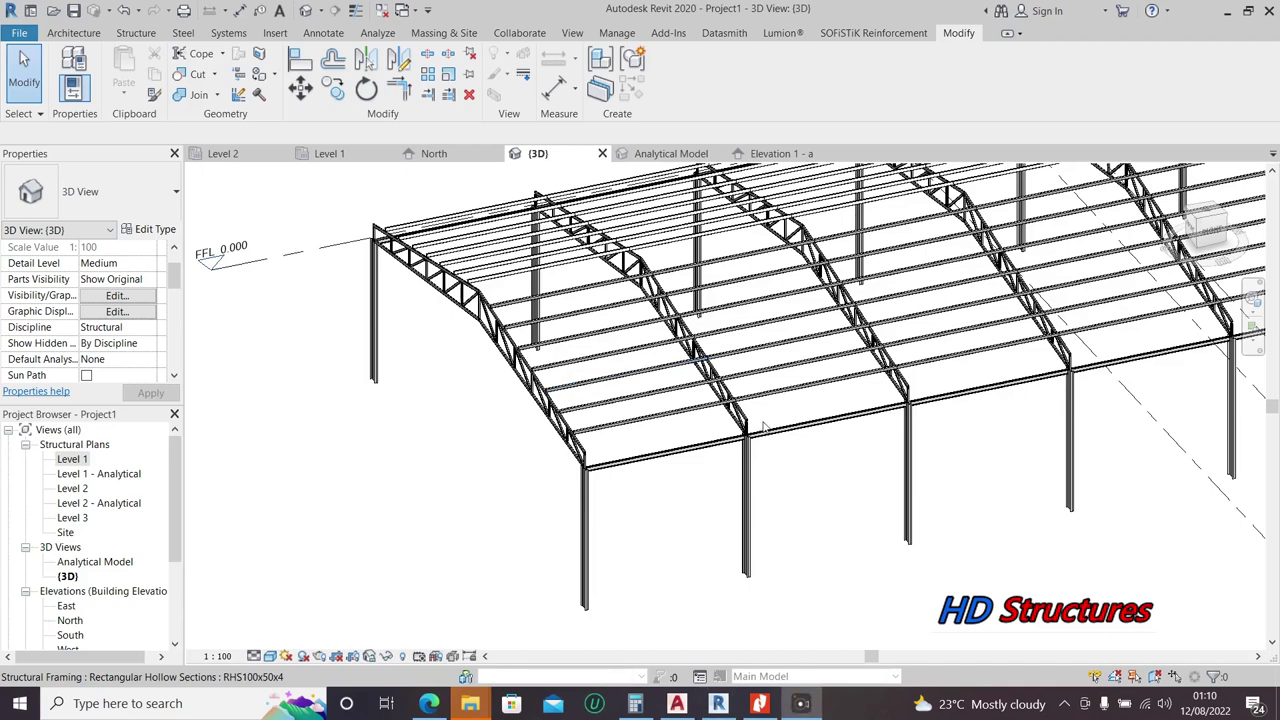
Step: Zoom around the steel truss frame in Revit, then launch Robot Structural Analysis from the desktop
scroll(615, 510, "down", 4)
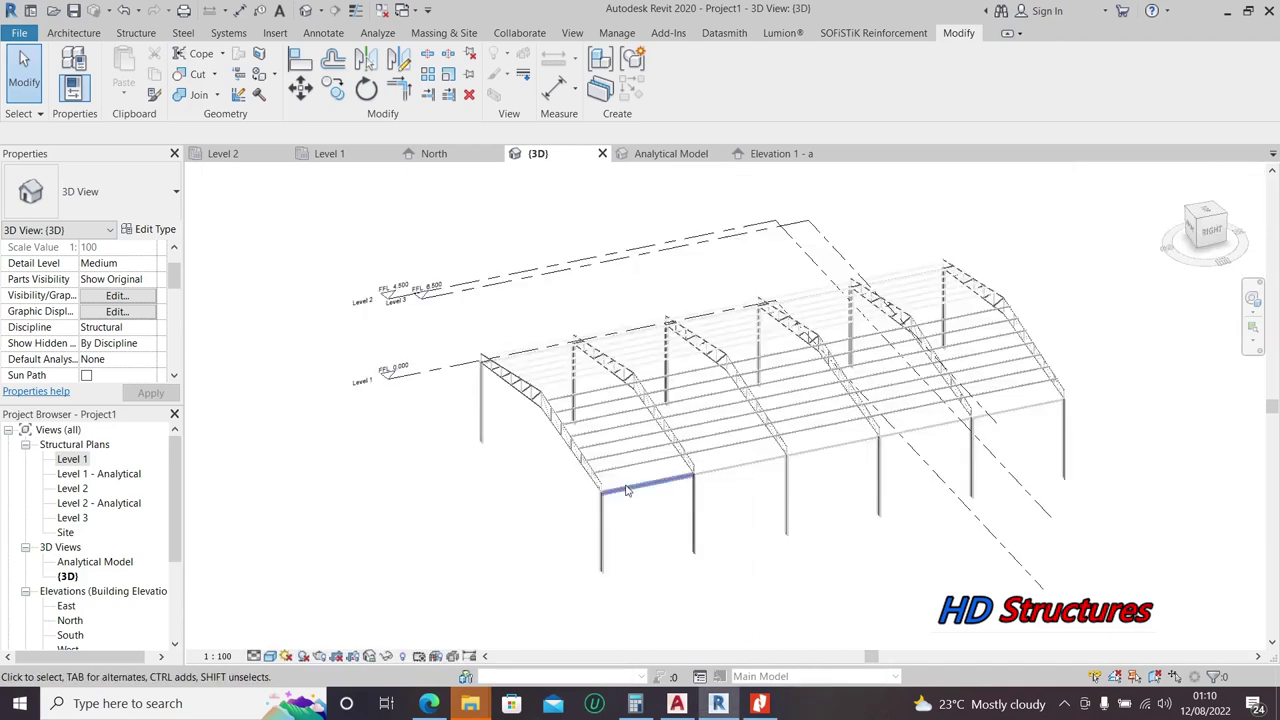
scroll(595, 500, "up", 5)
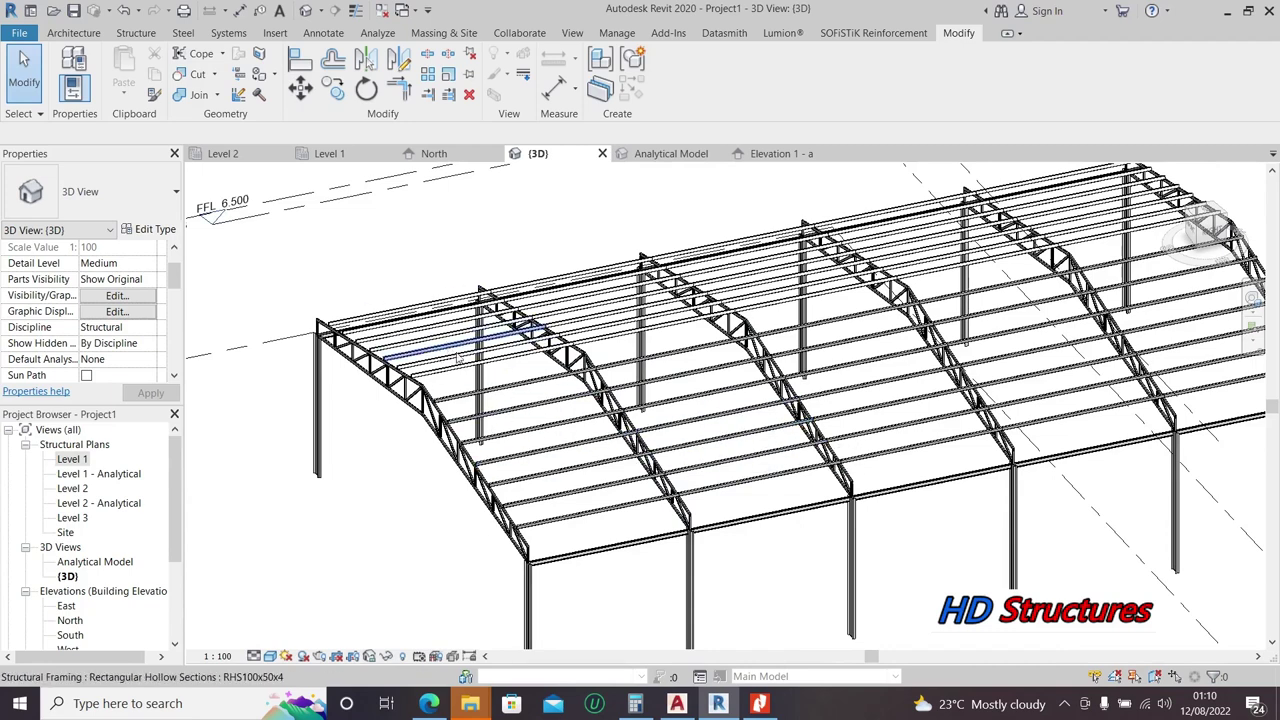
scroll(450, 360, "down", 2)
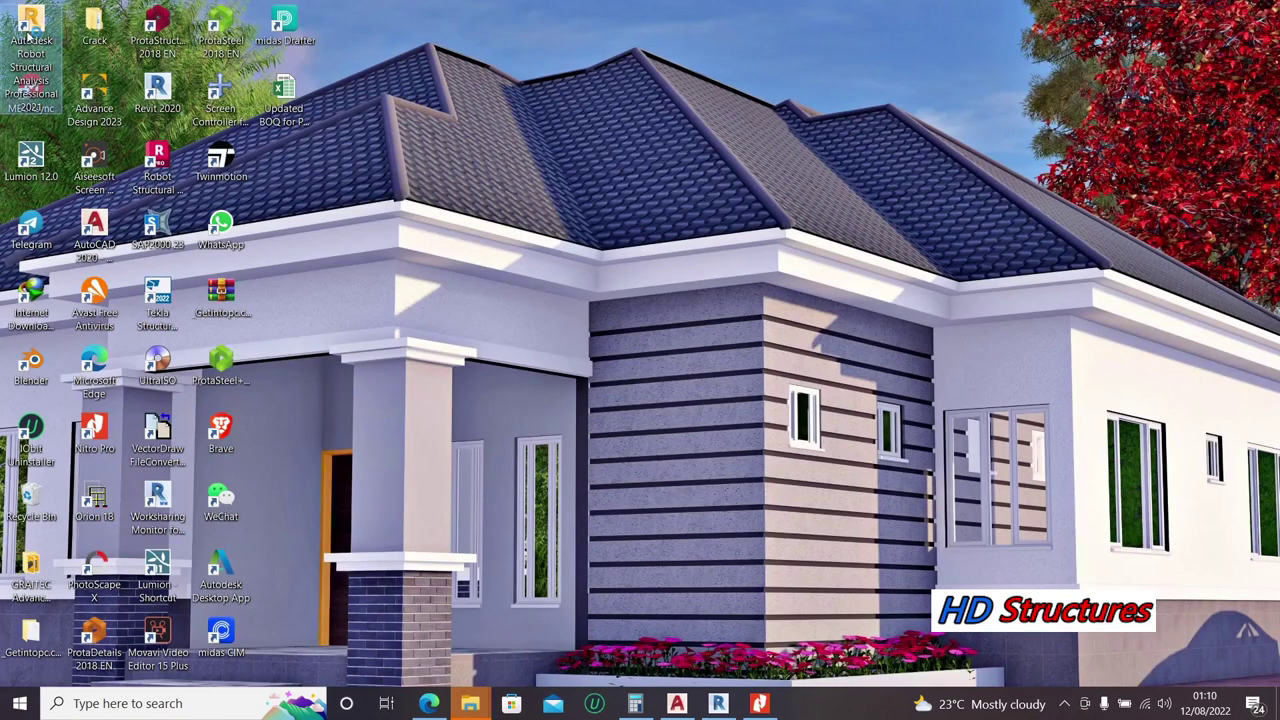
double_click(27, 33)
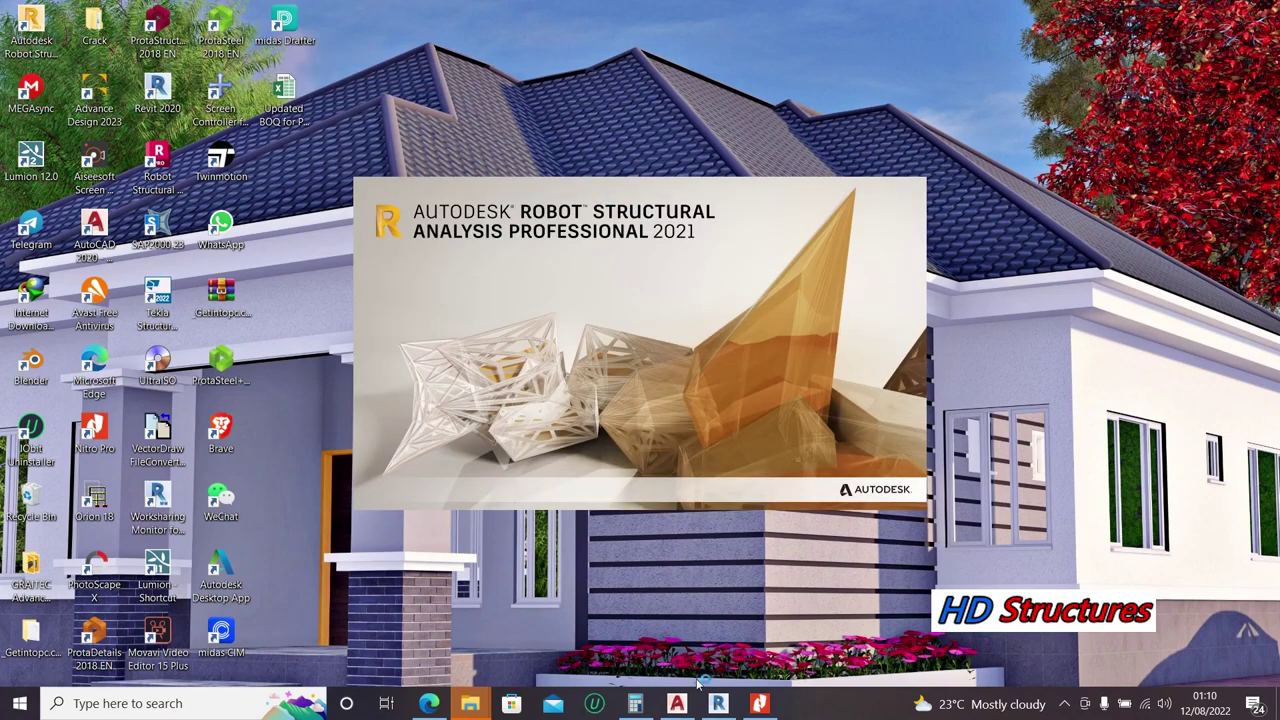
Step: Bring Revit forward and minimize it so Robot's start page can load
left_click(720, 704)
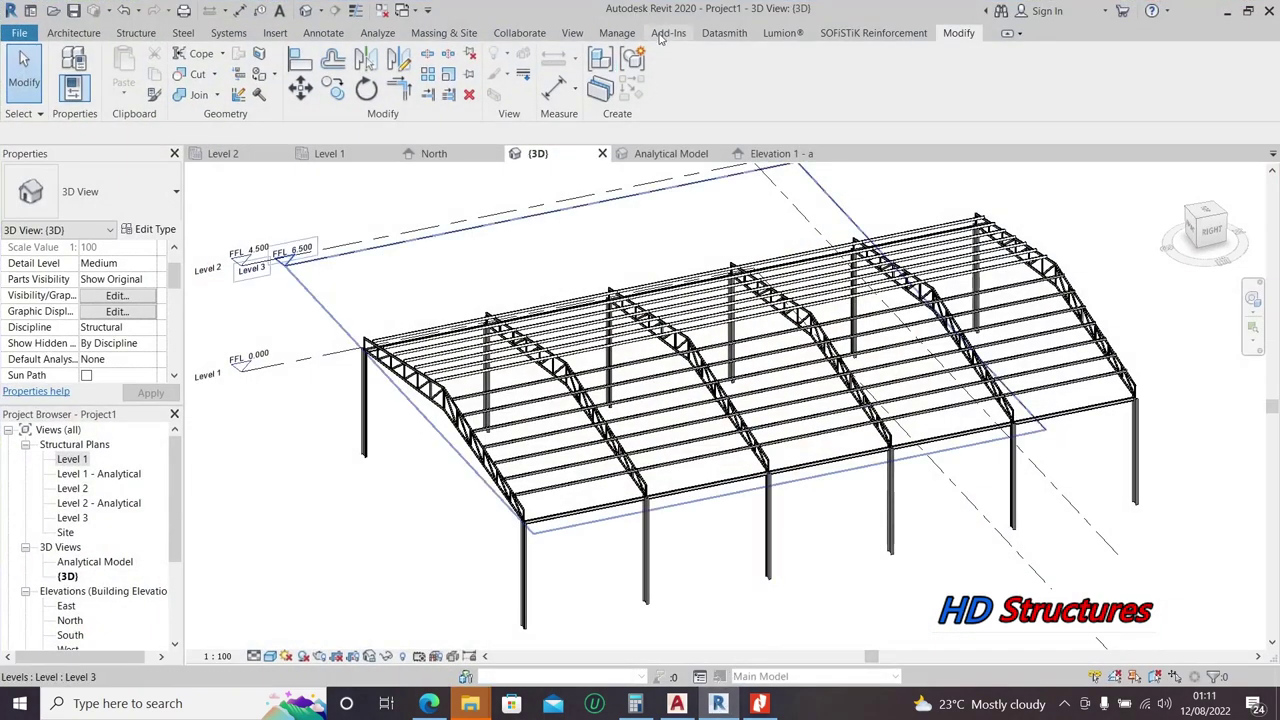
left_click(1227, 10)
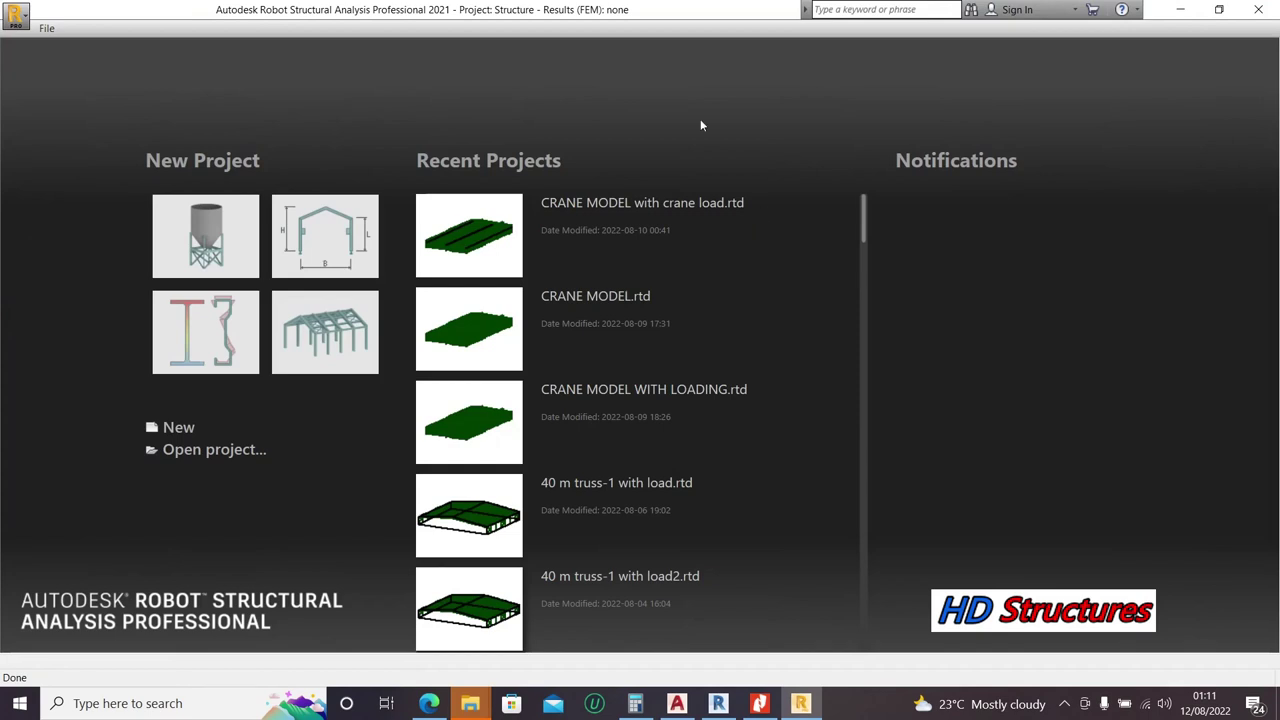
Step: Start a new Frame 3D Design project in Robot, then return to Revit's Analyze tools
left_click(313, 342)
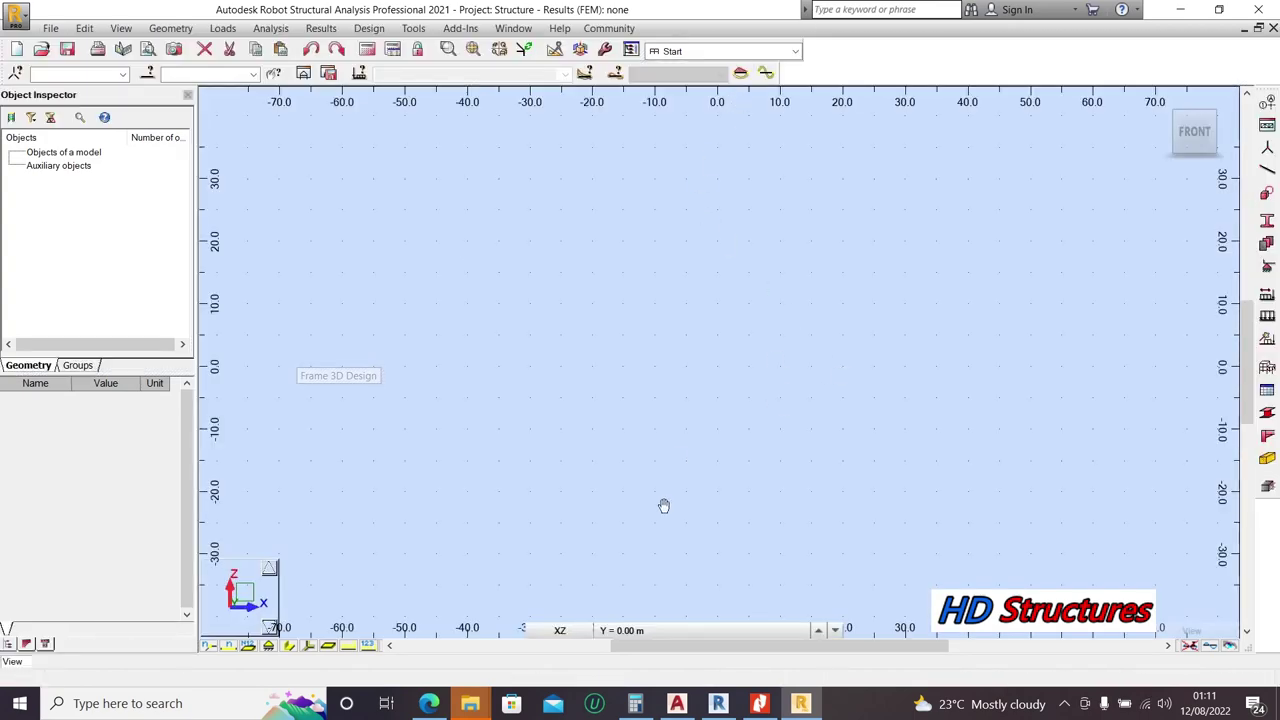
left_click(718, 703)
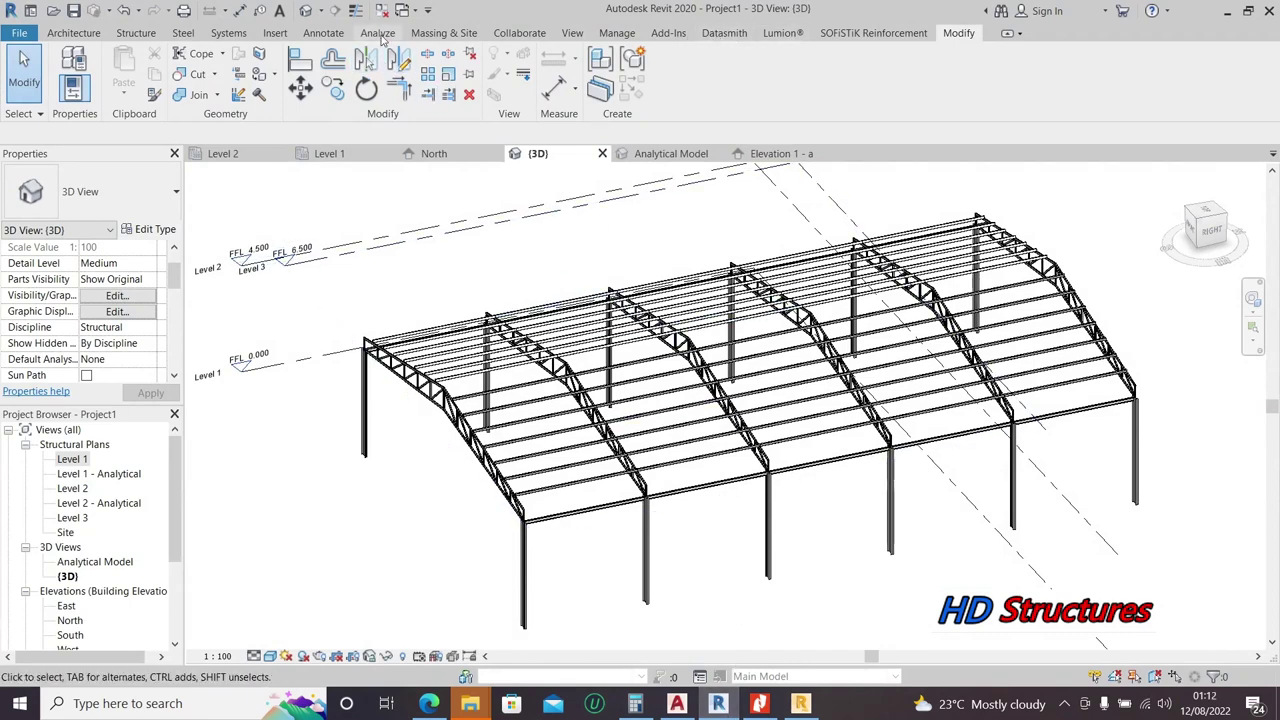
left_click(378, 34)
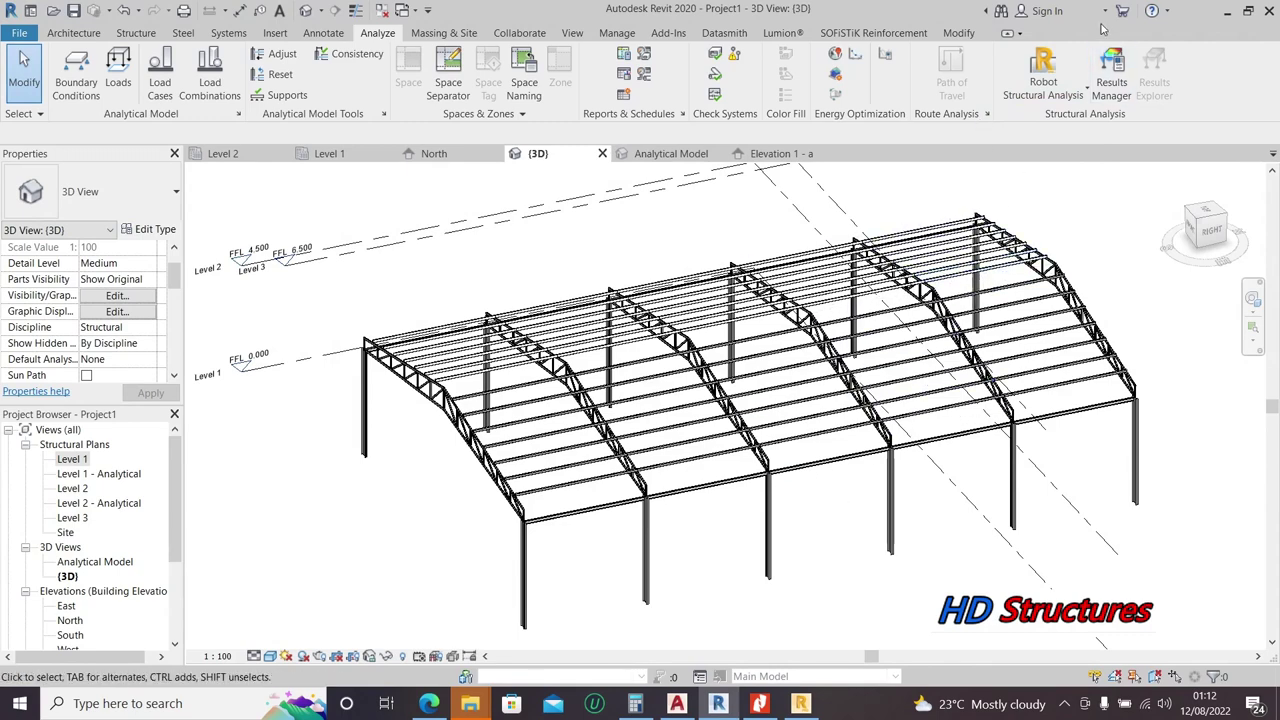
Step: Open the Robot Structural Analysis Link integration dialog from Revit's Analyze tab
left_click(1050, 78)
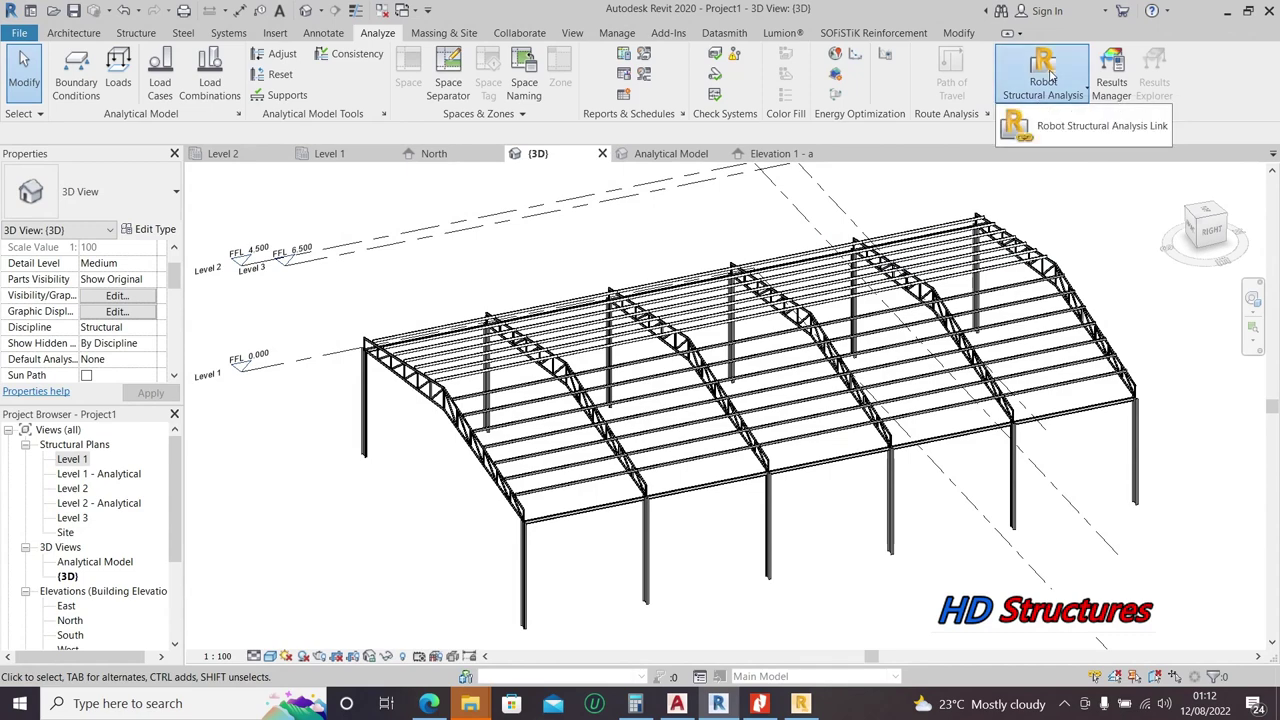
left_click(1058, 126)
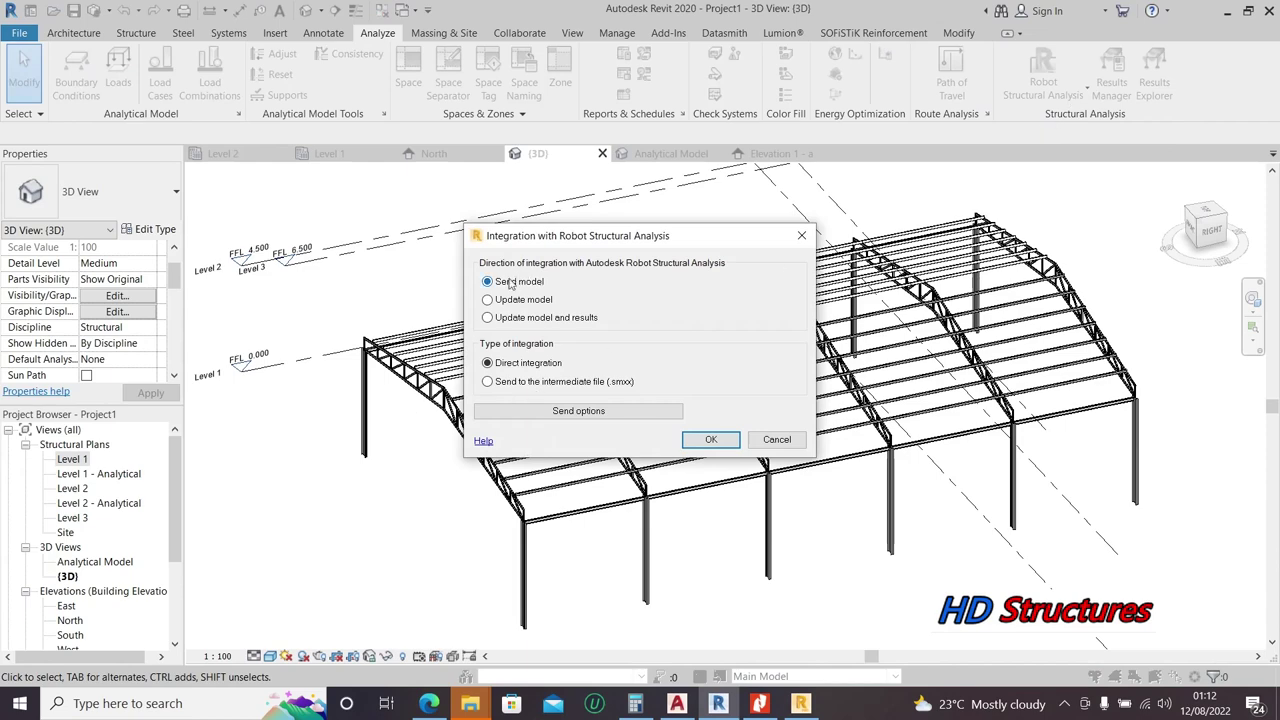
Step: Send the model to Robot with Direct integration, declining the events report
left_click(708, 441)
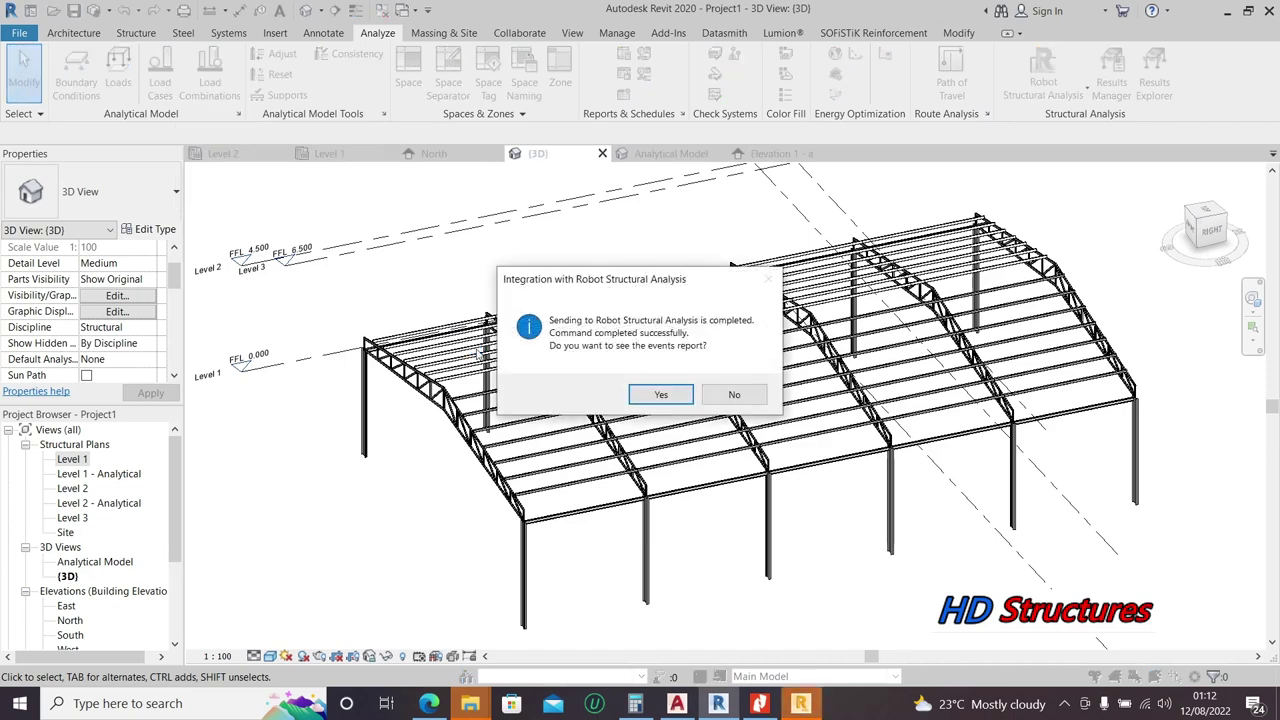
left_click(745, 398)
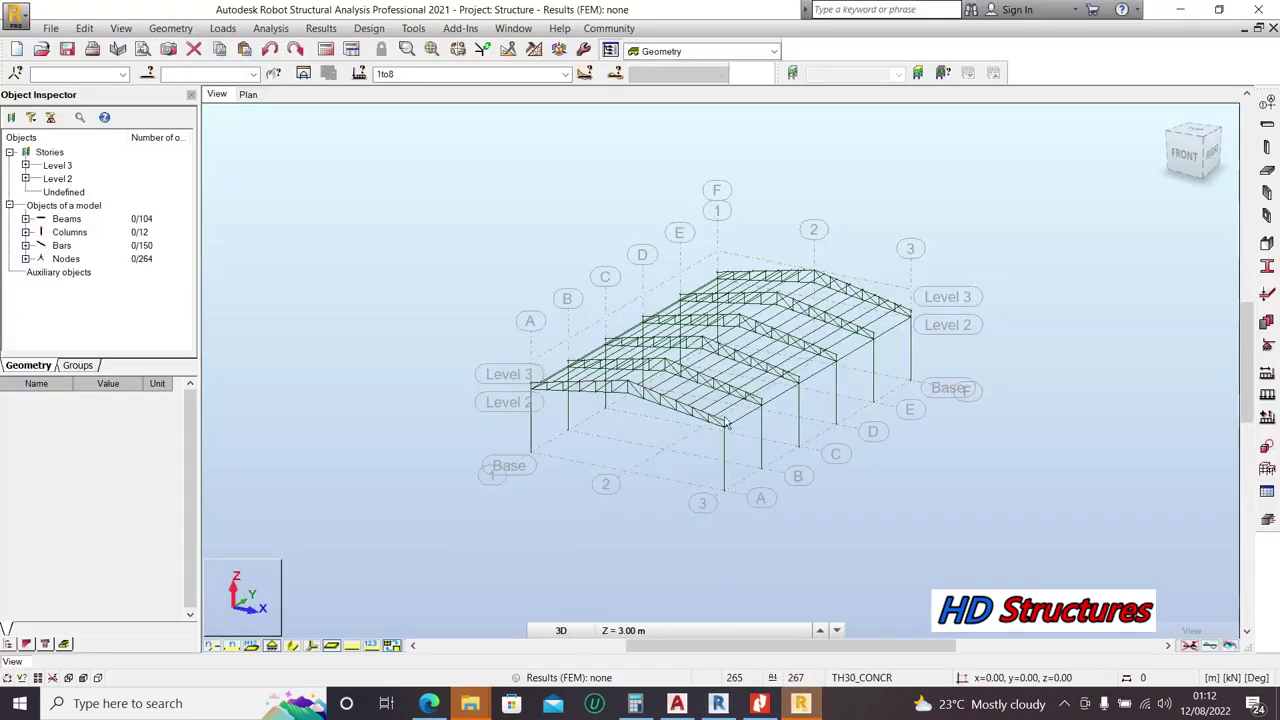
Step: Turn on Section shapes so the imported members display their actual profiles
scroll(750, 366, "up", 5)
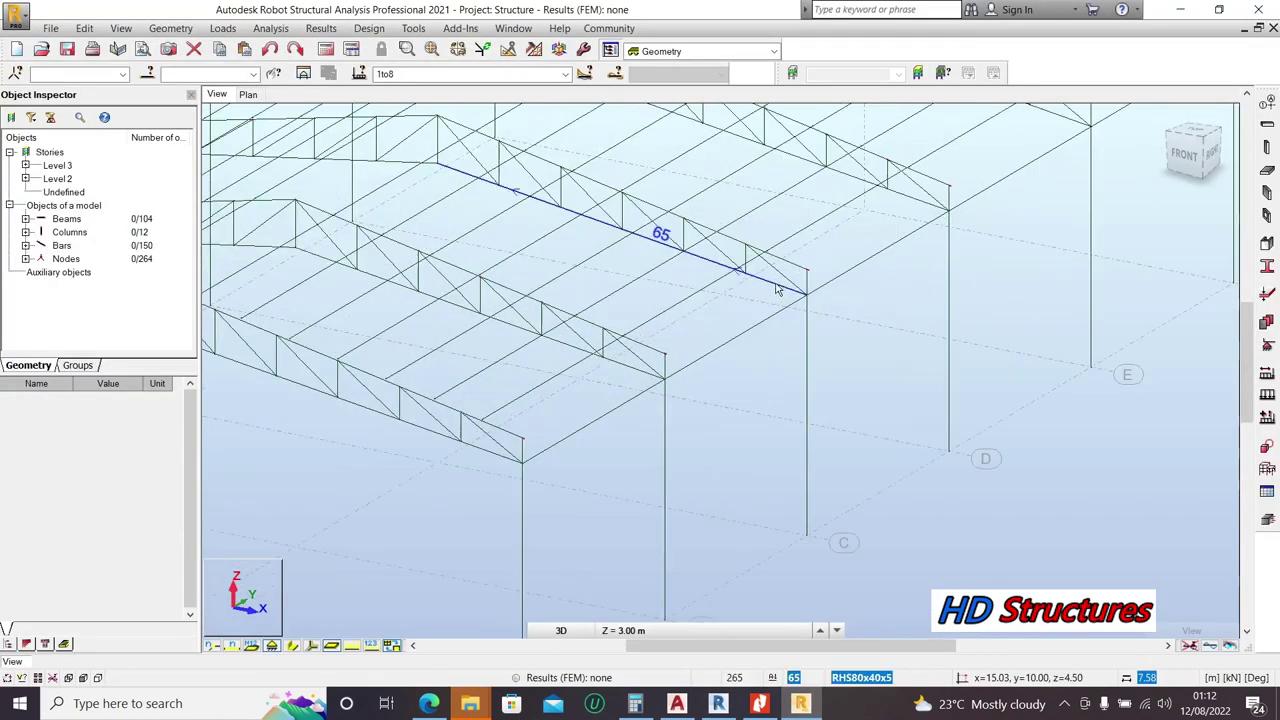
scroll(563, 440, "down", 5)
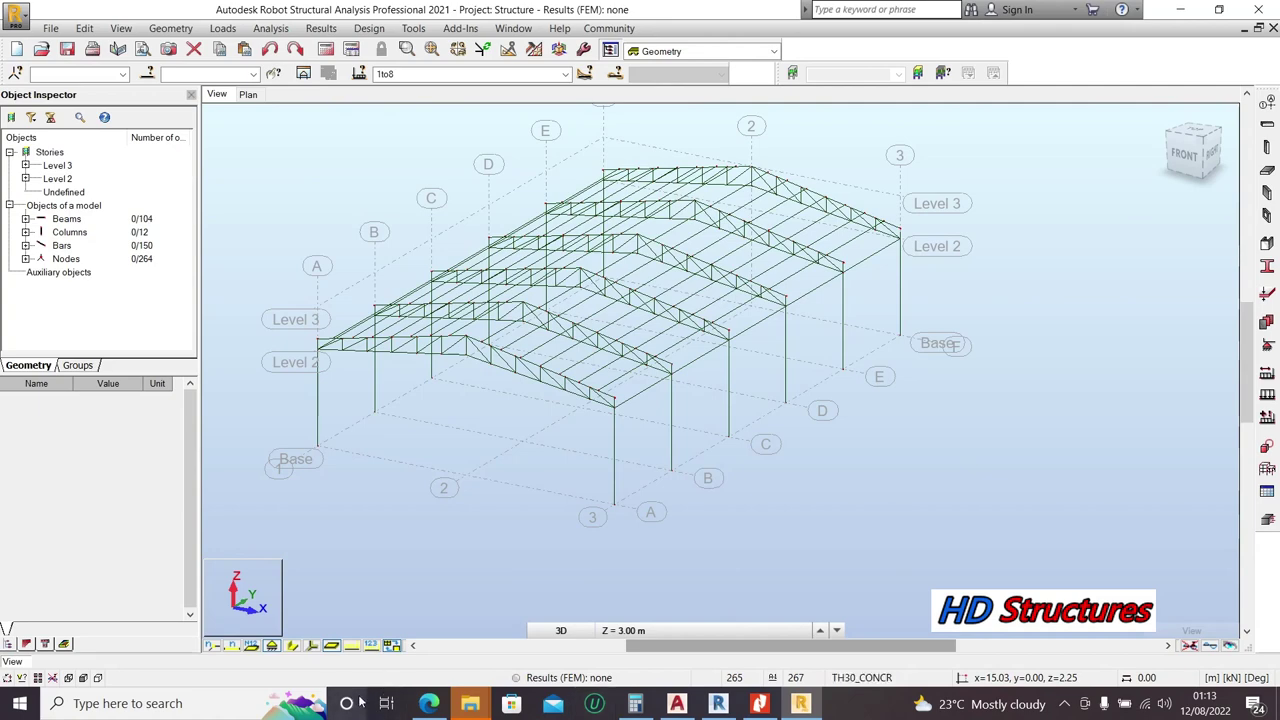
left_click(293, 646)
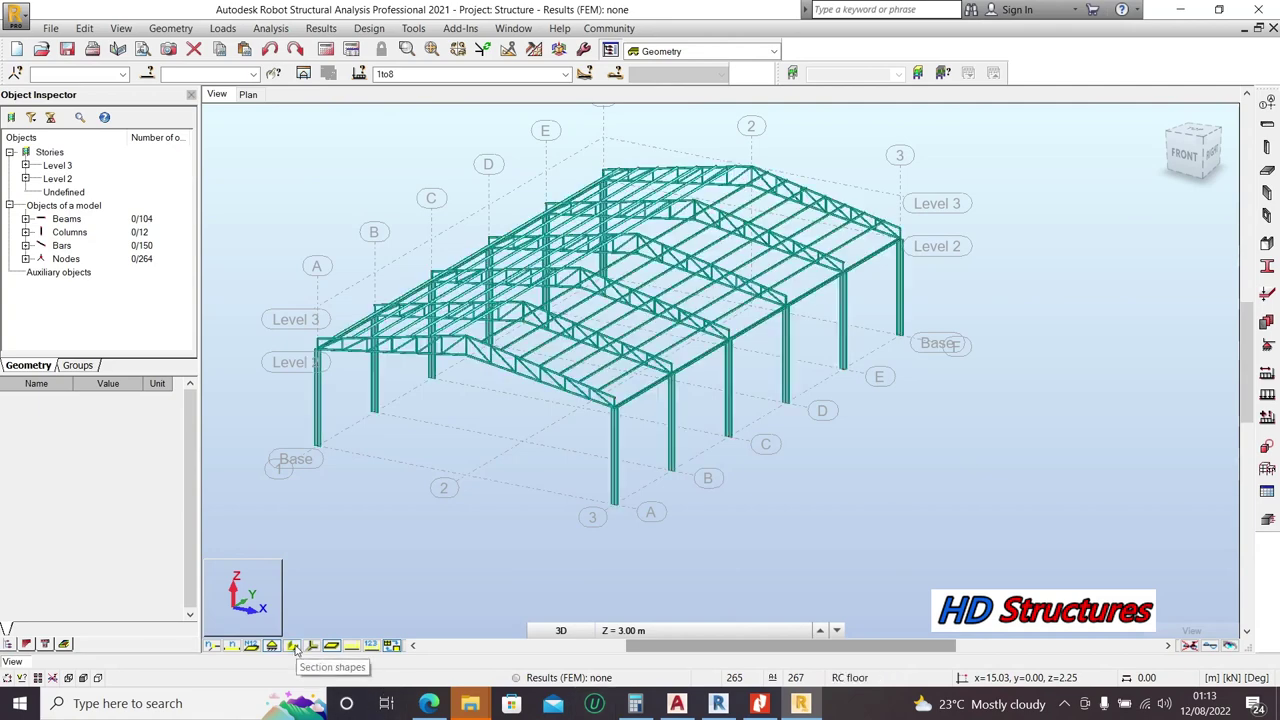
scroll(555, 385, "up", 4)
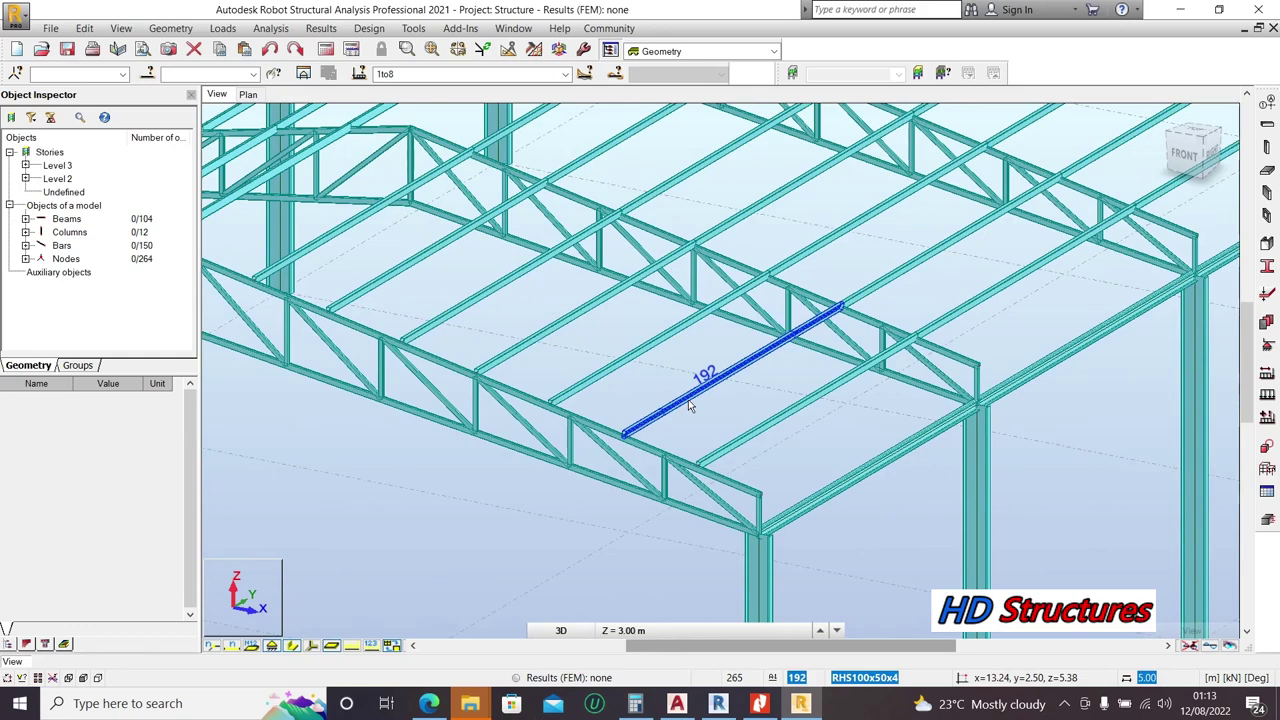
scroll(688, 407, "down", 5)
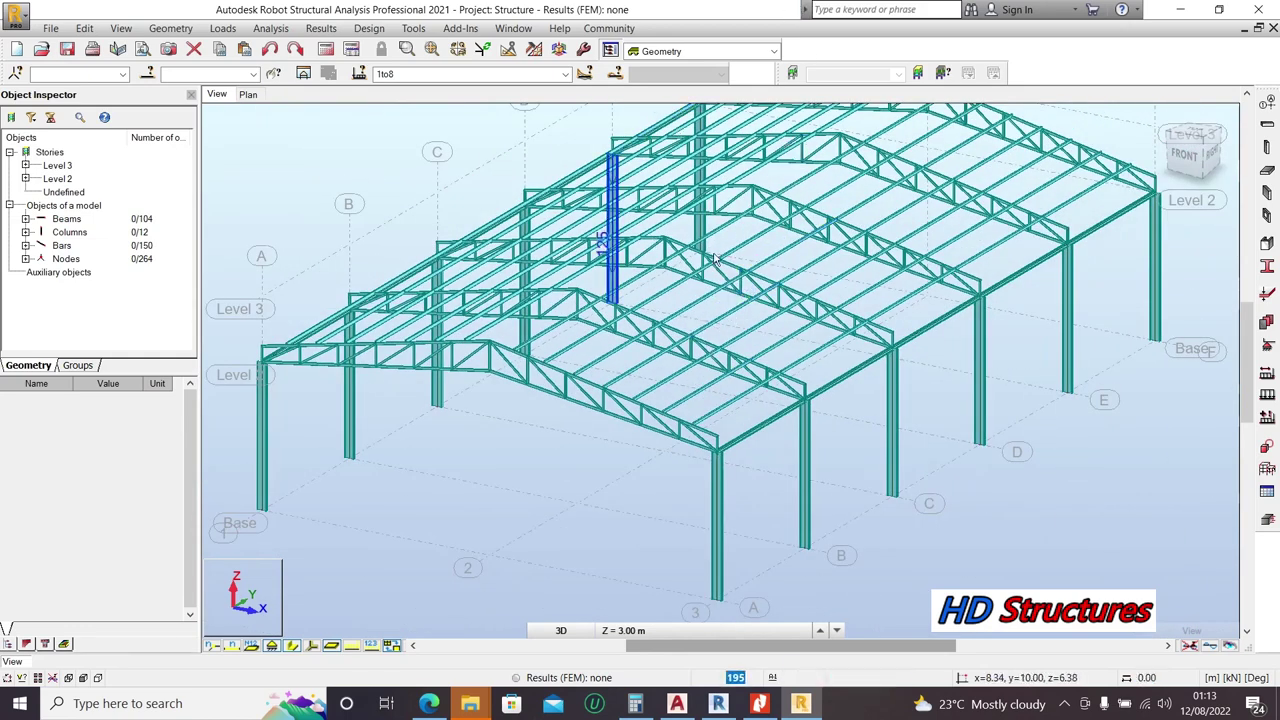
scroll(740, 486, "up", 3)
scroll(745, 355, "up", 5)
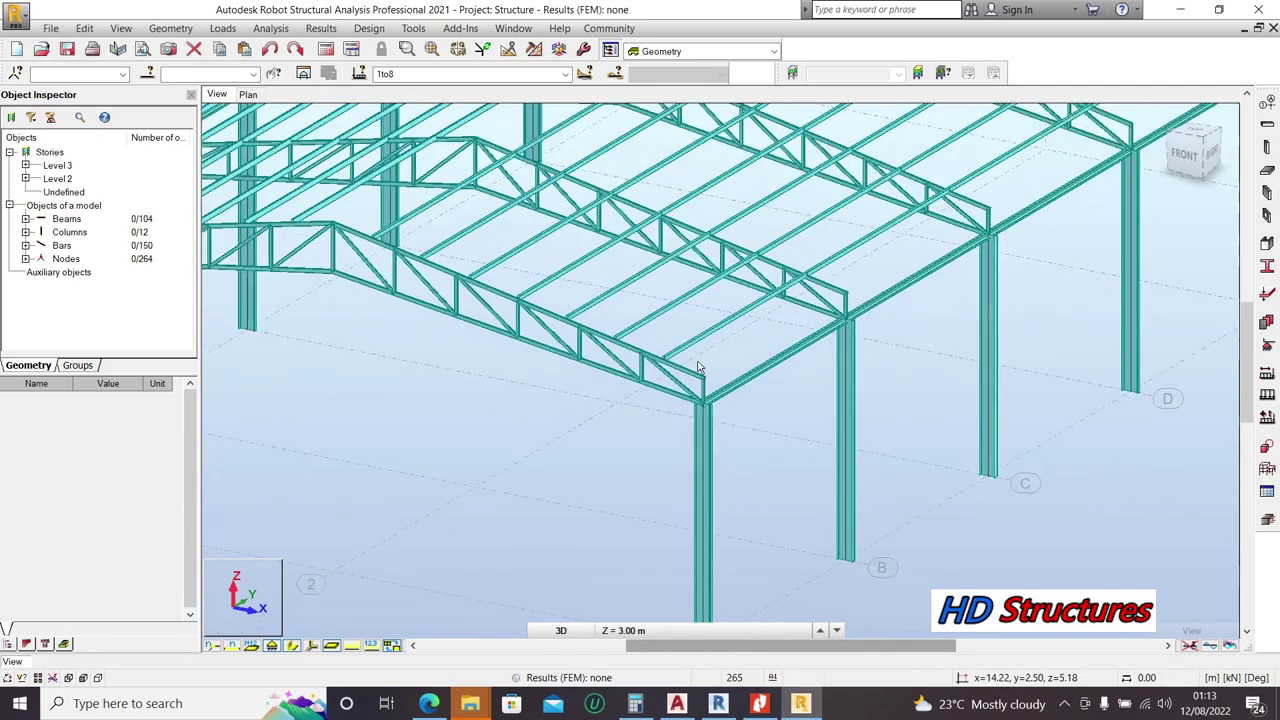
scroll(757, 344, "down", 5)
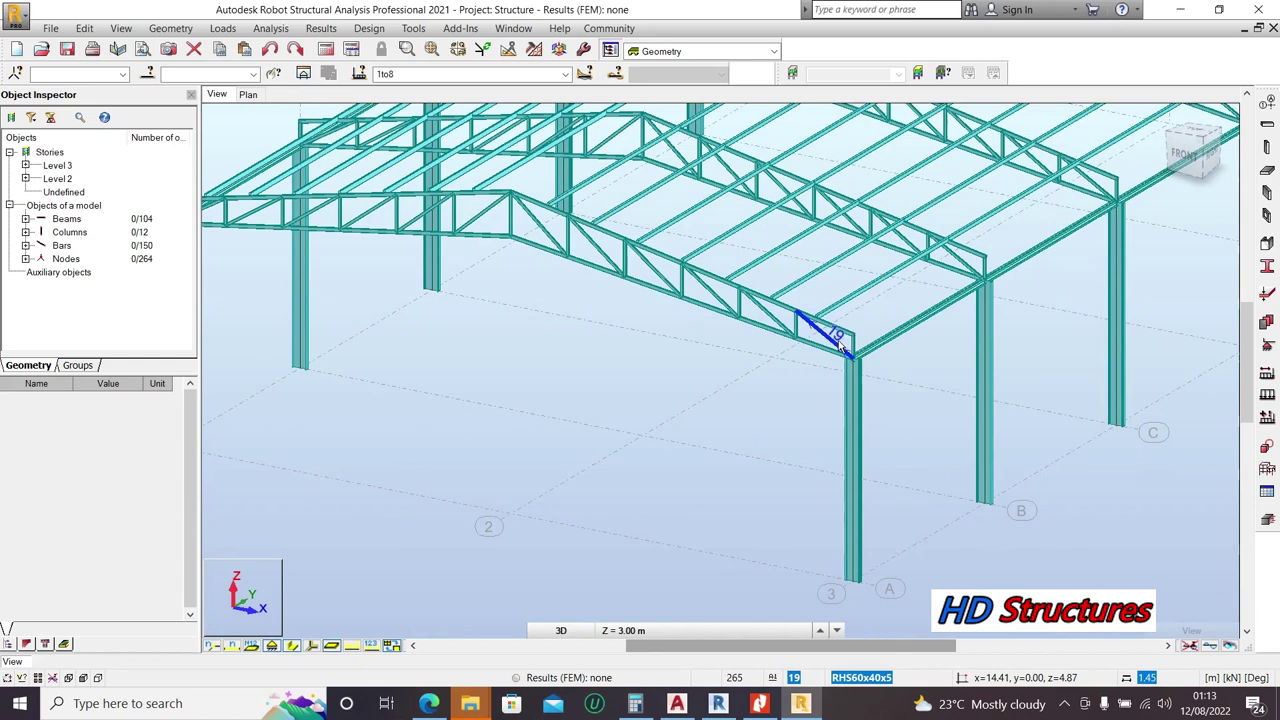
Step: Inspect a front column's properties, then open Job Preferences from the Tools menu
left_click(852, 410)
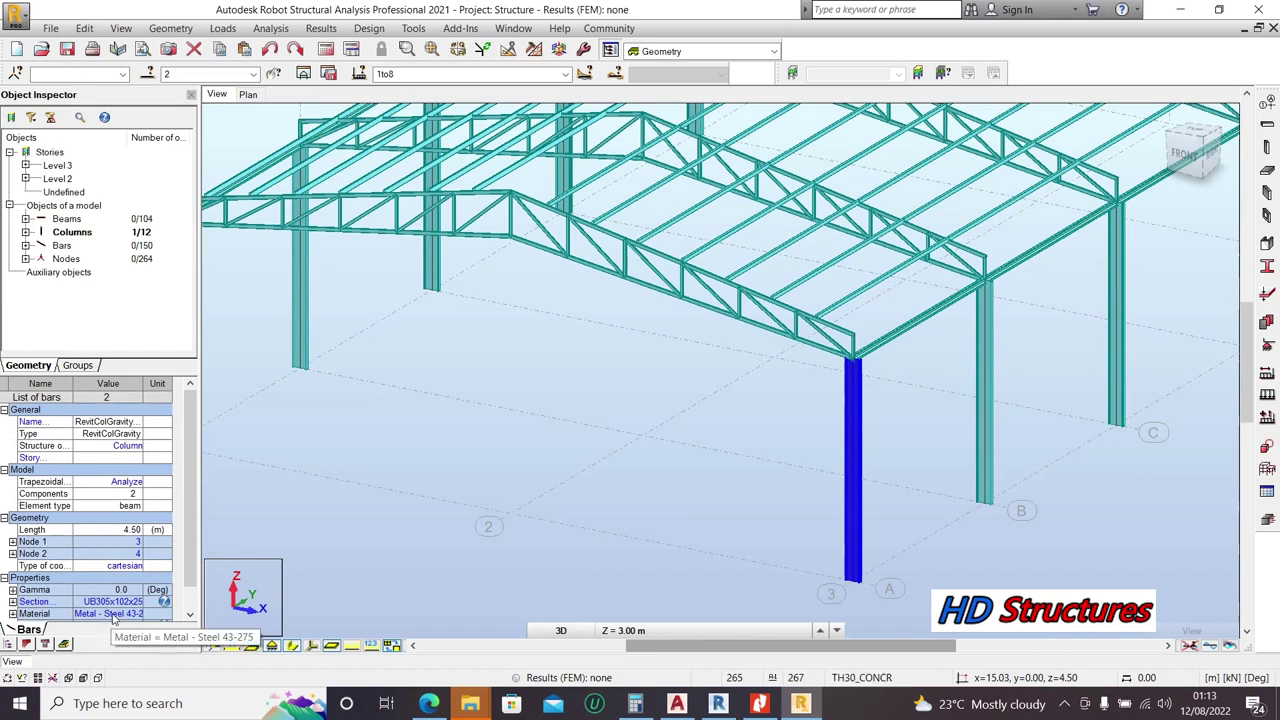
left_click(250, 531)
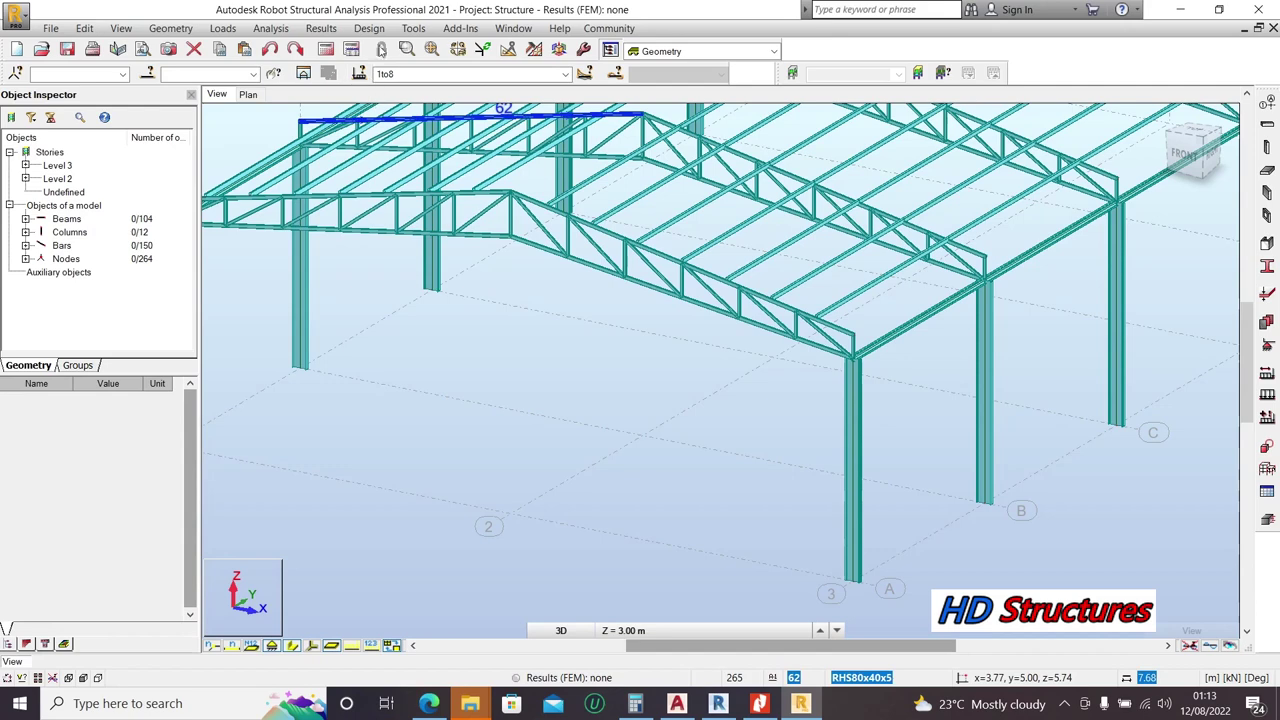
left_click(416, 30)
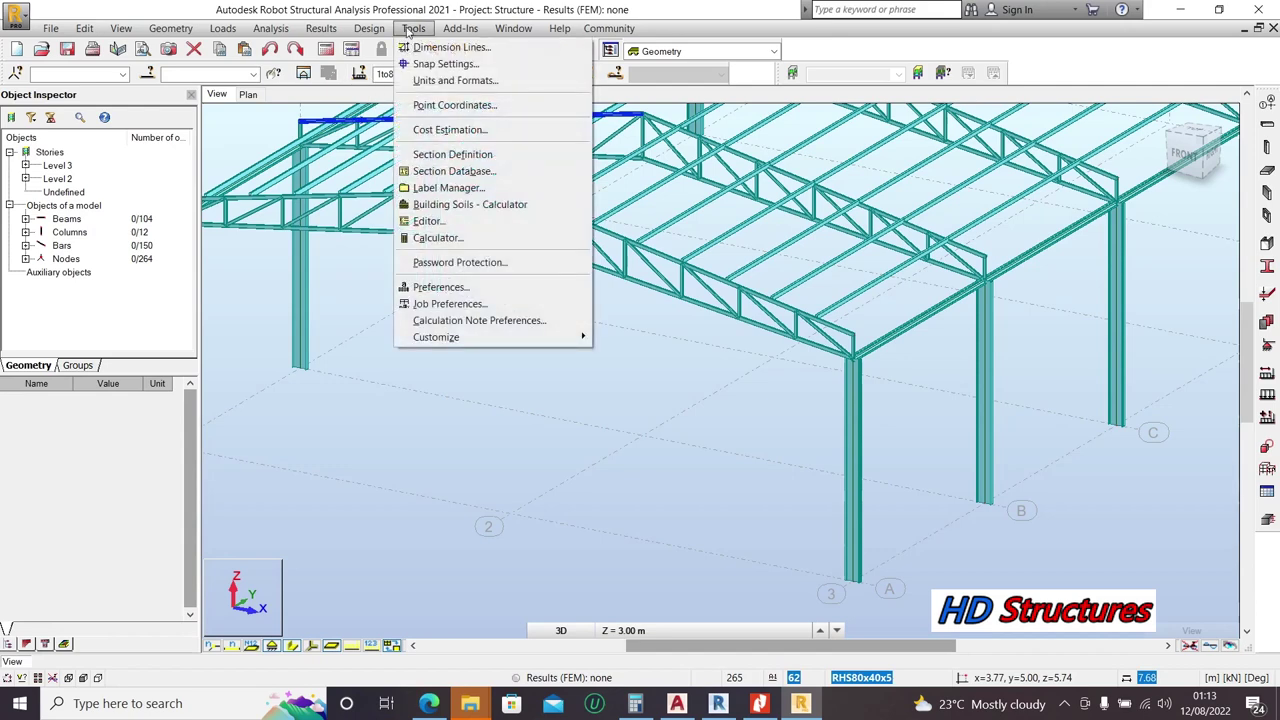
left_click(474, 304)
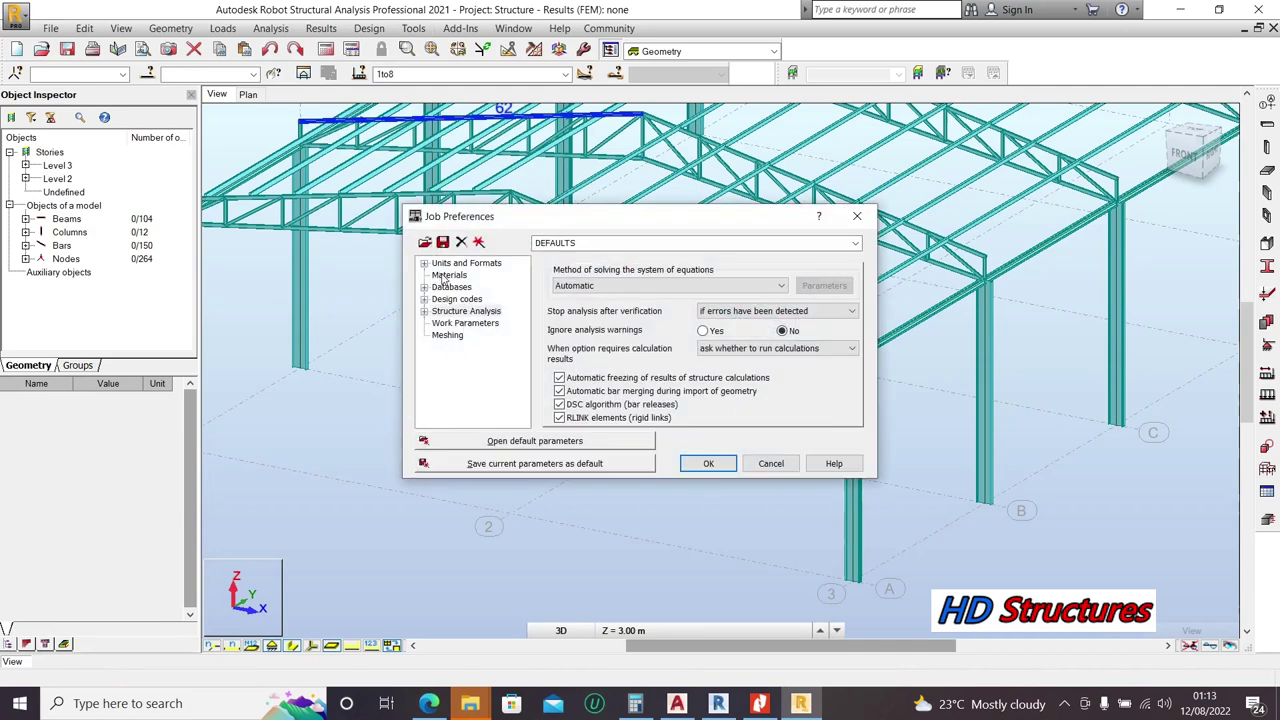
Step: Review materials and design code settings, keeping British materials and BS5950 code combinations
left_click(447, 276)
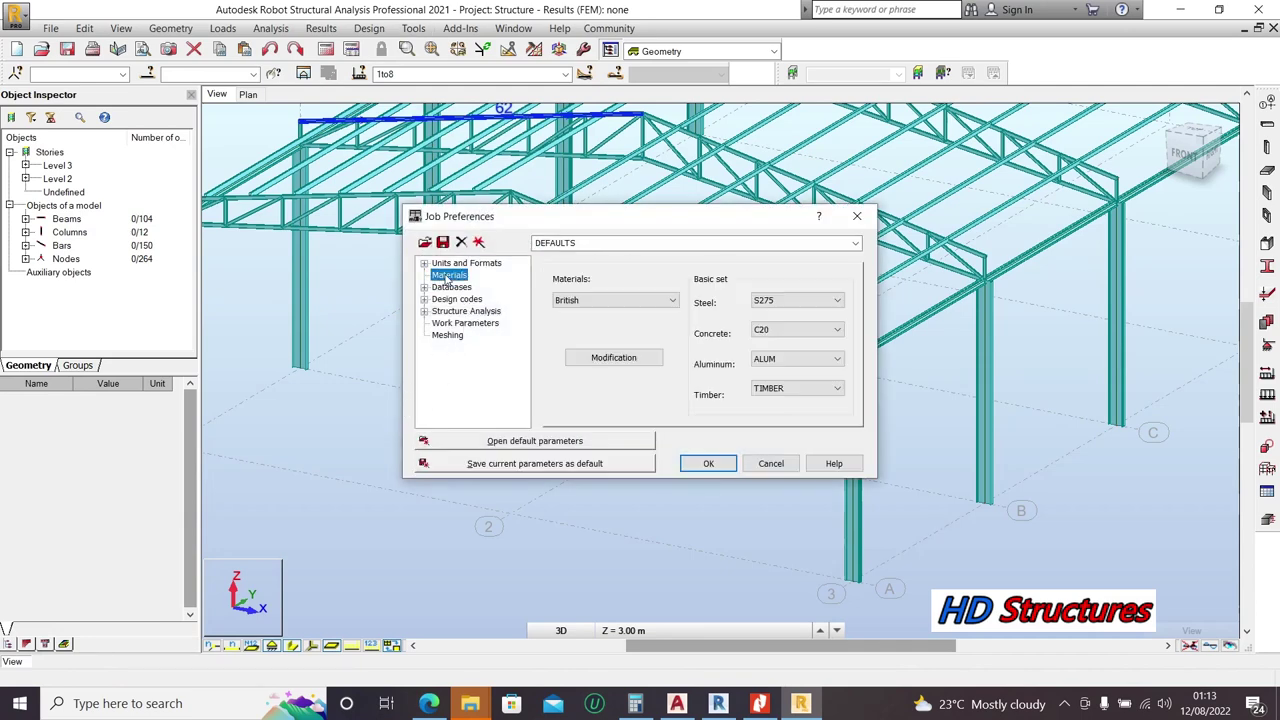
left_click(647, 301)
left_click(647, 301)
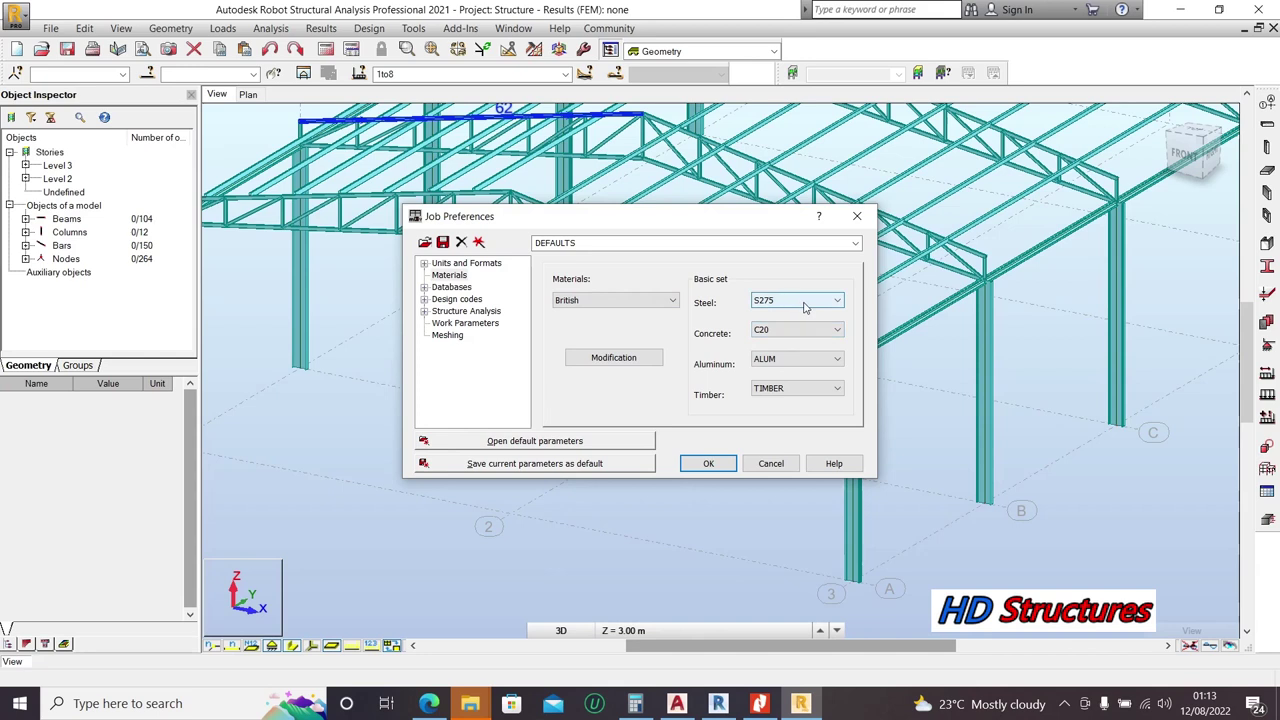
left_click(424, 299)
left_click(455, 311)
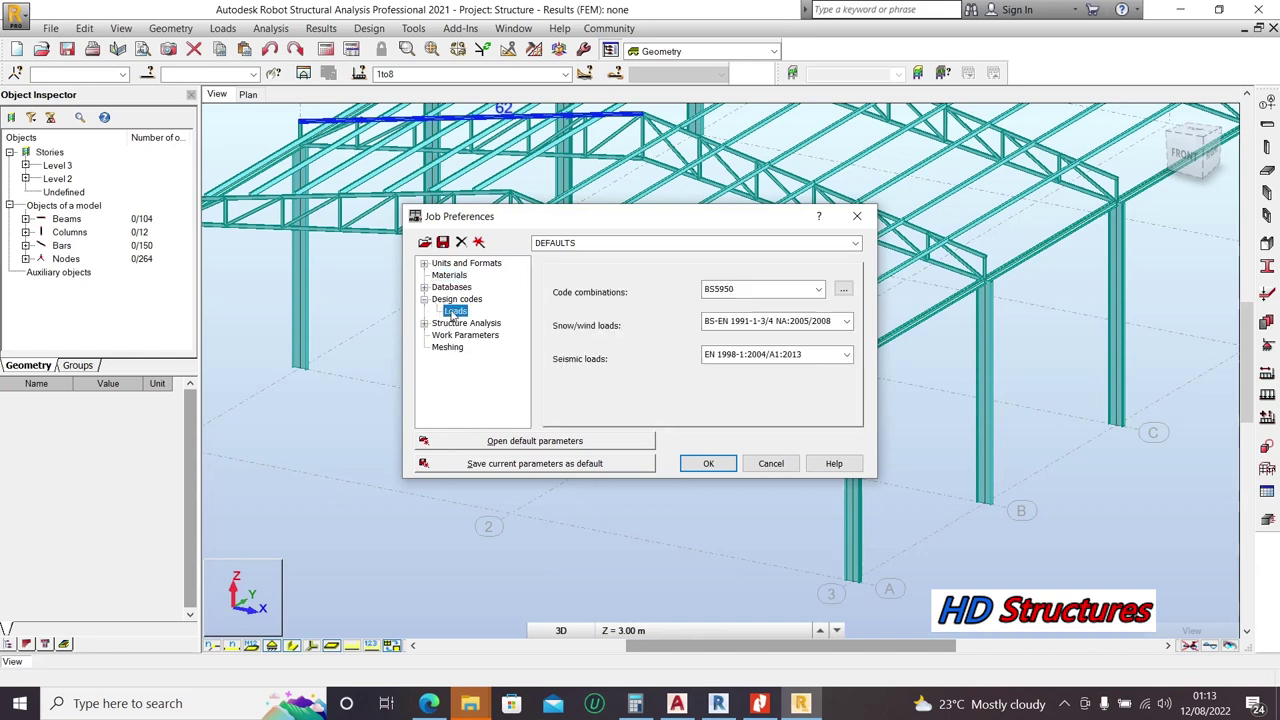
left_click(817, 290)
left_click(817, 290)
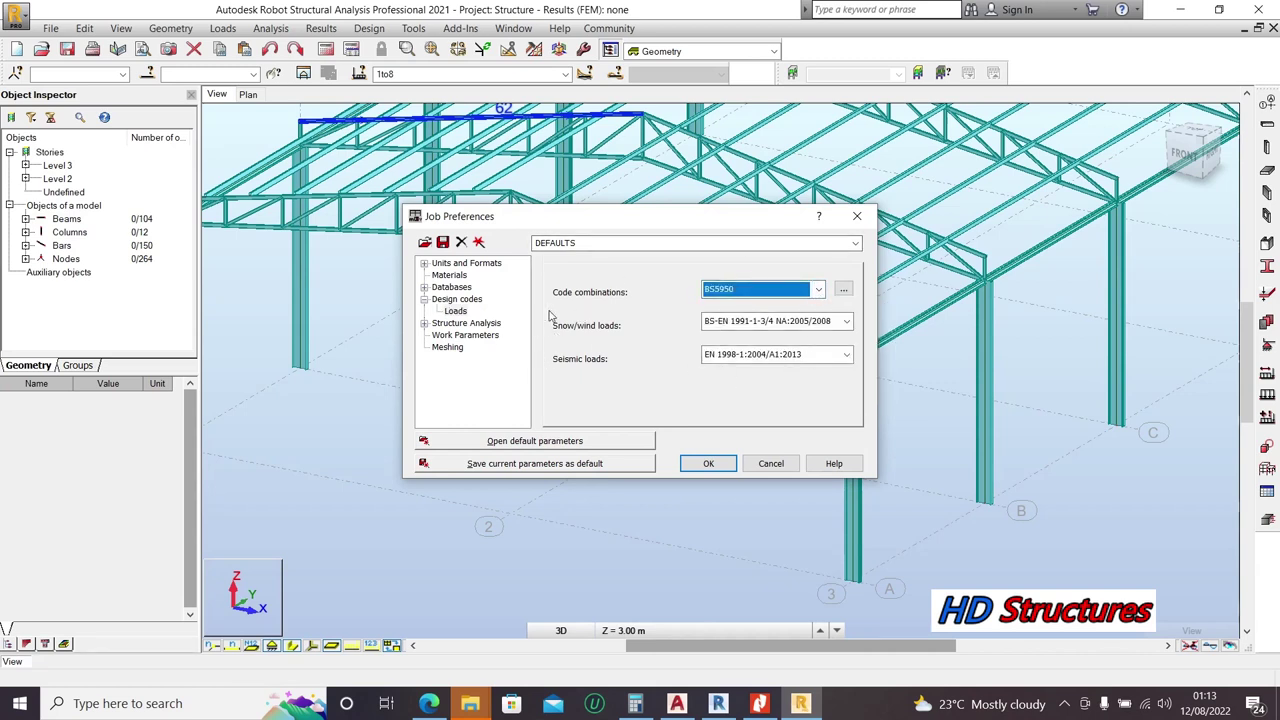
left_click(848, 325)
left_click(765, 337)
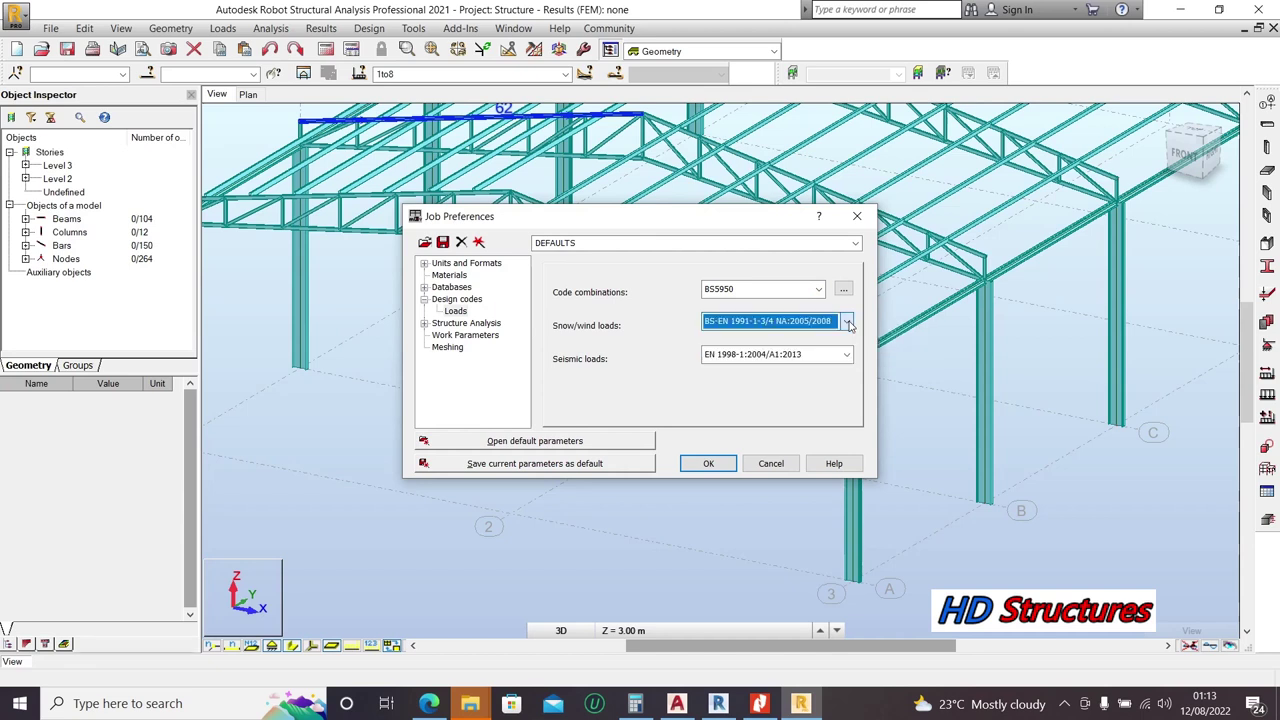
Step: Remove the UKST sections database from the steel and timber sections databases list
left_click(425, 288)
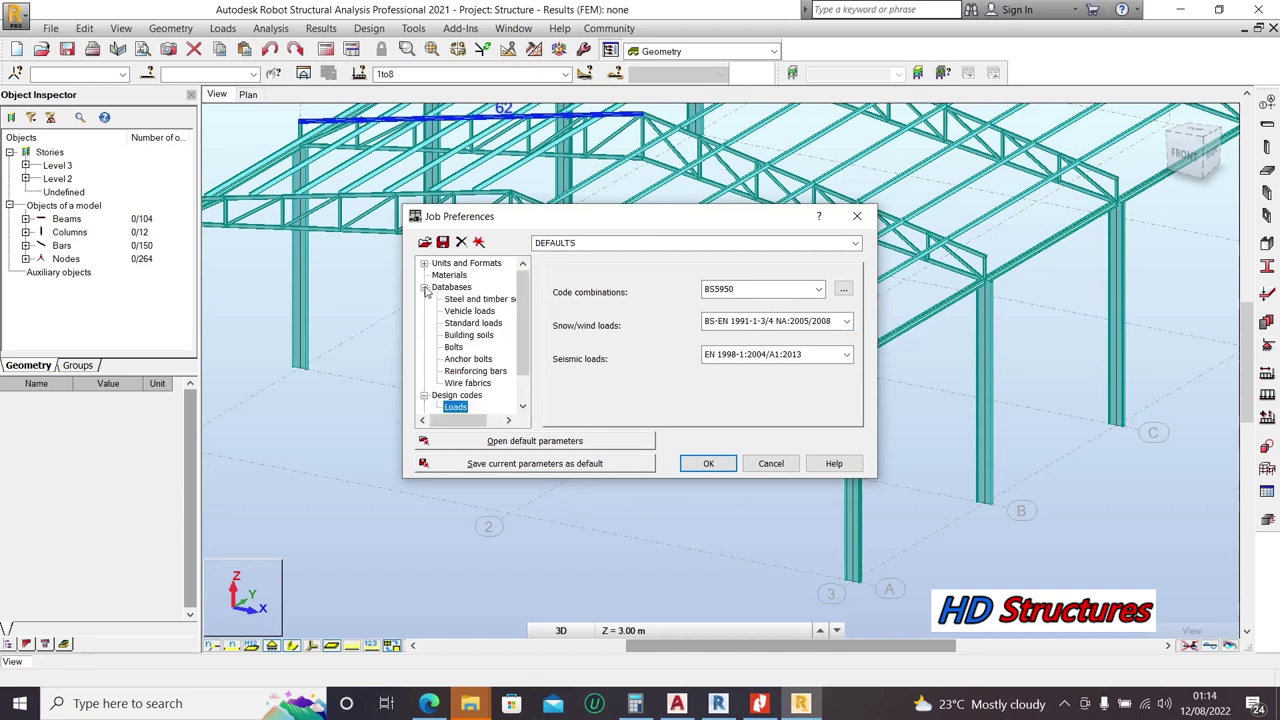
left_click(477, 302)
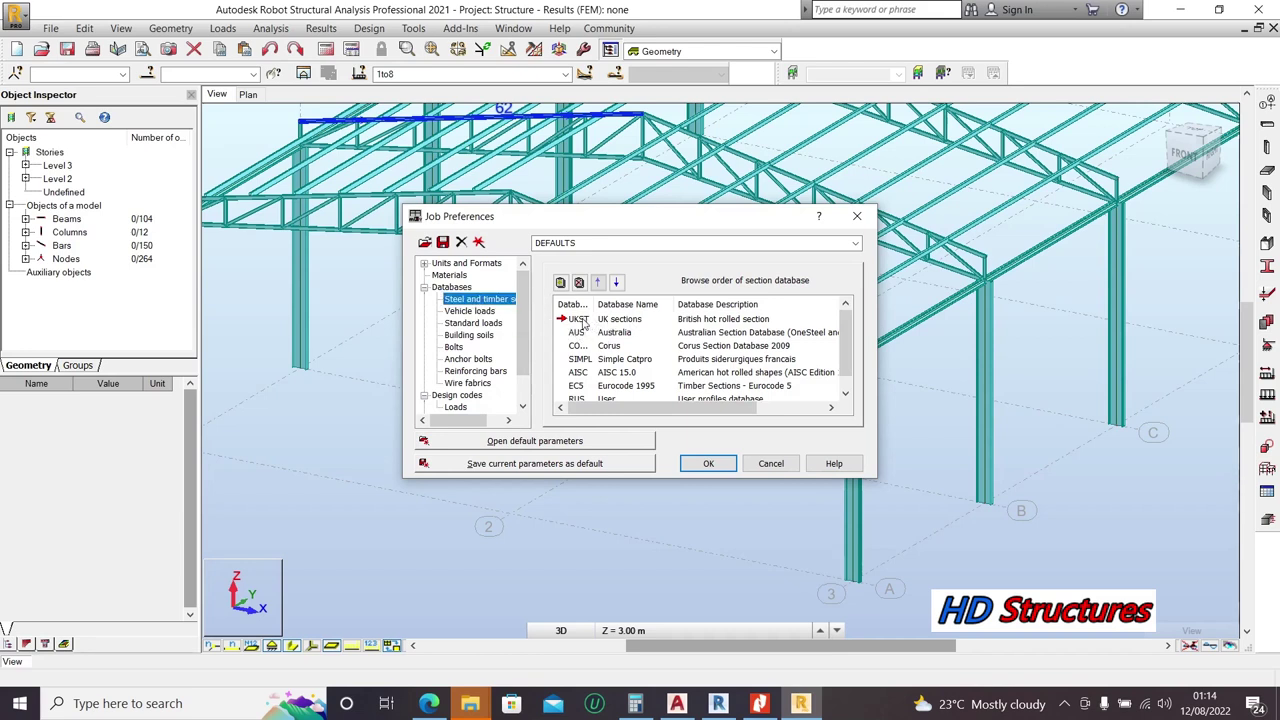
left_click(579, 319)
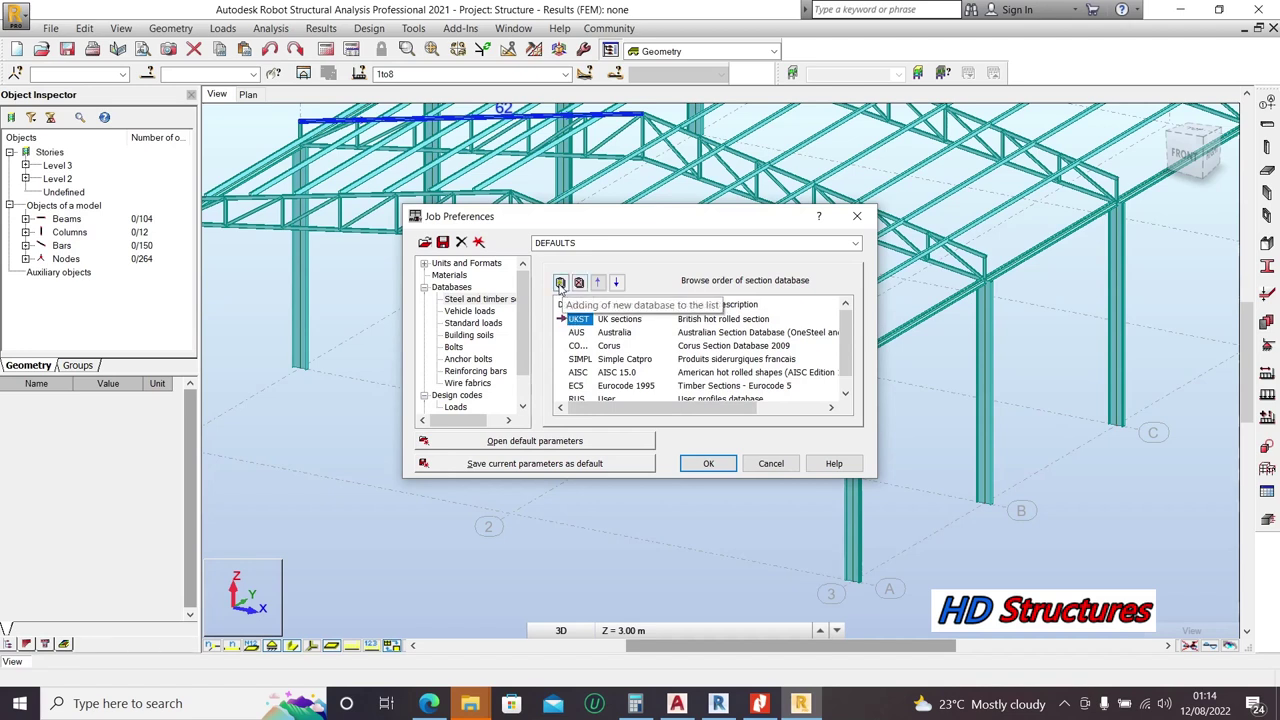
left_click(606, 321)
left_click(574, 320)
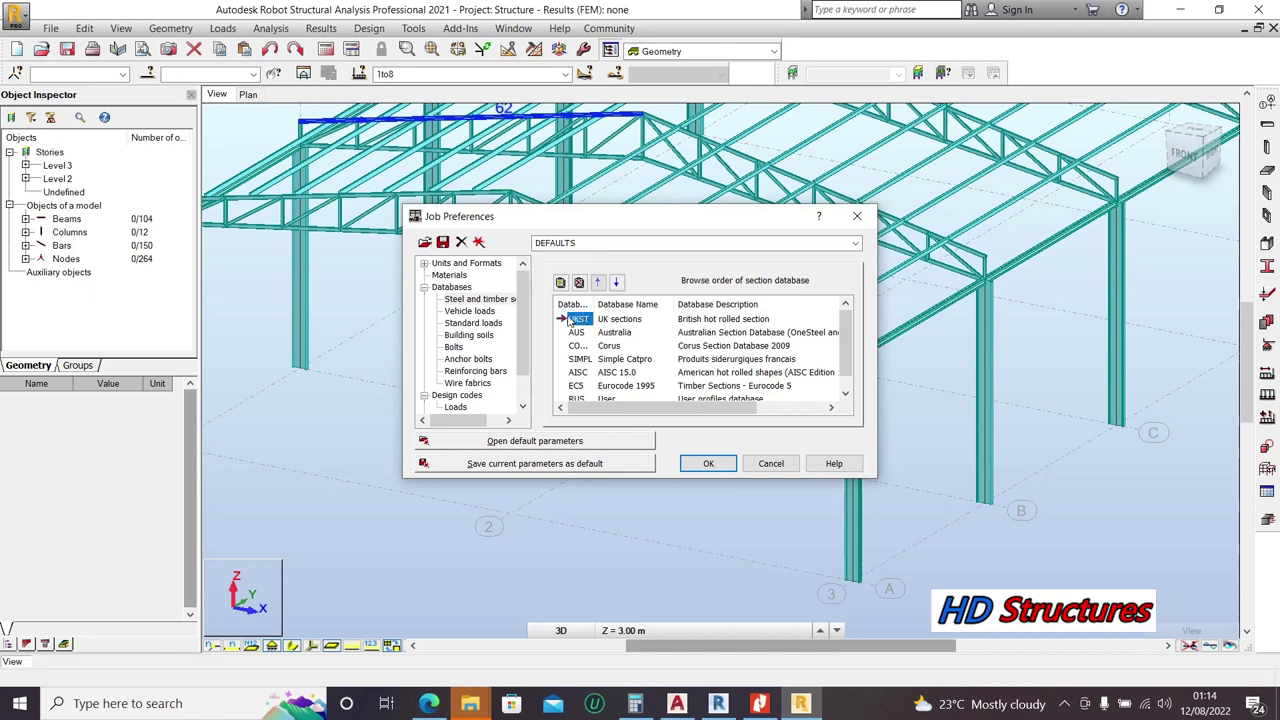
key("Delete")
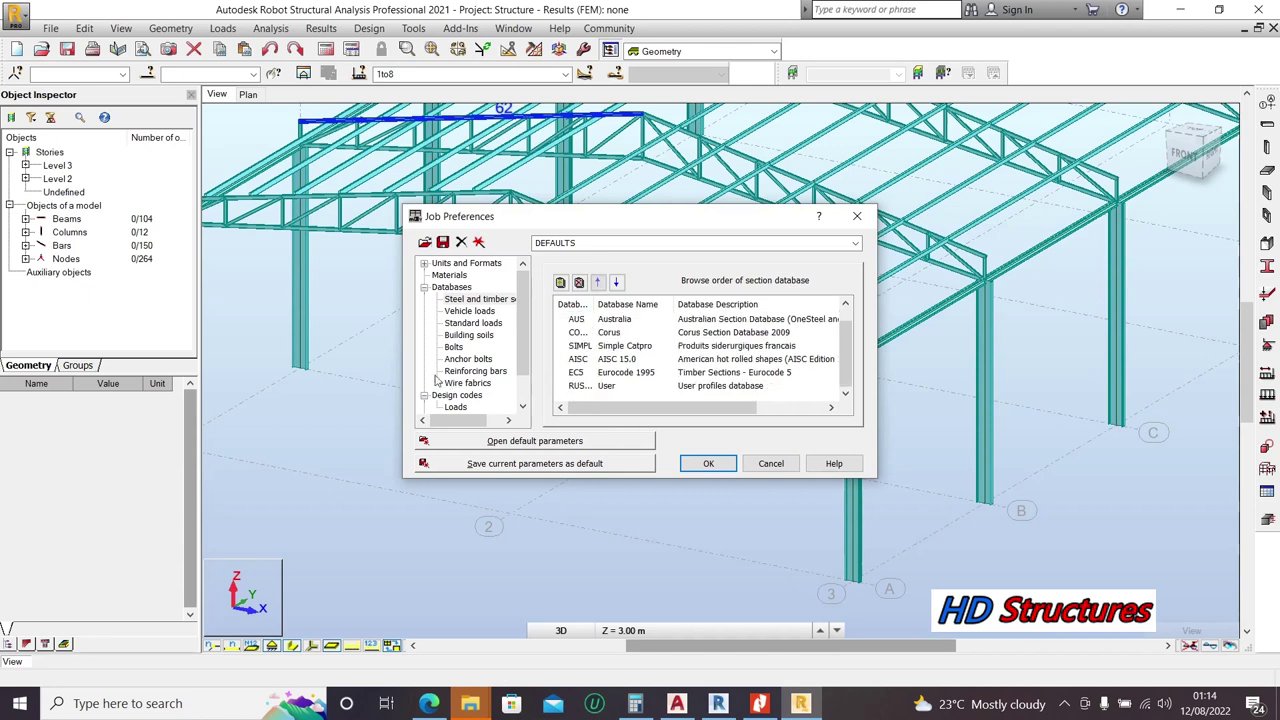
scroll(436, 380, "down", 1)
scroll(464, 368, "up", 1)
scroll(462, 366, "down", 1)
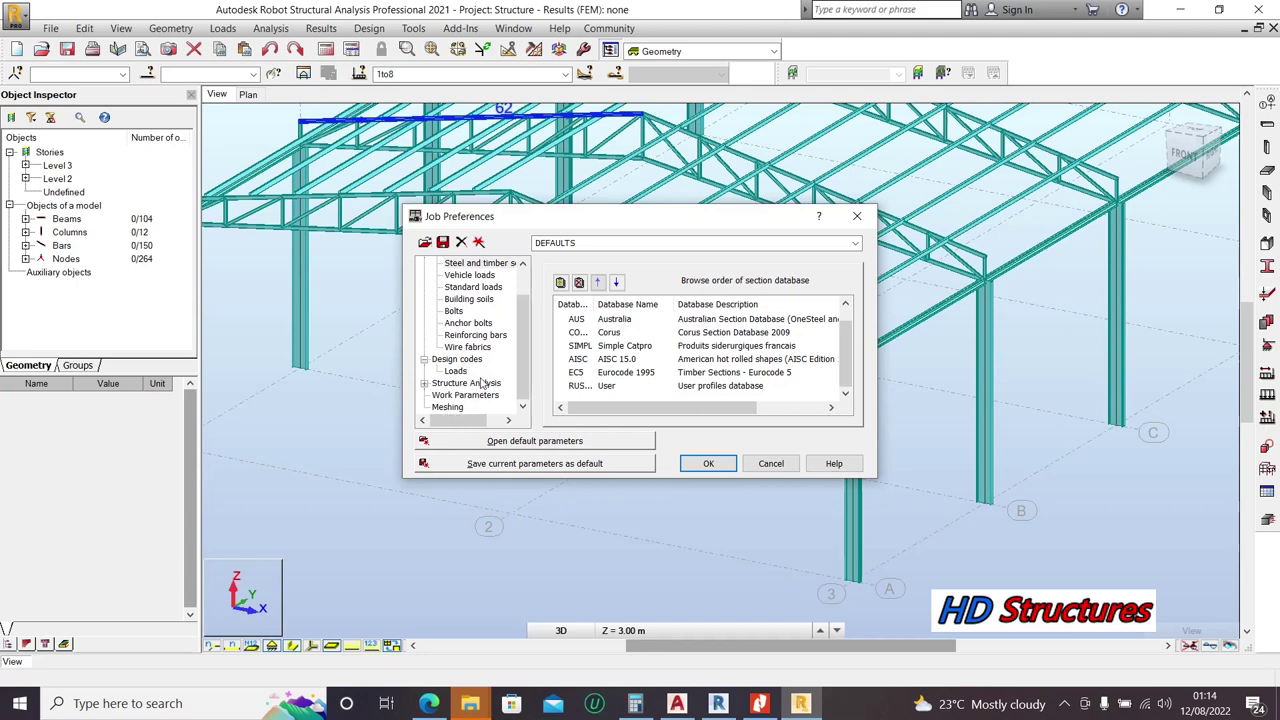
scroll(469, 399, "up", 1)
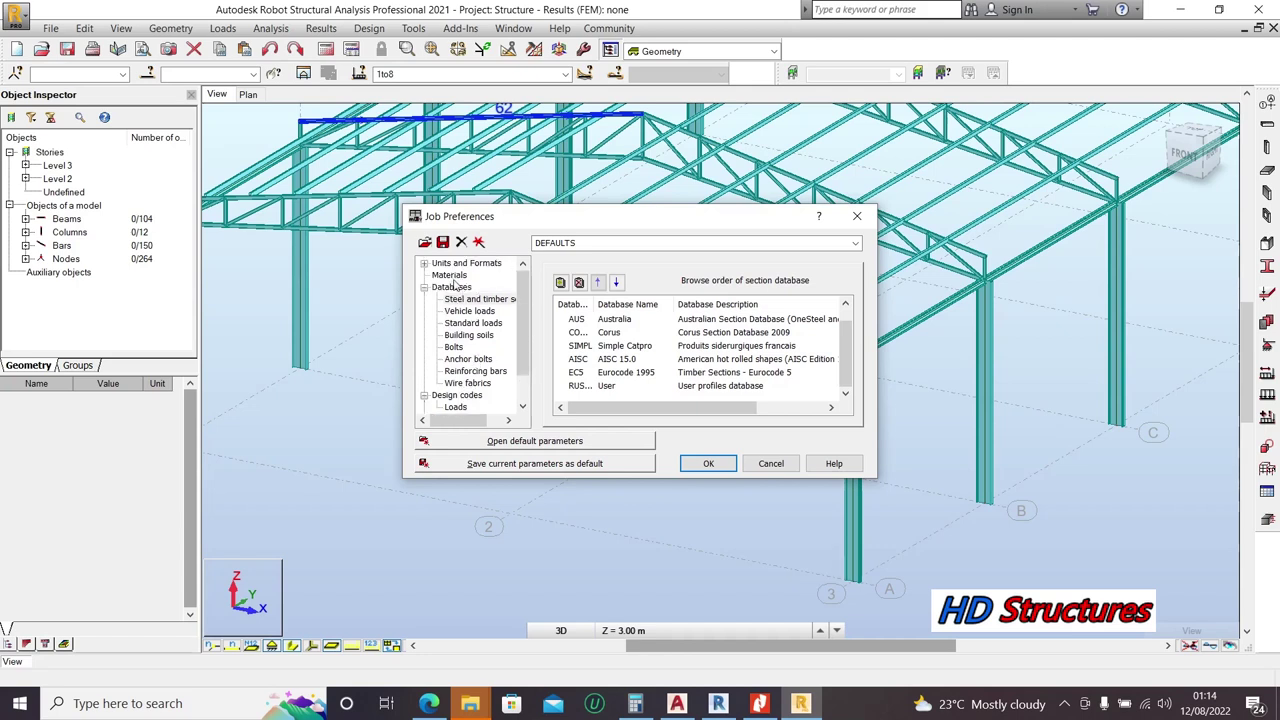
Step: Check the Structure Analysis preferences and apply the job preferences with OK
left_click(424, 264)
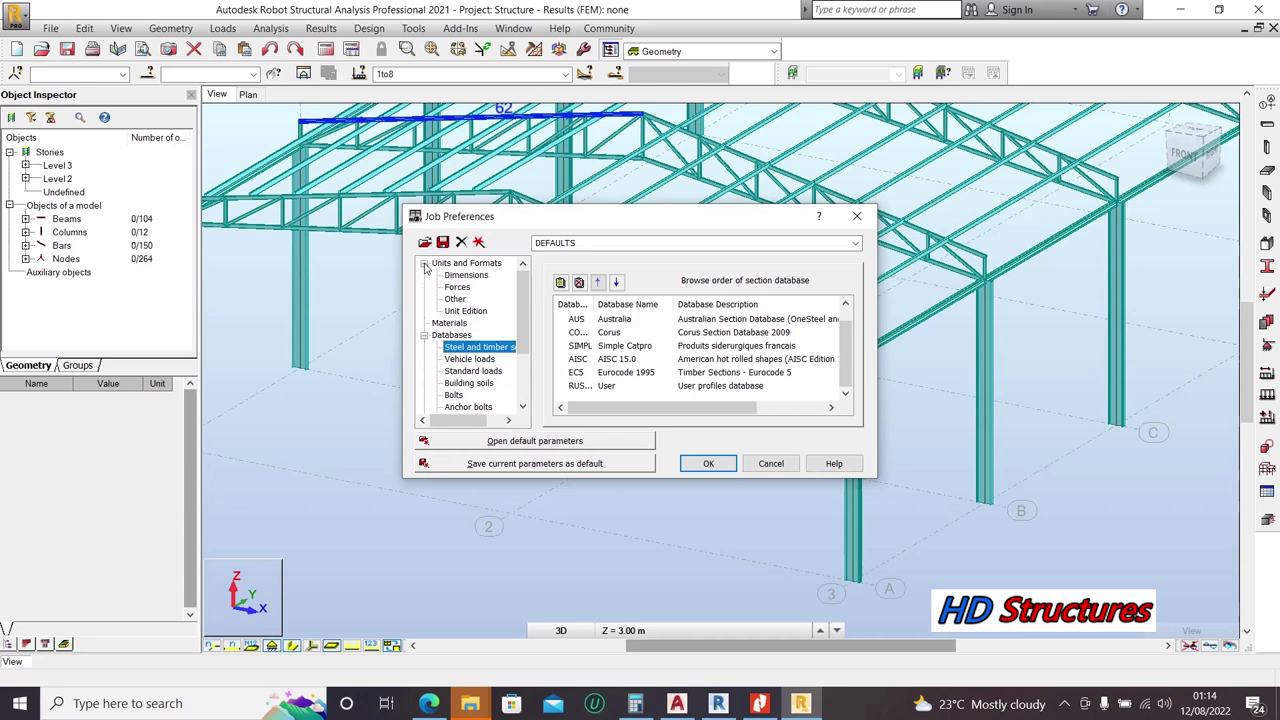
left_click(424, 264)
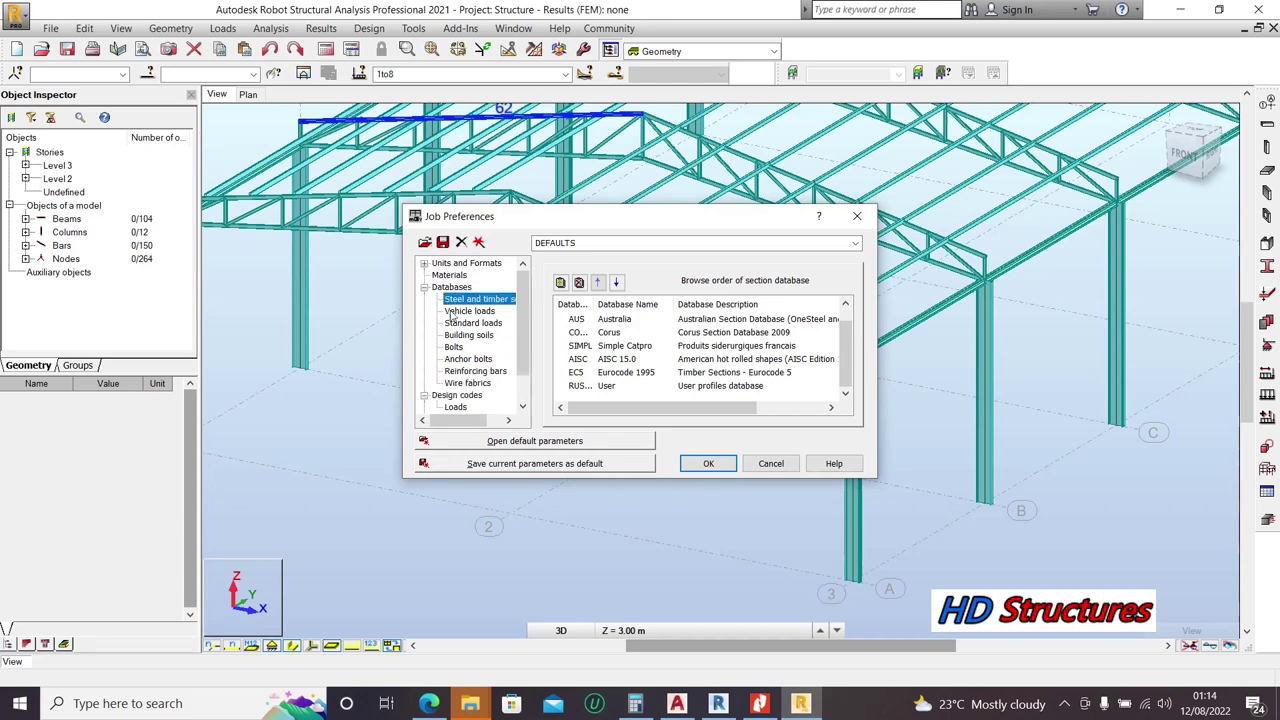
scroll(451, 316, "down", 1)
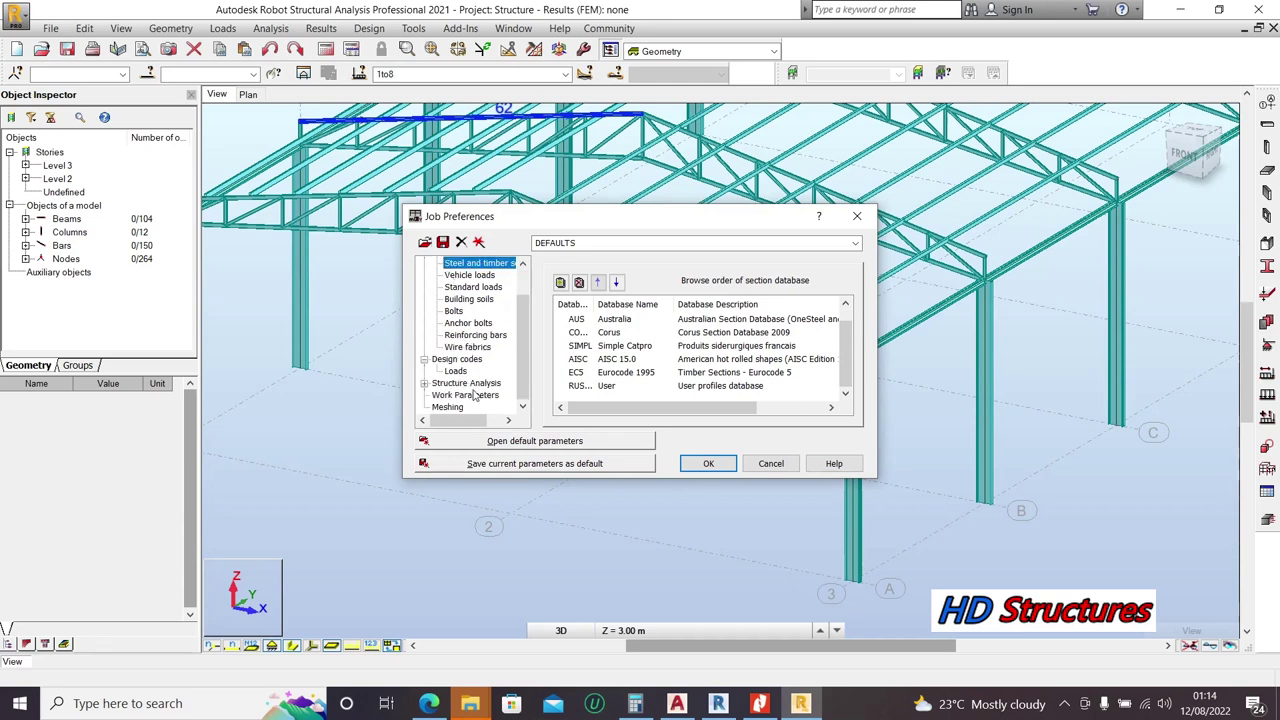
left_click(475, 384)
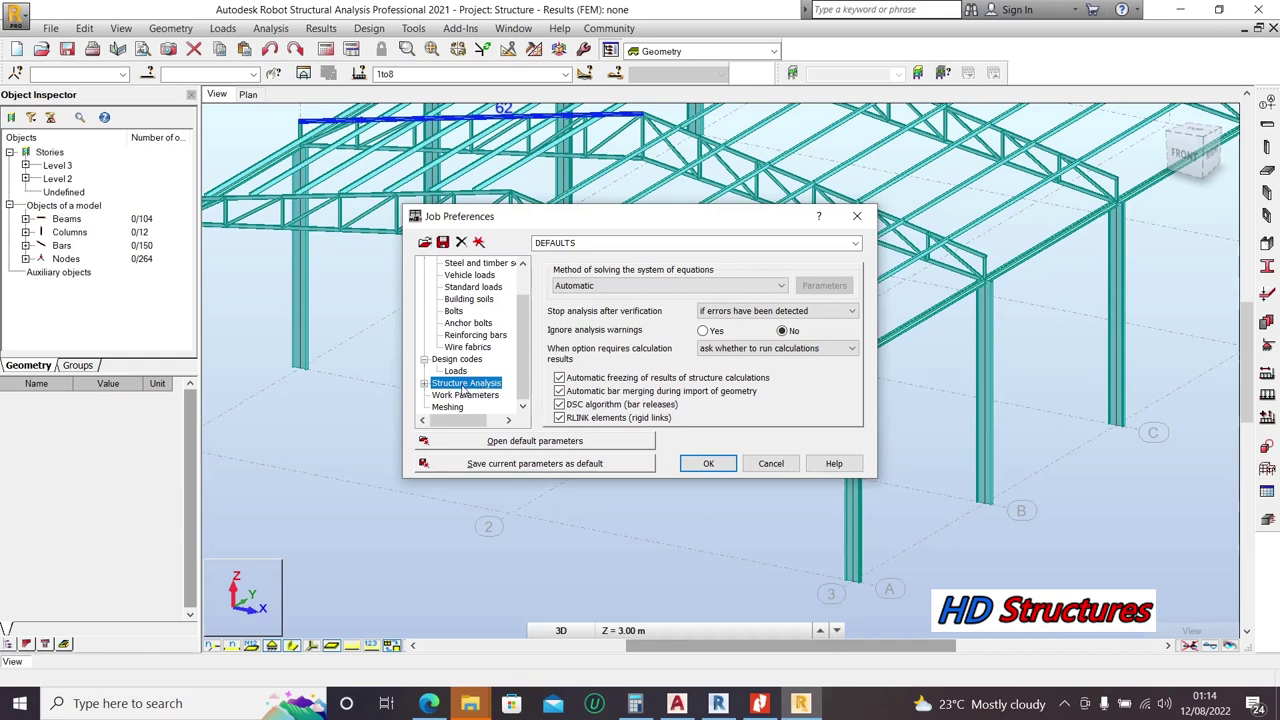
scroll(466, 373, "up", 2)
scroll(468, 378, "down", 2)
left_click(708, 464)
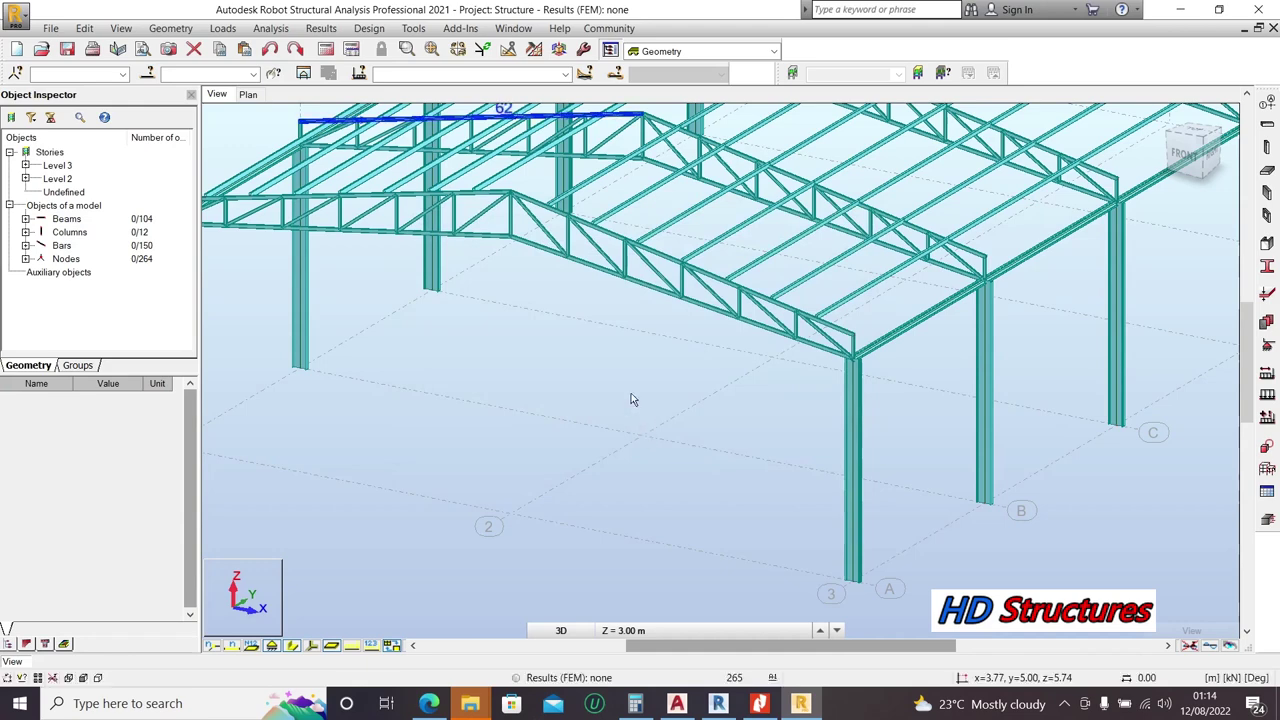
Step: Select the left end column and all 12 columns sharing its cross-section
scroll(503, 376, "down", 3)
scroll(366, 355, "up", 3)
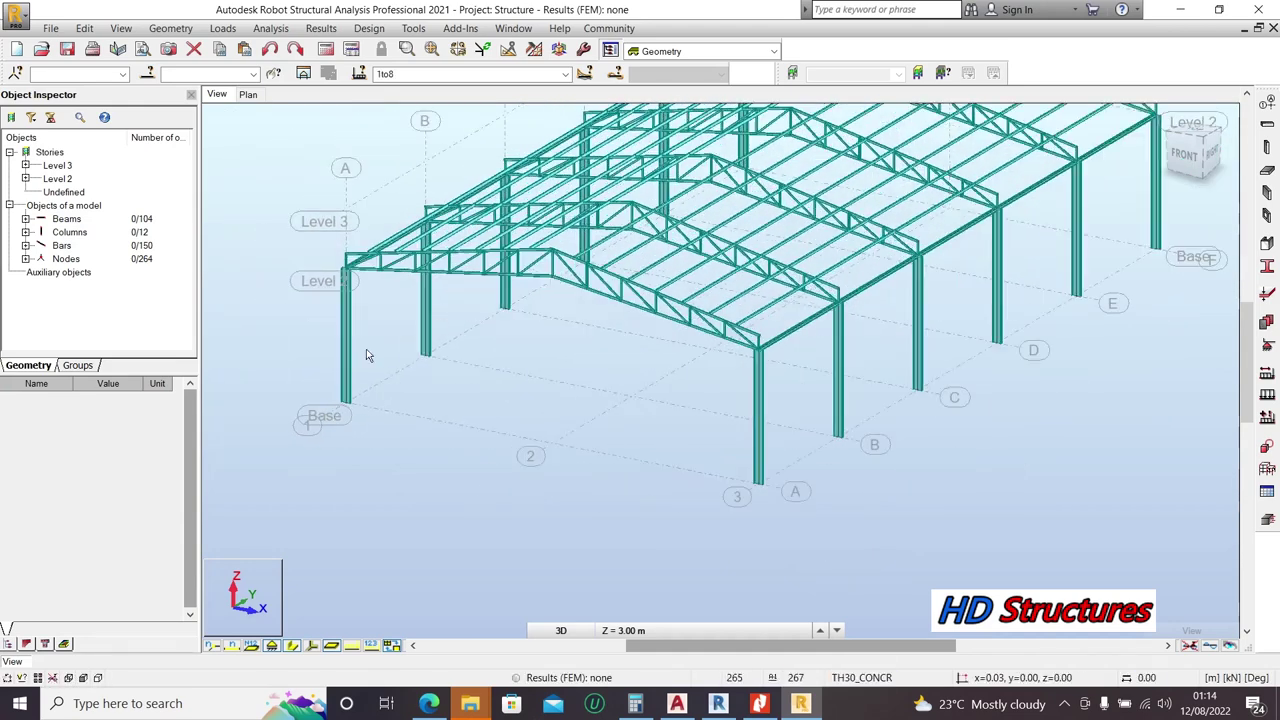
left_click(349, 330)
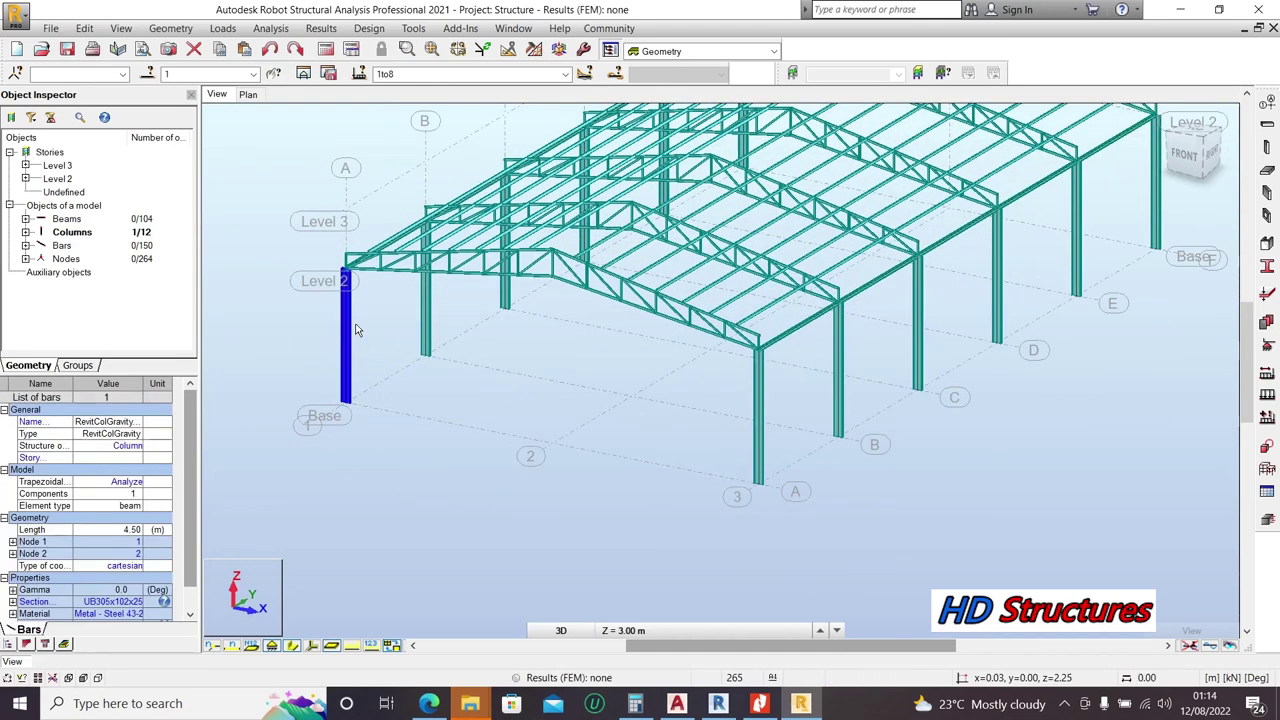
right_click(356, 328)
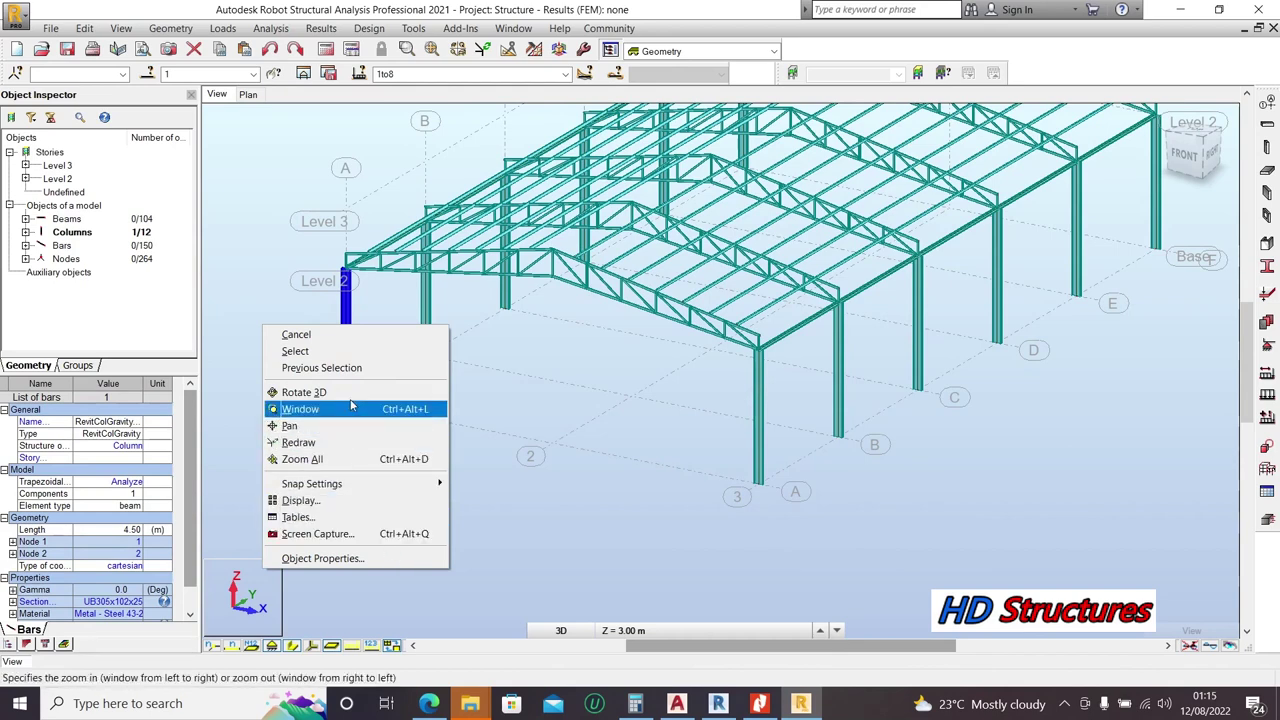
left_click(350, 334)
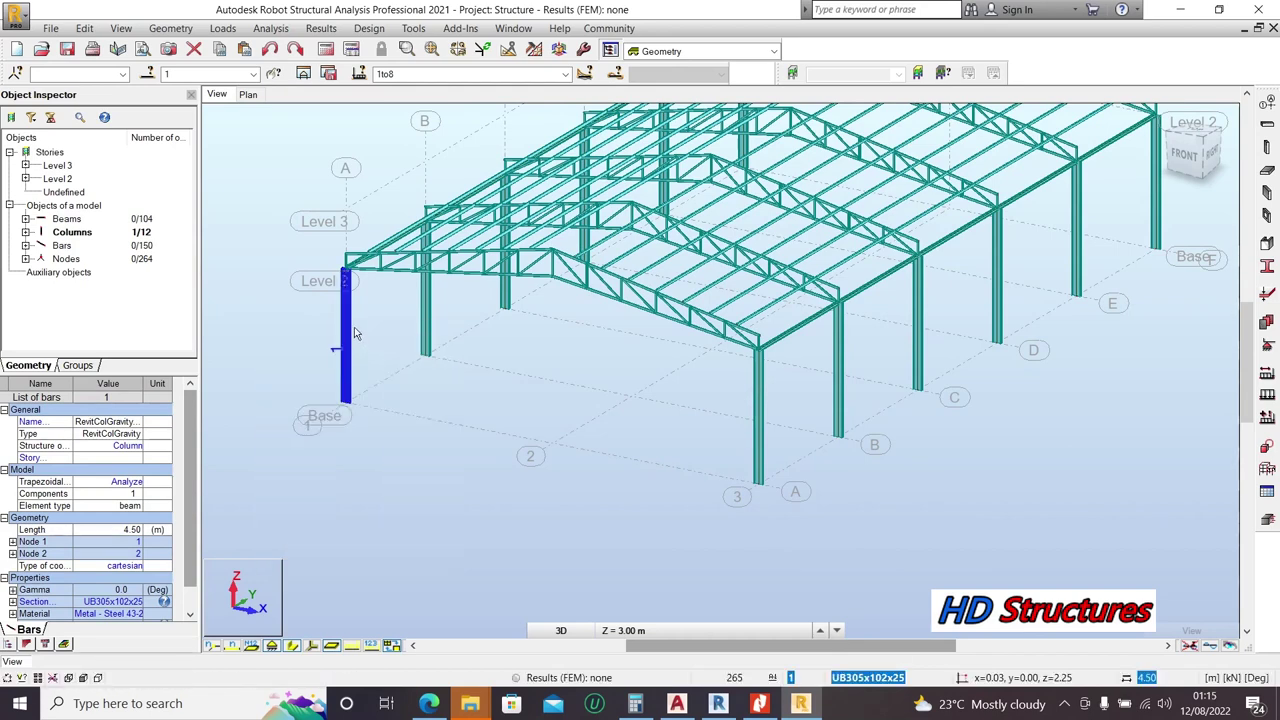
left_click(350, 330)
right_click(441, 324)
mouse_move(418, 613)
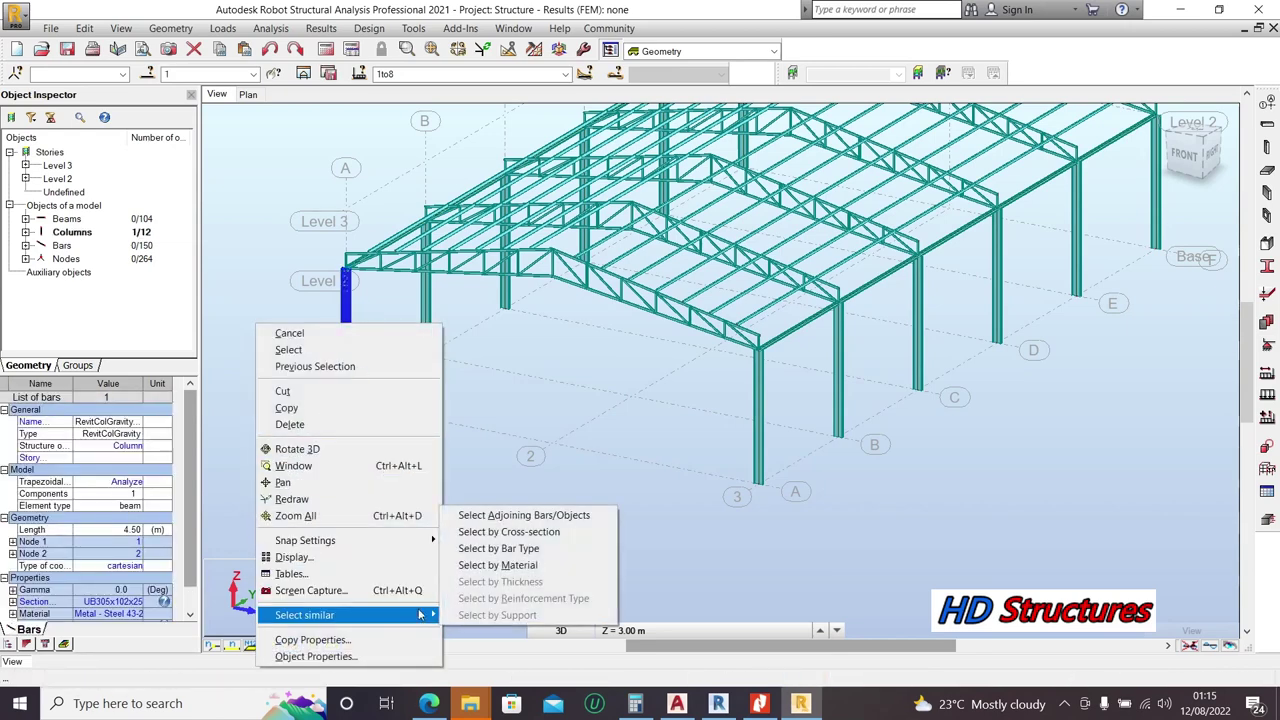
left_click(495, 532)
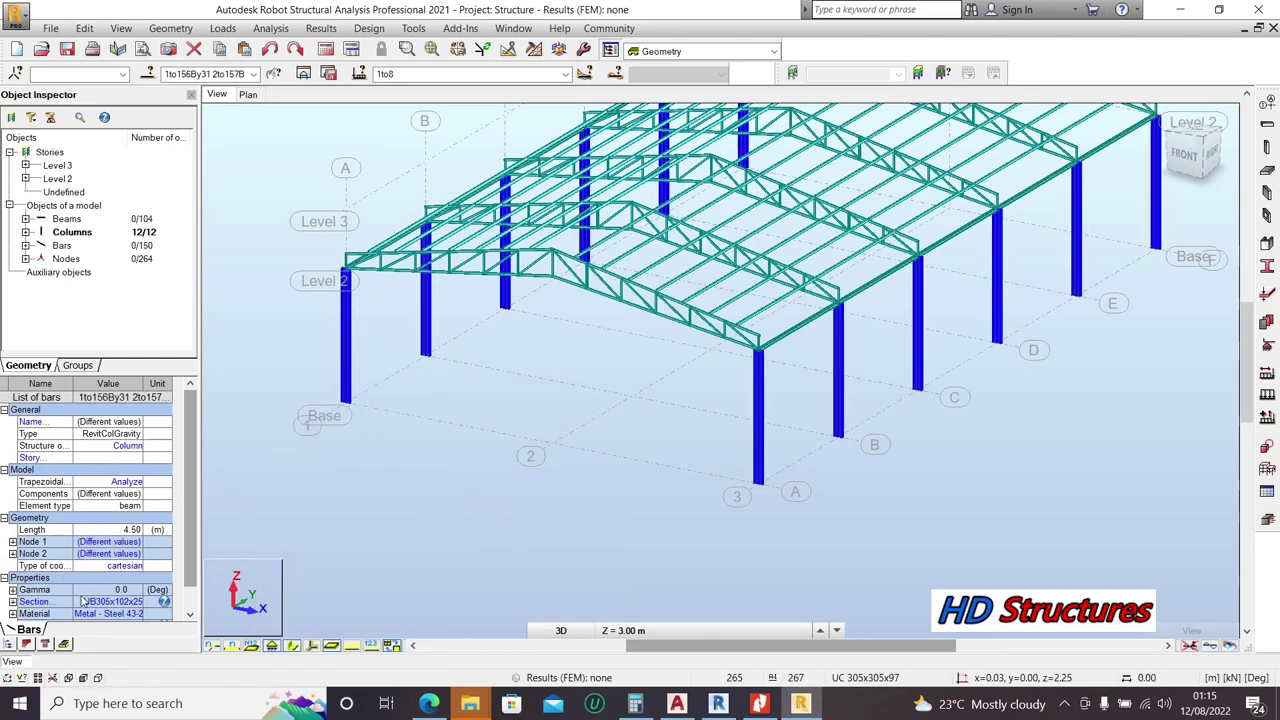
Step: Set the selected columns' material to S275 in the Object Inspector
left_click(134, 615)
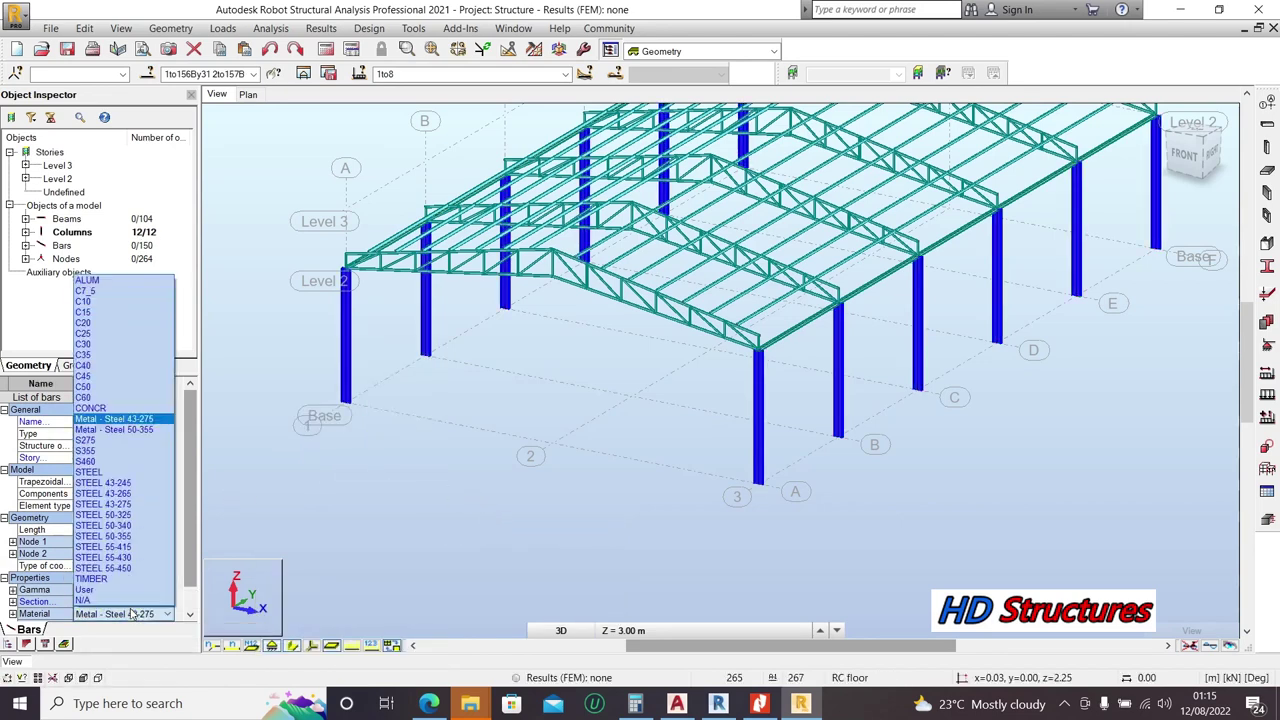
left_click(135, 441)
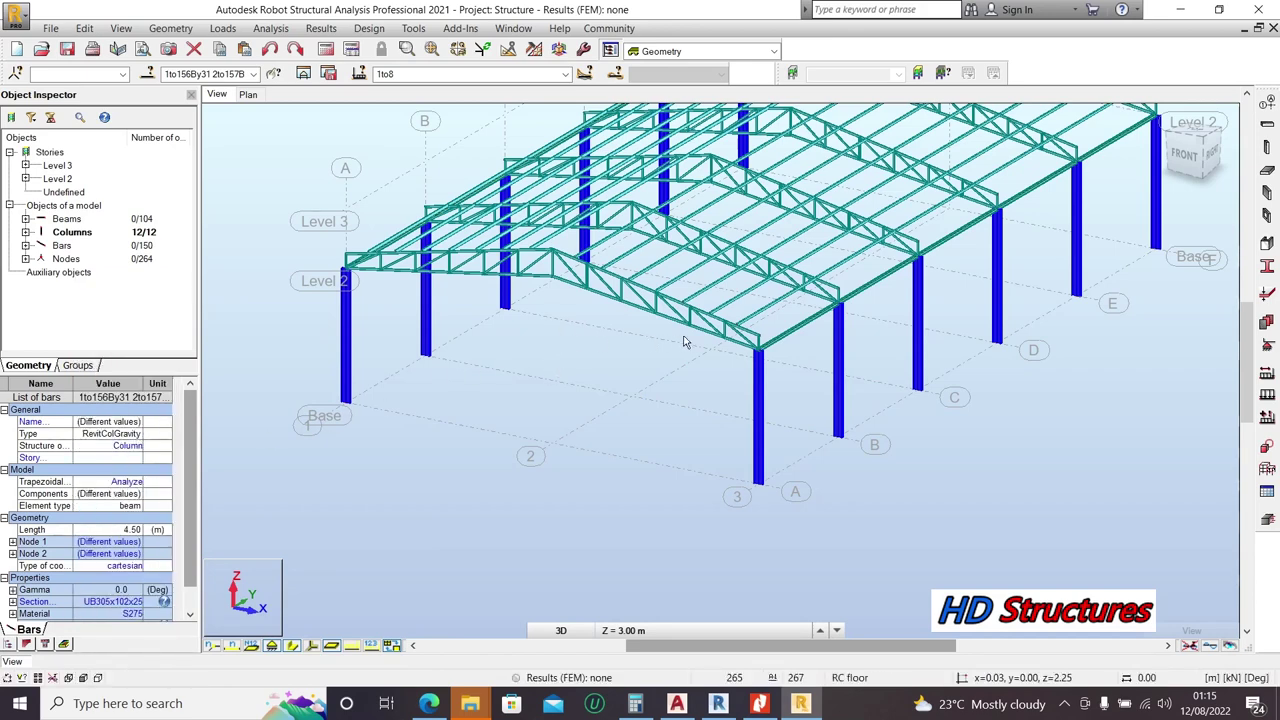
scroll(810, 345, "up", 2)
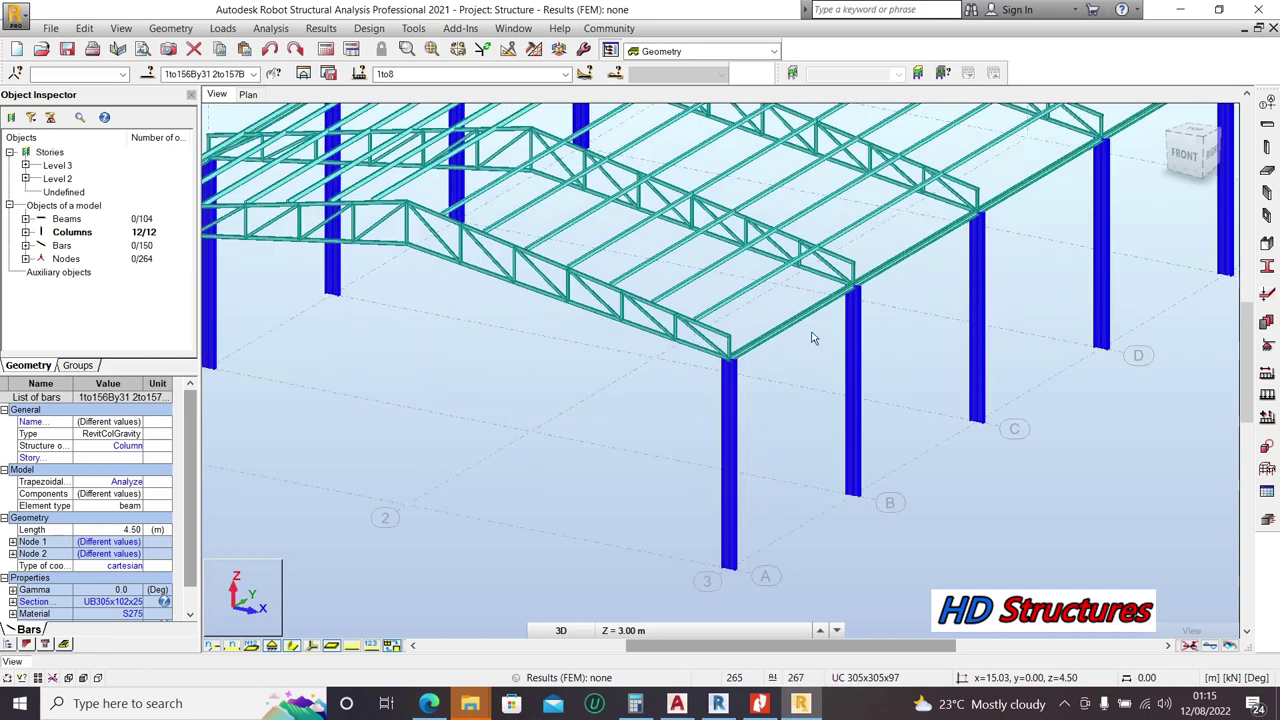
scroll(812, 338, "up", 5)
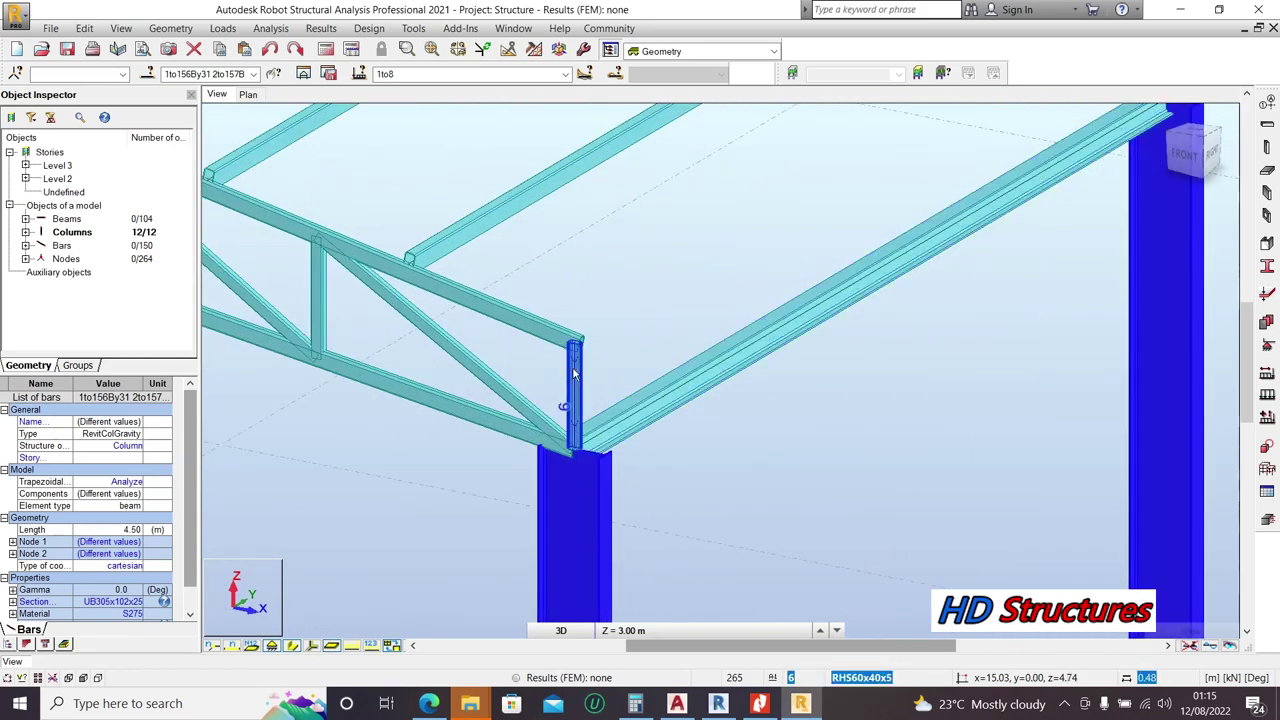
left_click(575, 372)
Step: Select all truss bars by cross-section plus matching-material chord beams, and set them to S275
right_click(576, 372)
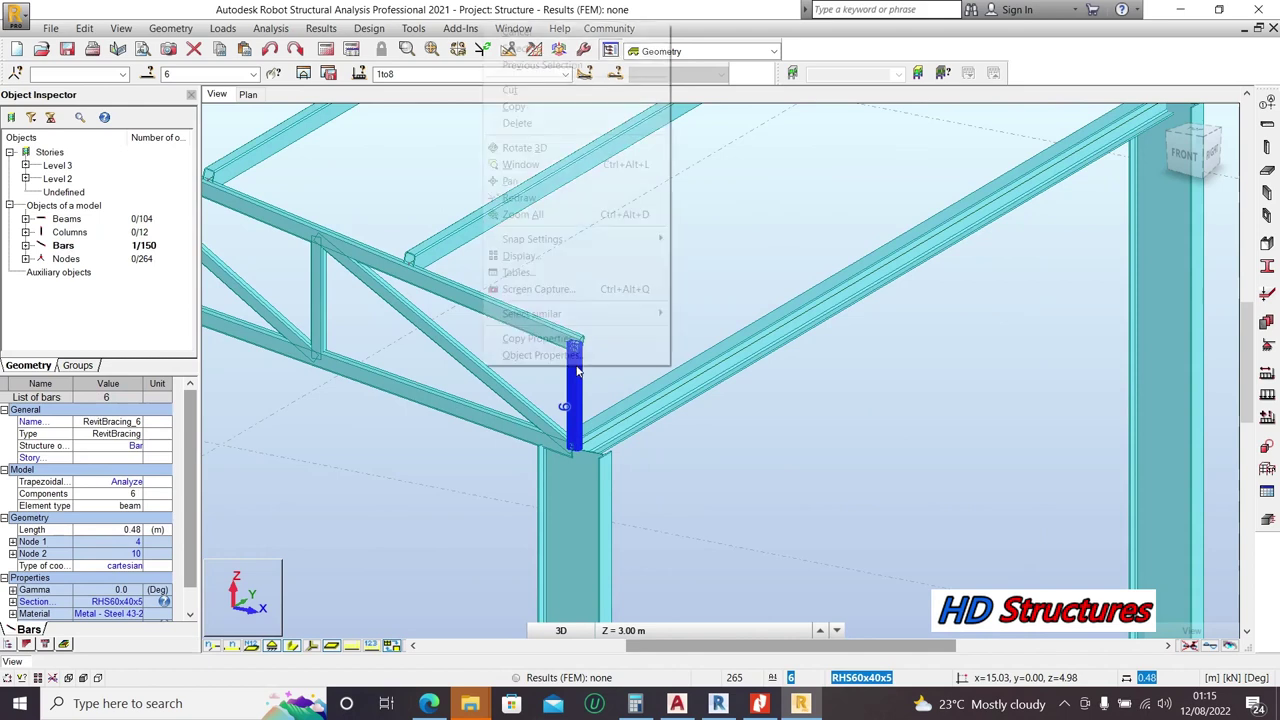
mouse_move(655, 313)
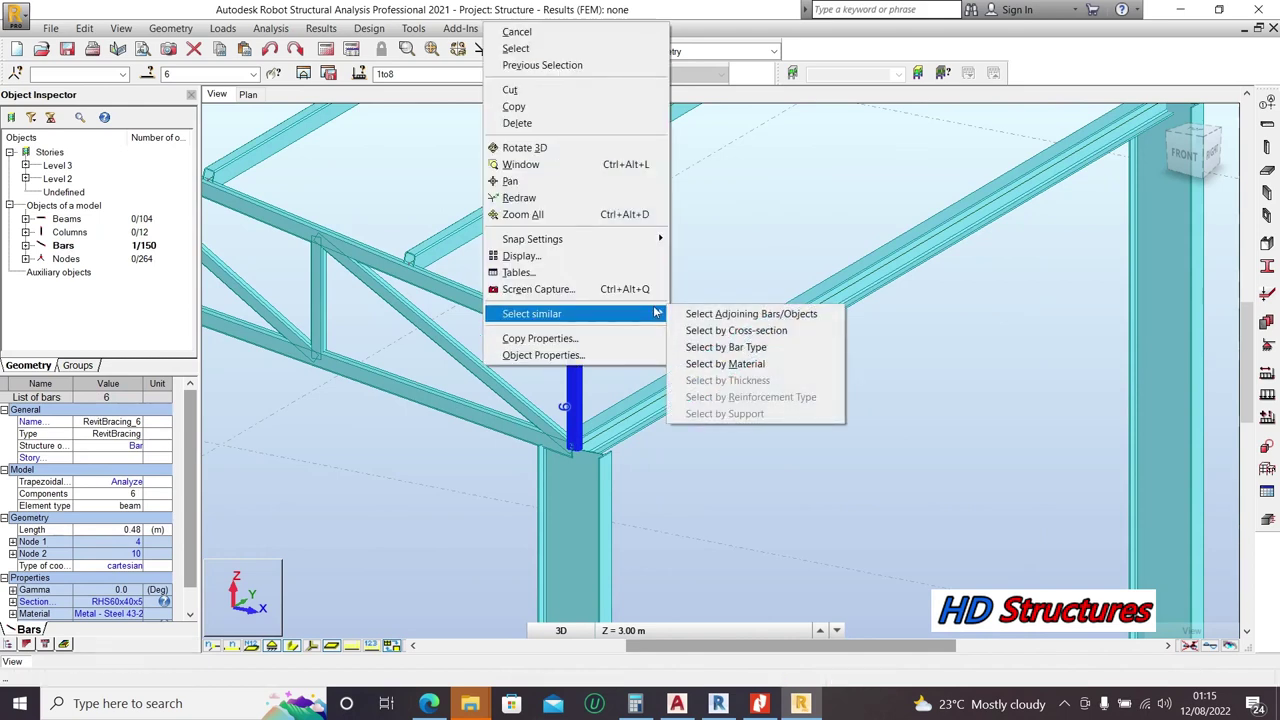
left_click(758, 333)
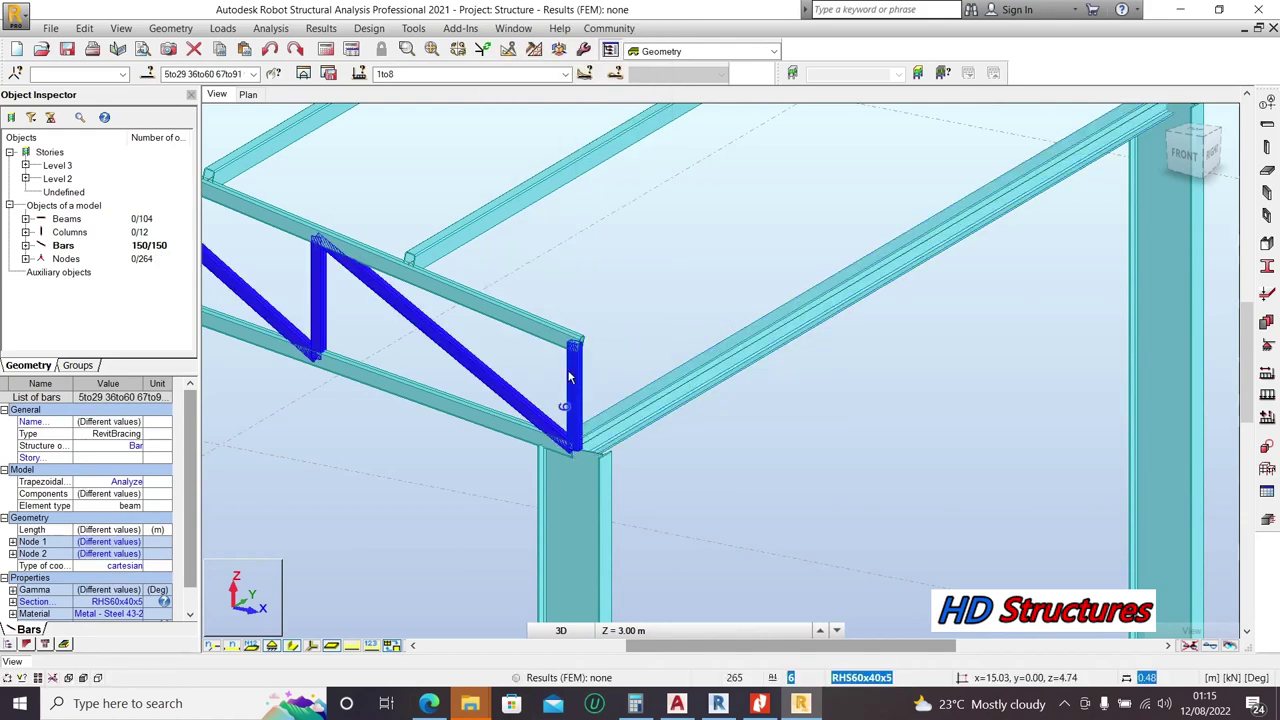
right_click(477, 372)
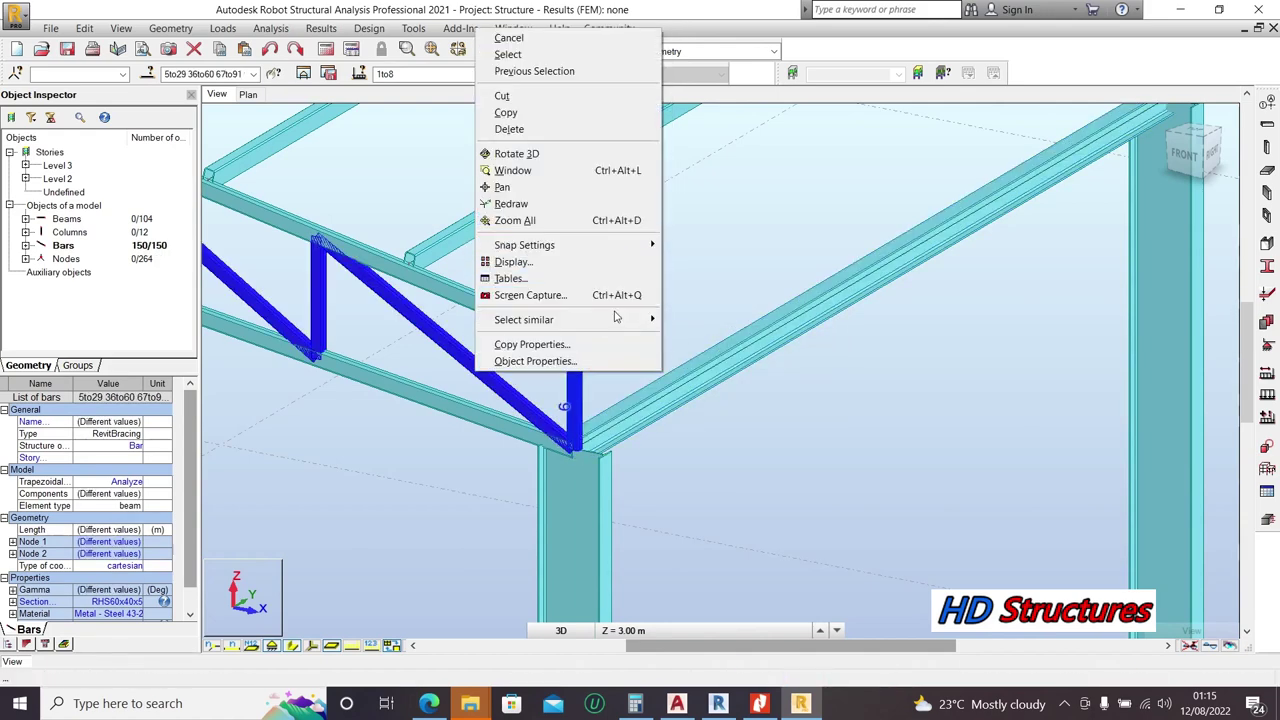
mouse_move(622, 319)
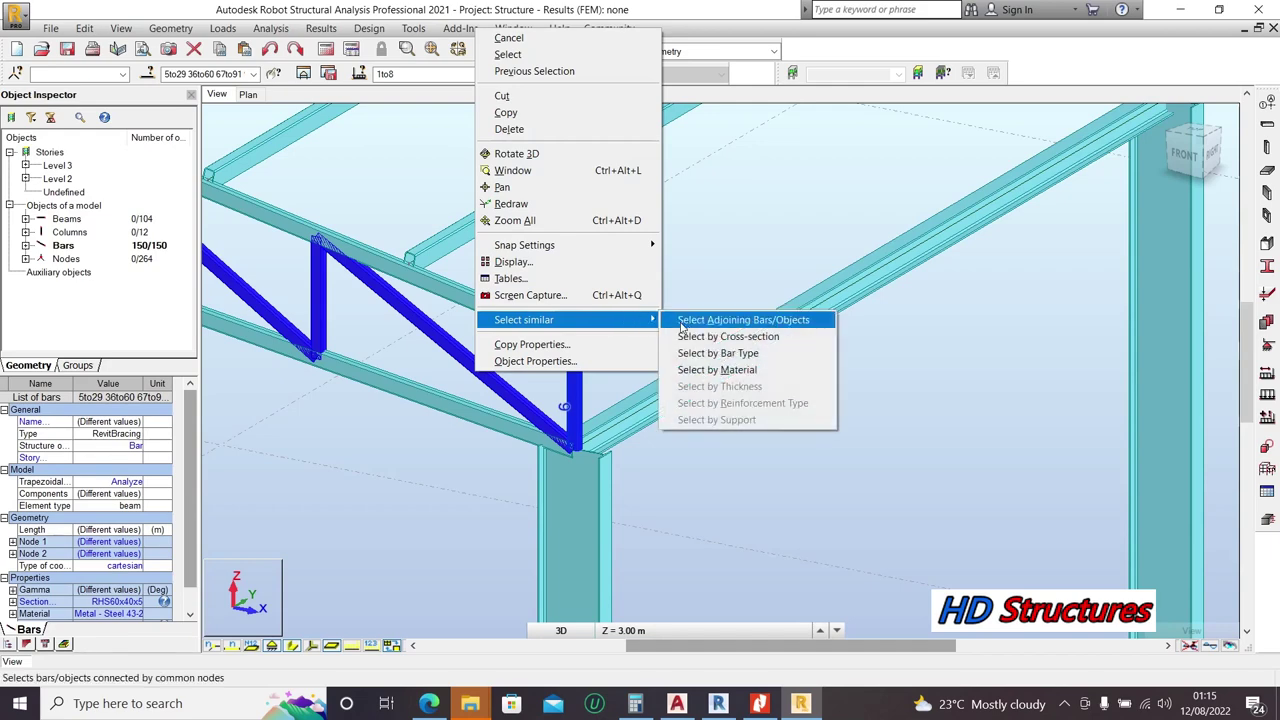
left_click(737, 370)
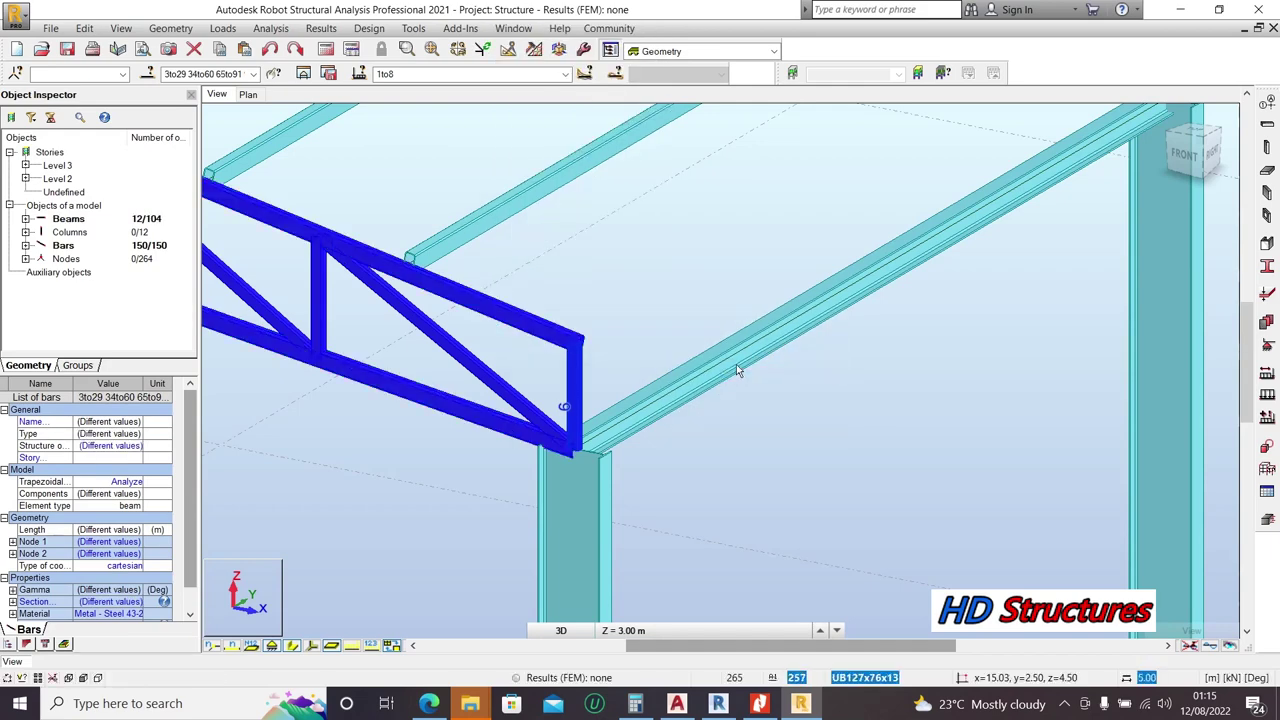
scroll(820, 399, "down", 2)
scroll(850, 369, "down", 5)
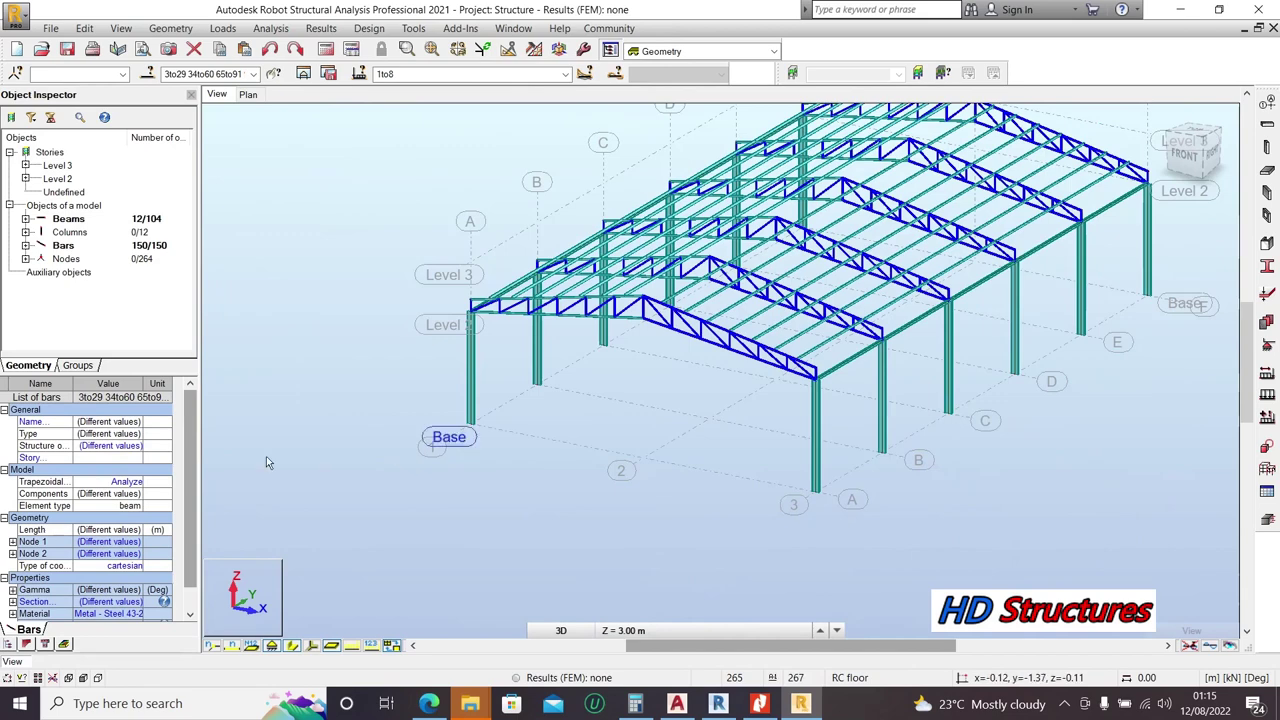
left_click(125, 613)
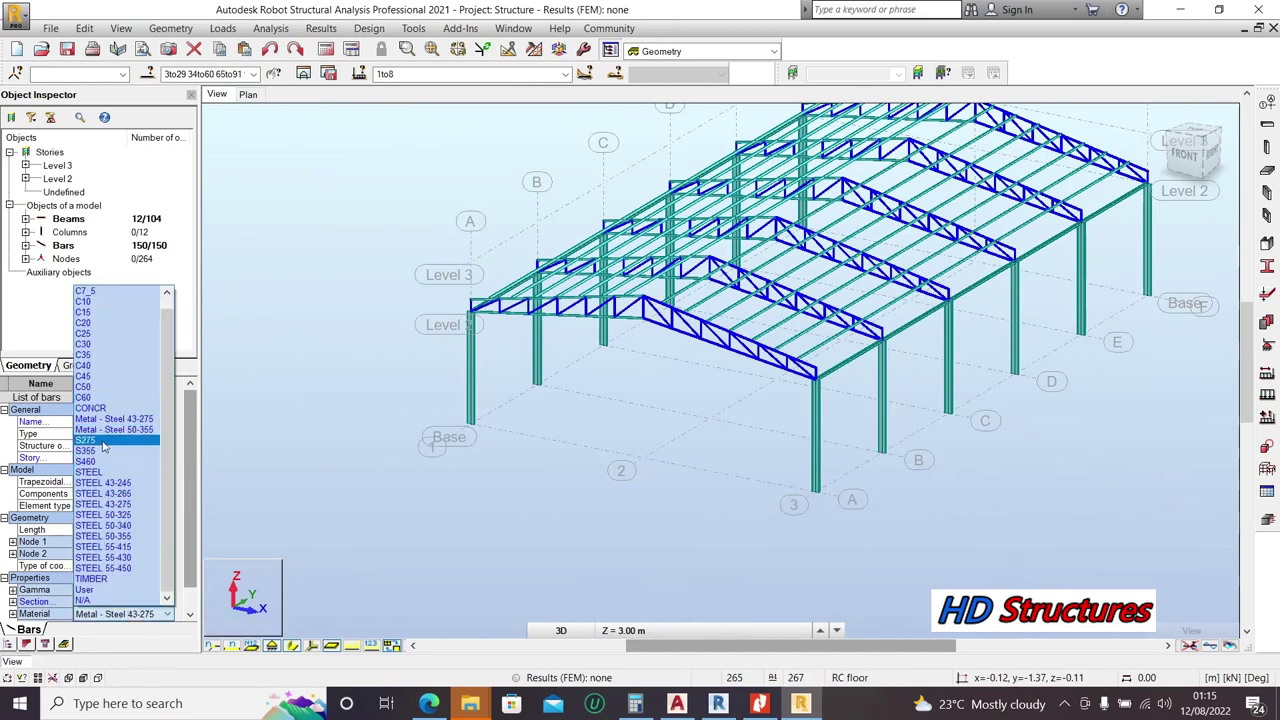
left_click(100, 441)
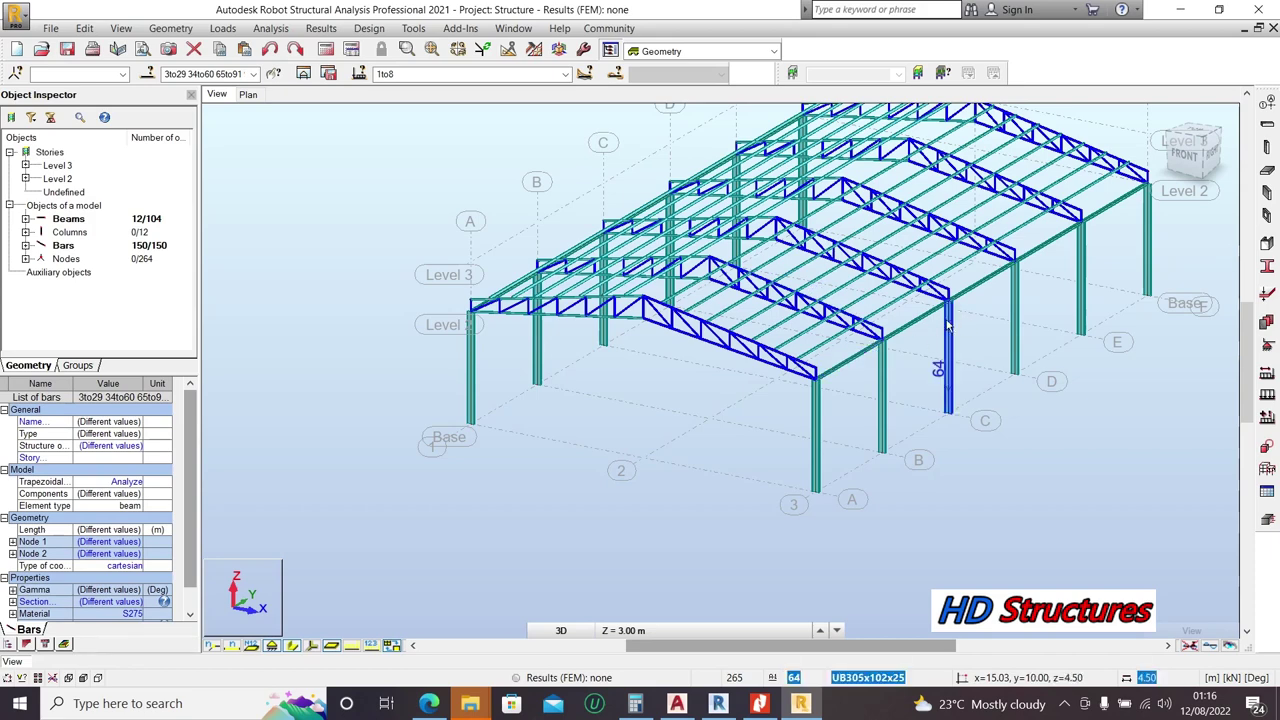
Step: Select purlin 193 and all purlins of its cross-section (187–256), then make them S275
scroll(815, 378, "up", 4)
left_click(815, 378)
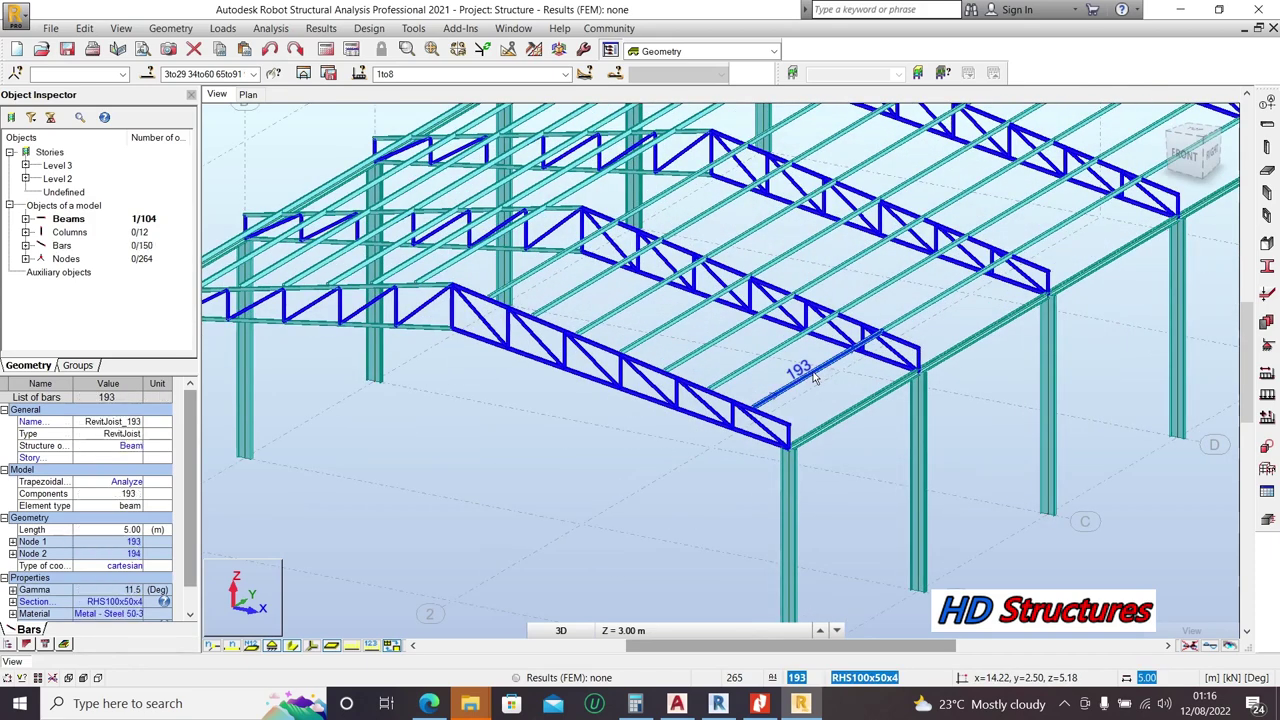
right_click(815, 378)
mouse_move(858, 320)
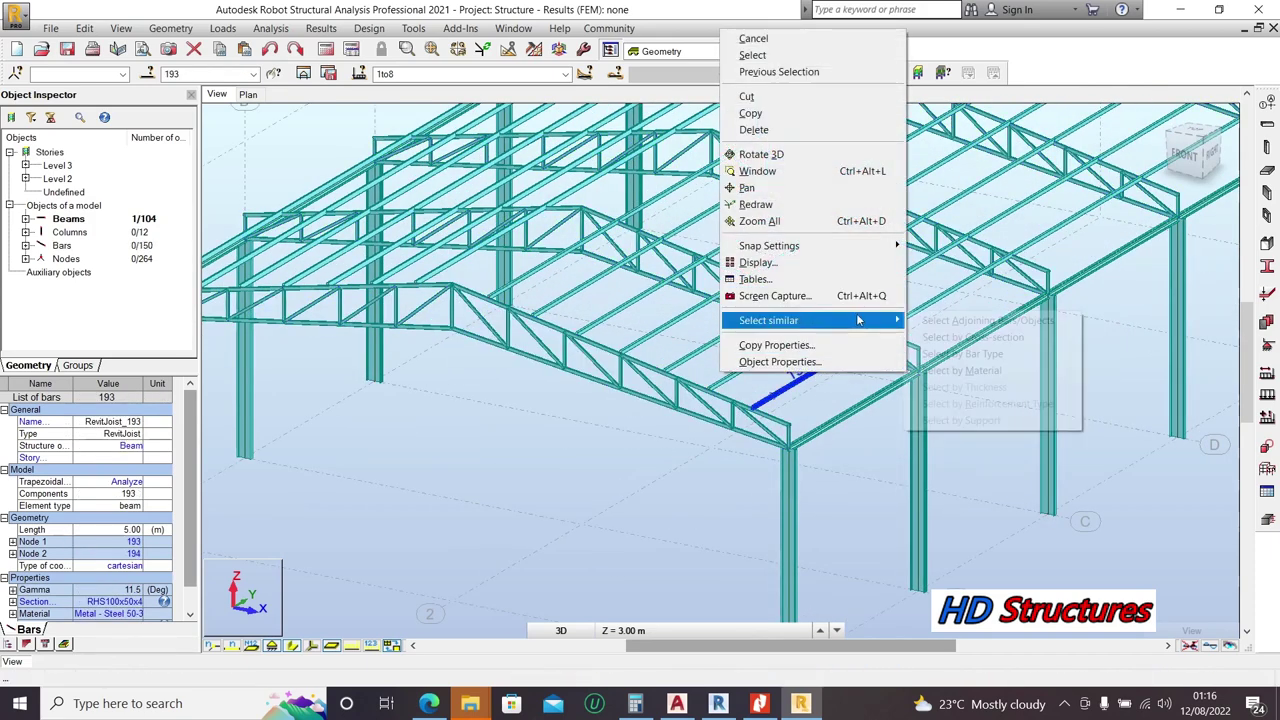
left_click(955, 338)
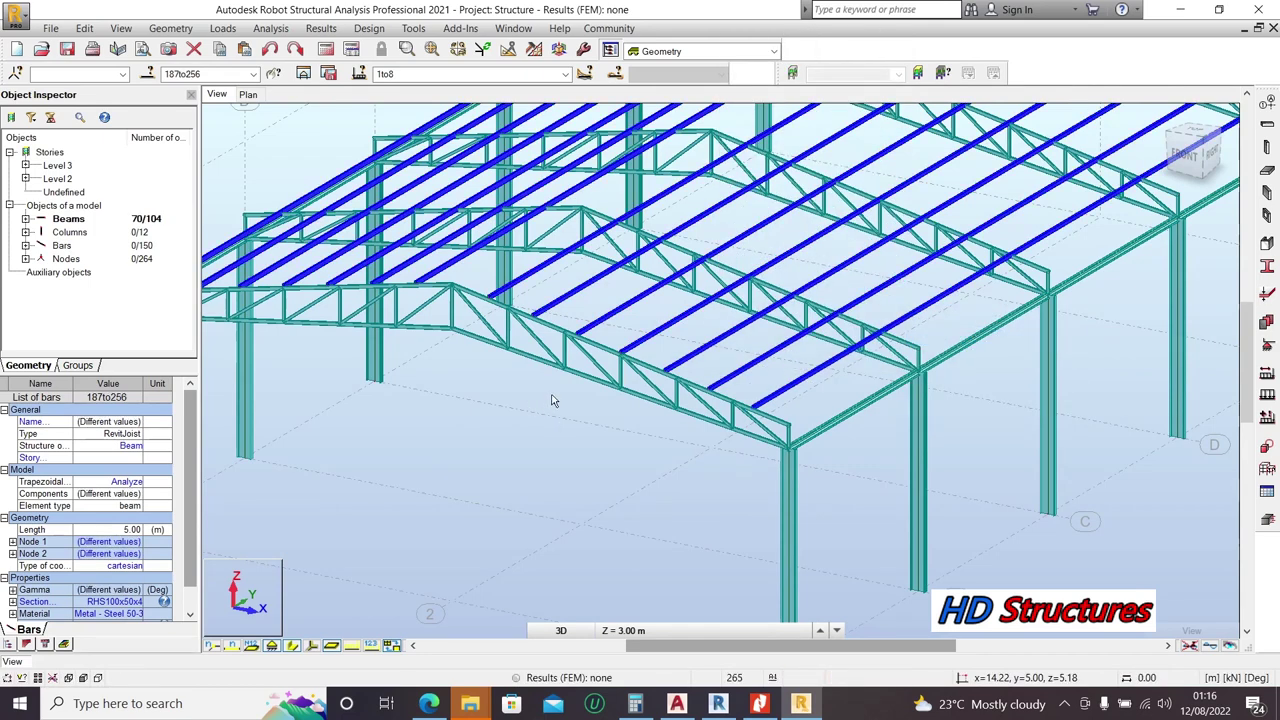
left_click(160, 614)
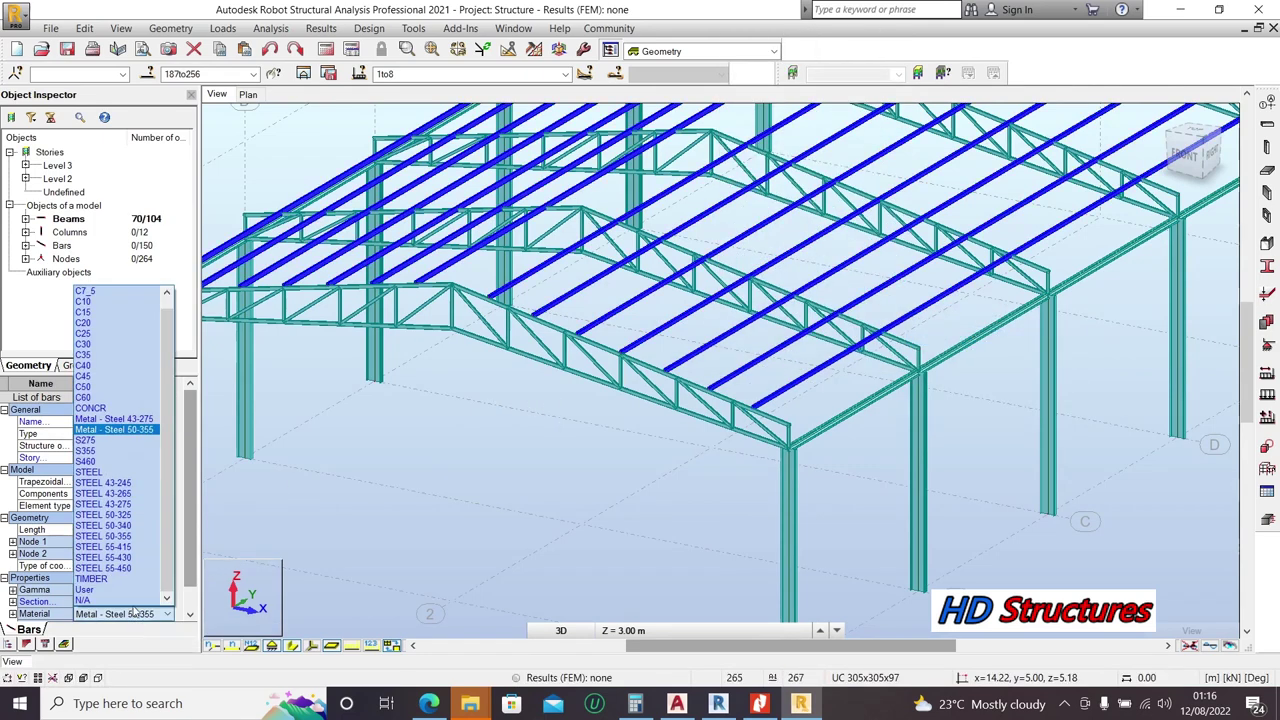
left_click(100, 441)
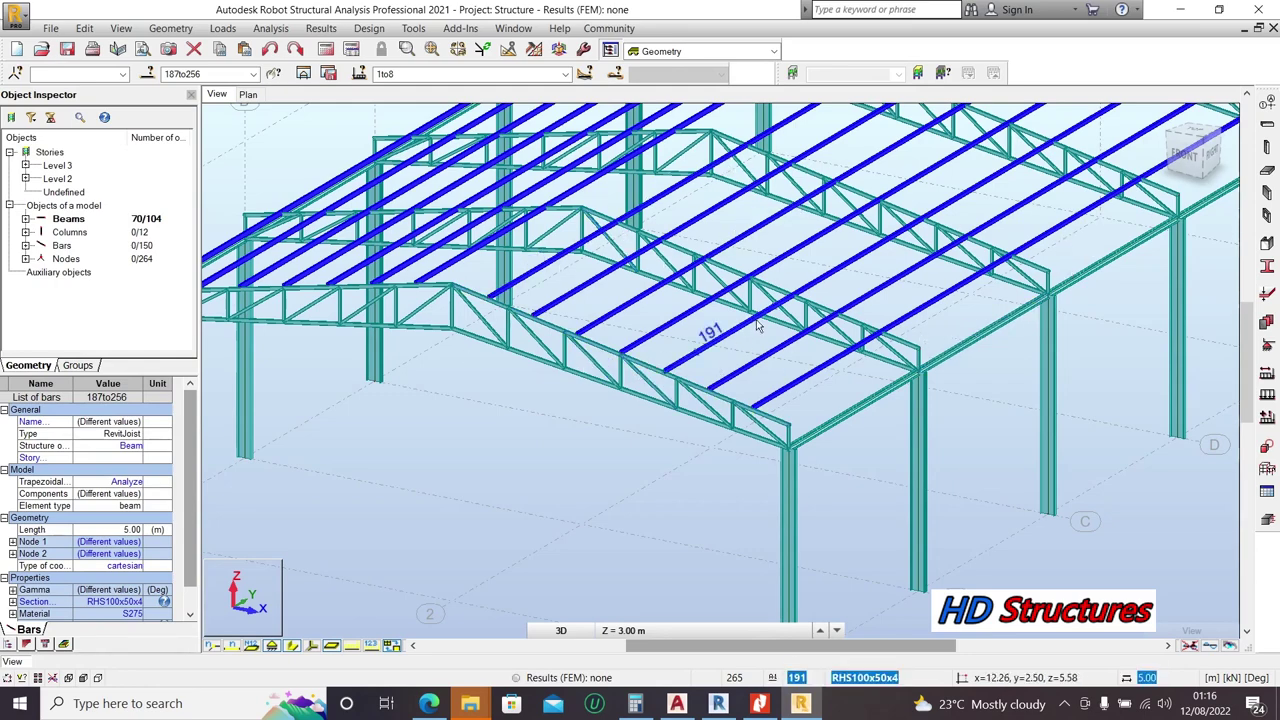
scroll(696, 418, "down", 3)
scroll(697, 418, "up", 4)
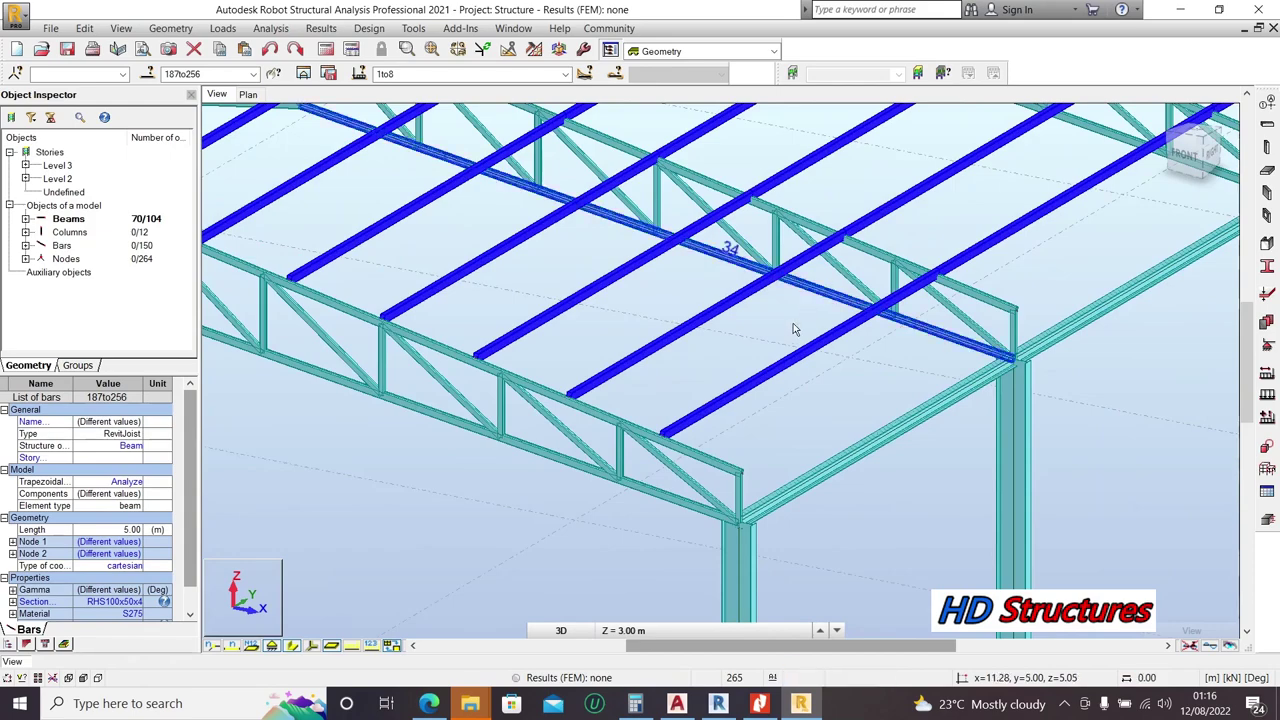
scroll(664, 410, "down", 1)
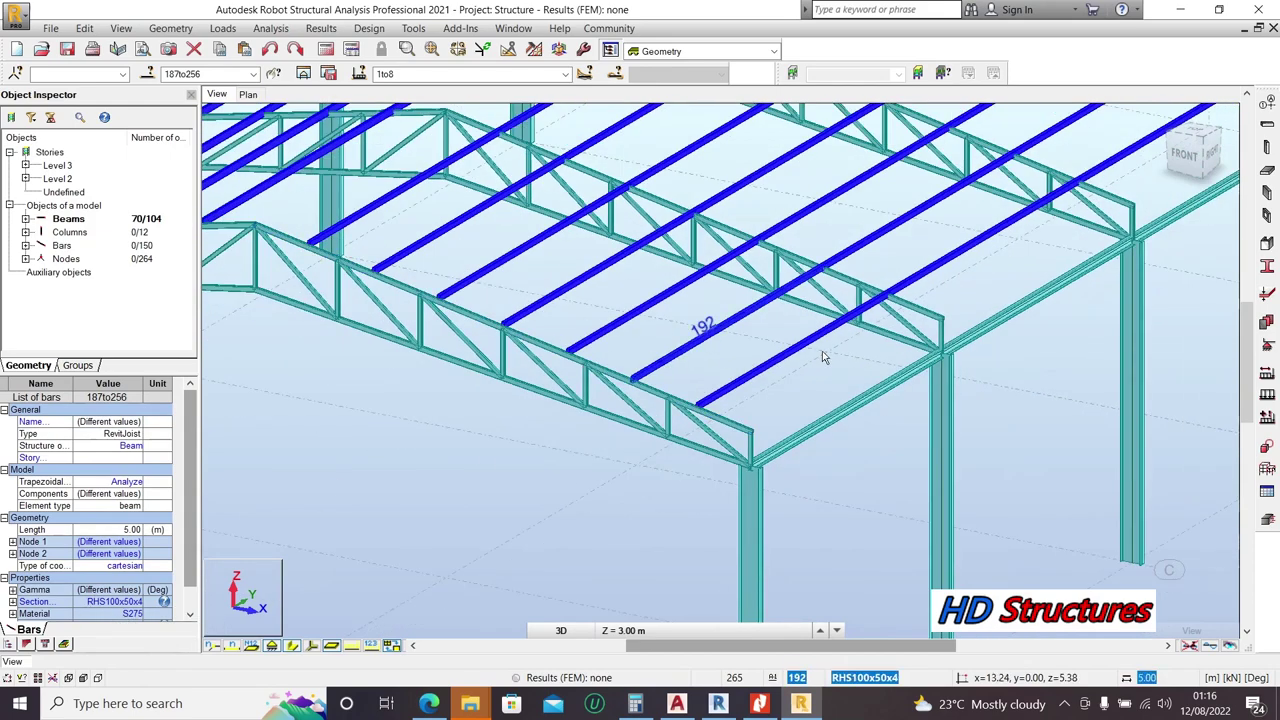
scroll(967, 330, "down", 4)
scroll(826, 391, "up", 4)
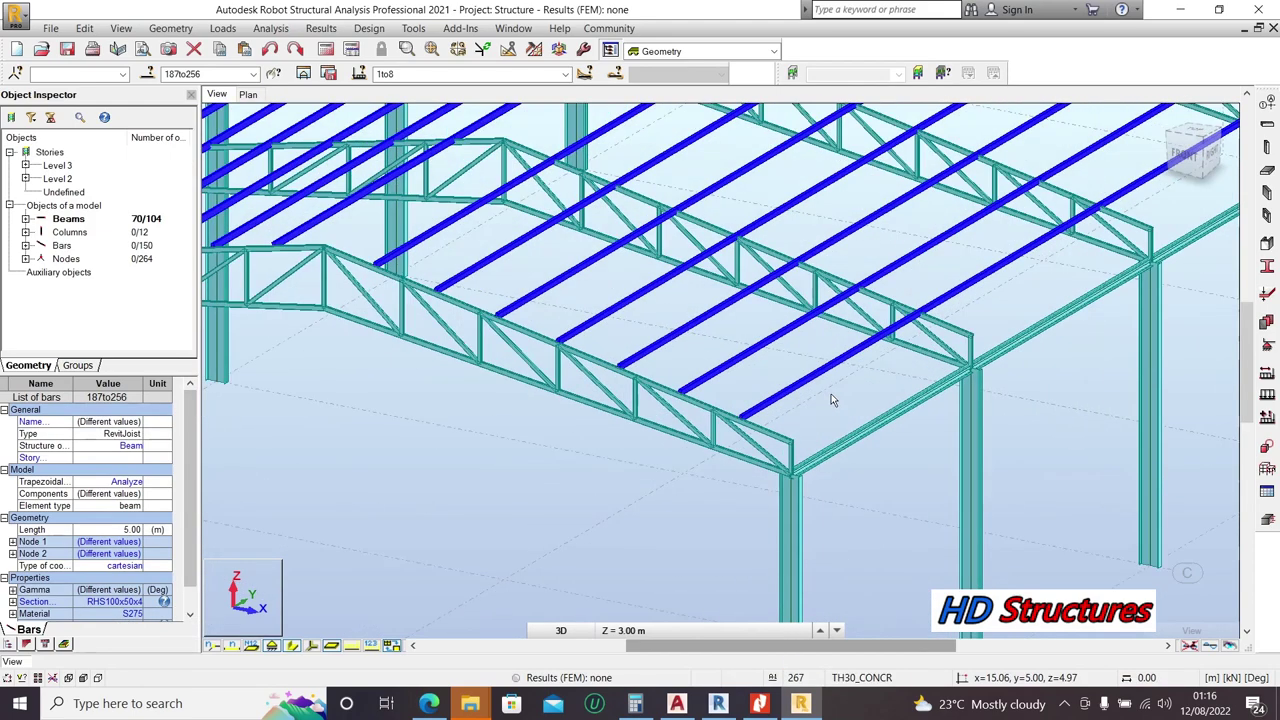
Step: Select all ten UB127x76x13 edge girders by bar 257's cross-section
left_click(857, 428)
right_click(855, 428)
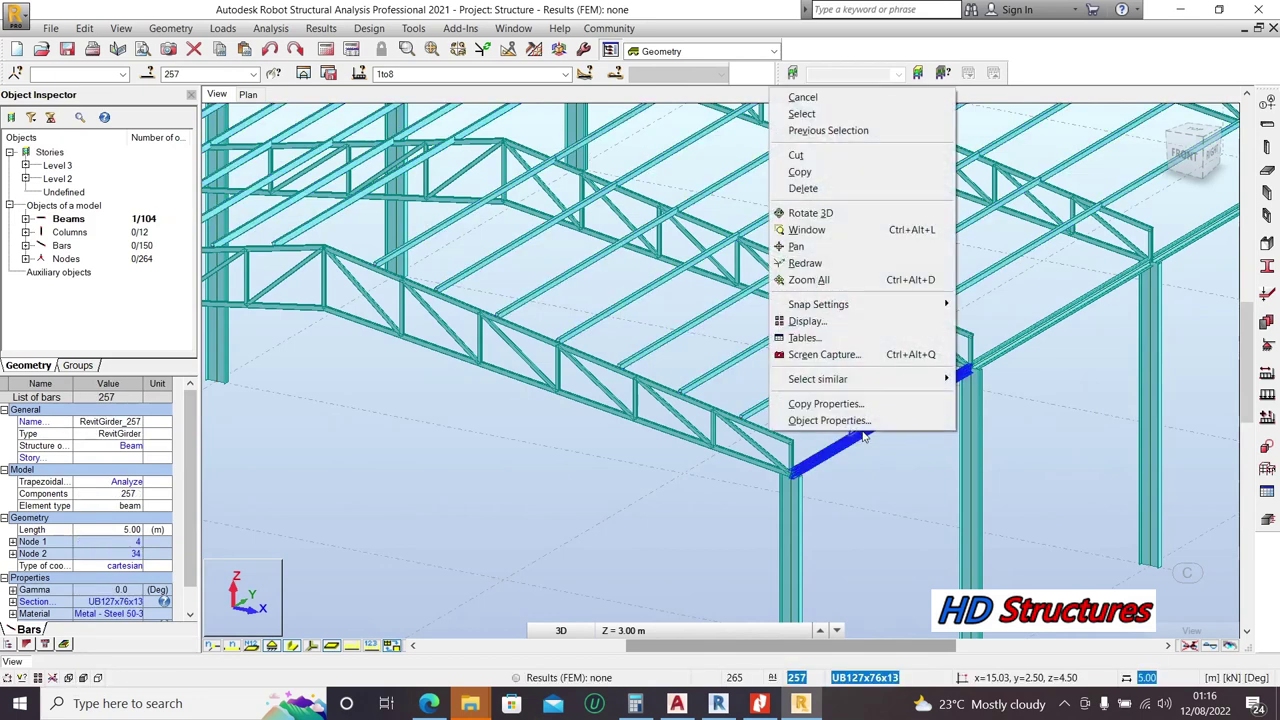
mouse_move(935, 388)
left_click(1005, 400)
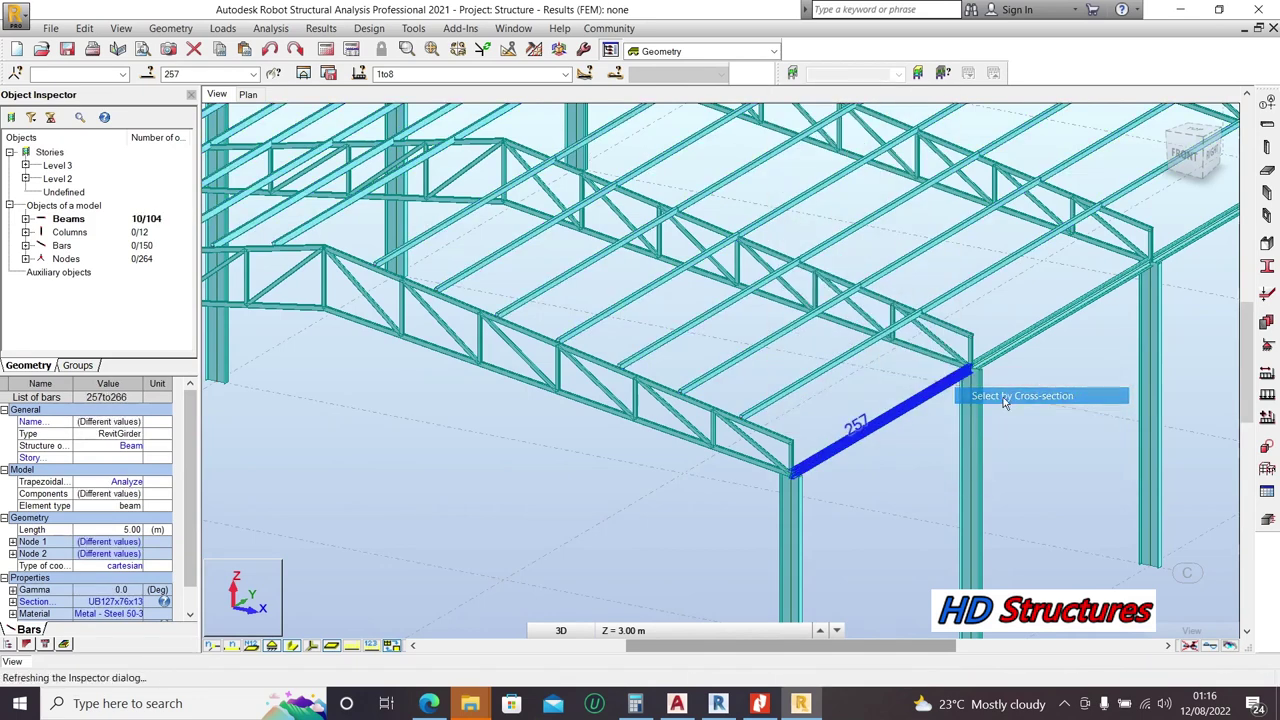
Step: Assign S275 steel to the selected girders, then switch to a front elevation
left_click(128, 614)
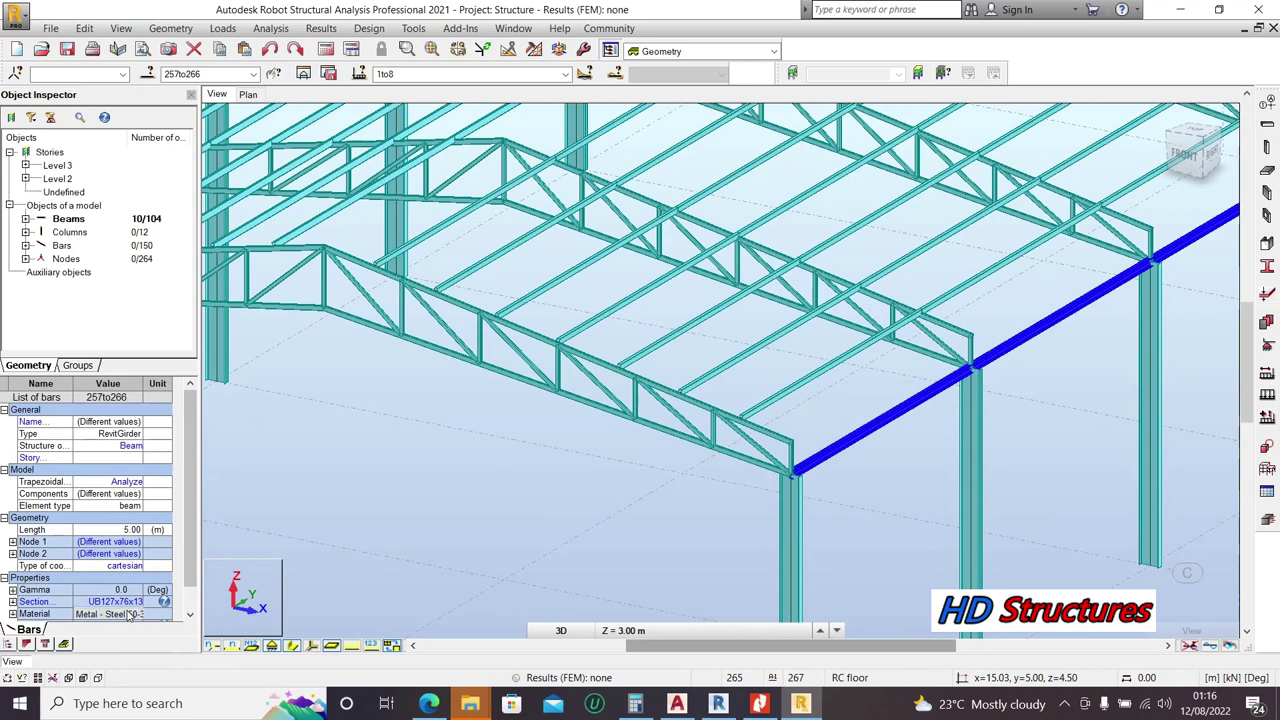
left_click(97, 437)
scroll(623, 286, "down", 5)
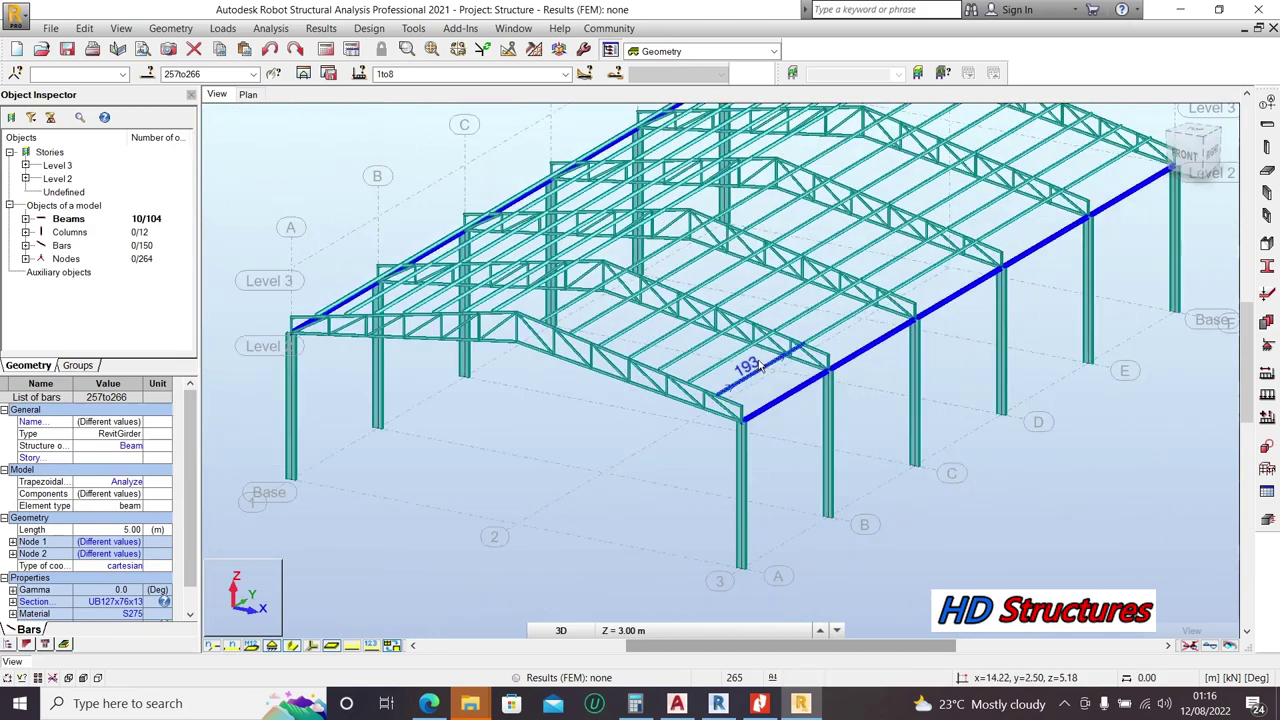
scroll(760, 305, "down", 2)
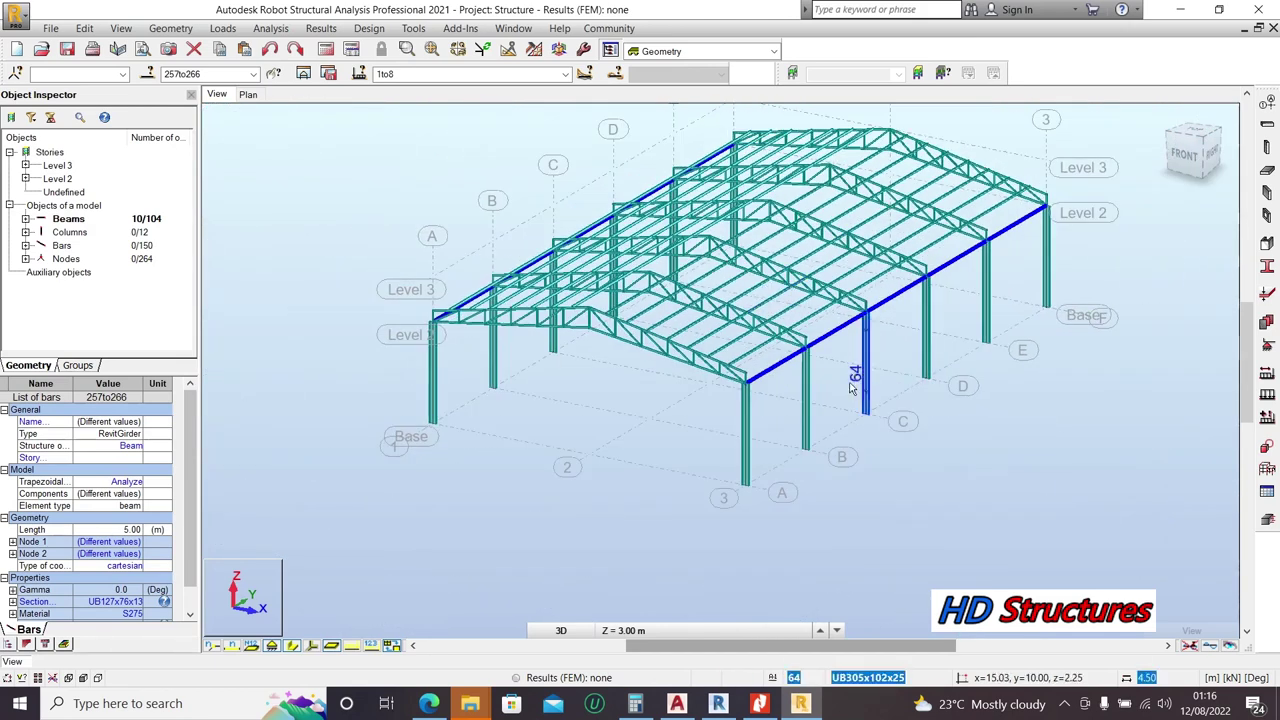
left_click(1192, 151)
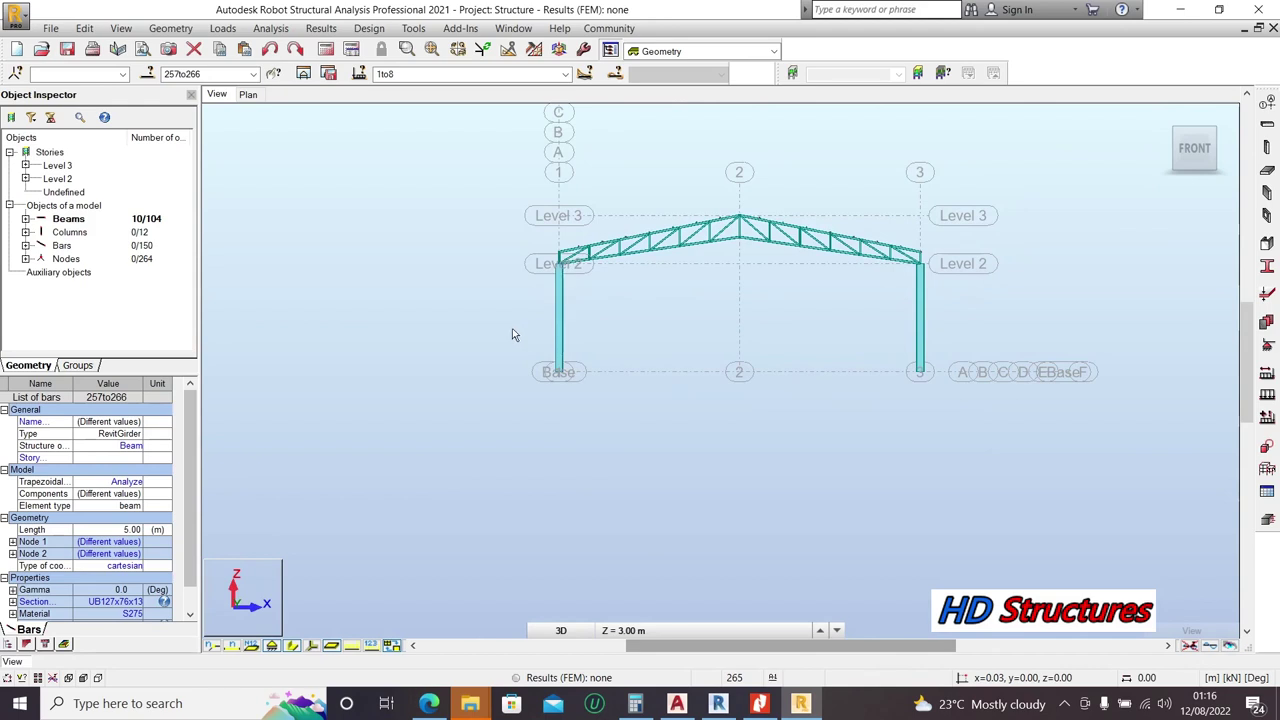
Step: Window-select the twelve column base nodes and open the support definitions
left_click_drag(463, 318, 1045, 517)
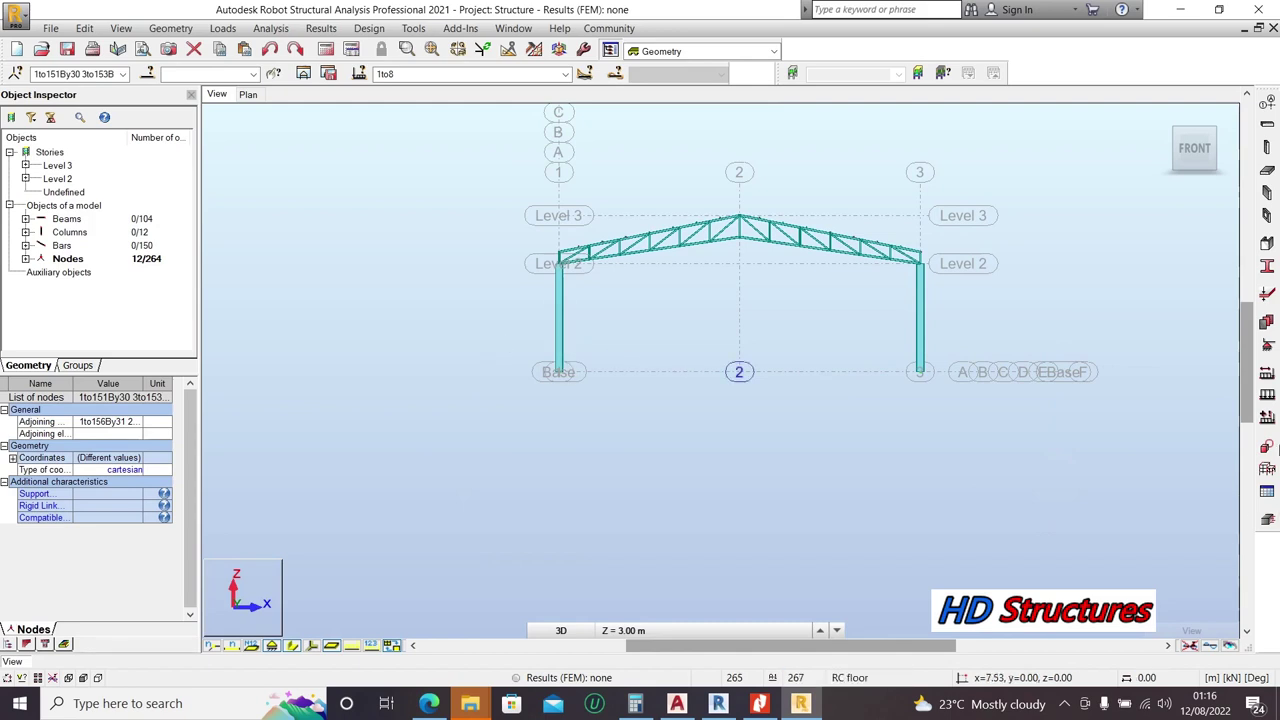
left_click(1268, 346)
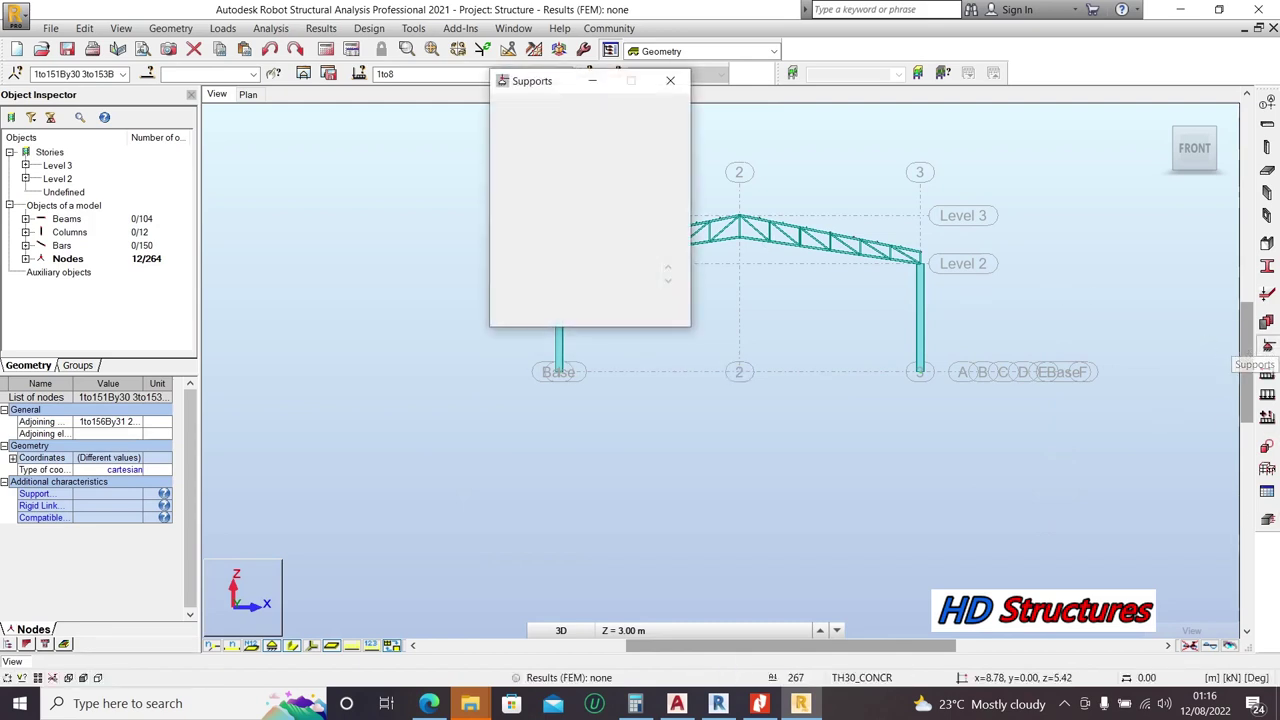
Step: Apply pinned supports to the twelve base nodes and close the Supports dialog
left_click(535, 163)
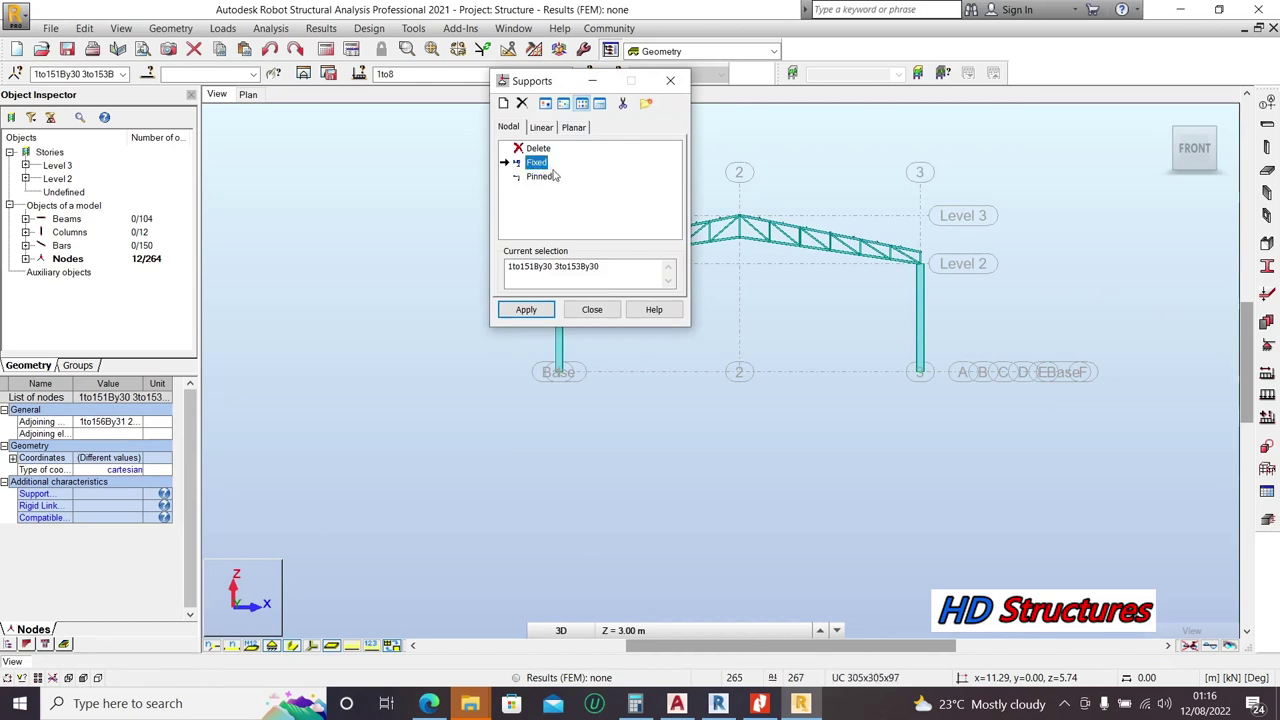
left_click(535, 311)
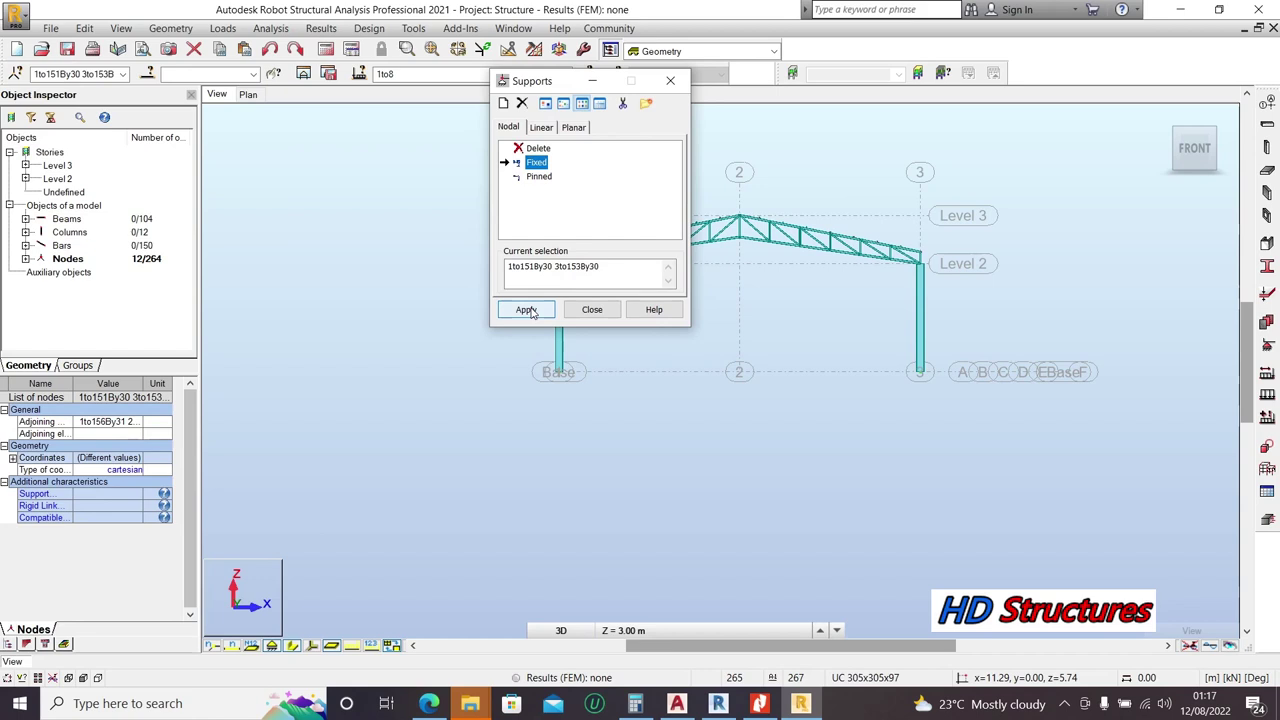
left_click(536, 177)
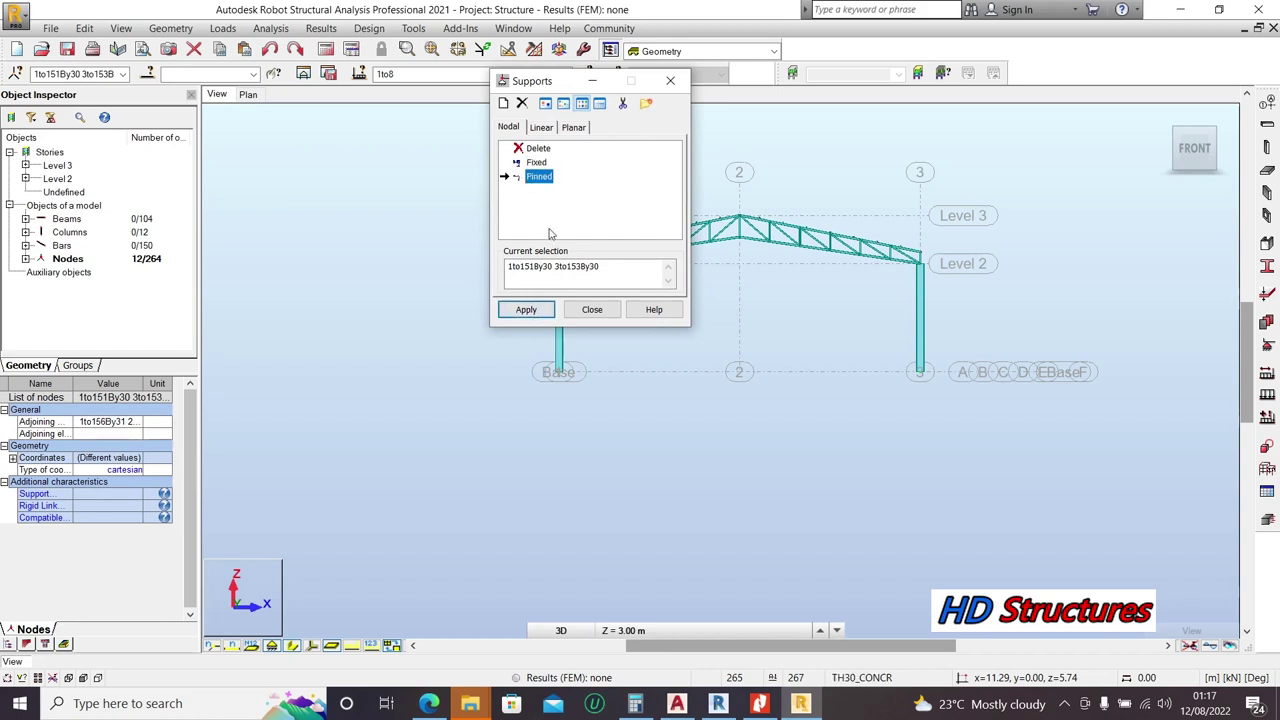
left_click(525, 307)
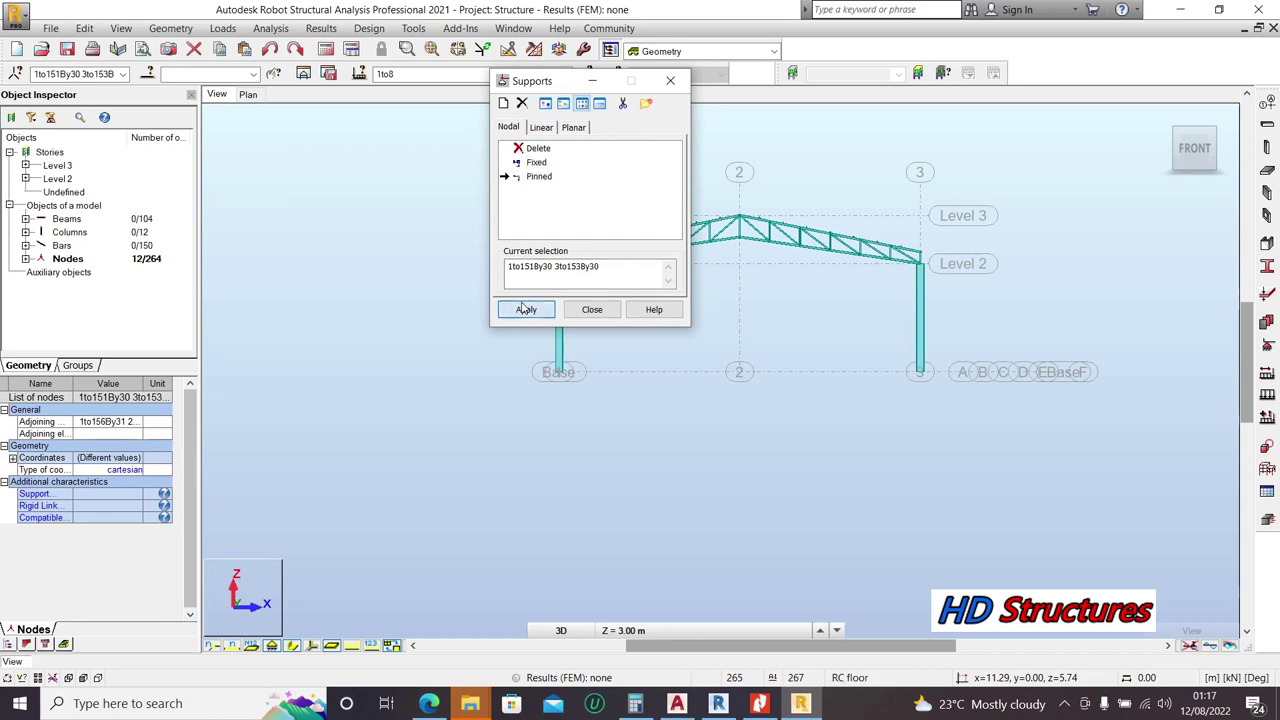
left_click(593, 310)
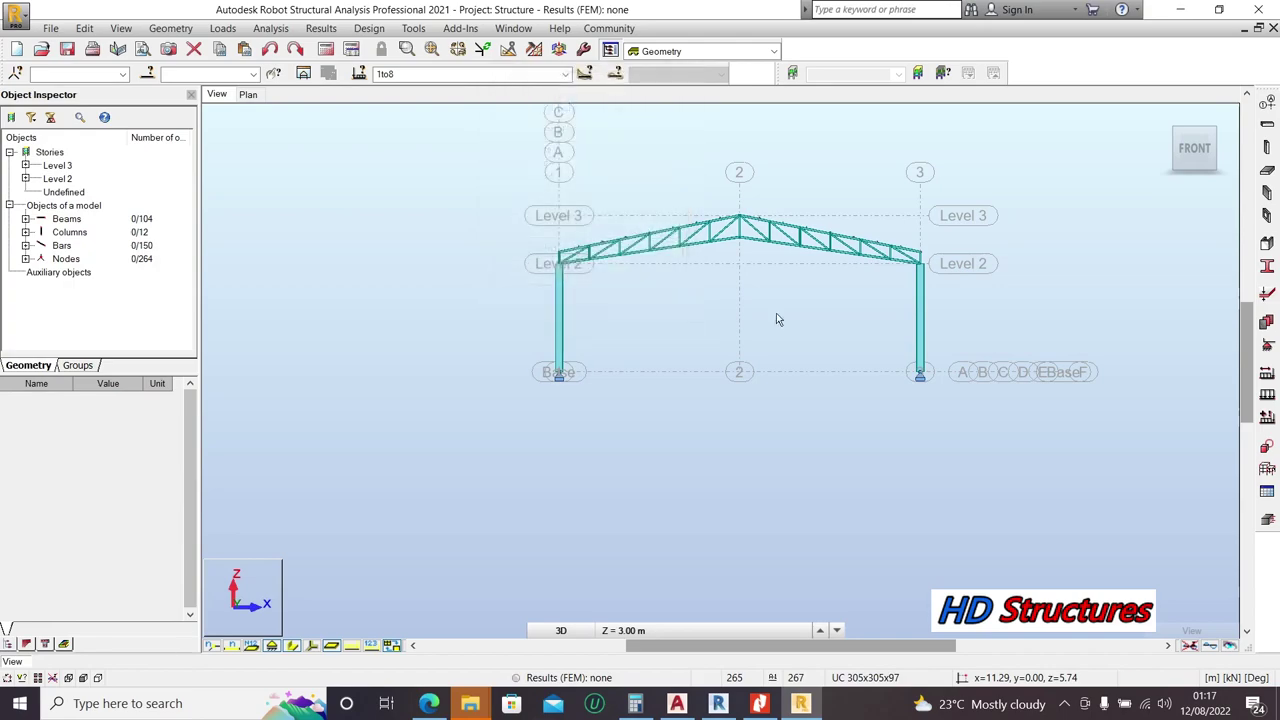
Step: Orbit the frame into an isometric 3D view and show bars as thin lines
right_click(1023, 214)
left_click(970, 279)
left_click_drag(908, 294, 401, 516)
left_click(292, 646)
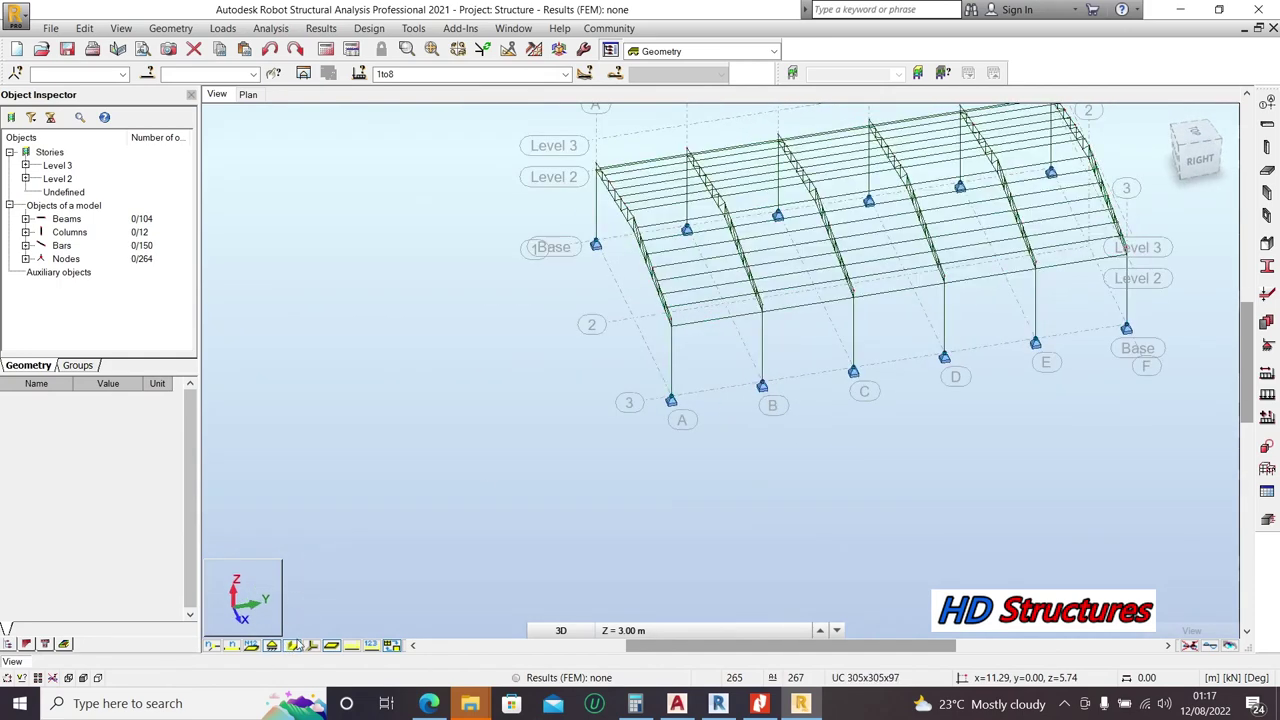
scroll(613, 355, "up", 2)
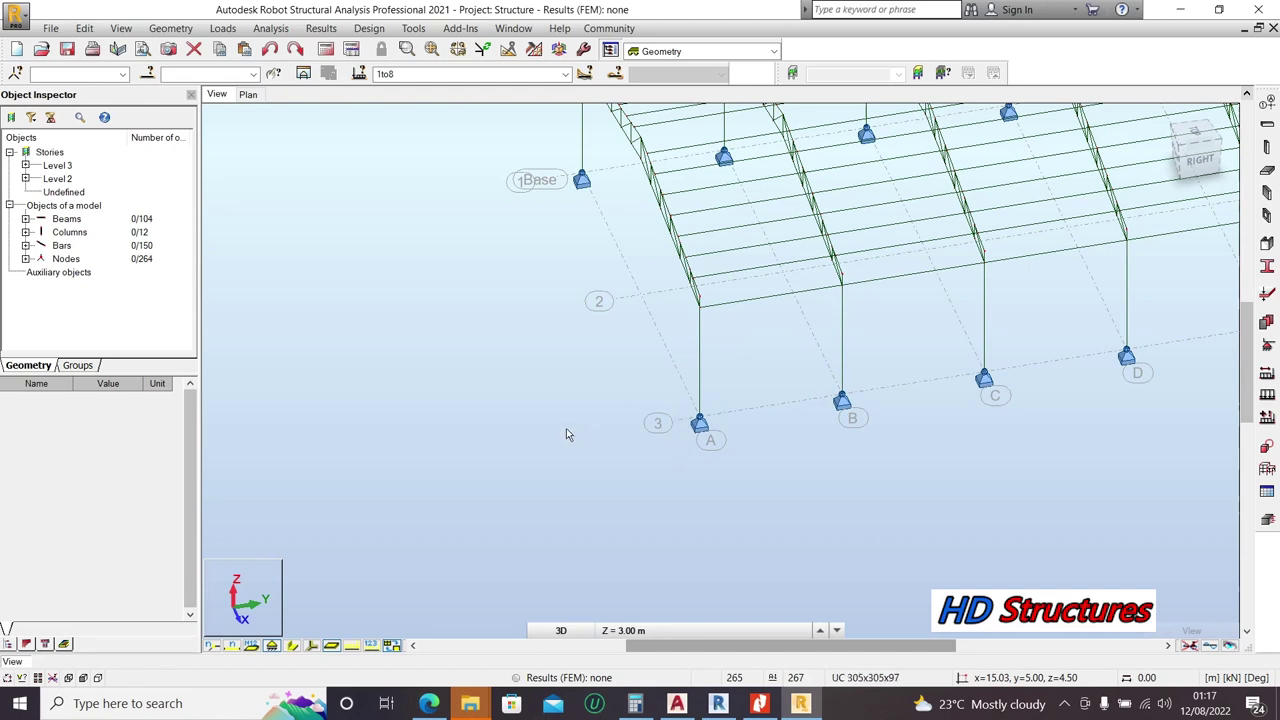
scroll(687, 353, "down", 1)
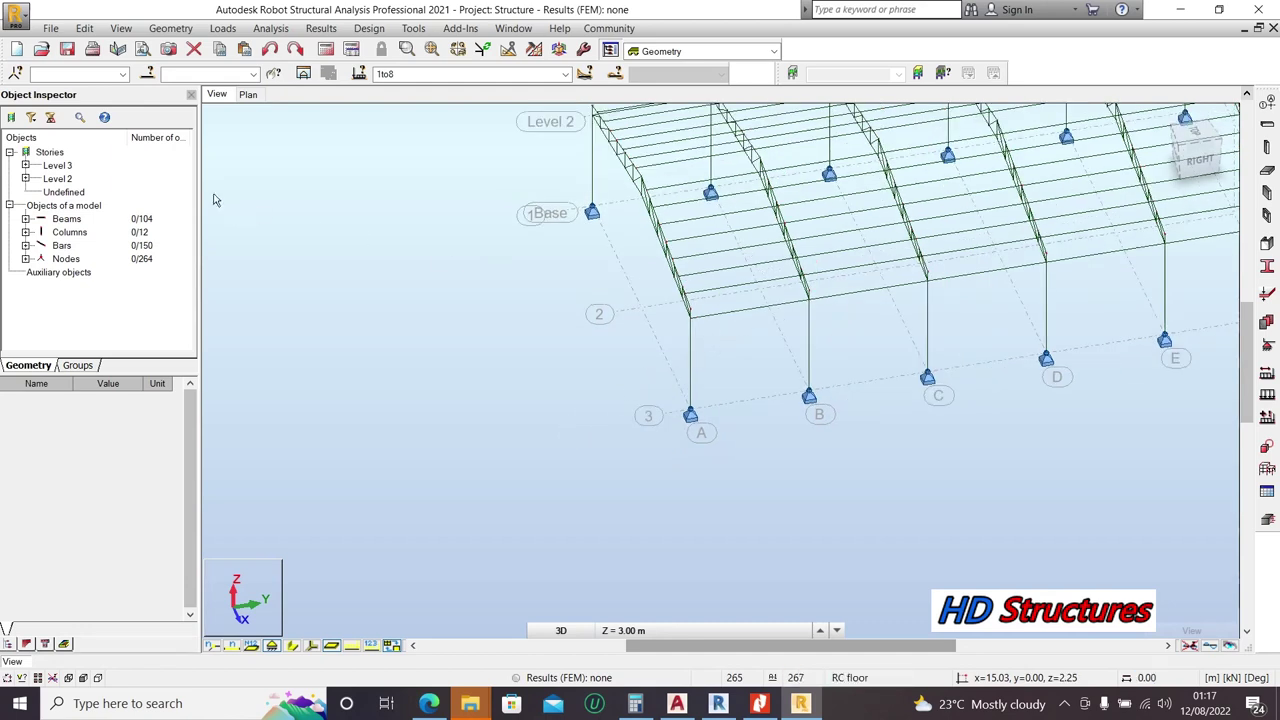
Step: Start defining bars and add the EQA 45x3 equal-angle section as the bar section
left_click(168, 30)
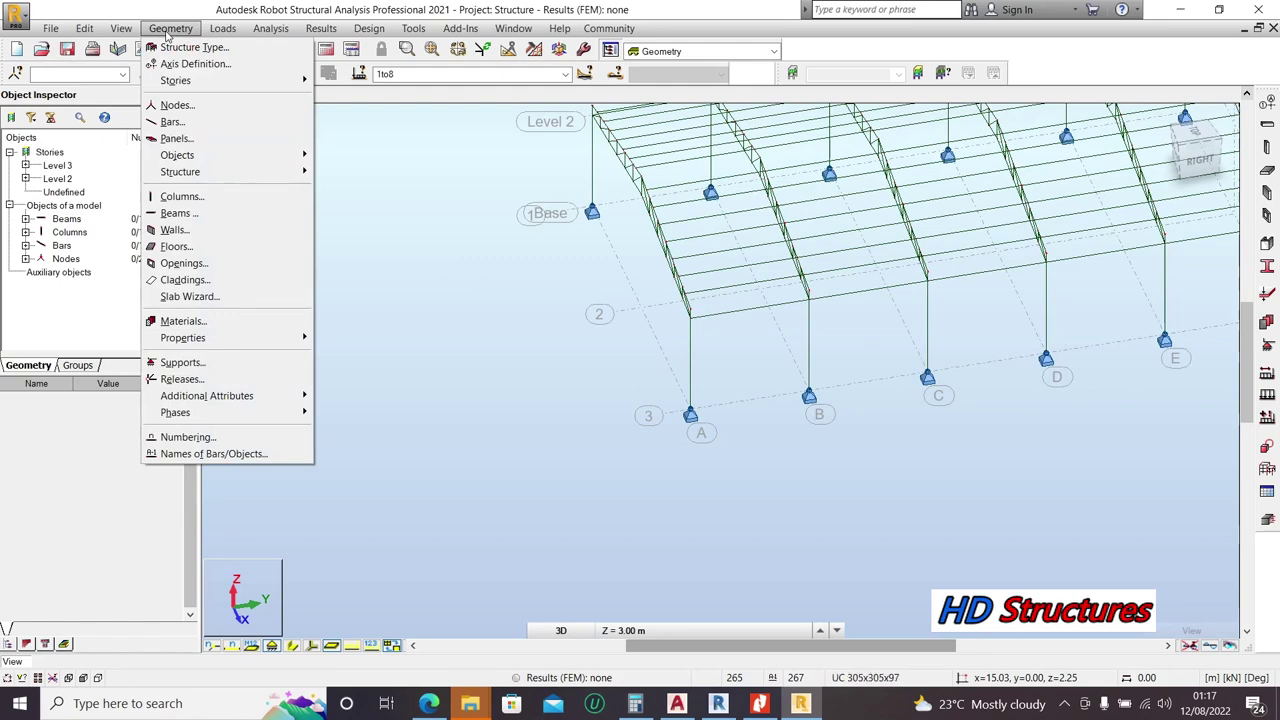
left_click(183, 122)
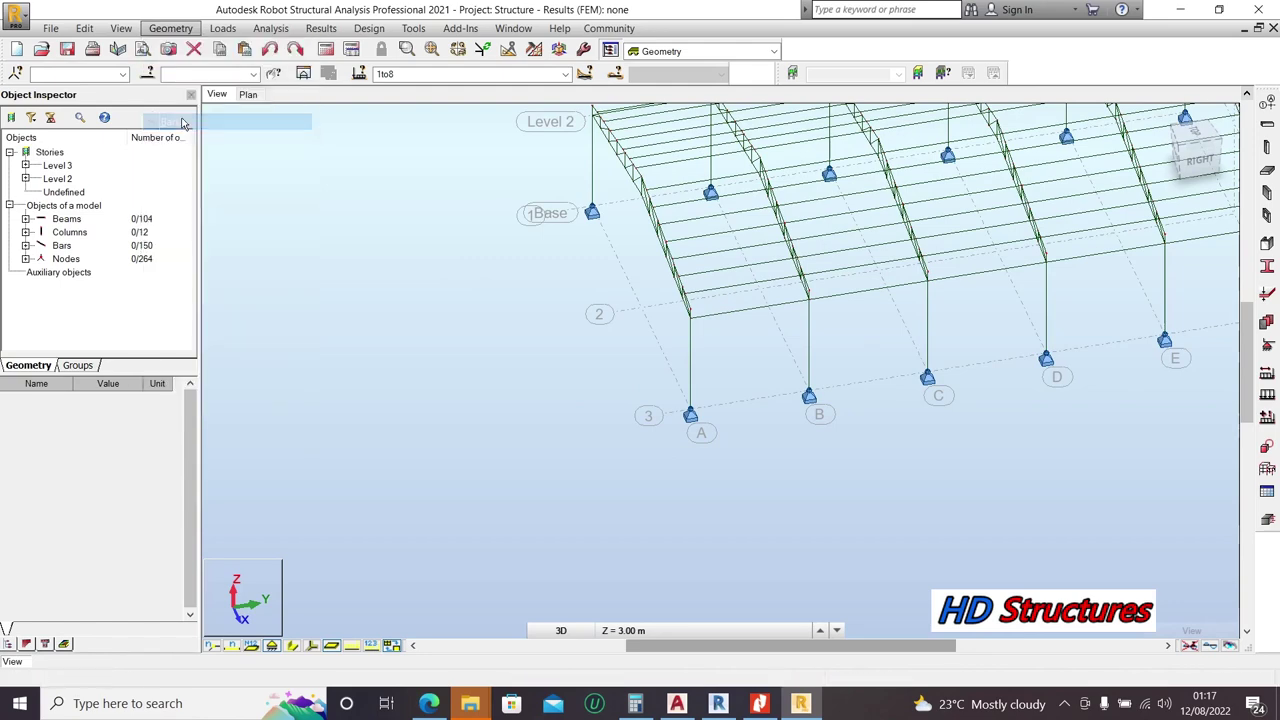
scroll(960, 300, "down", 2)
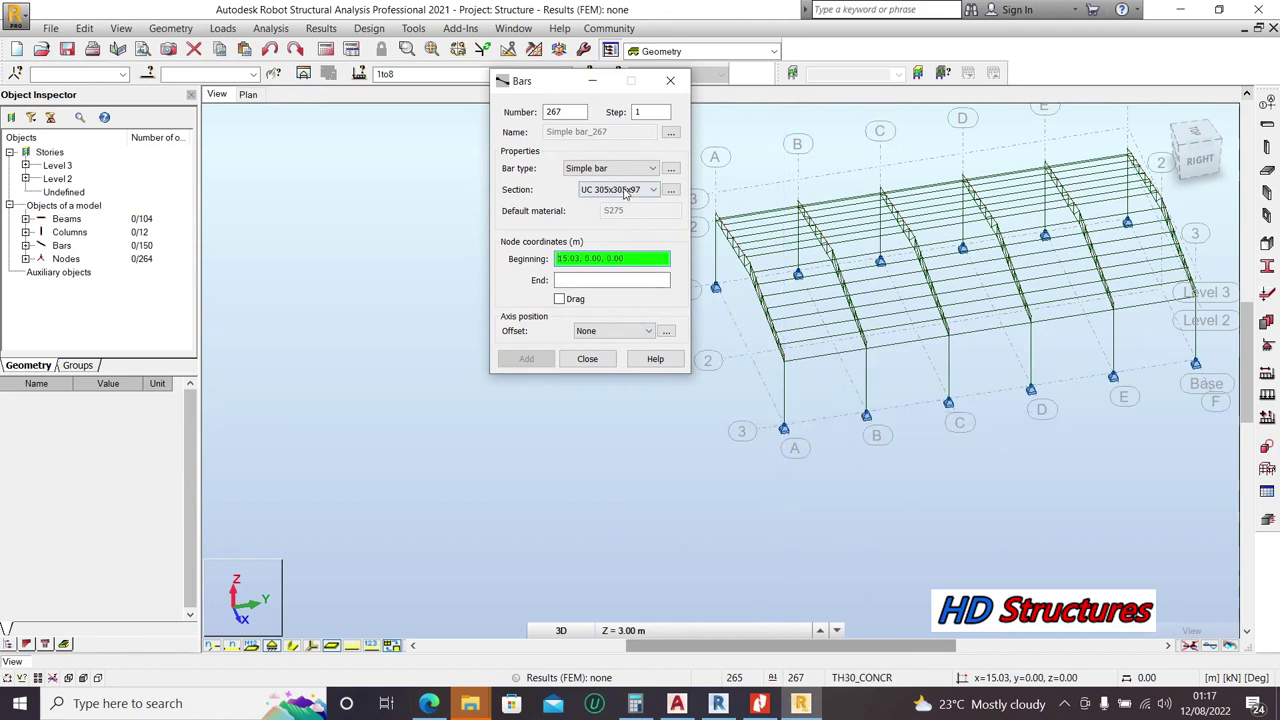
left_click(637, 191)
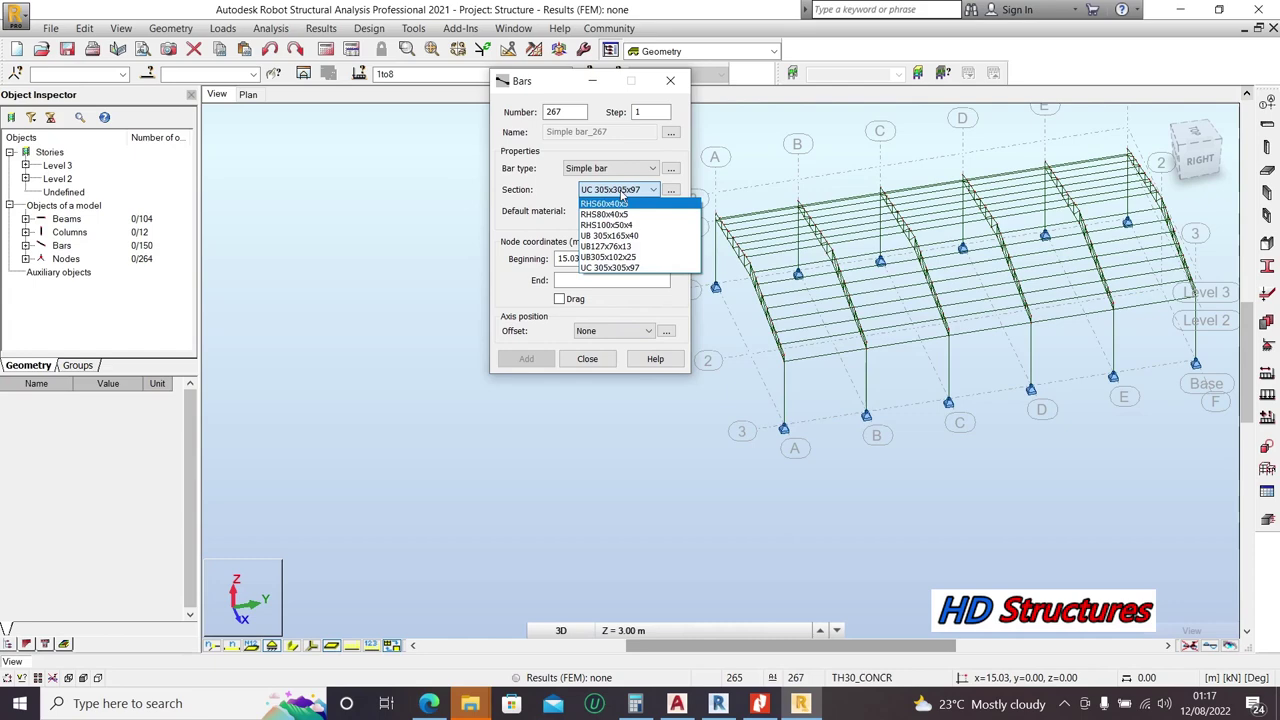
left_click(651, 191)
left_click(670, 190)
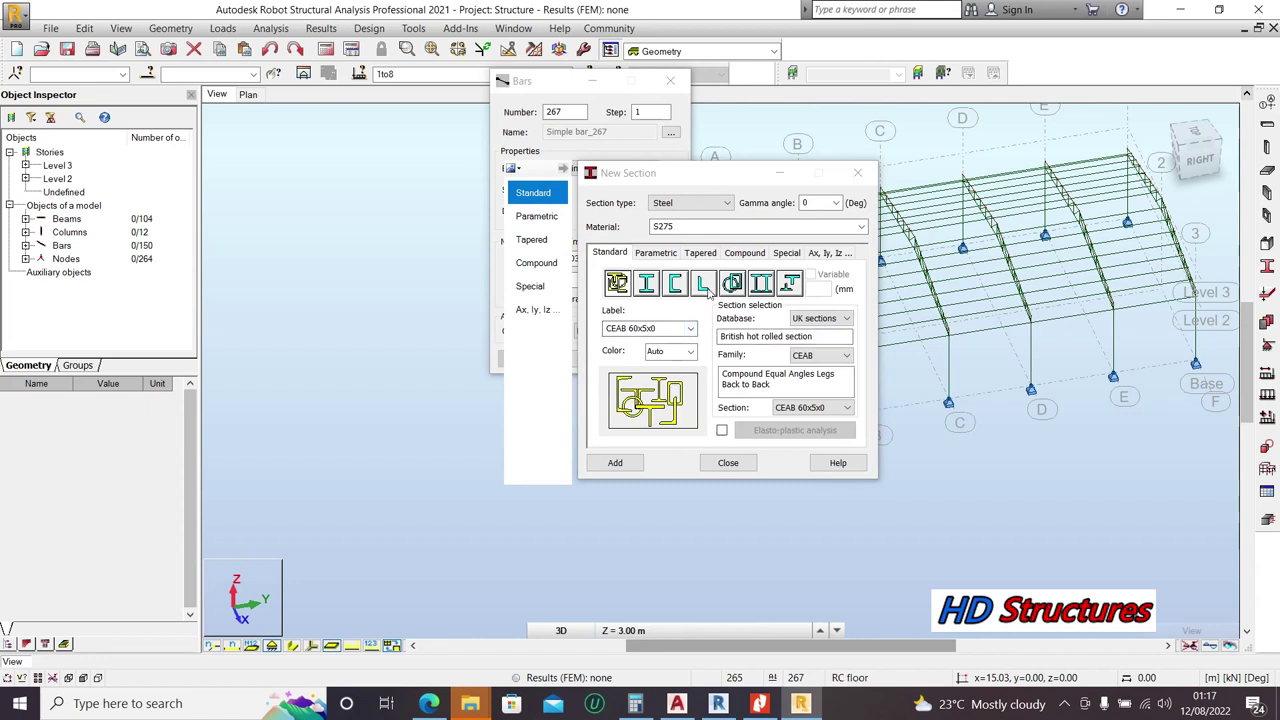
left_click(705, 284)
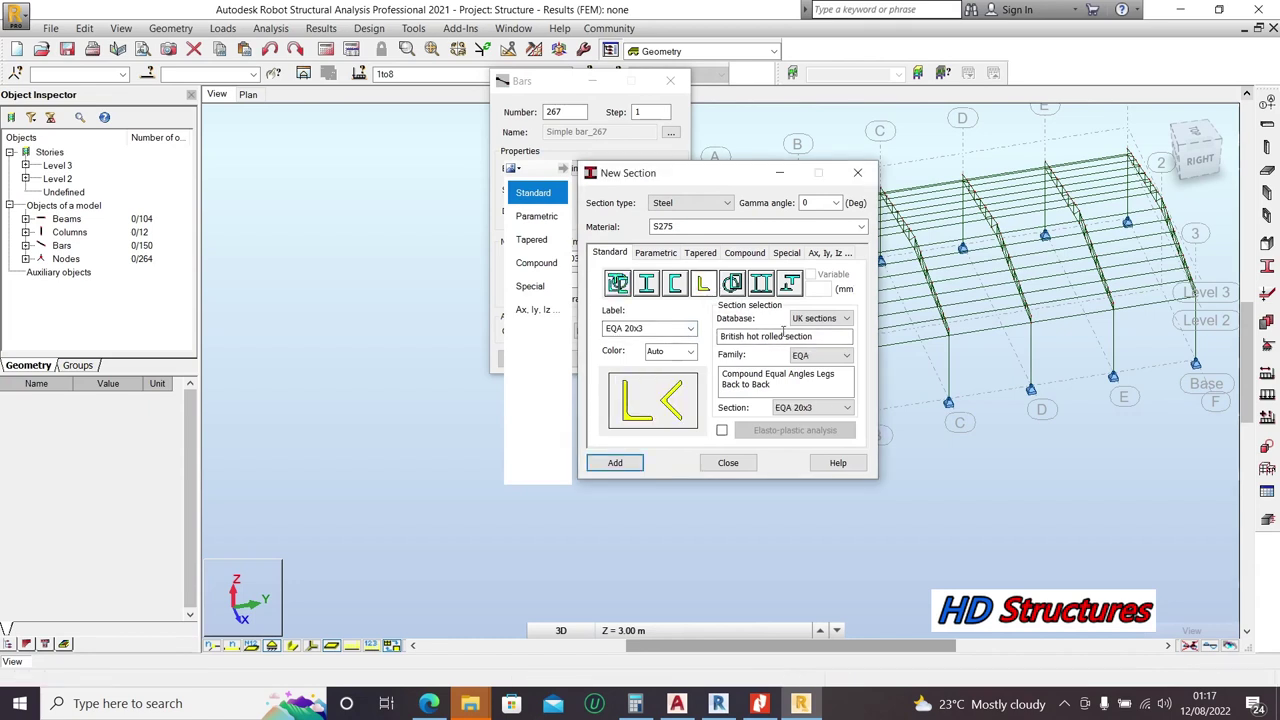
left_click(818, 408)
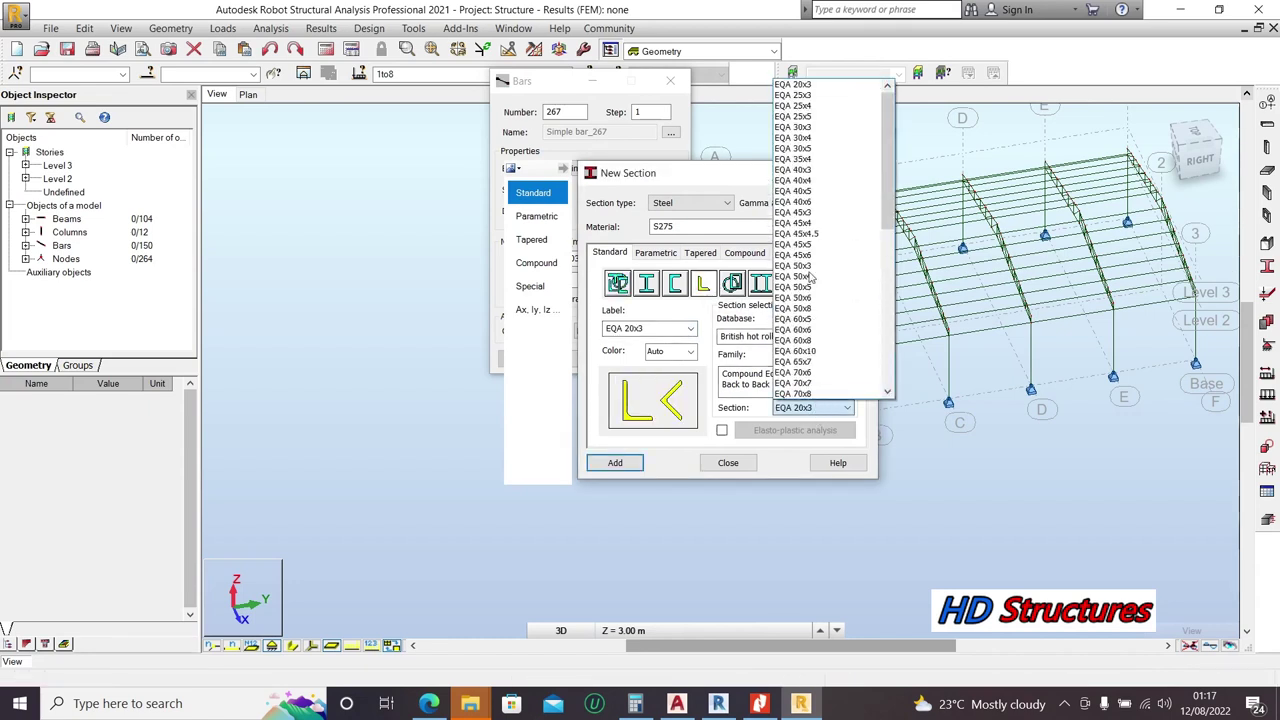
left_click(805, 213)
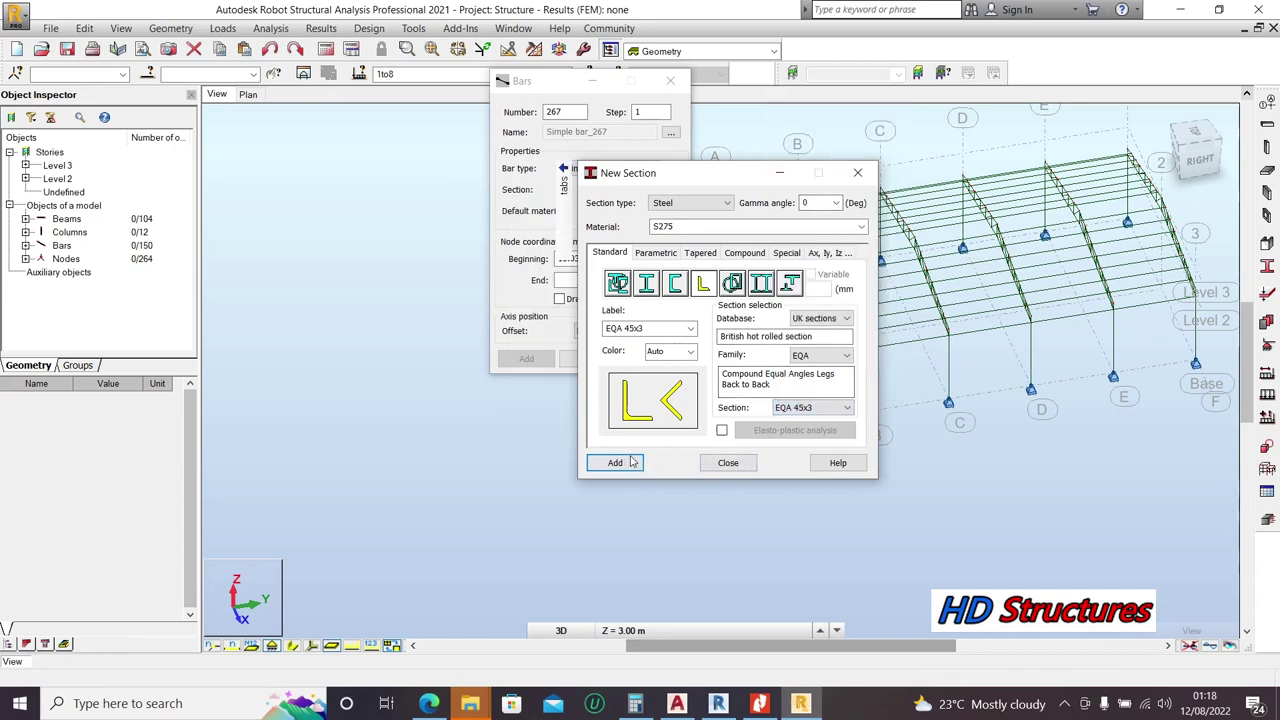
left_click(728, 463)
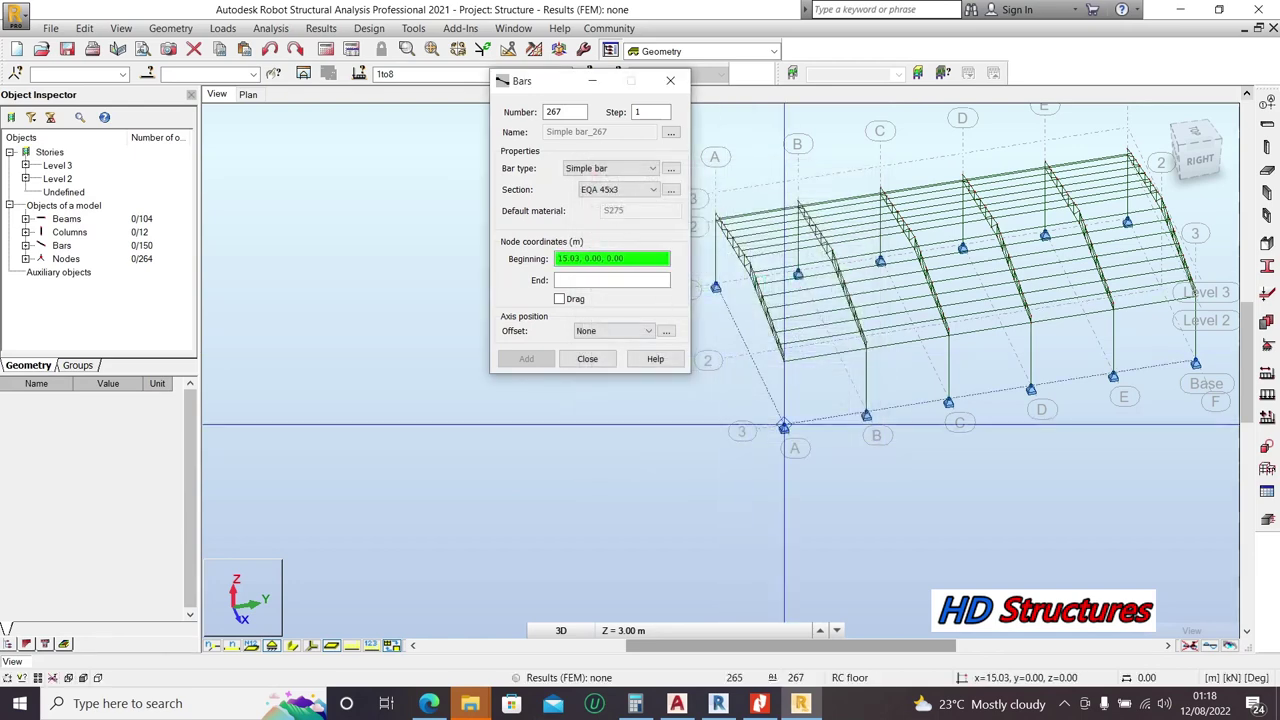
scroll(784, 427, "up", 3)
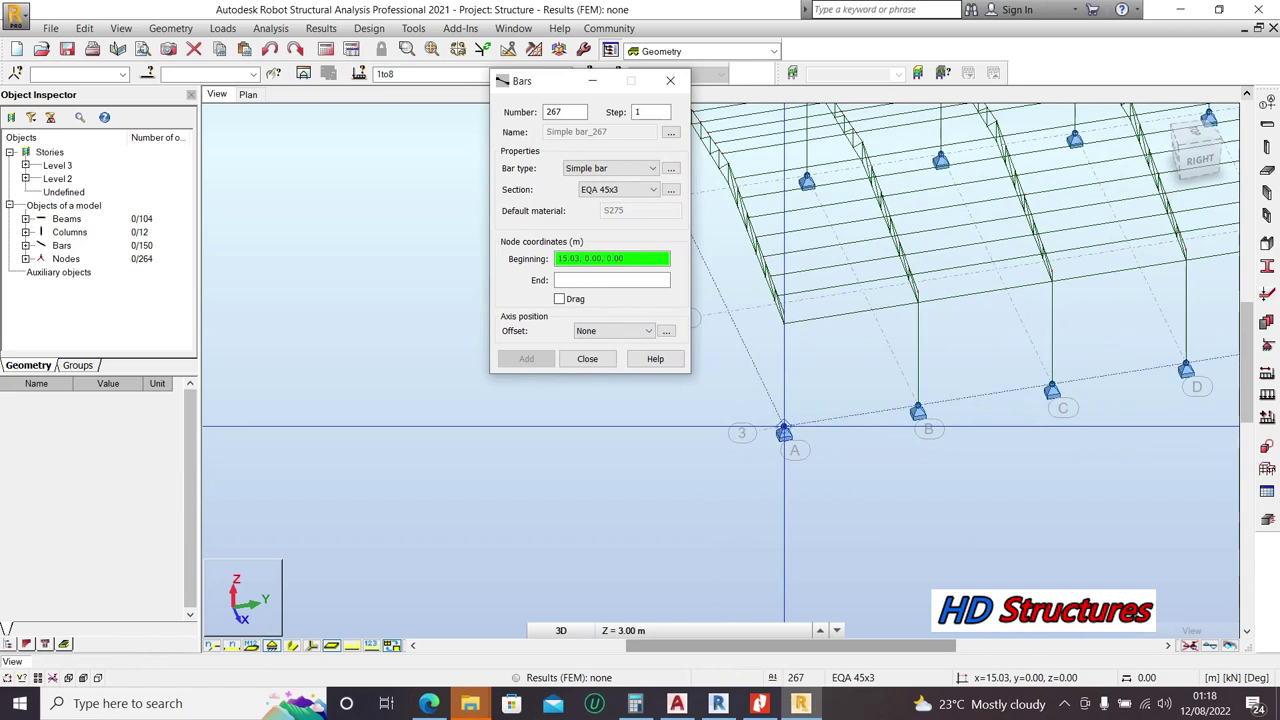
Step: Draw two crossing EQA 45x3 wall braces between columns A and B, starting with bar 267
left_click(784, 427)
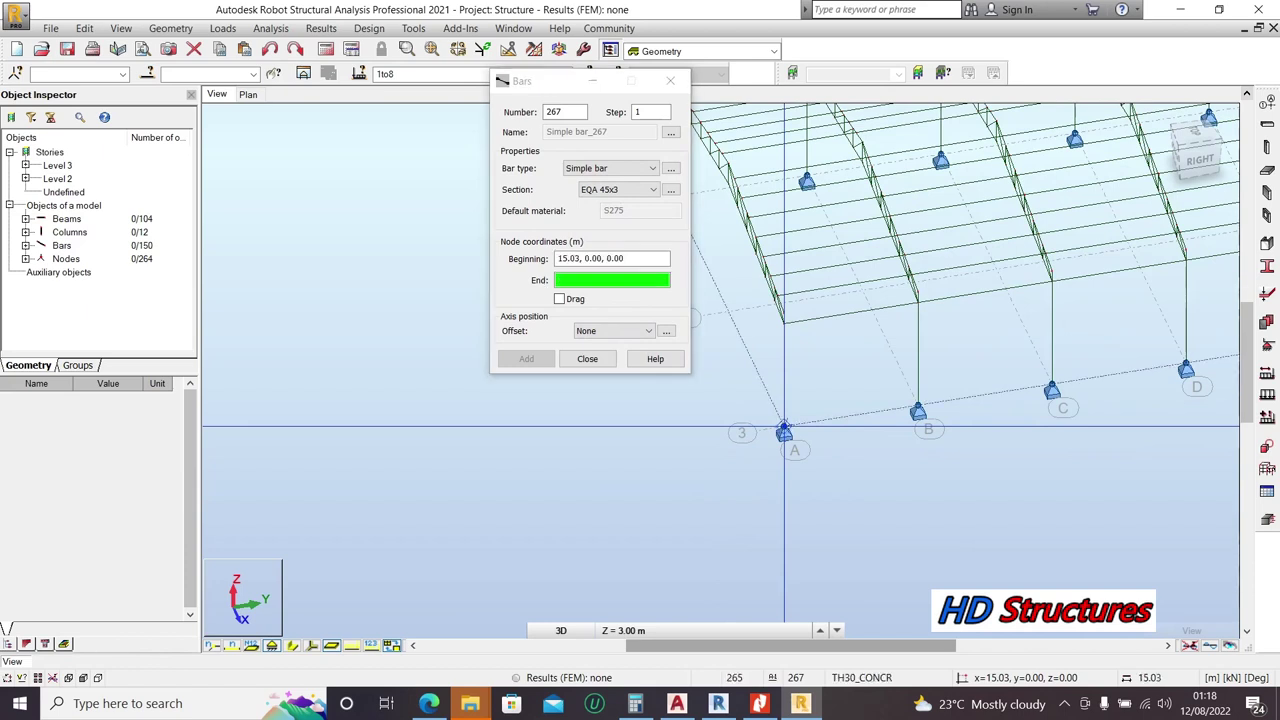
left_click(916, 302)
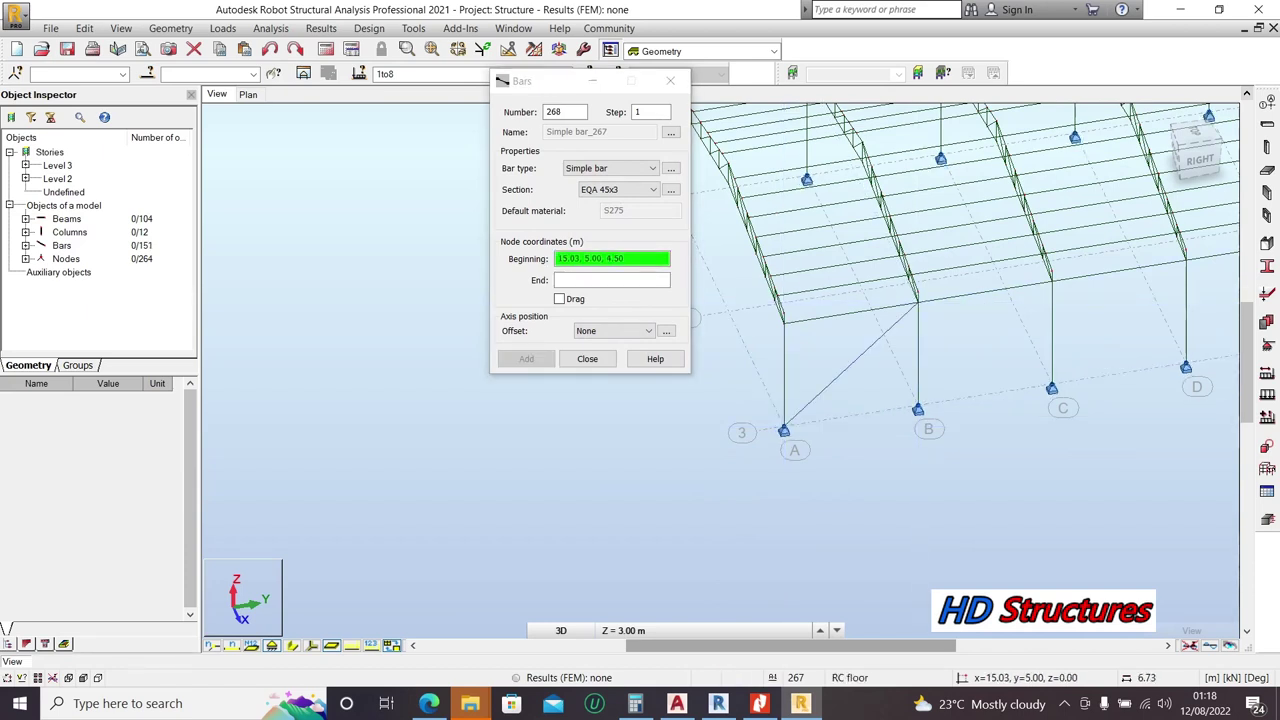
left_click(918, 410)
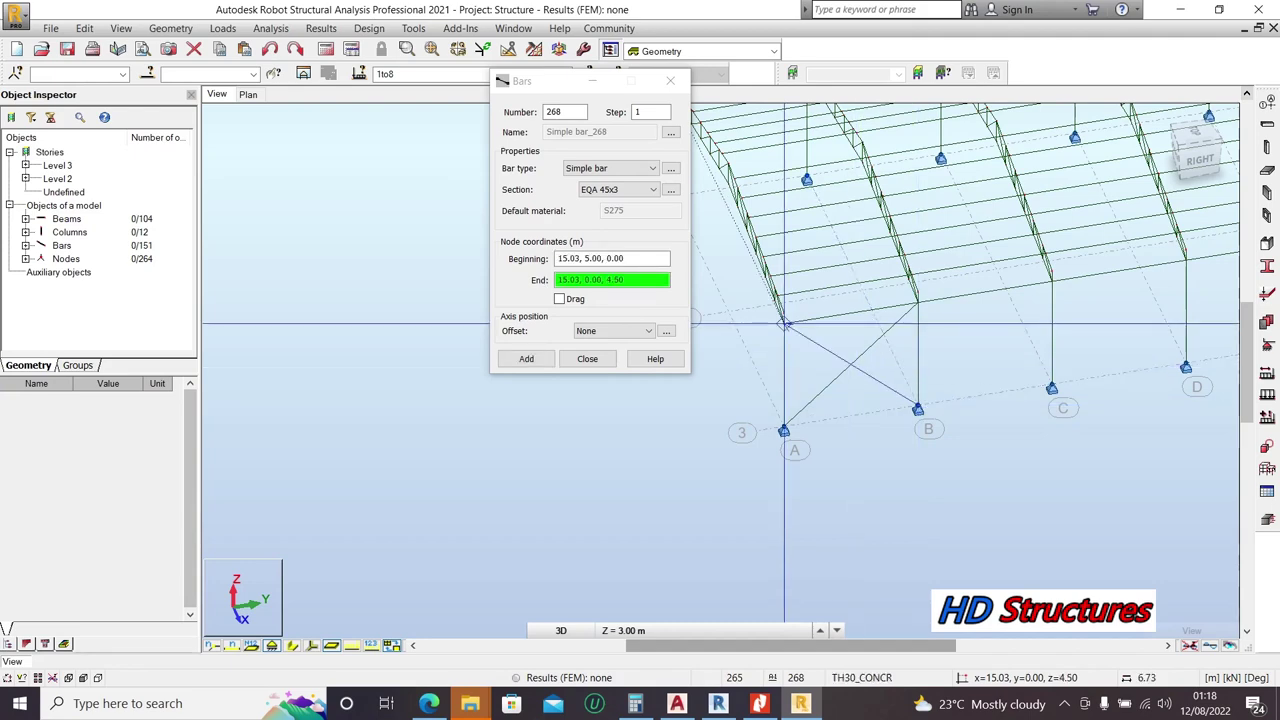
left_click(784, 322)
scroll(784, 322, "down", 3)
scroll(880, 310, "up", 4)
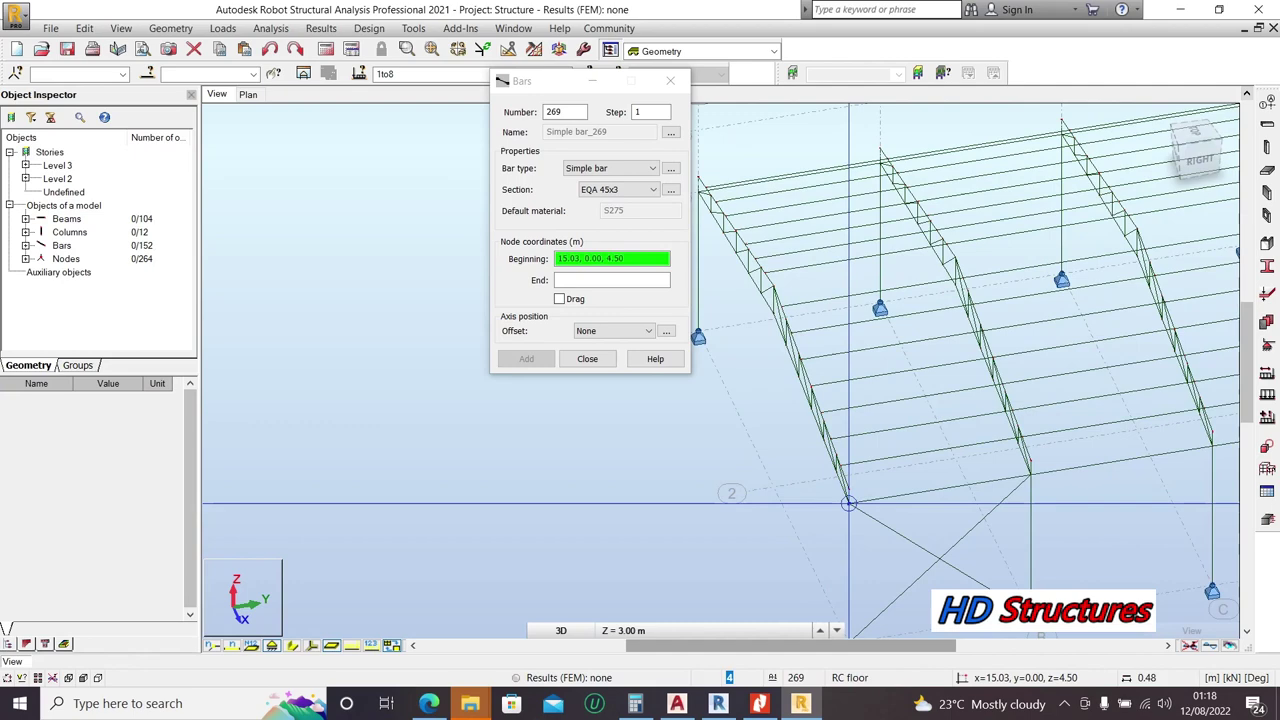
scroll(848, 503, "up", 2)
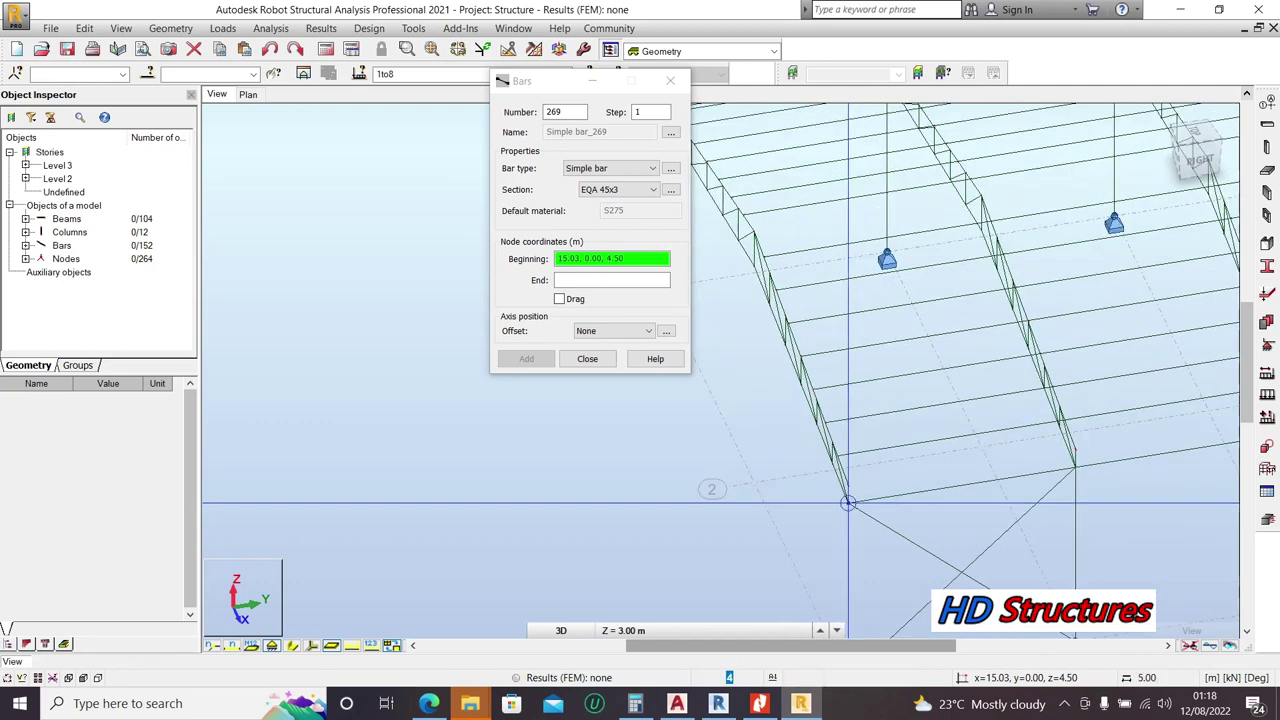
scroll(848, 503, "down", 1)
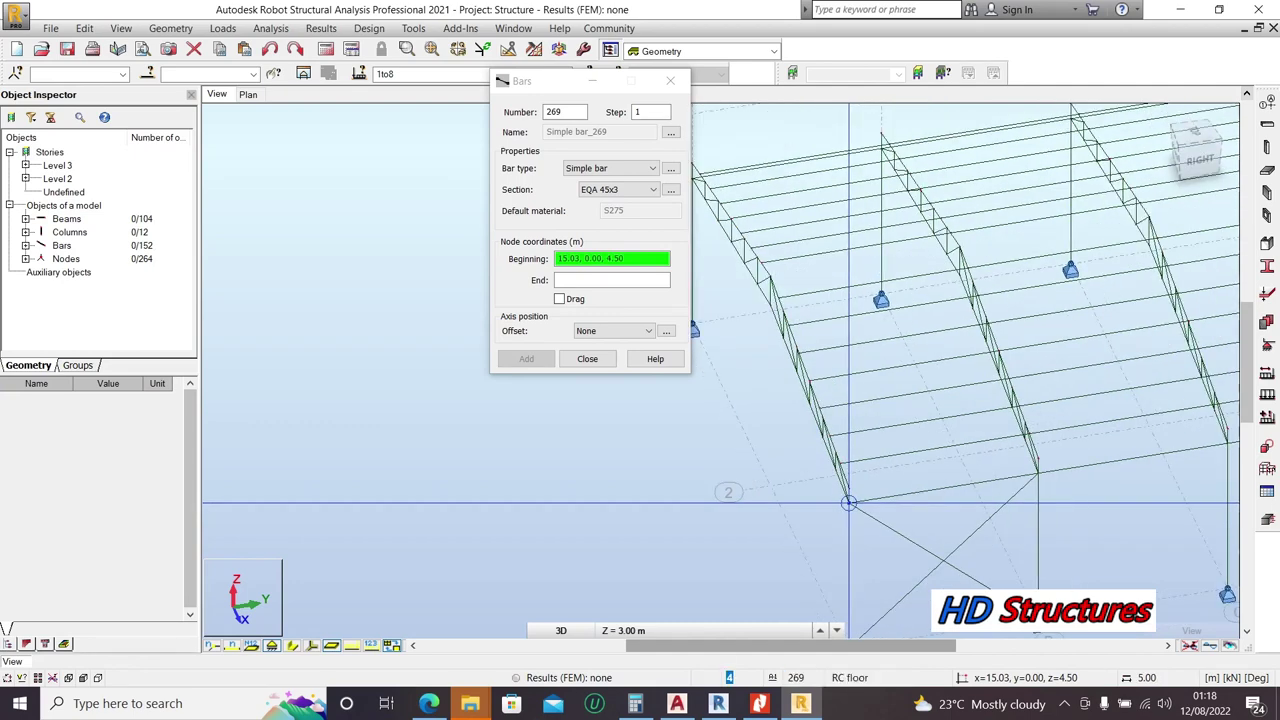
Step: Draw roof braces from column A's top through truss nodes 7.53, 0.00, 5.60 and 10.03, 0.00, 5.23
left_click(848, 503)
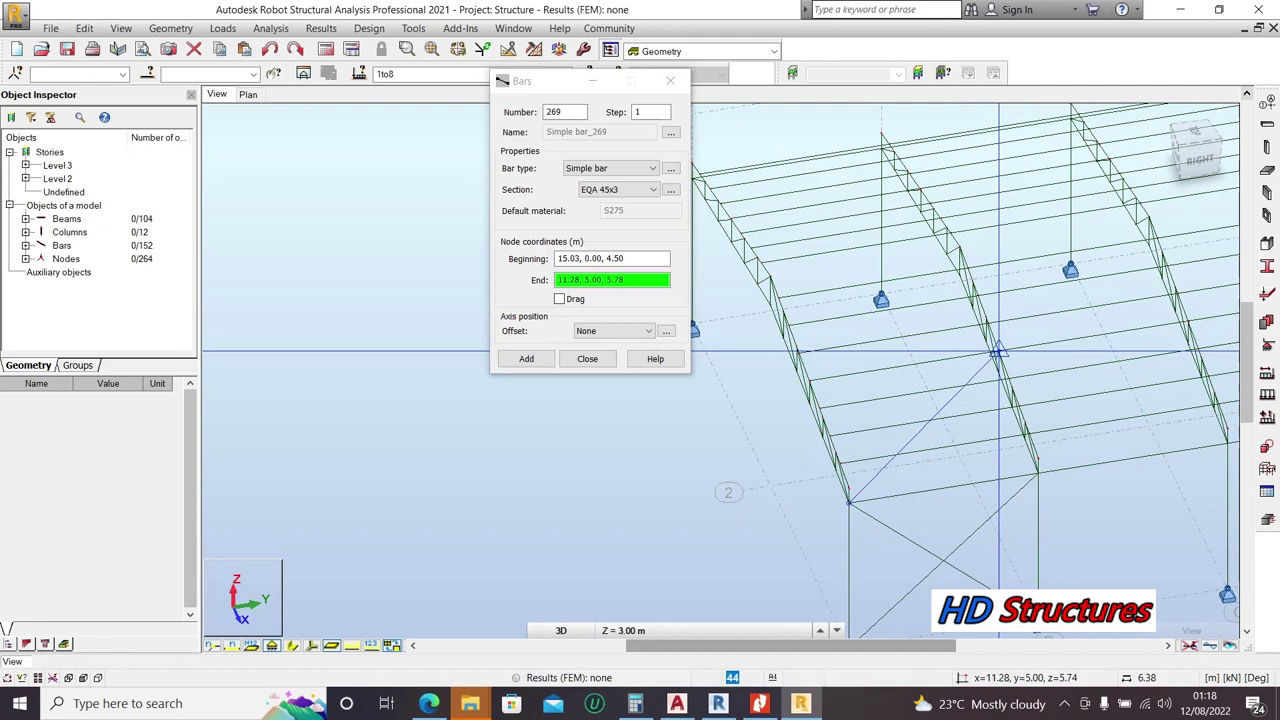
scroll(1015, 351, "up", 4)
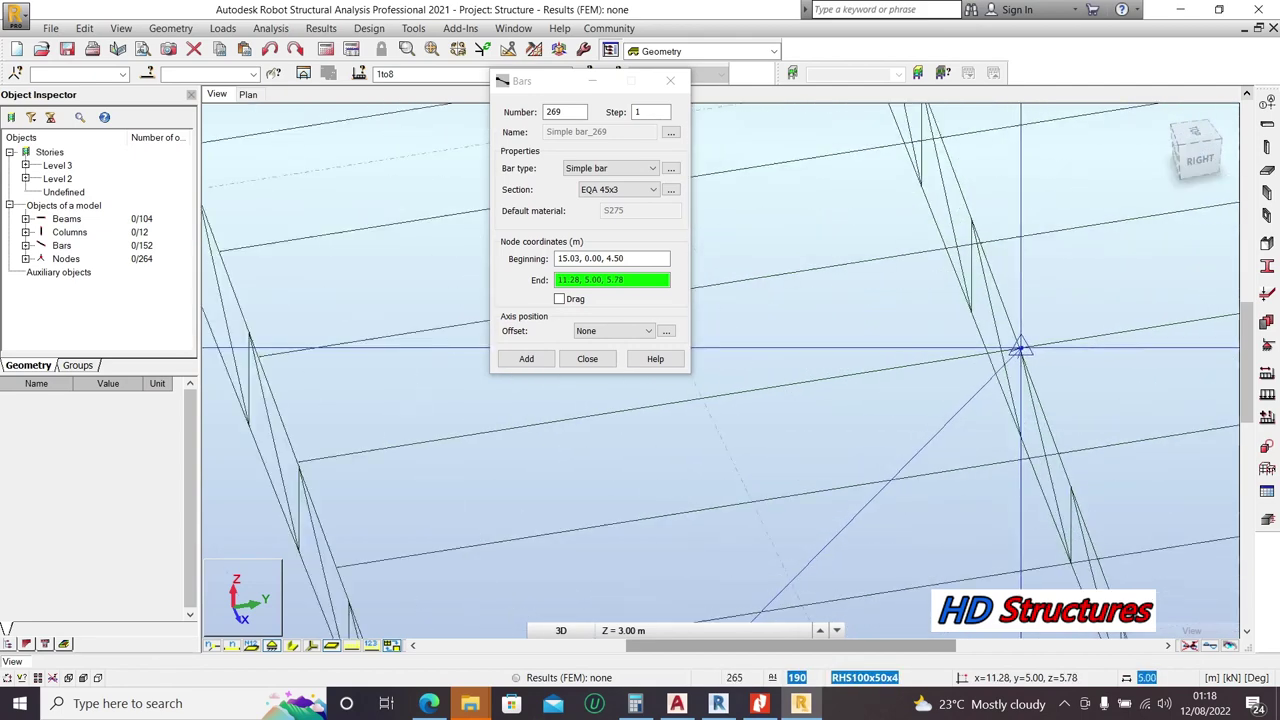
scroll(1019, 349, "up", 2)
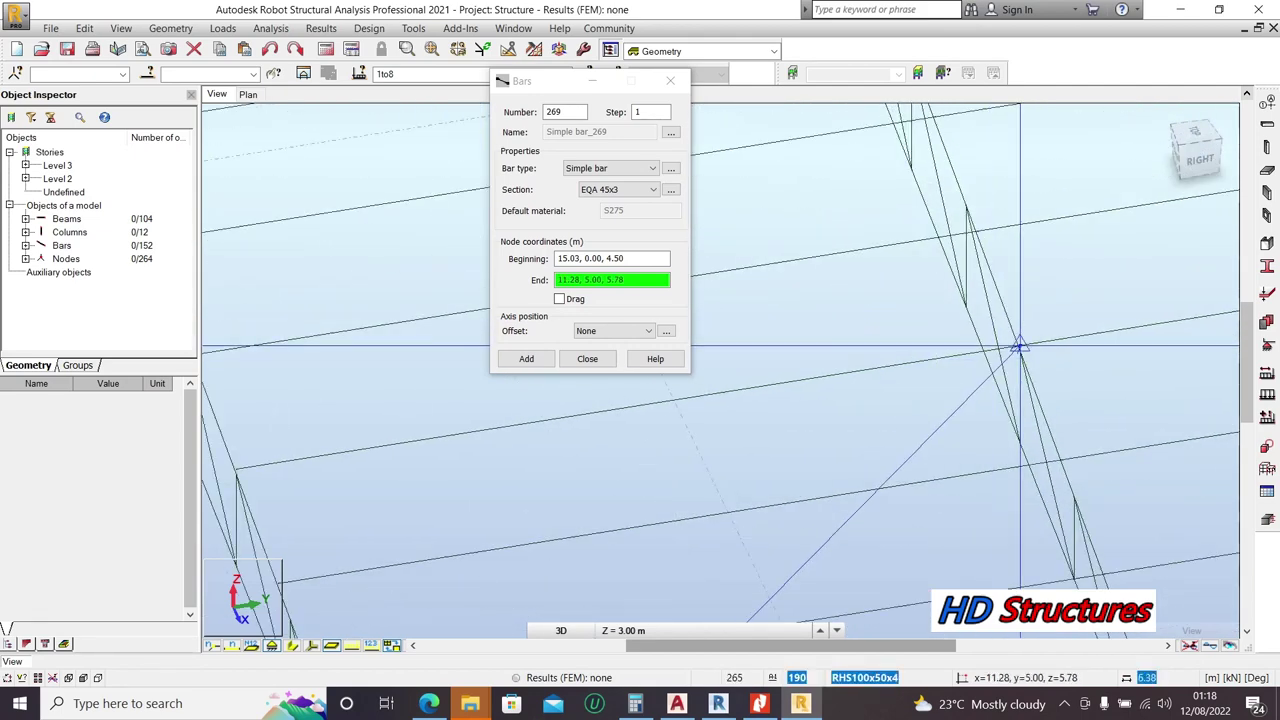
left_click(965, 307)
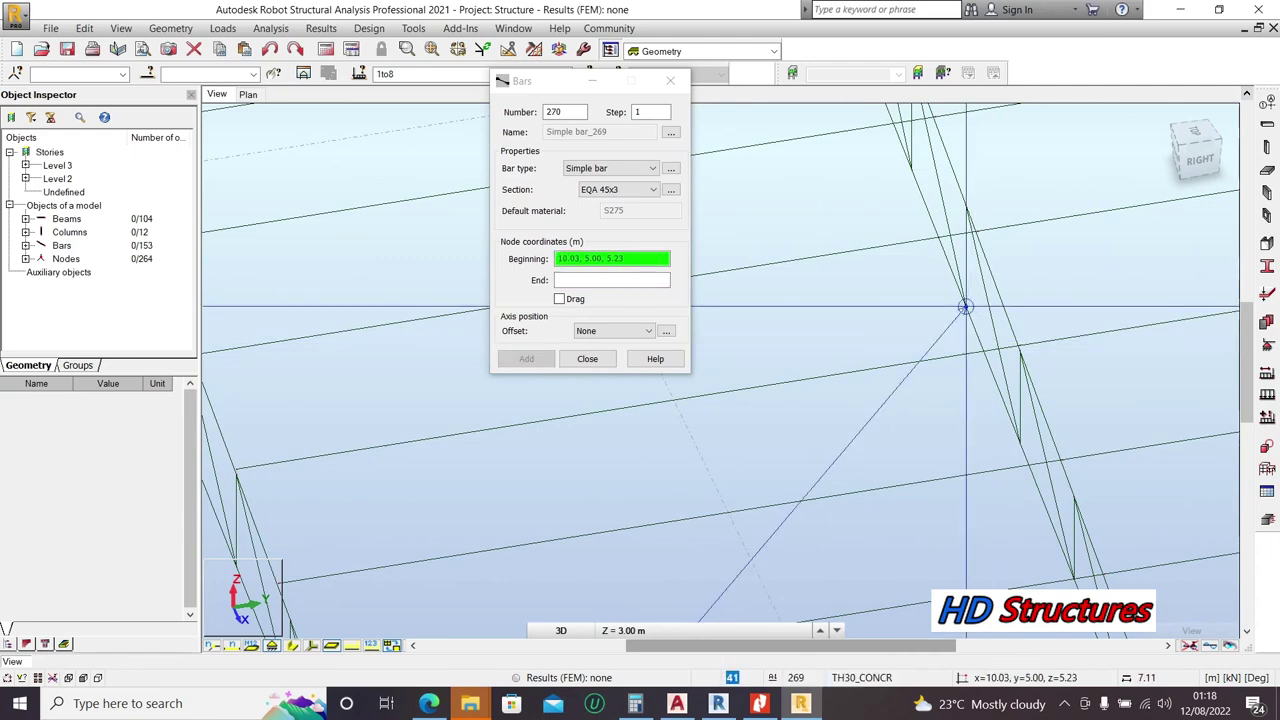
scroll(960, 305, "down", 5)
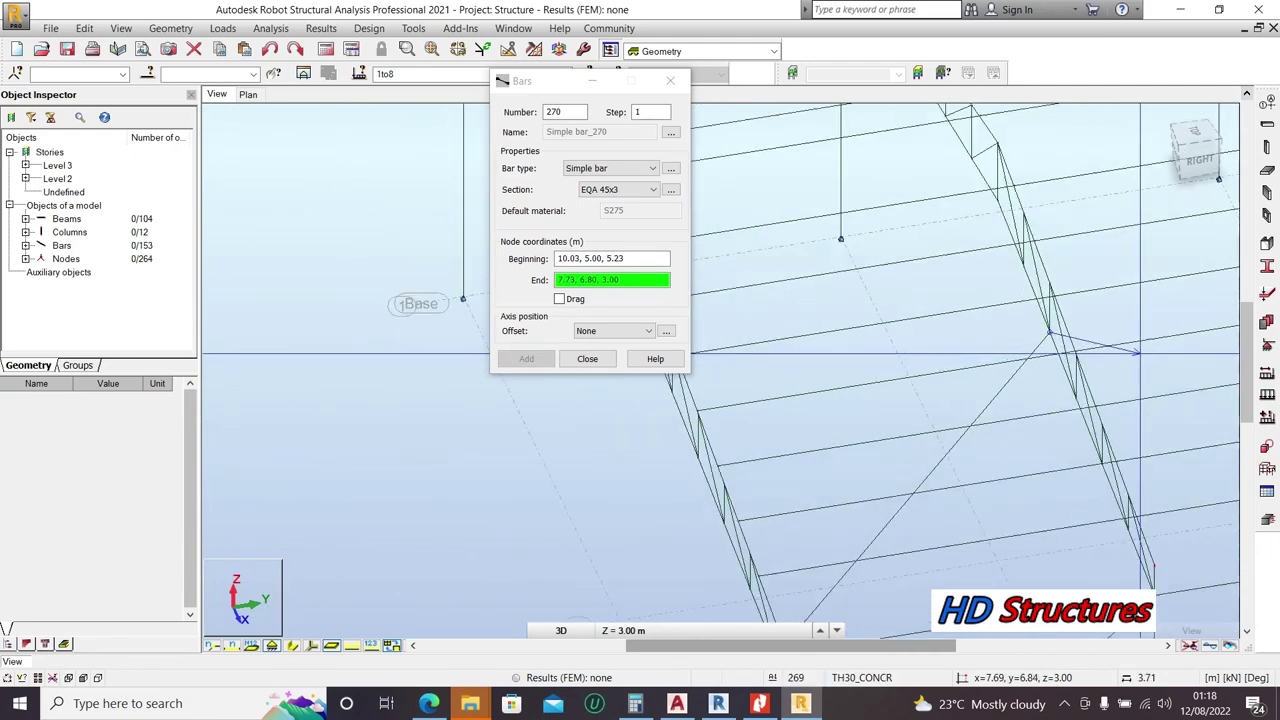
scroll(780, 288, "up", 1)
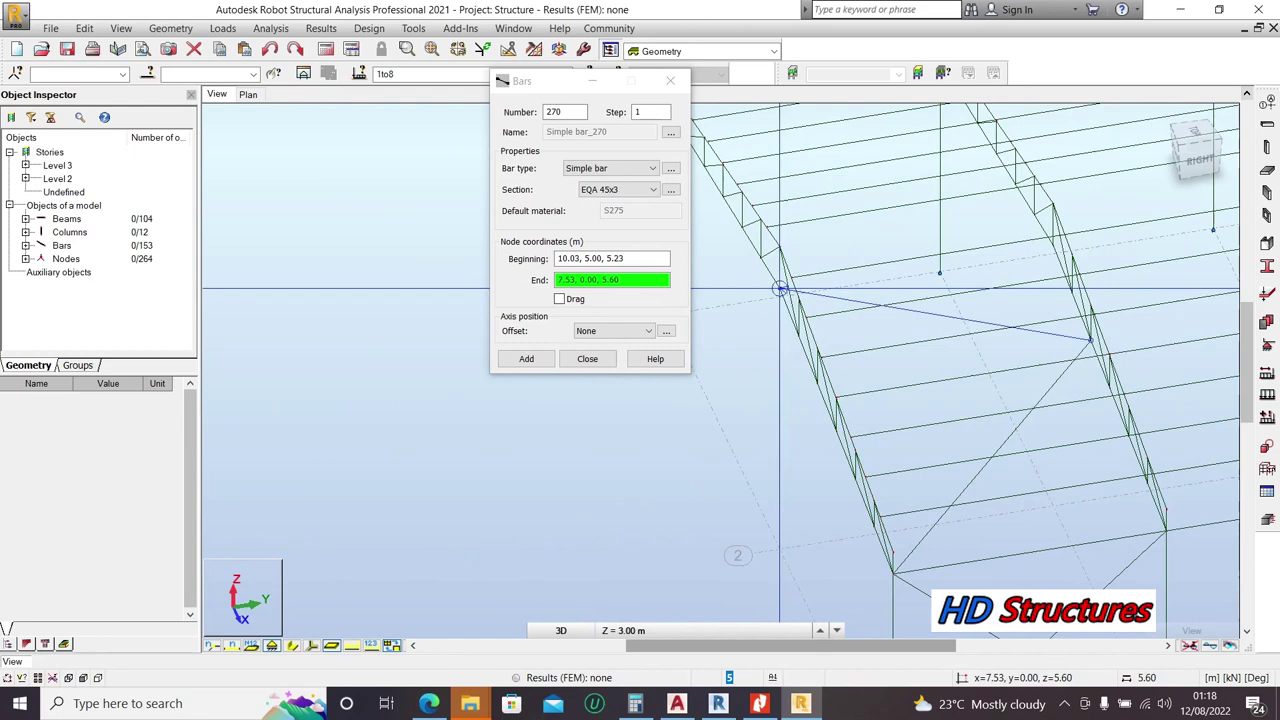
left_click(780, 288)
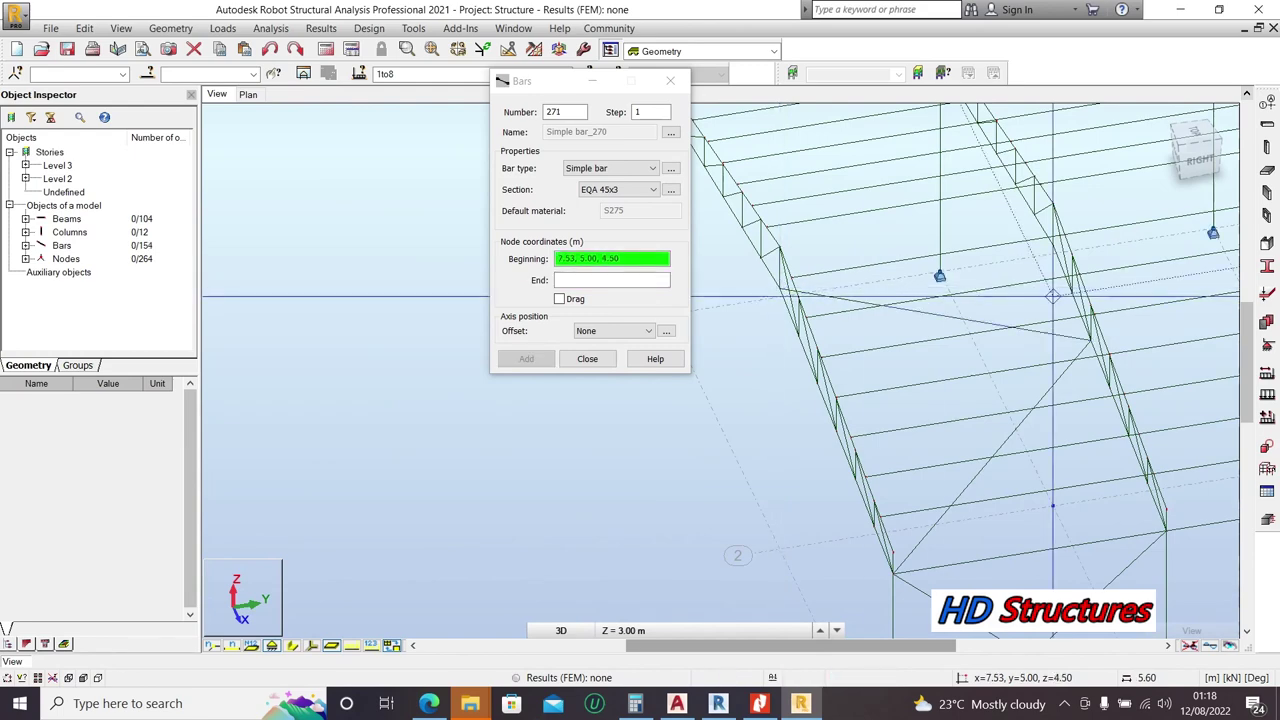
scroll(1066, 235, "up", 4)
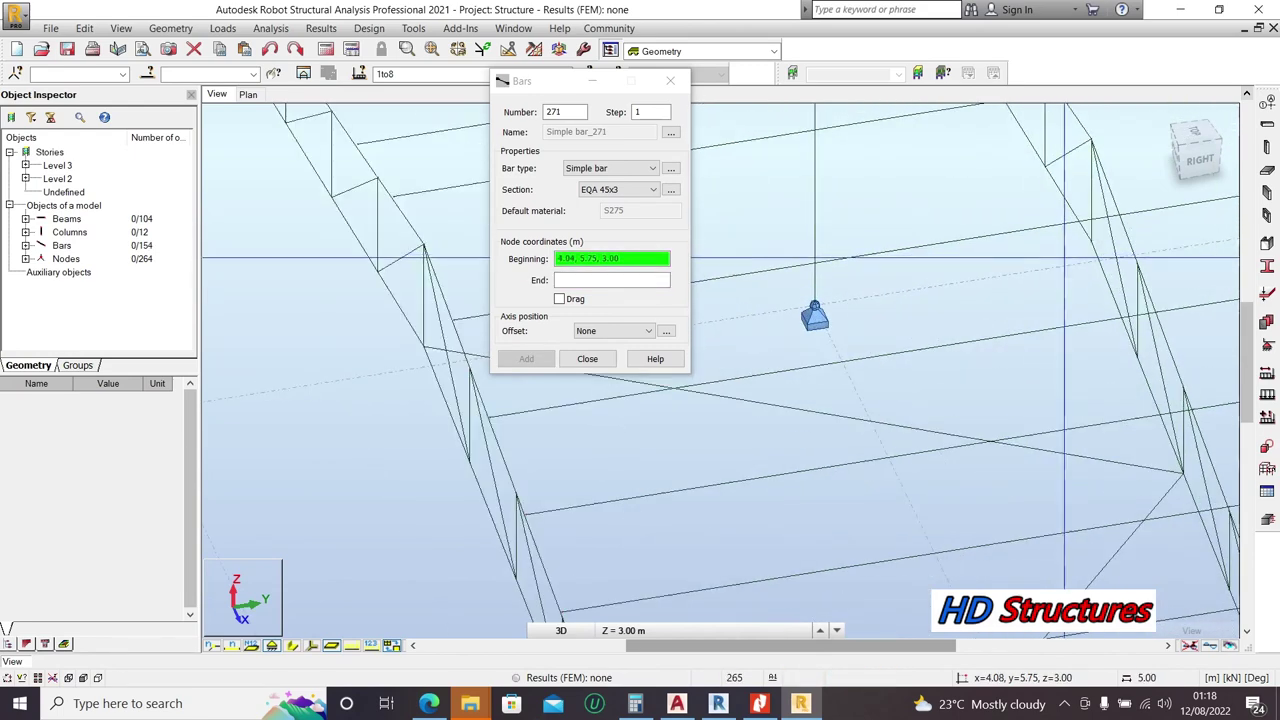
left_click(1097, 237)
scroll(886, 395, "down", 3)
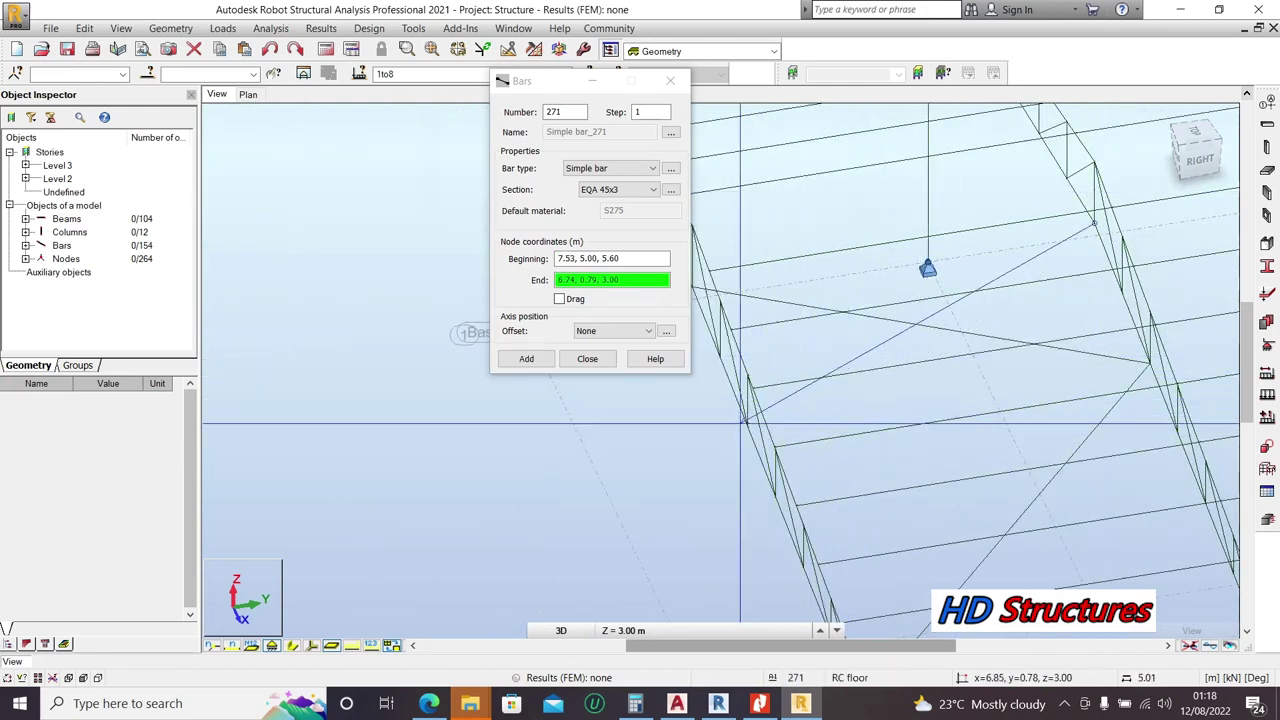
left_click(748, 425)
Step: Brace truss node 10.03, 0.00, 5.23 to column B's top and show real section shapes
left_click(748, 425)
scroll(1001, 497, "up", 3)
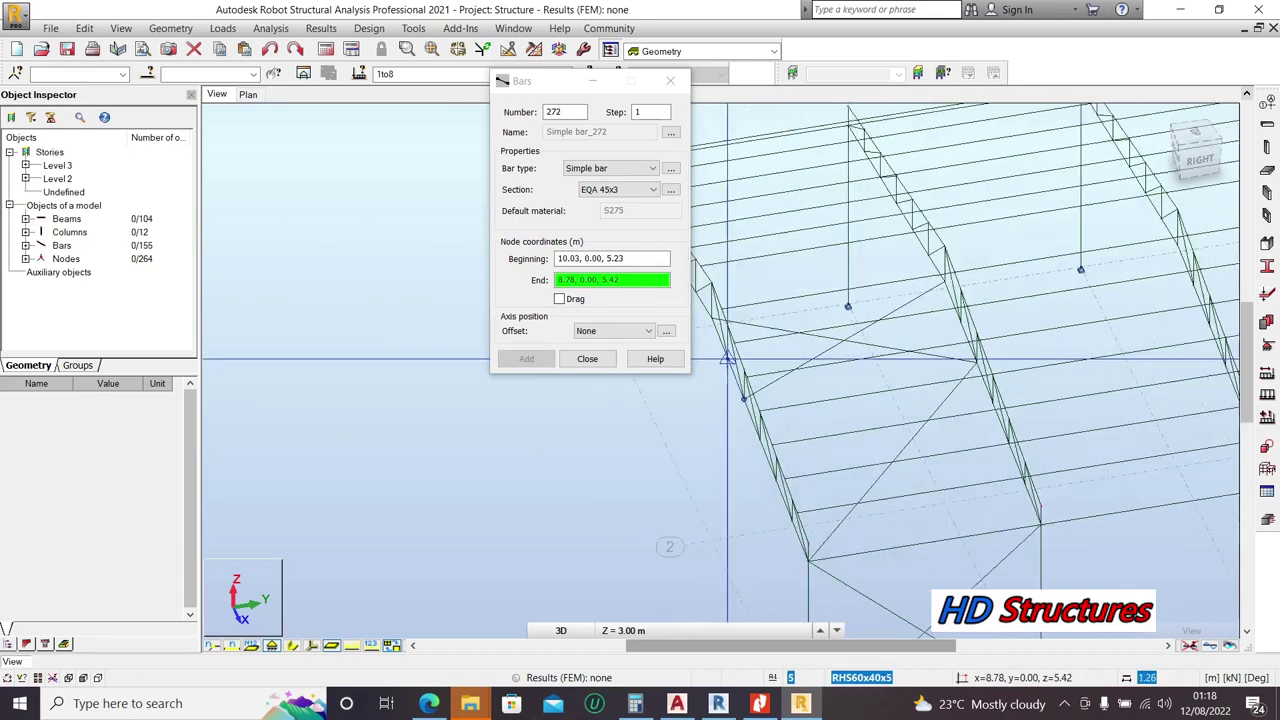
scroll(1001, 497, "down", 2)
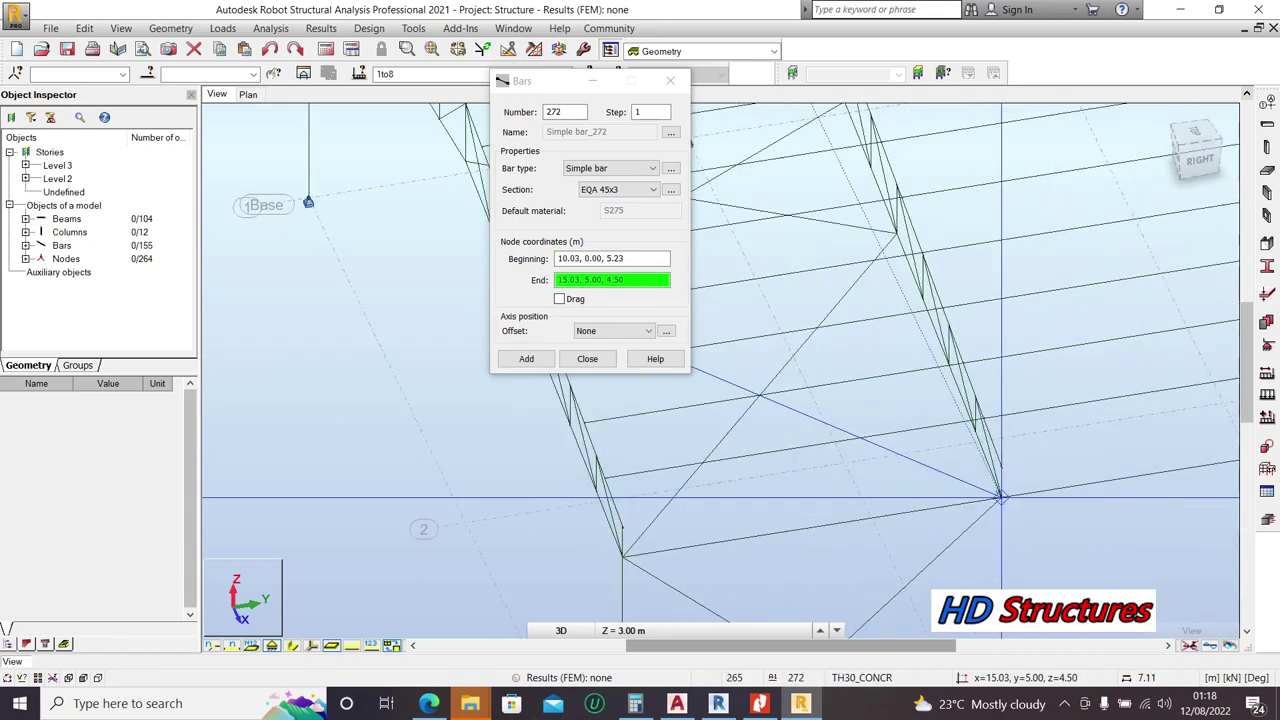
left_click(1000, 493)
scroll(1119, 384, "down", 2)
scroll(1119, 384, "up", 1)
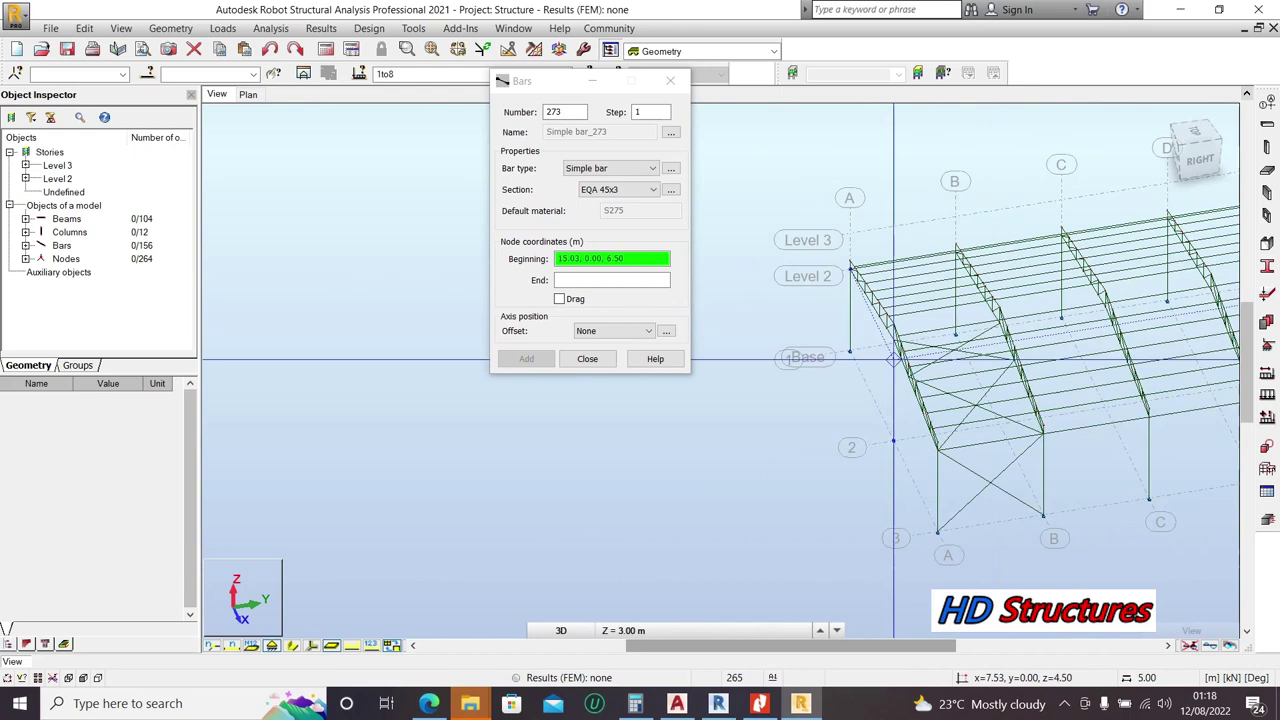
scroll(1013, 290, "up", 1)
scroll(985, 214, "down", 2)
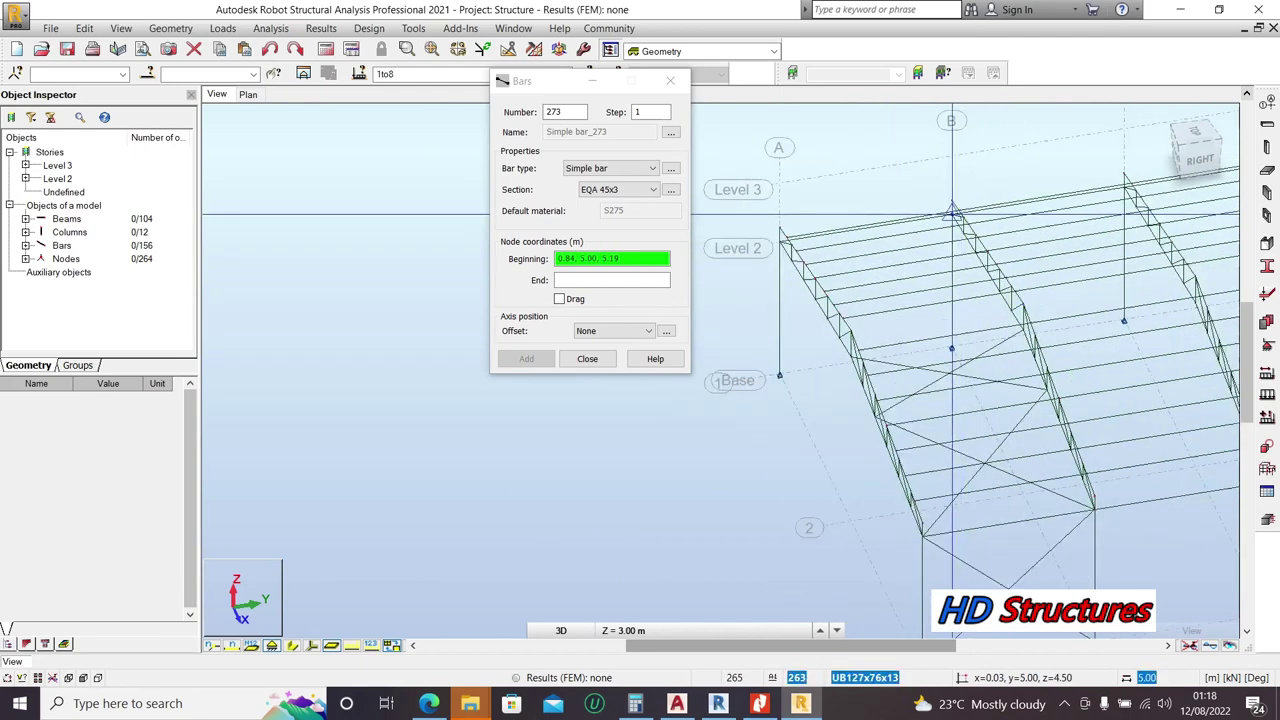
left_click(293, 646)
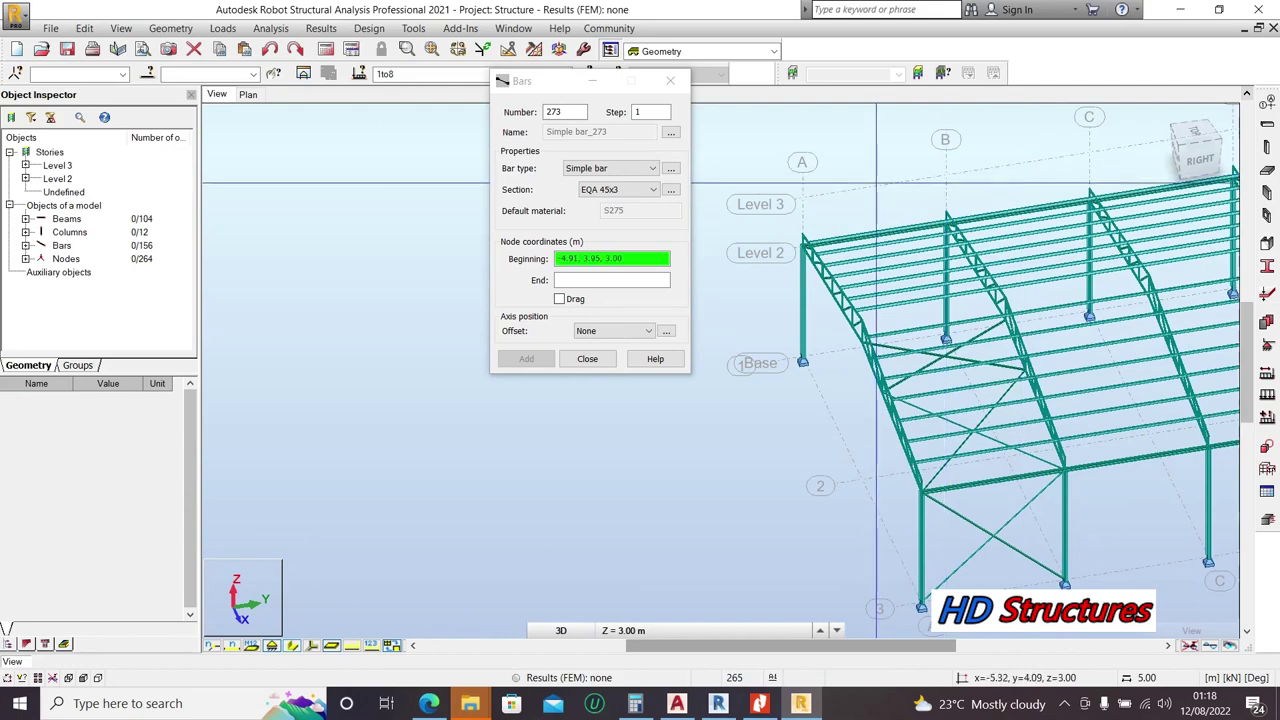
Step: Orbit to see gridlines A–D, then brace truss node 7.53, 0.00, 5.60 to 3.78, 5.00, 5.05
right_click(794, 199)
left_click(833, 266)
left_click_drag(840, 280, 1019, 440)
left_click_drag(927, 425, 616, 237)
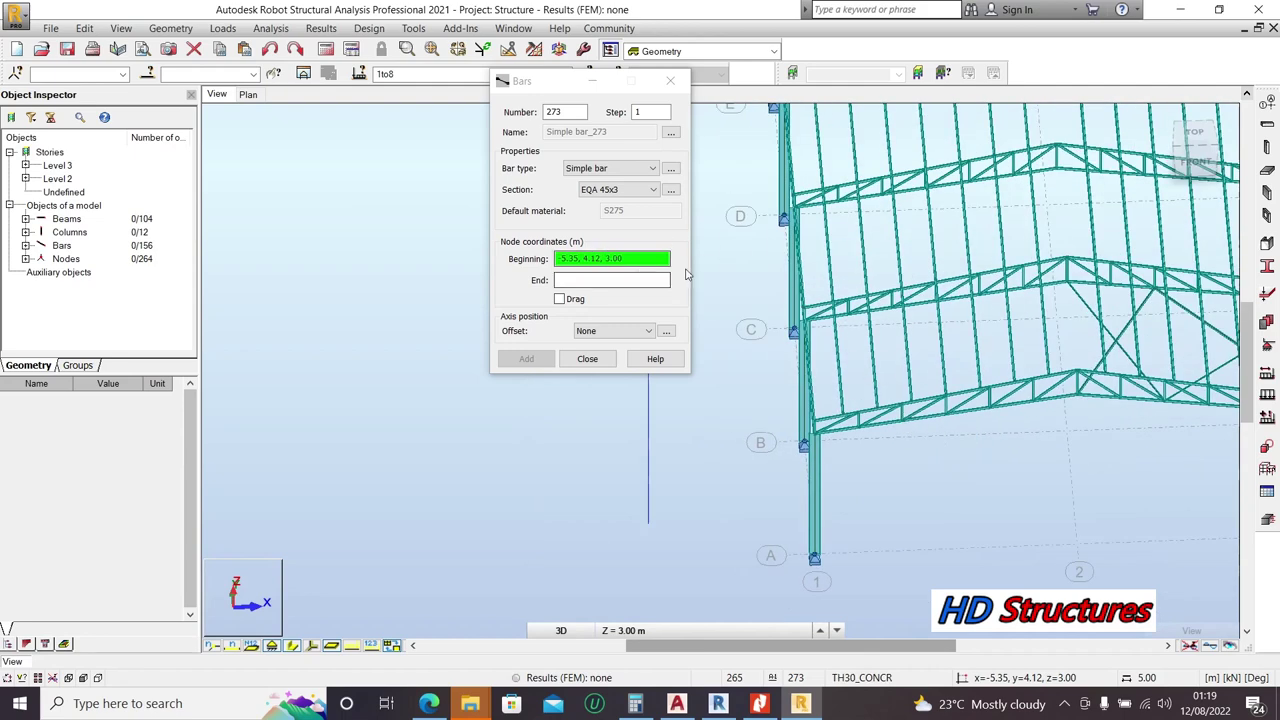
right_click(717, 236)
left_click(718, 250)
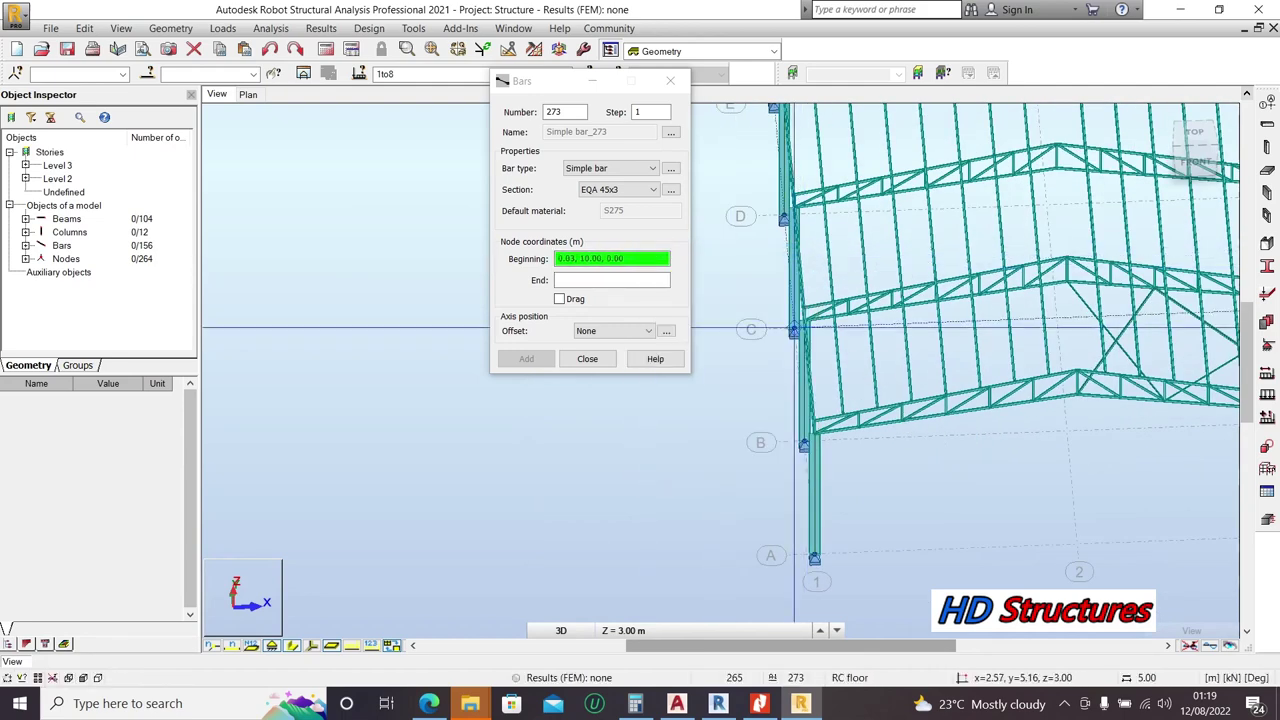
left_click(1077, 393)
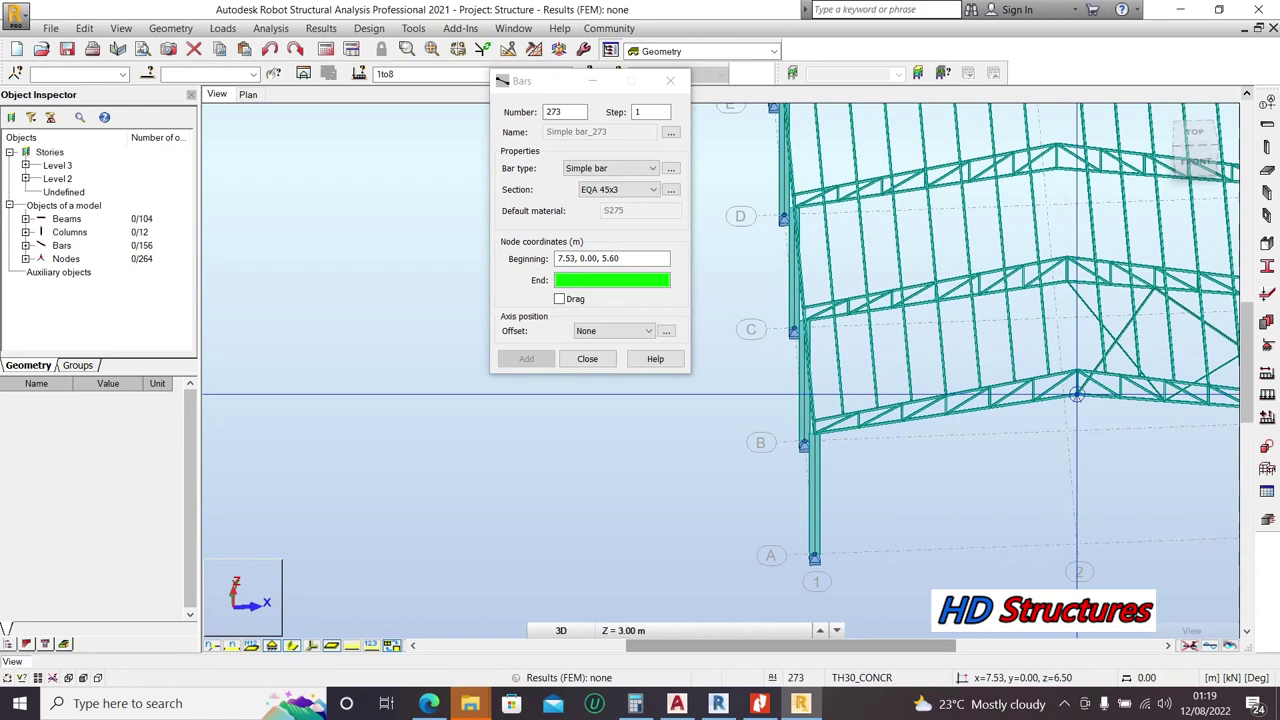
scroll(960, 305, "up", 3)
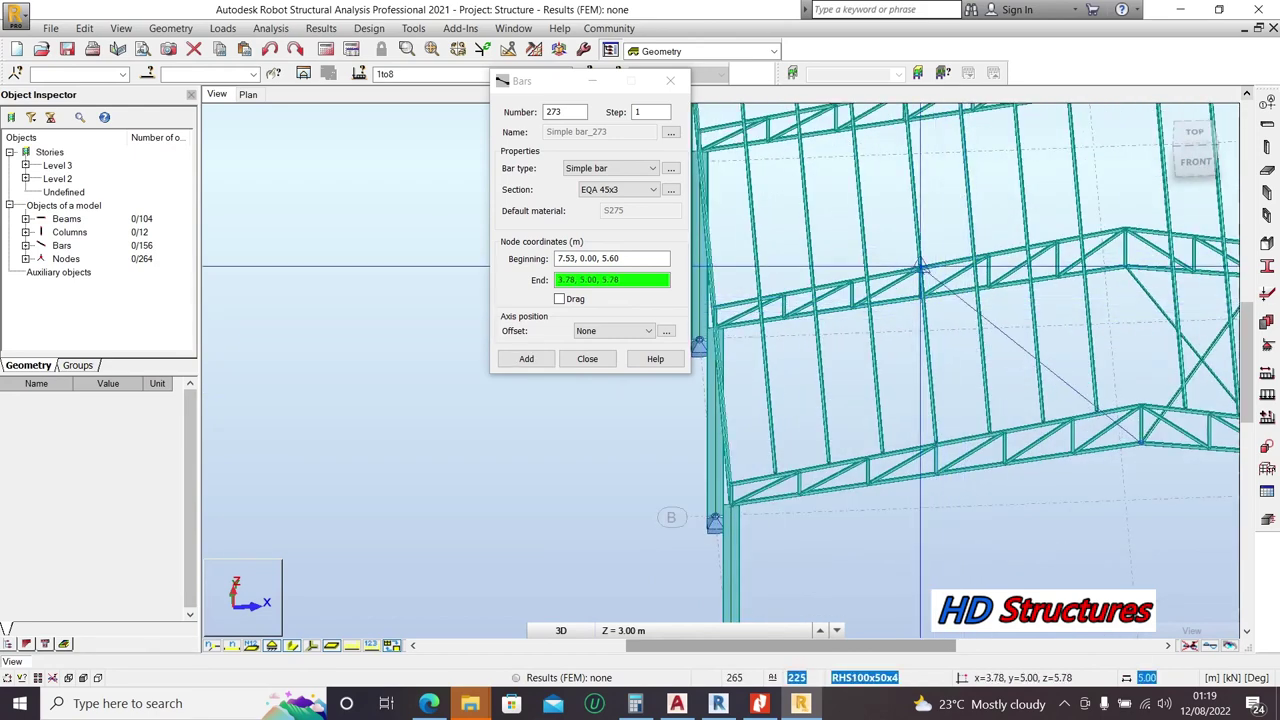
scroll(920, 268, "up", 2)
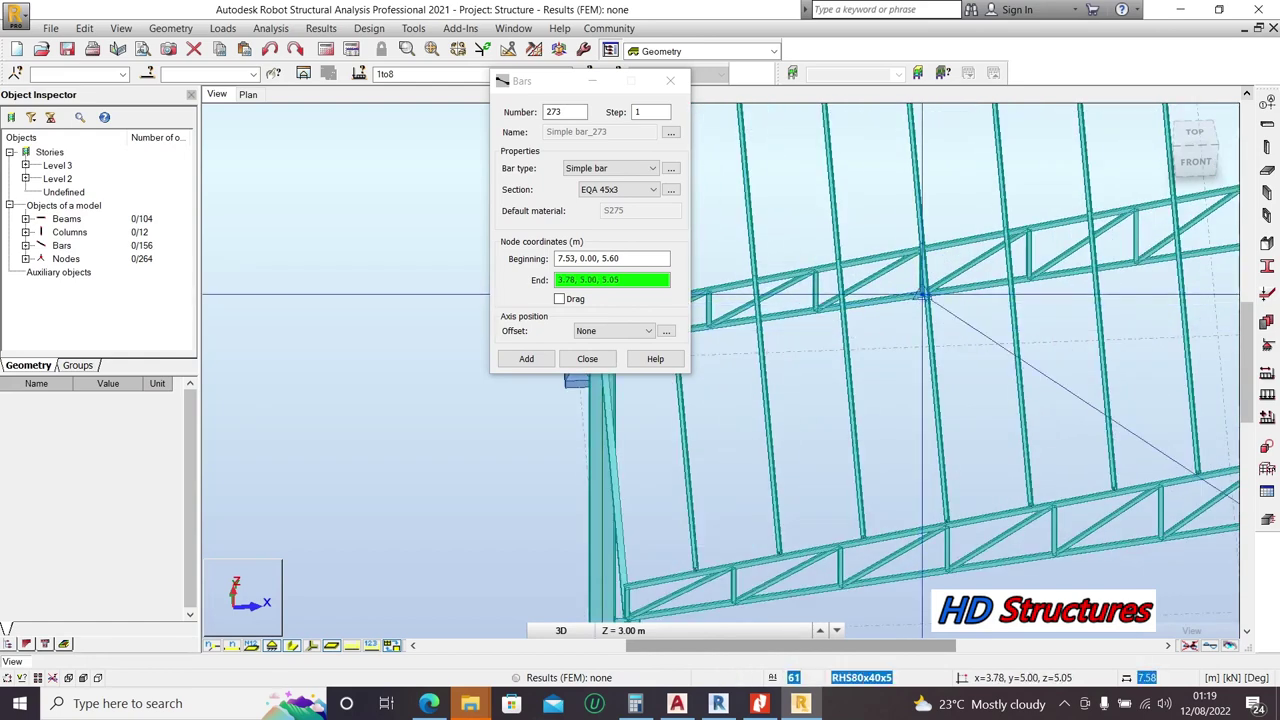
left_click(921, 295)
Step: Add the crossing brace from node 3.78, 0.00, 5.05 to 7.53, 5.00, 5.60
scroll(920, 294, "down", 1)
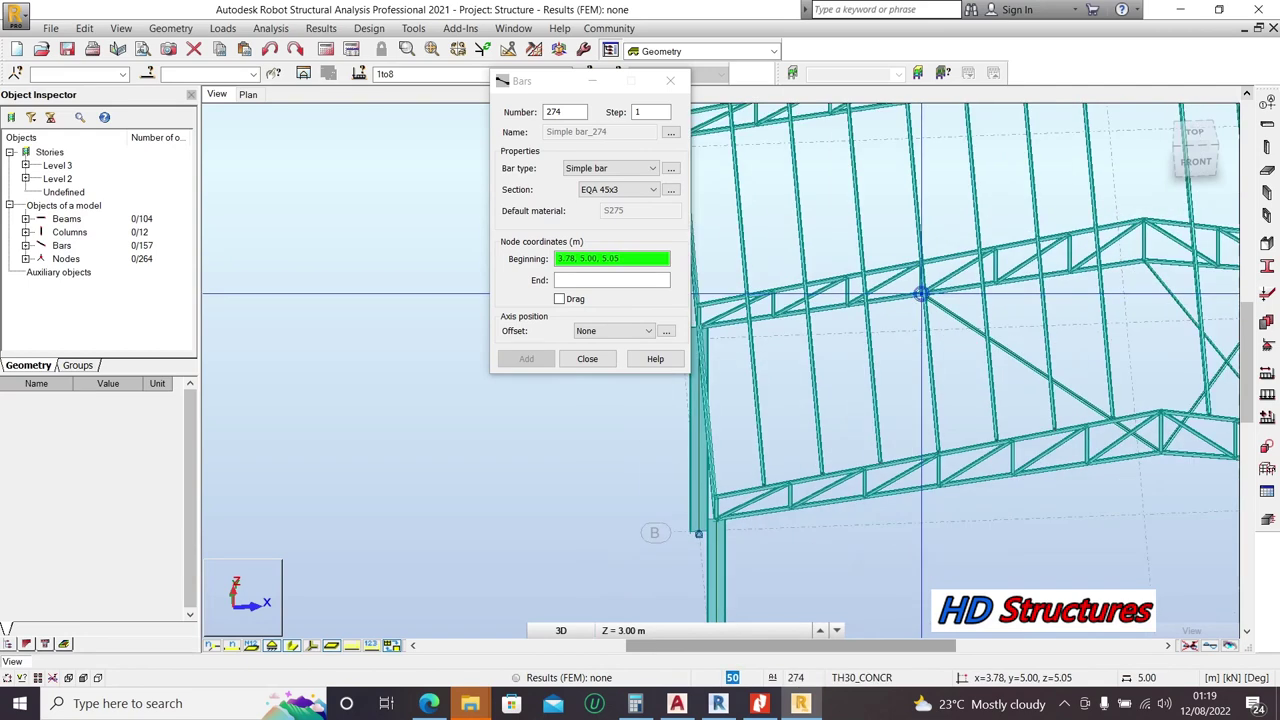
left_click(938, 486)
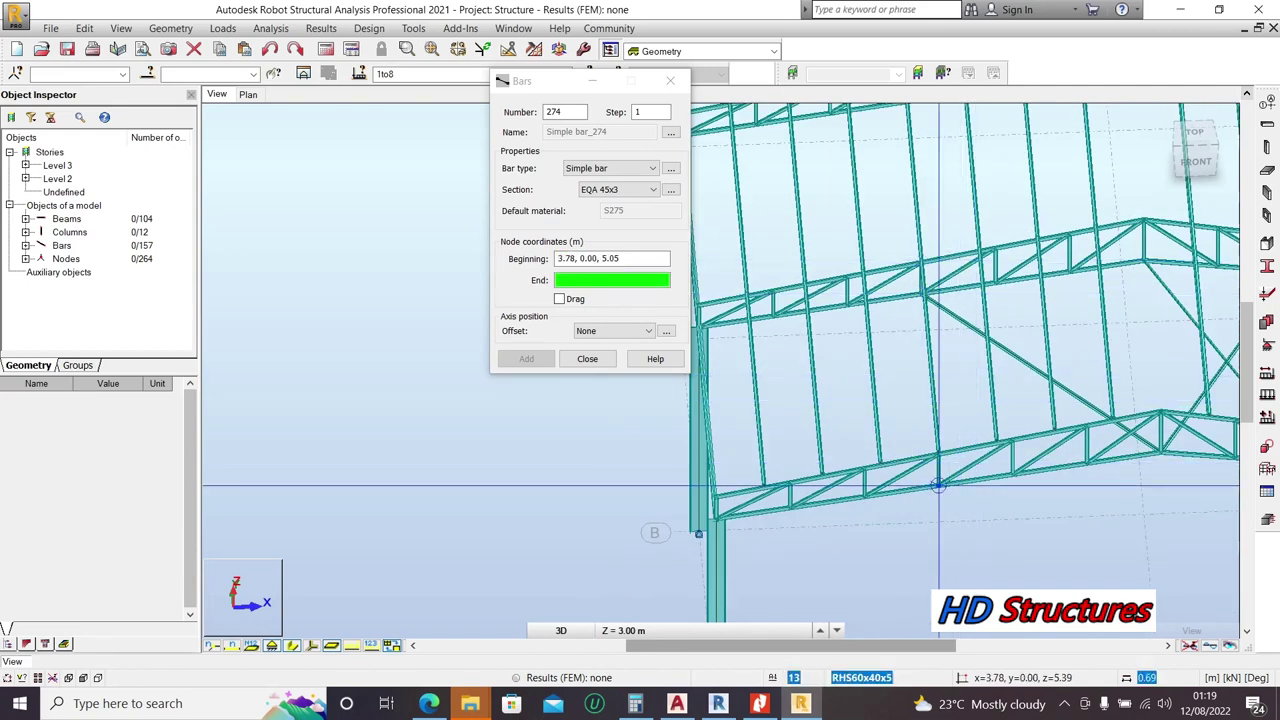
scroll(938, 486, "down", 1)
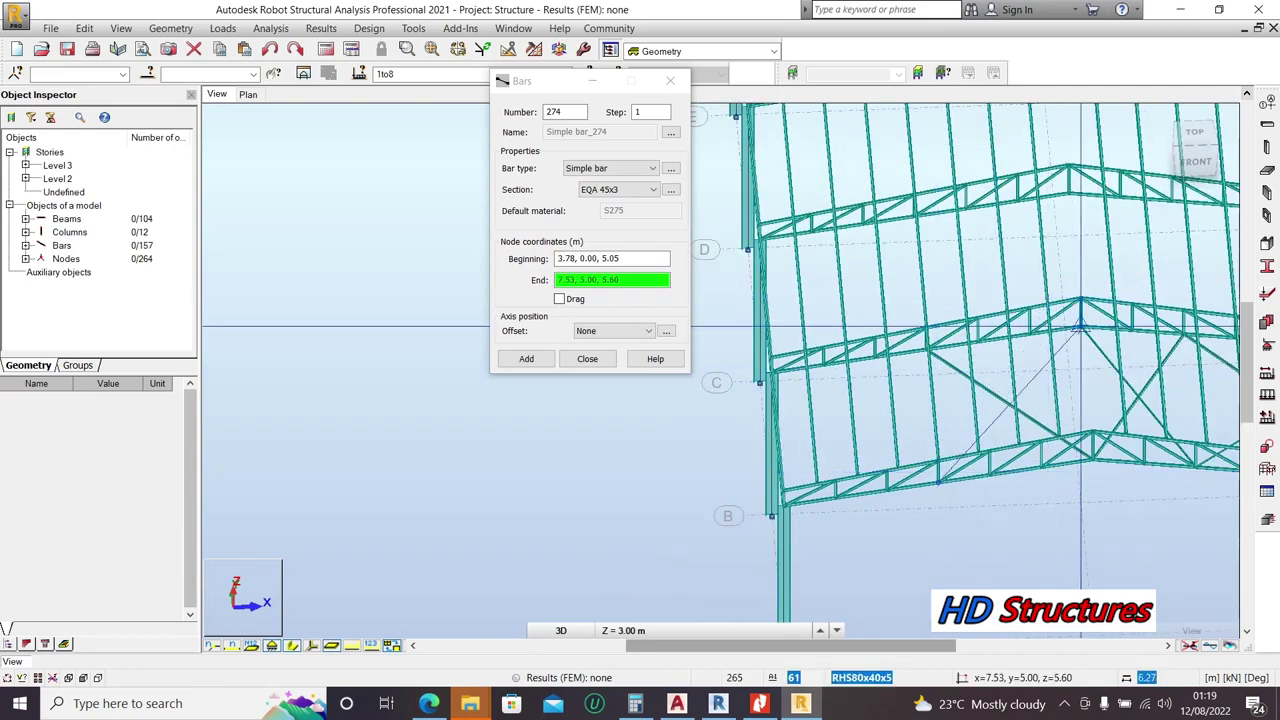
left_click(1080, 325)
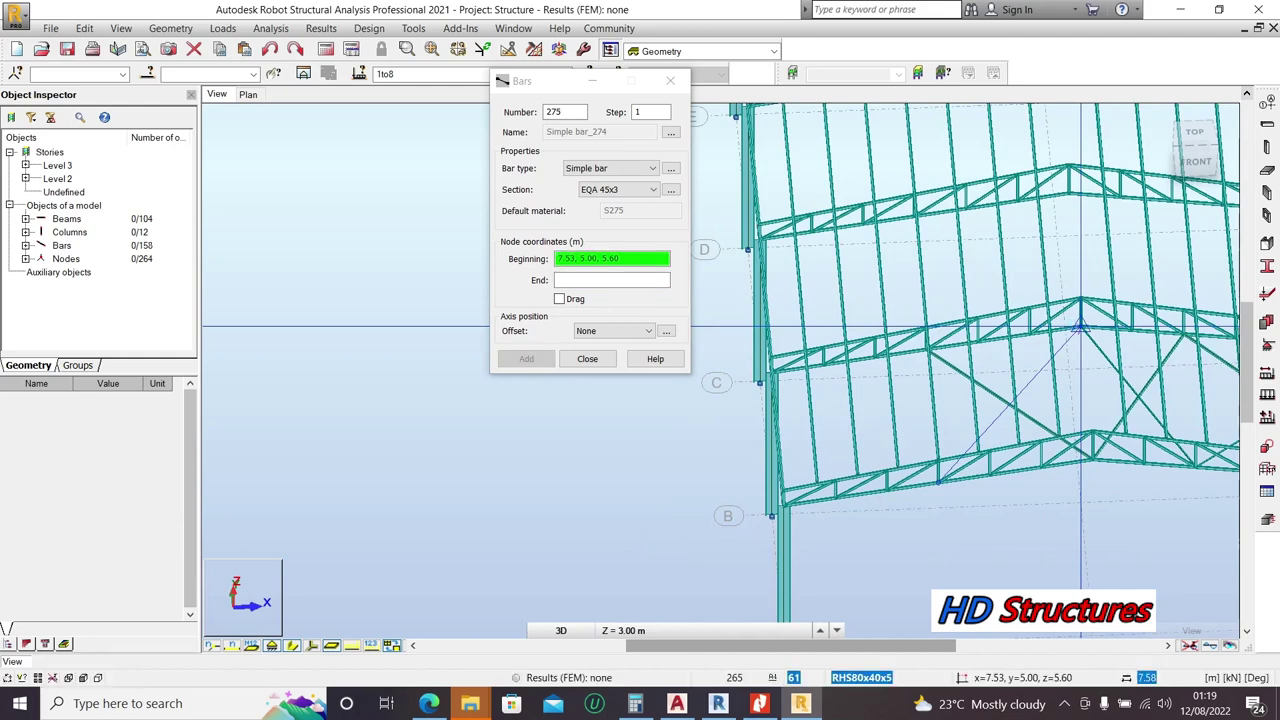
Step: Brace the 3.78 truss nodes crosswise to eaves nodes 0.03, 5.00, 4.50 and 0.03, 0.00, 4.50
left_click(938, 483)
scroll(757, 360, "up", 2)
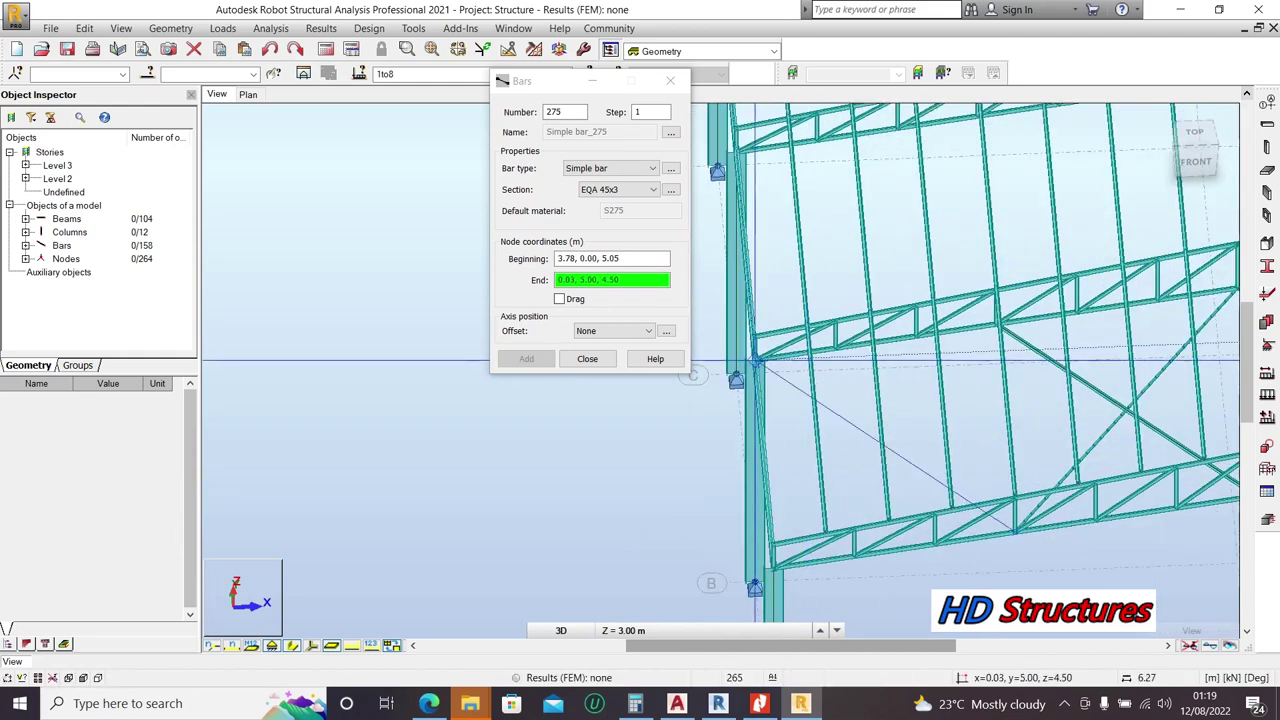
left_click(757, 360)
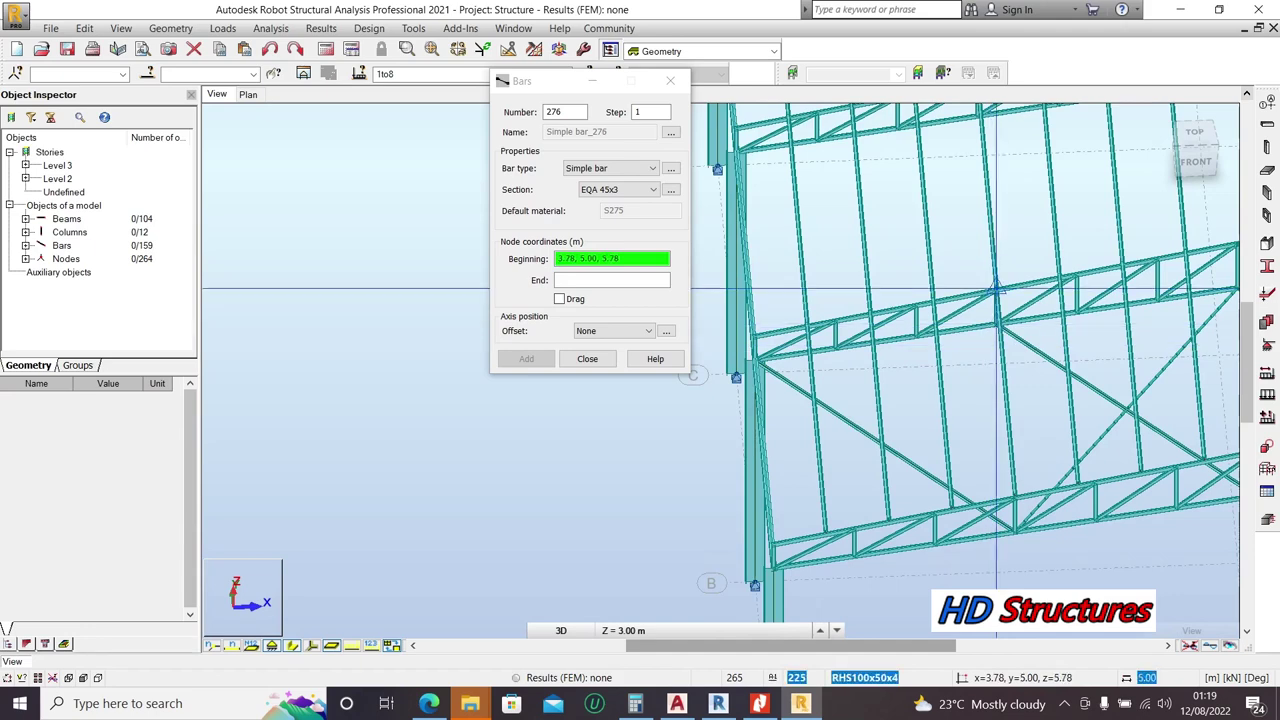
left_click(996, 322)
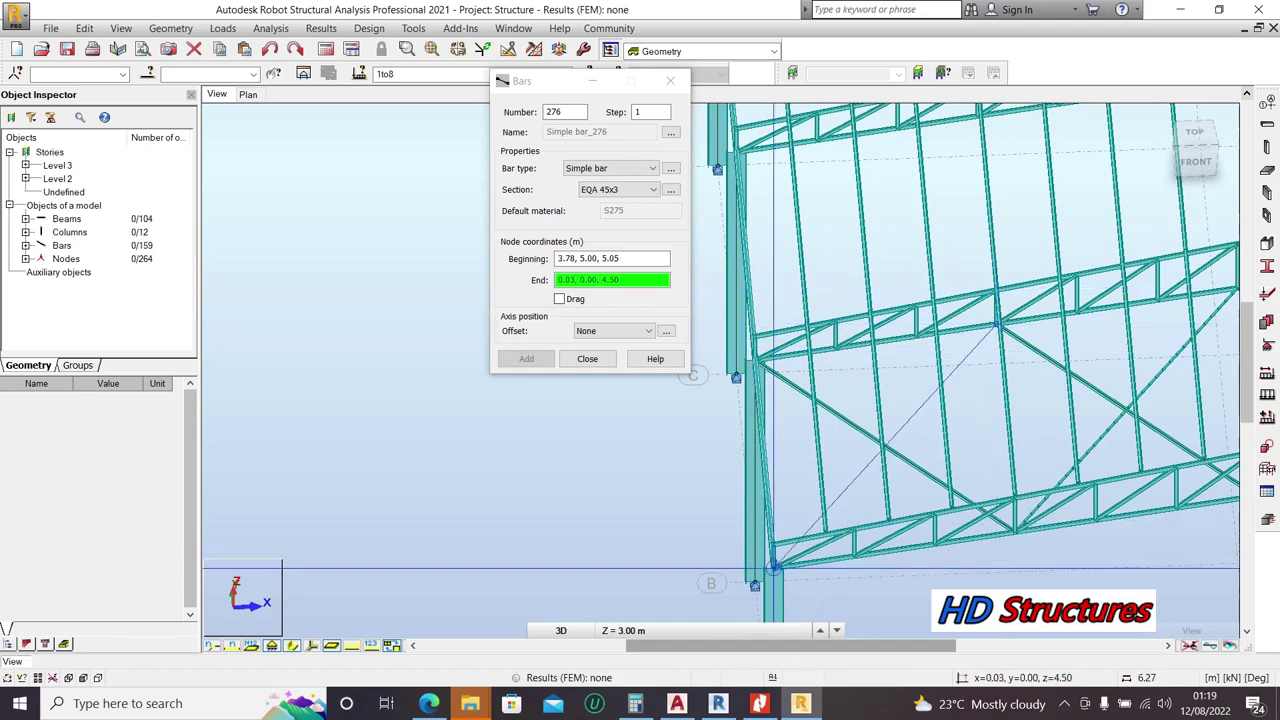
left_click(775, 565)
scroll(834, 462, "down", 2)
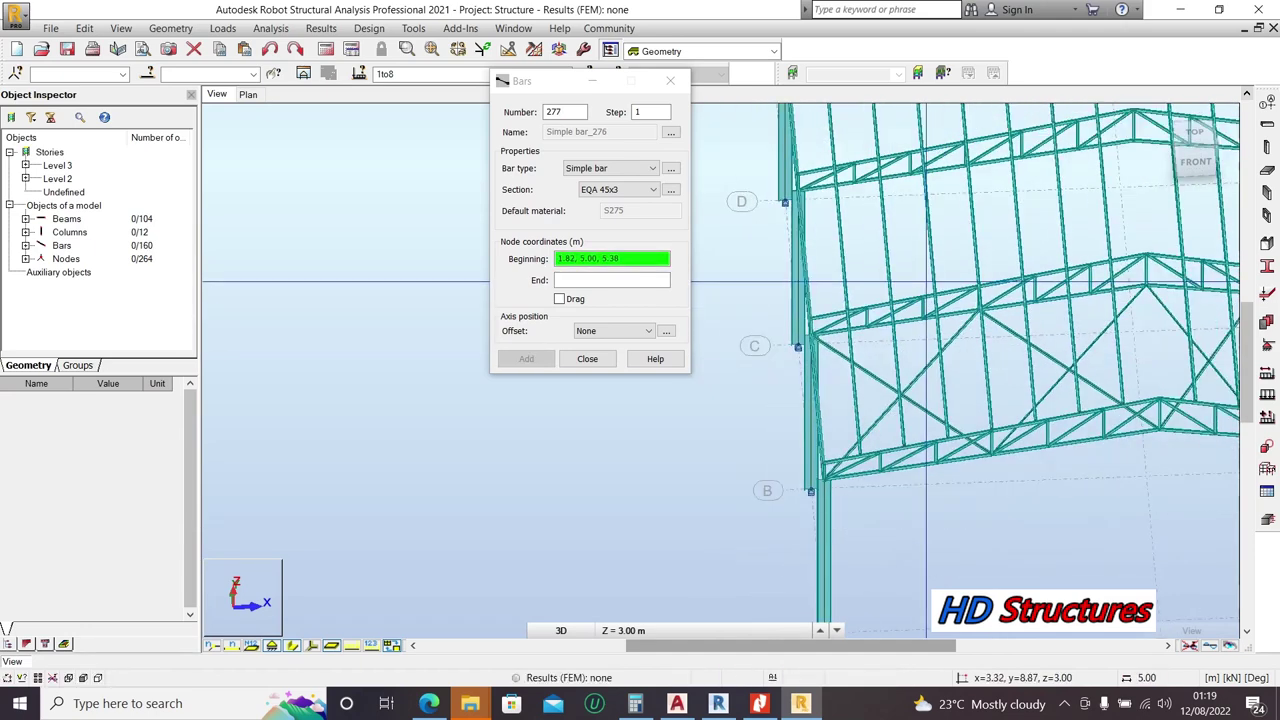
scroll(834, 462, "up", 2)
Step: Draw the X-brace pair from each grid A/B column top to the opposite column base
left_click(834, 461)
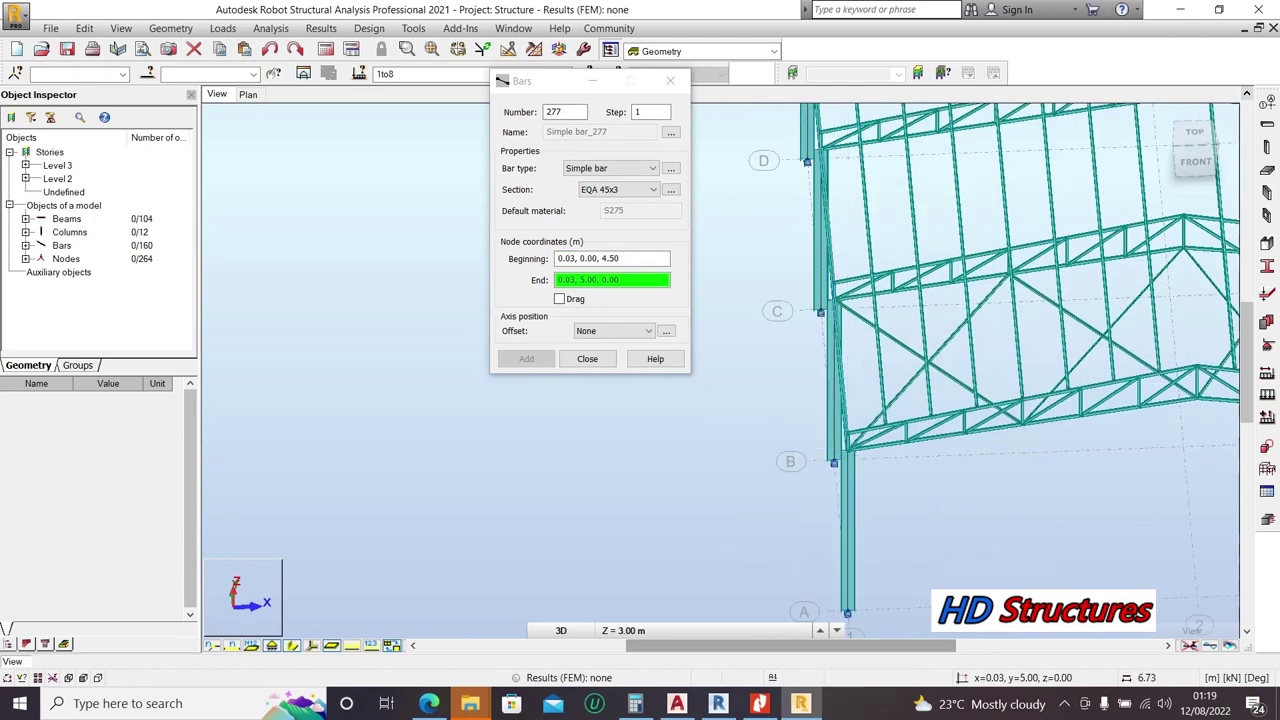
scroll(834, 461, "up", 2)
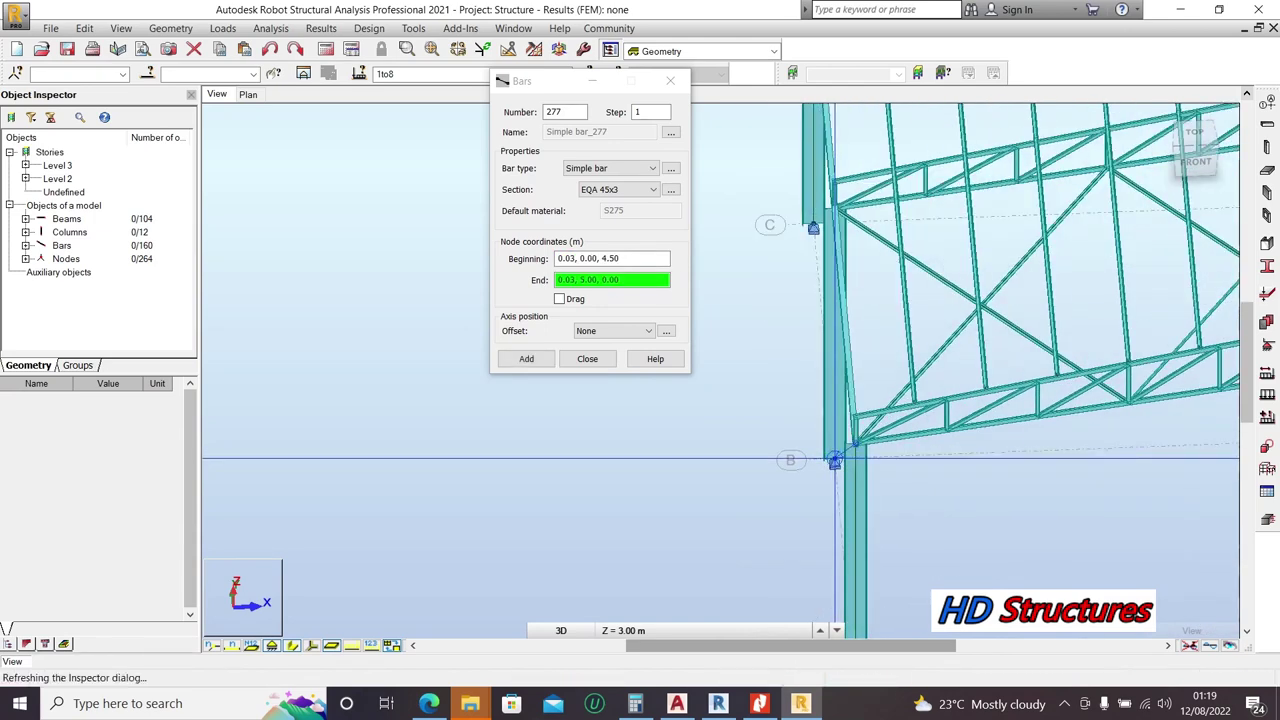
left_click(834, 461)
left_click(834, 461)
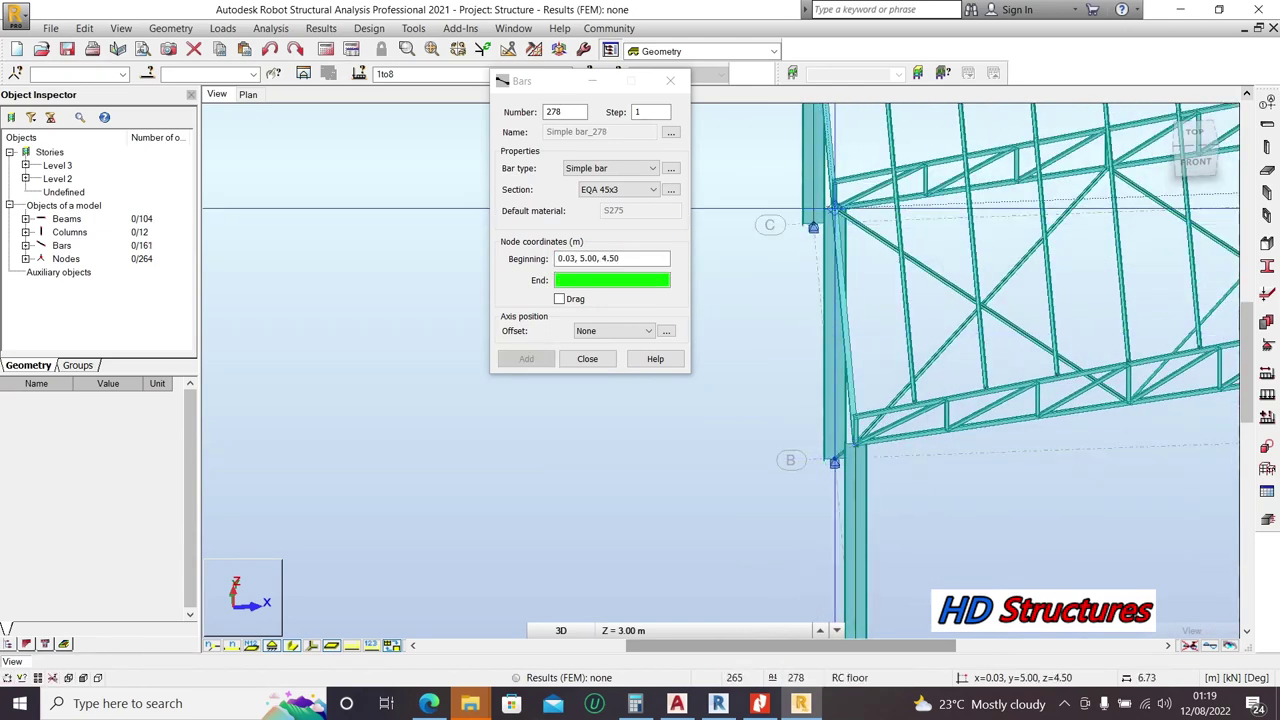
scroll(834, 414, "down", 2)
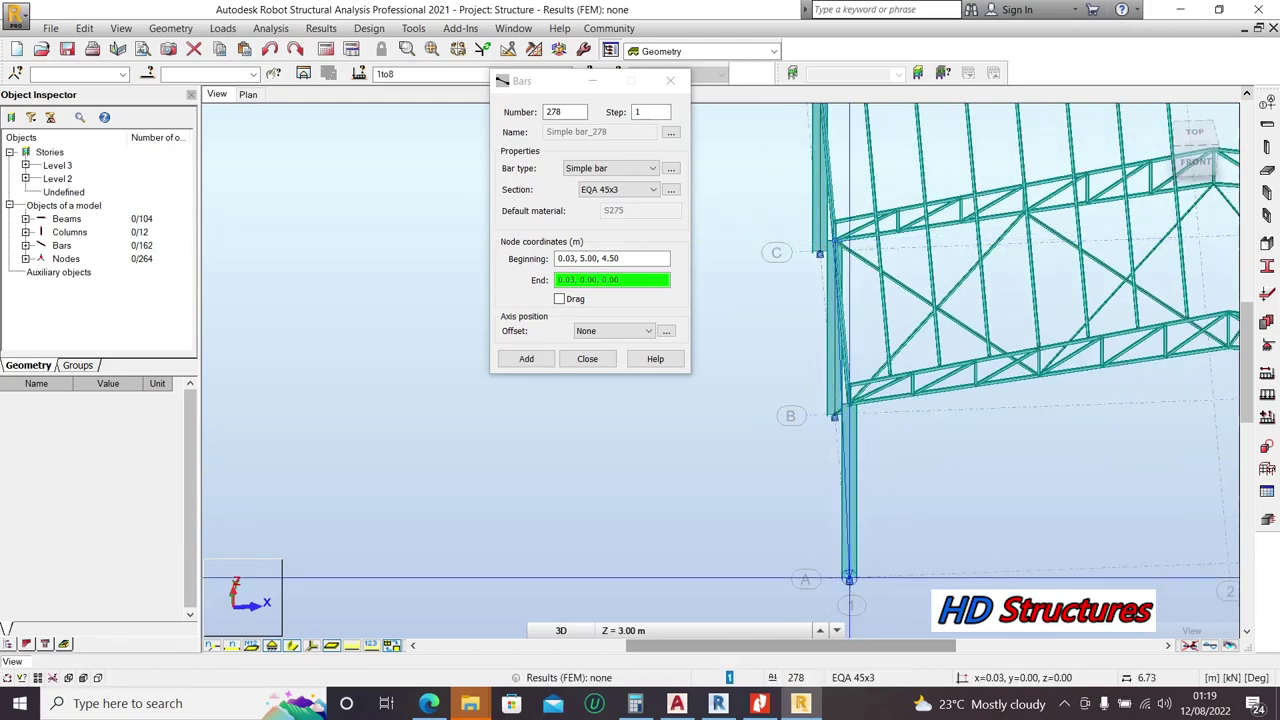
left_click(849, 579)
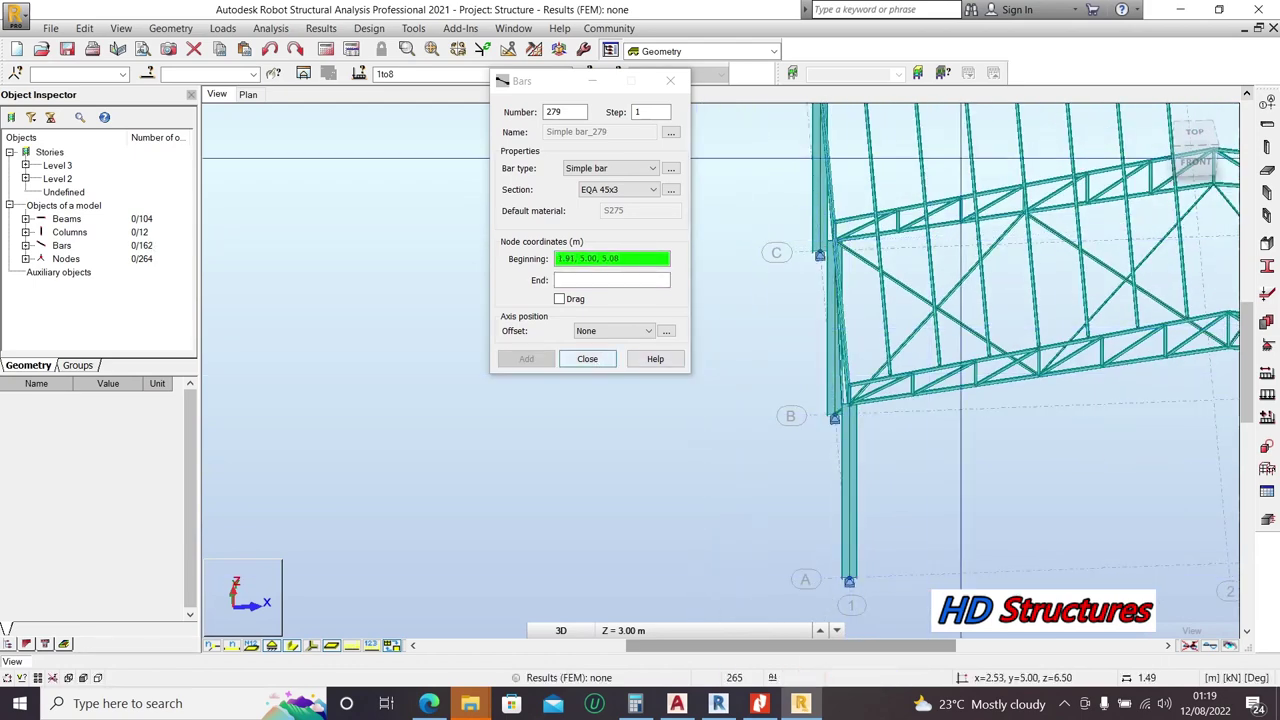
right_click(665, 240)
Step: Orbit to see the whole frame and close the Bars dialog
left_click(740, 306)
left_click_drag(740, 306, 619, 389)
left_click(588, 359)
scroll(620, 351, "down", 3)
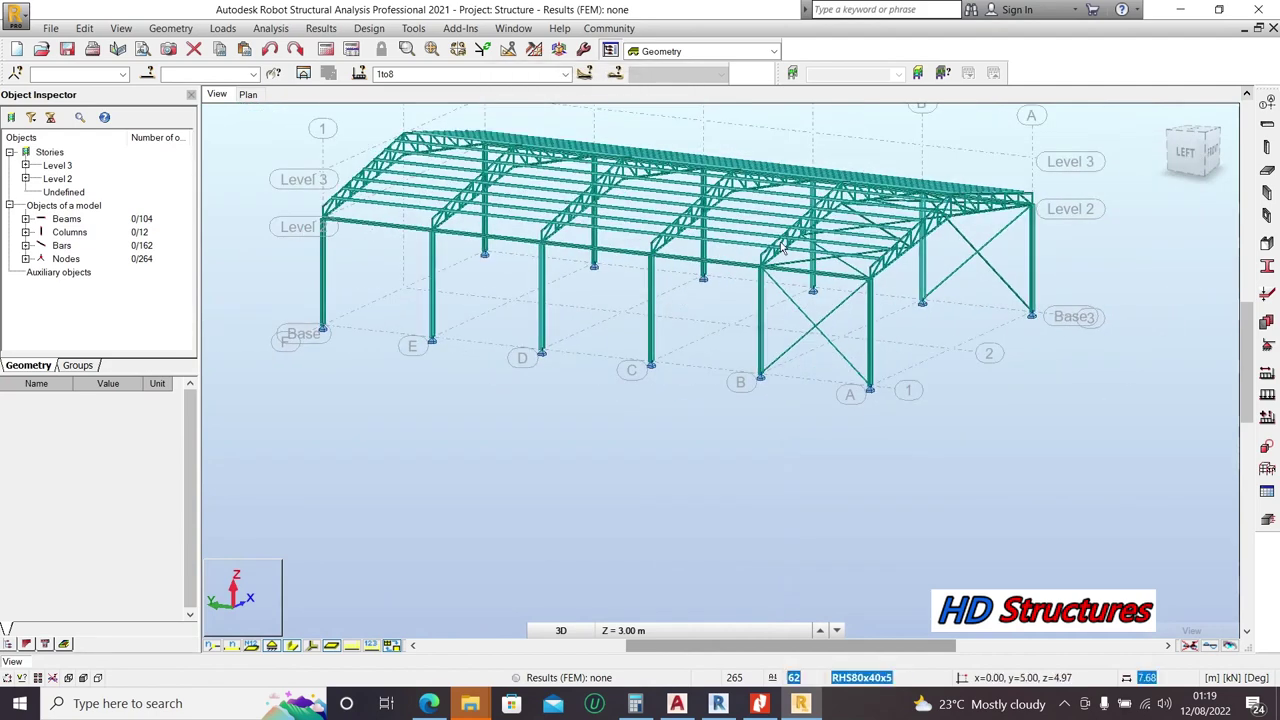
scroll(843, 356, "up", 2)
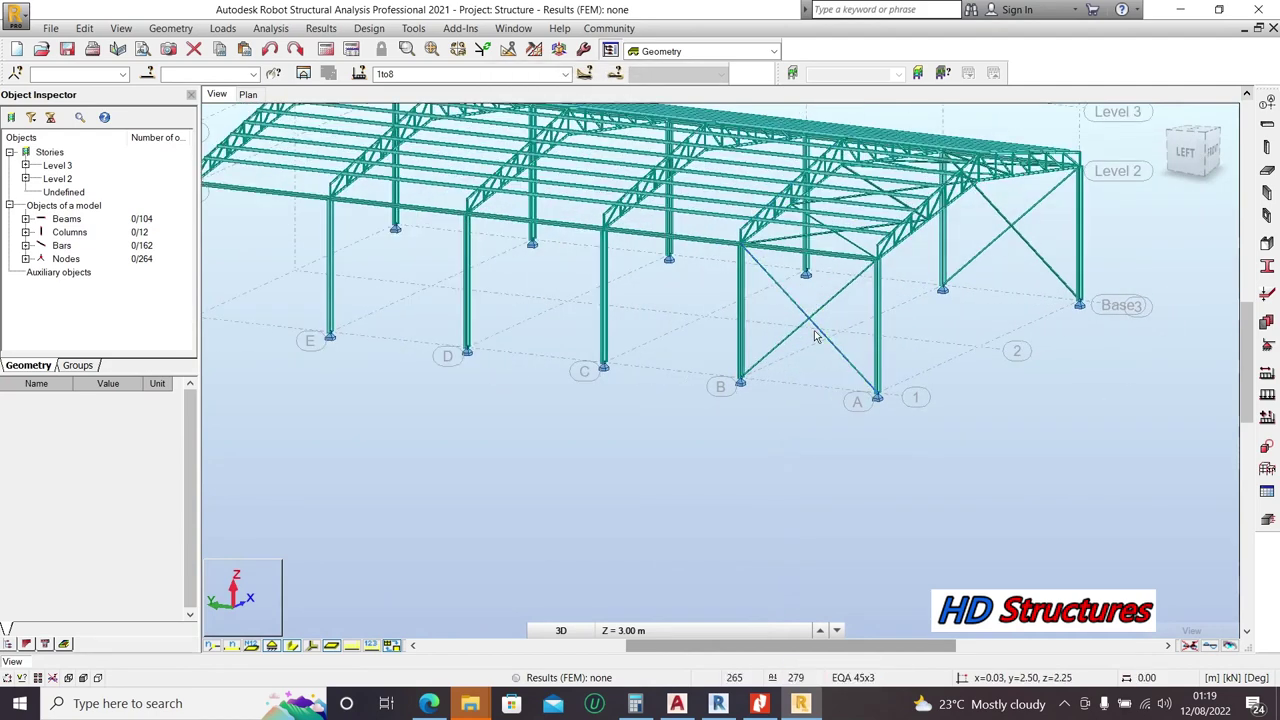
Step: Switch to thin lines and select all twelve bracing bars matching brace 278's section
left_click(814, 325)
scroll(815, 322, "down", 2)
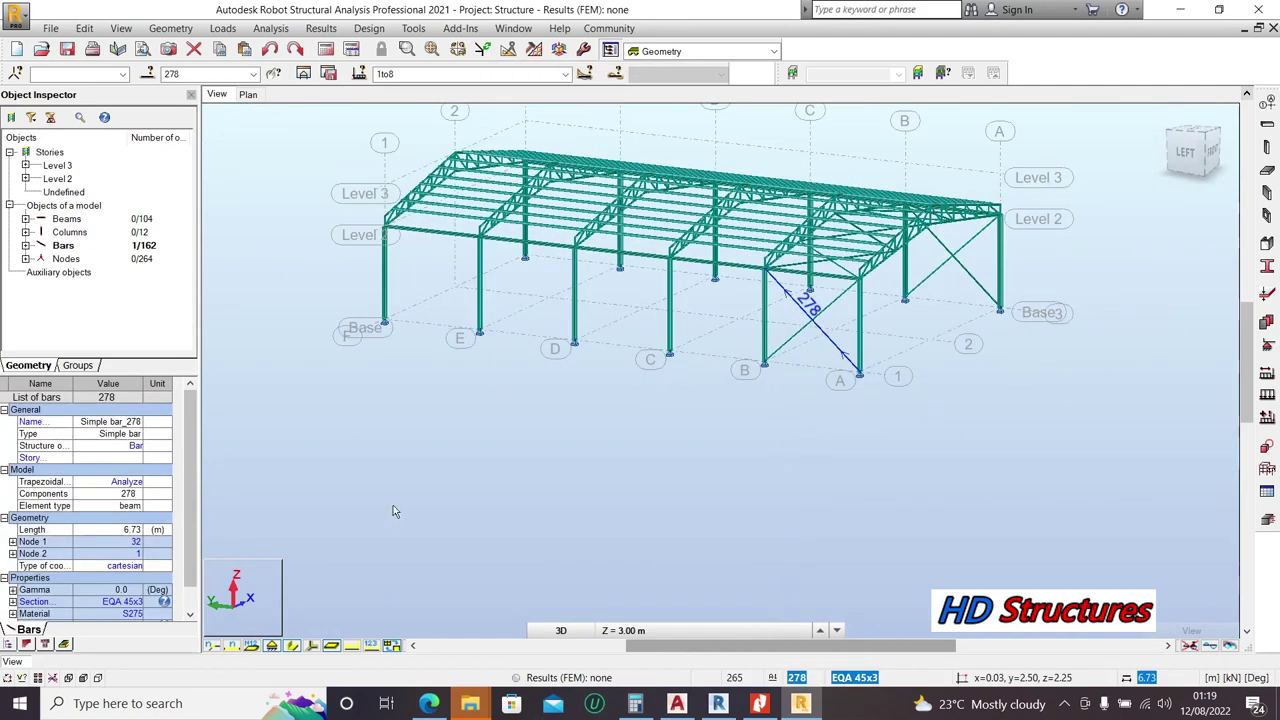
left_click(292, 646)
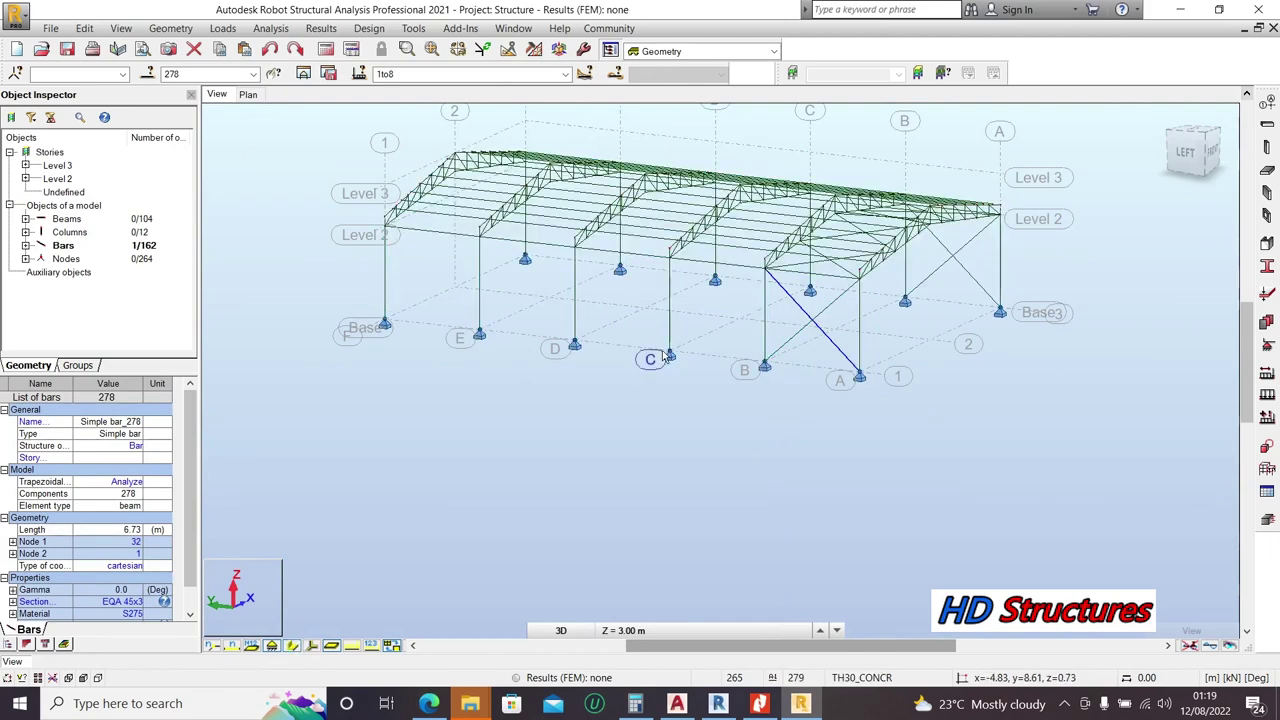
scroll(815, 323, "up", 1)
right_click(838, 325)
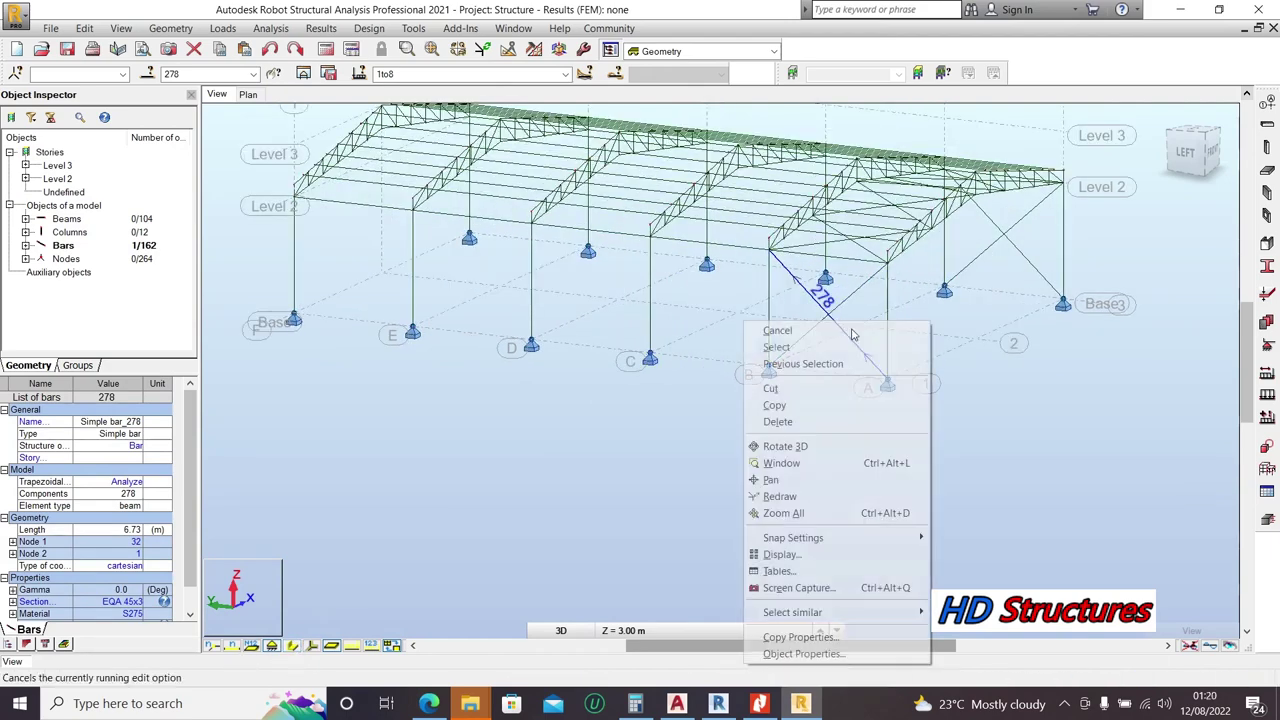
mouse_move(909, 612)
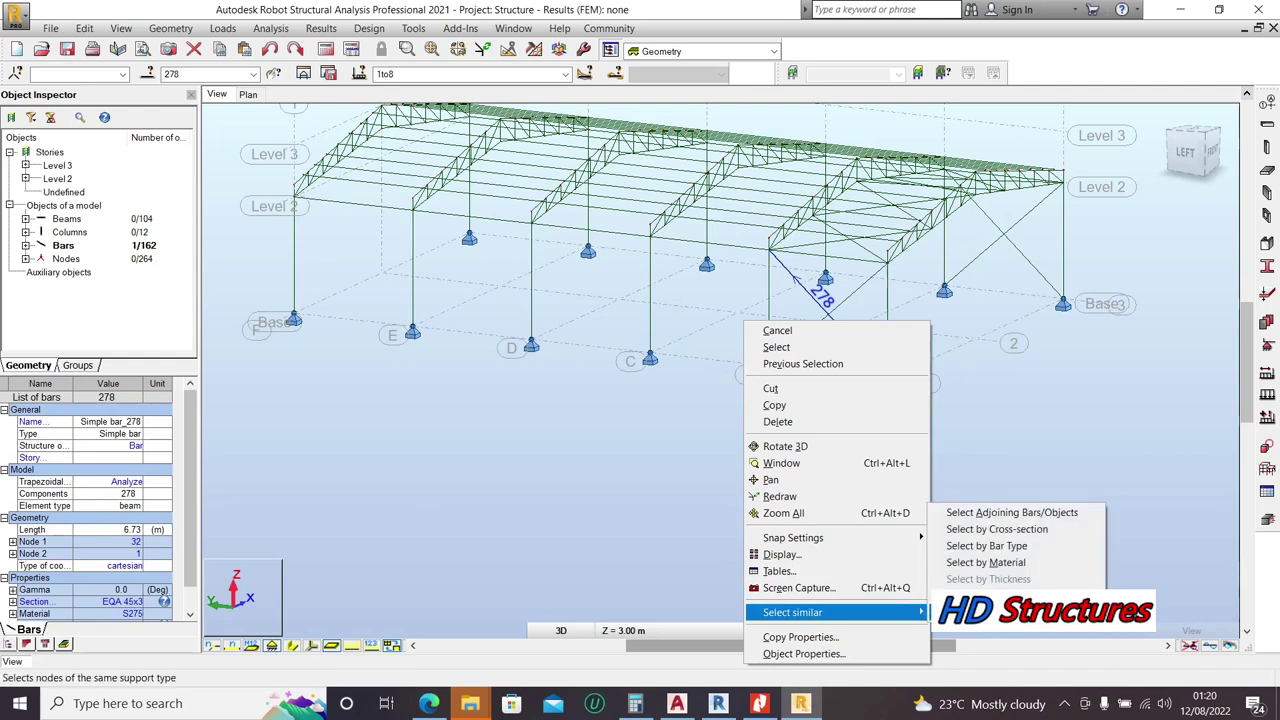
left_click(1010, 548)
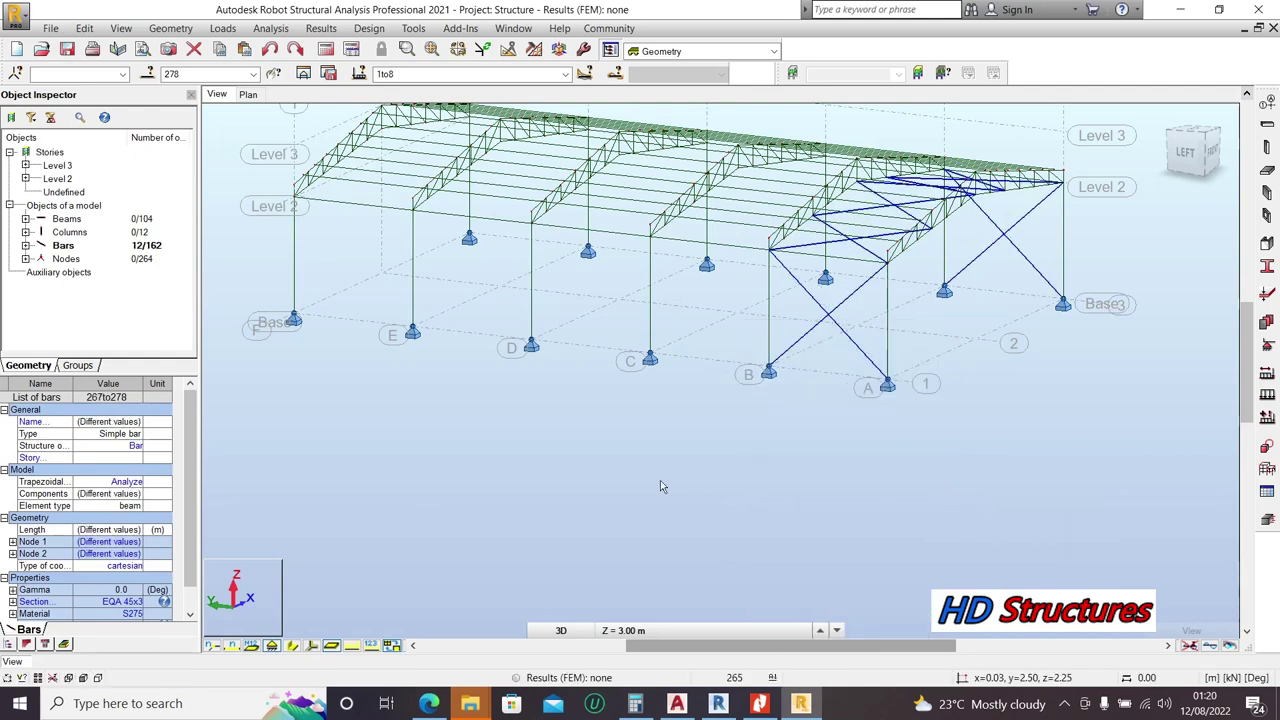
left_click(78, 30)
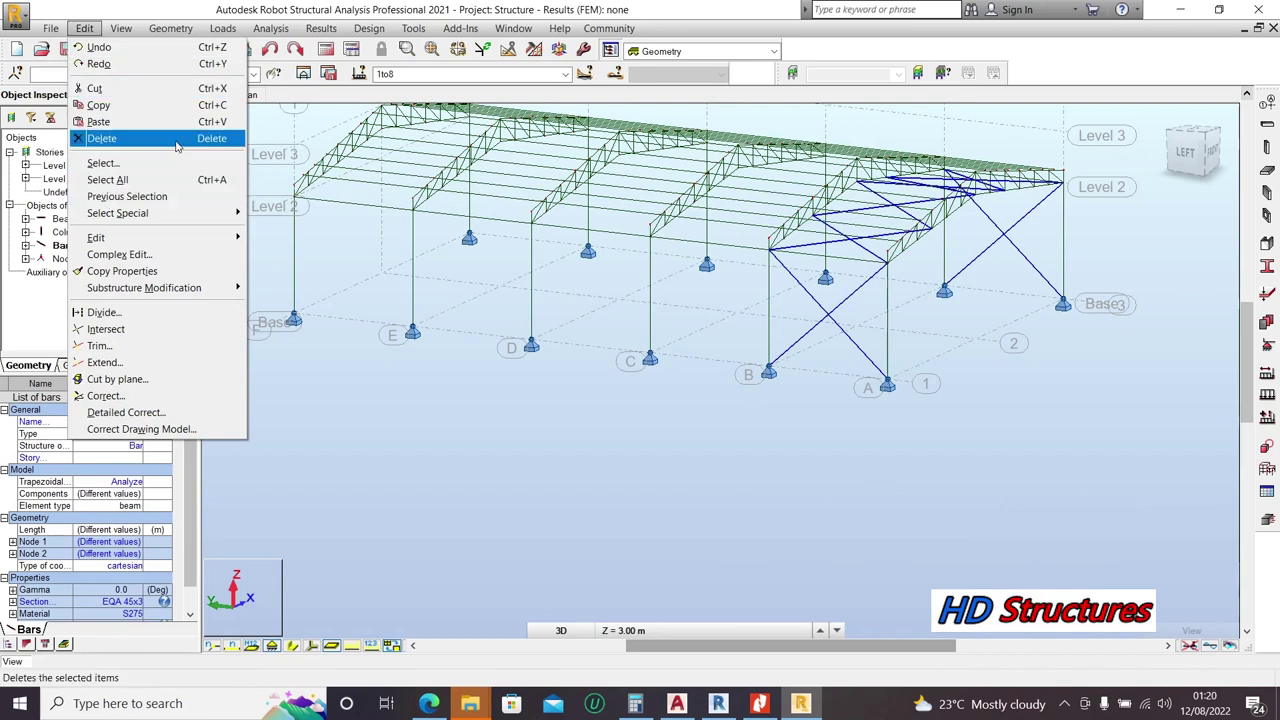
Step: Copy the twelve bracing bars 20 m along Y from grid A to grid E
mouse_move(137, 237)
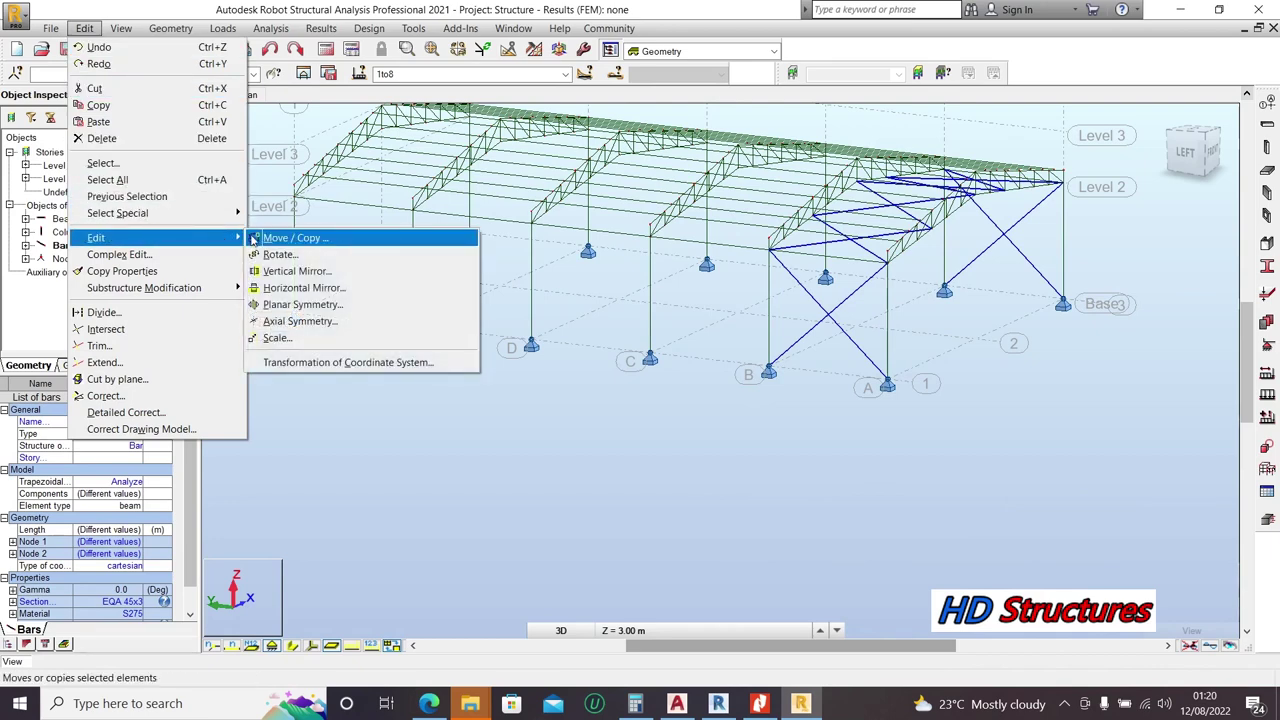
left_click(285, 238)
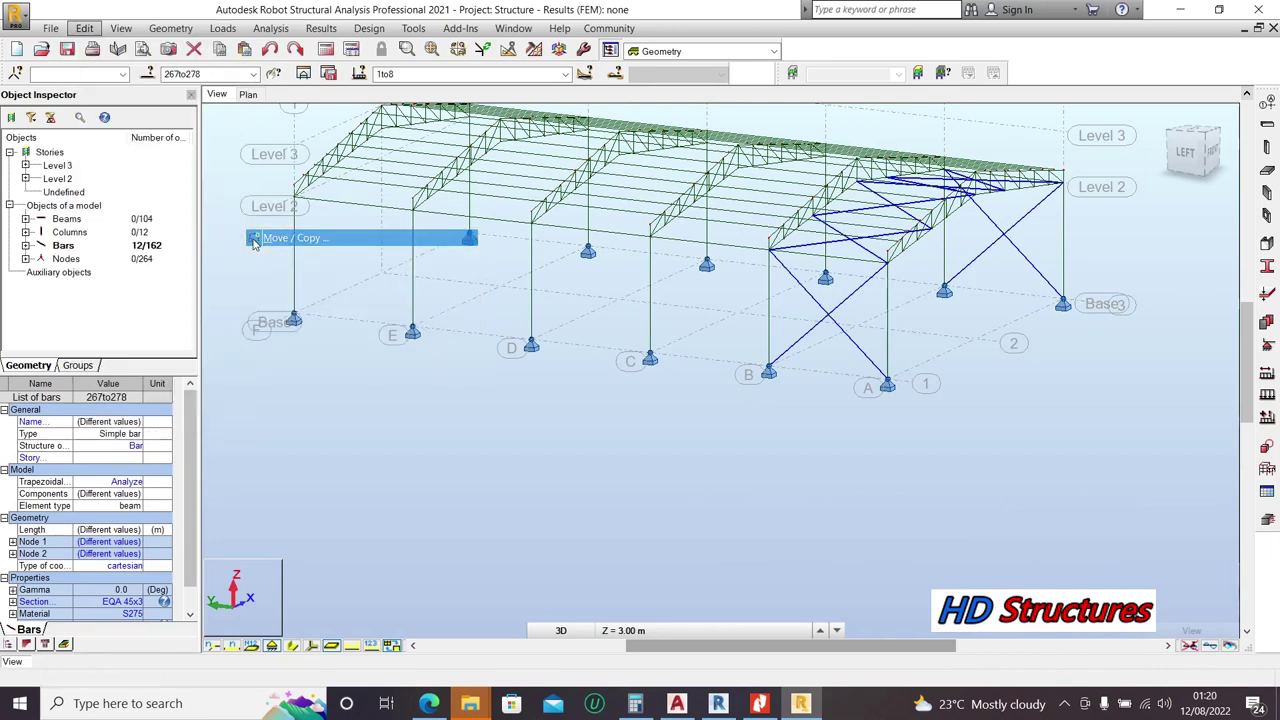
left_click(889, 384)
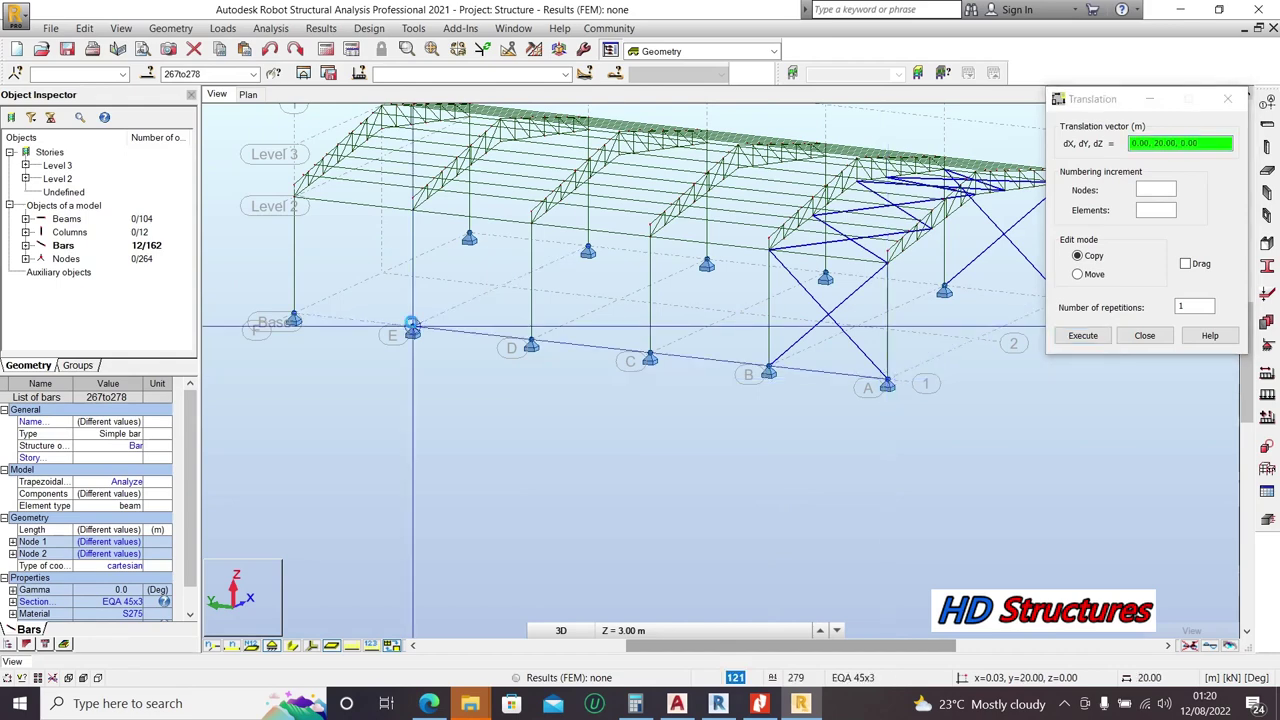
left_click(412, 328)
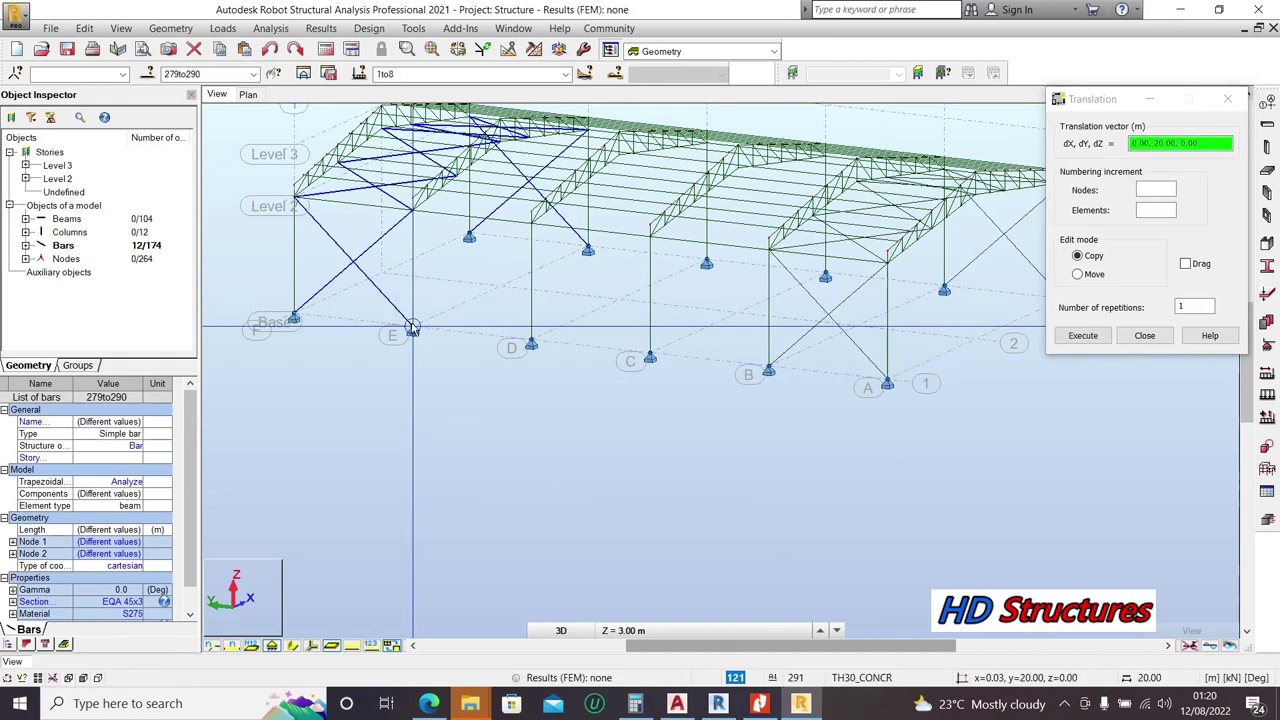
left_click(1083, 336)
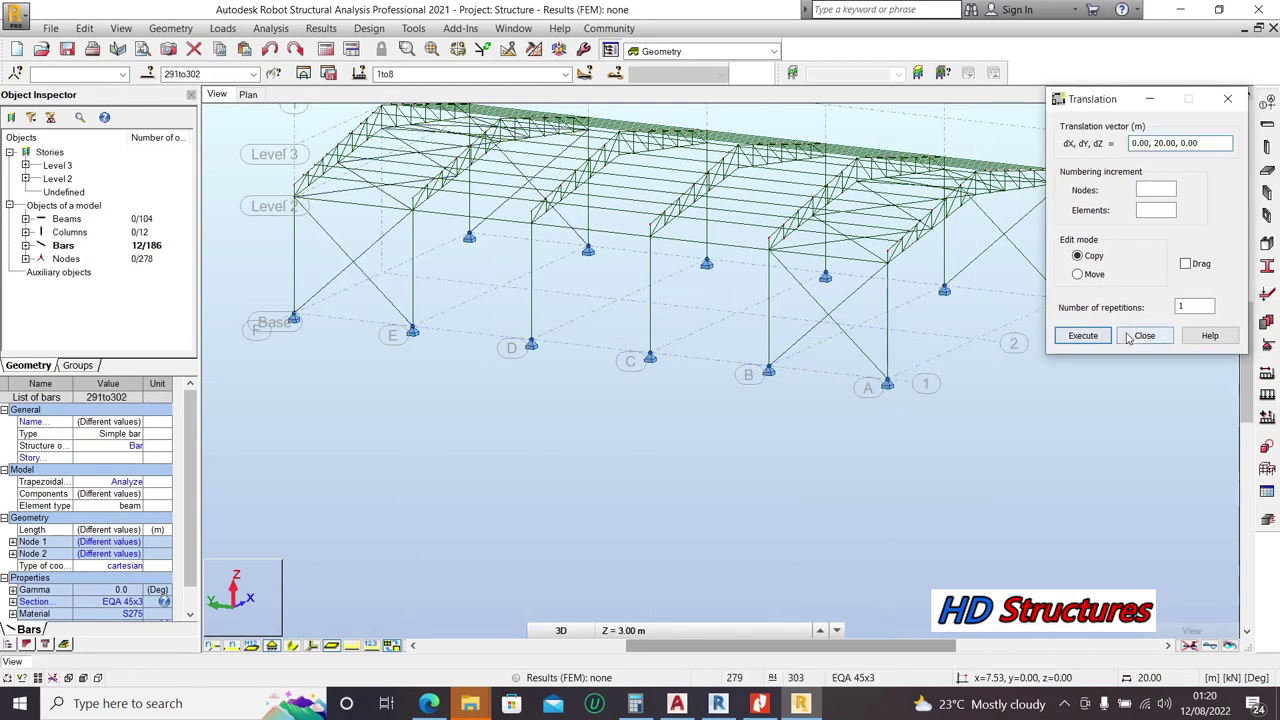
left_click(1144, 336)
Step: Window-select the stray extra bracing copy and delete it
scroll(757, 445, "down", 3)
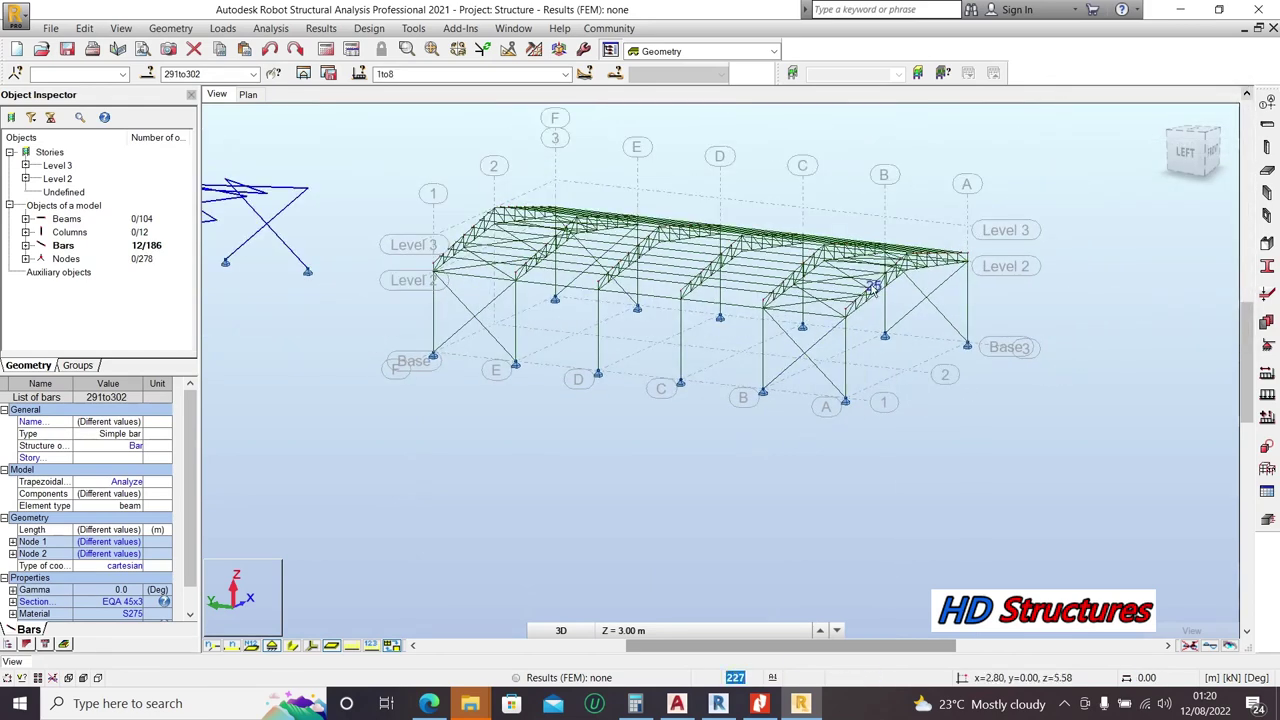
scroll(907, 330, "down", 3)
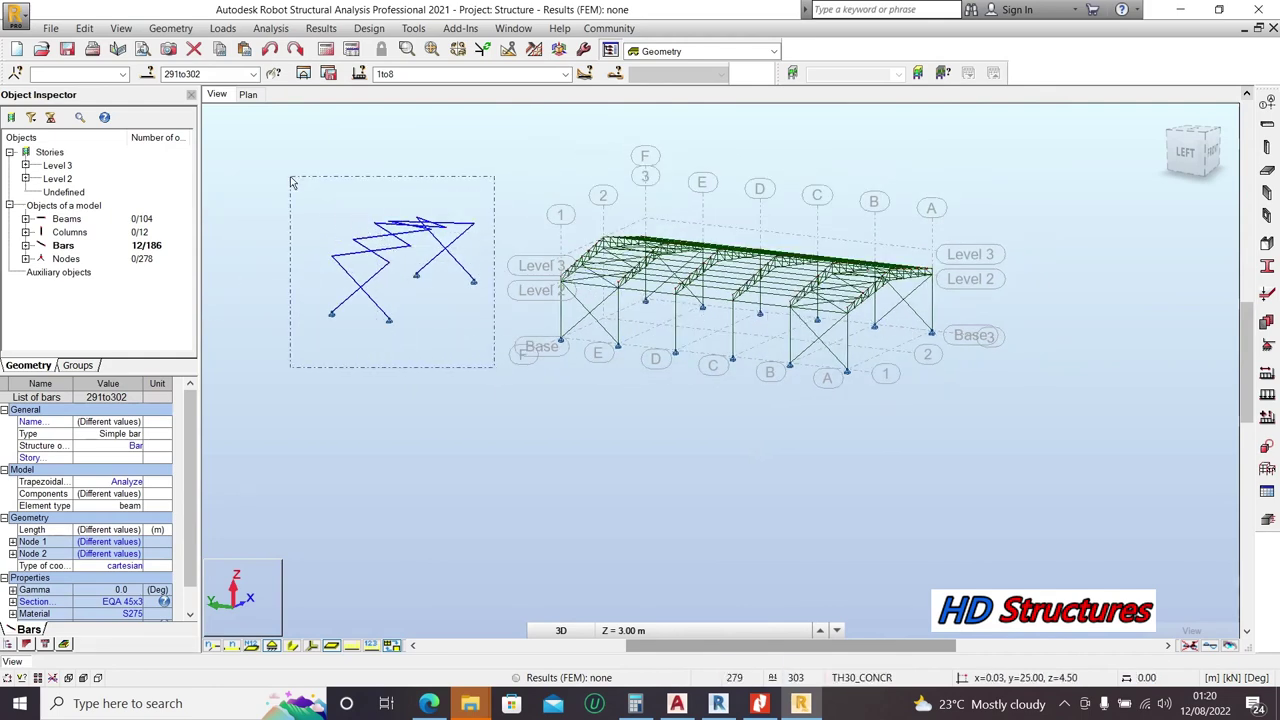
left_click_drag(291, 181, 292, 182)
key("Delete")
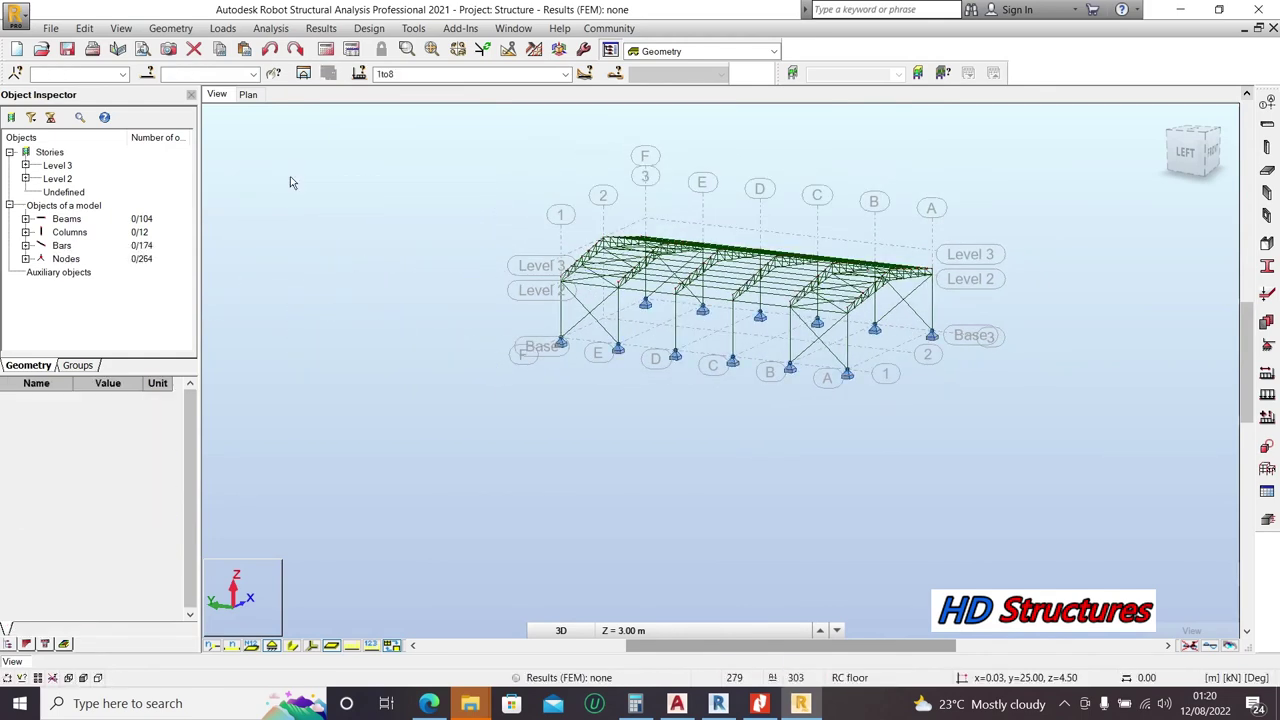
Step: Show full section shapes with bar and node numbers, and orbit to a right-side view
scroll(410, 308, "up", 1)
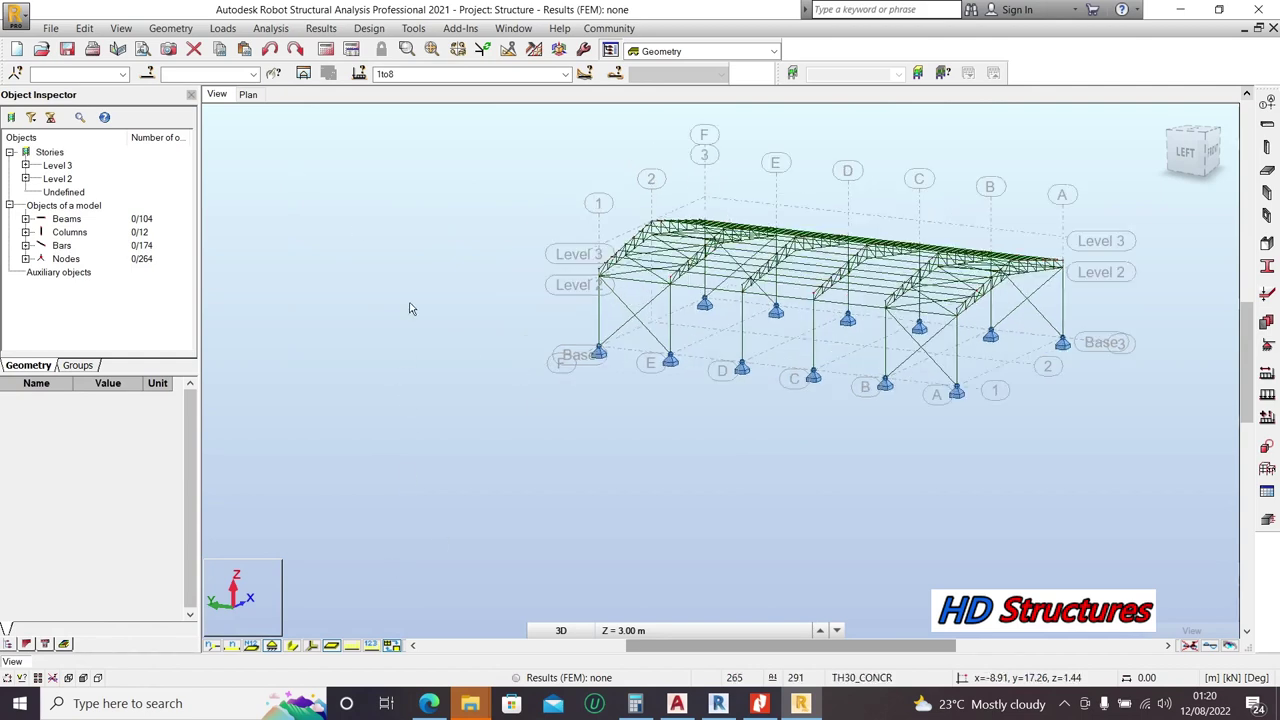
left_click(293, 646)
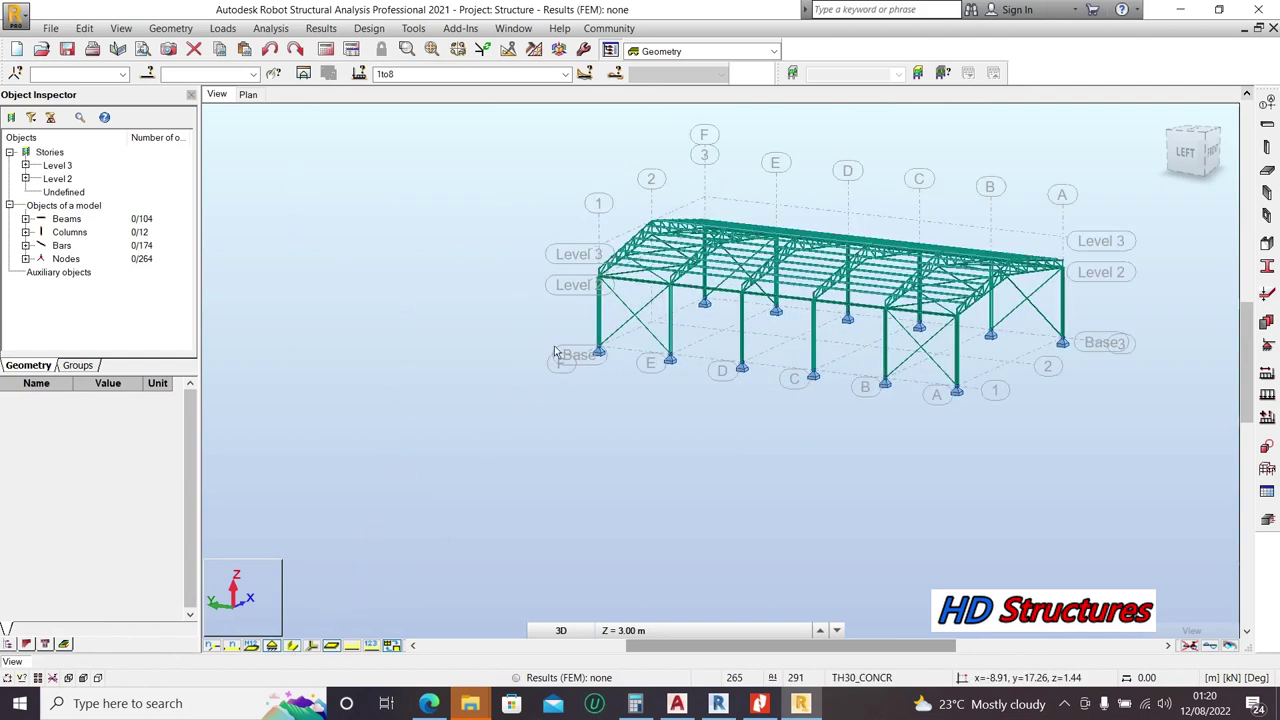
left_click(211, 647)
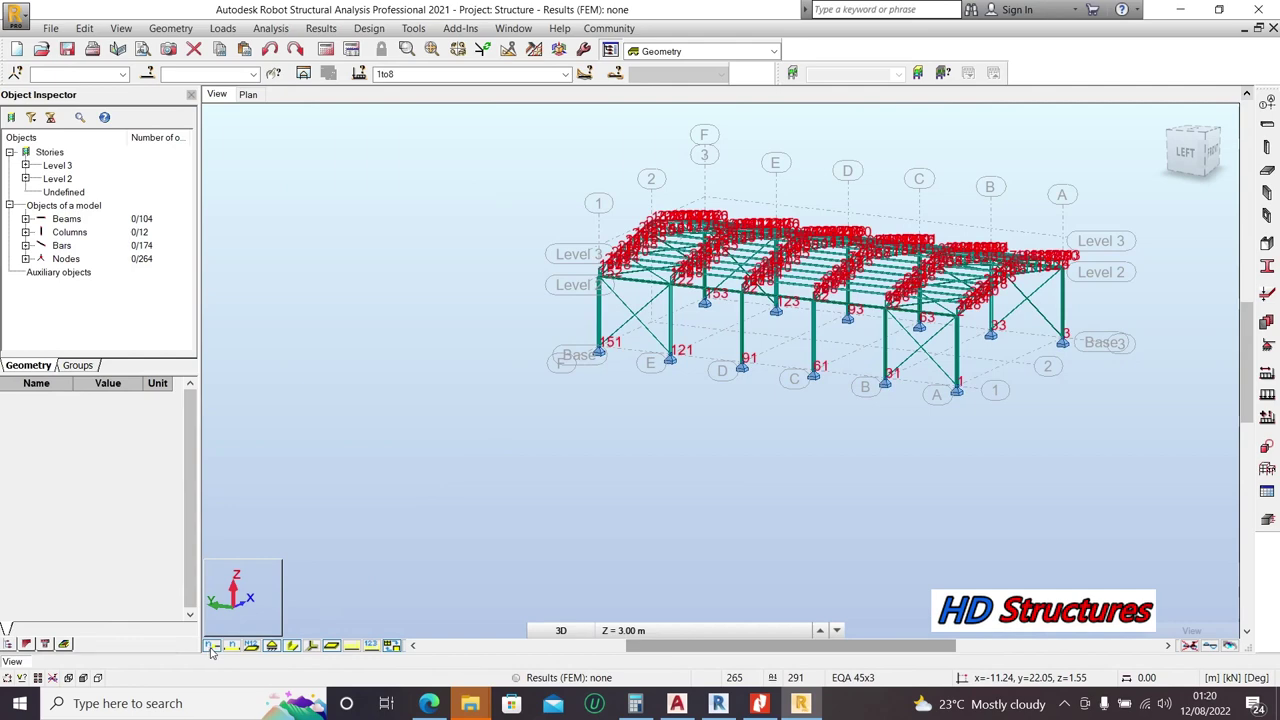
right_click(988, 212)
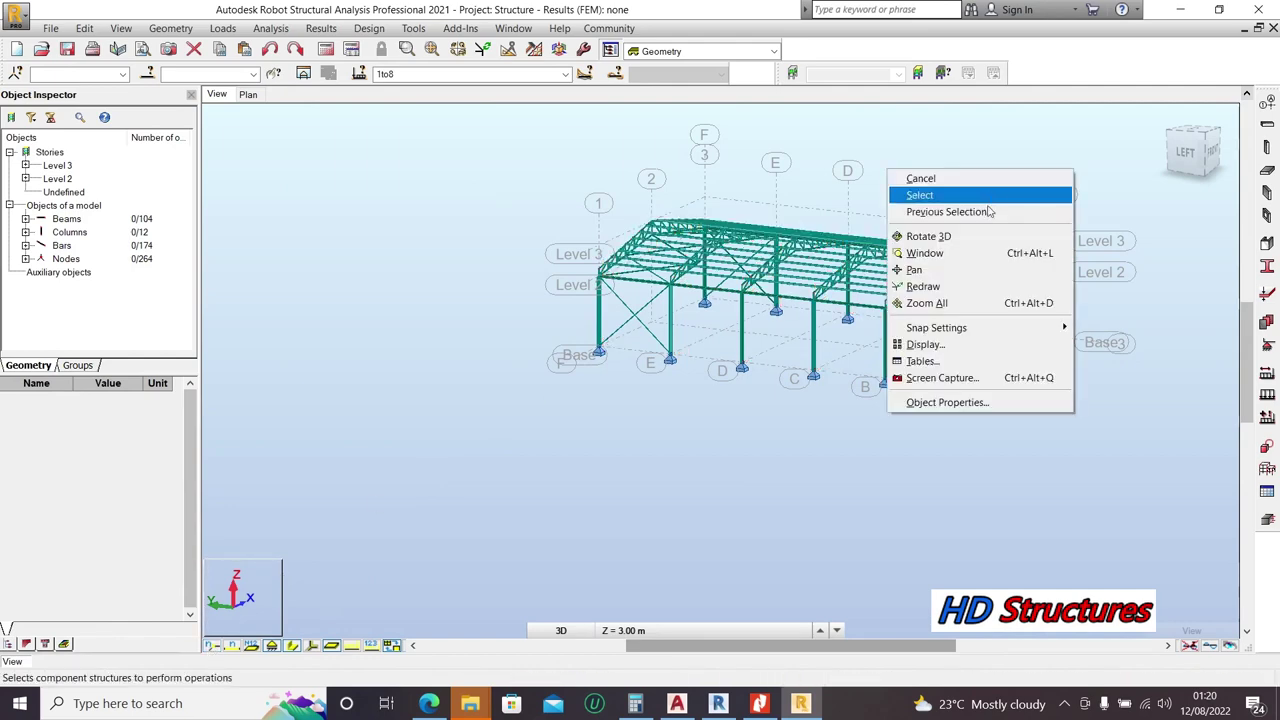
left_click(952, 236)
left_click_drag(943, 249, 903, 466)
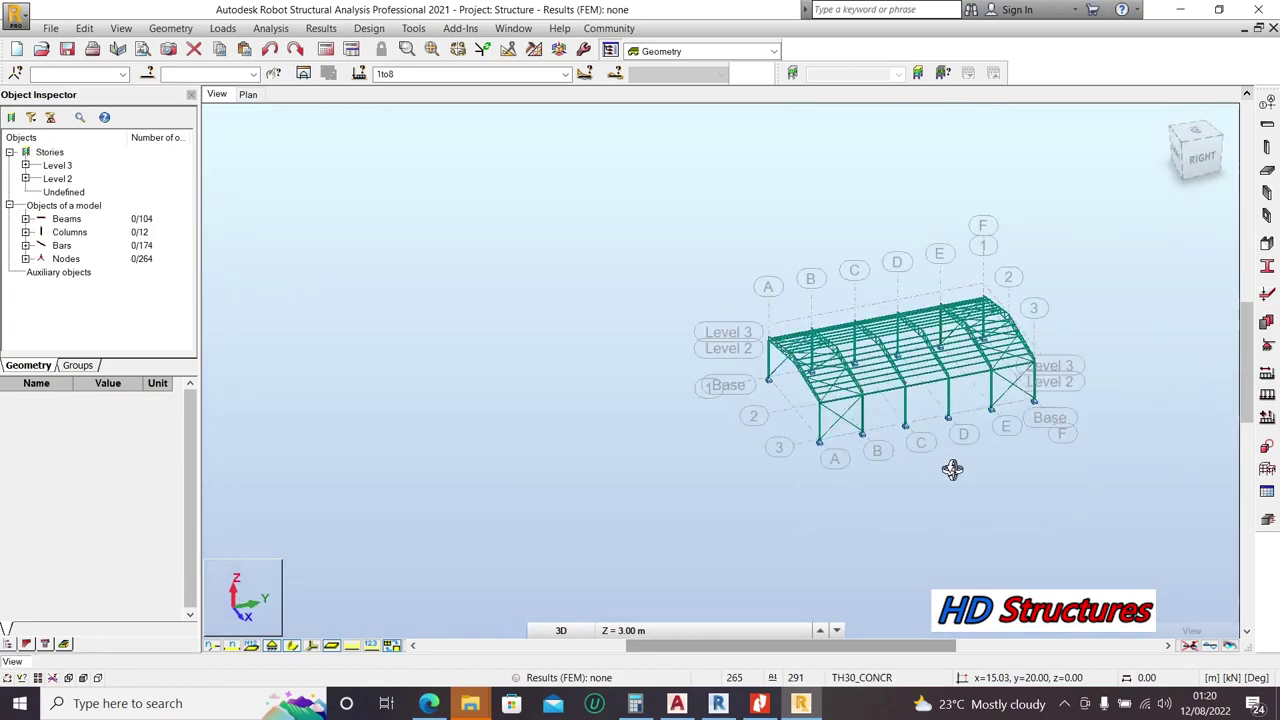
Step: Orbit and zoom around the braced frame, reviewing it from top-front, front and low oblique angles
scroll(818, 391, "up", 5)
left_click_drag(849, 414, 983, 270)
scroll(1100, 303, "down", 5)
left_click_drag(1100, 303, 860, 300)
scroll(771, 323, "down", 3)
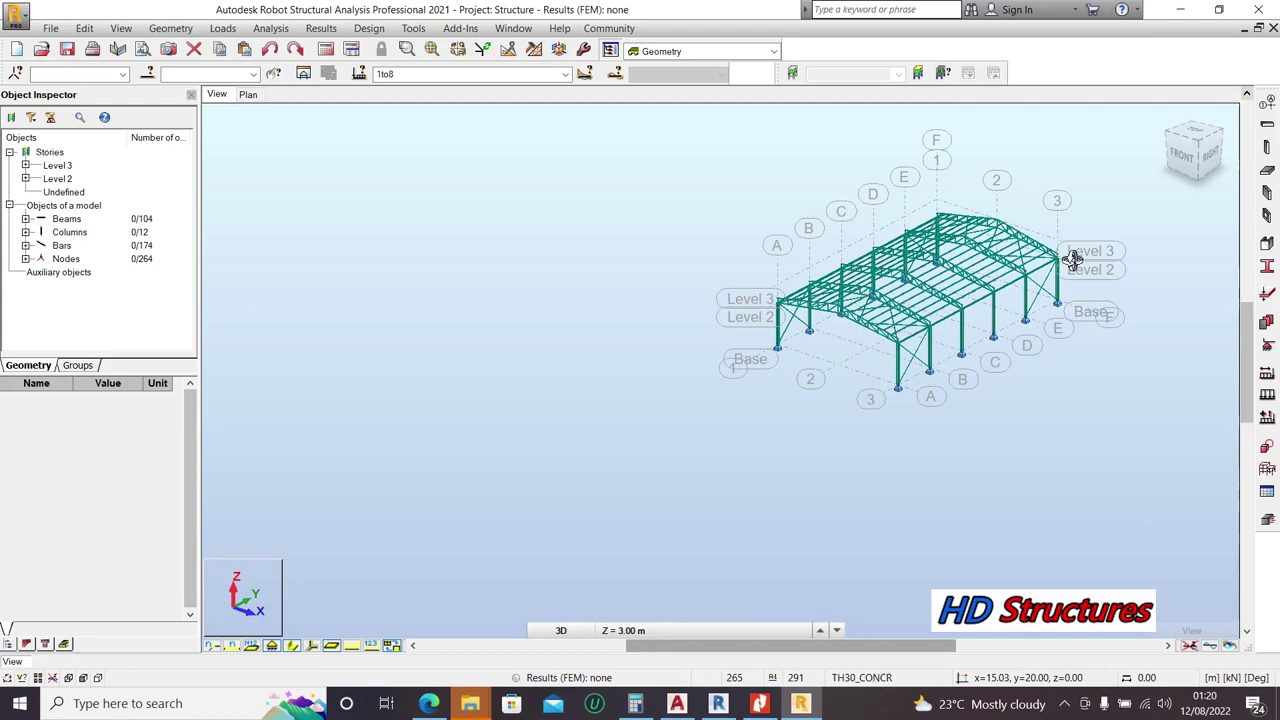
scroll(1072, 259, "up", 5)
scroll(780, 257, "down", 3)
scroll(691, 340, "down", 2)
middle_click_drag(691, 340, 634, 348)
middle_click_drag(407, 316, 609, 272, "shift")
scroll(580, 300, "up", 3)
middle_click_drag(554, 334, 457, 343, "shift")
scroll(470, 330, "down", 3)
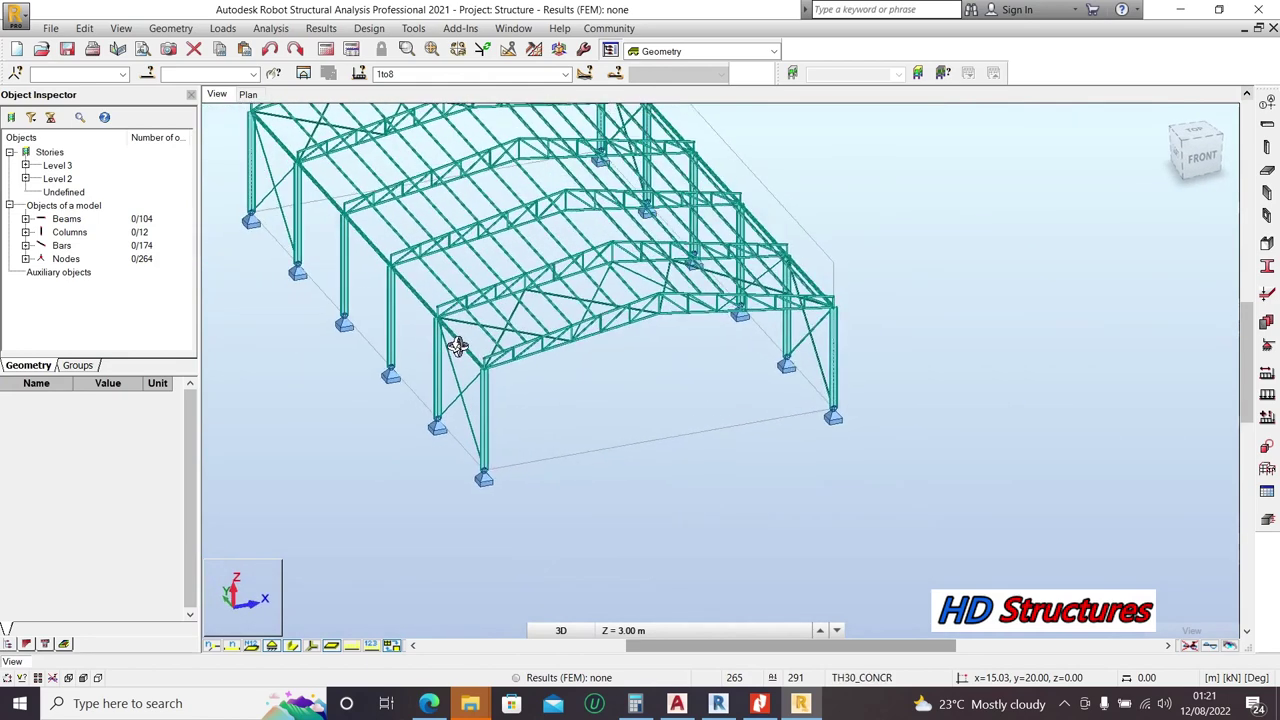
Step: Open the Claddings definition dialog and display members as thin lines
left_click(84, 28)
mouse_move(171, 29)
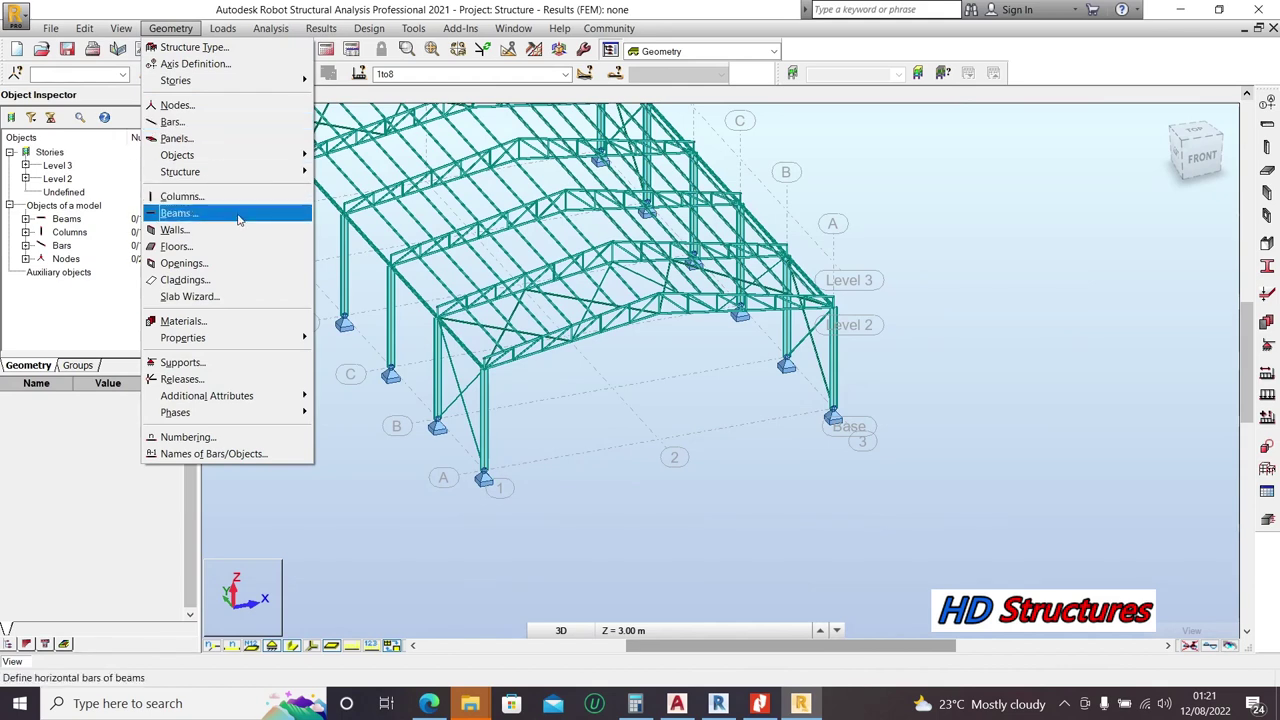
left_click(218, 283)
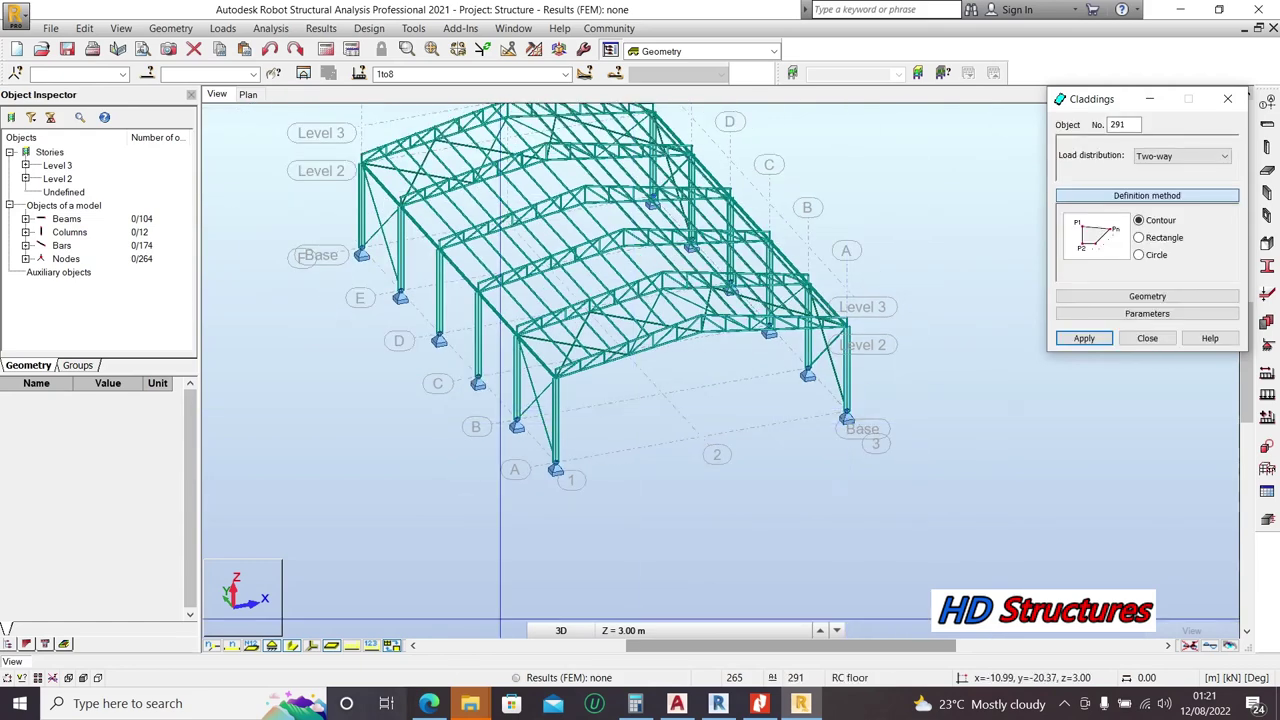
left_click(291, 646)
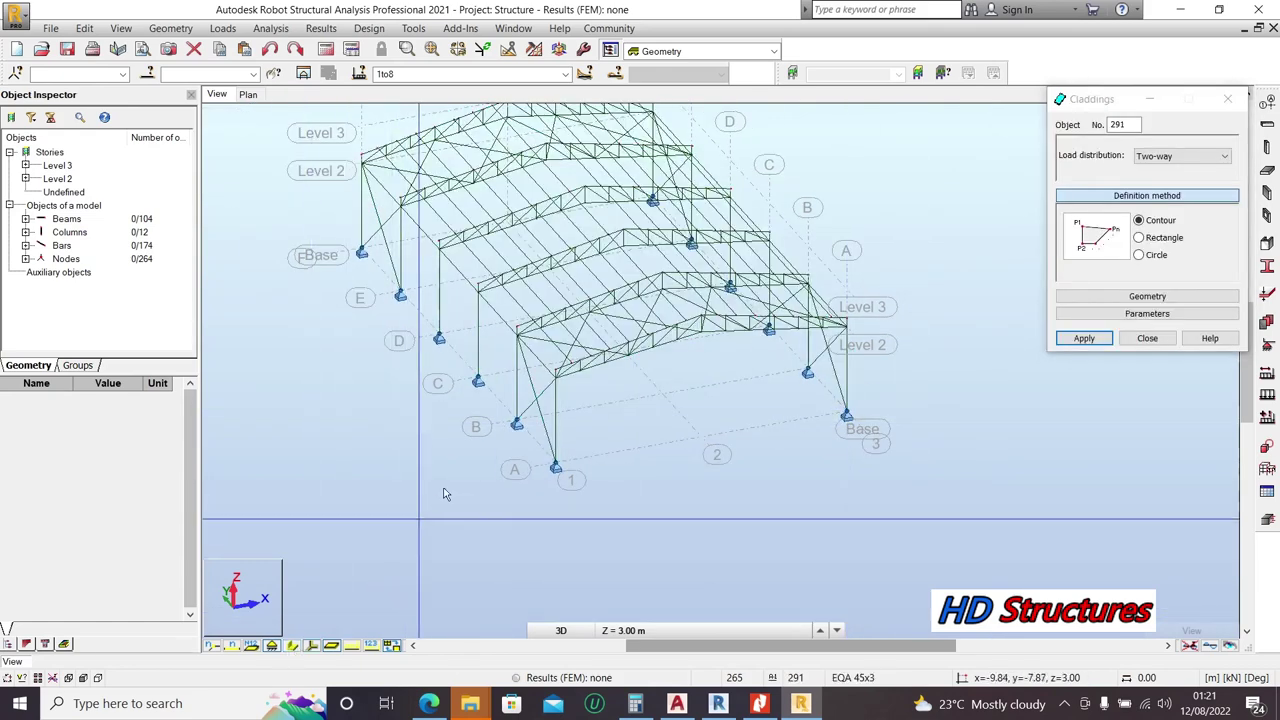
Step: Pick the side wall's corner nodes from grid A to E to create two-way rectangle cladding 291
left_click(1150, 244)
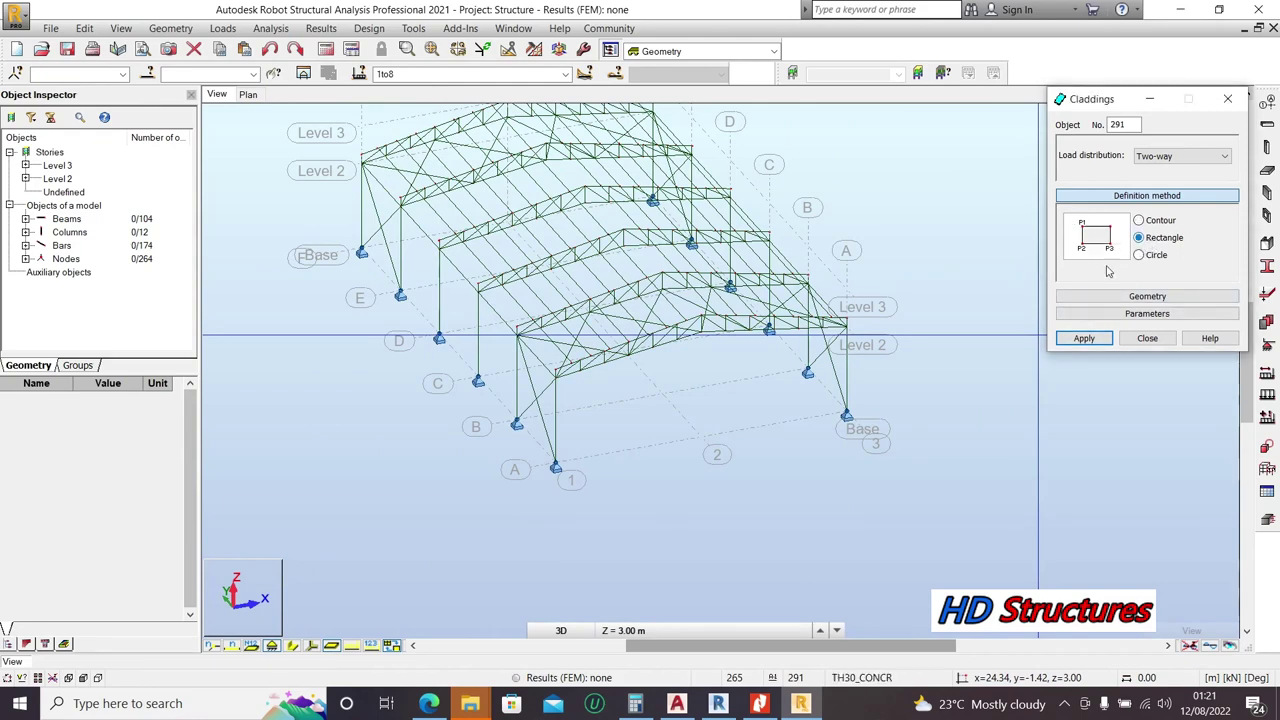
scroll(461, 195, "up", 5)
scroll(461, 195, "up", 4)
scroll(510, 187, "up", 4)
scroll(460, 250, "down", 6)
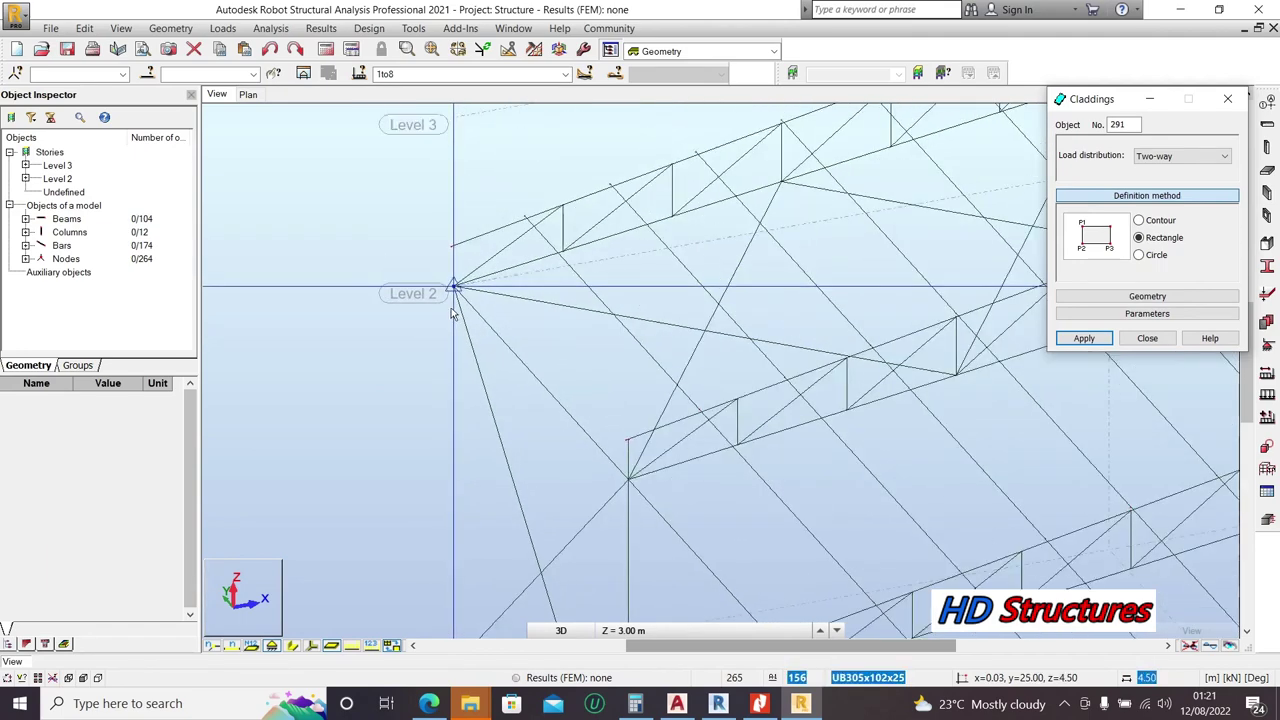
scroll(452, 316, "down", 3)
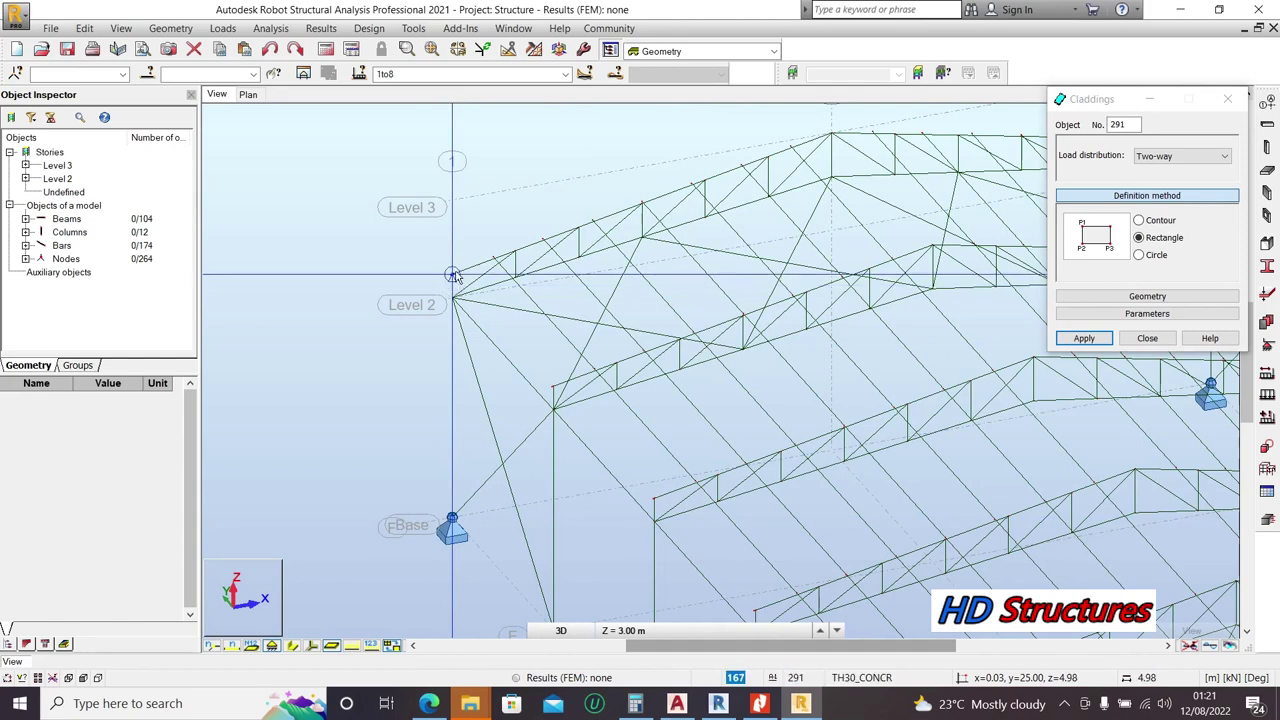
scroll(382, 229, "down", 4)
middle_click_drag(420, 280, 560, 410, "shift")
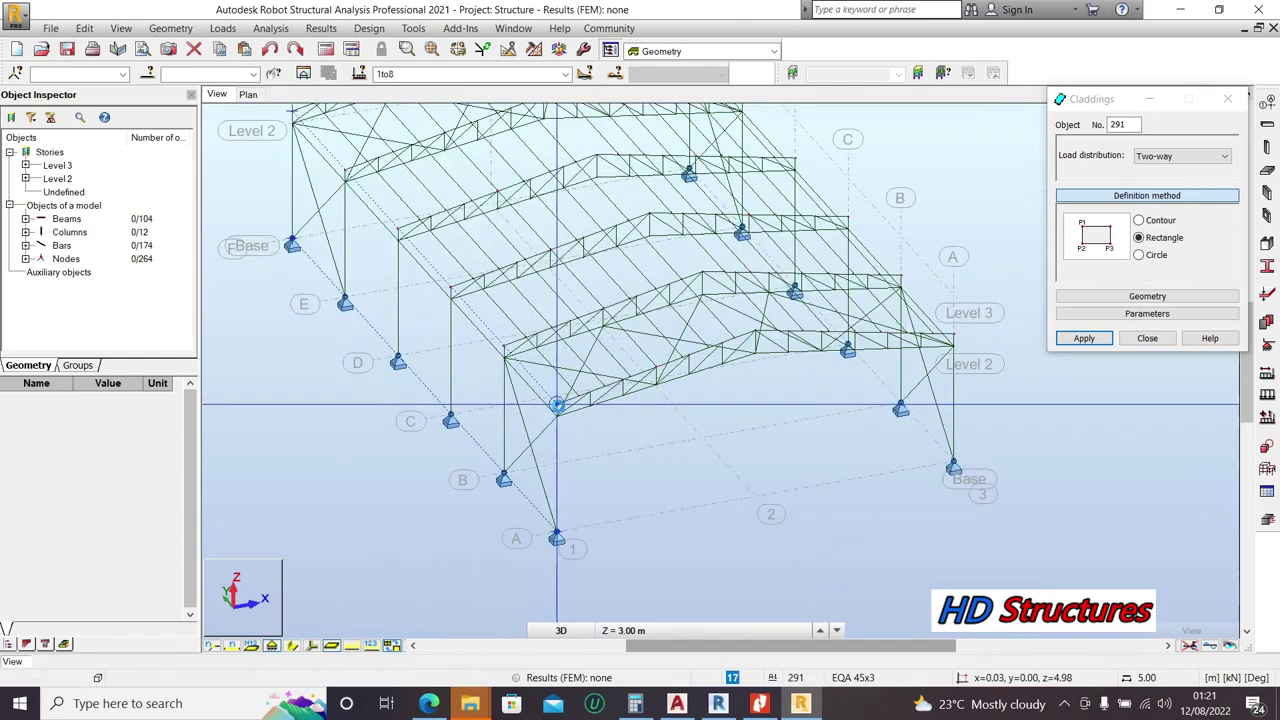
left_click(557, 405)
Step: Create the rectangle cladding over the first roof slope from its corner nodes
scroll(604, 413, "down", 2)
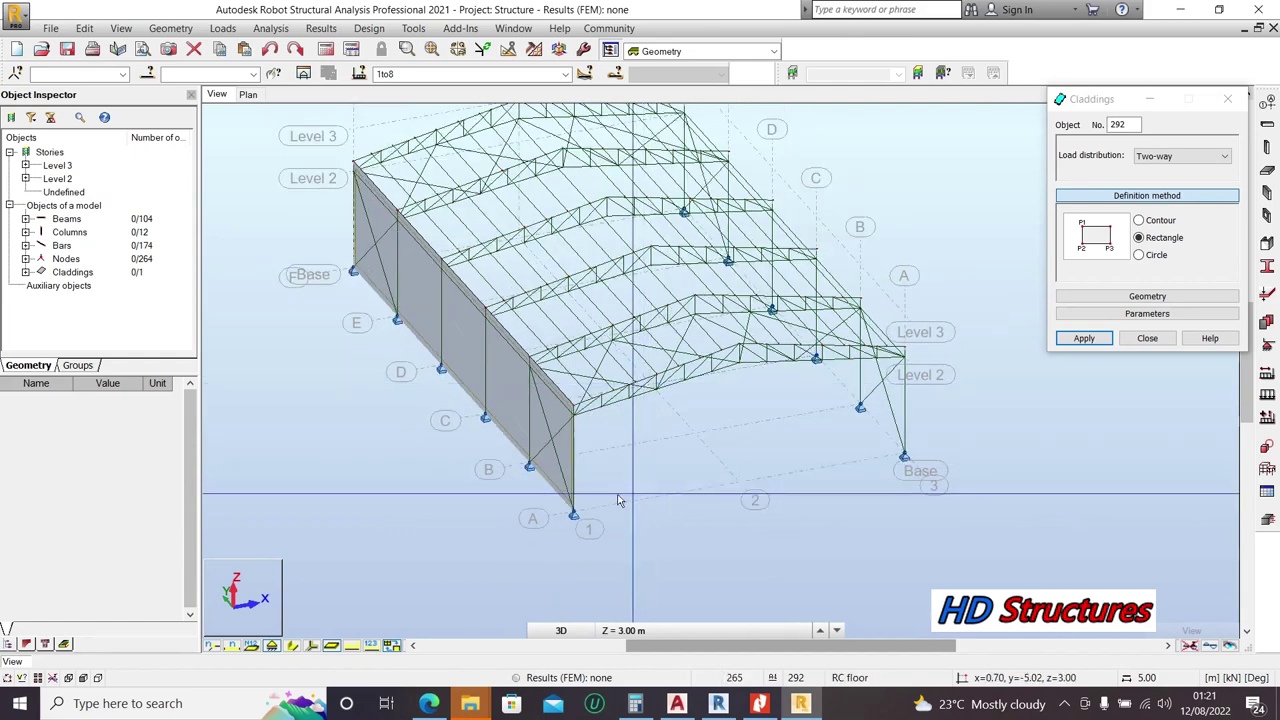
scroll(612, 461, "up", 3)
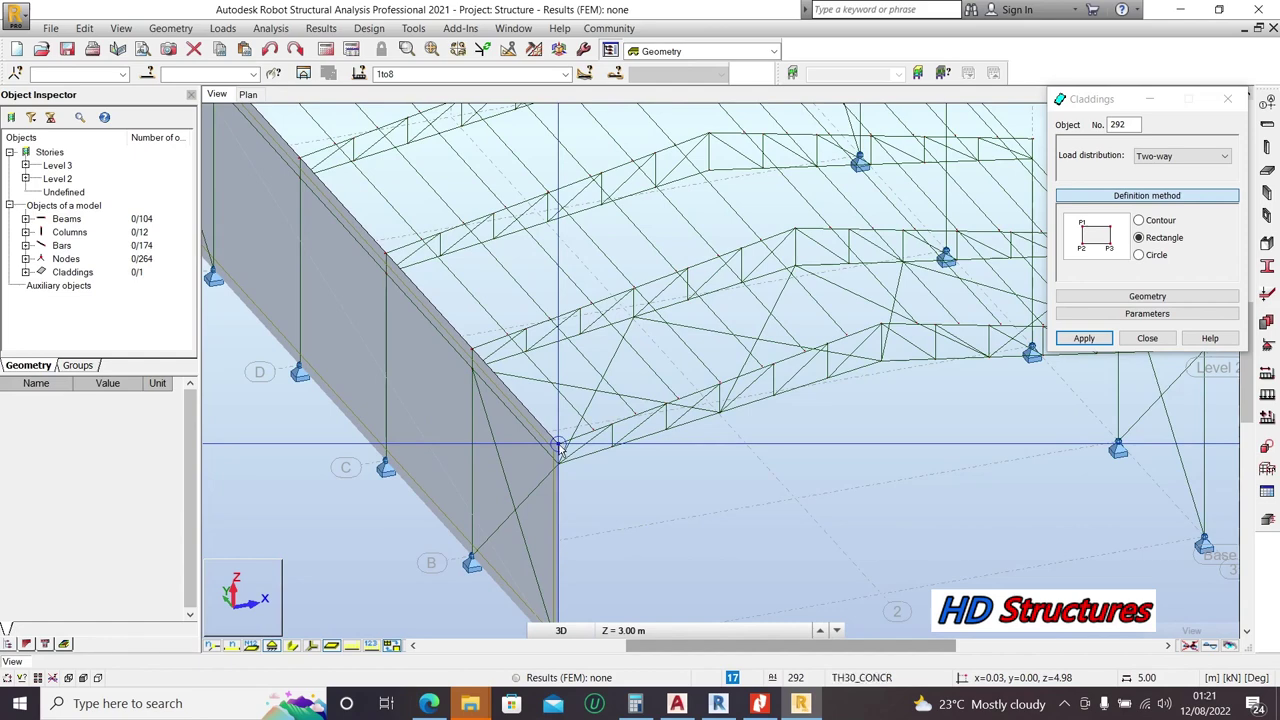
scroll(560, 450, "down", 4)
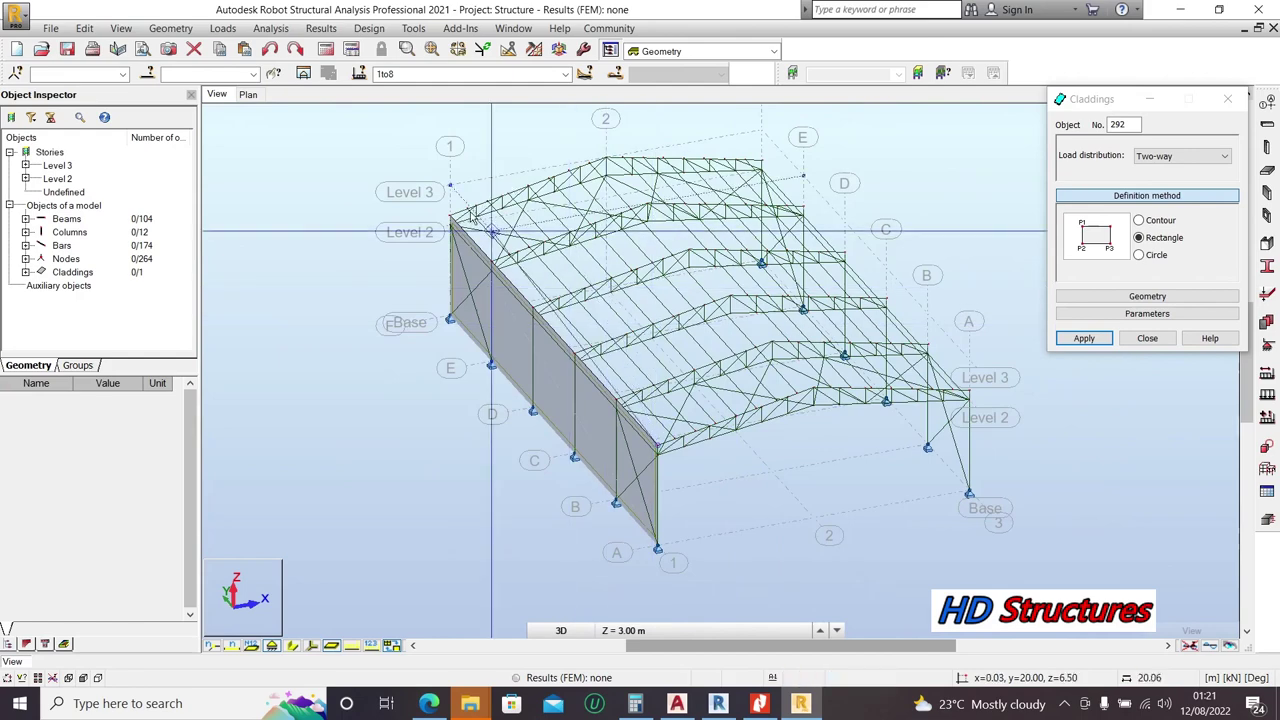
scroll(476, 216, "up", 3)
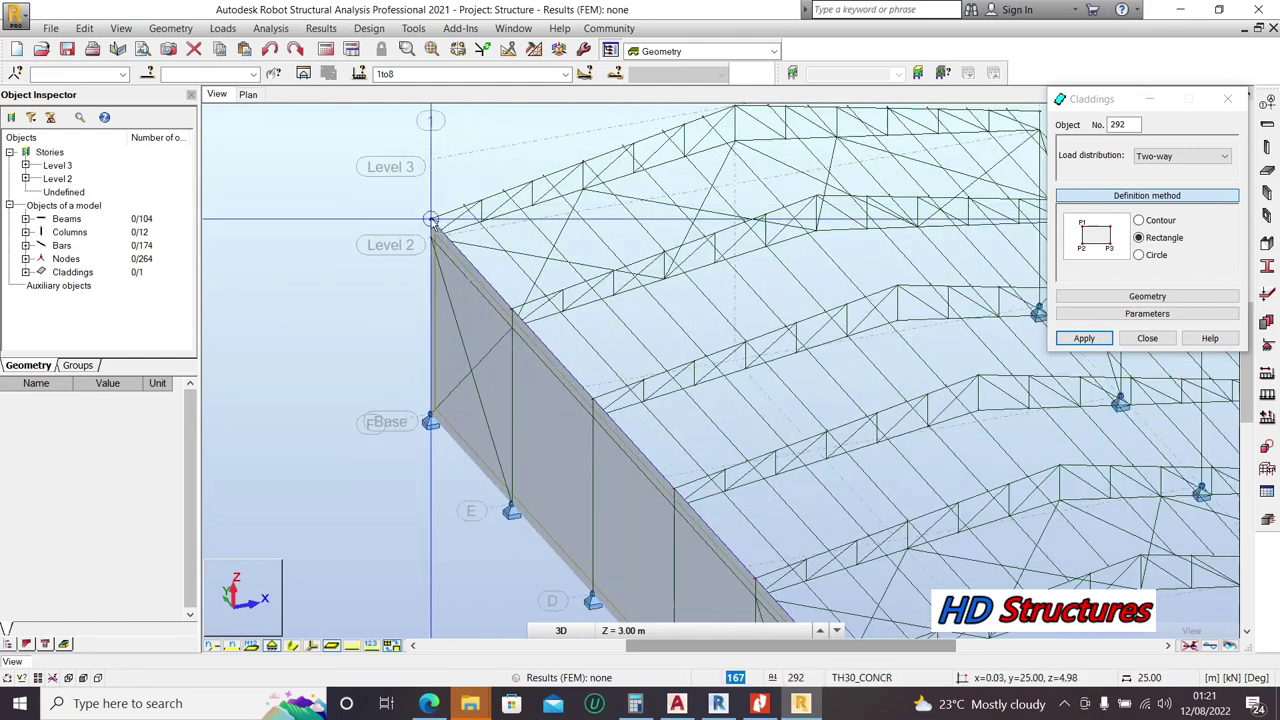
scroll(430, 218, "down", 4)
scroll(578, 185, "up", 5)
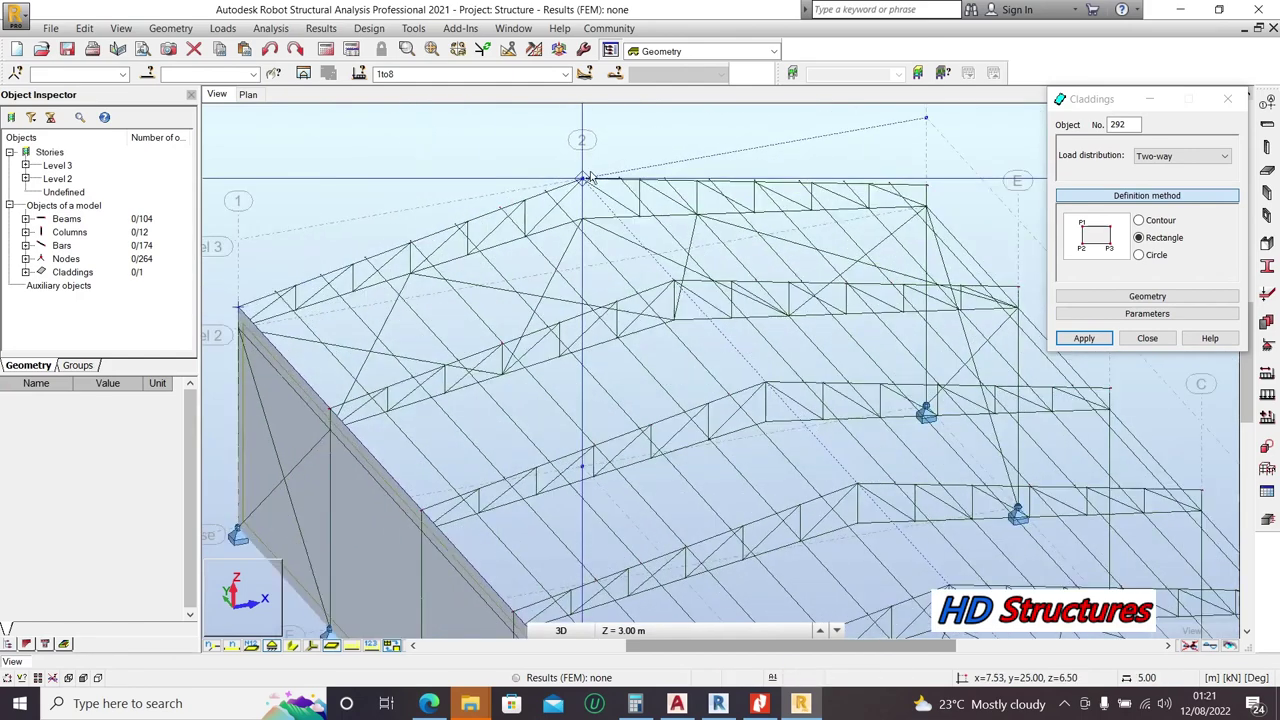
left_click(578, 185)
Step: Create the rectangle cladding over the second roof slope from its corner nodes
scroll(737, 402, "down", 5)
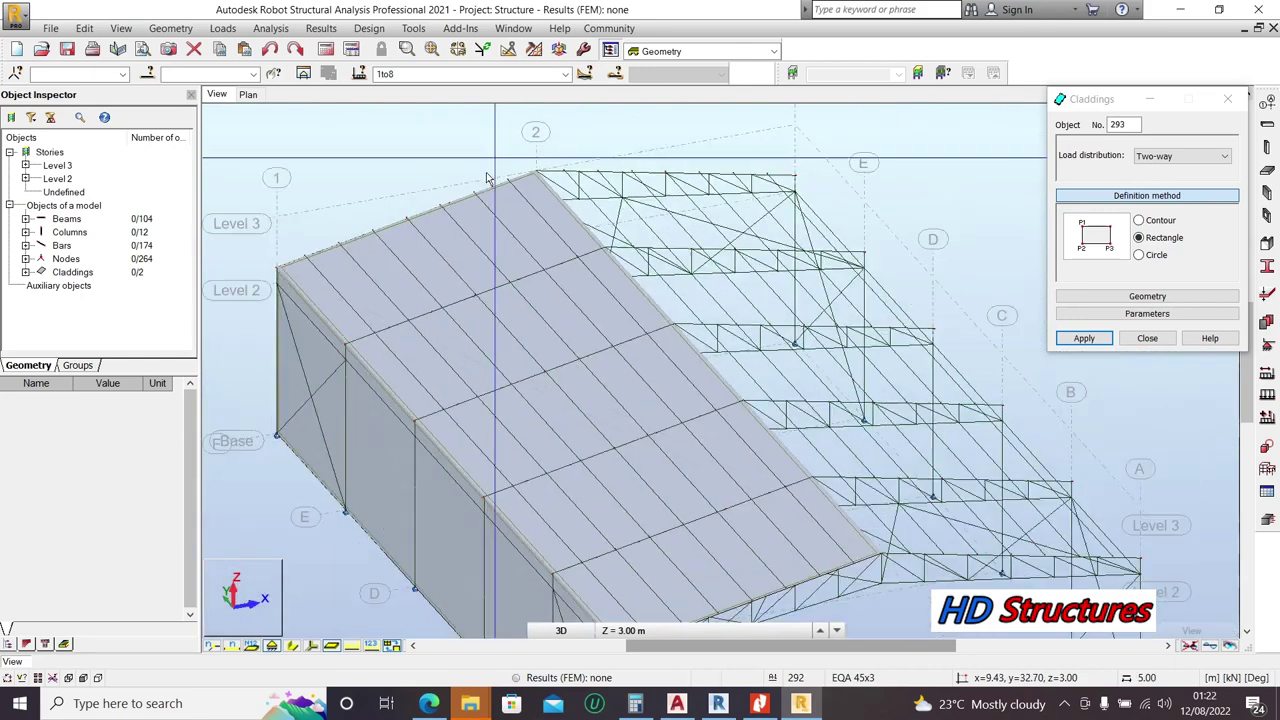
scroll(737, 402, "up", 6)
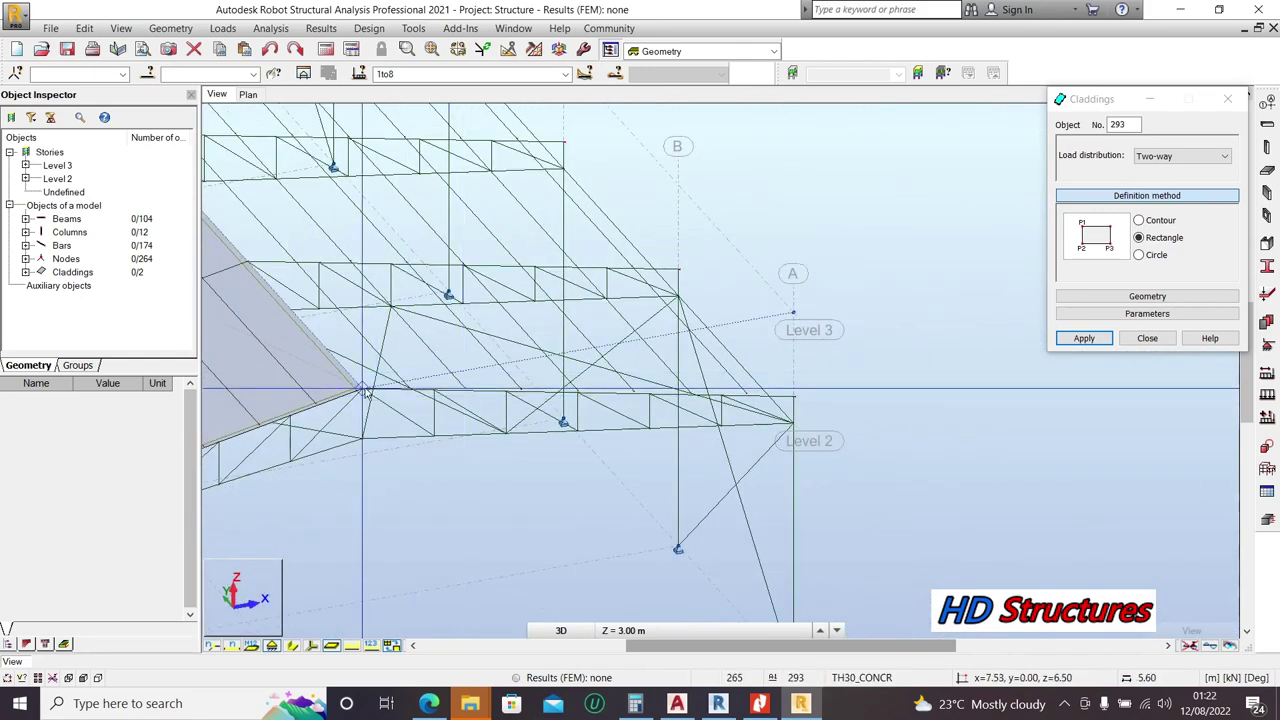
scroll(795, 405, "up", 5)
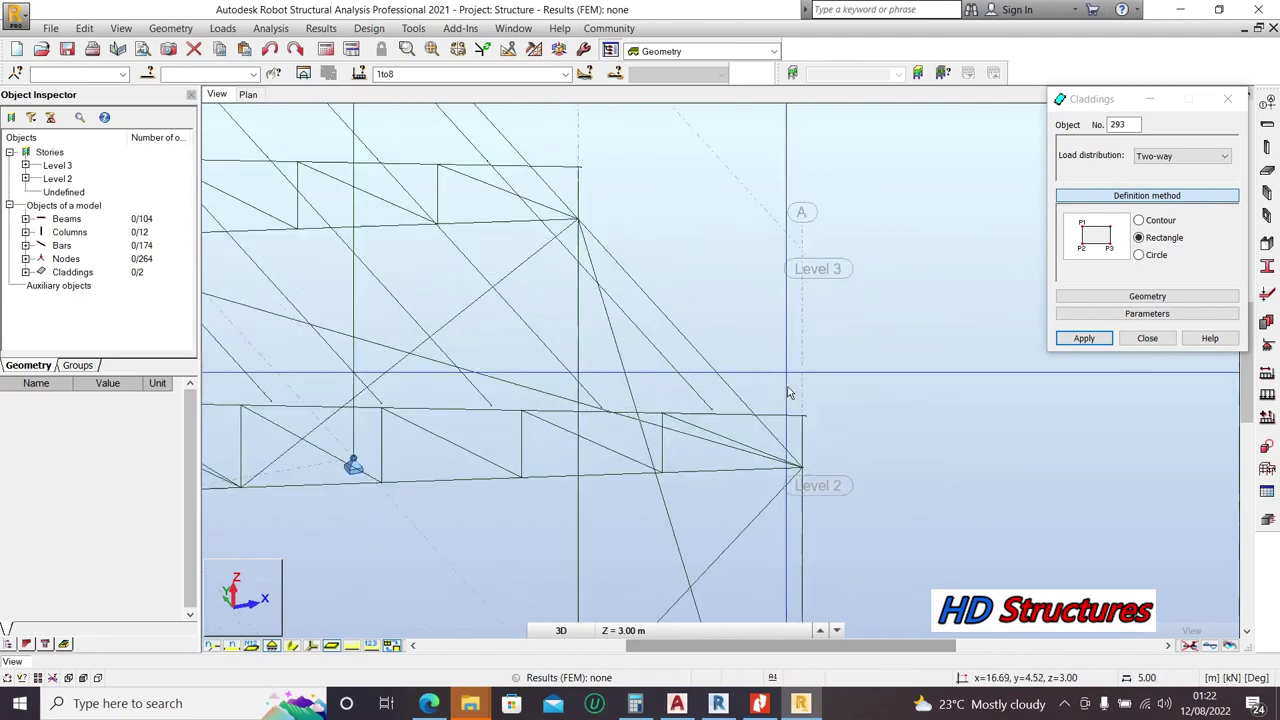
scroll(800, 415, "down", 1)
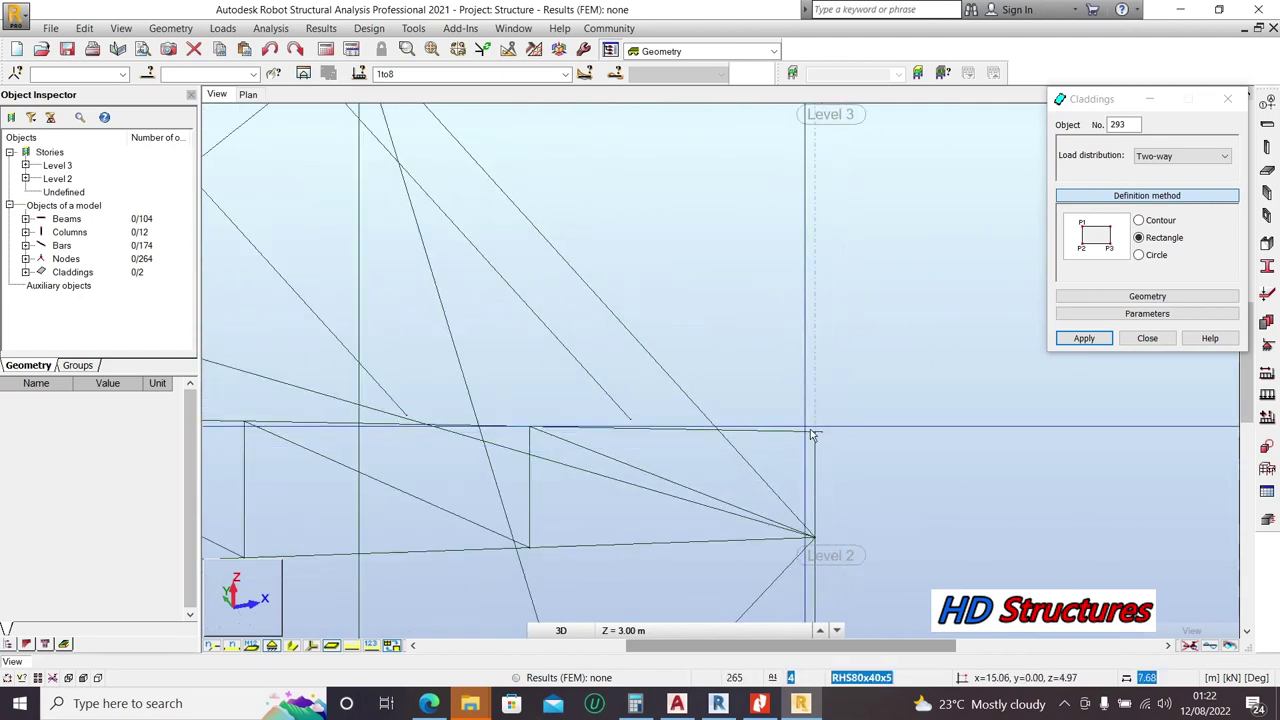
scroll(845, 465, "down", 8)
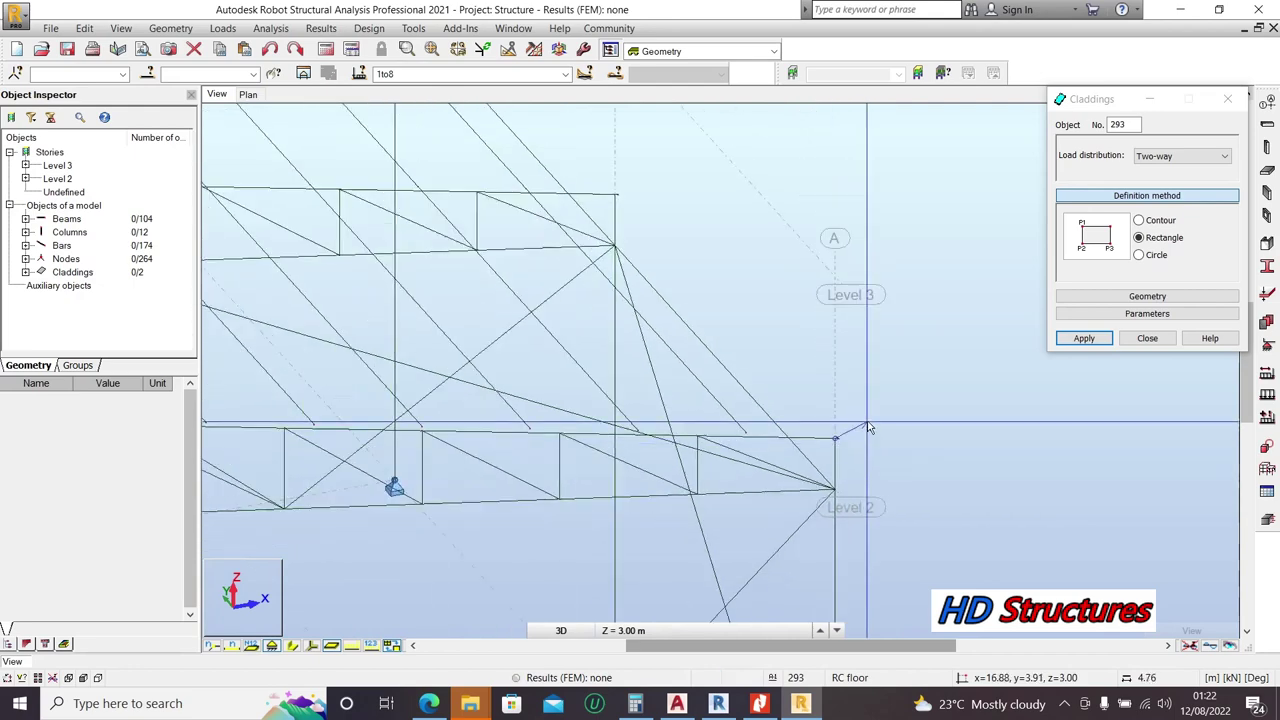
scroll(590, 150, "up", 8)
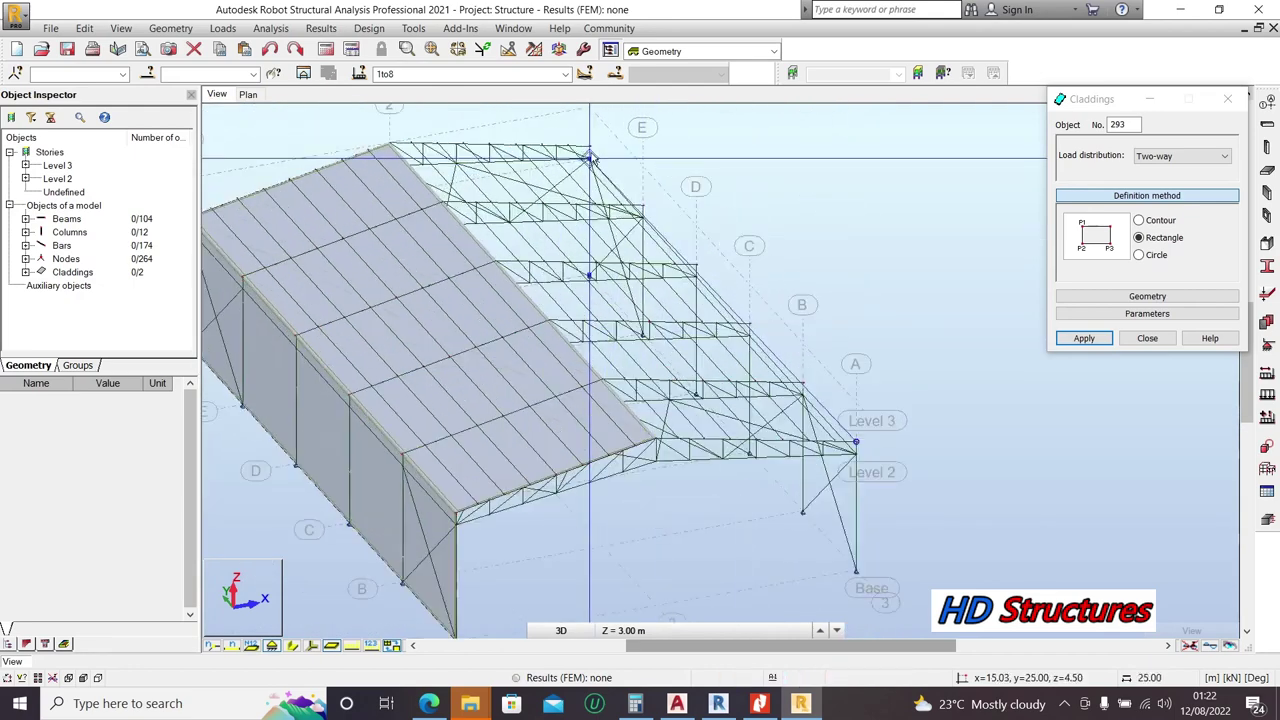
scroll(580, 158, "up", 3)
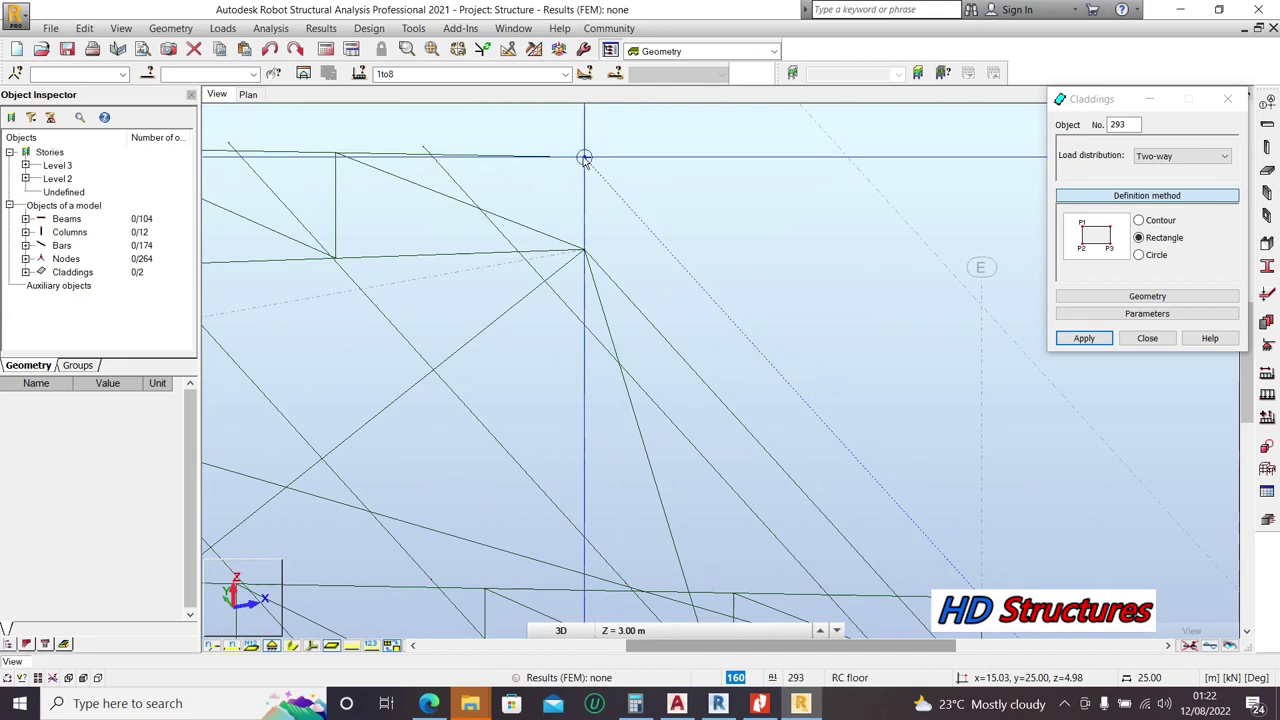
scroll(585, 158, "down", 6)
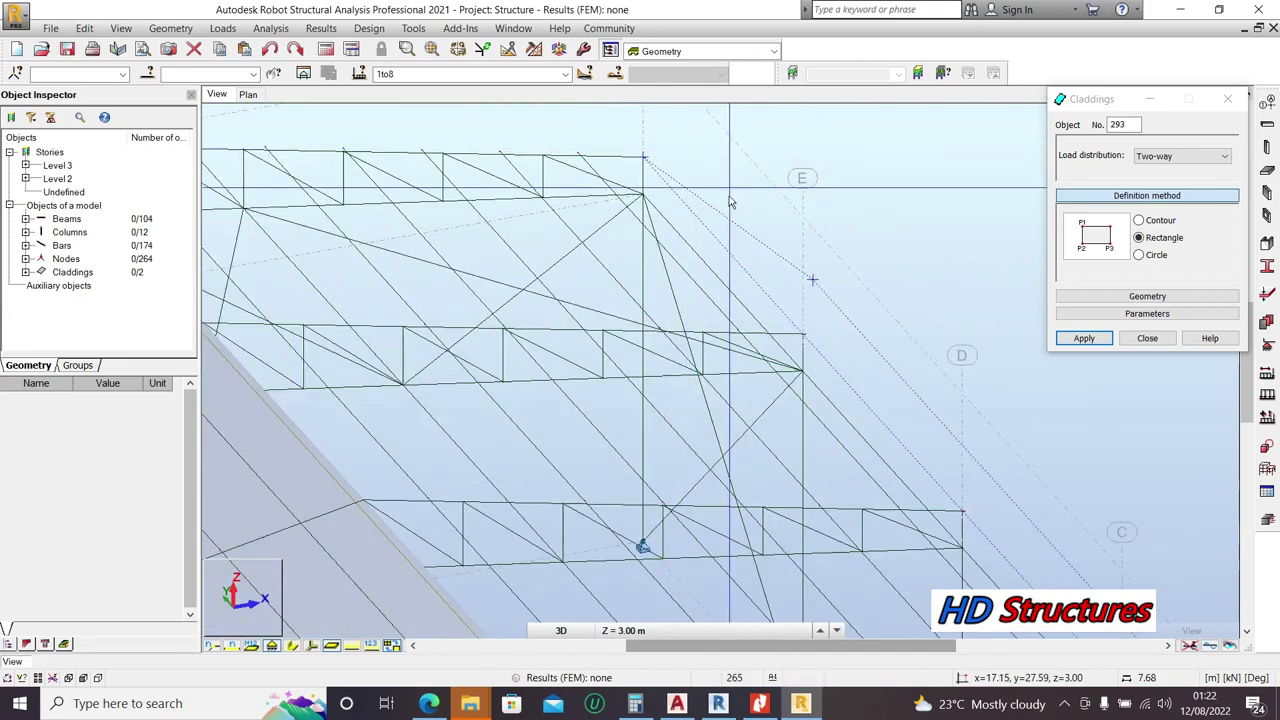
scroll(449, 216, "up", 6)
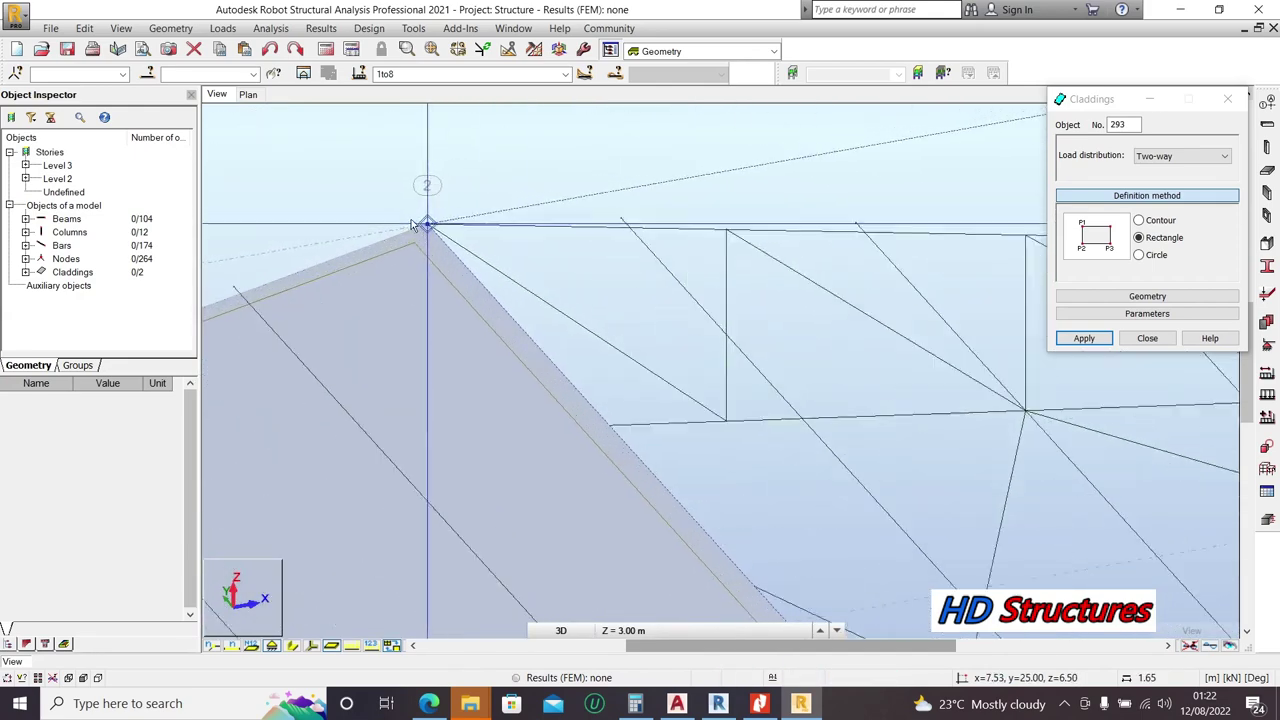
left_click(437, 228)
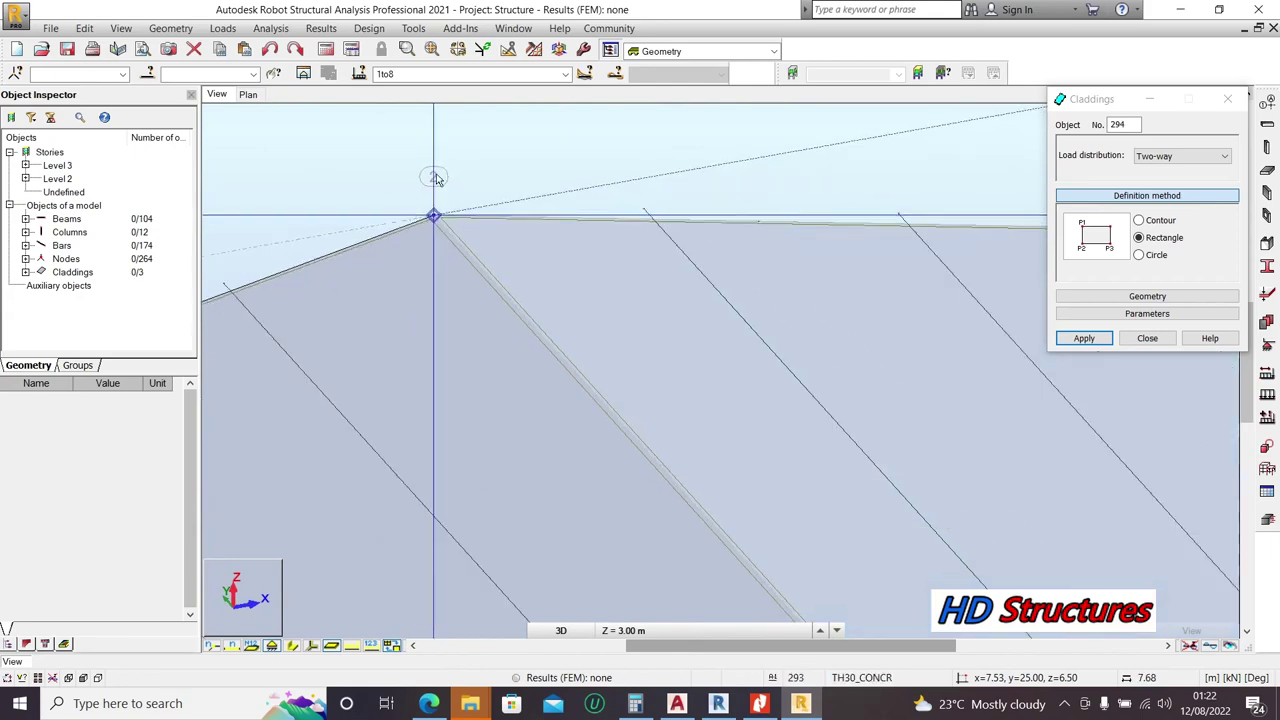
Step: Switch the cladding definition method to Contour
scroll(434, 131, "up", 3)
scroll(485, 136, "down", 5)
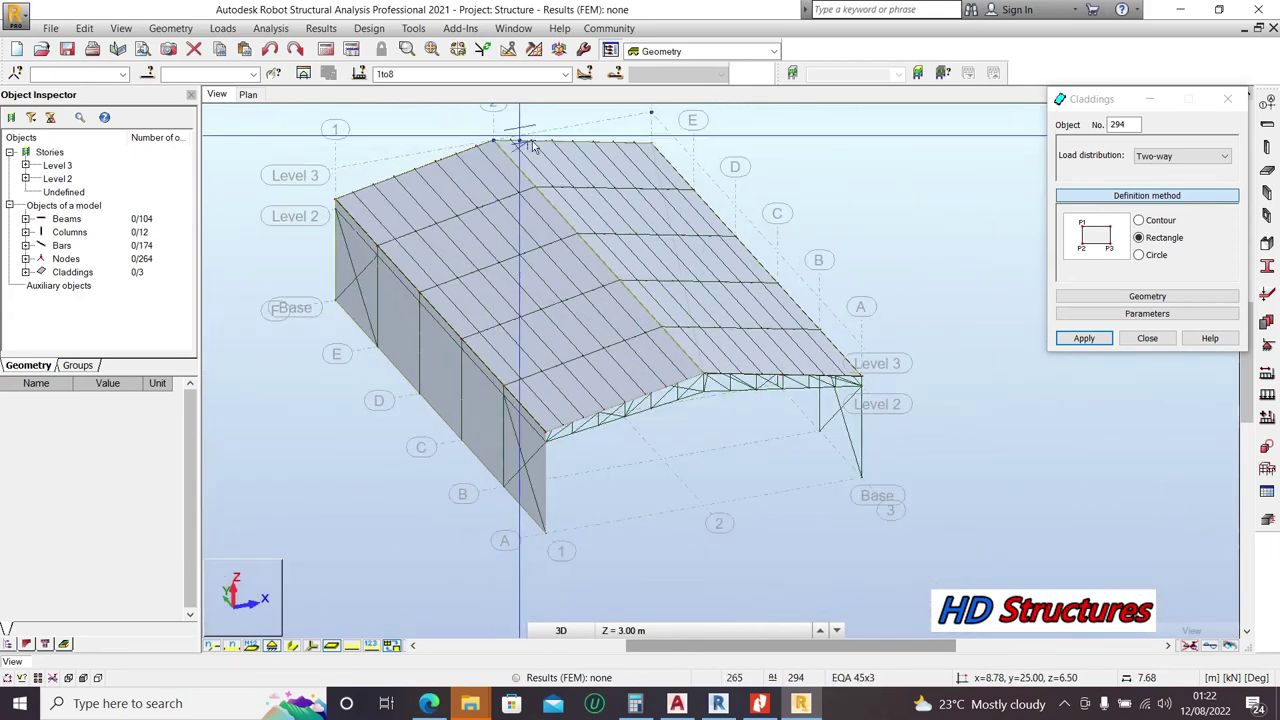
scroll(608, 523, "up", 3)
scroll(614, 471, "down", 3)
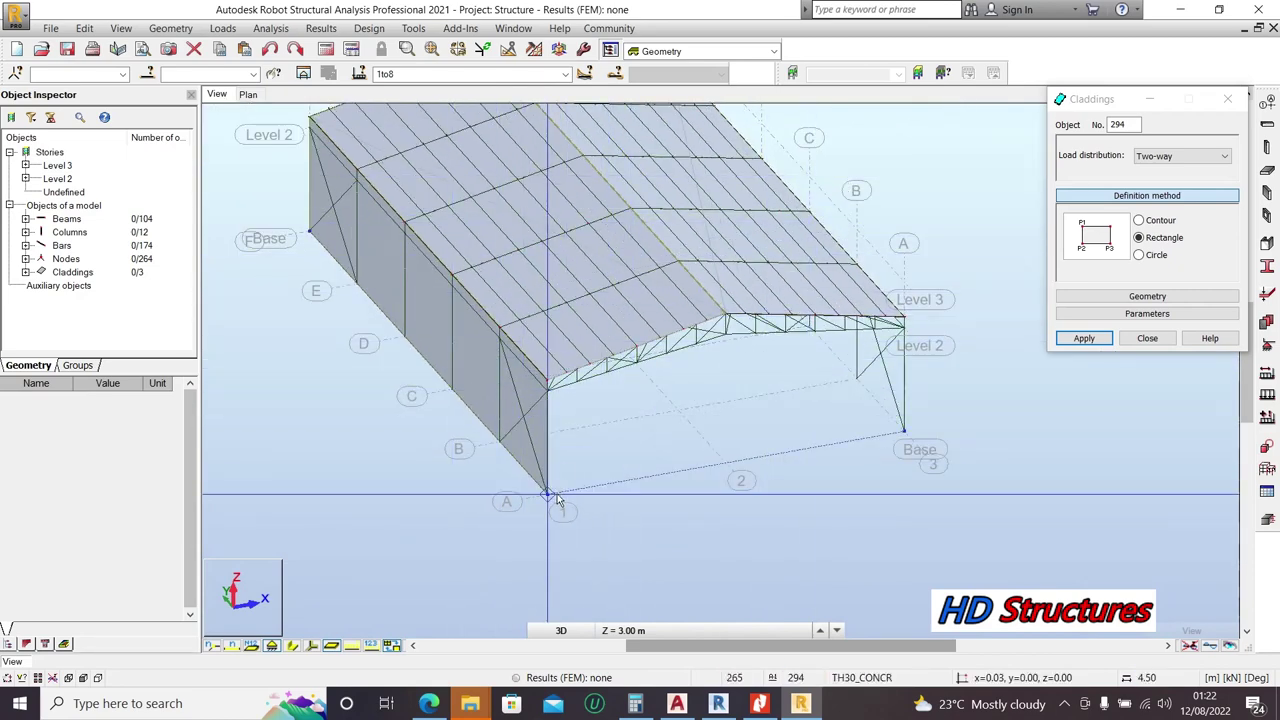
left_click(1140, 221)
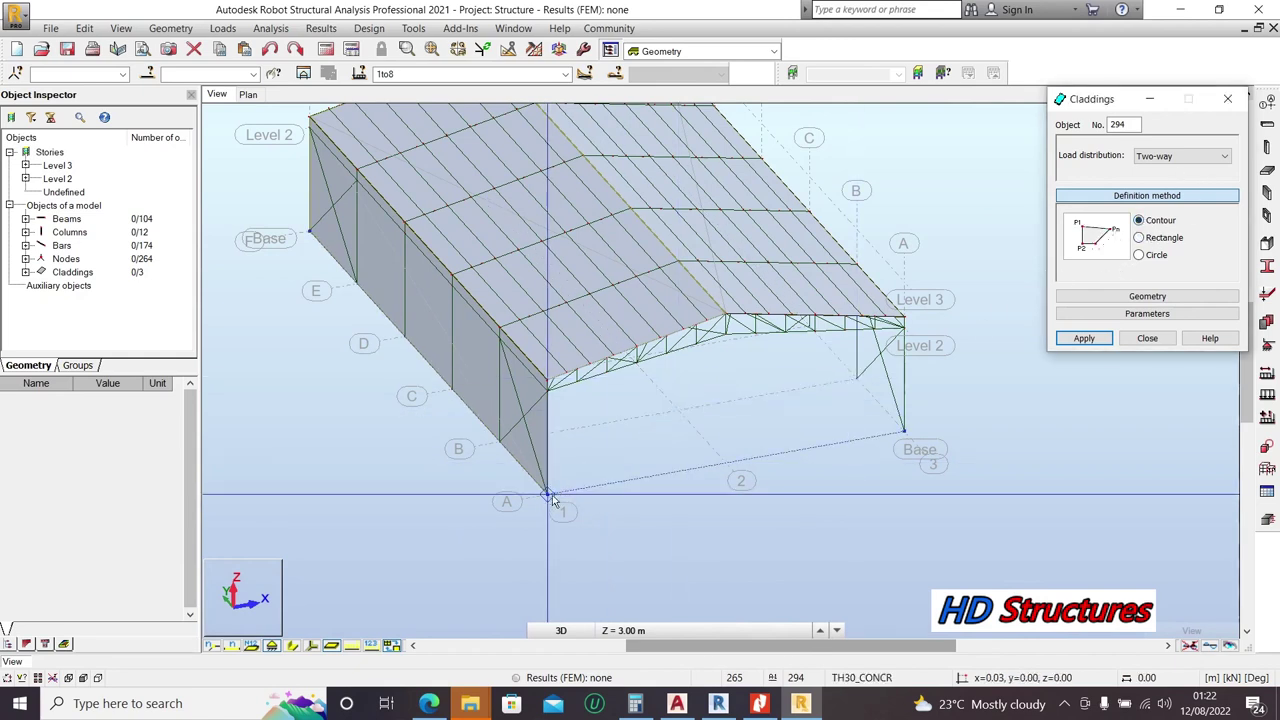
Step: Outline the grid A gable wall through its base, eave and ridge nodes, closing at node A/1
scroll(550, 480, "up", 5)
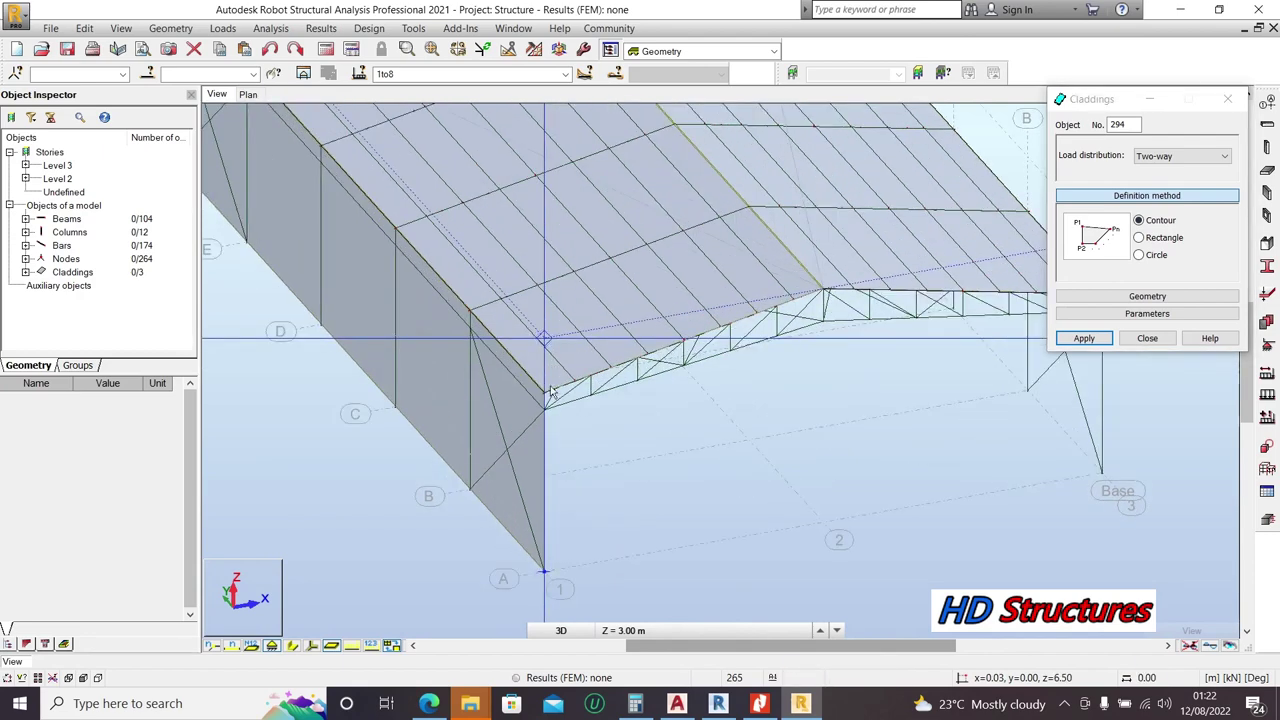
scroll(545, 410, "up", 3)
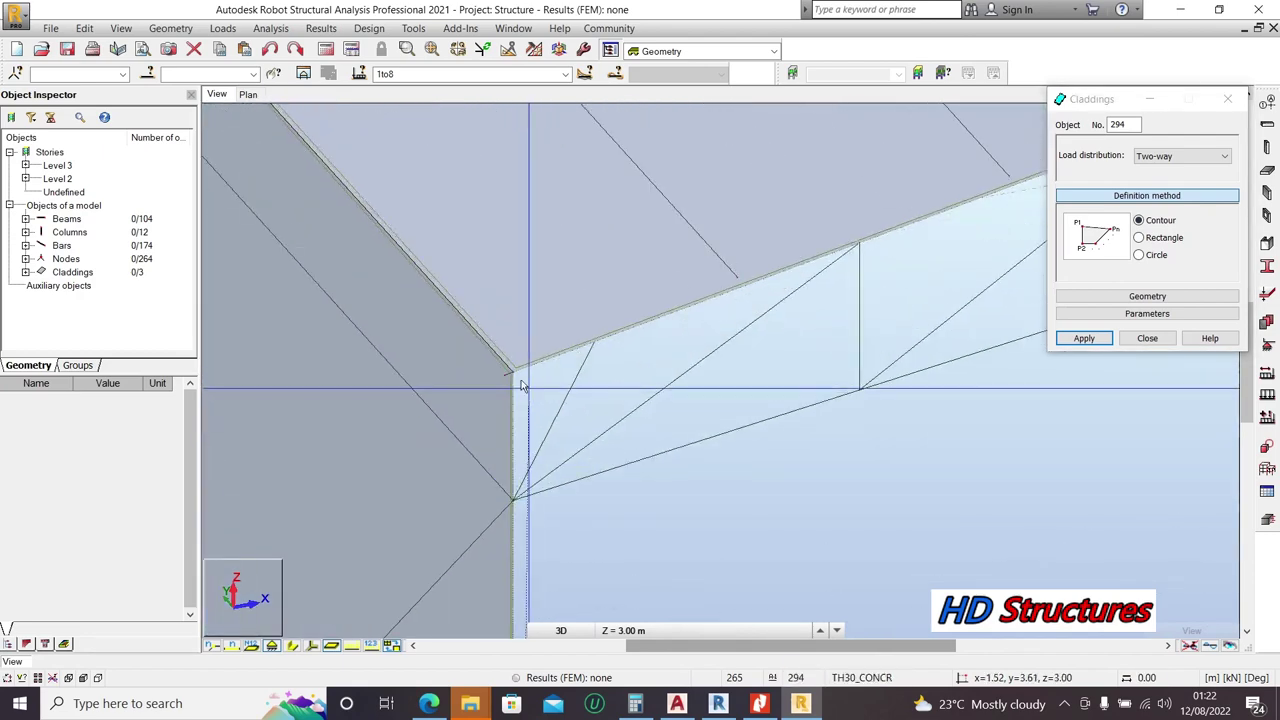
scroll(512, 375, "down", 6)
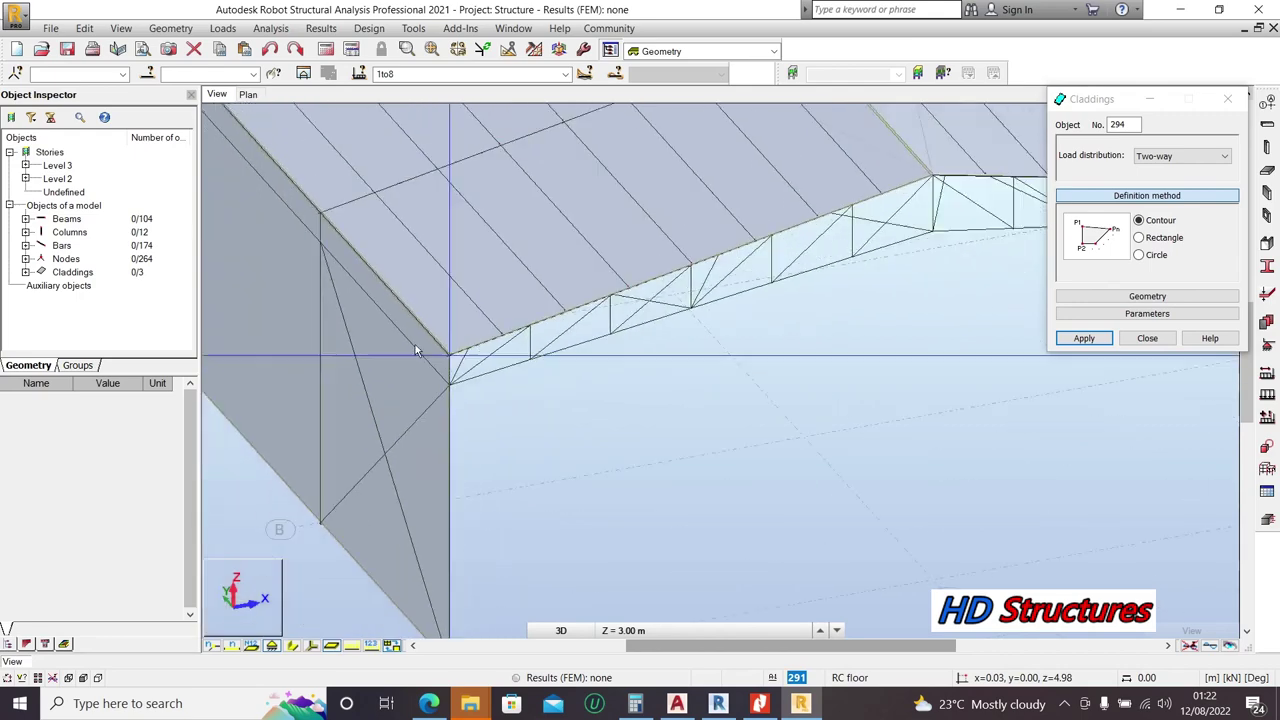
scroll(775, 260, "up", 4)
scroll(783, 221, "up", 2)
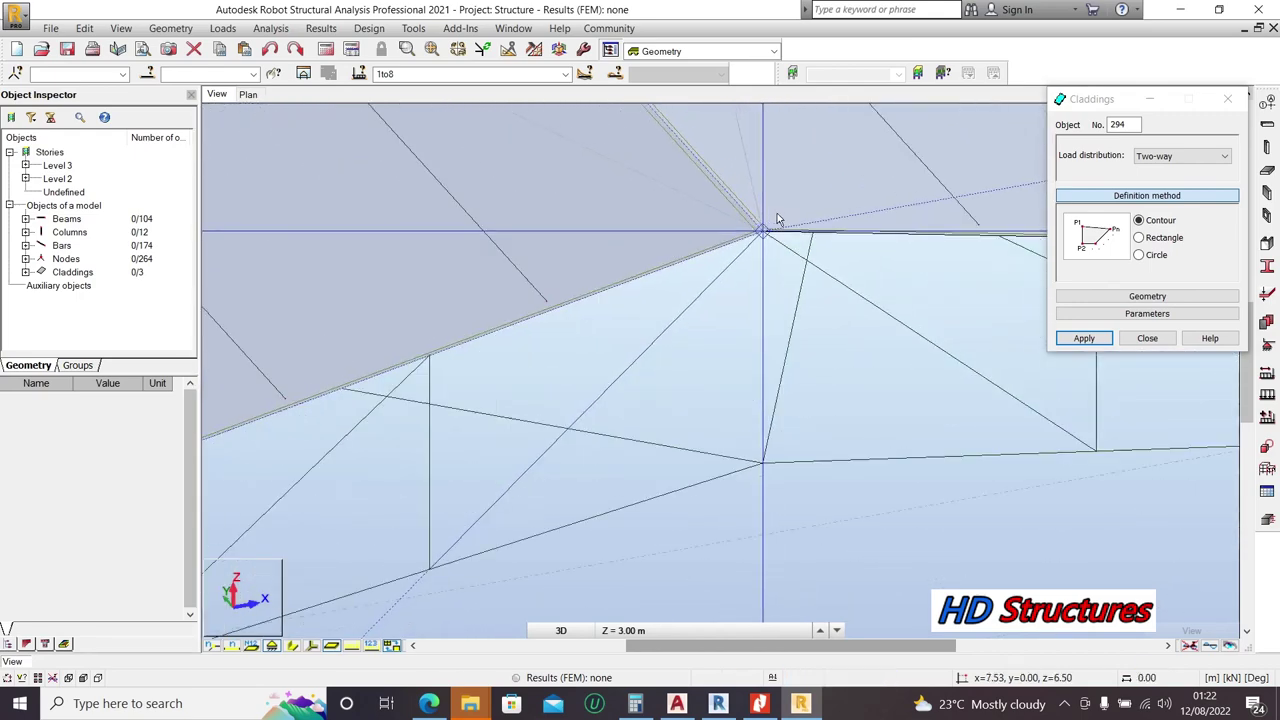
scroll(706, 231, "down", 6)
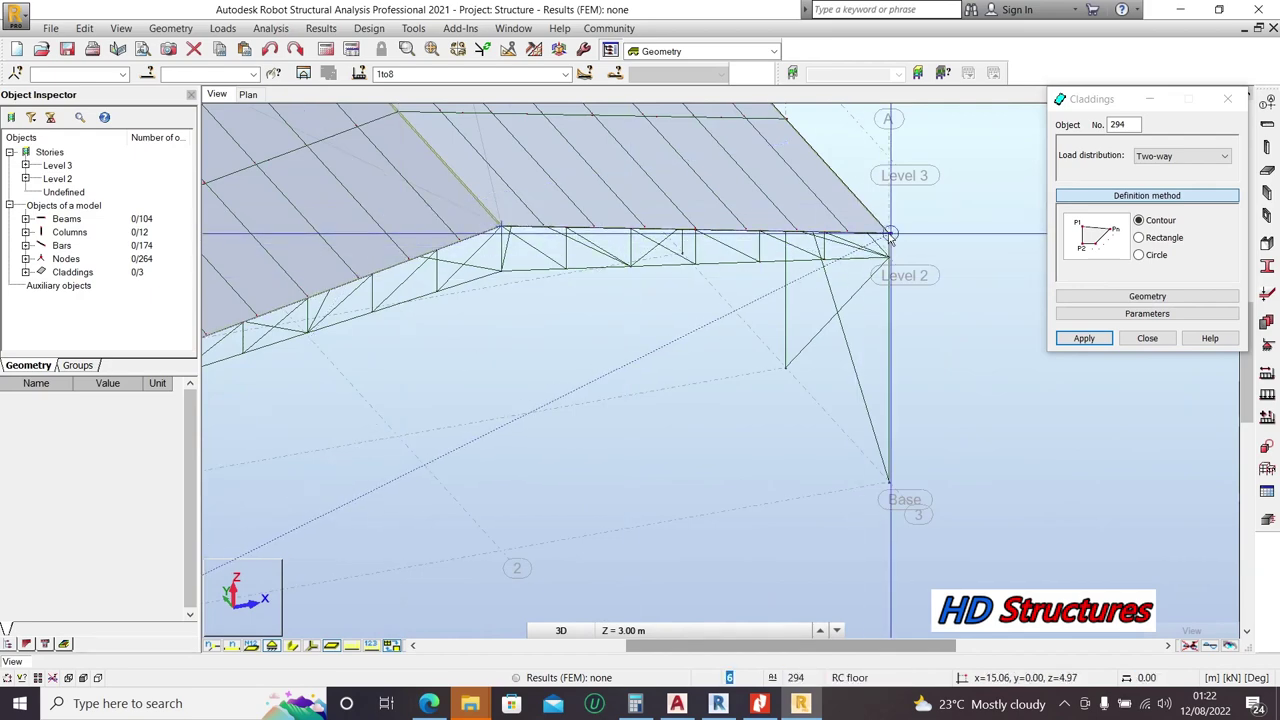
left_click(890, 234)
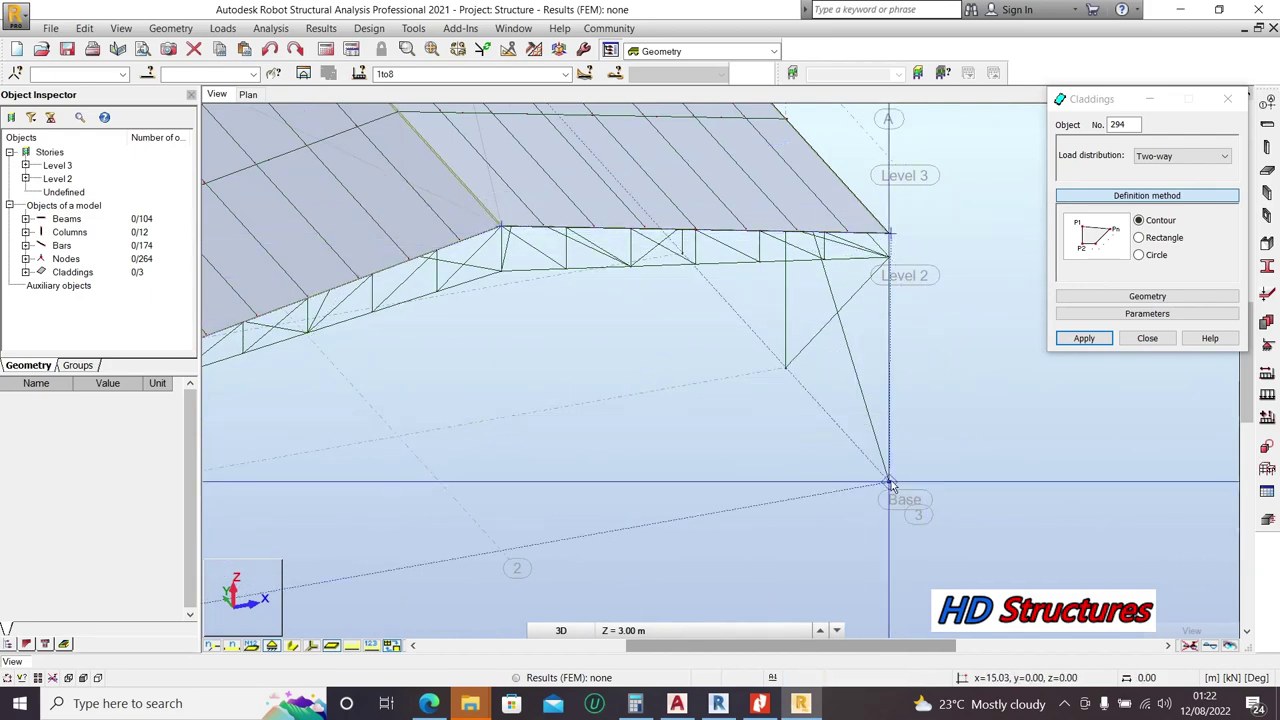
scroll(900, 430, "down", 5)
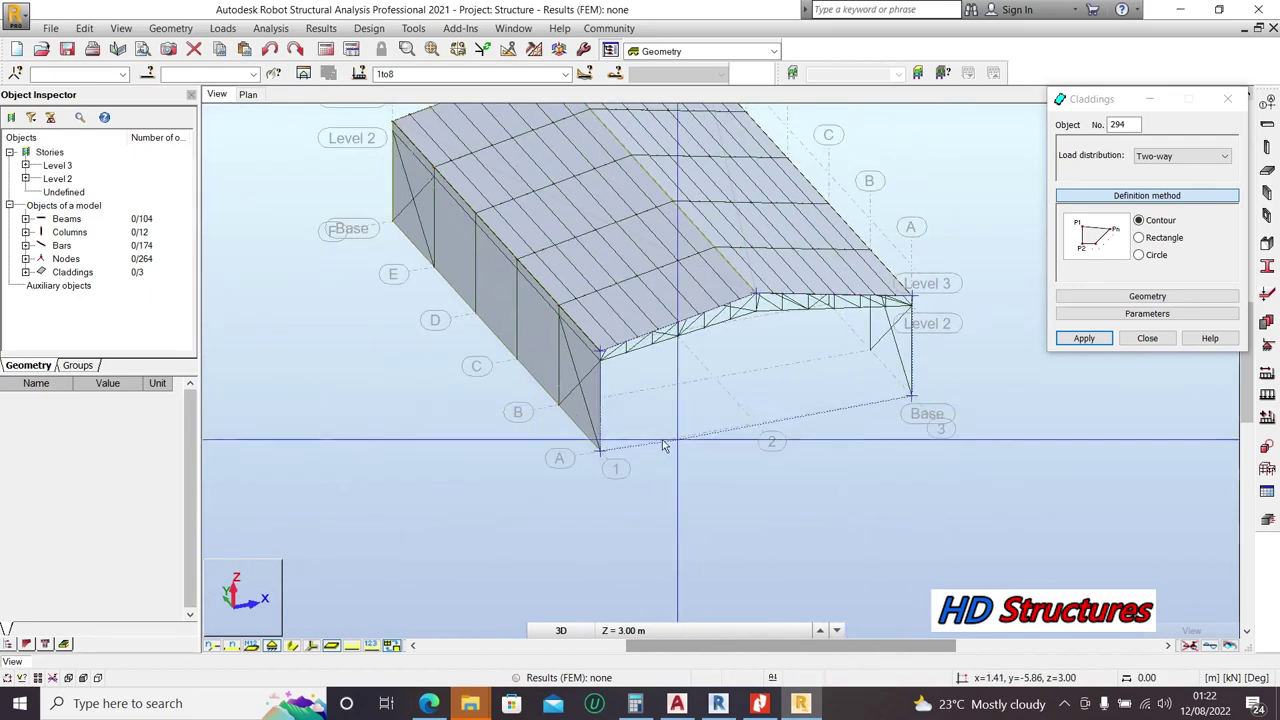
scroll(573, 448, "up", 5)
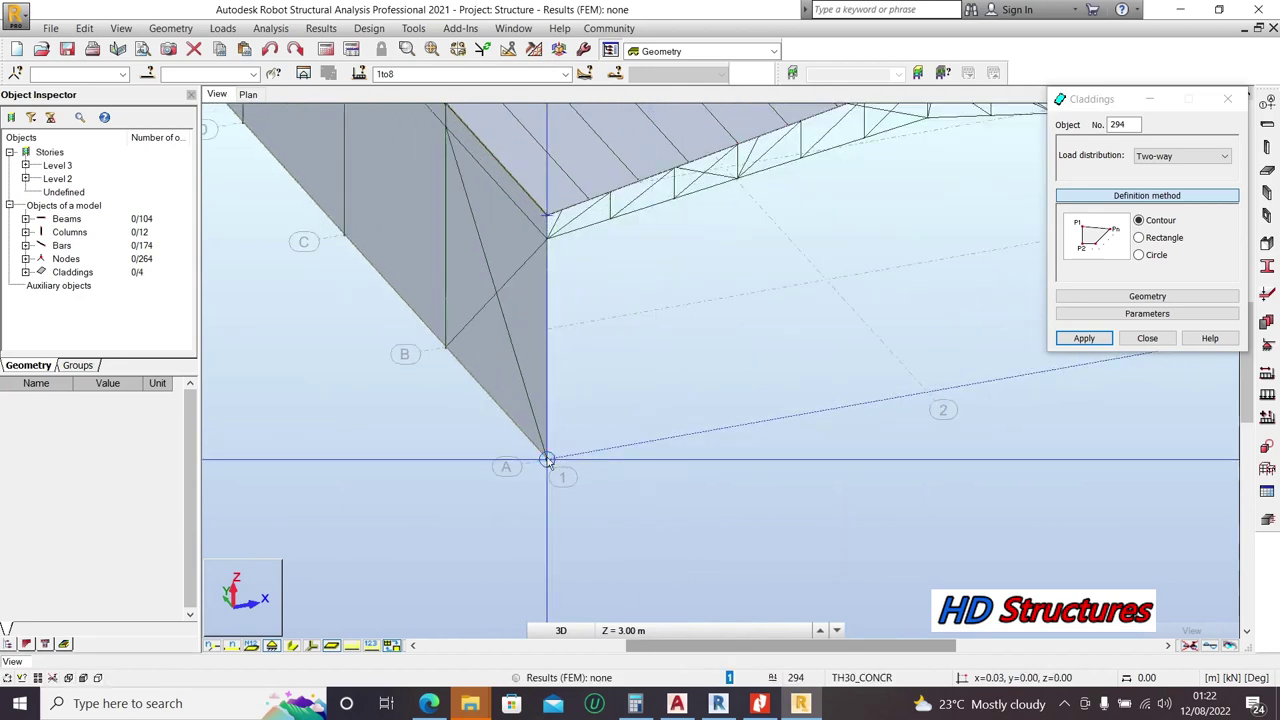
left_click(547, 460)
scroll(550, 455, "down", 3)
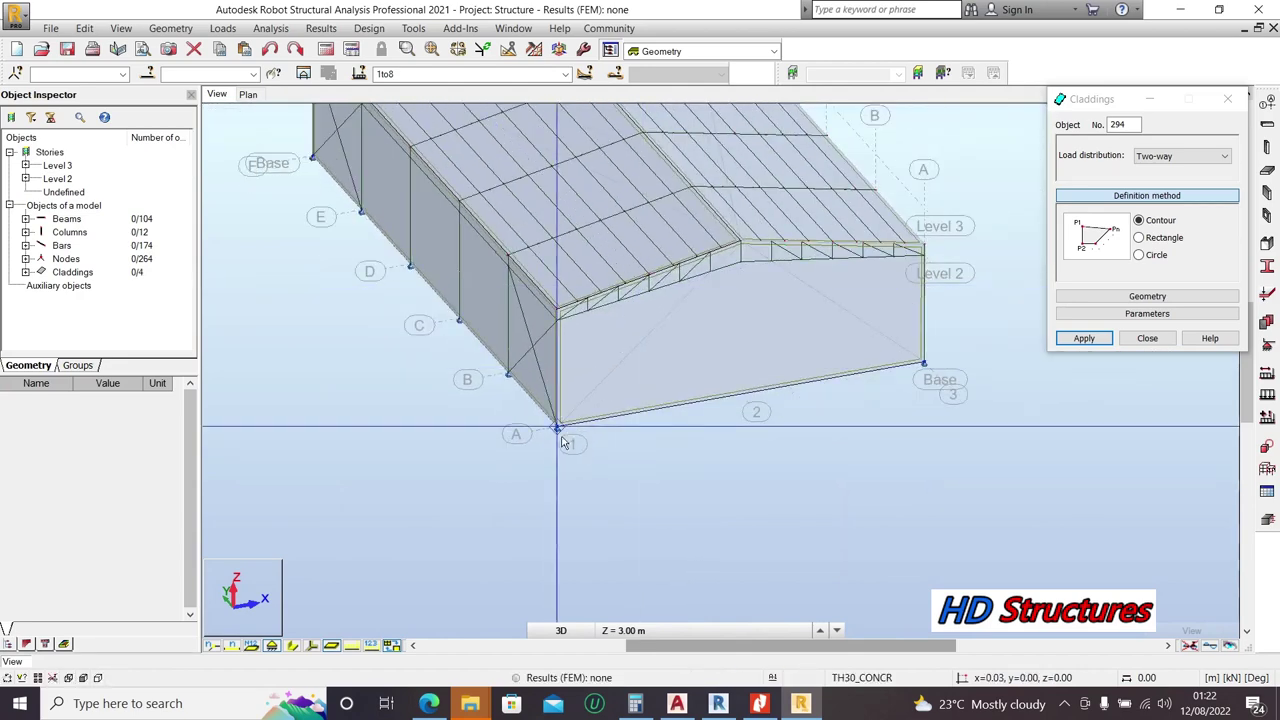
Step: Select the side wall cladding 291 in the 3D view
scroll(568, 443, "up", 2)
scroll(511, 416, "down", 3)
right_click(789, 180)
left_click(877, 204)
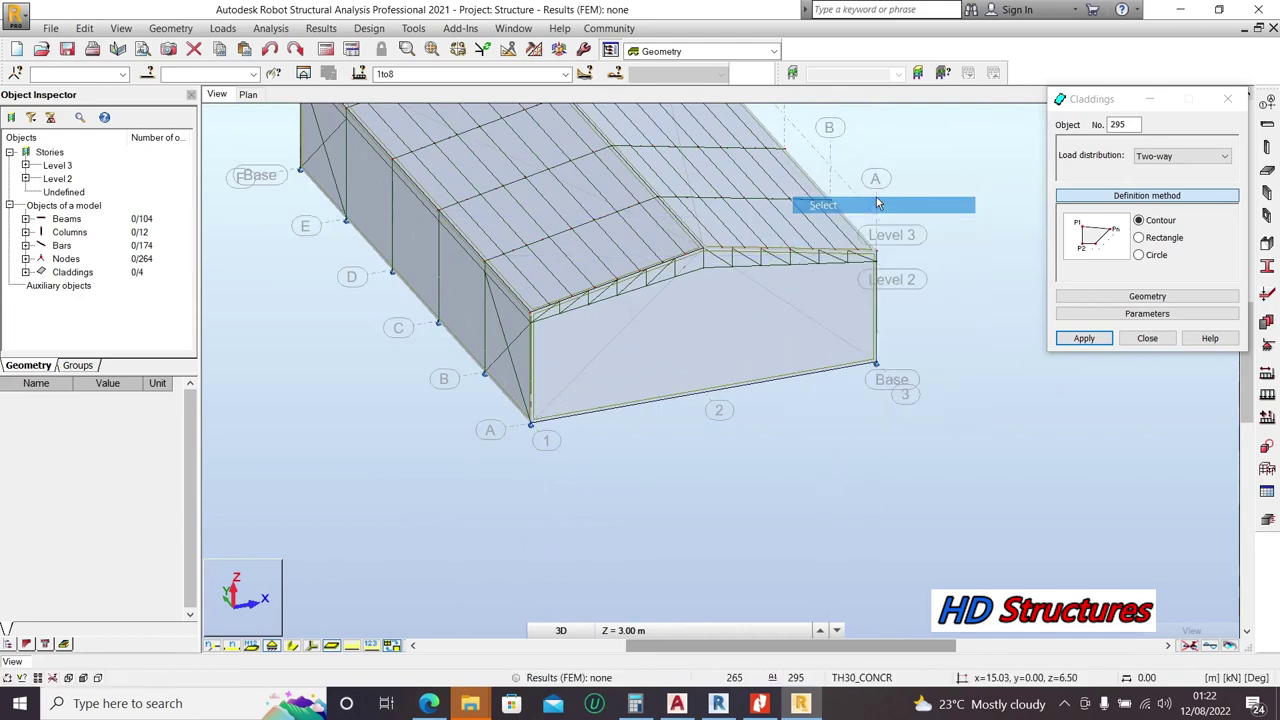
left_click(506, 381)
scroll(506, 381, "down", 3)
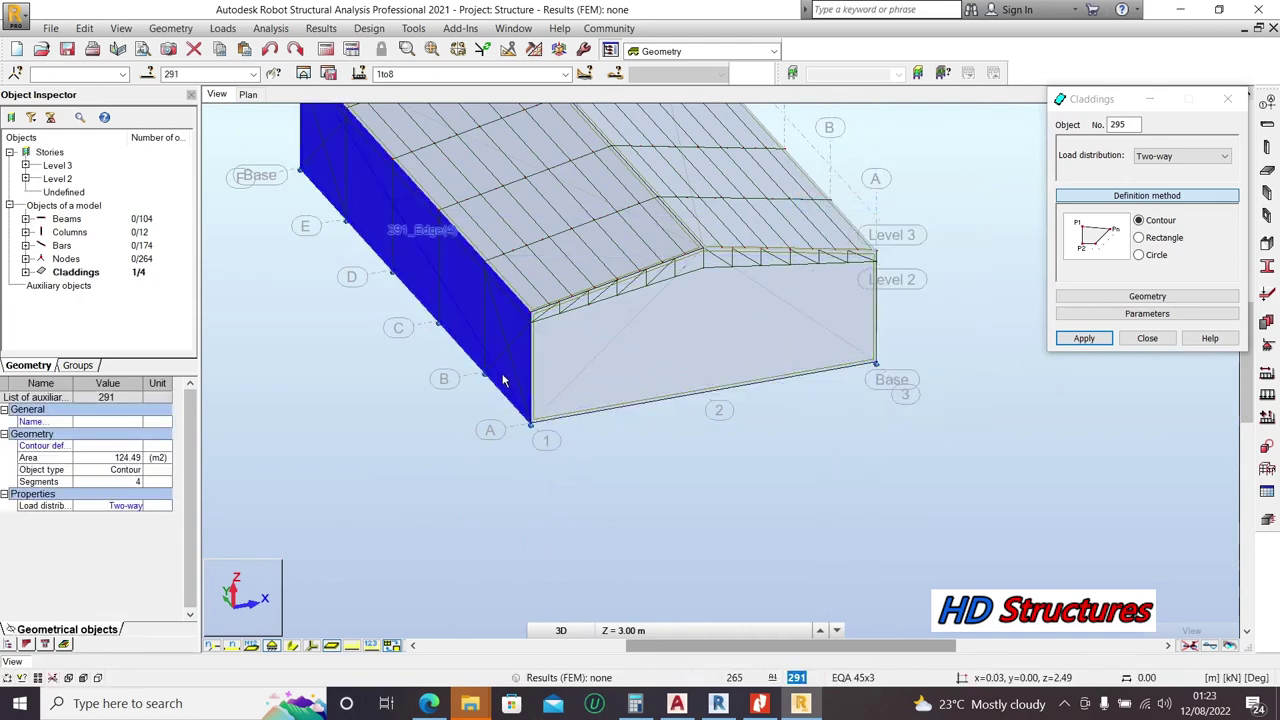
scroll(517, 362, "up", 2)
Step: Copy cladding 291 15 m across with Translation vector 15,0,0
right_click(787, 190)
left_click(831, 263)
left_click_drag(831, 263, 521, 284)
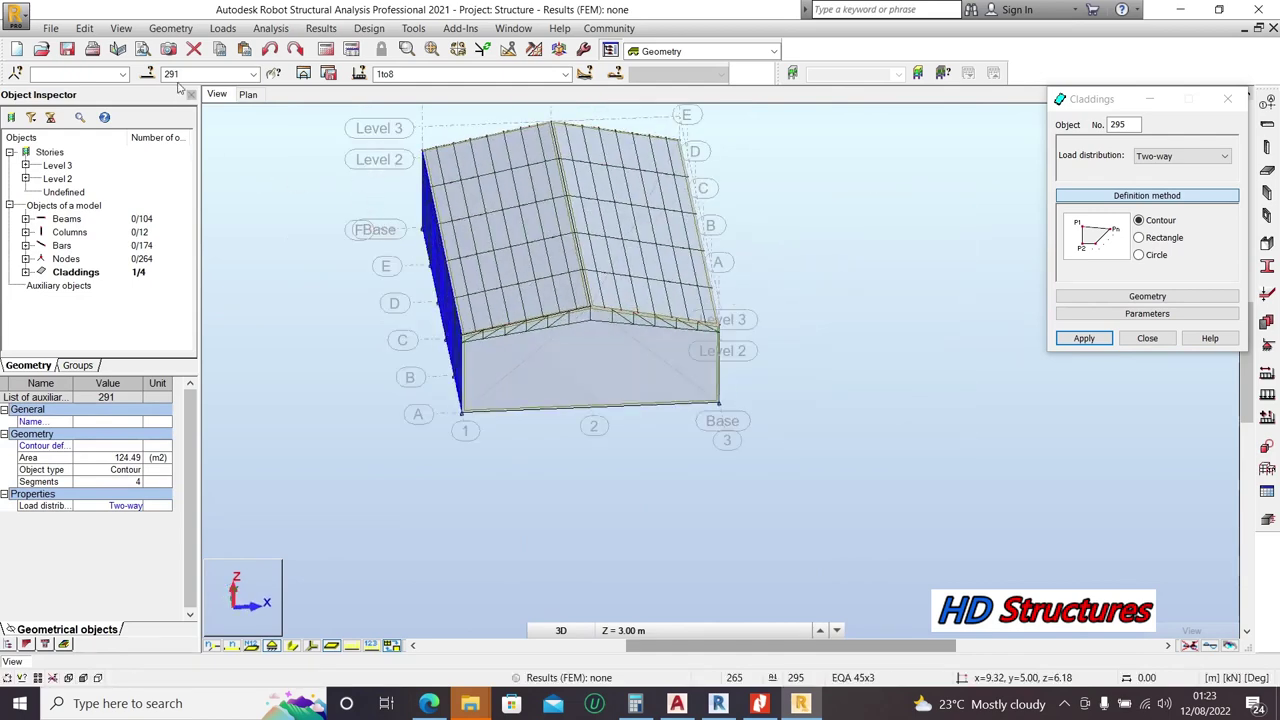
left_click(85, 28)
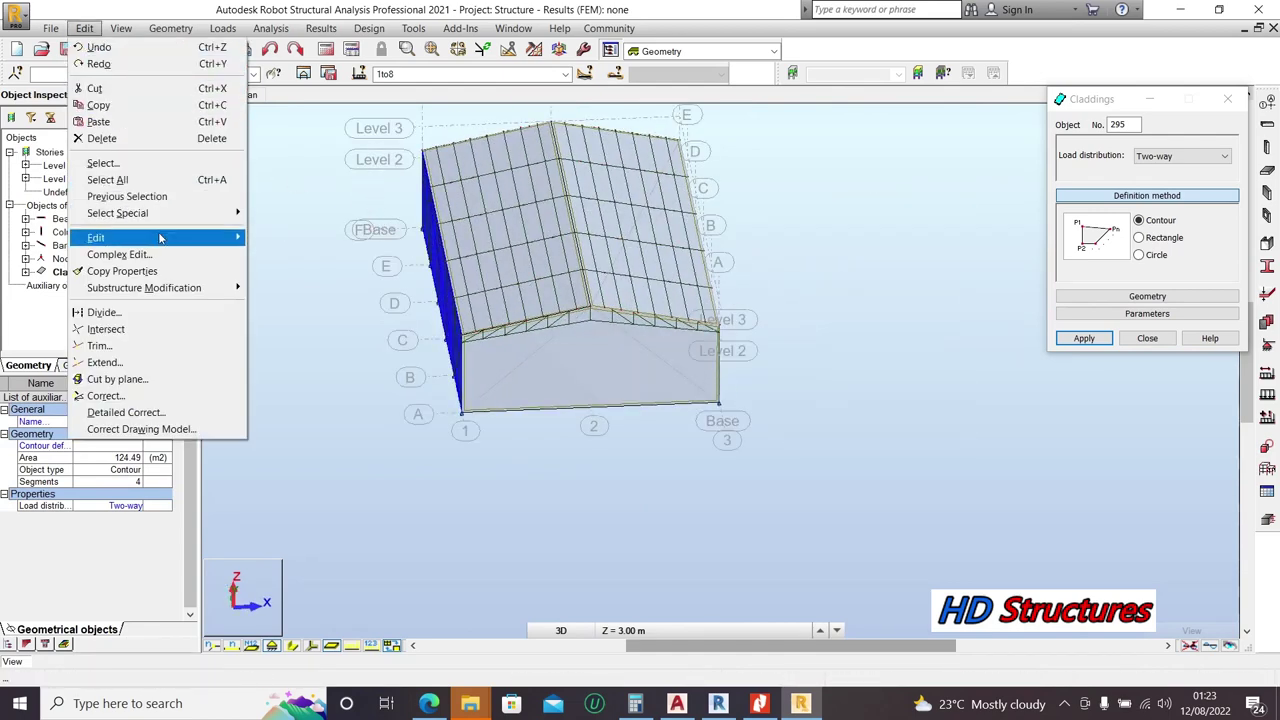
mouse_move(183, 237)
left_click(252, 238)
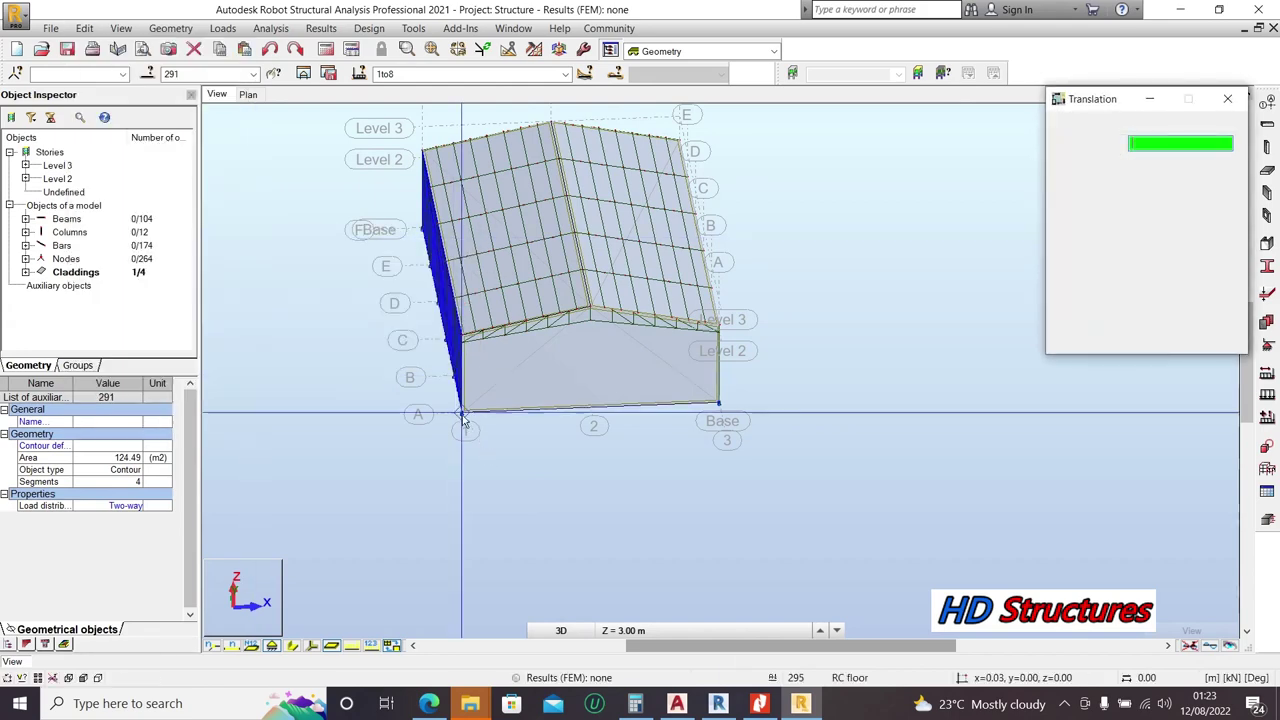
scroll(461, 412, "up", 4)
left_click(461, 412)
scroll(461, 412, "down", 4)
left_click(843, 395)
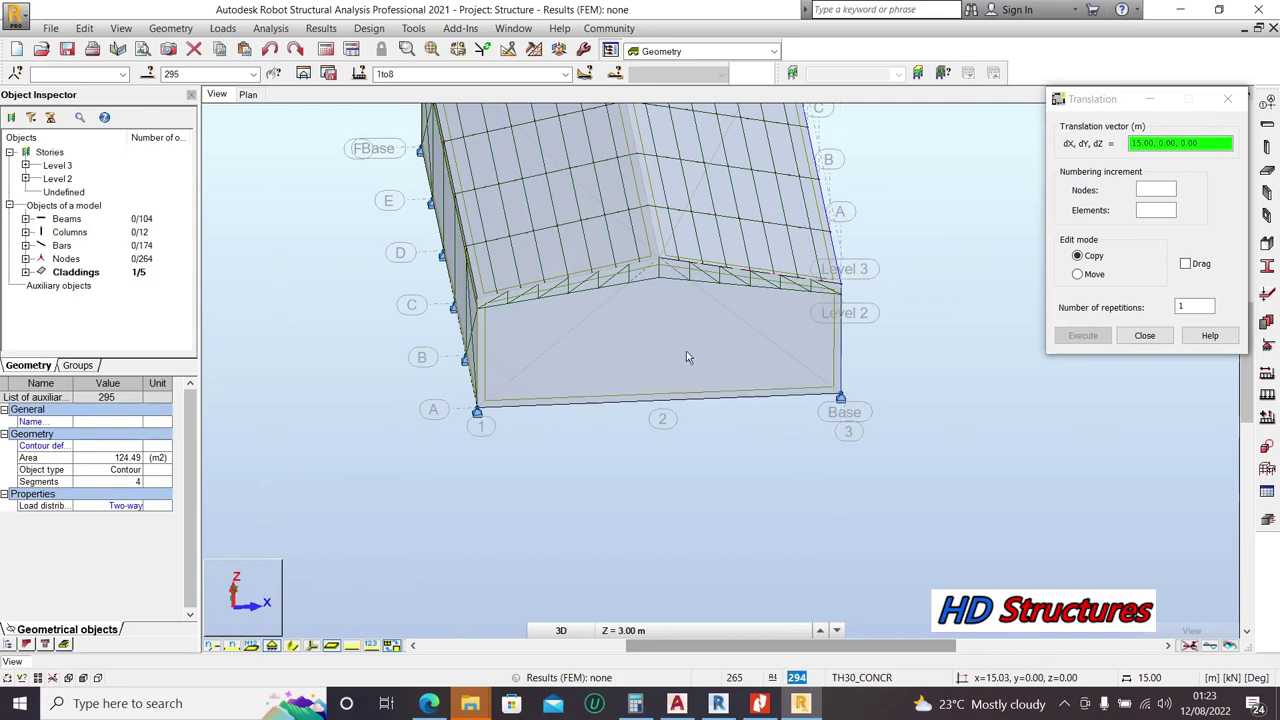
key("Escape")
Step: Orbit the view to the gable end and select end-wall cladding 294
right_click(838, 244)
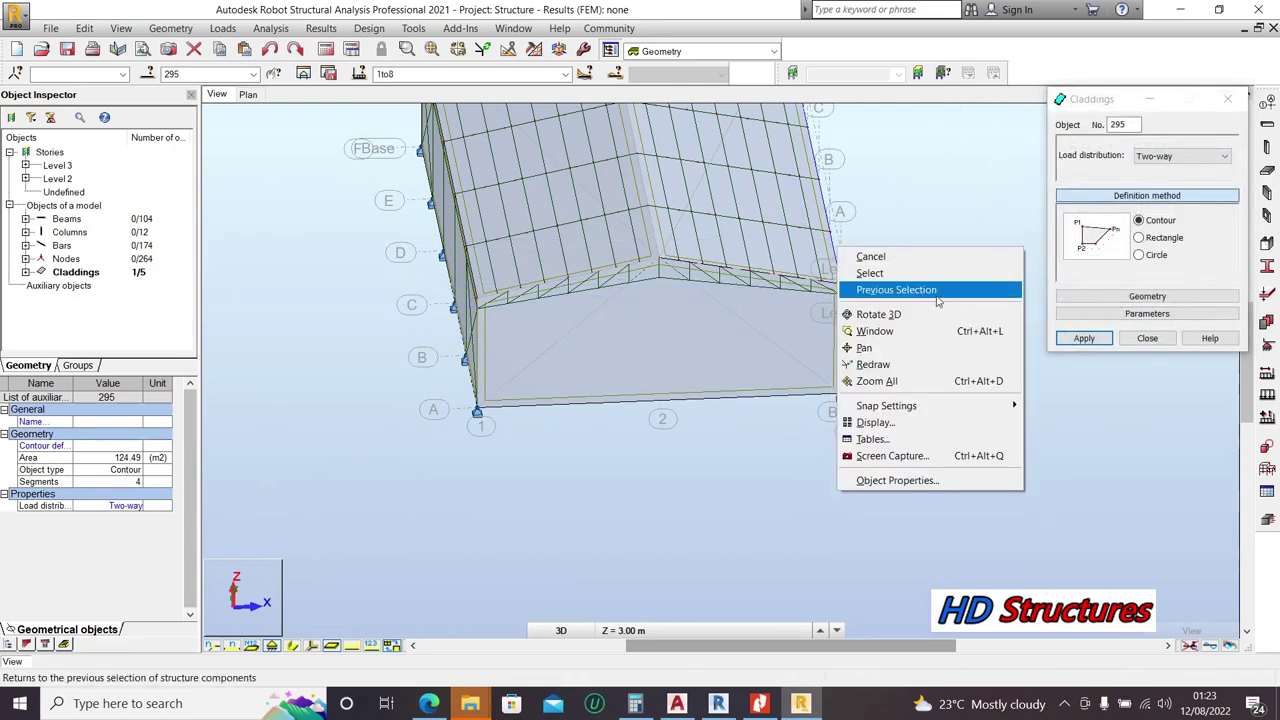
left_click(894, 314)
left_click_drag(894, 314, 560, 330)
left_click(495, 325)
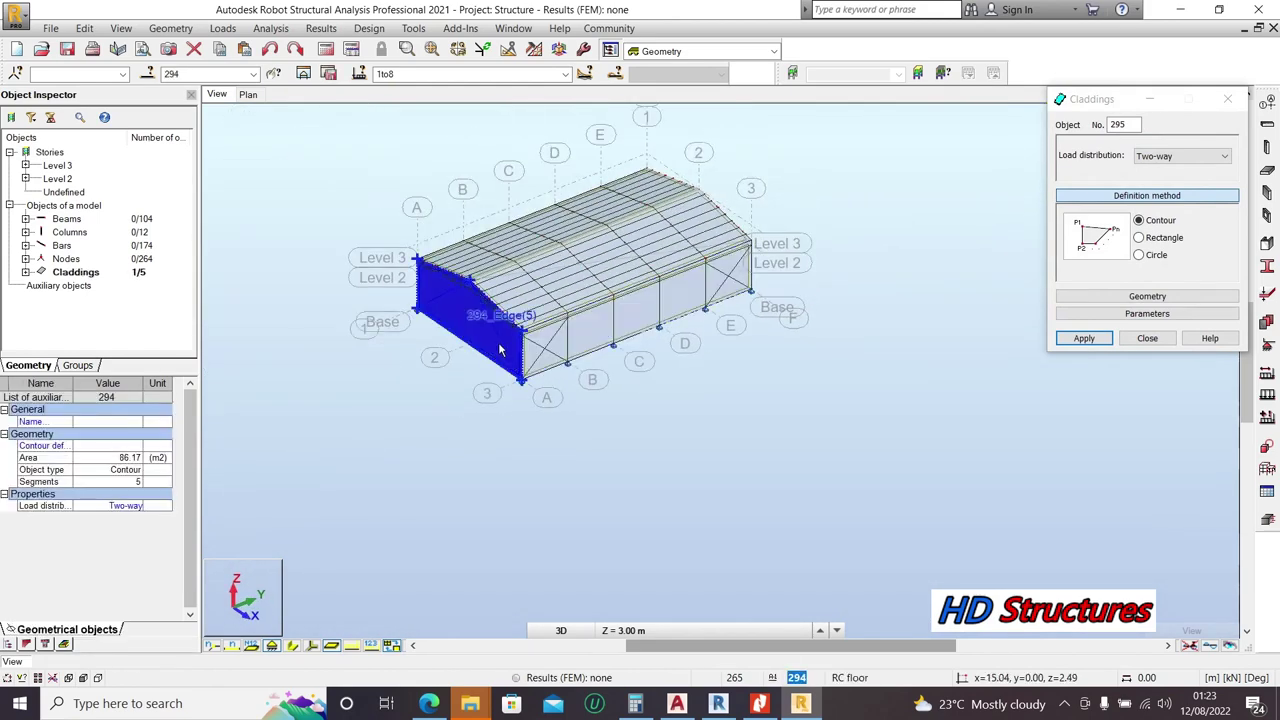
Step: Copy cladding 294 25 m along the building by Translation from node A to node F
right_click(407, 342)
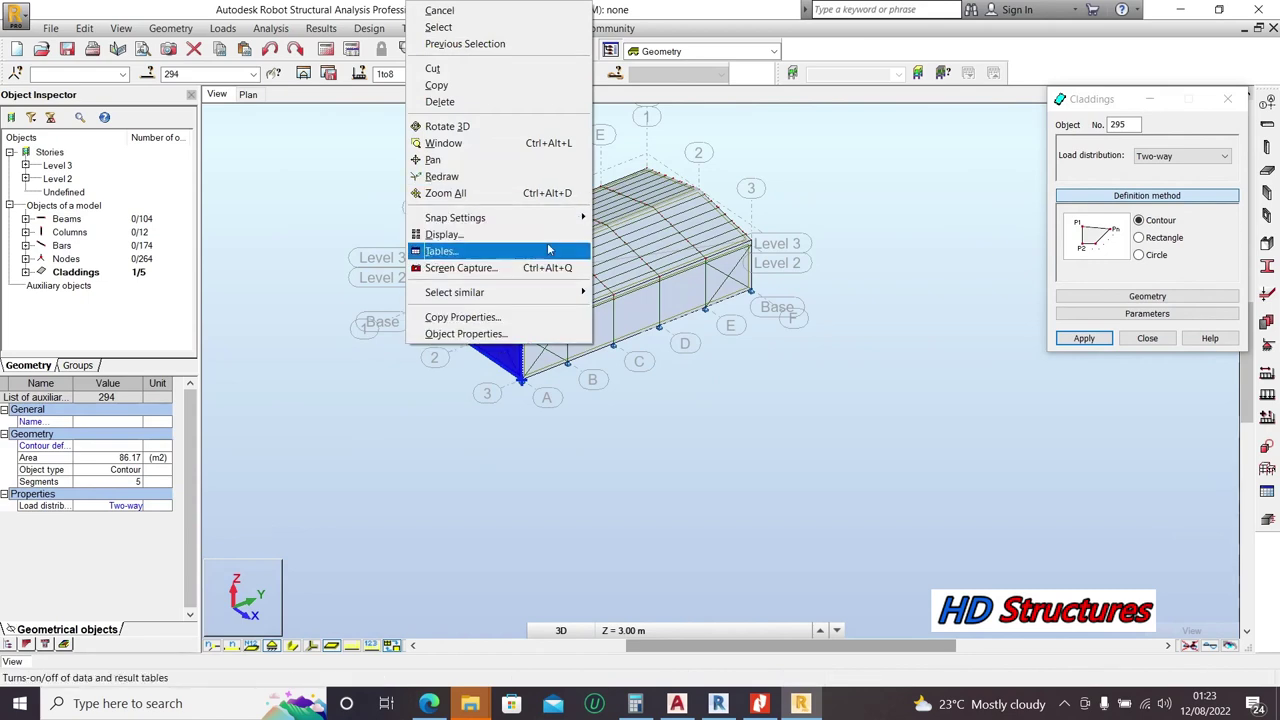
mouse_move(543, 301)
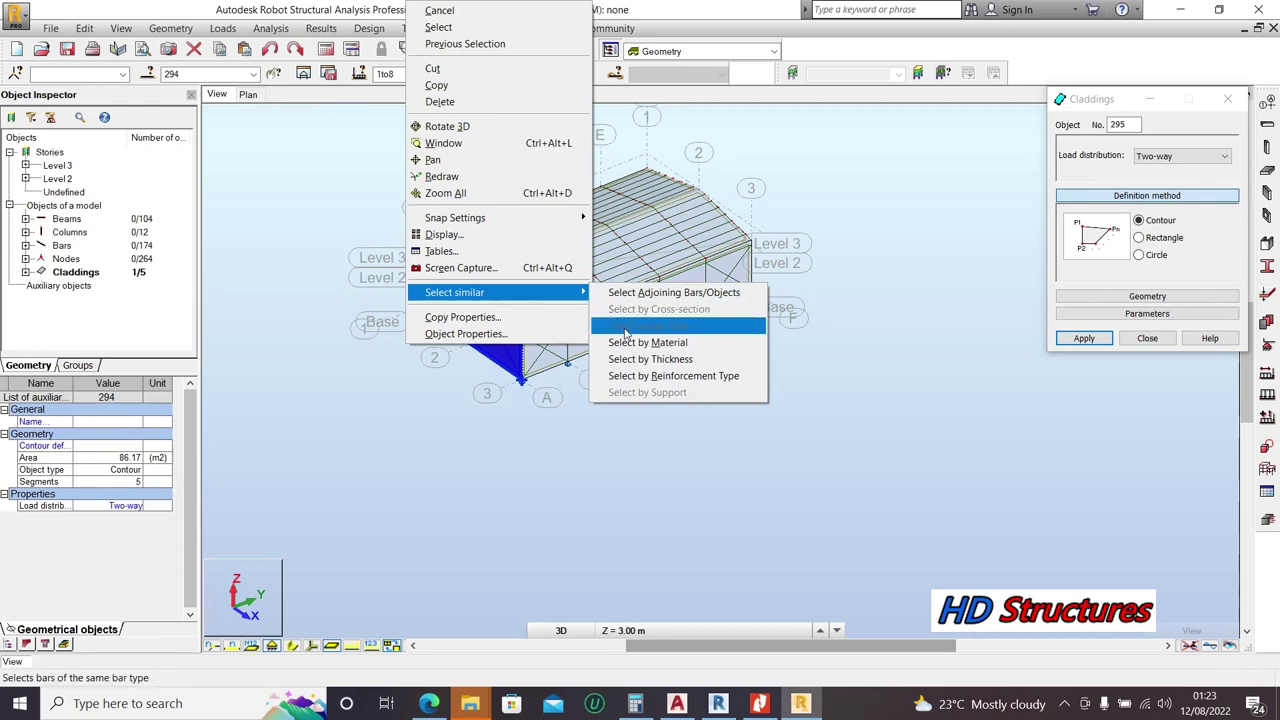
left_click(84, 28)
left_click(84, 28)
mouse_move(196, 236)
left_click(287, 240)
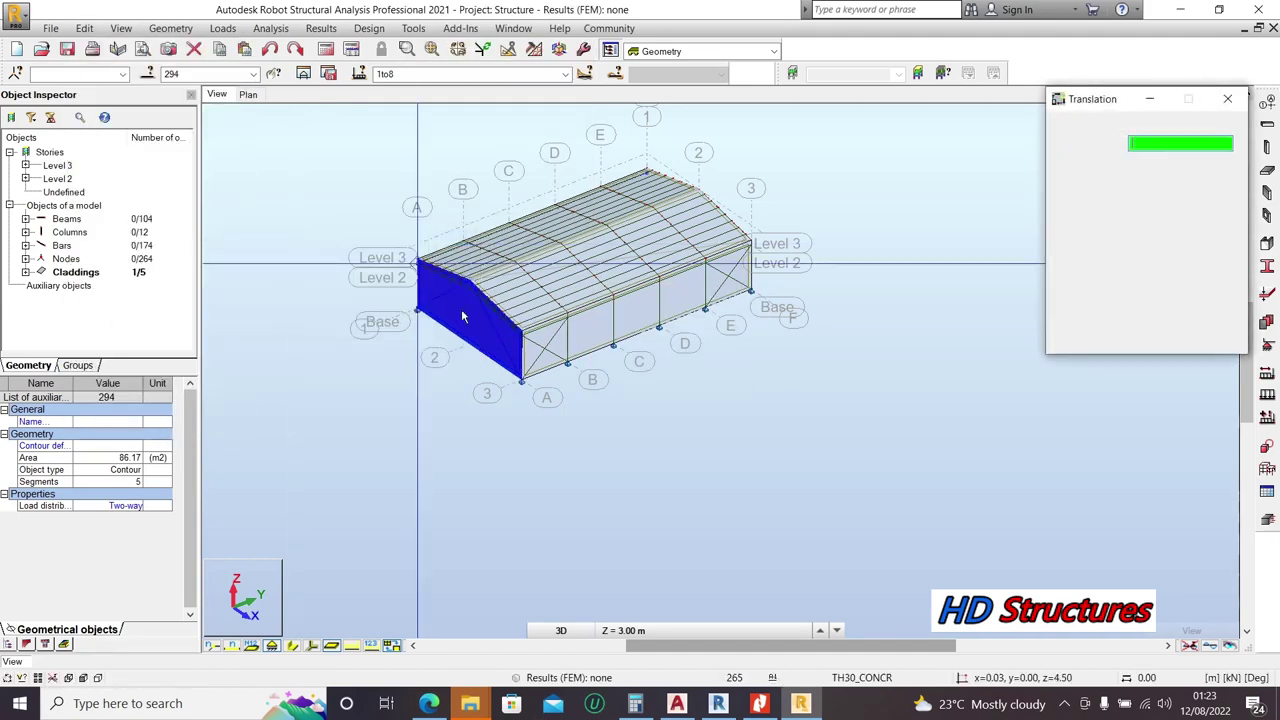
scroll(517, 370, "up", 4)
left_click(527, 383)
scroll(527, 383, "down", 5)
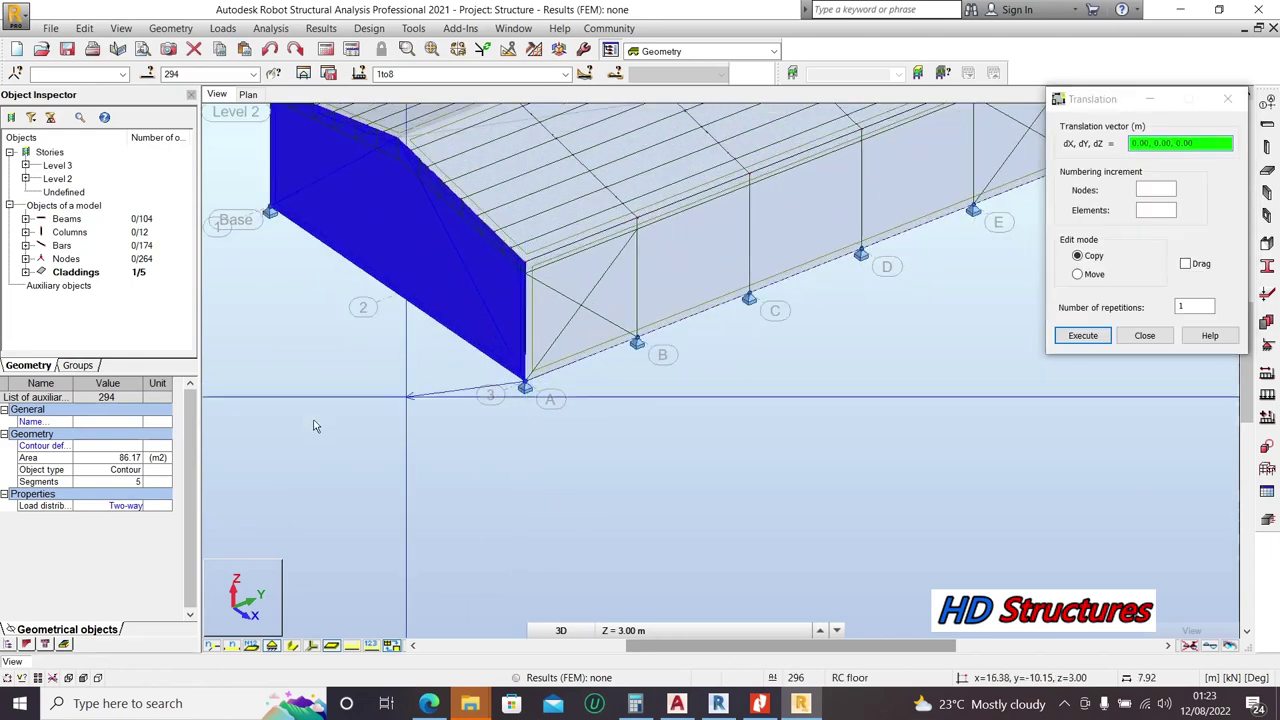
scroll(688, 345, "up", 6)
scroll(688, 345, "up", 2)
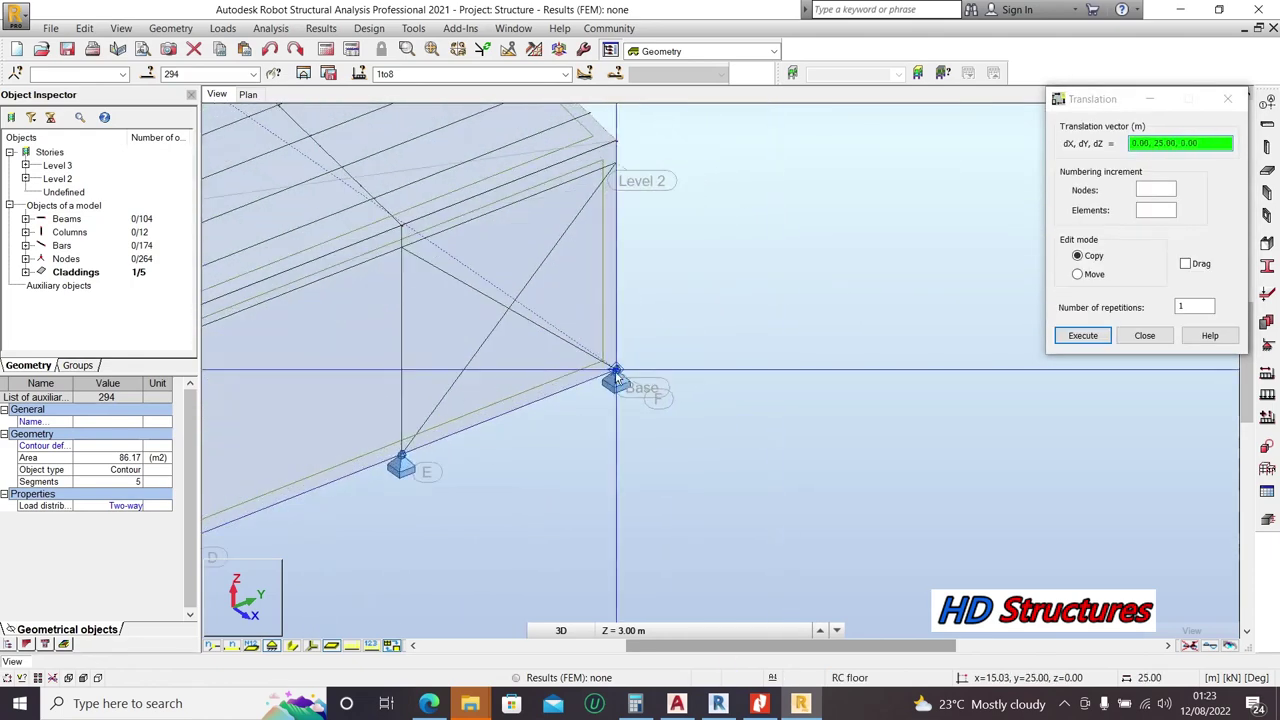
left_click(616, 372)
scroll(637, 334, "down", 3)
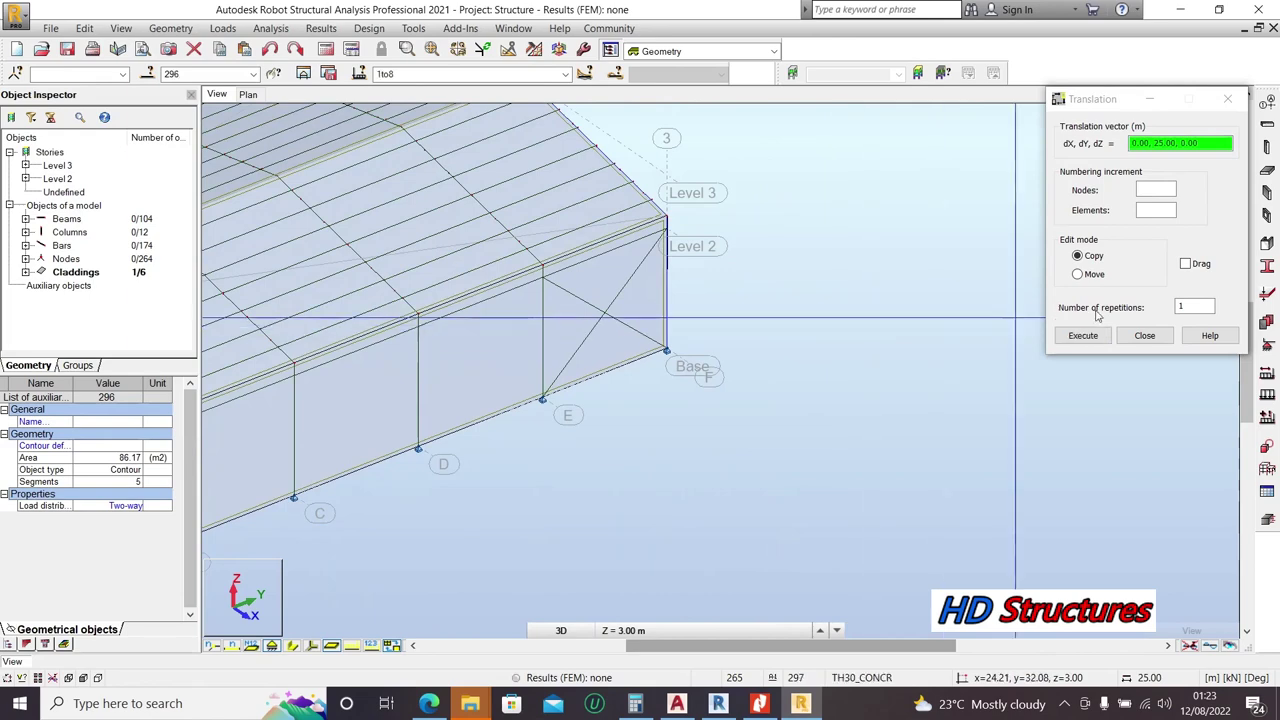
Step: Close the Translation and Claddings dialogs
left_click(1142, 336)
scroll(968, 374, "down", 2)
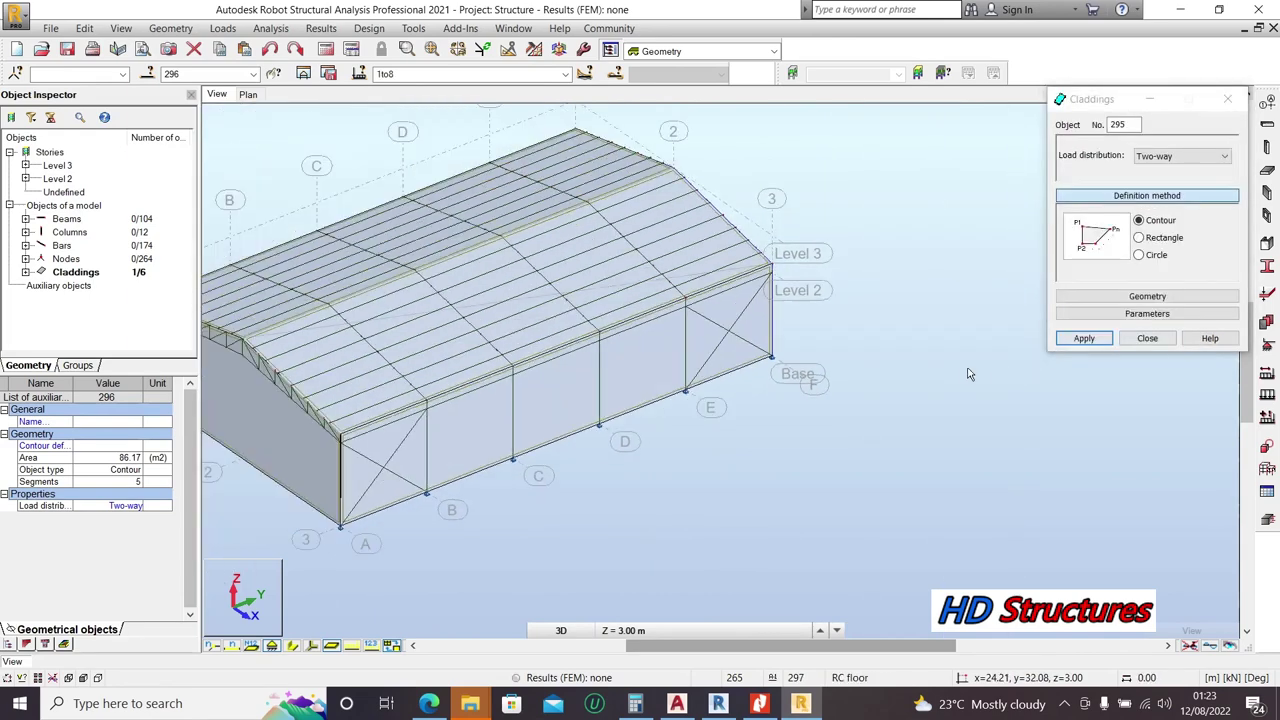
left_click(1130, 343)
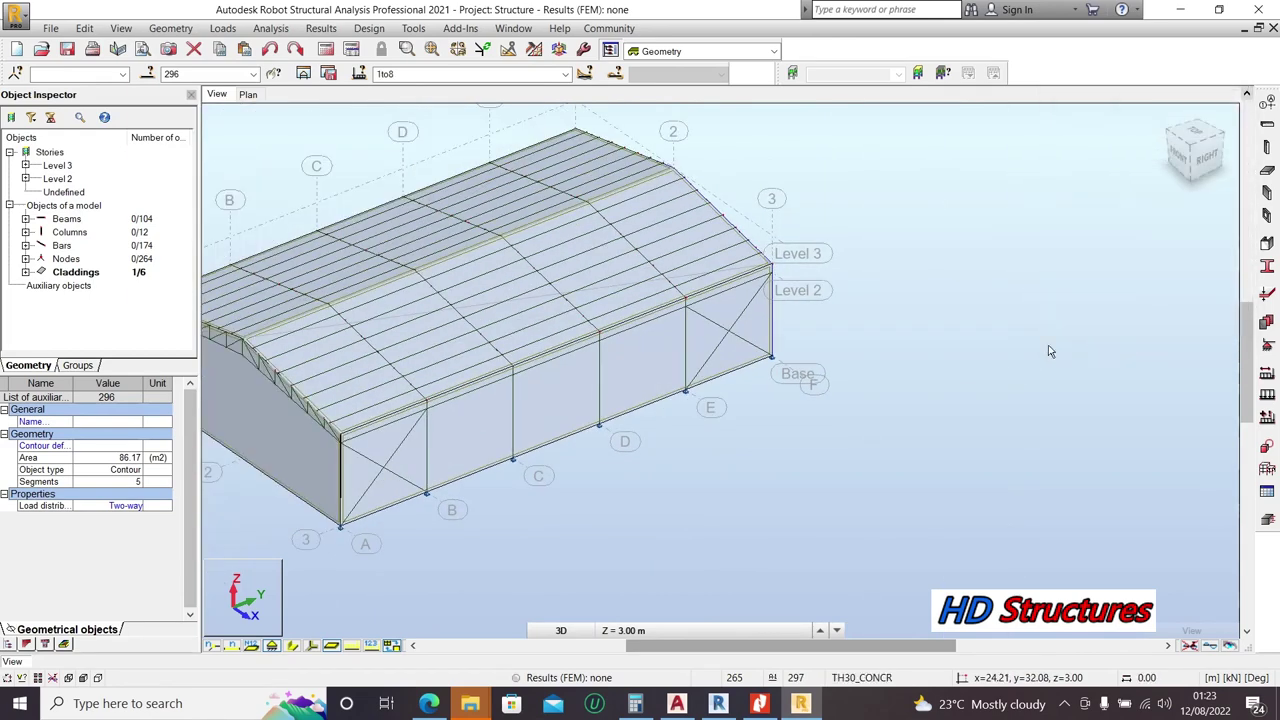
scroll(860, 266, "down", 2)
right_click(767, 246)
left_click(818, 313)
left_click_drag(818, 313, 811, 240)
mouse_move(727, 321)
middle_mouse_down("shift")
mouse_move(620, 306)
mouse_move(709, 329)
middle_mouse_up("shift")
key("Escape")
scroll(709, 329, "down", 2)
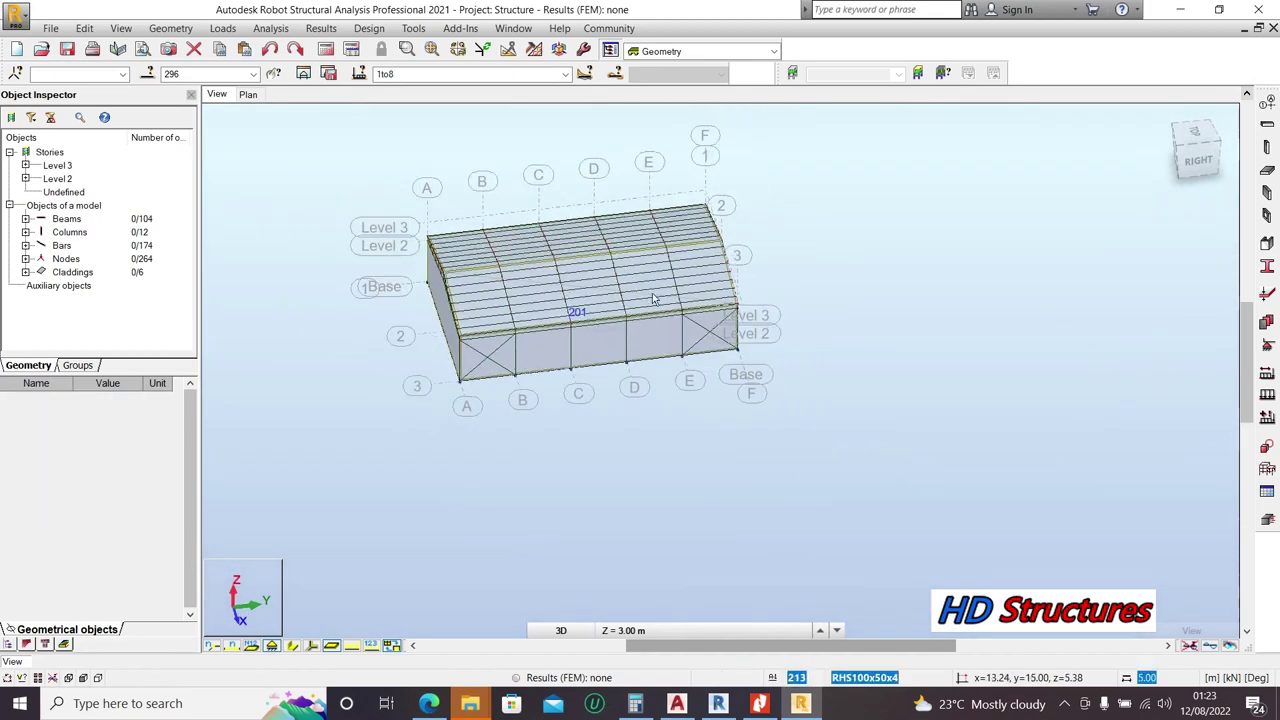
scroll(752, 303, "up", 2)
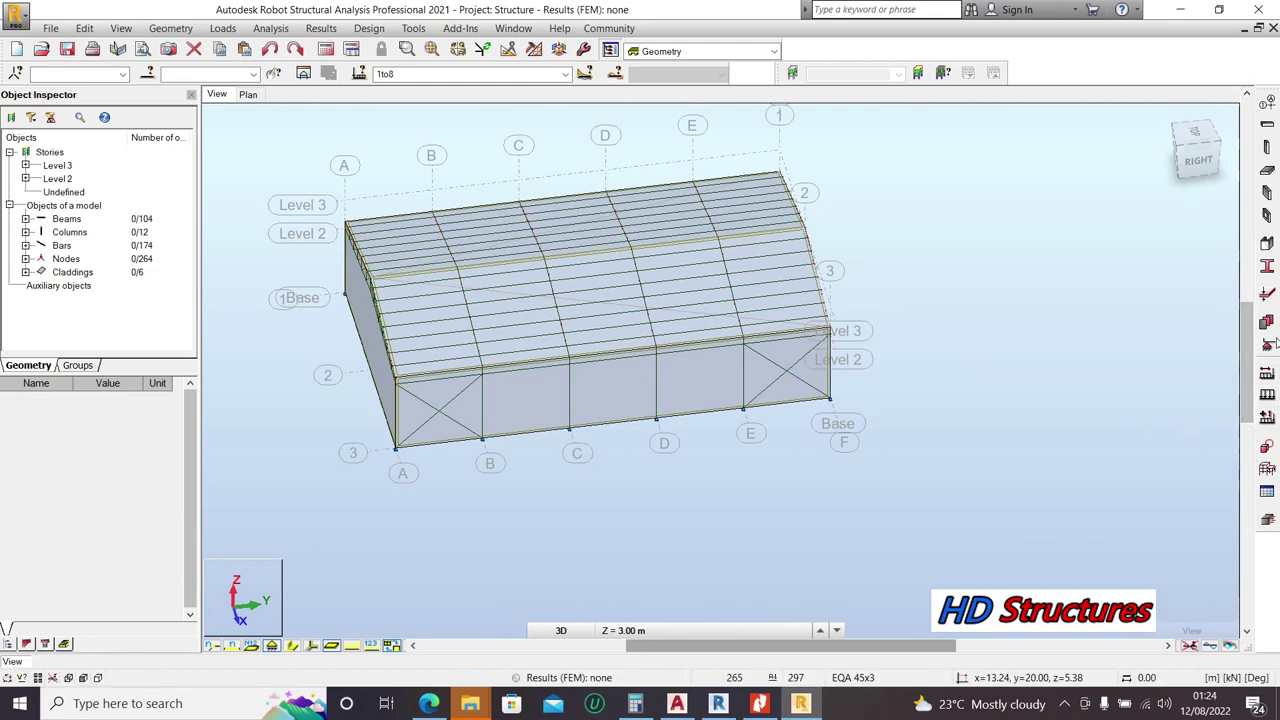
left_click(1267, 372)
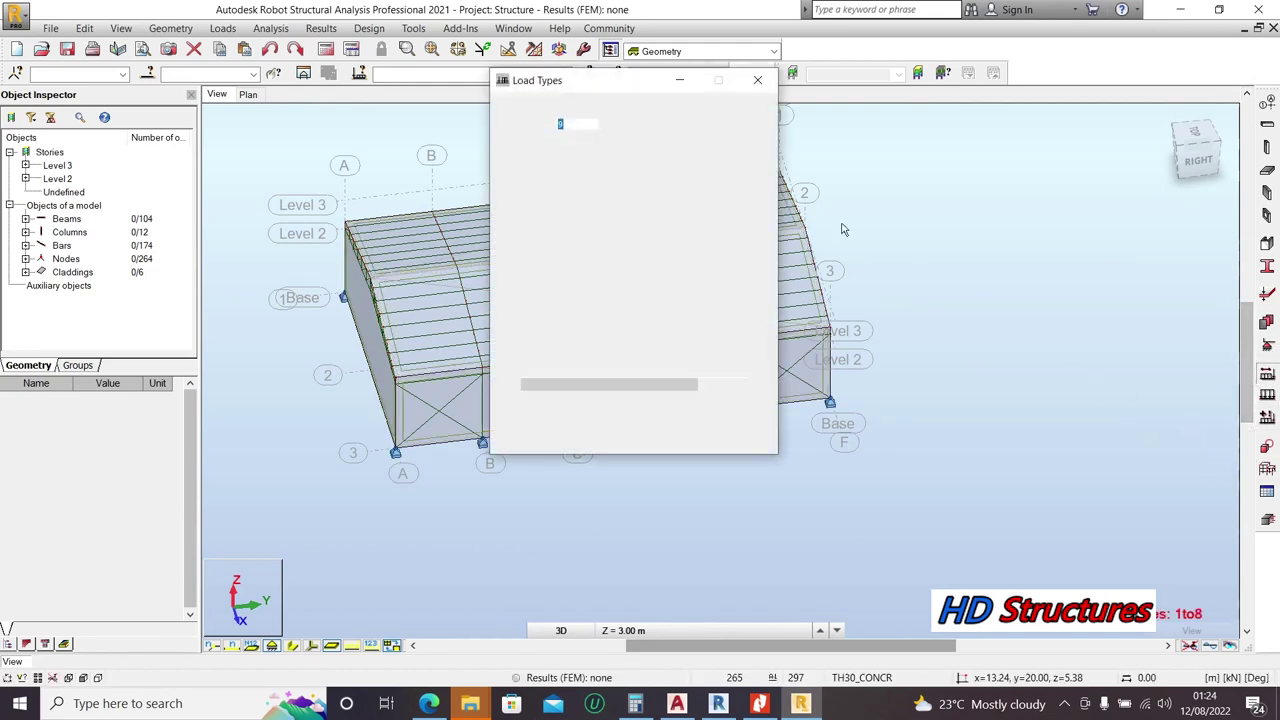
Step: Delete load cases WIND1, SNOW1, LR1, ACC1, TEMP1 and SEIS1
left_click_drag(593, 97, 994, 120)
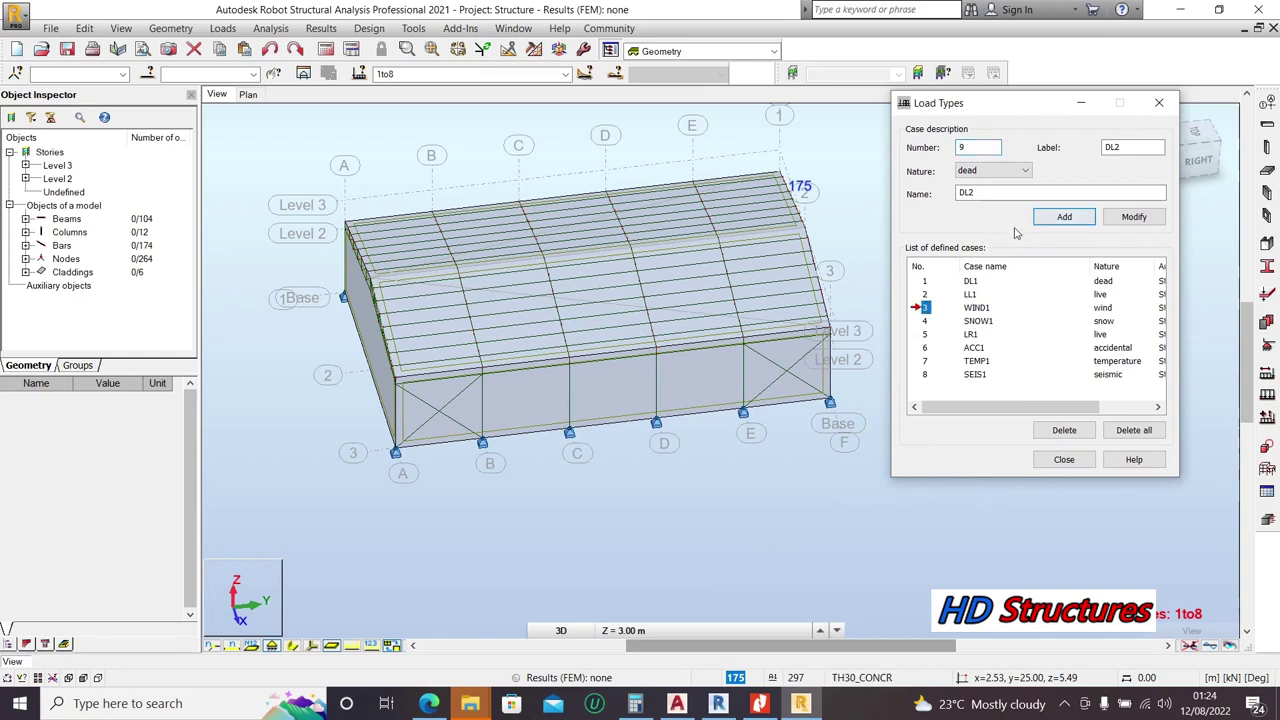
left_click(1064, 430)
left_click(1064, 430)
left_click(1064, 430)
left_click(1064, 430)
left_click(1064, 430)
left_click(1064, 430)
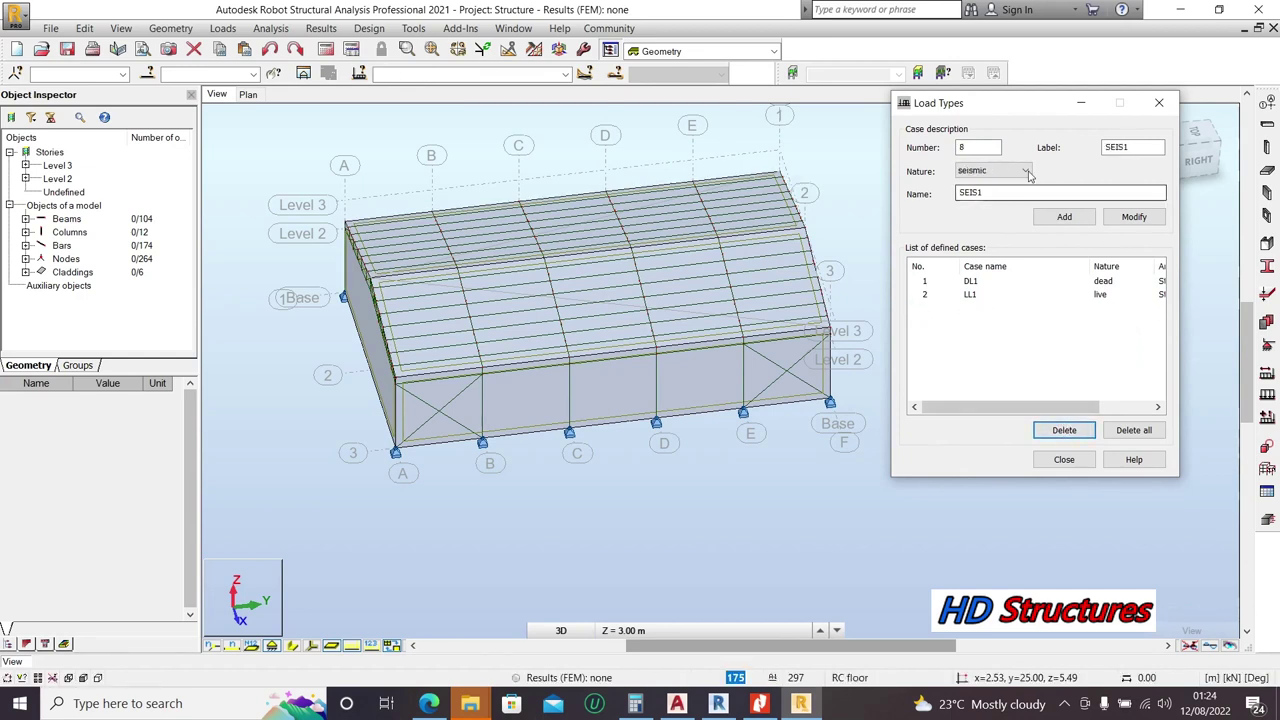
Step: Add a new dead load case named SW and close Load Types
left_click(996, 171)
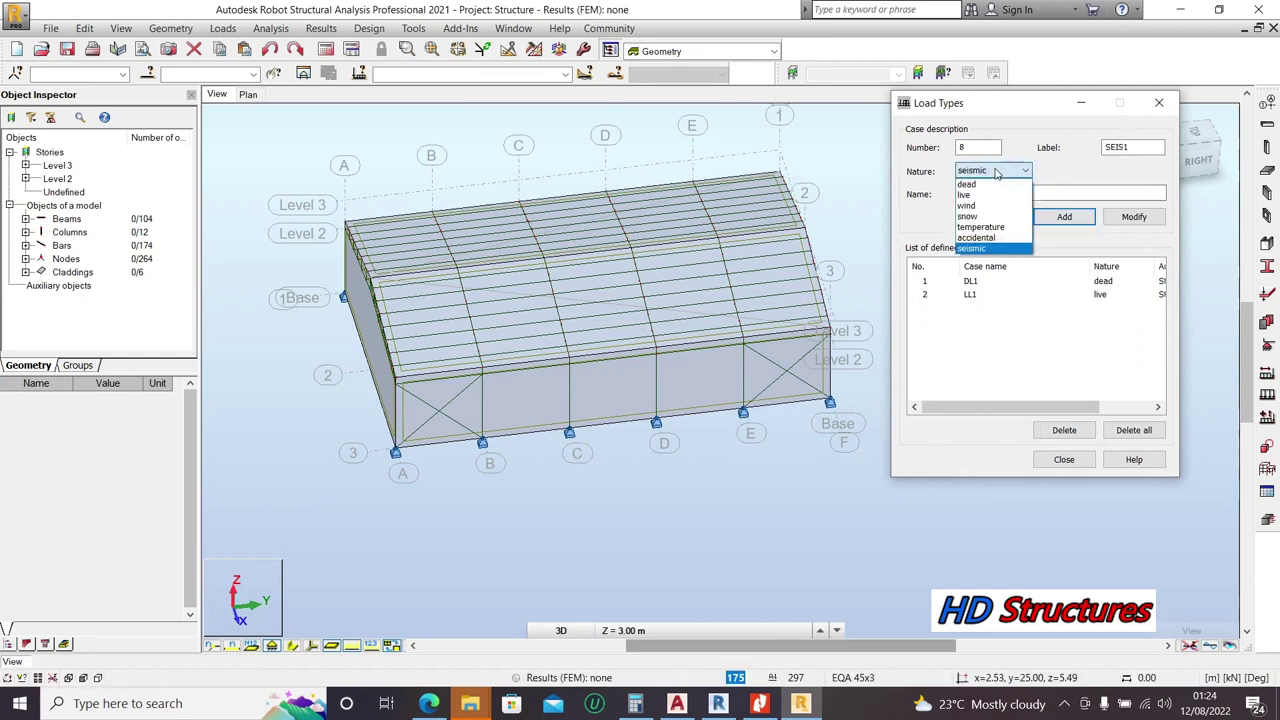
left_click(990, 183)
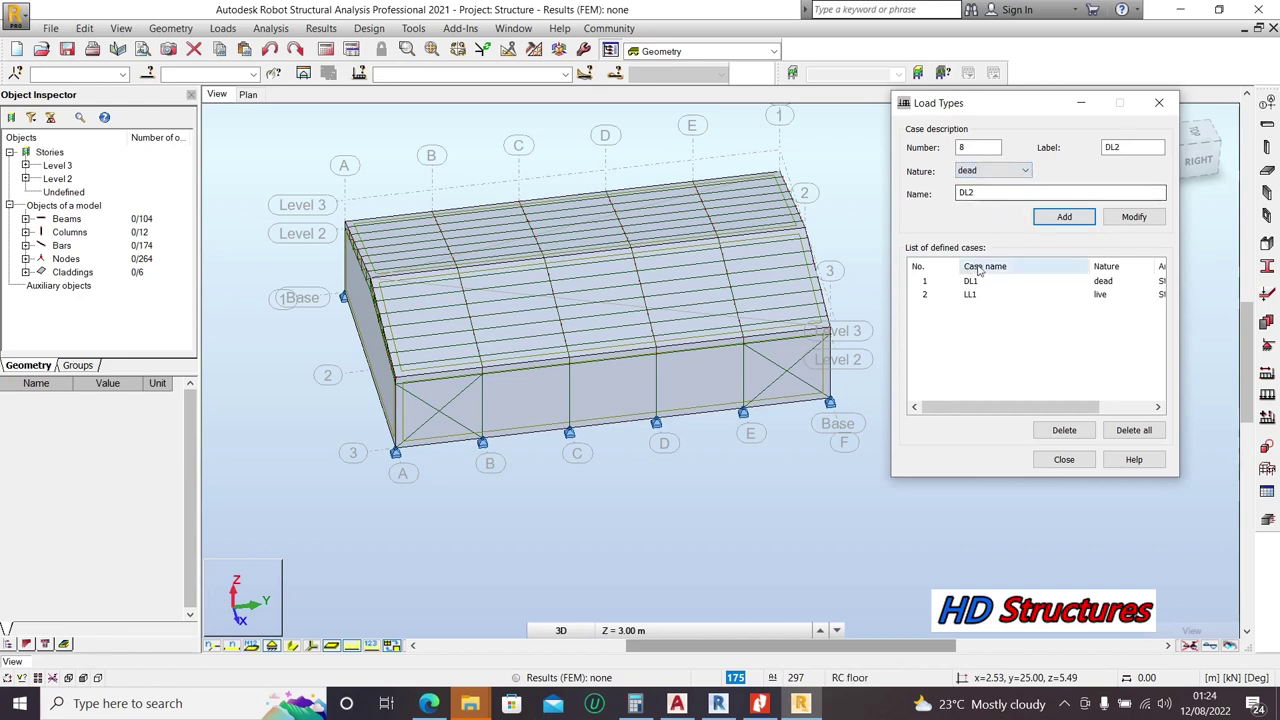
double_click(968, 193)
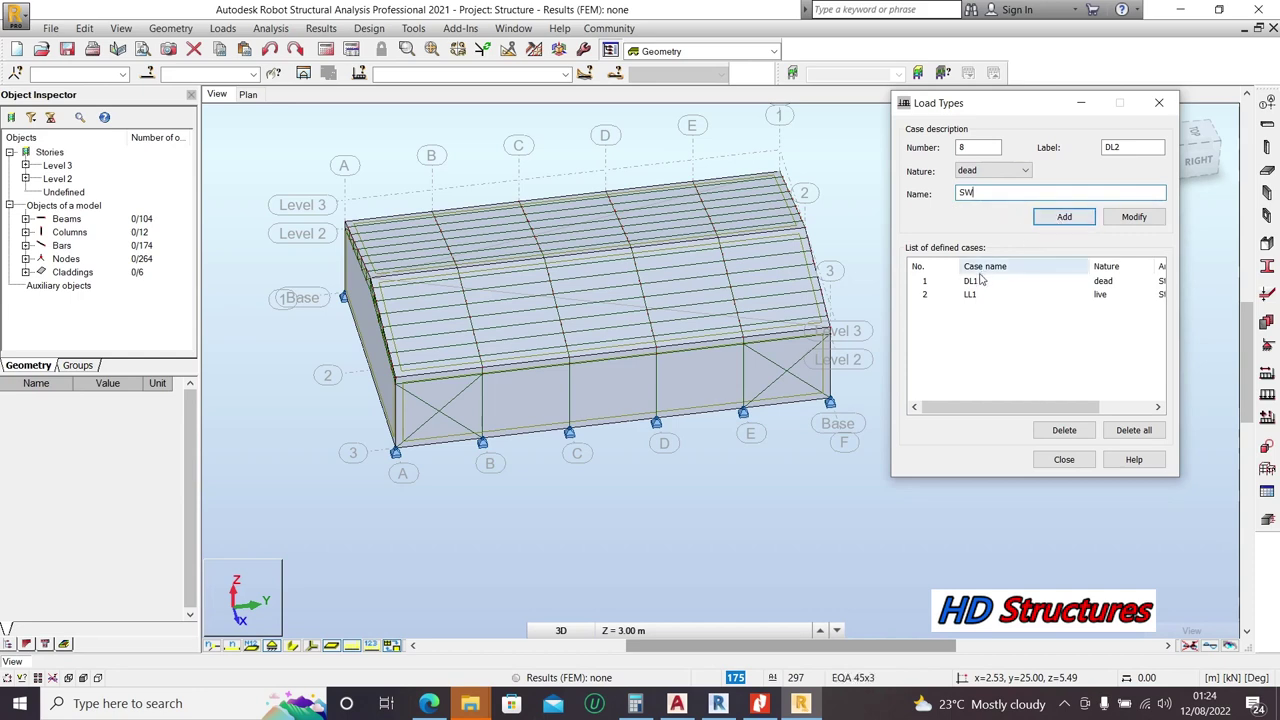
left_click(1064, 217)
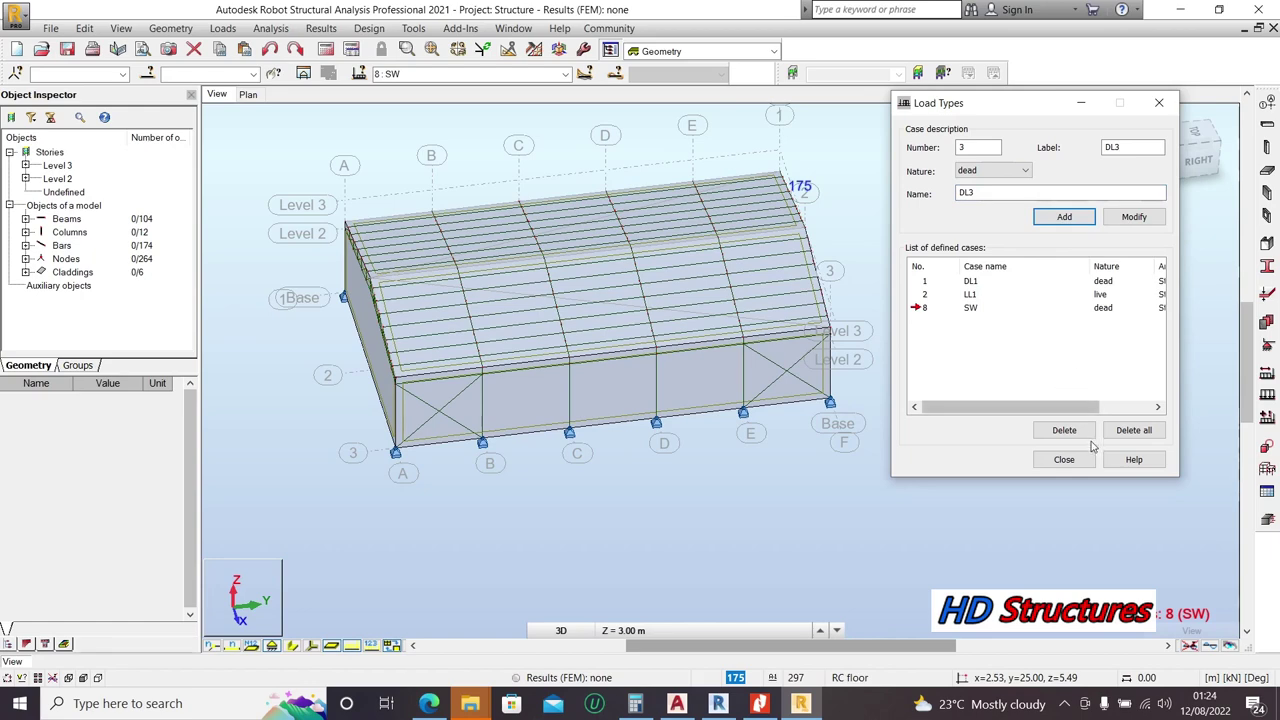
left_click(1064, 459)
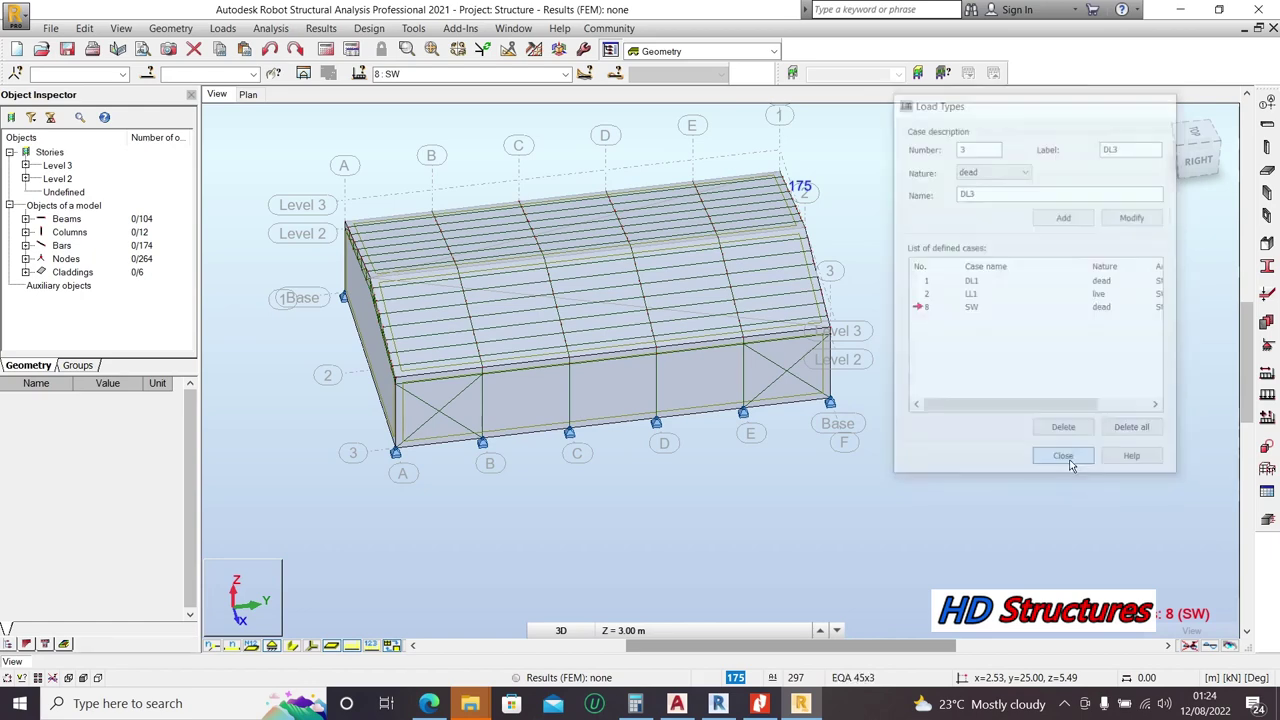
scroll(575, 322, "up", 2)
Step: Apply self-weight in -Z to the entire structure for load case 8 SW
left_click(580, 325)
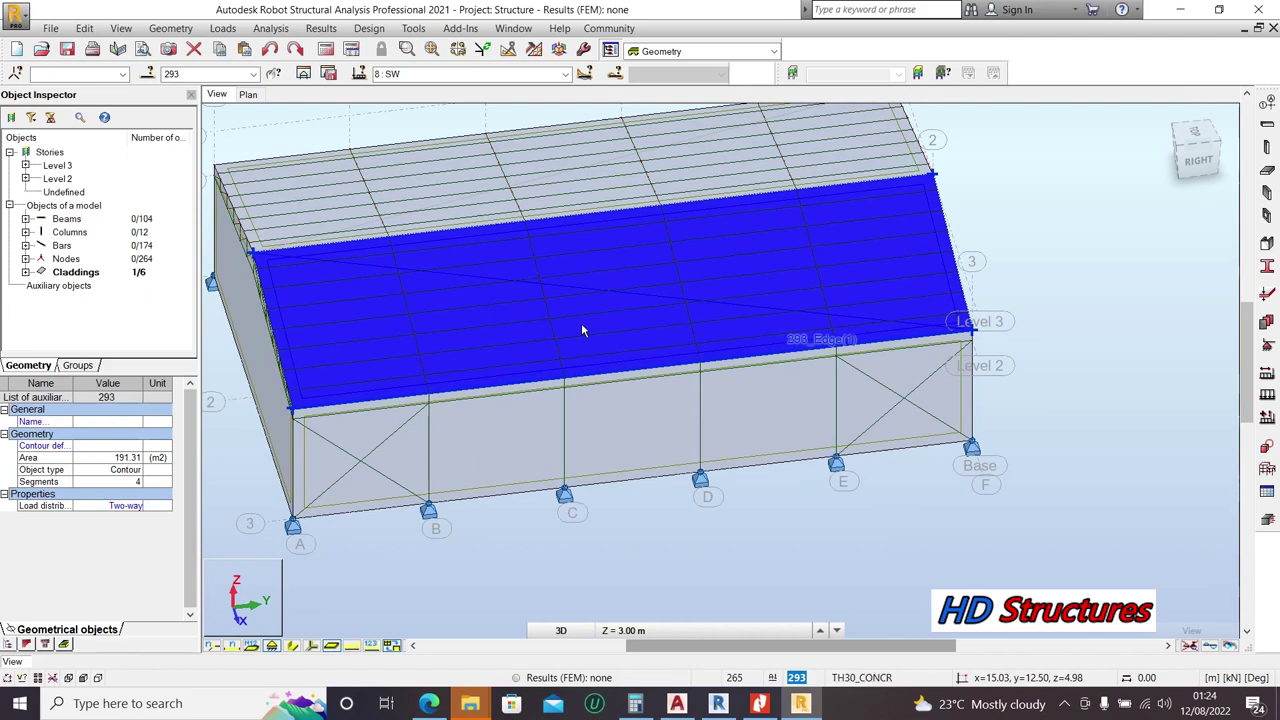
left_click(447, 117)
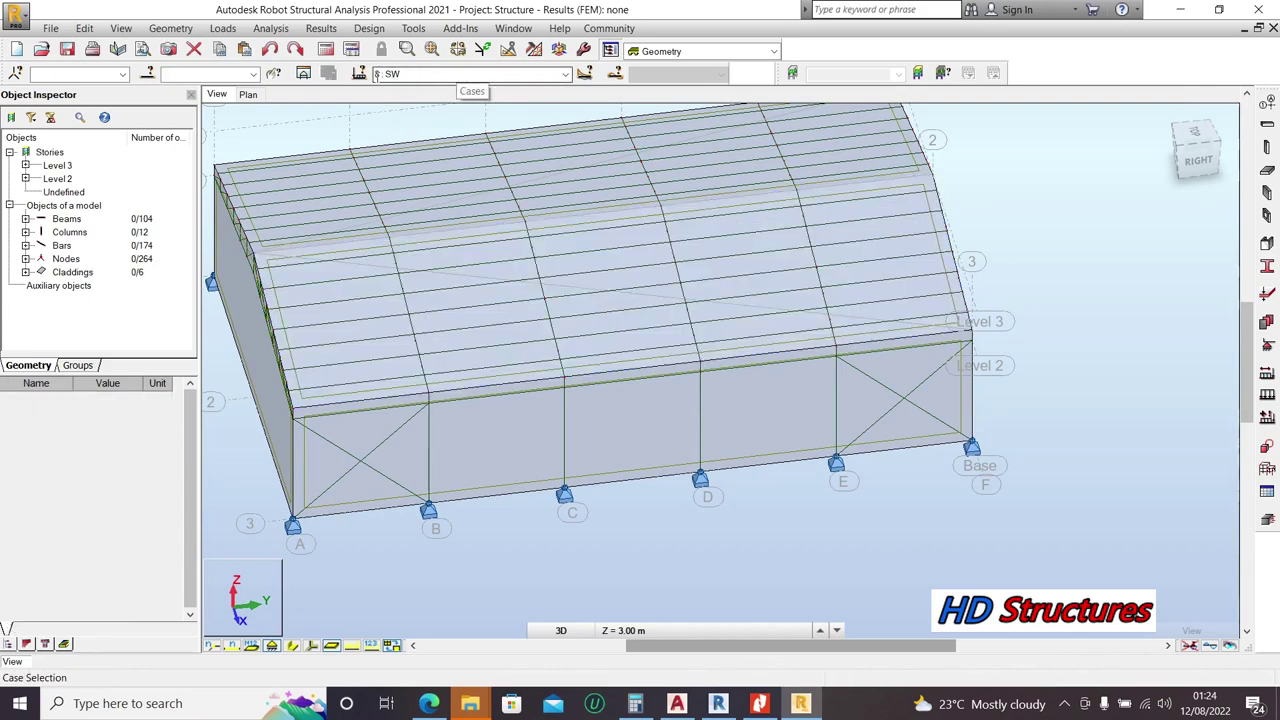
left_click(1268, 396)
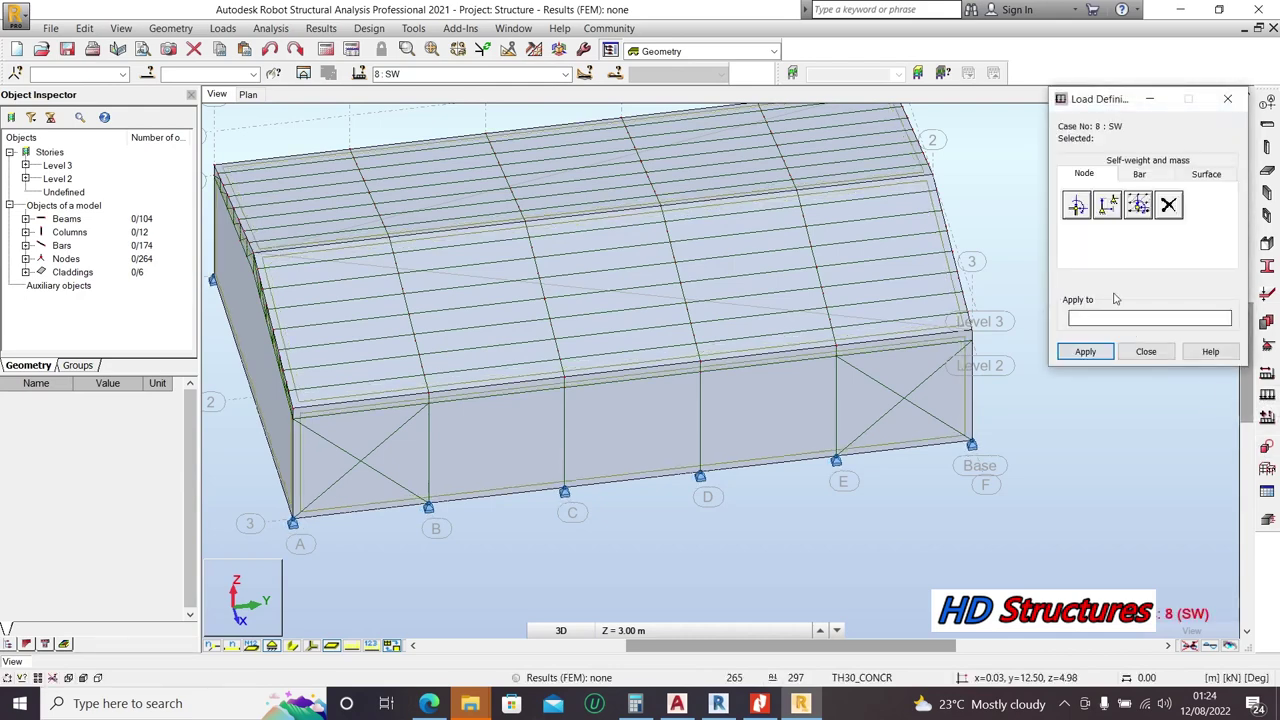
left_click(1137, 172)
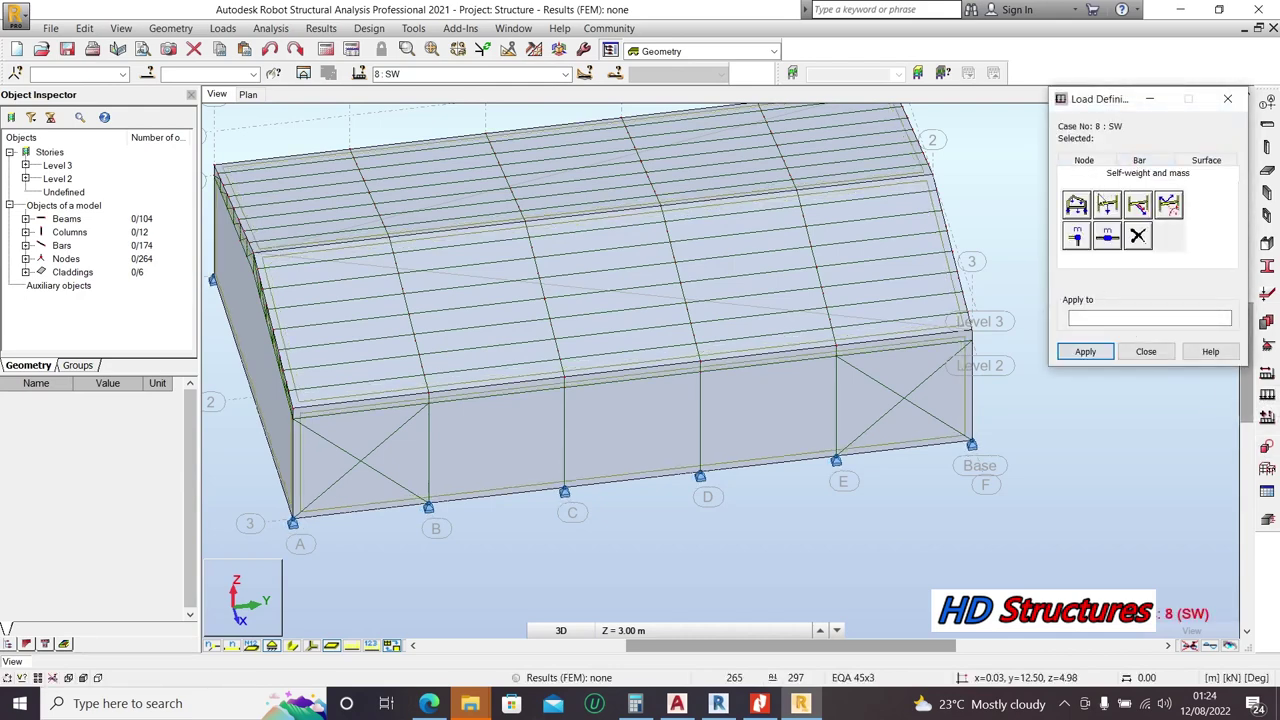
left_click(1078, 205)
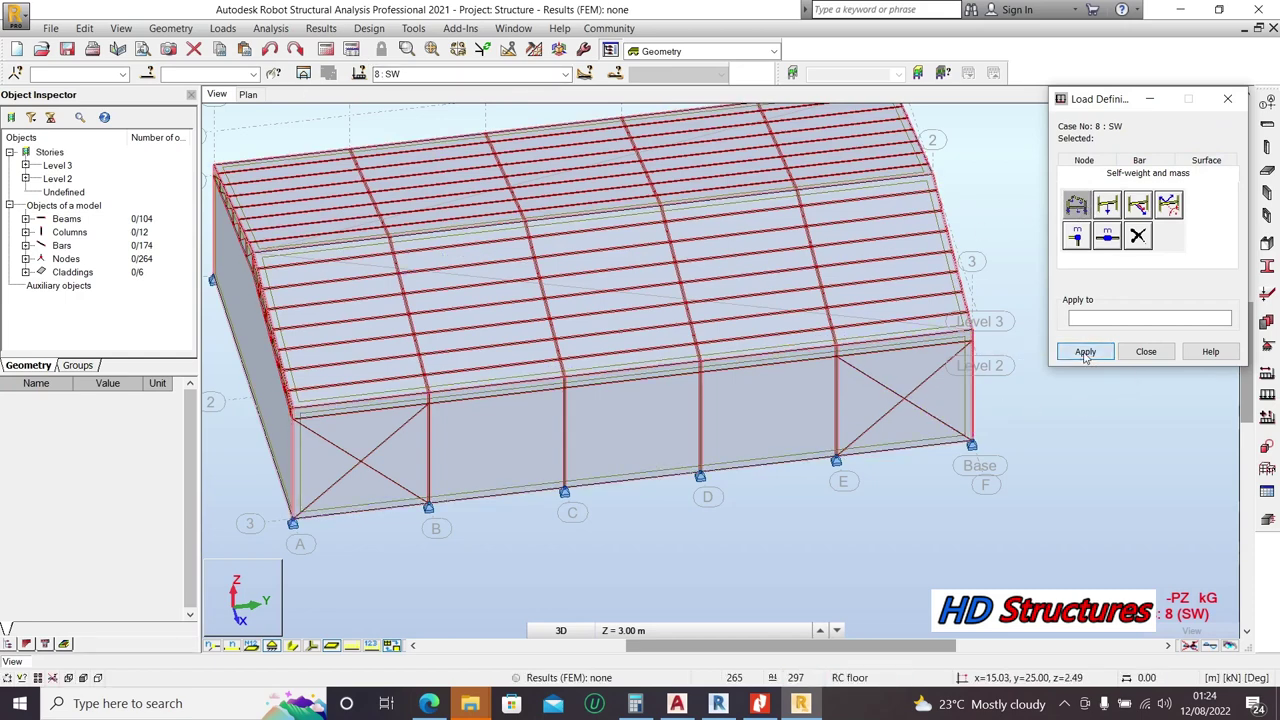
left_click(556, 75)
left_click(566, 75)
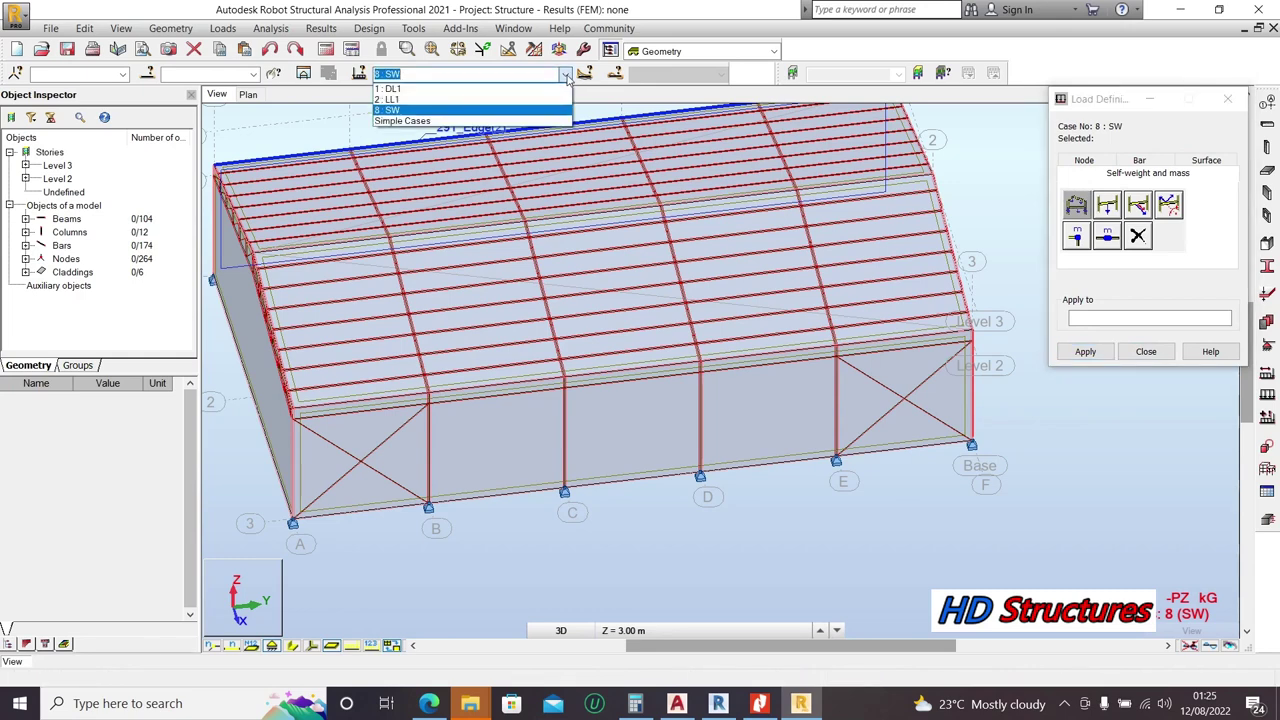
Step: In DL1, apply a Z = -0.25 kPa uniform planar load to the roof panels
left_click(451, 92)
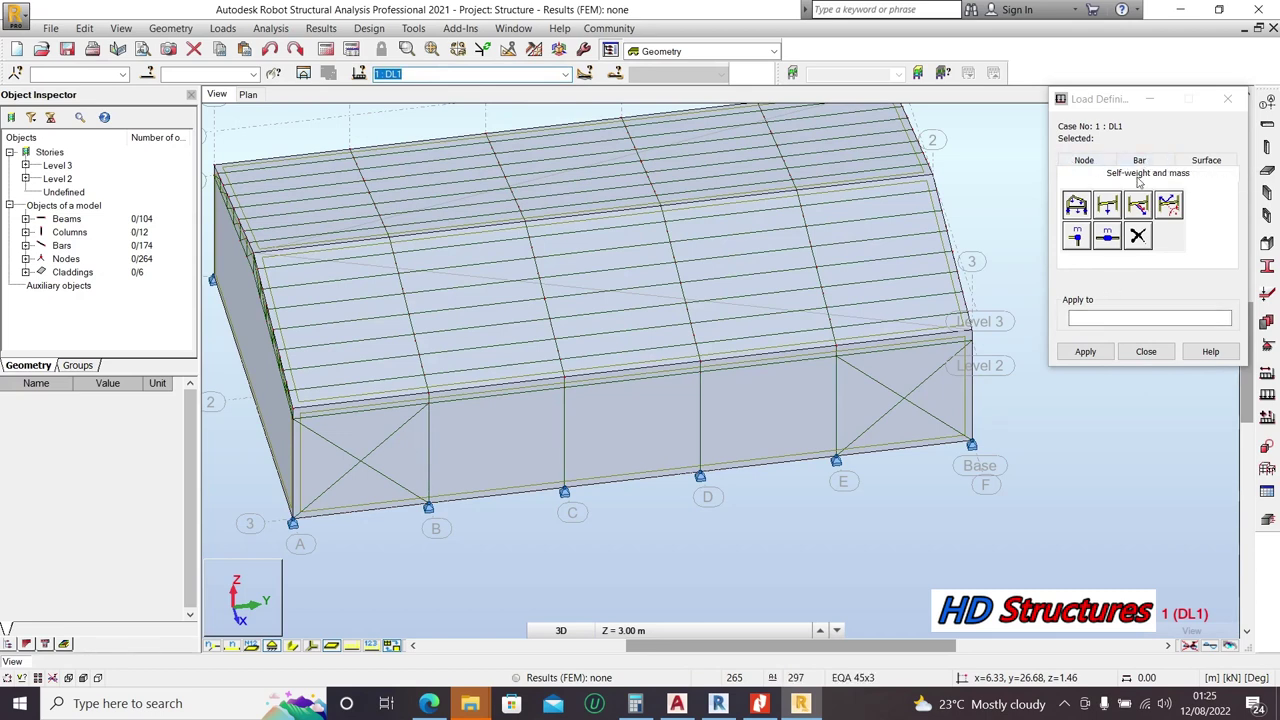
left_click(1199, 161)
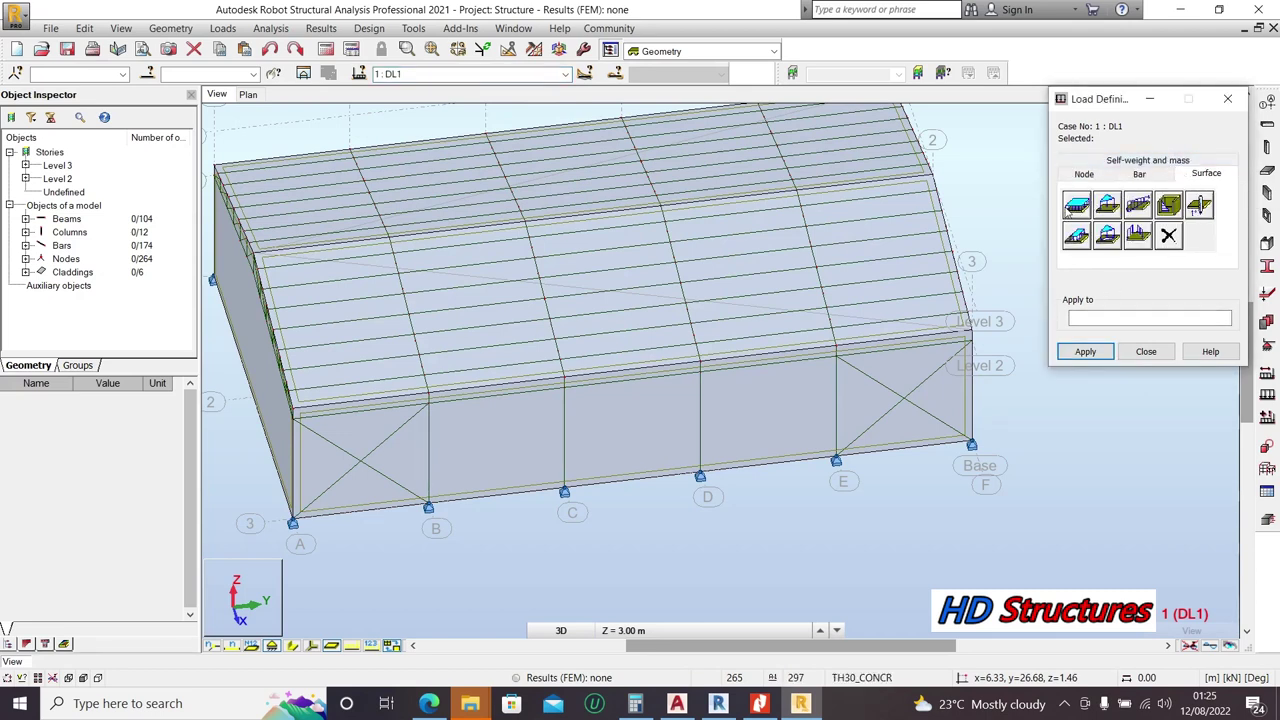
left_click(1078, 208)
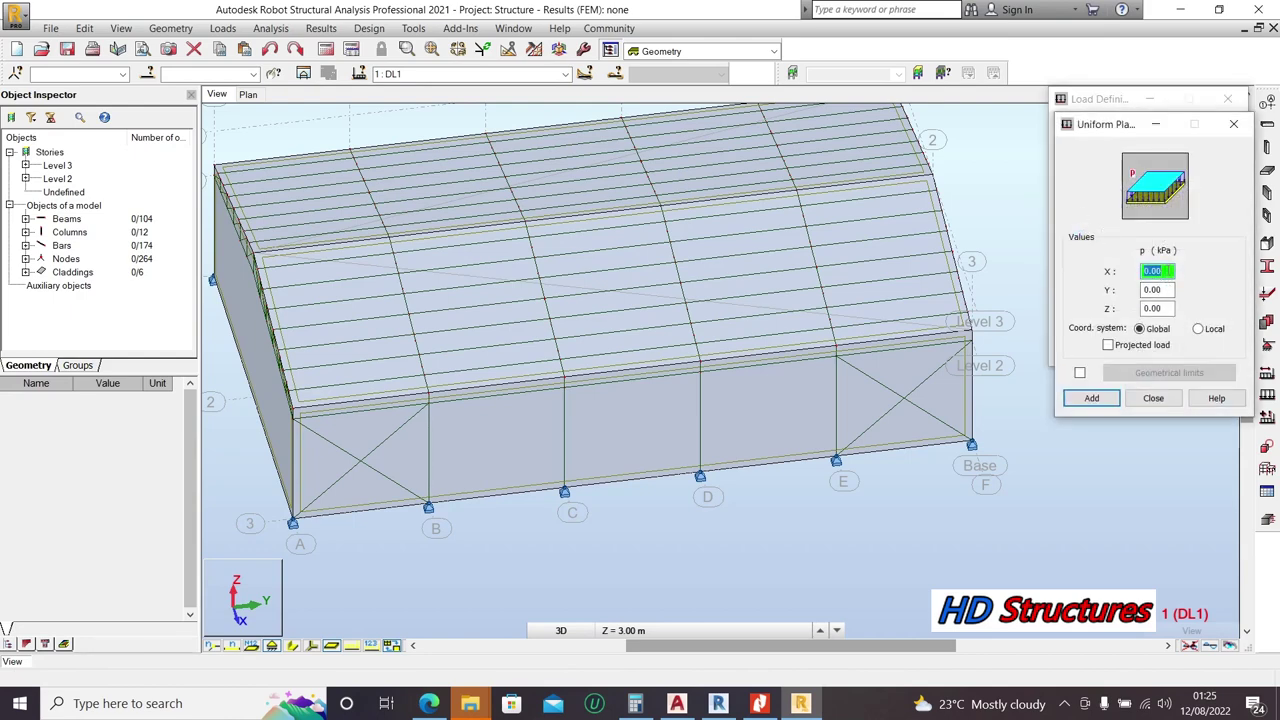
double_click(1163, 310)
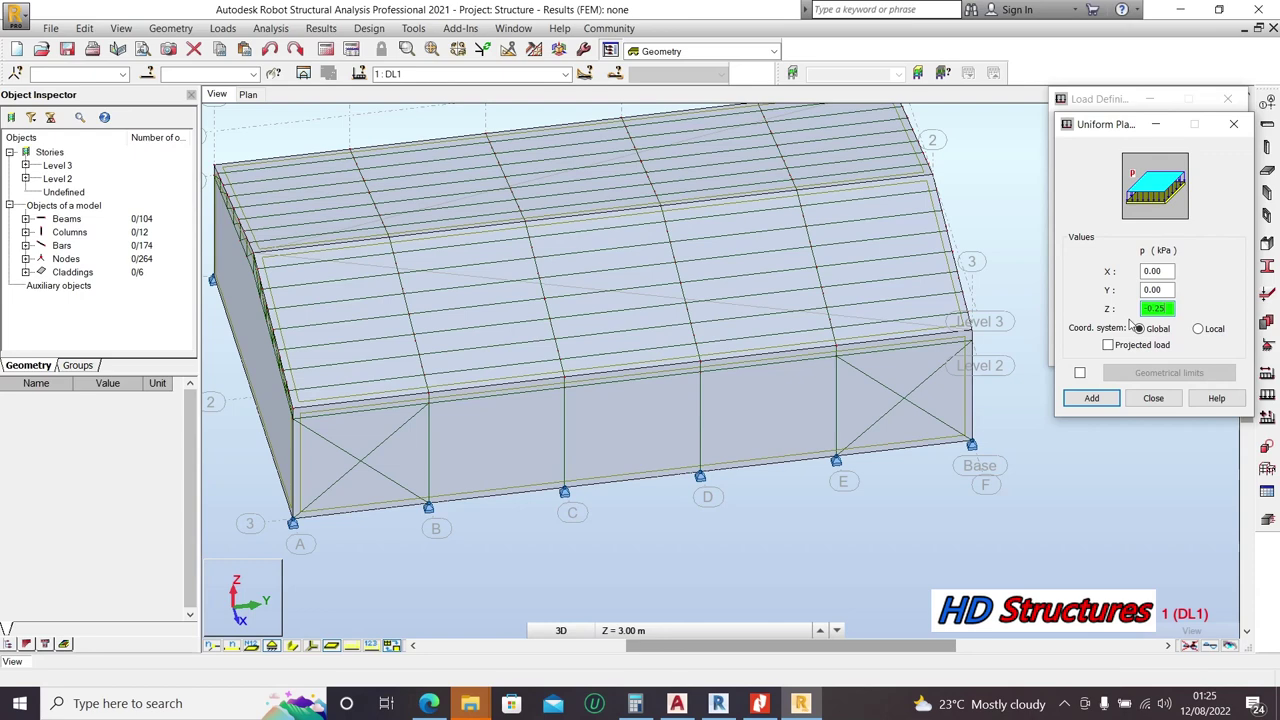
left_click(1091, 398)
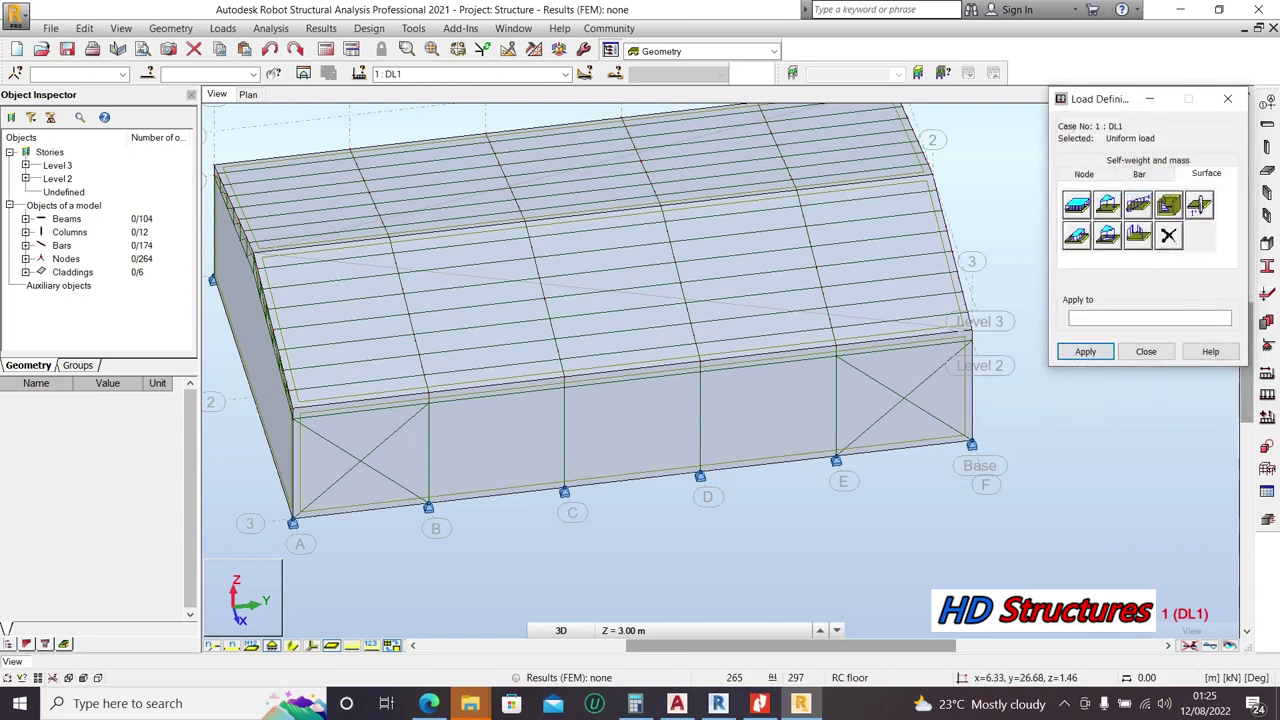
left_click(829, 345)
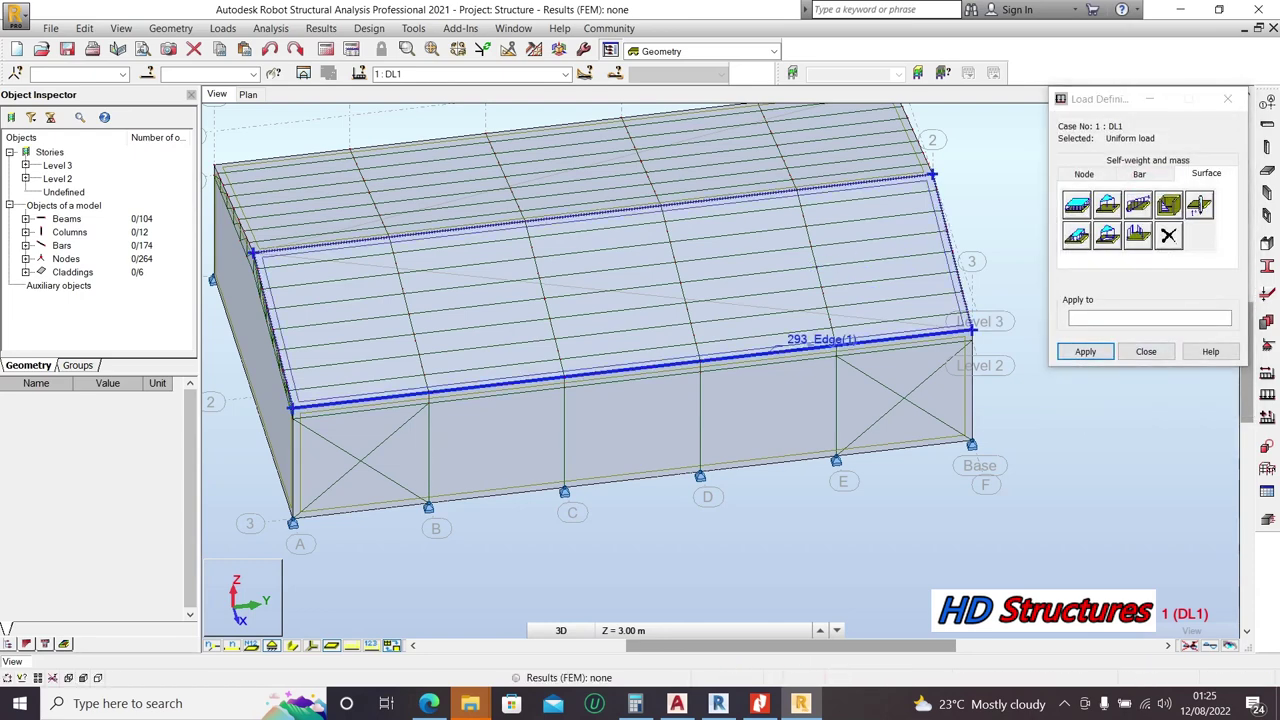
Step: Make 2 : LL1 the current load case
scroll(829, 357, "down", 3)
scroll(283, 366, "up", 3)
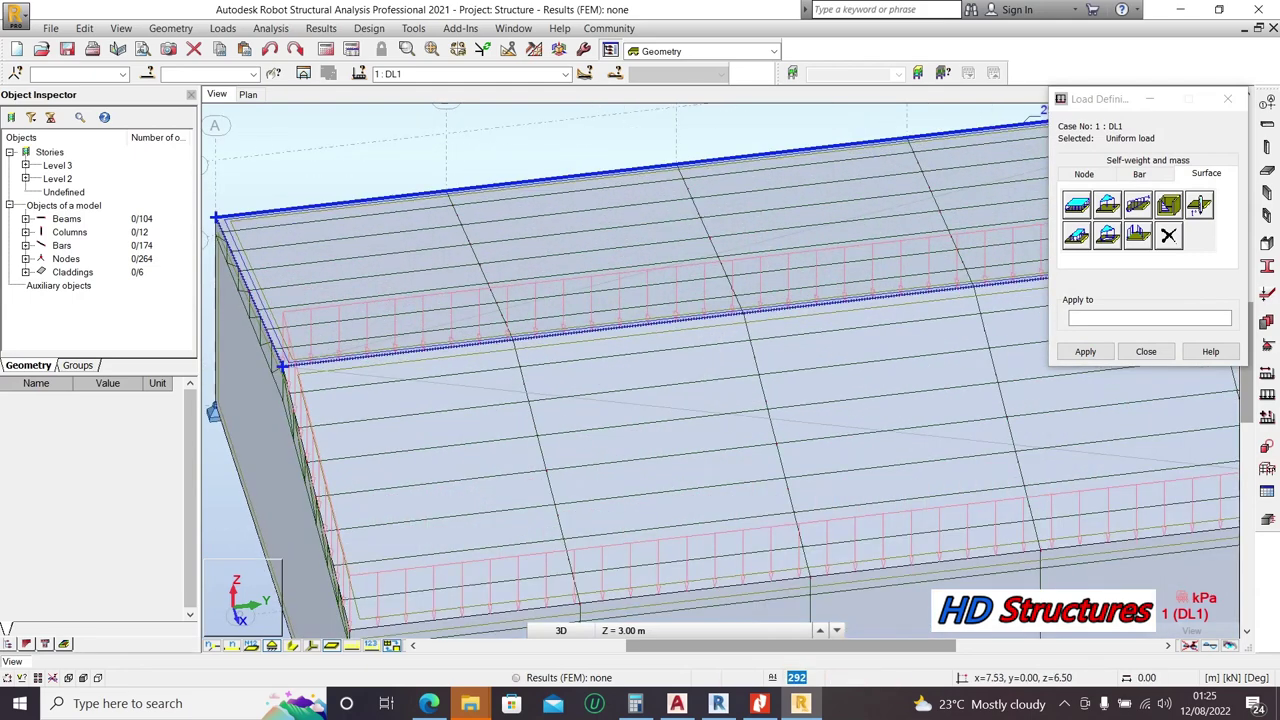
scroll(283, 366, "down", 5)
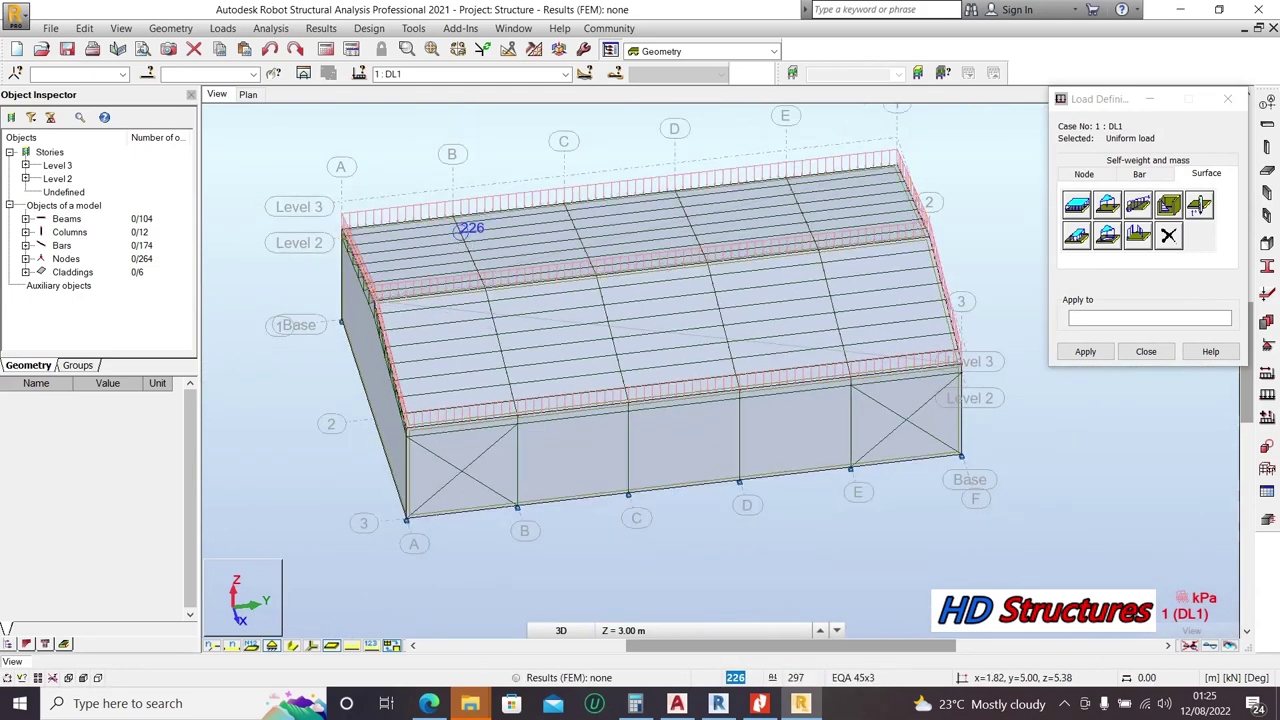
left_click(564, 76)
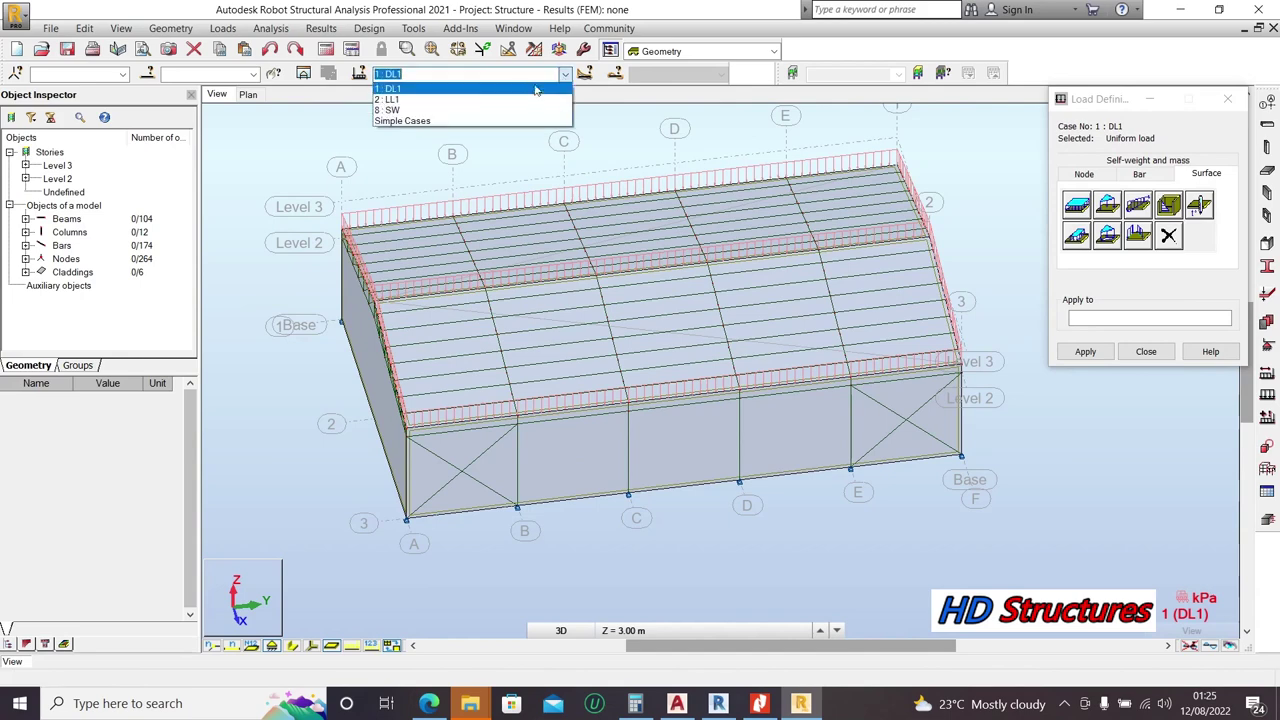
left_click(422, 99)
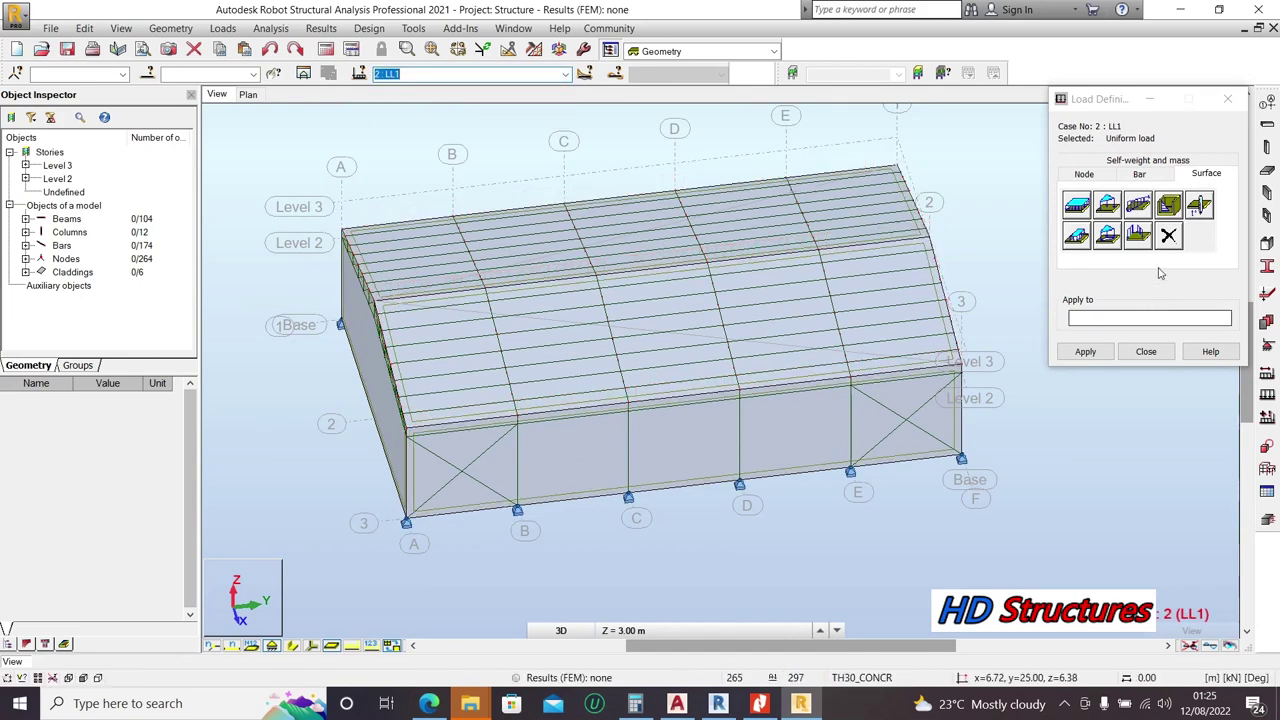
Step: Apply a Z = -0.5 kPa uniform planar load to the roof panels
left_click(1078, 208)
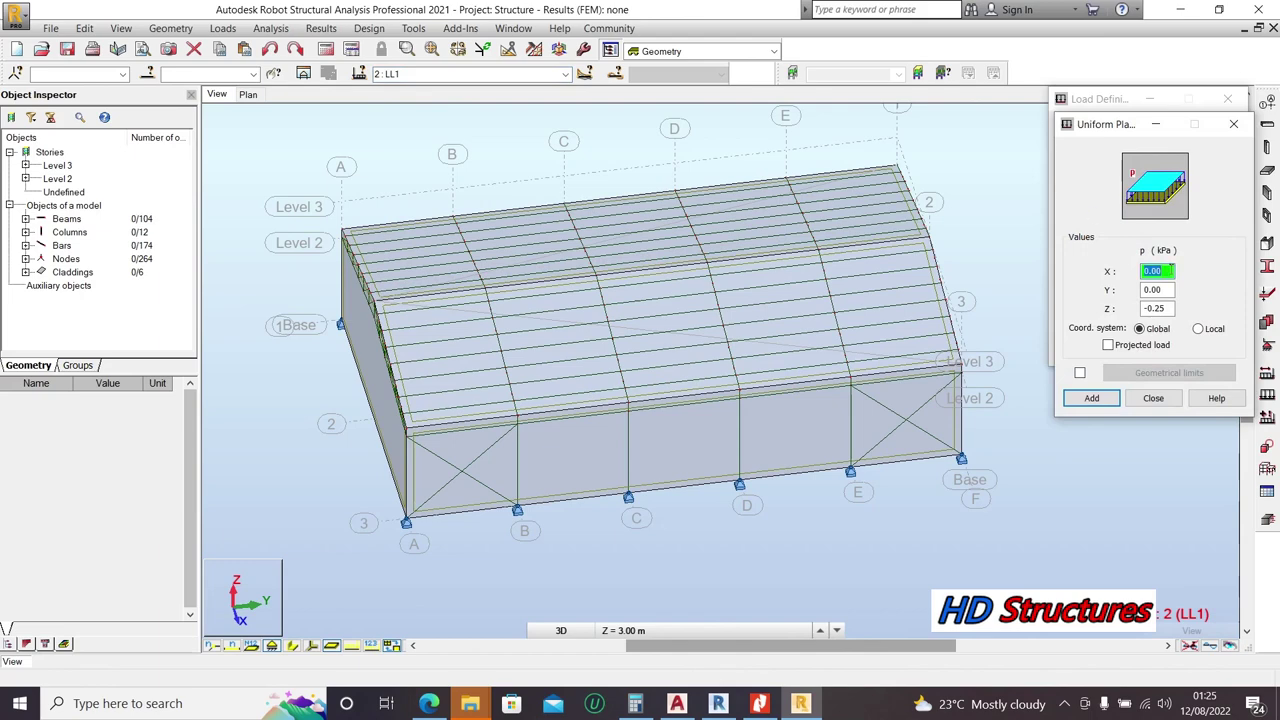
double_click(1156, 310)
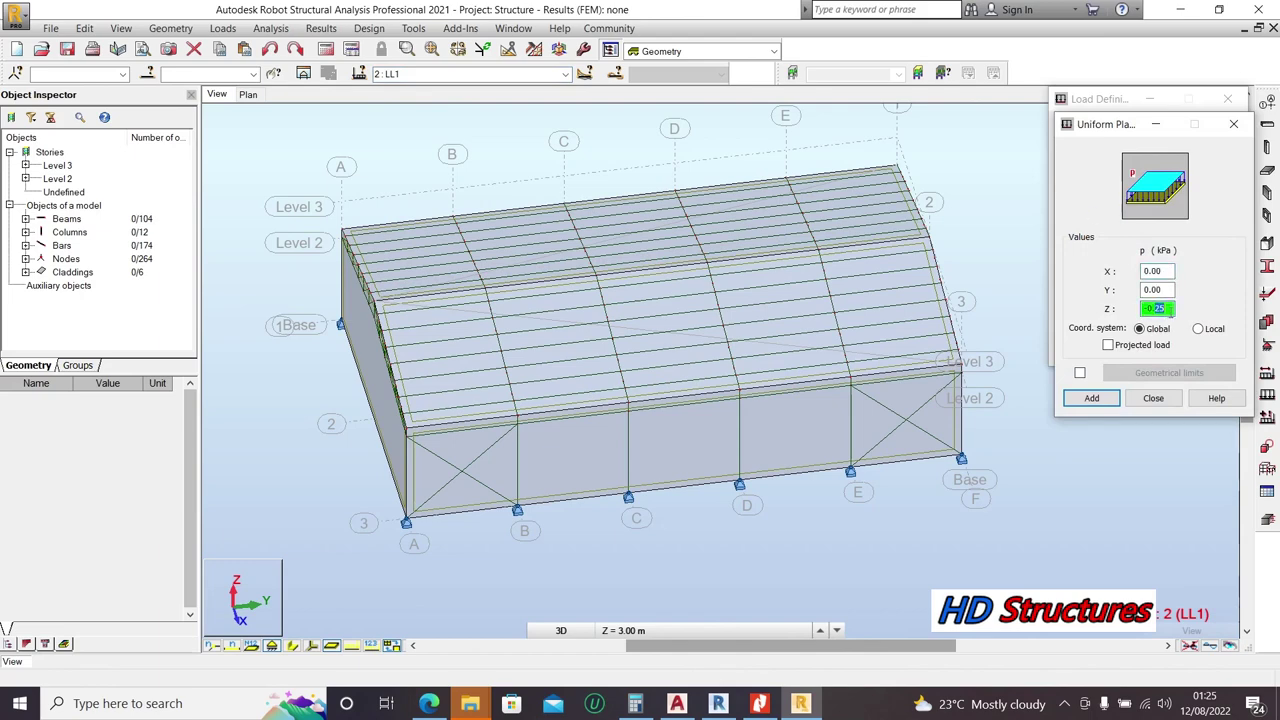
left_click(1112, 398)
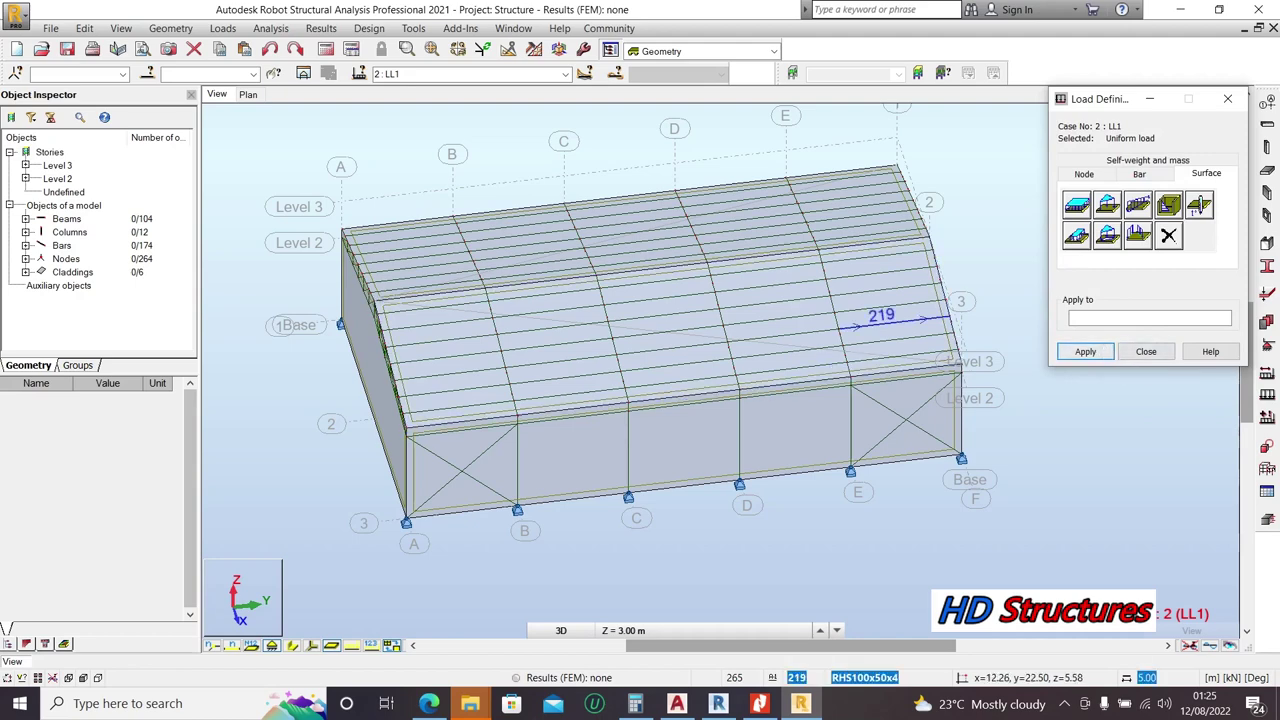
scroll(891, 315, "up", 2)
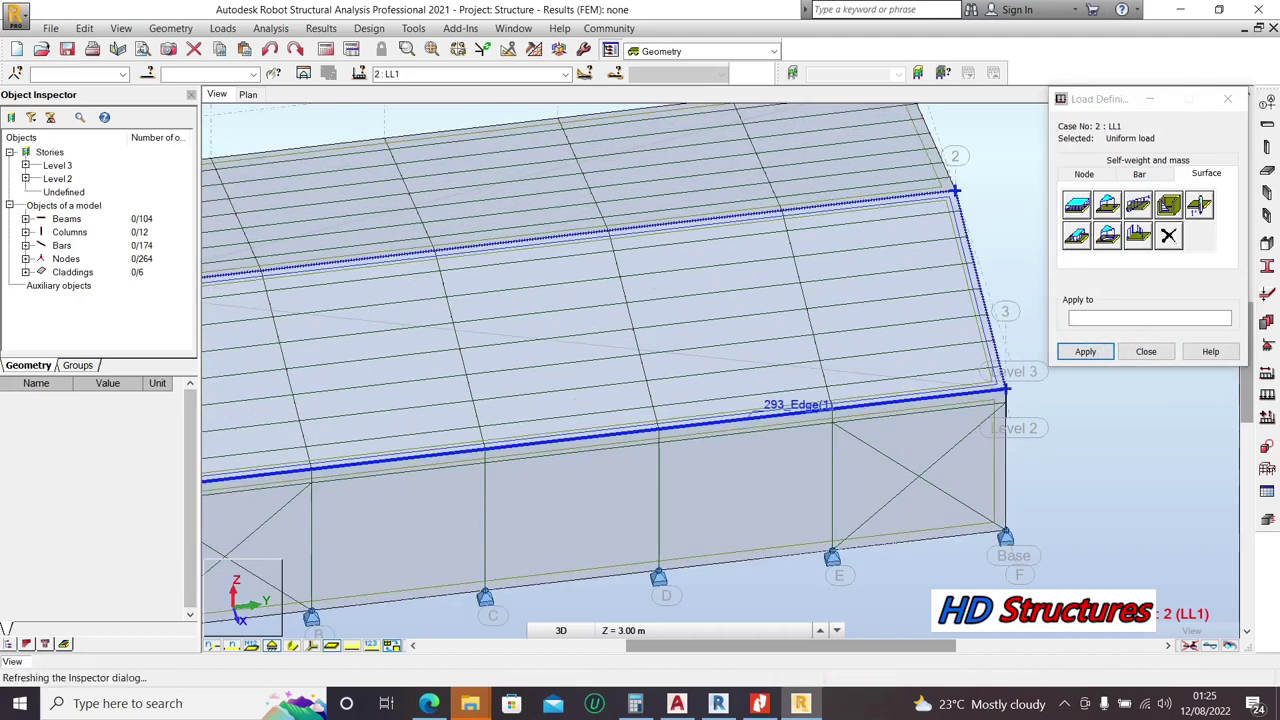
scroll(891, 315, "down", 3)
scroll(700, 215, "up", 3)
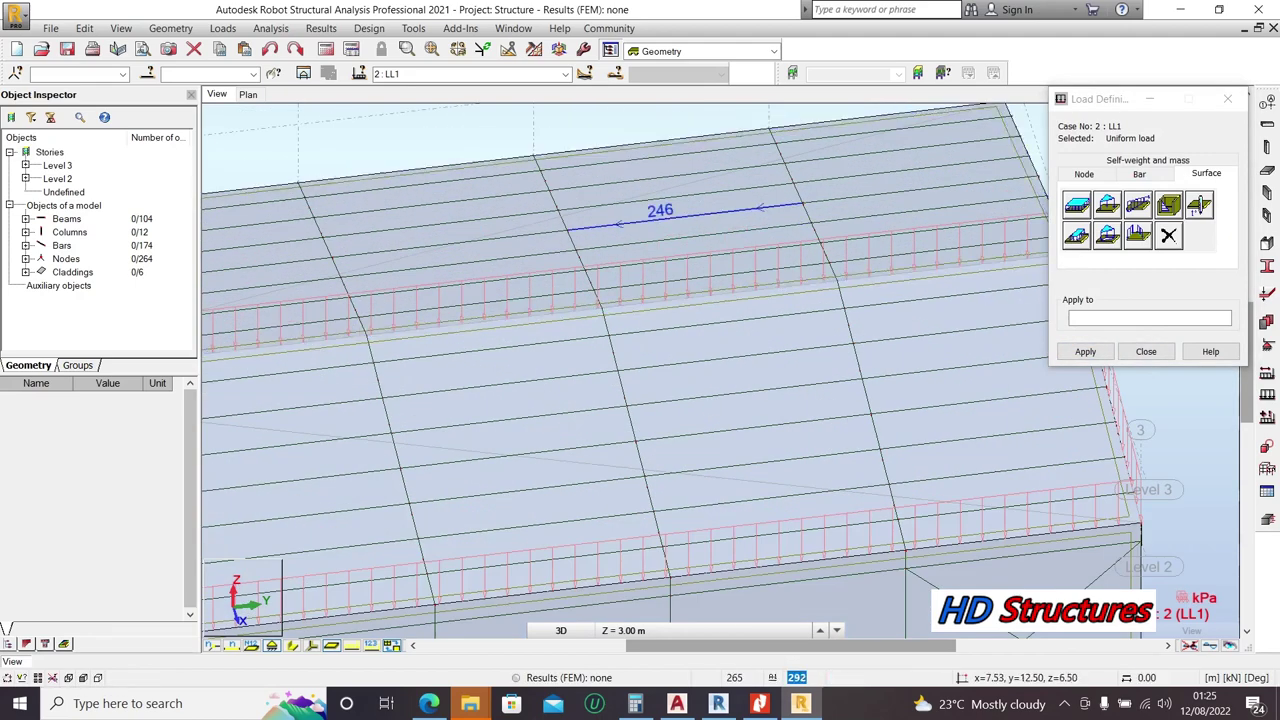
scroll(700, 140, "down", 3)
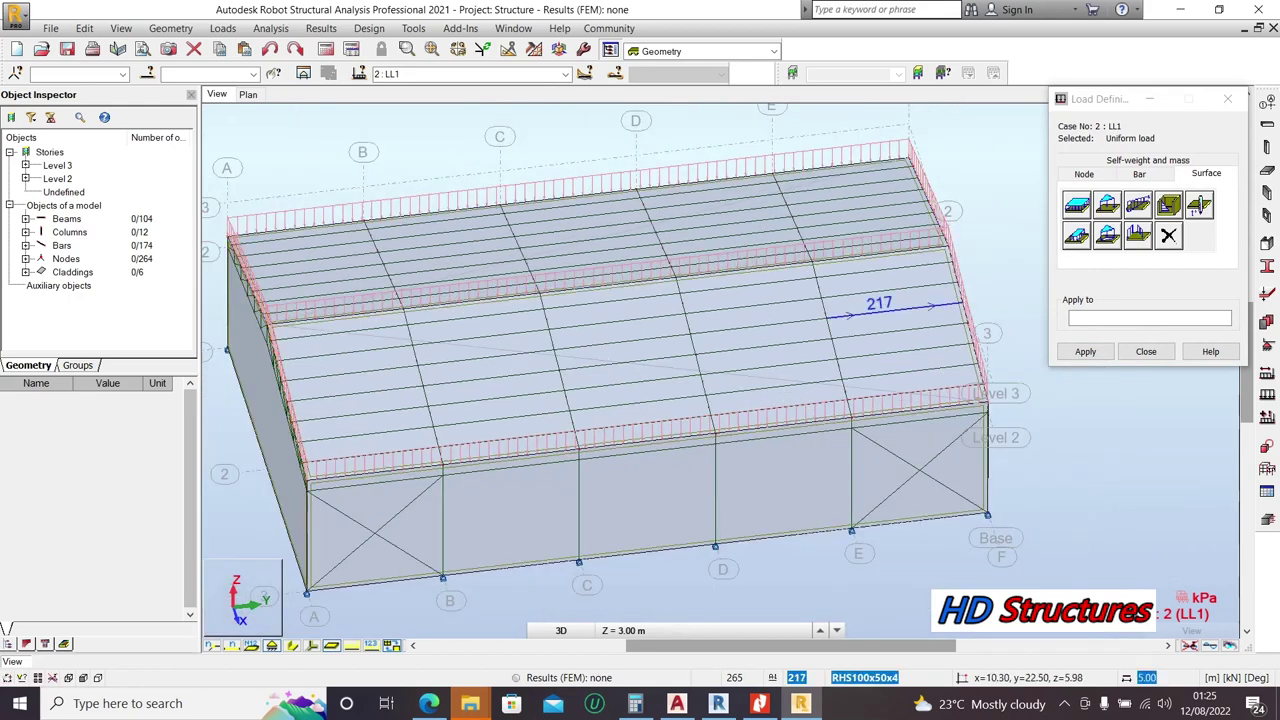
Step: Close the Load Definition window
left_click(1146, 351)
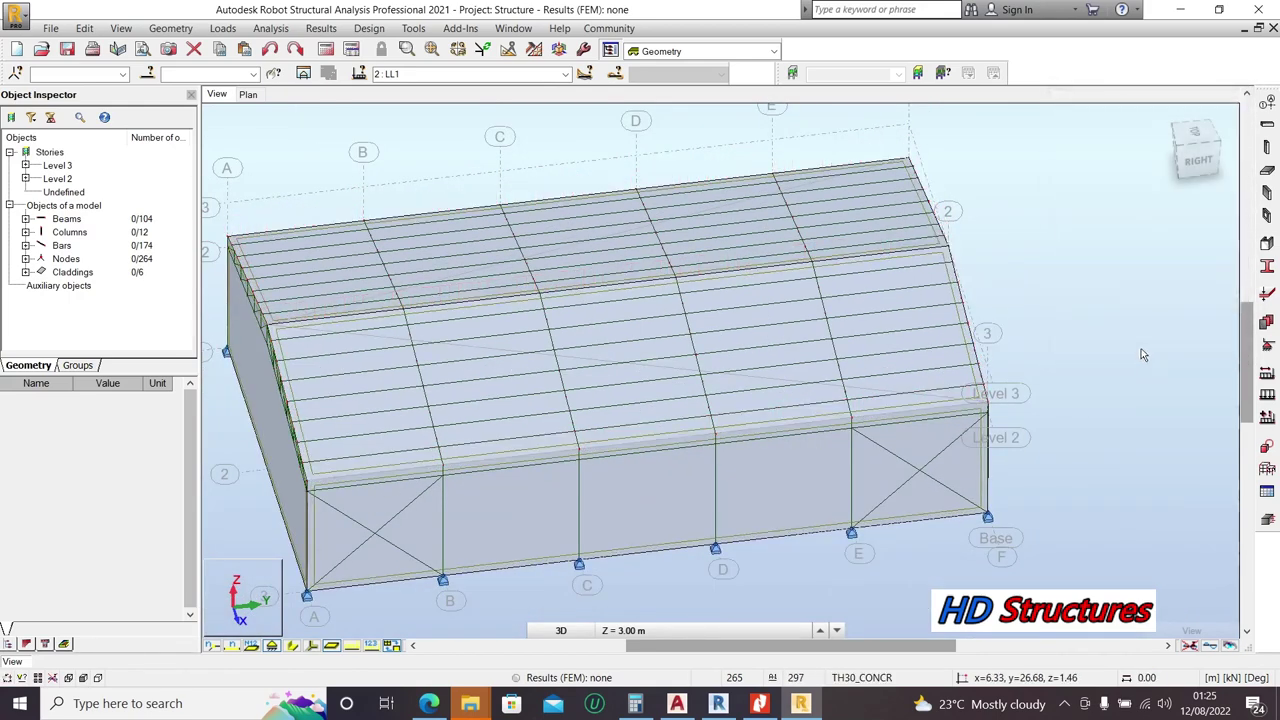
scroll(1040, 330, "down", 3)
right_click(546, 180)
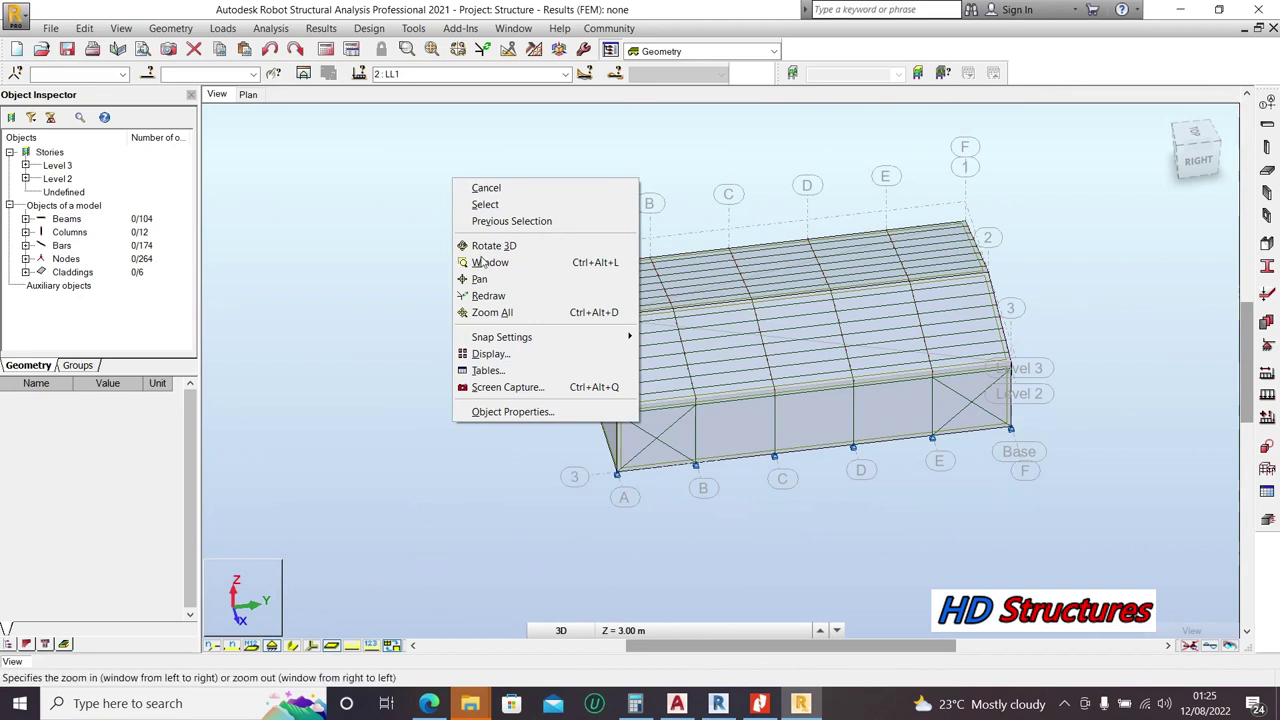
left_click(314, 262)
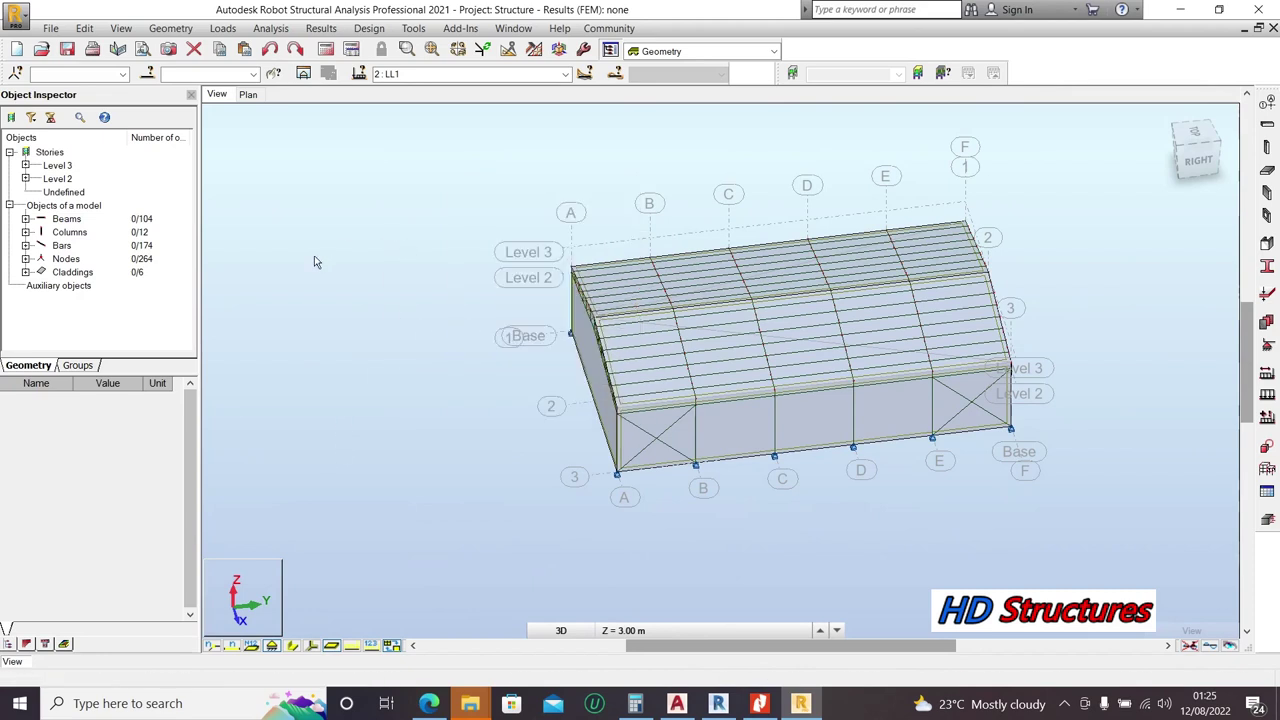
Step: Orbit to a front-right view and display the LL1 load symbols with pZ values
left_click(370, 646)
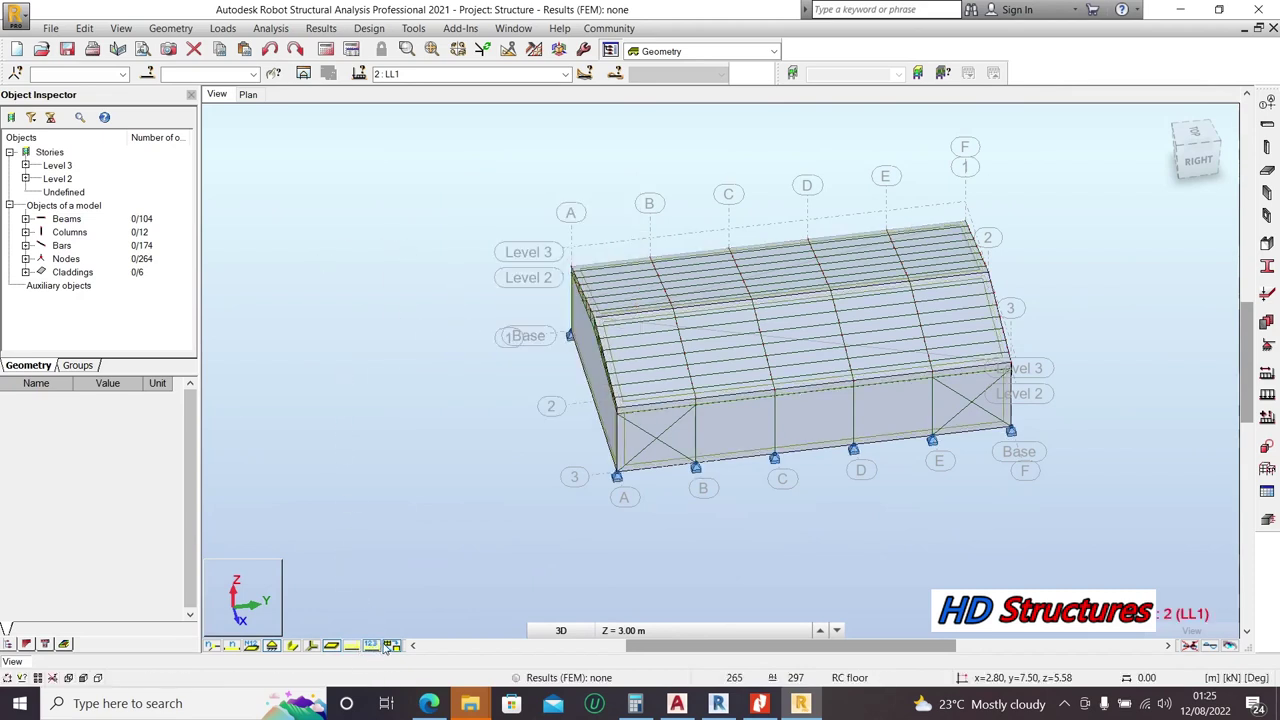
left_click(392, 646)
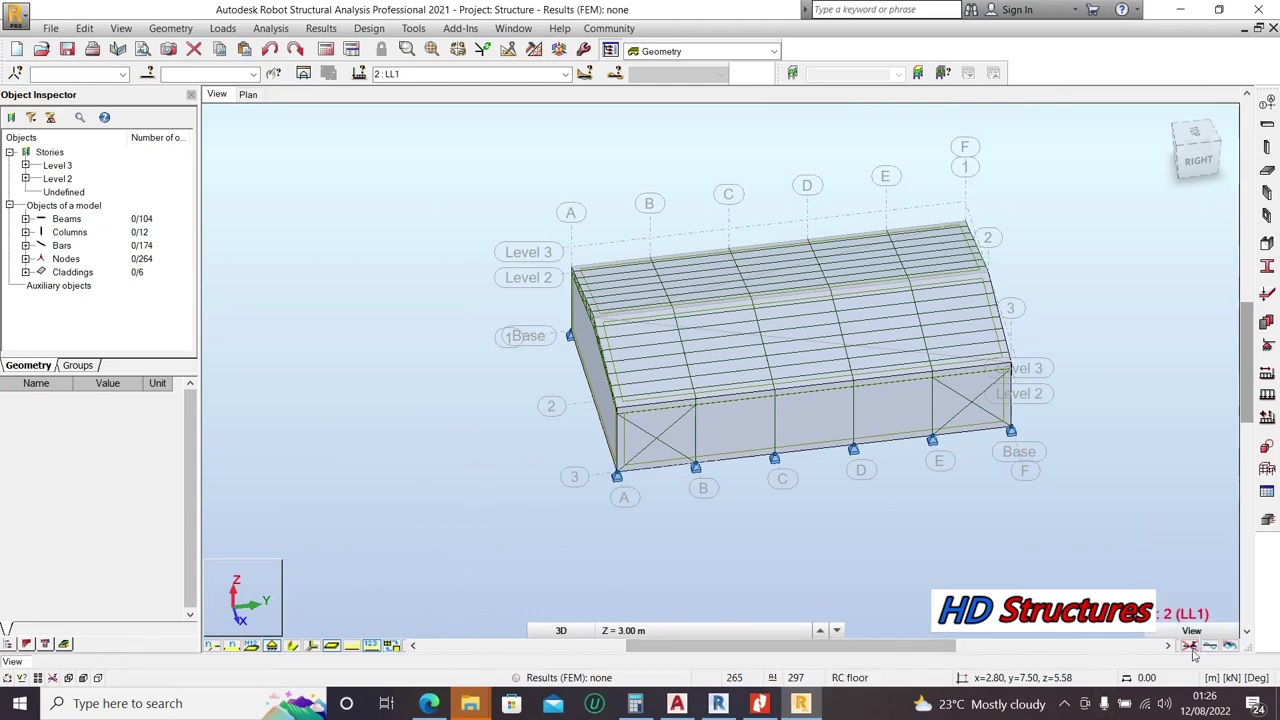
right_click(310, 201)
left_click(350, 268)
left_click_drag(633, 409, 492, 477)
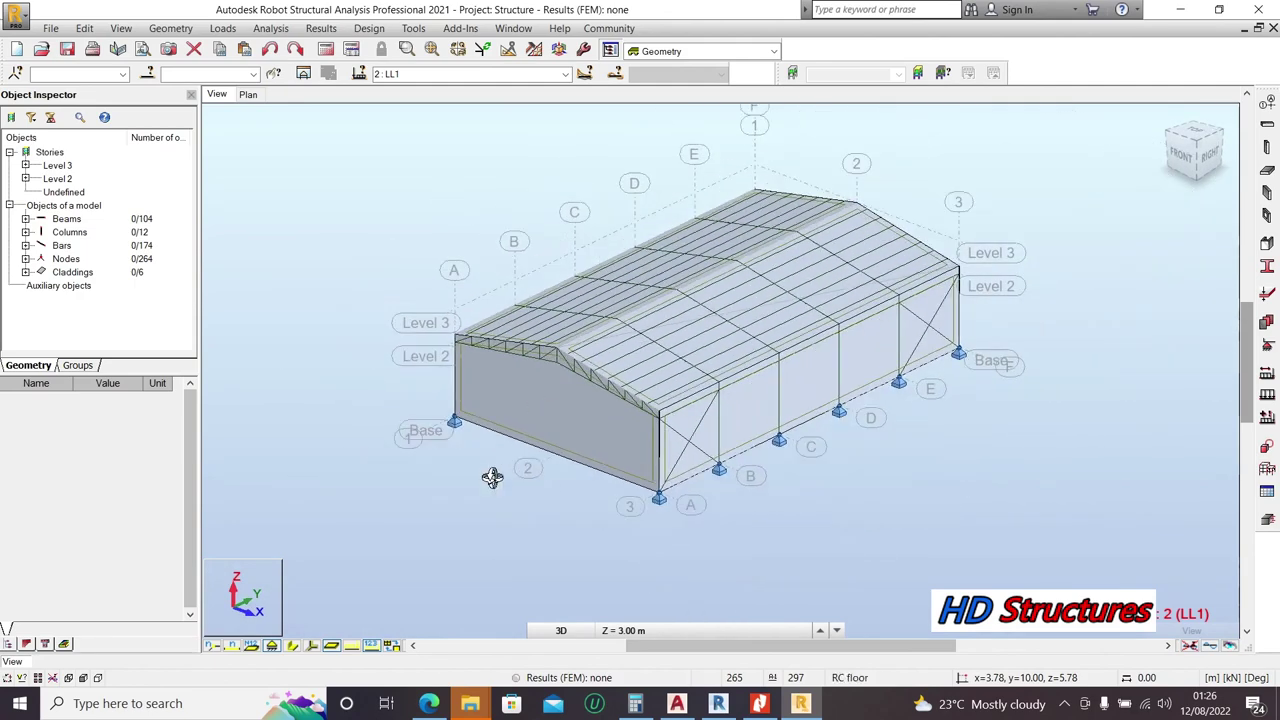
left_click(357, 650)
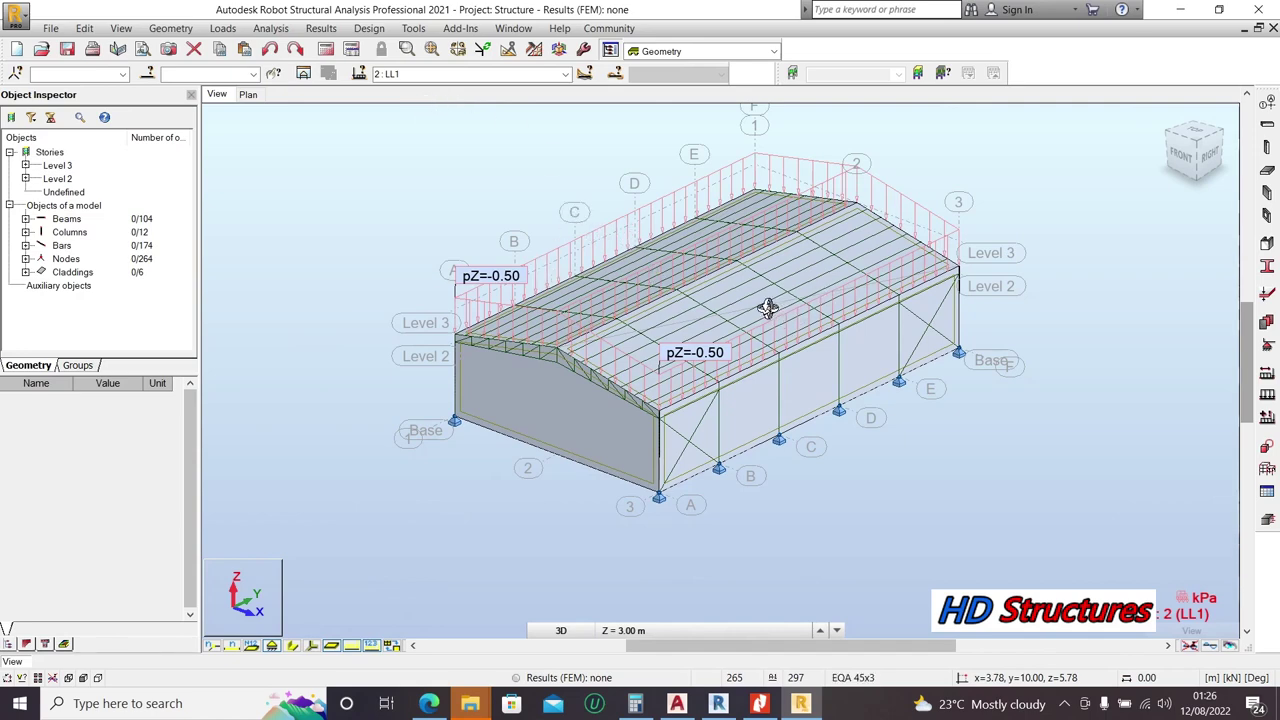
Step: Recentre the model view and open the Display settings dialog
scroll(889, 258, "up", 1)
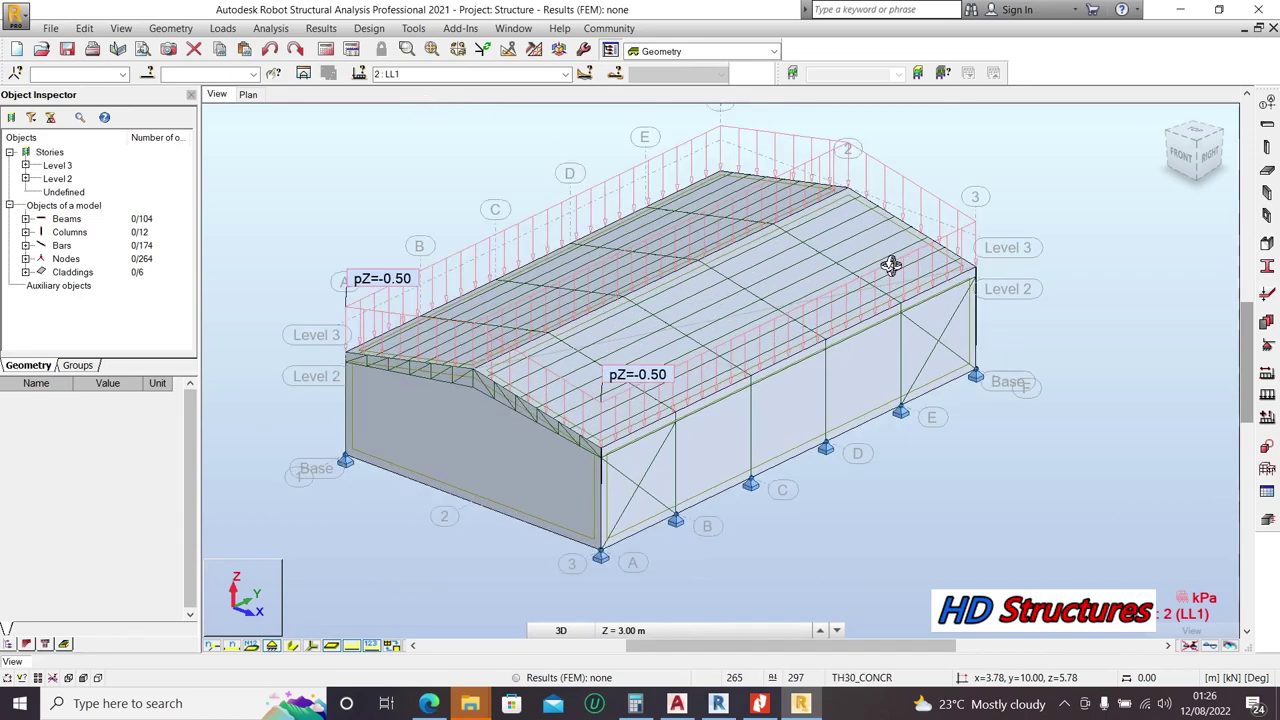
middle_click_drag(879, 287, 651, 381, "shift")
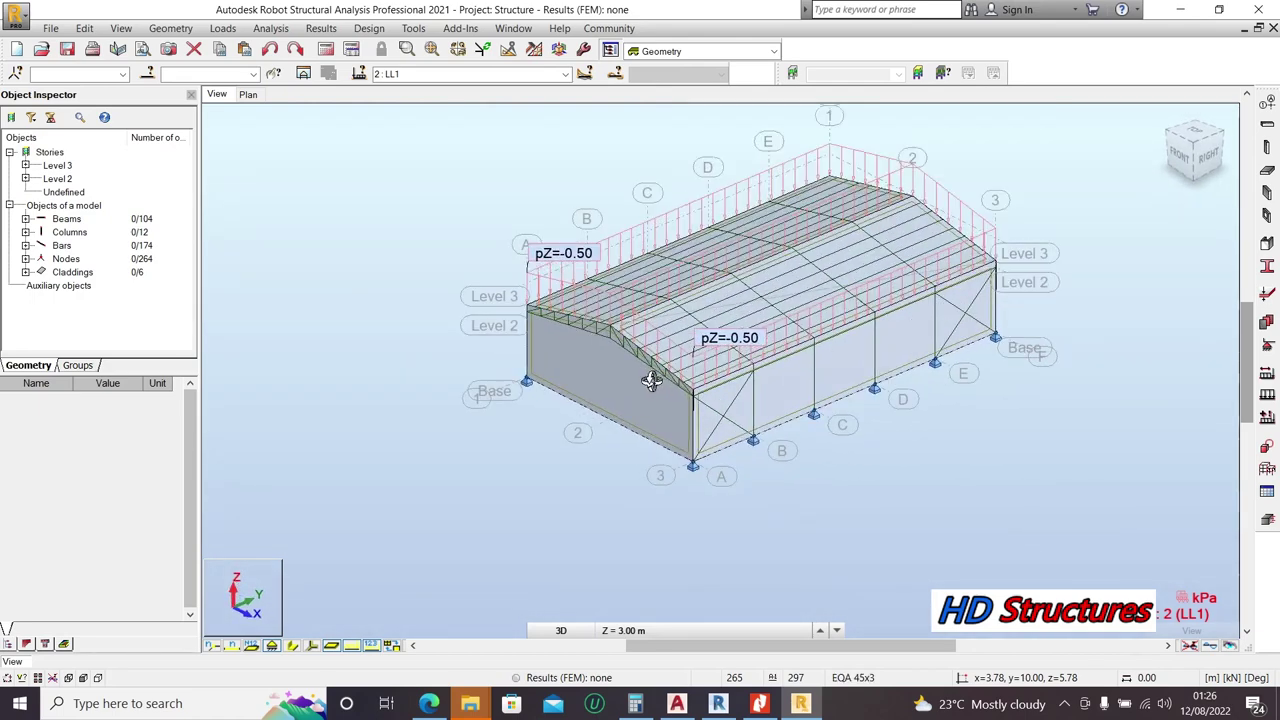
right_click(306, 215)
left_click(312, 391)
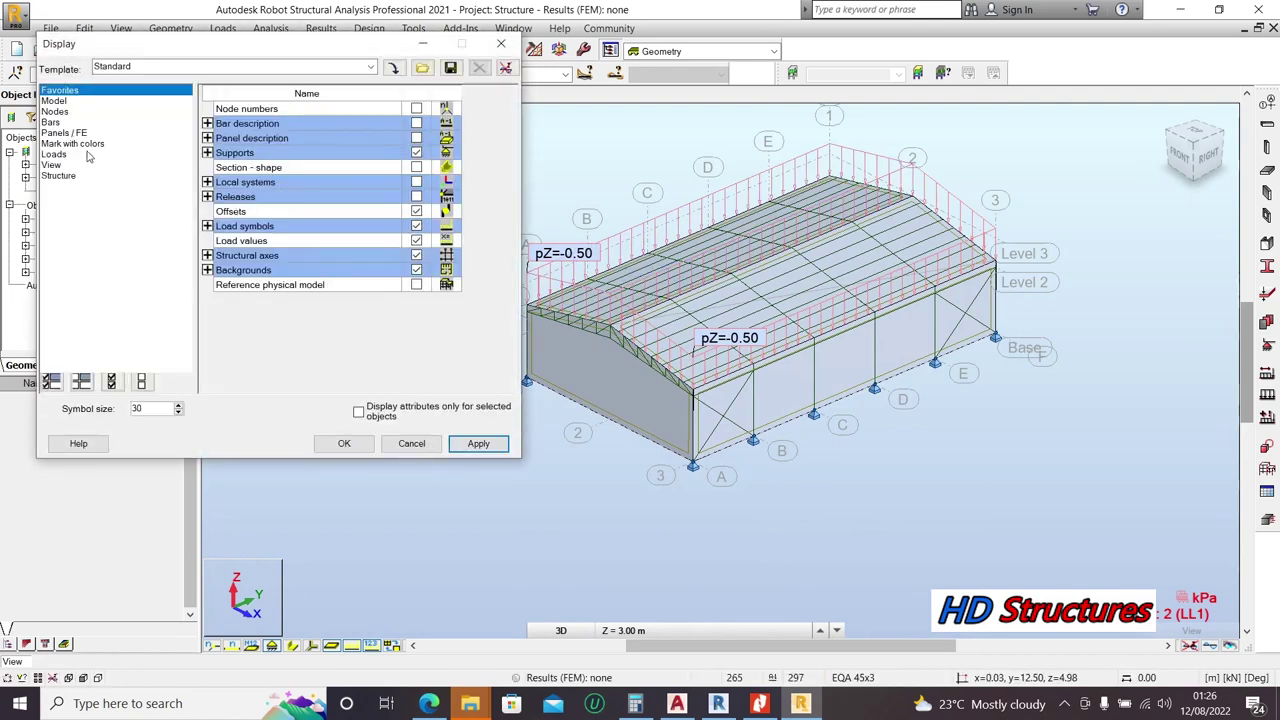
Step: Turn on the Direction of load distribution symbols for panels in the Display settings
left_click(79, 135)
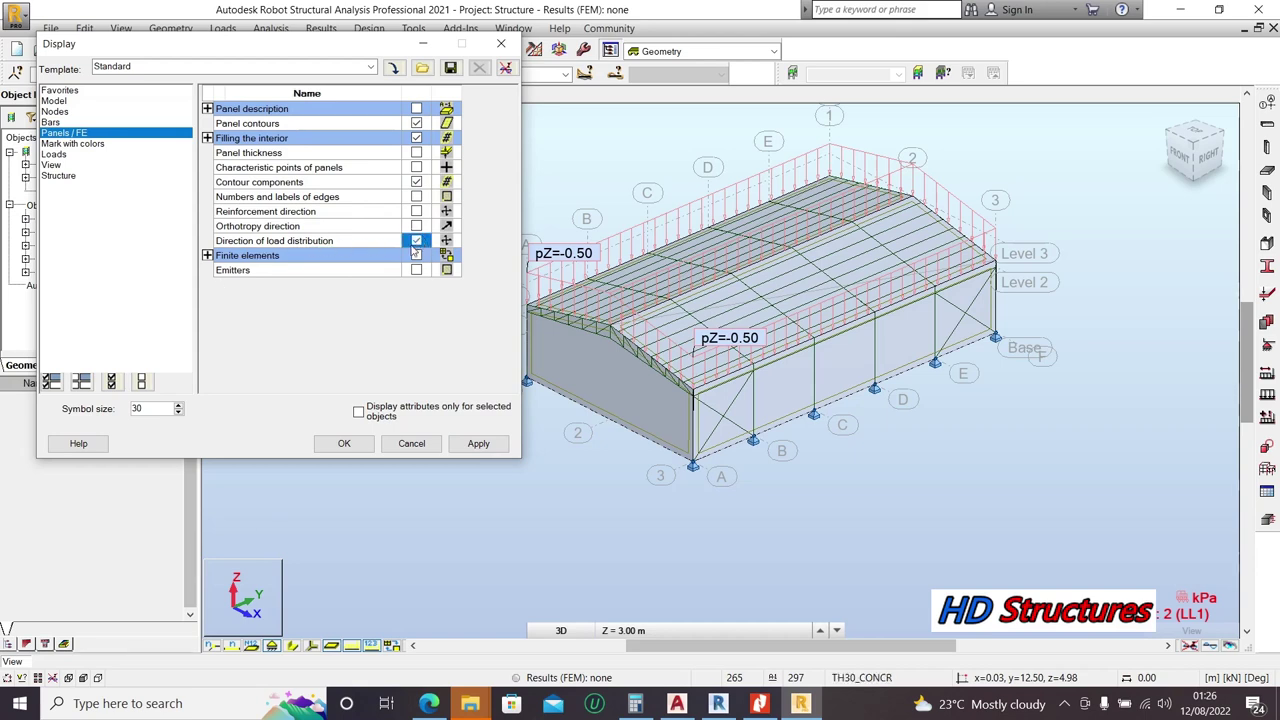
left_click(478, 443)
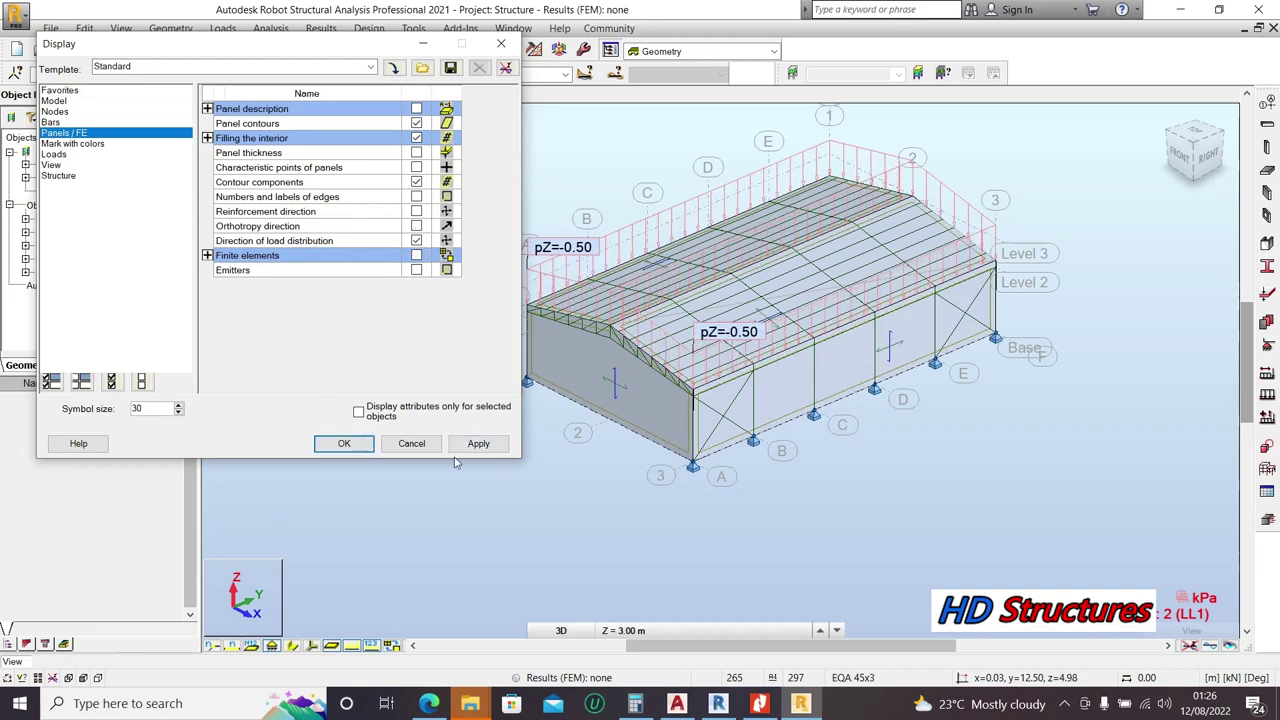
left_click(346, 443)
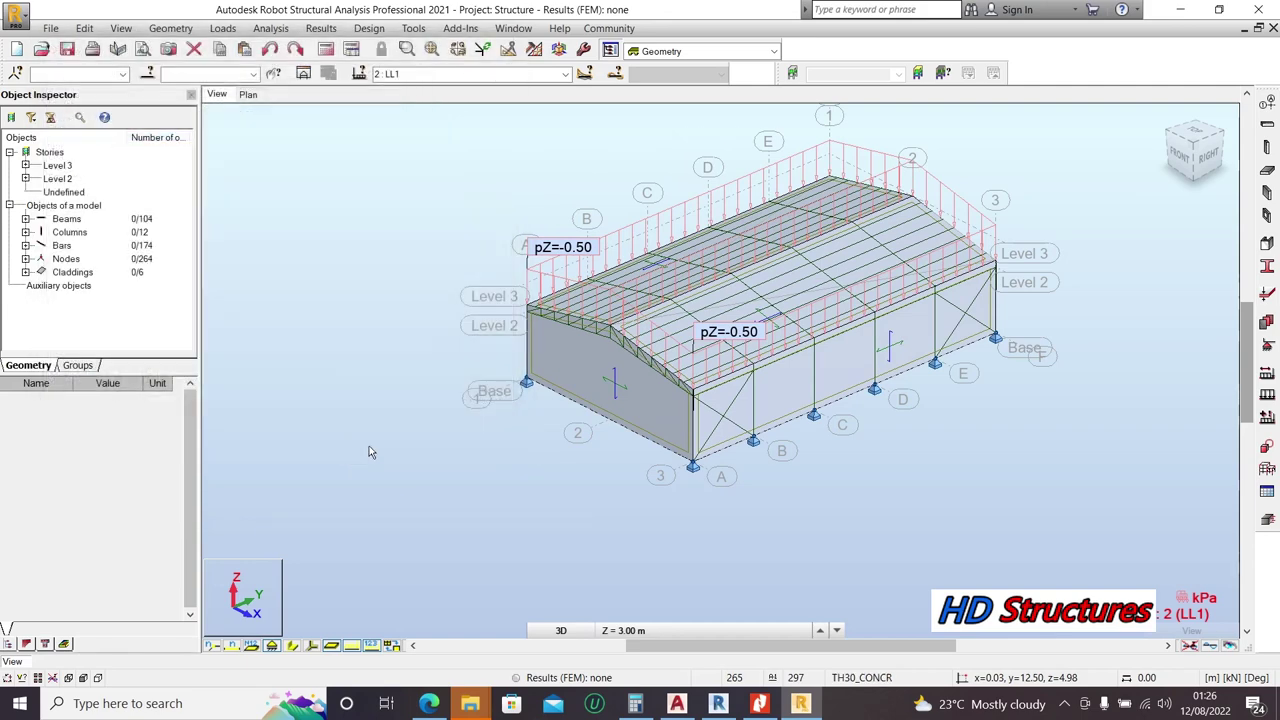
scroll(740, 467, "up", 2)
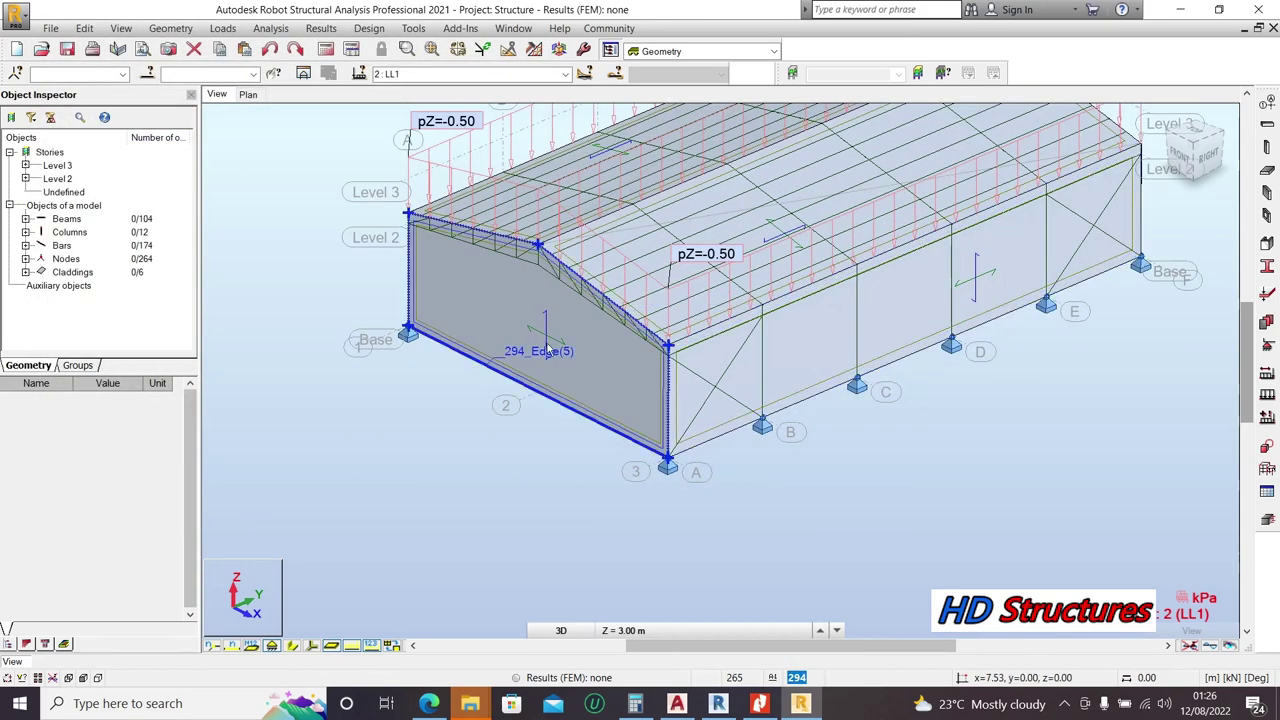
Step: Set gable-wall cladding 294 to One-way X load distribution
left_click(456, 272)
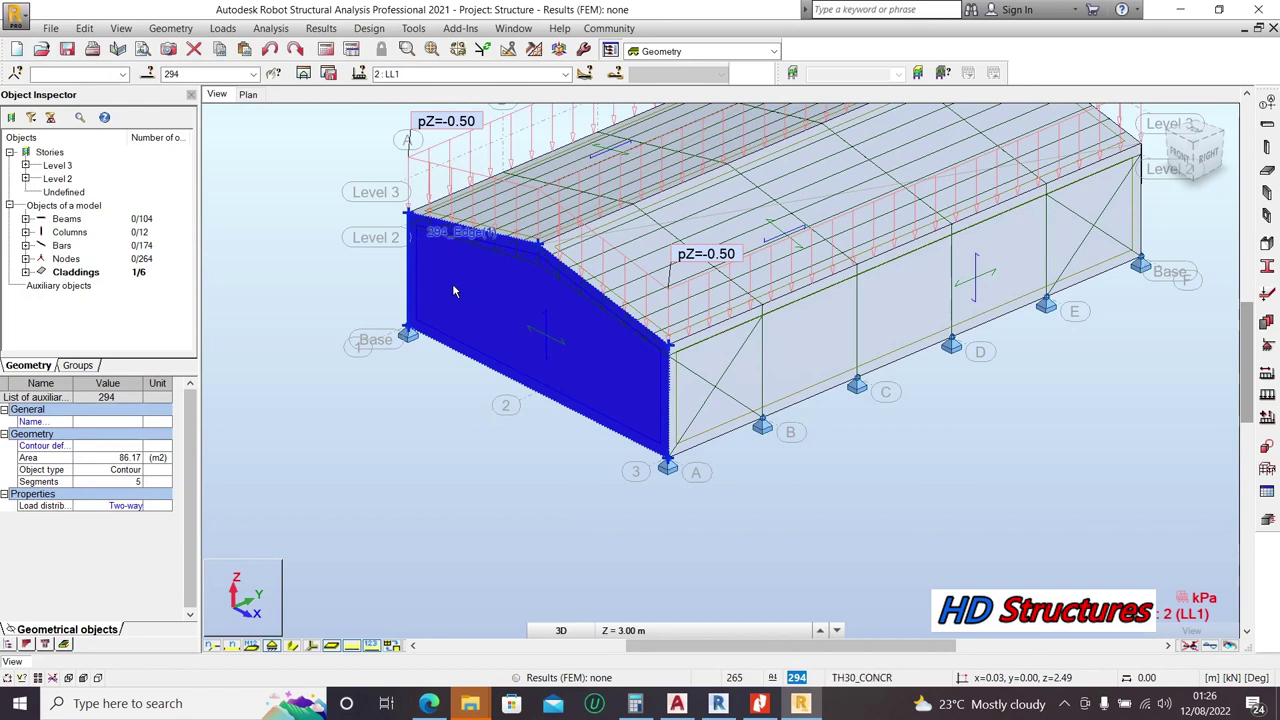
left_click(135, 508)
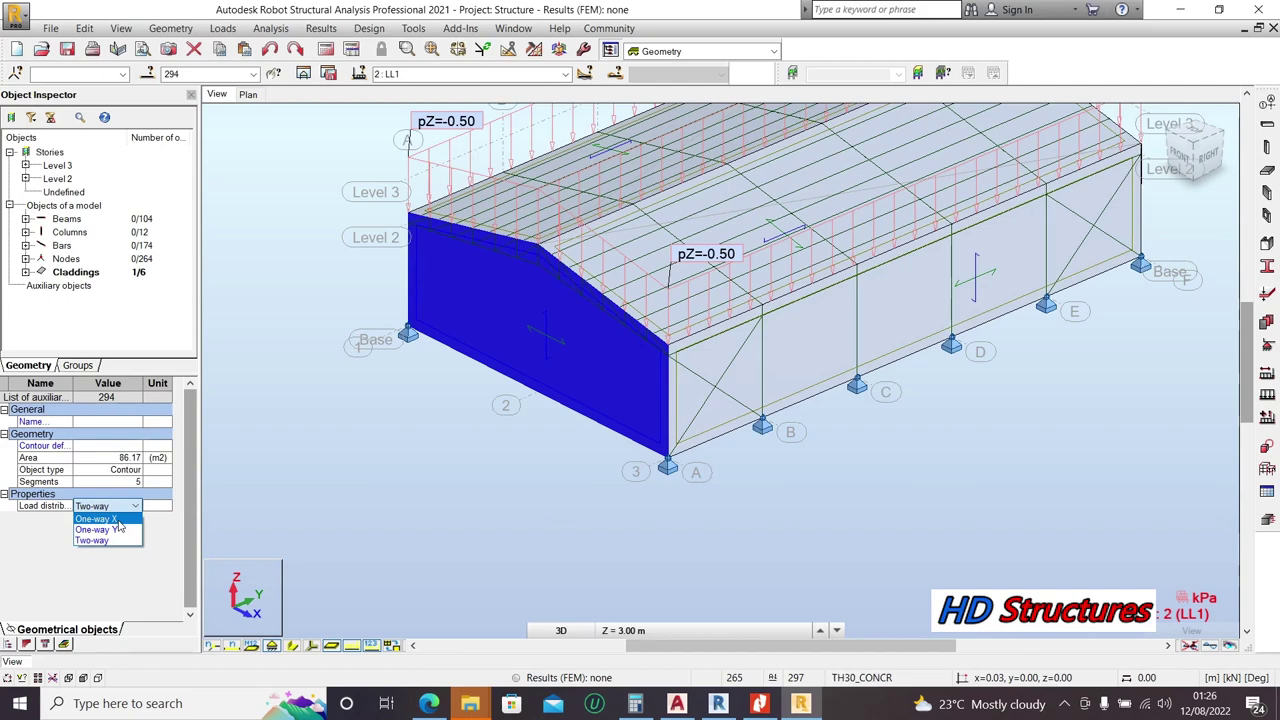
left_click(117, 521)
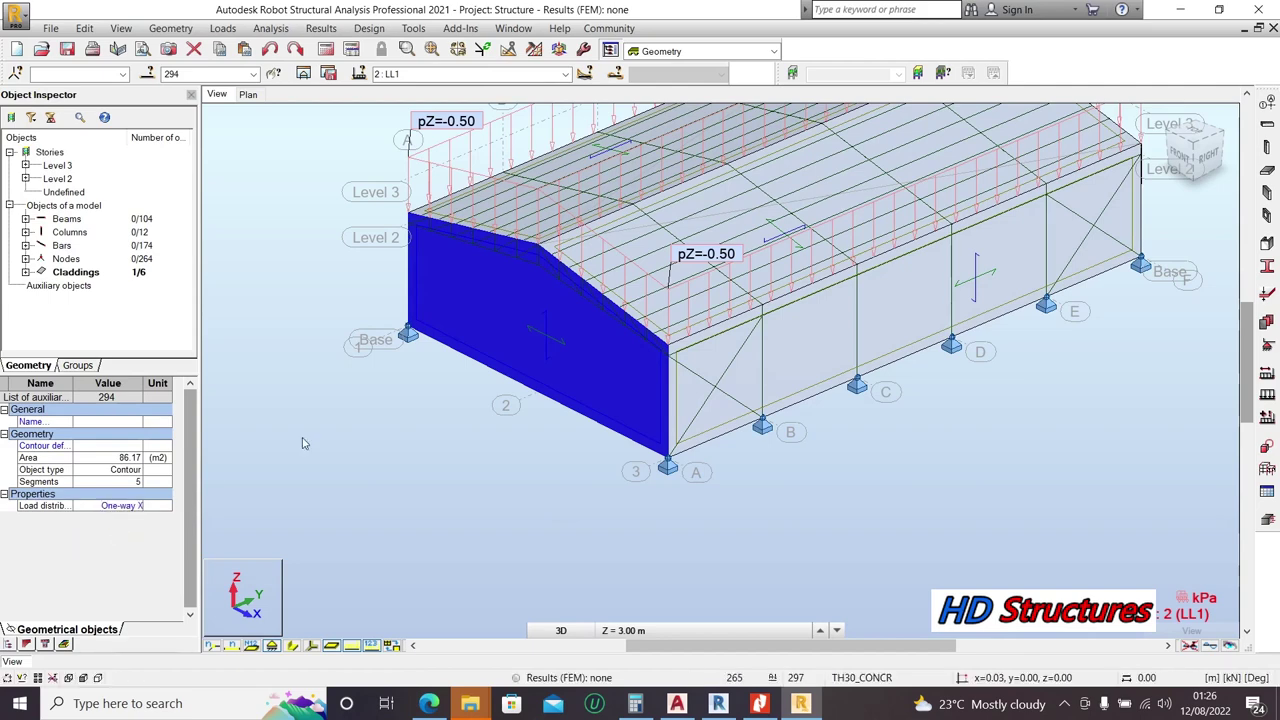
left_click(401, 461)
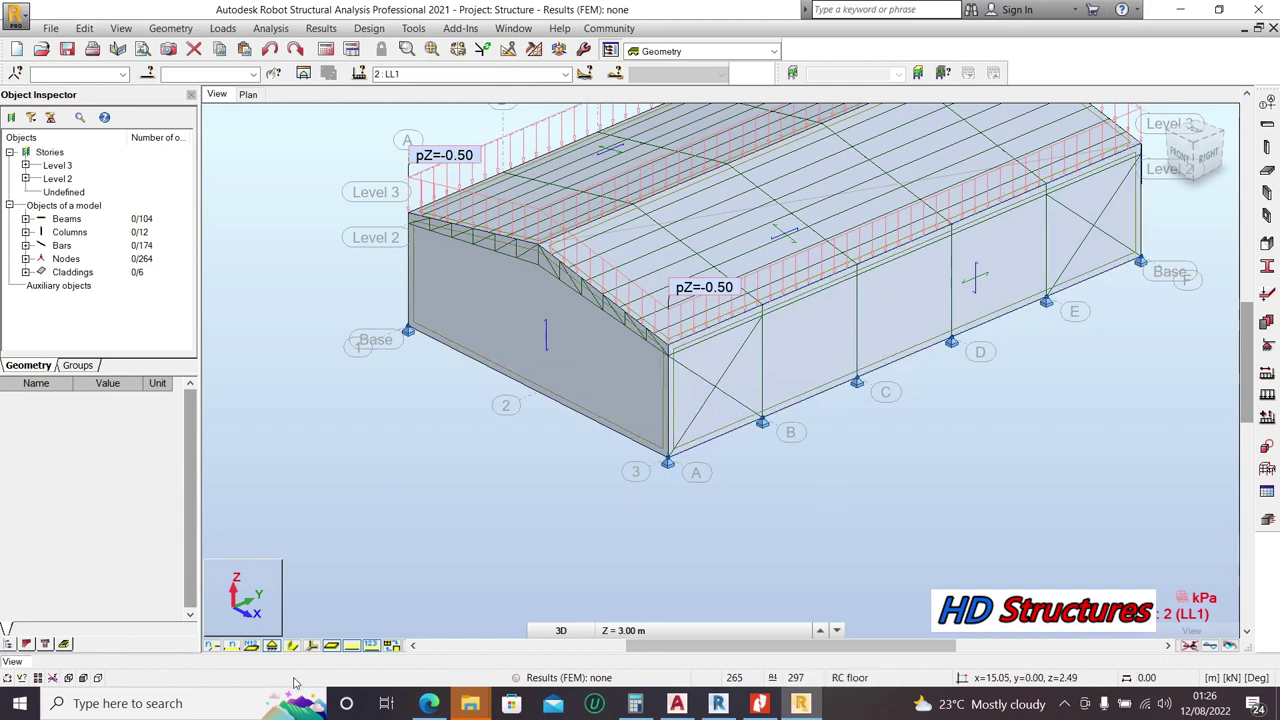
left_click(290, 646)
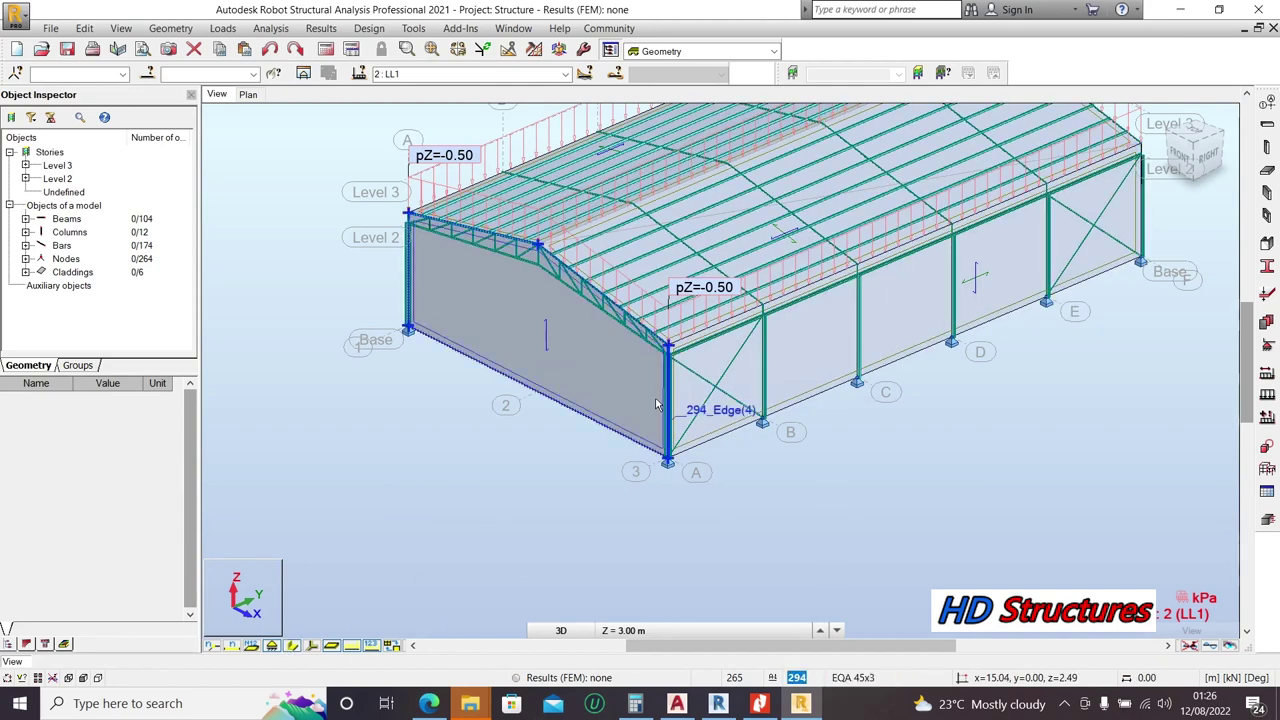
Step: Set the long side-wall cladding to One-way X load distribution
middle_click_drag(655, 400, 674, 443, "shift")
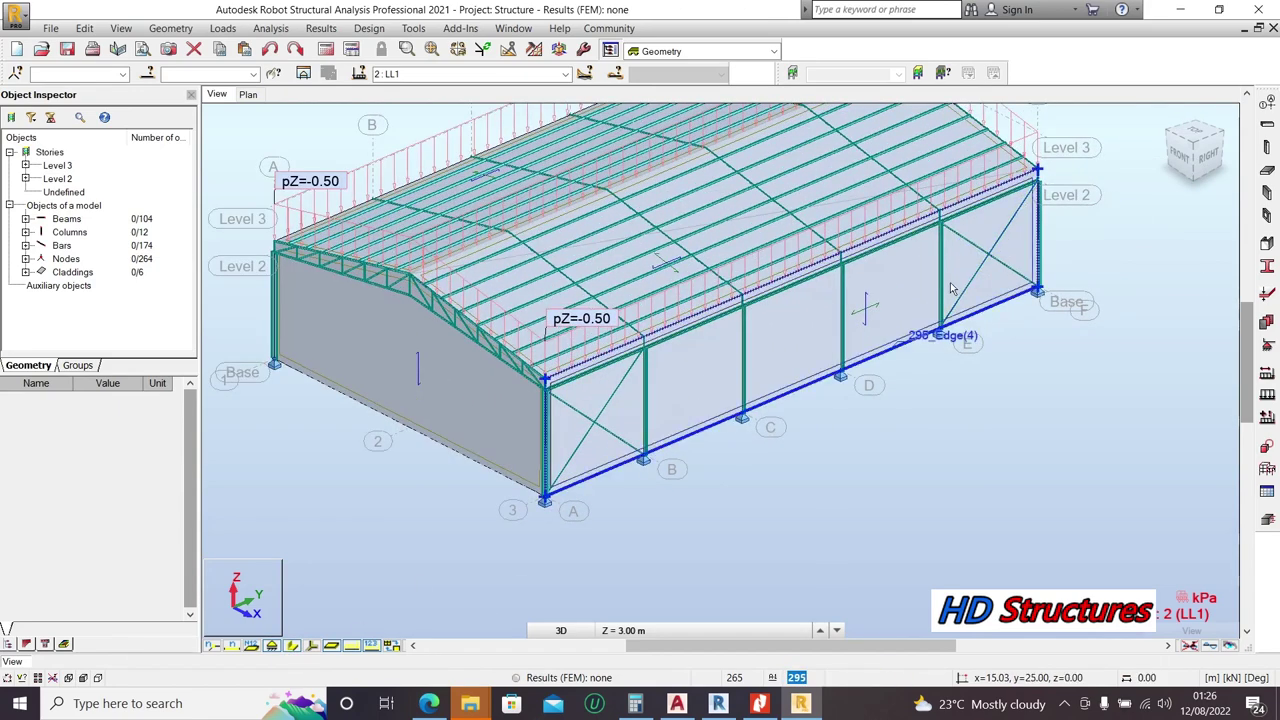
left_click(876, 290)
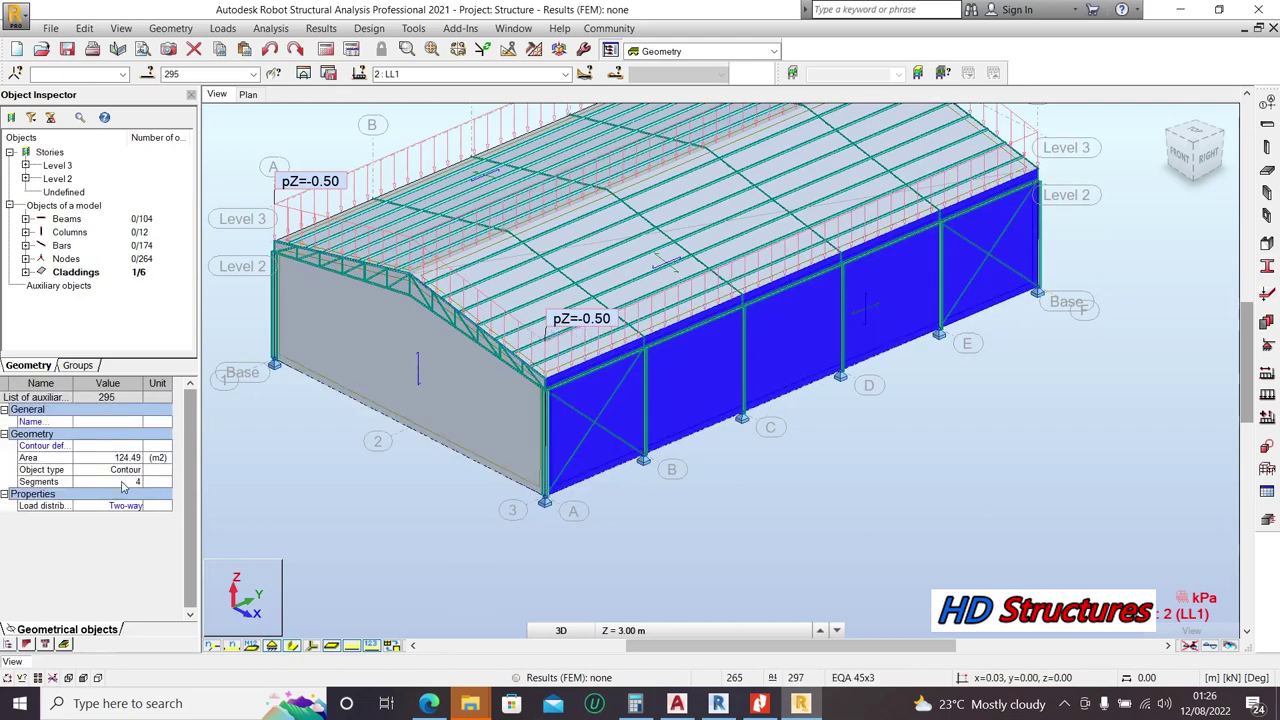
left_click(125, 505)
left_click(110, 528)
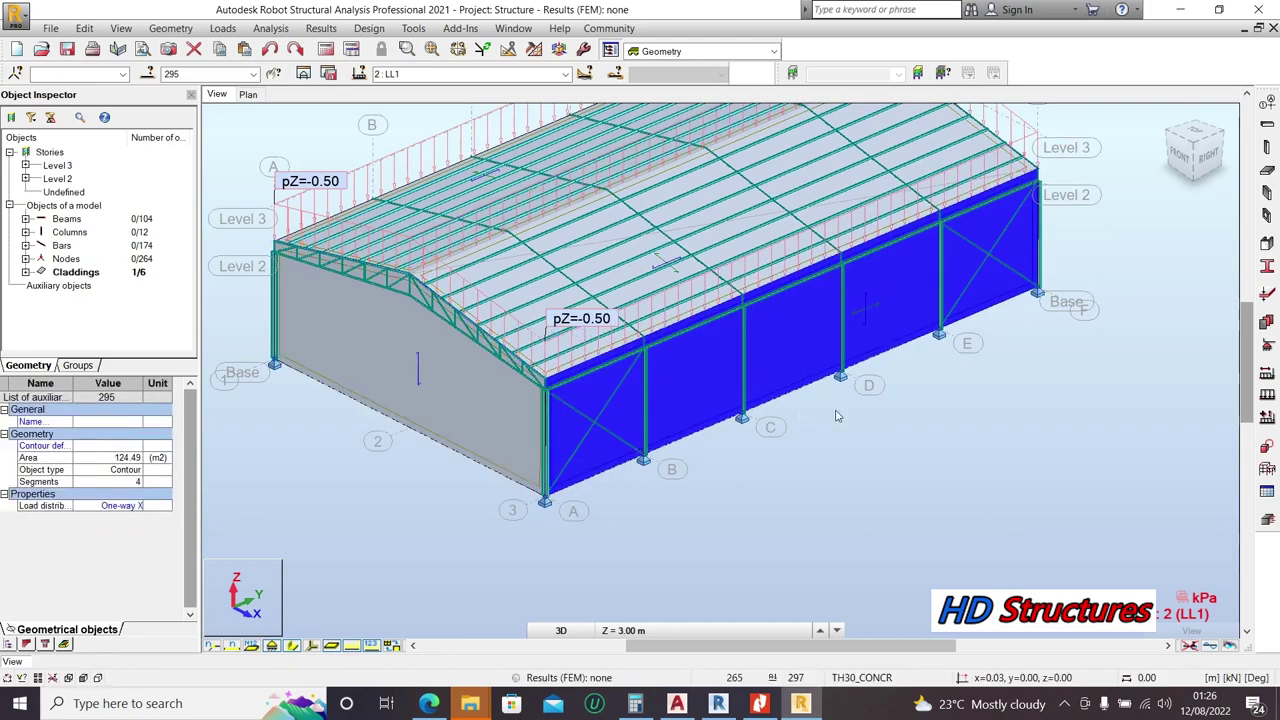
left_click(927, 435)
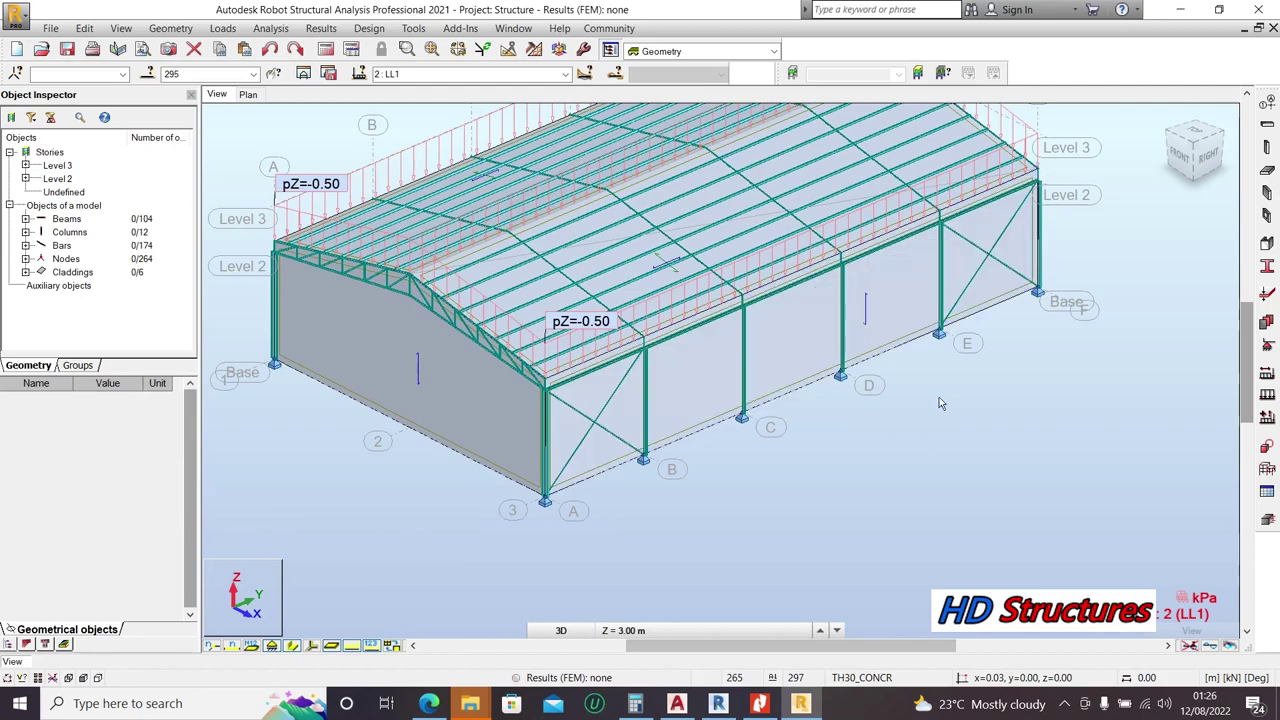
Step: Set the first roof cladding to One-way X load distribution
middle_click_drag(990, 322, 810, 336, "shift")
scroll(810, 336, "up", 6)
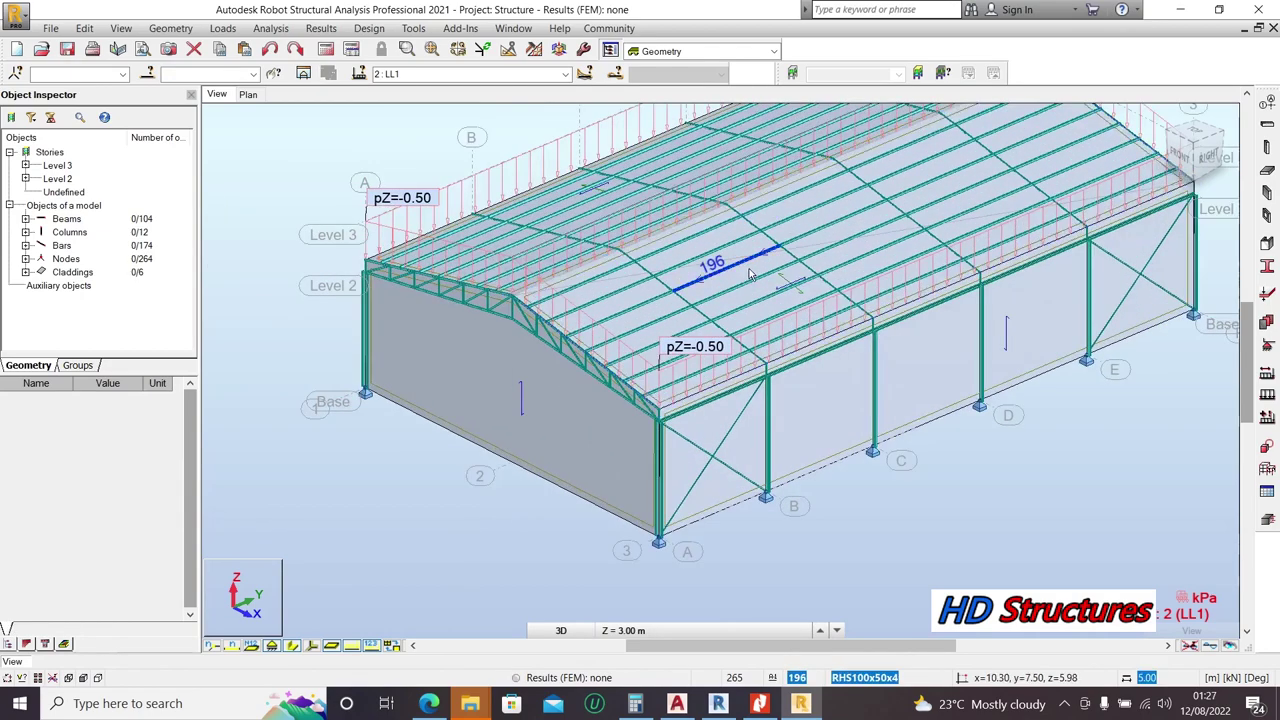
left_click(770, 294)
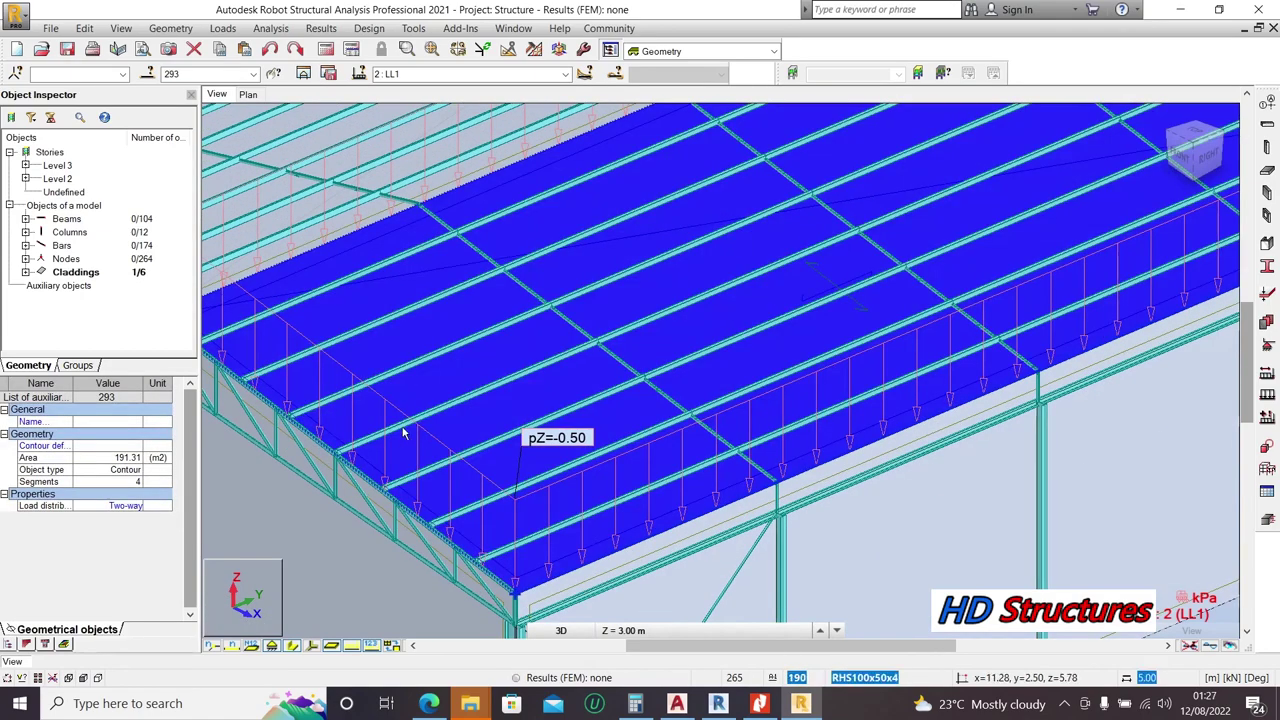
left_click(128, 506)
left_click(135, 506)
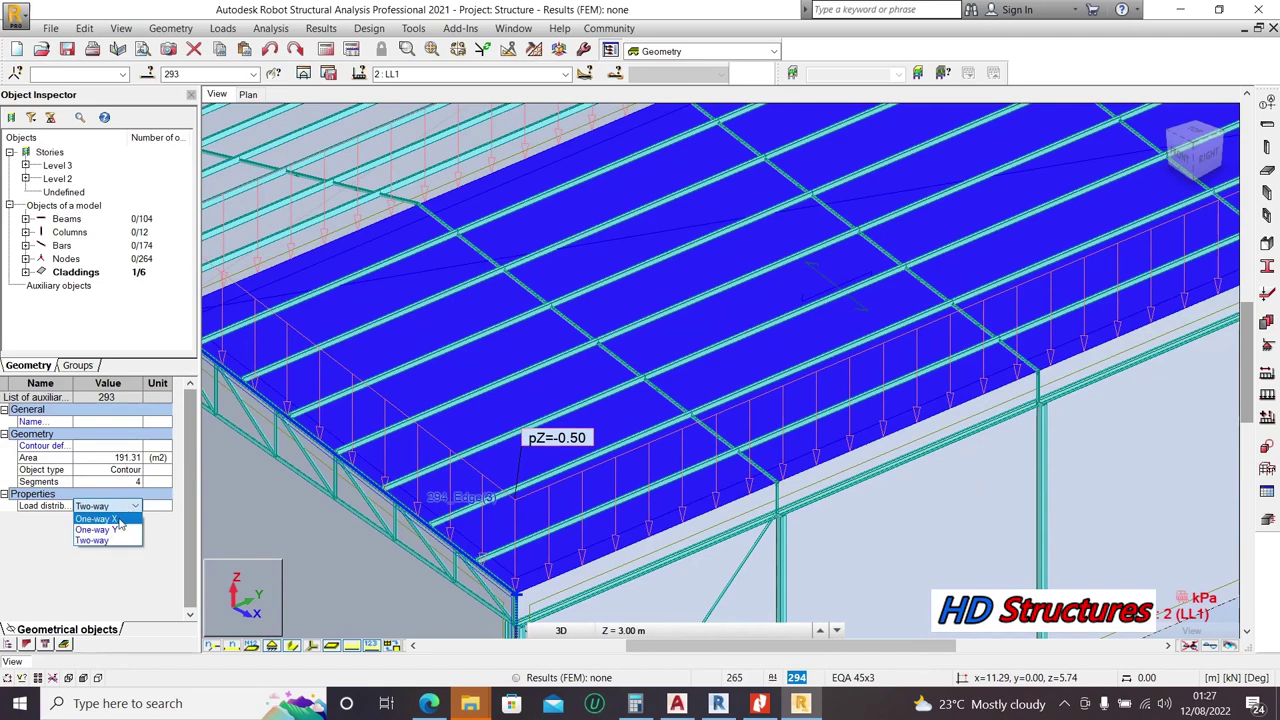
left_click(118, 521)
middle_click_drag(688, 250, 683, 328, "shift")
scroll(683, 328, "down", 3)
key("Escape")
Step: Set the second roof cladding to One-way X load distribution
scroll(604, 225, "up", 3)
scroll(604, 225, "up", 2)
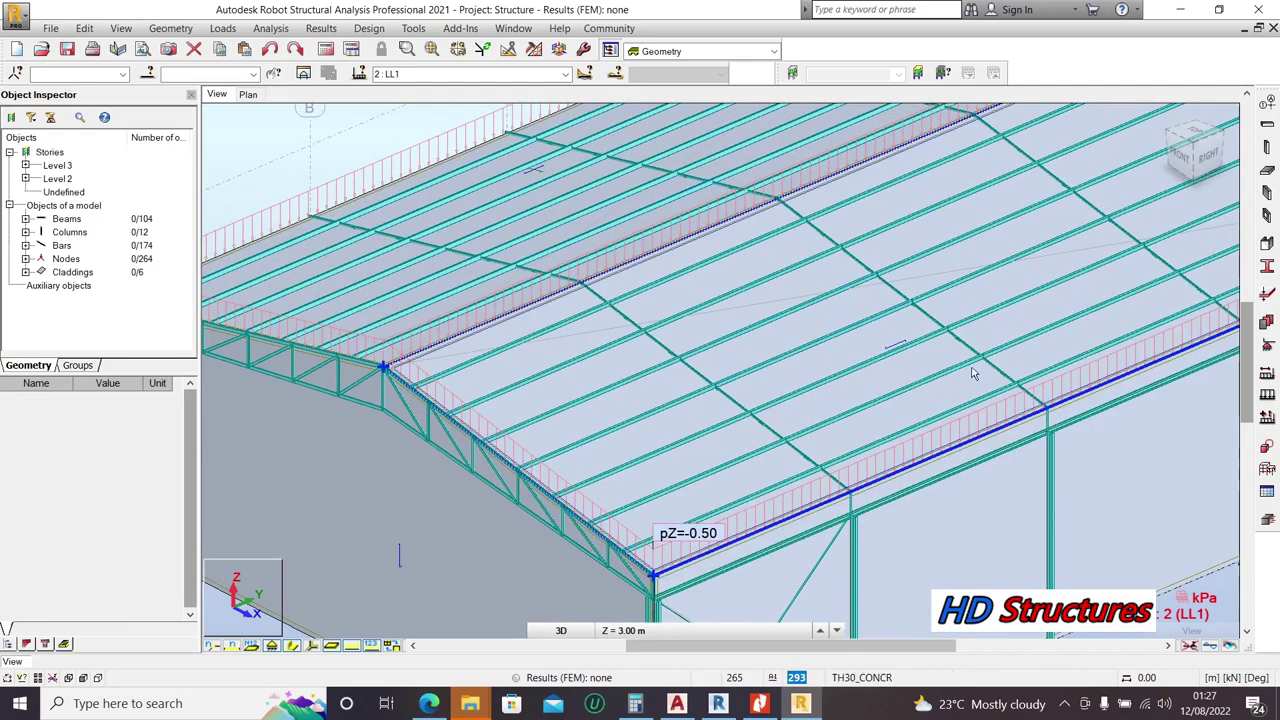
scroll(974, 364, "down", 2)
scroll(830, 280, "up", 4)
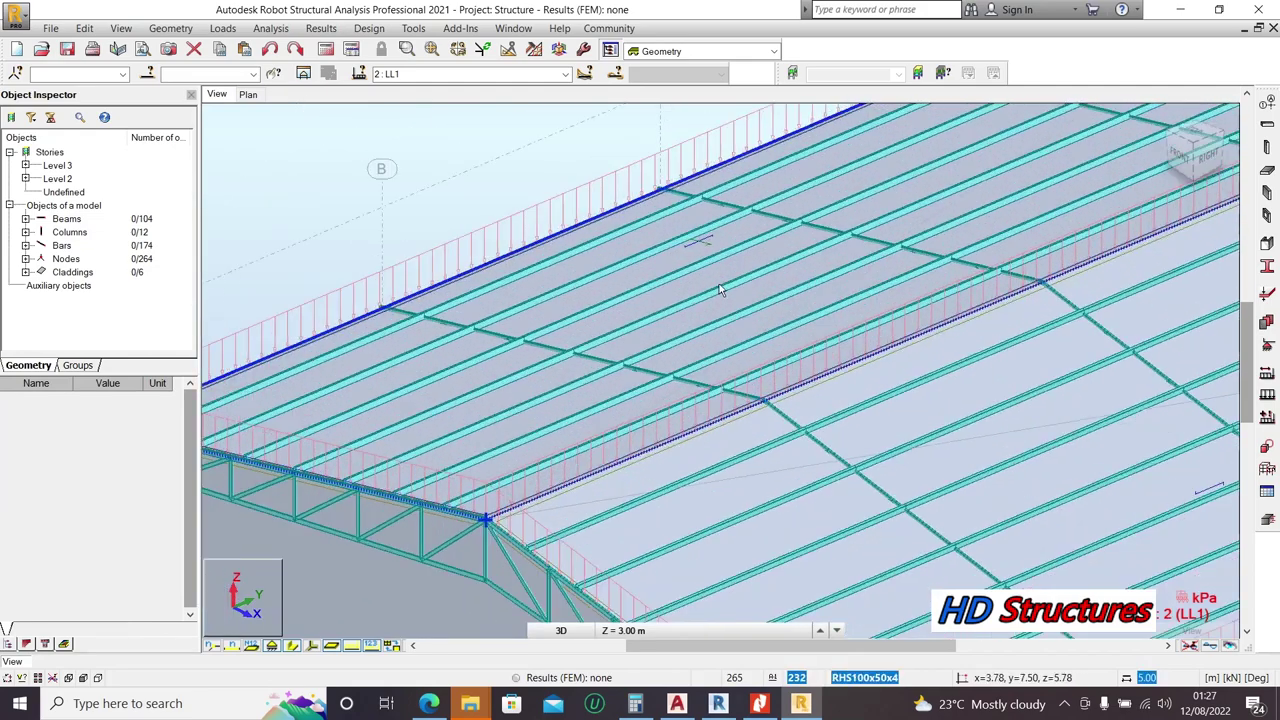
left_click(702, 233)
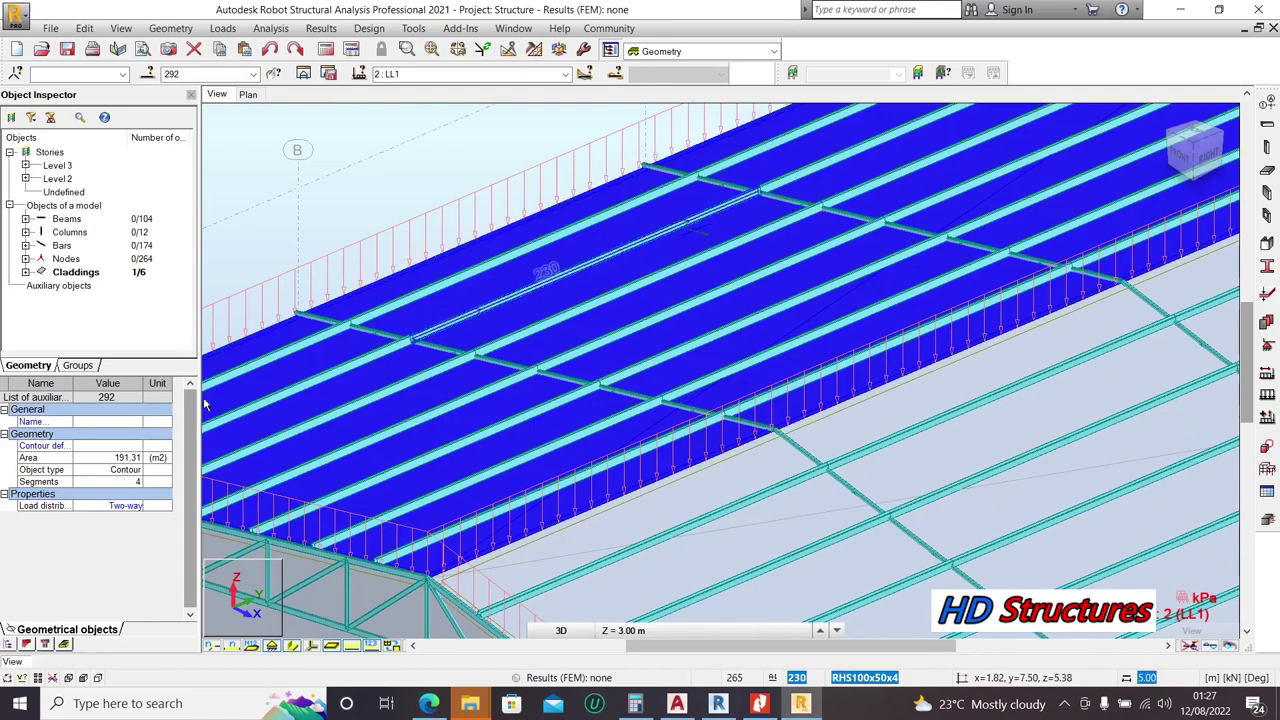
left_click(124, 507)
left_click(116, 524)
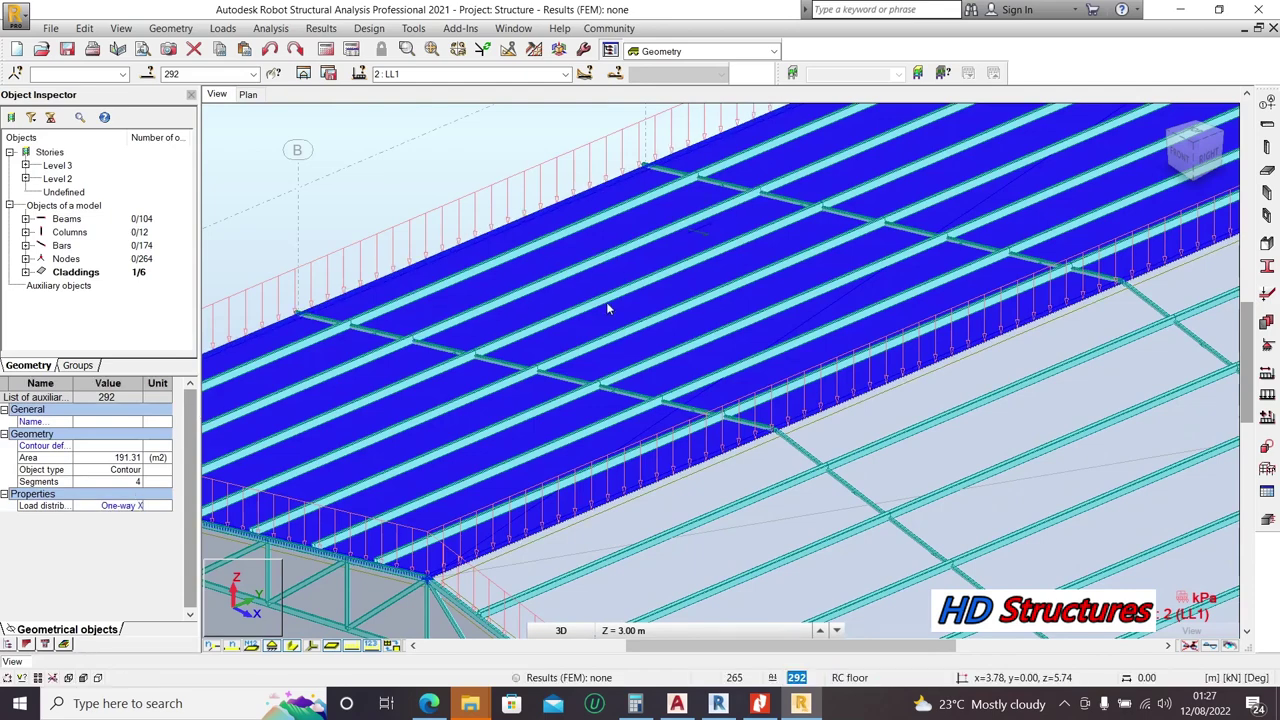
scroll(606, 302, "down", 2)
left_click(576, 194)
scroll(576, 194, "down", 5)
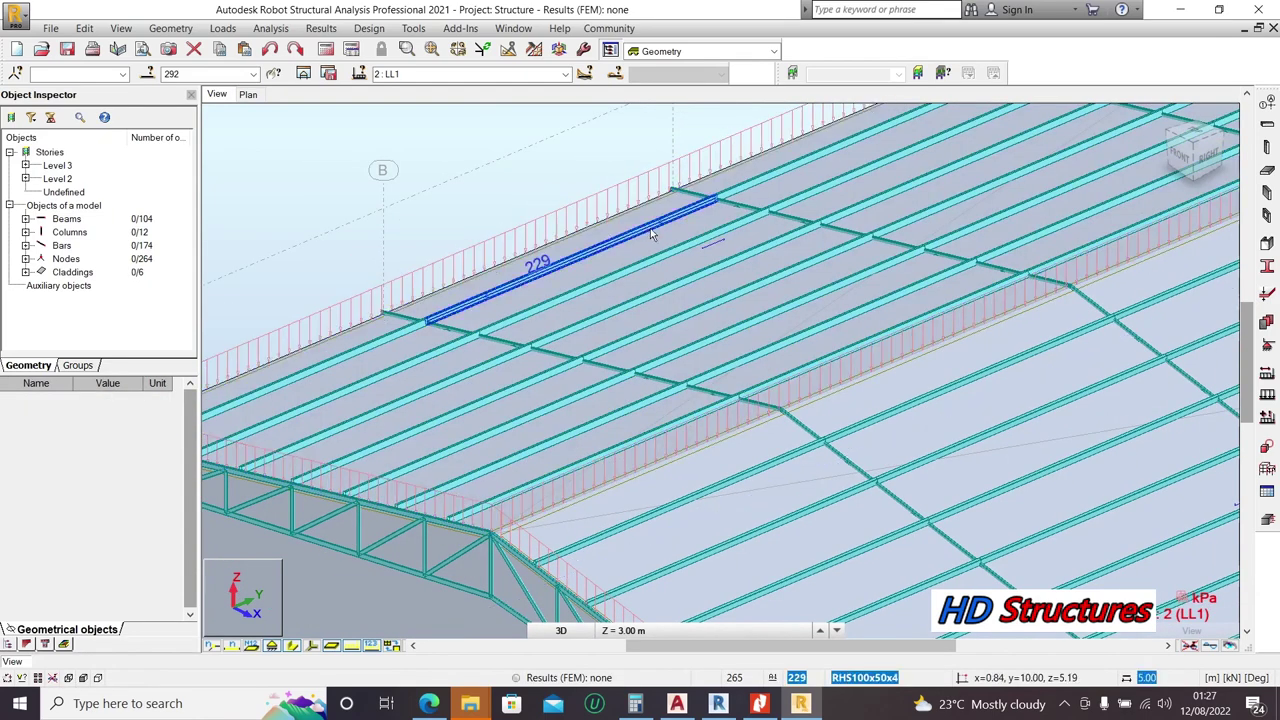
scroll(480, 322, "down", 5)
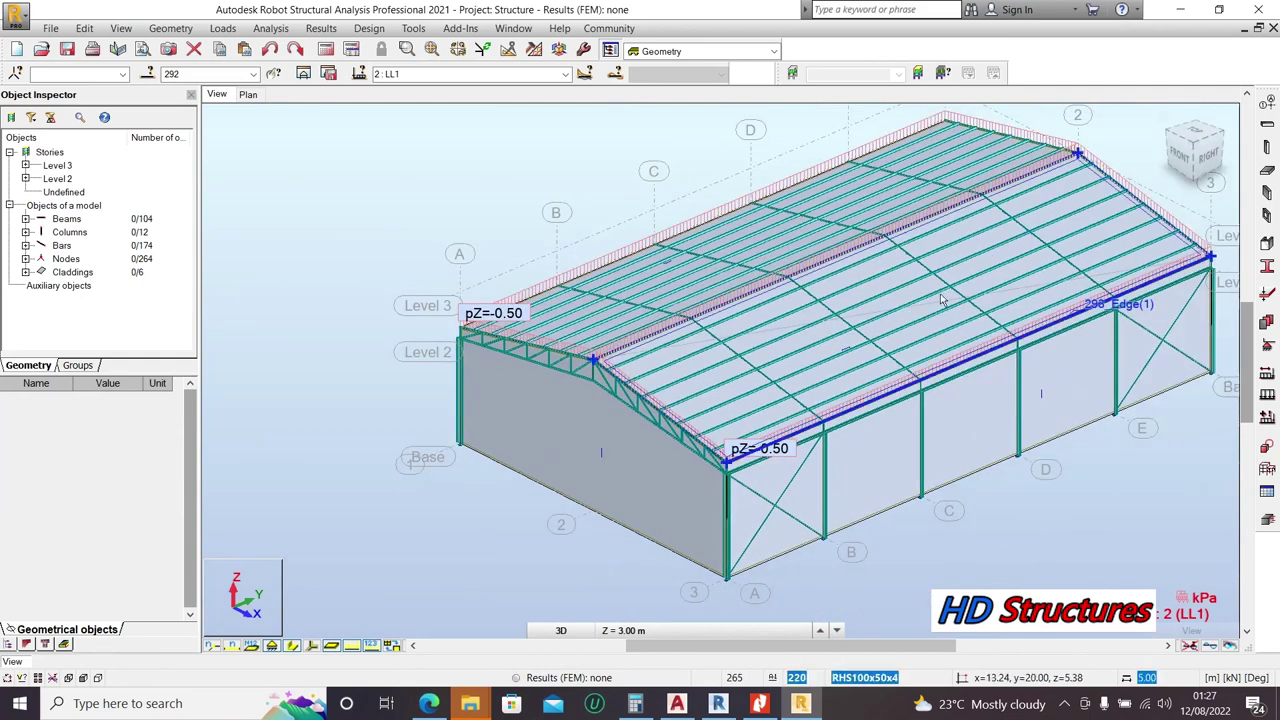
Step: Set the far end-wall cladding to One-way Y load distribution
right_click(965, 150)
left_click(1005, 214)
left_click_drag(1000, 229, 1006, 283)
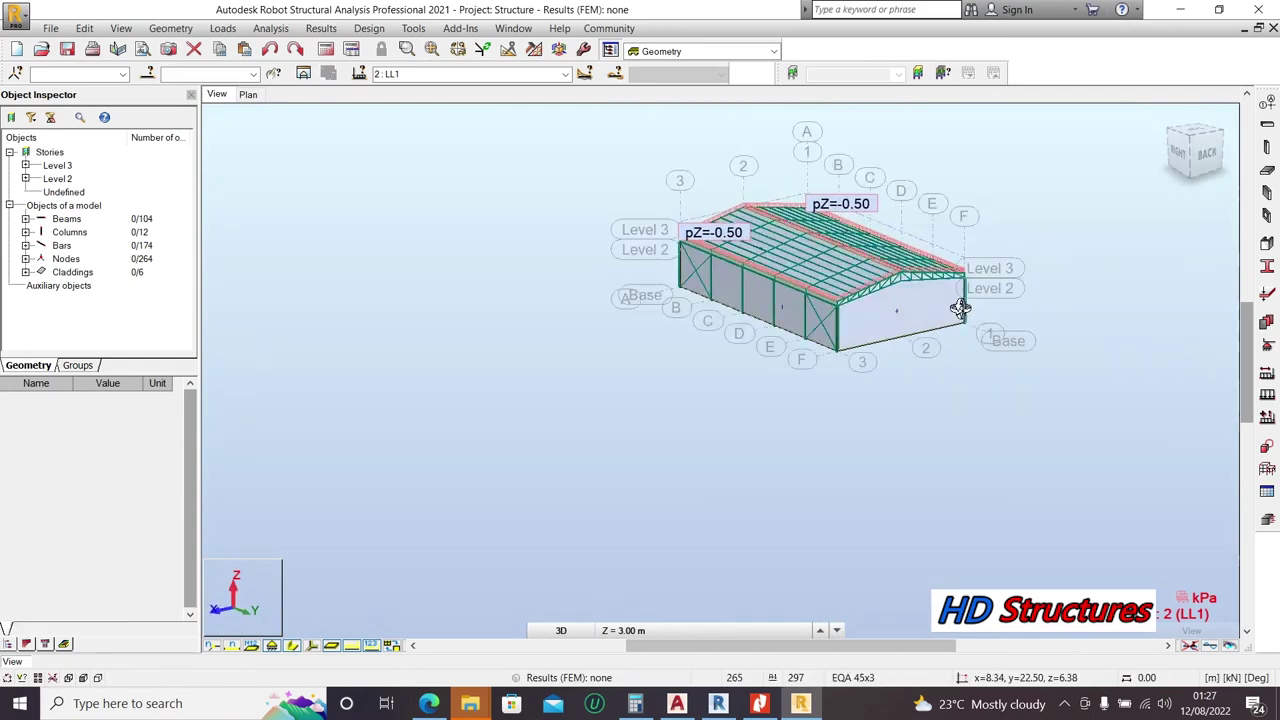
scroll(971, 297, "up", 5)
right_click(906, 266)
left_click(997, 272)
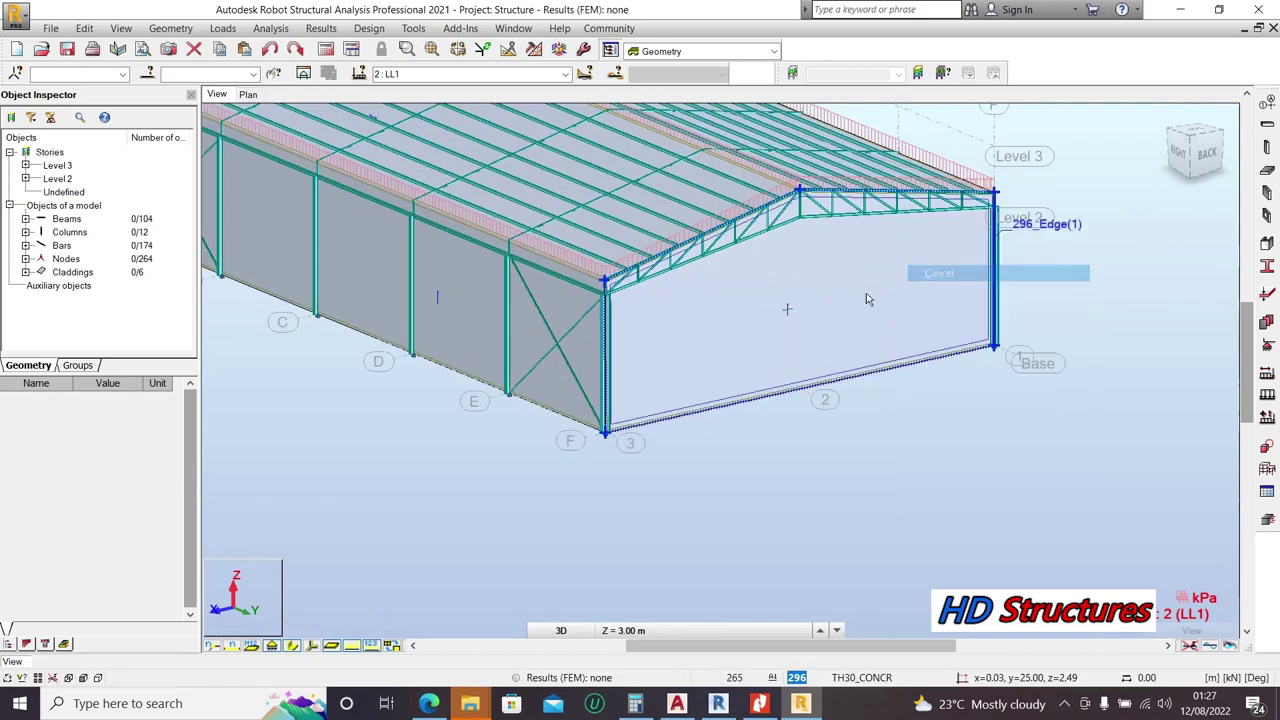
left_click(835, 288)
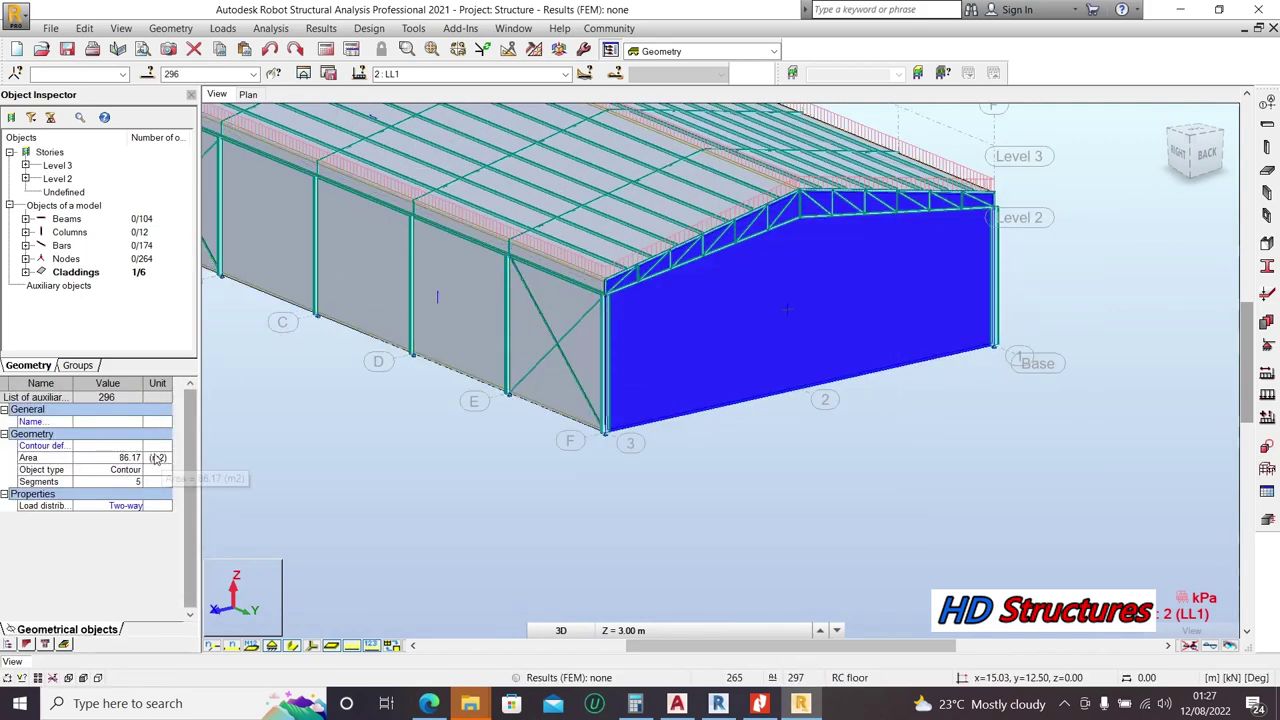
left_click(120, 505)
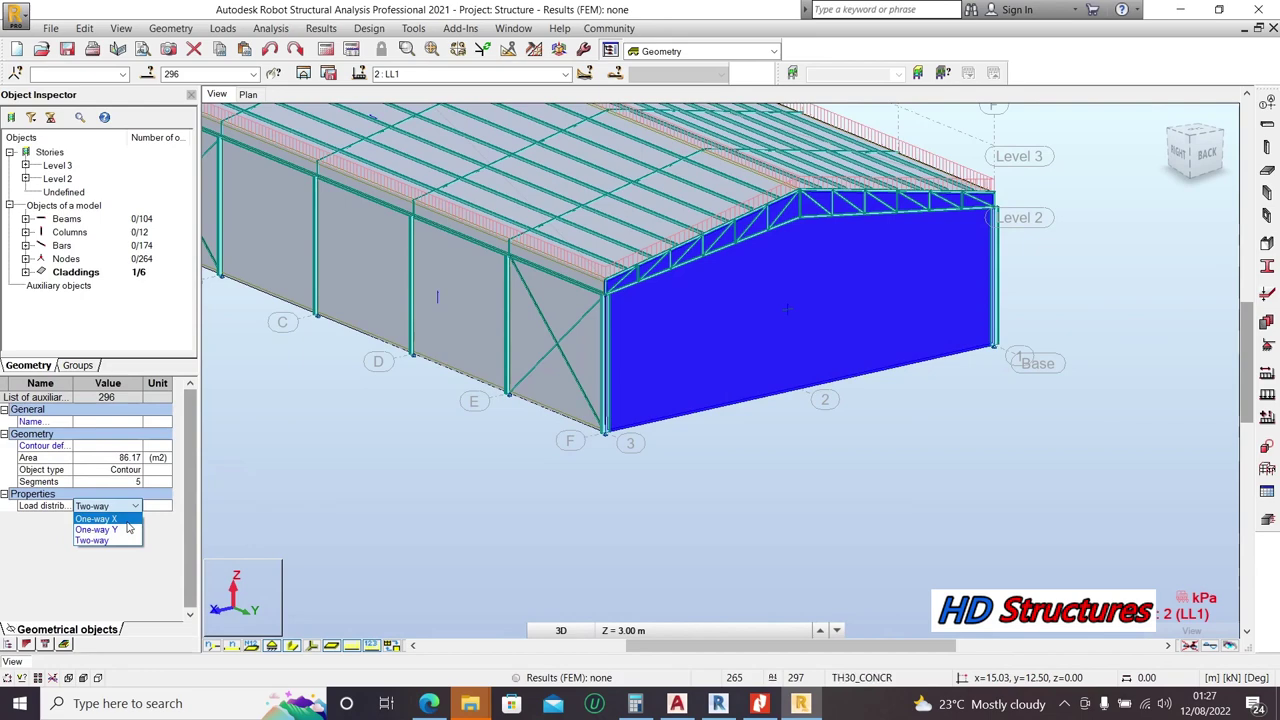
left_click(120, 530)
left_click(728, 506)
Step: Set the opposite long side-wall cladding to One-way X load distribution
left_click(1185, 145)
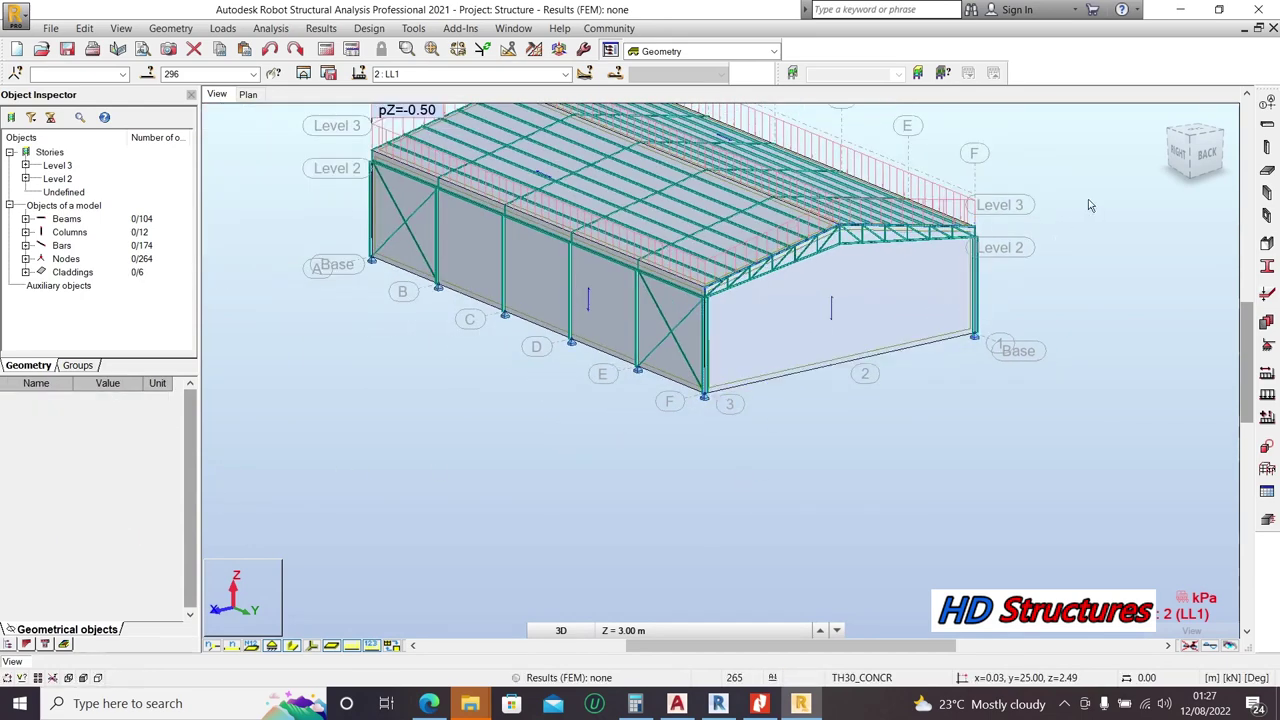
left_click(1185, 145)
right_click(898, 158)
left_click(975, 225)
left_click_drag(966, 229, 785, 338)
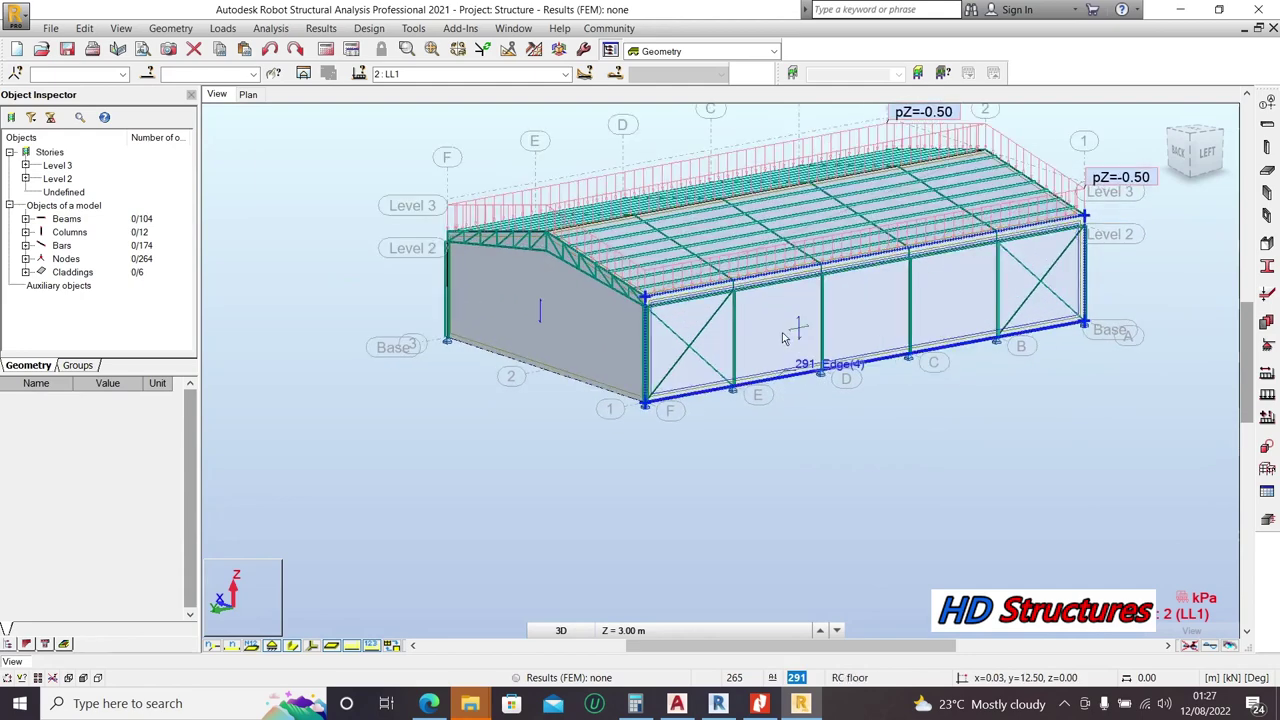
left_click(785, 338)
left_click(145, 508)
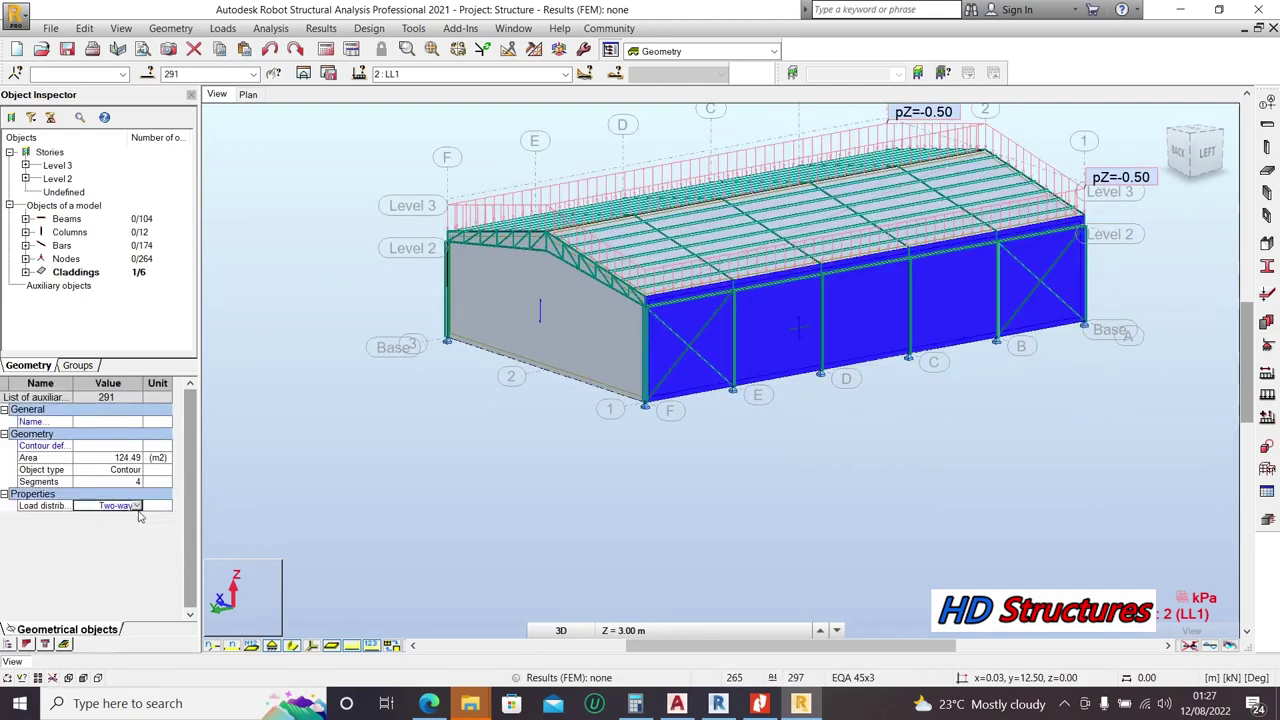
left_click(135, 506)
left_click(100, 519)
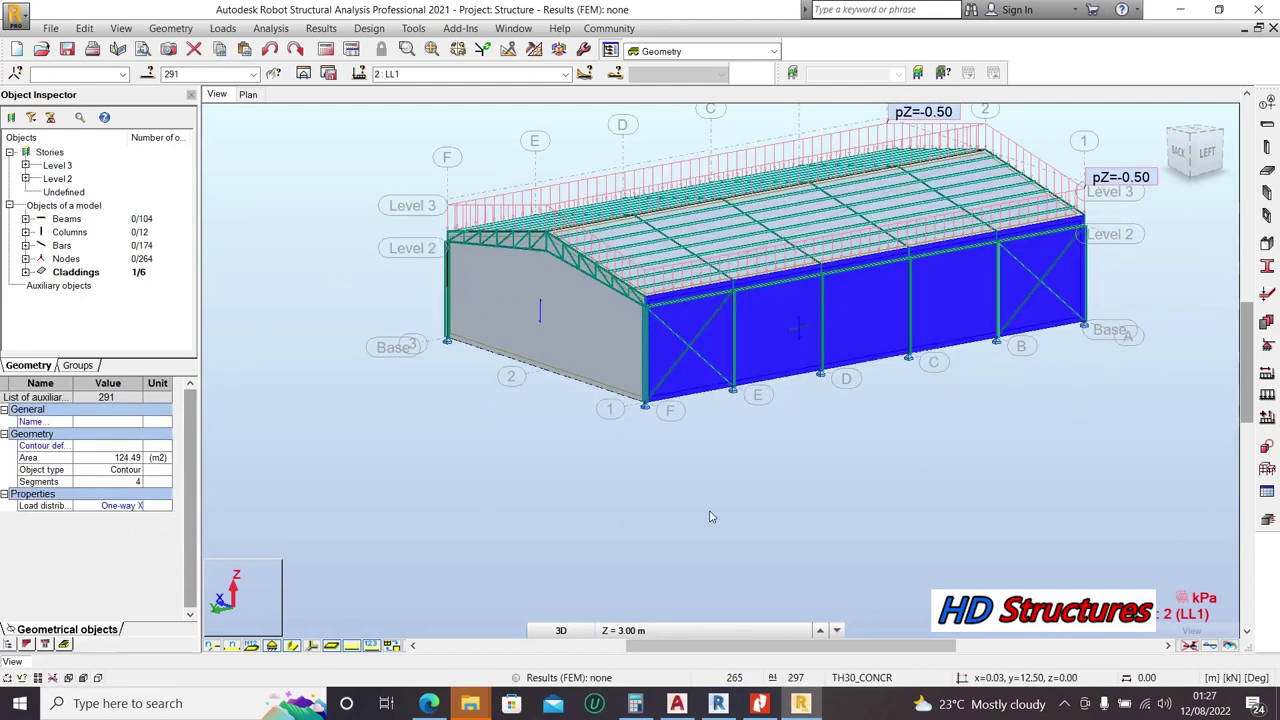
left_click(869, 447)
Step: Start Save As and browse from AUGUST up to HDS > ROBOT TRAINING
left_click(67, 50)
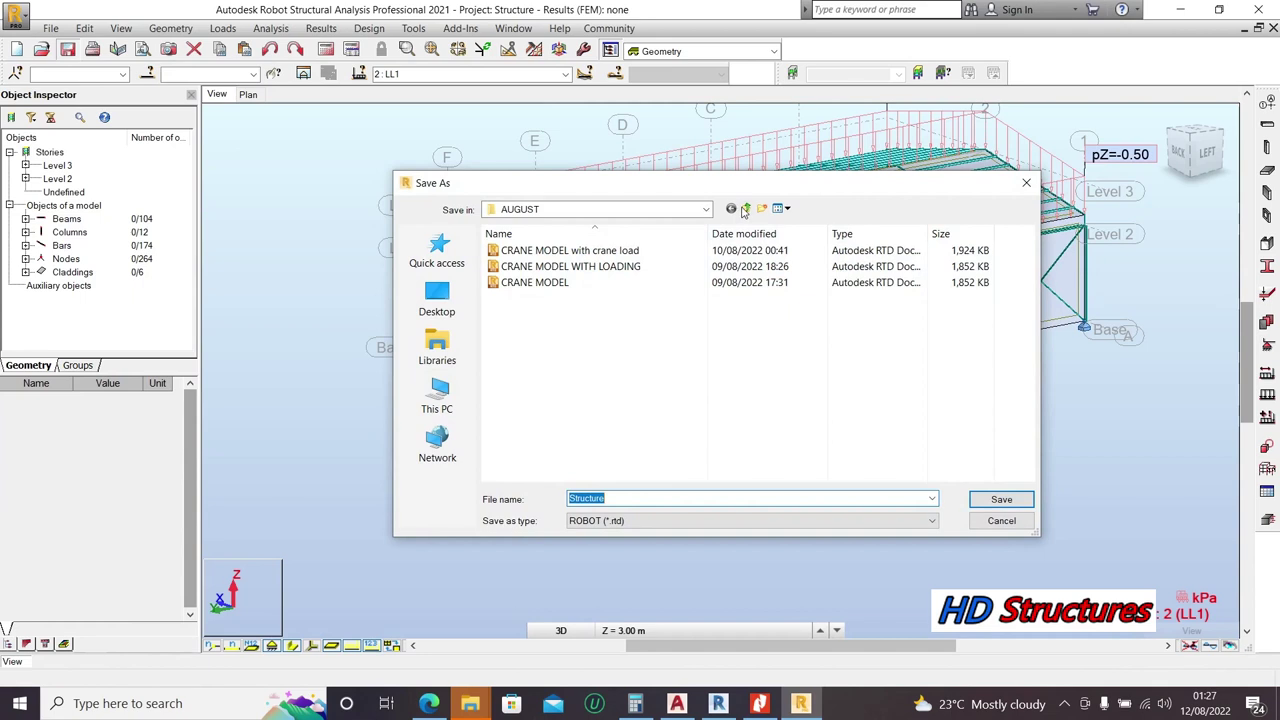
left_click(745, 209)
left_click(745, 209)
double_click(529, 271)
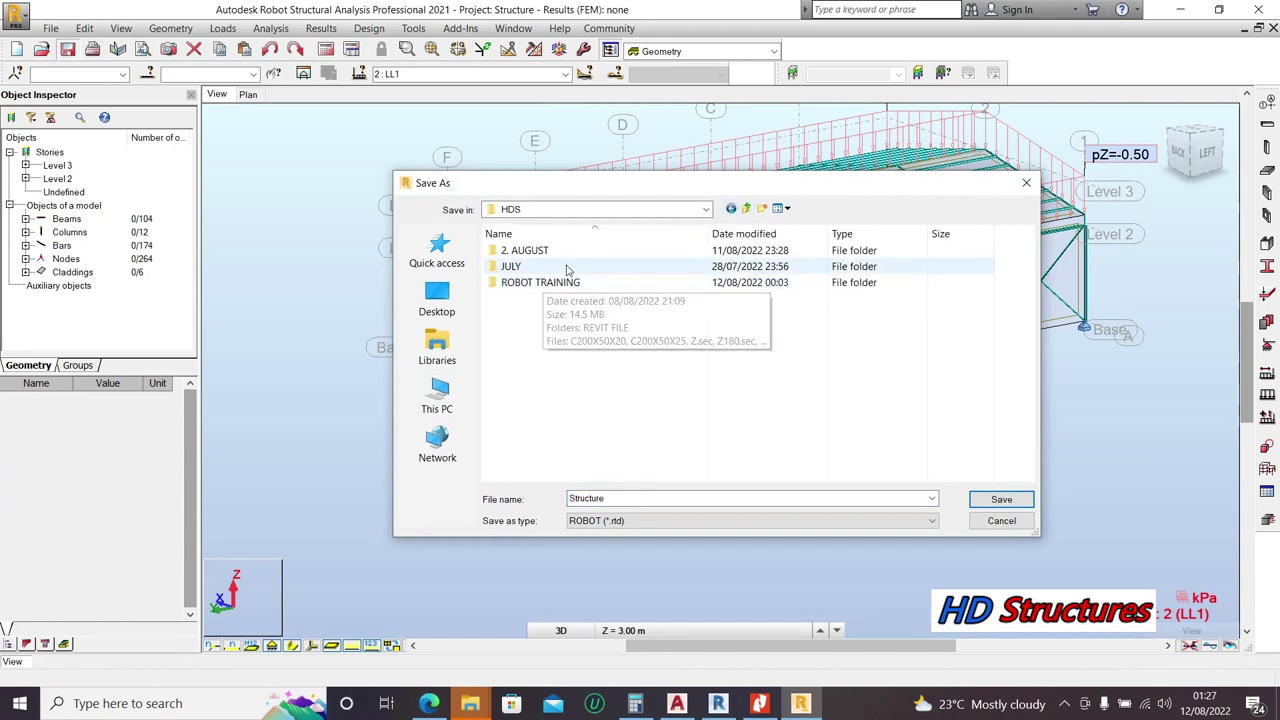
double_click(549, 284)
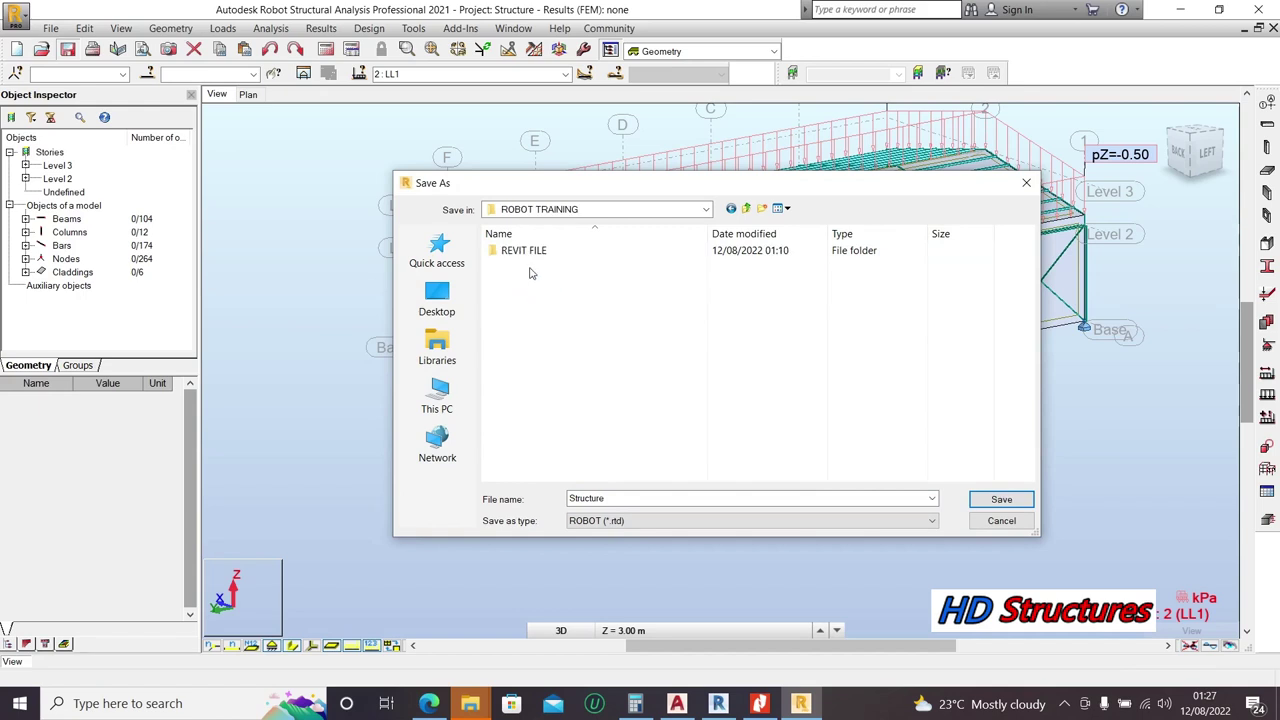
Step: Create a new folder ROBOT FILE in ROBOT TRAINING and save the model there as Structure
right_click(530, 273)
mouse_move(691, 449)
left_click(743, 444)
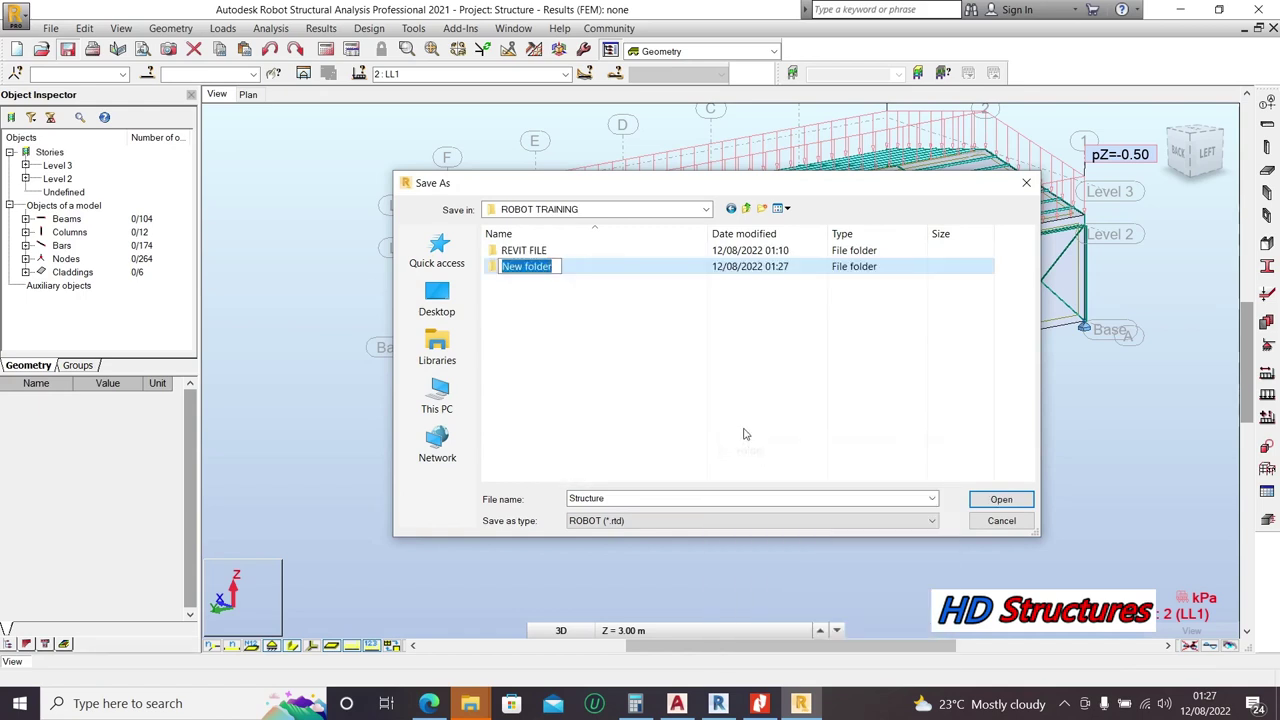
type("ROBOT FILE")
key("Return")
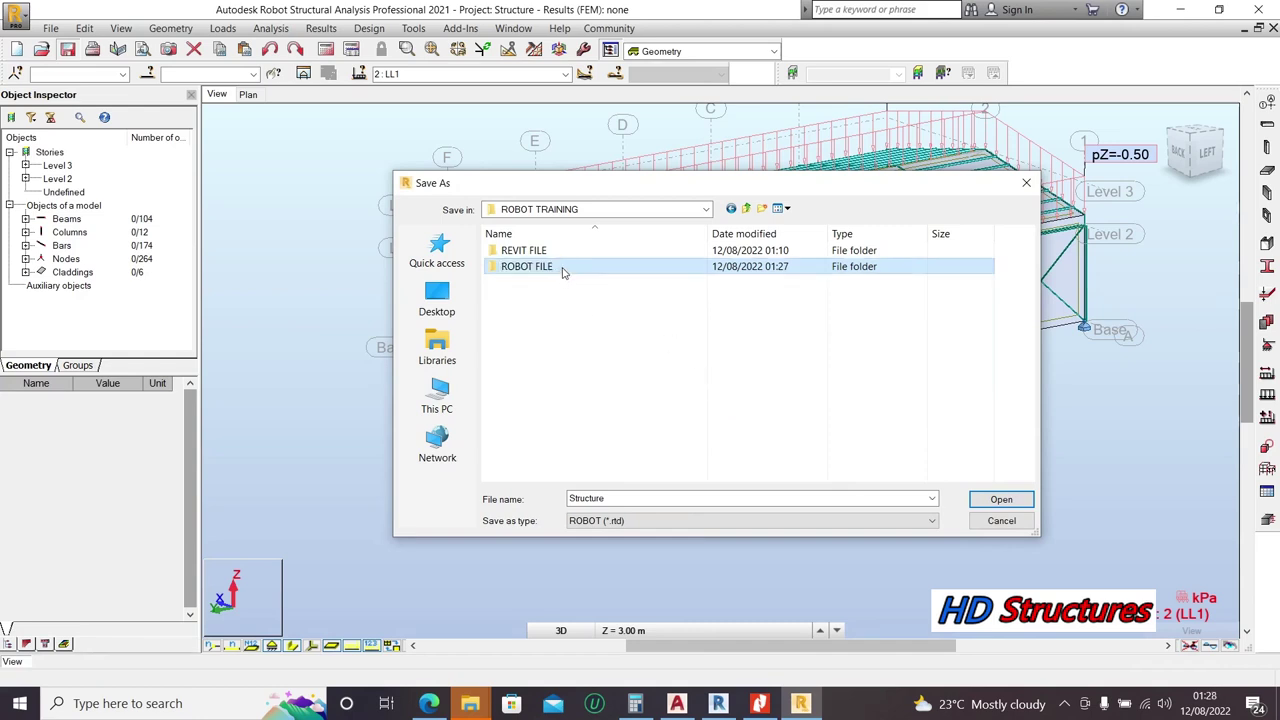
double_click(560, 267)
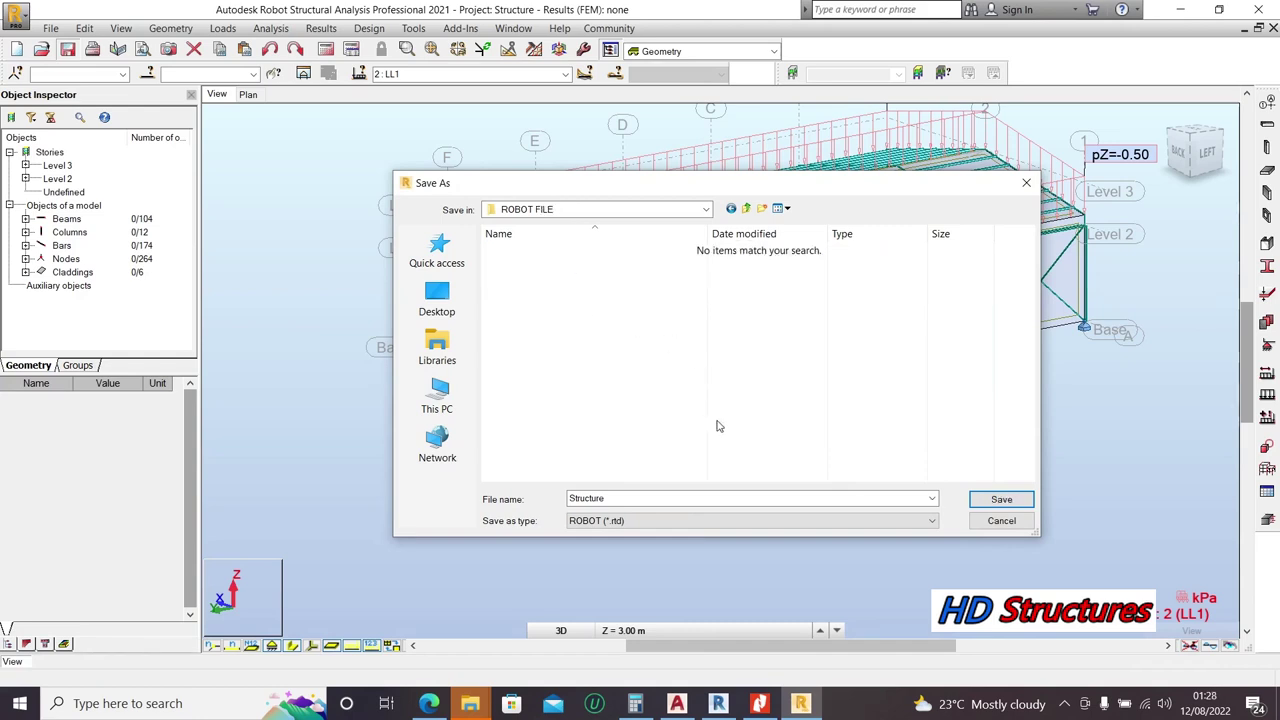
left_click(988, 507)
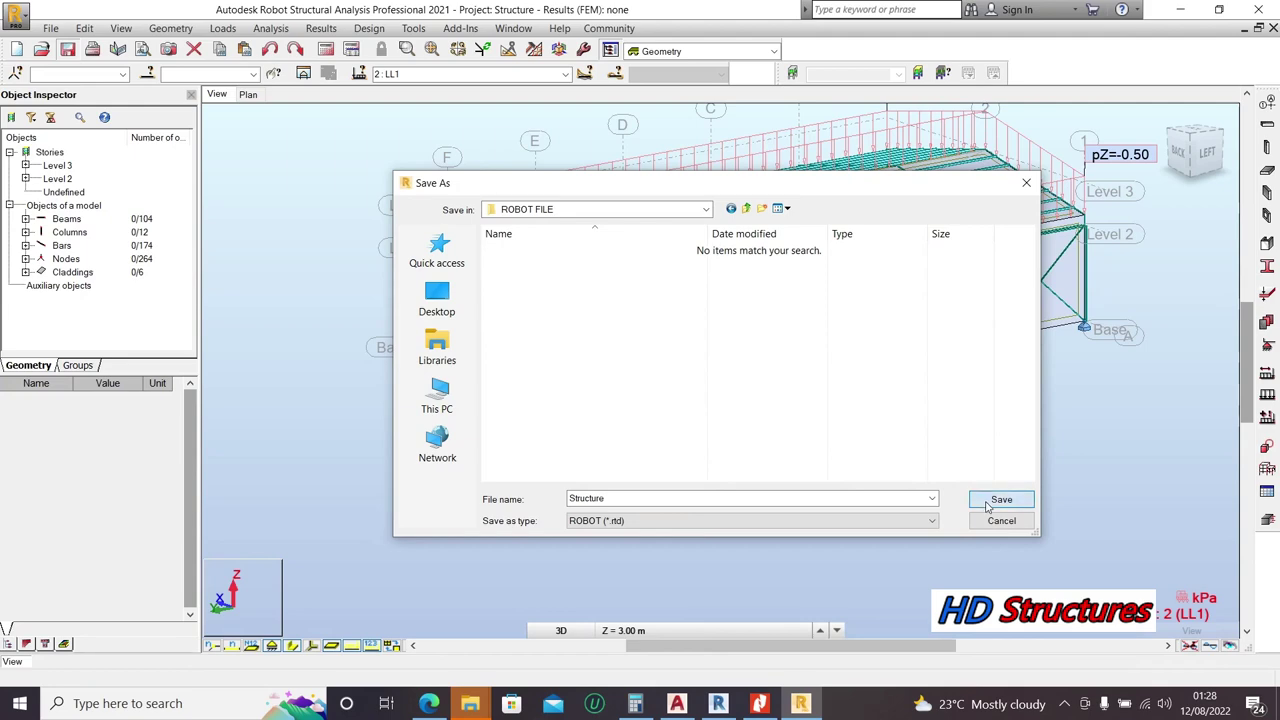
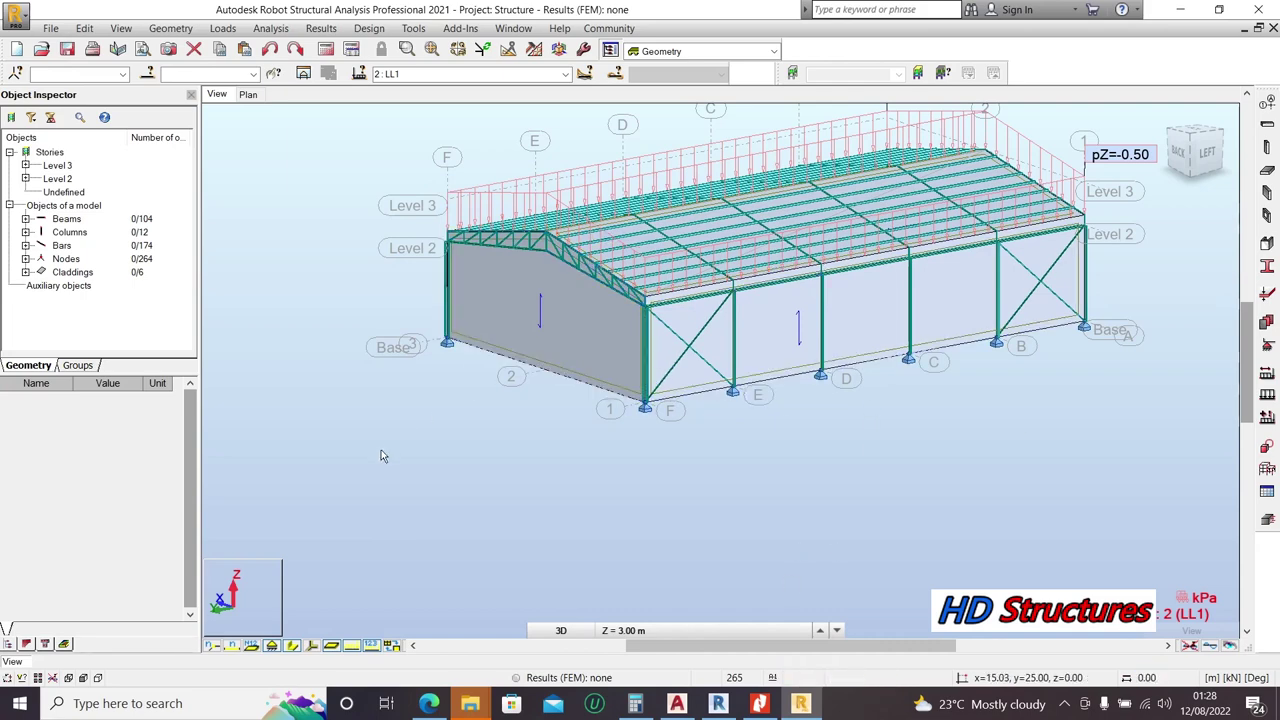
Step: Orbit the shed model in 3D to view it from above
scroll(380, 451, "down", 2)
right_click(347, 165)
left_click(391, 232)
left_click_drag(391, 234, 587, 326)
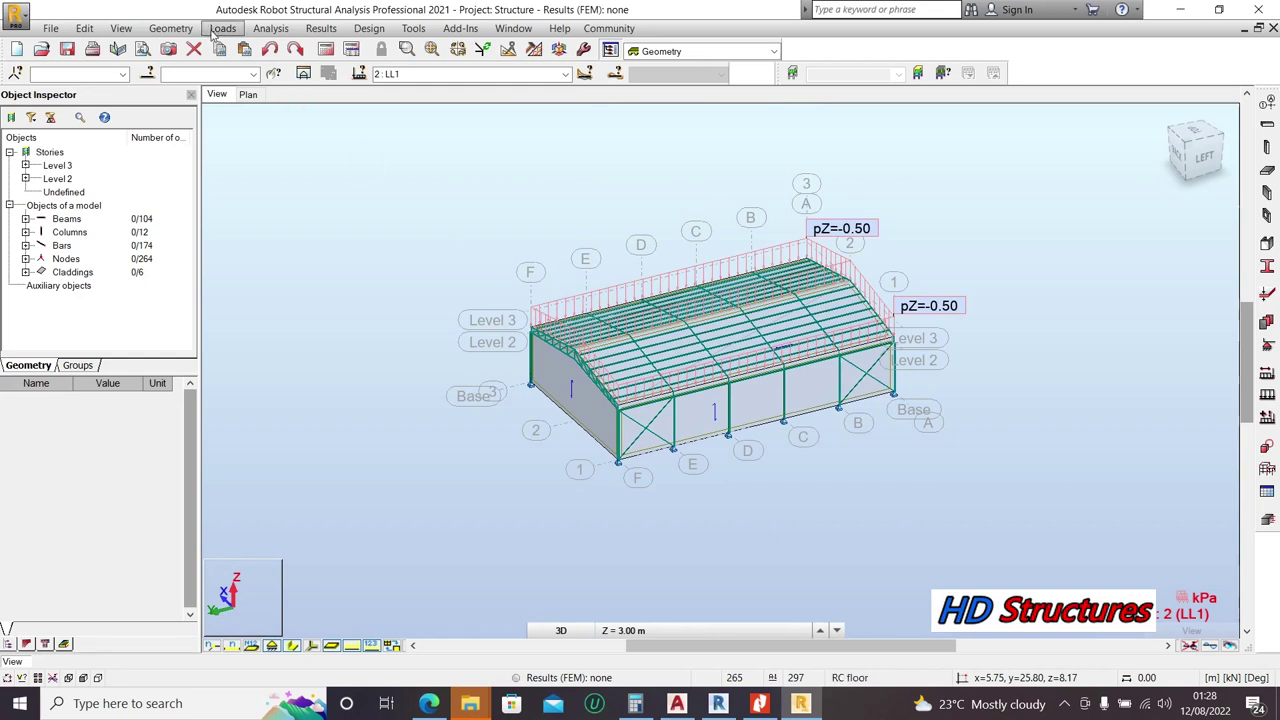
Step: Review the load case list, keep 2 : LL1 active, and bring up the Loads menu
left_click(566, 74)
left_click(567, 75)
left_click(566, 74)
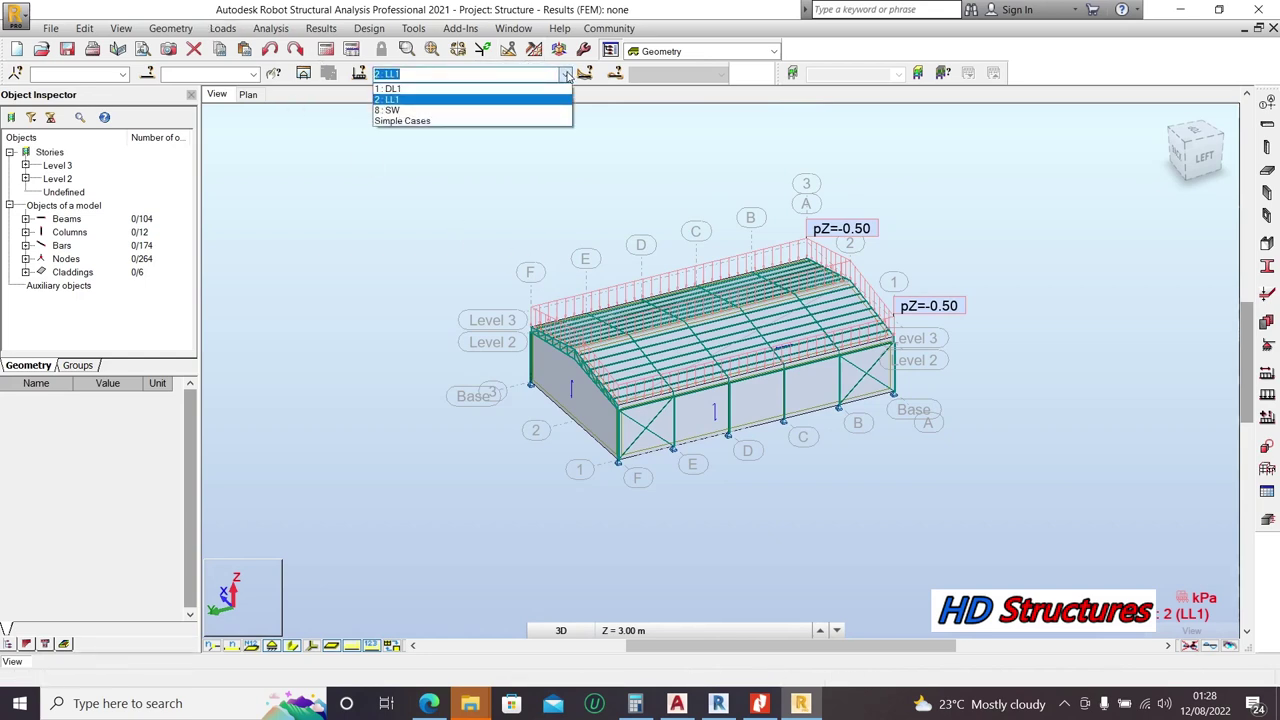
left_click(257, 186)
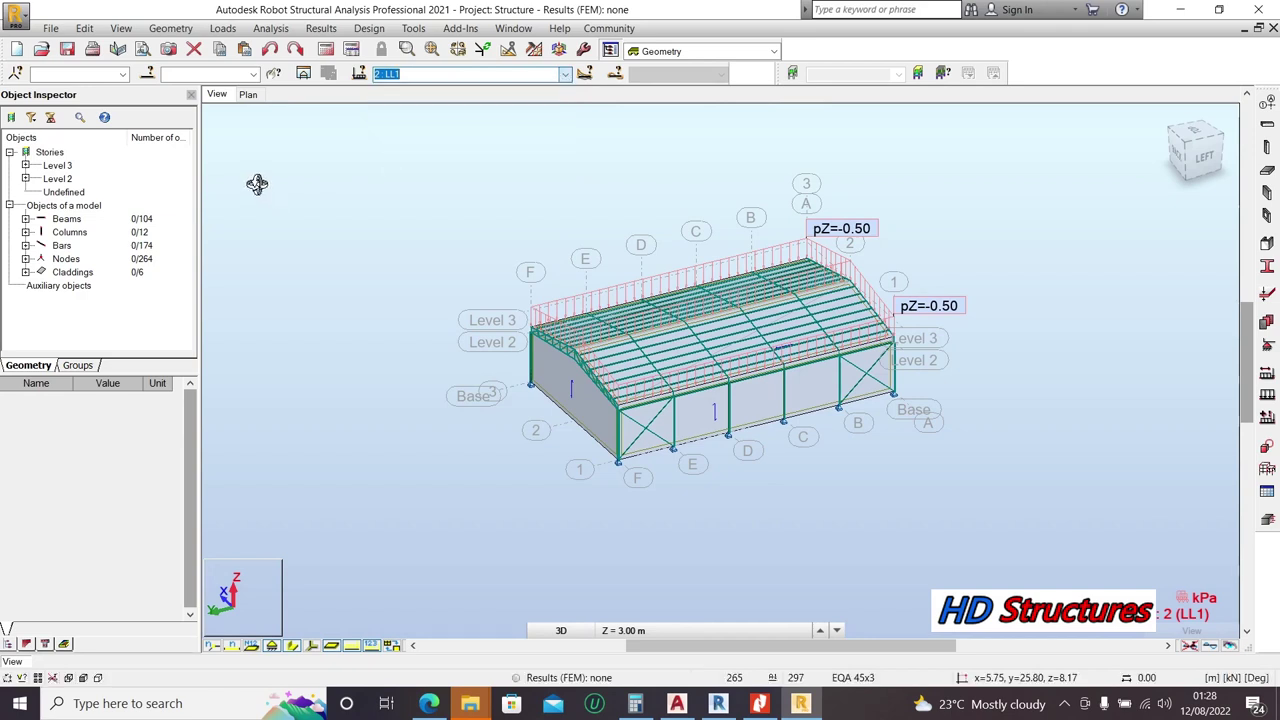
left_click(224, 28)
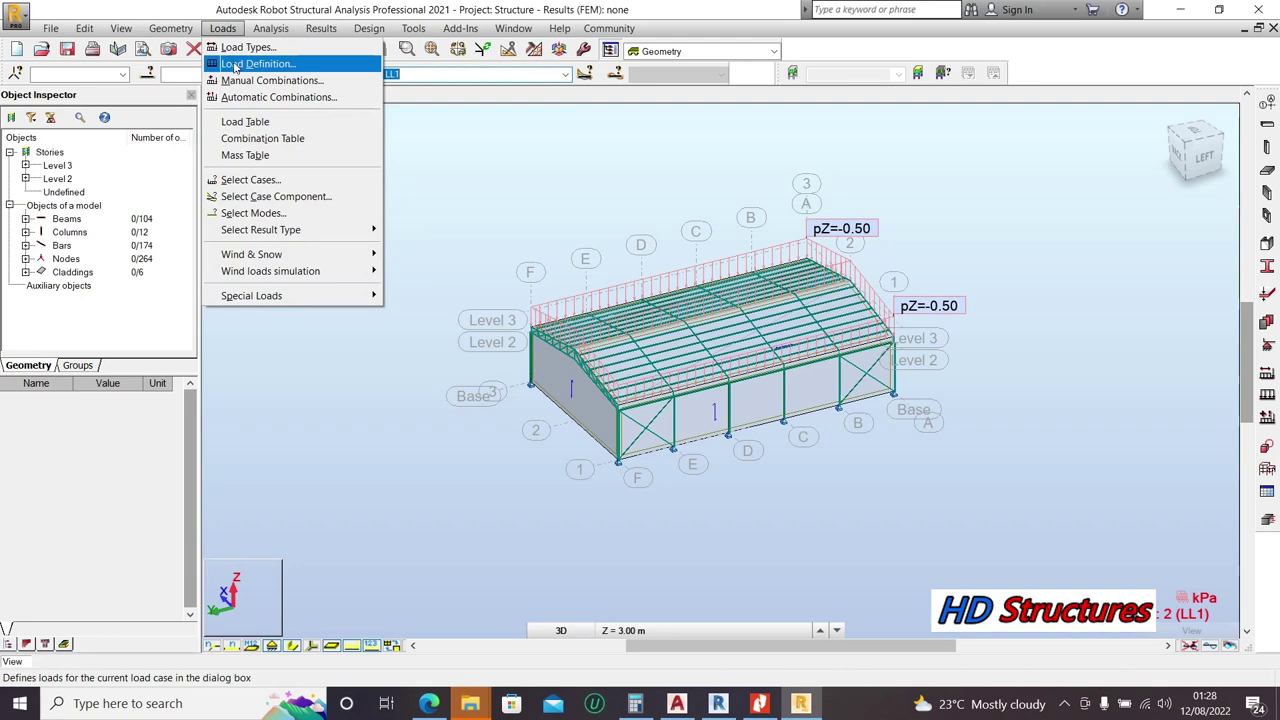
Step: Generate full automatic BS5950 ULS and SLS combinations, then check the load case list
left_click(270, 97)
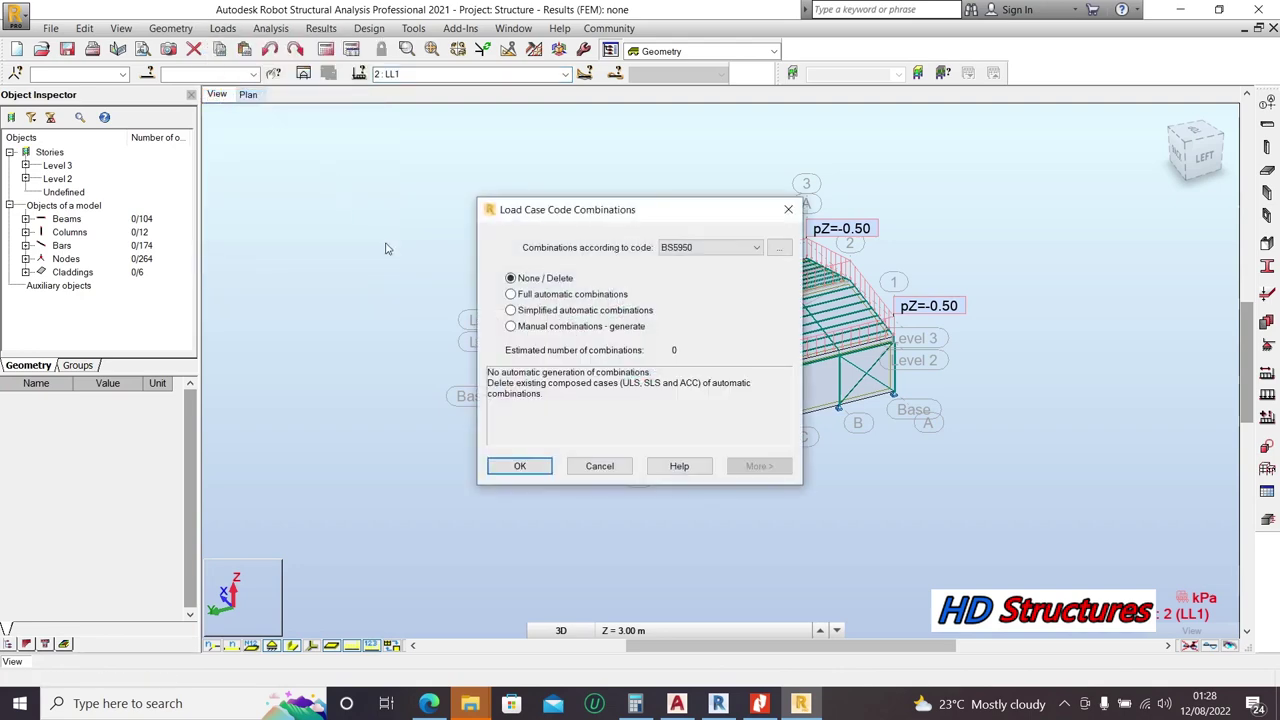
left_click(511, 294)
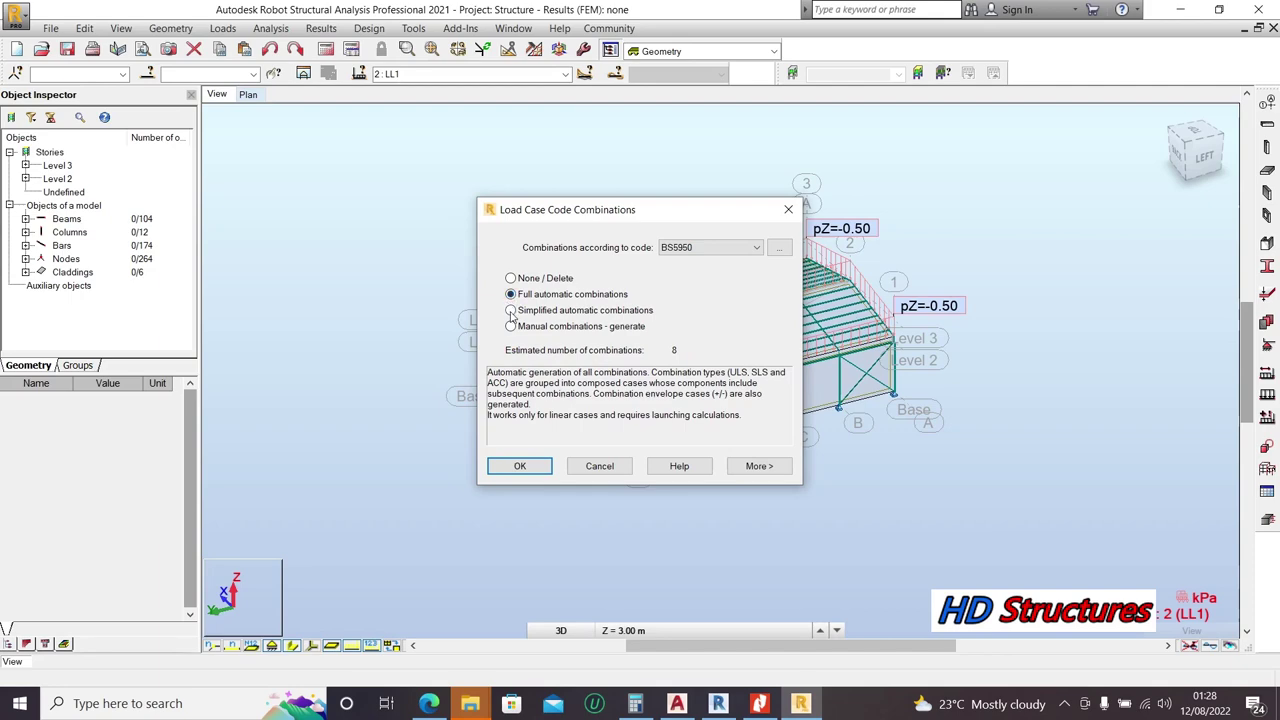
left_click(756, 466)
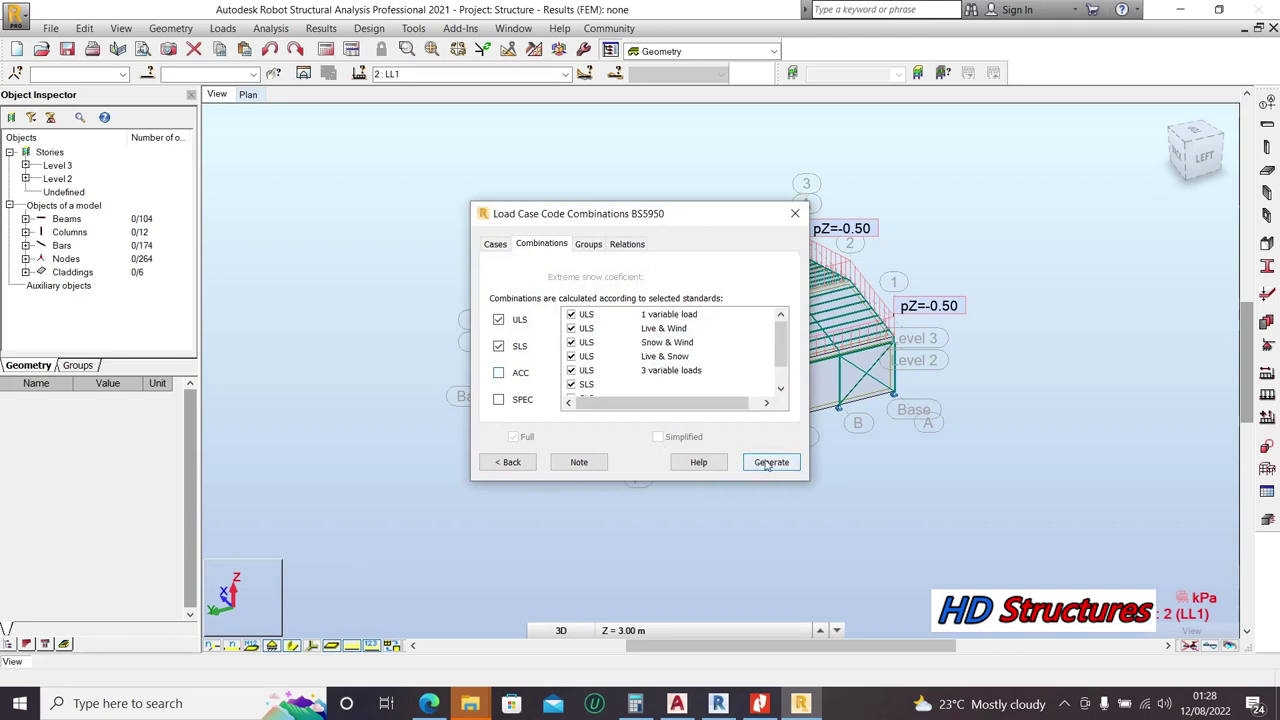
scroll(671, 374, "down", 1)
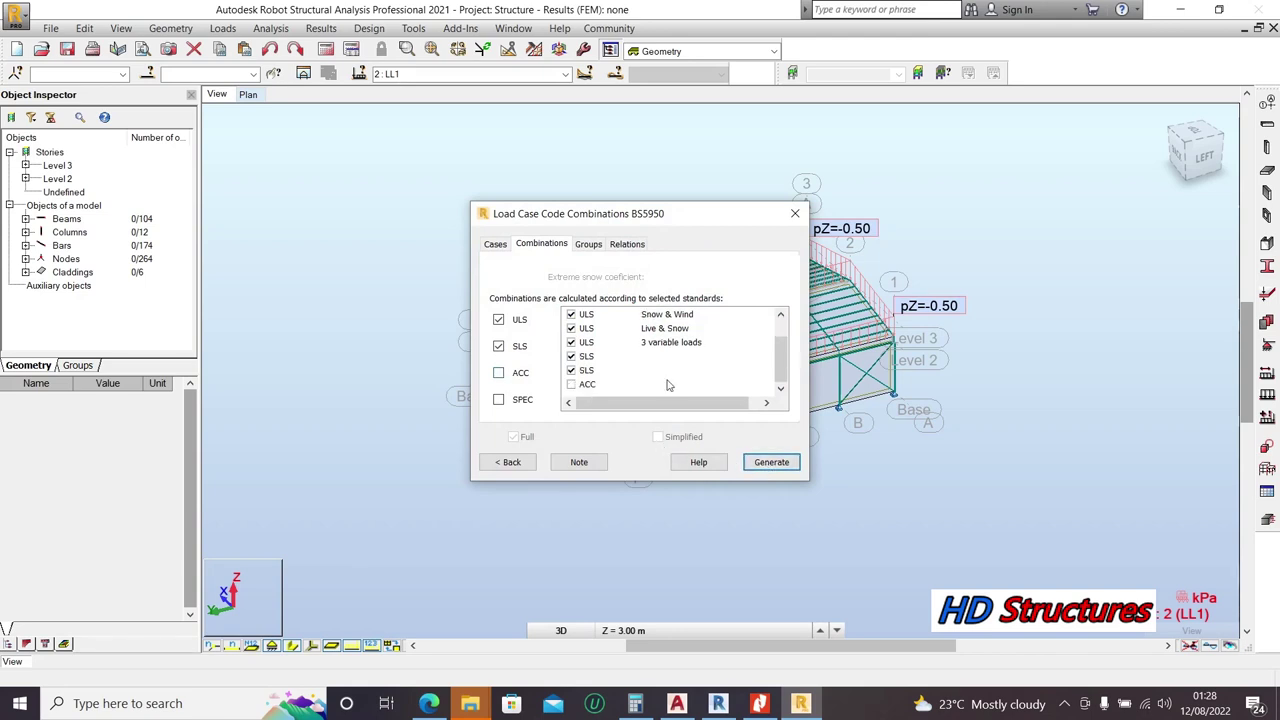
left_click(771, 462)
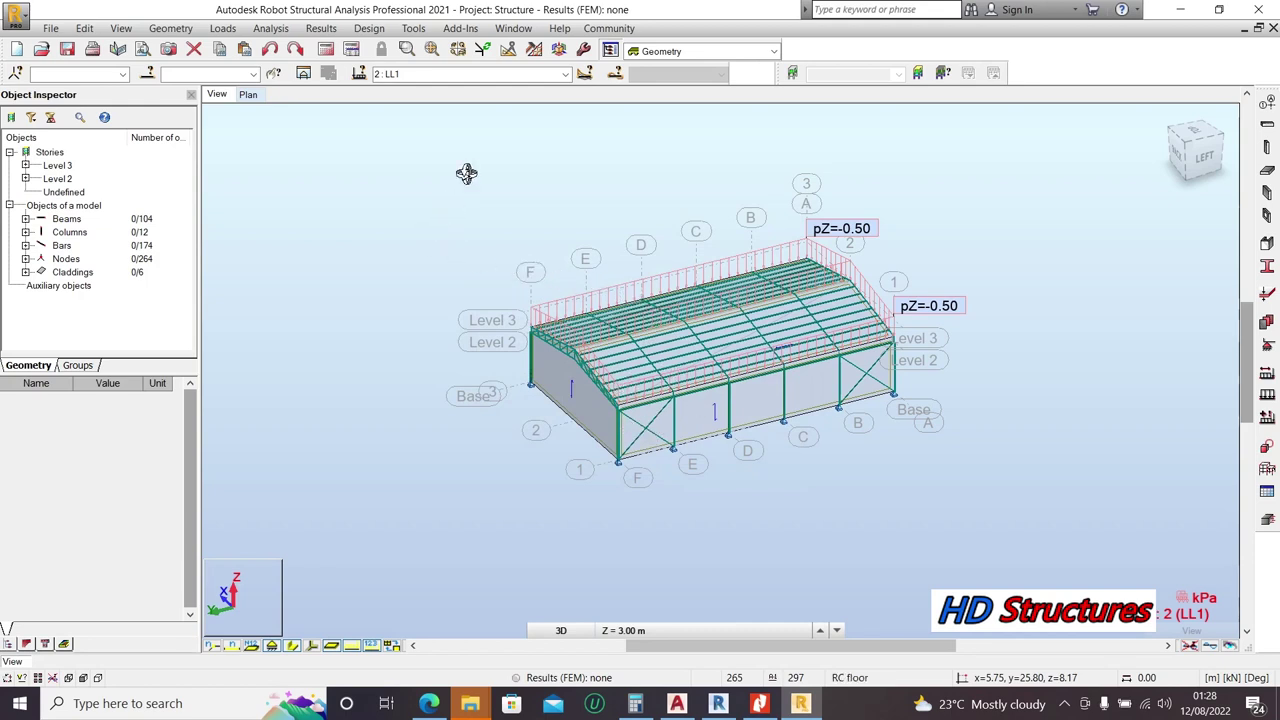
left_click(566, 74)
left_click(566, 74)
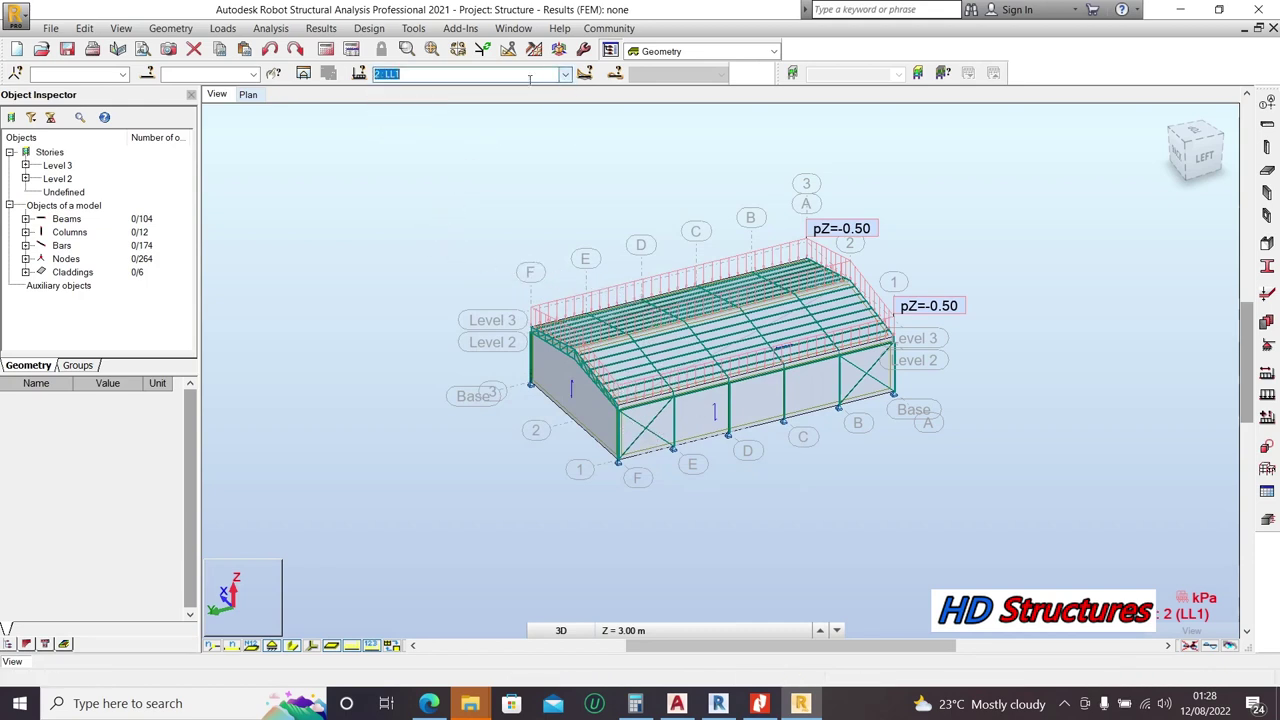
Step: Regenerate the BS5950 combinations manually as ten separate cases 9–18 (ULS/1–6, SLS/1–4)
left_click(170, 28)
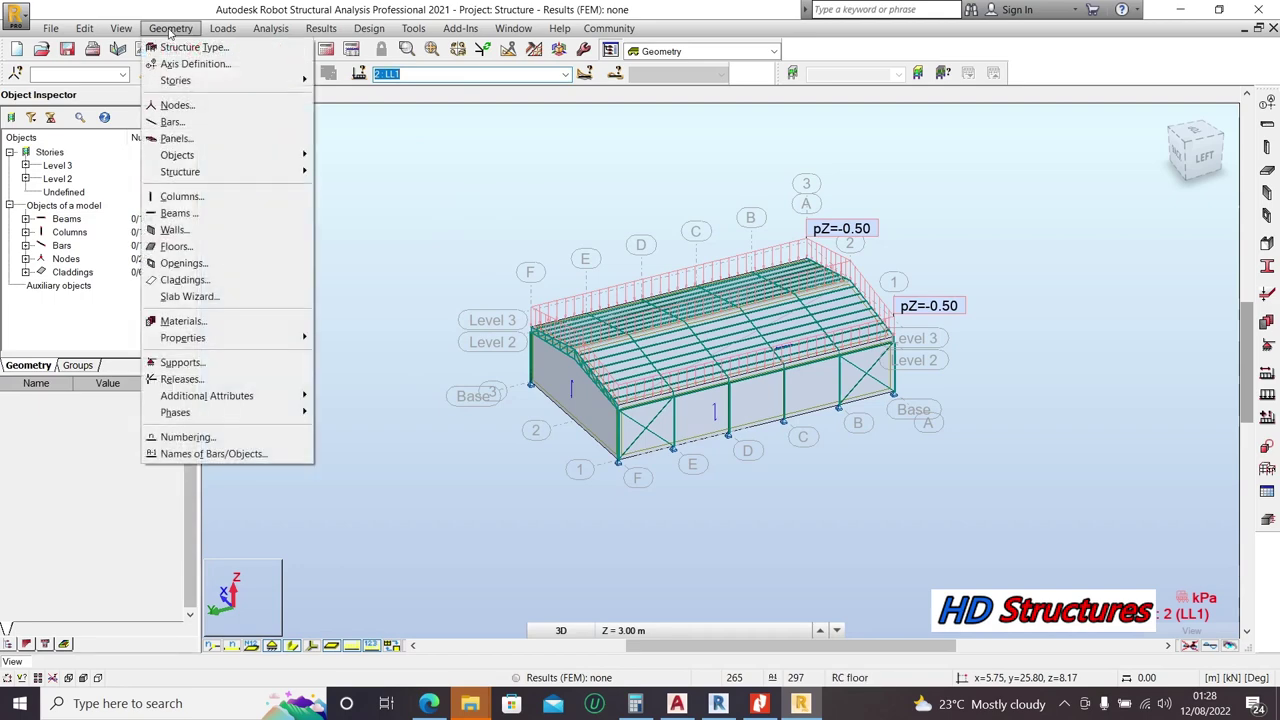
mouse_move(224, 30)
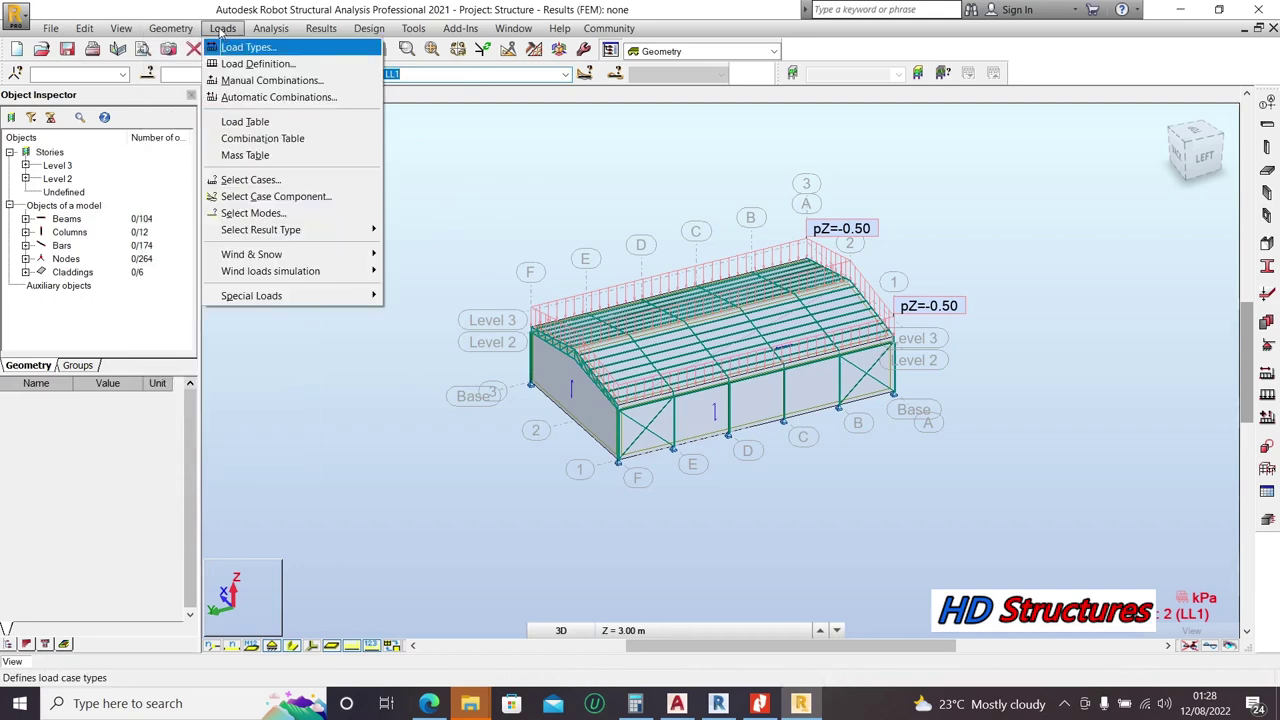
left_click(270, 97)
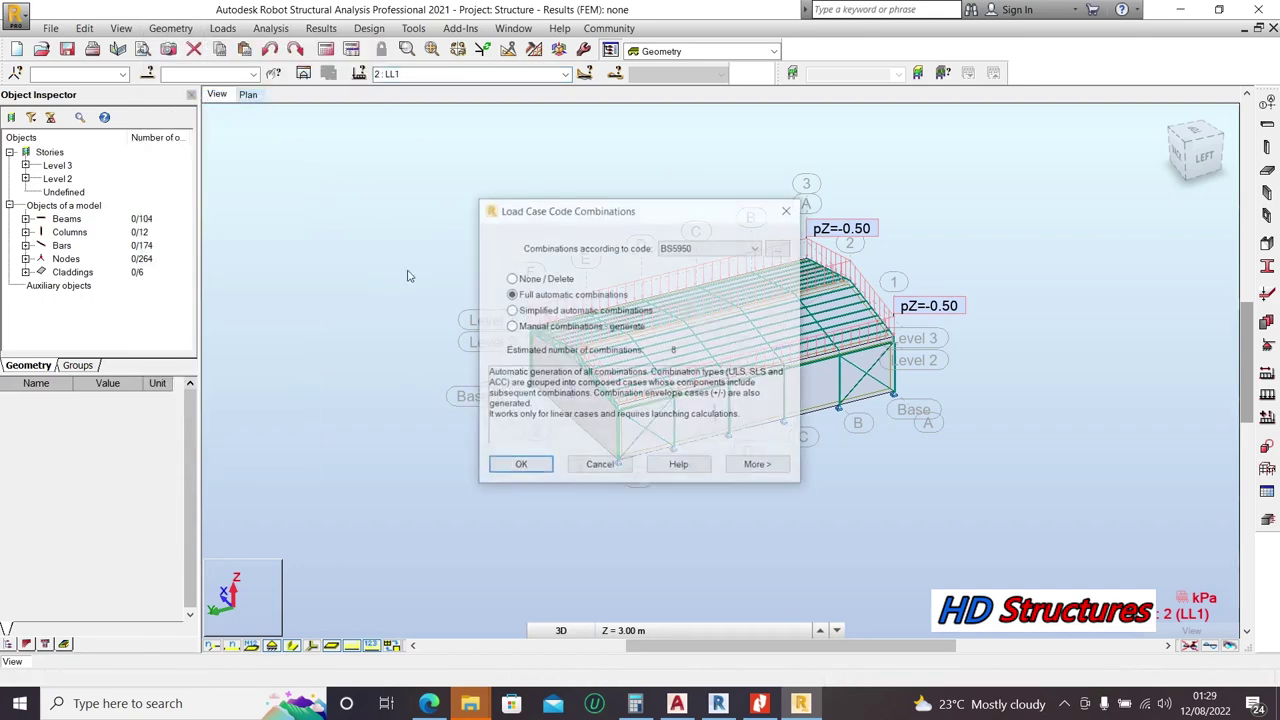
left_click(533, 327)
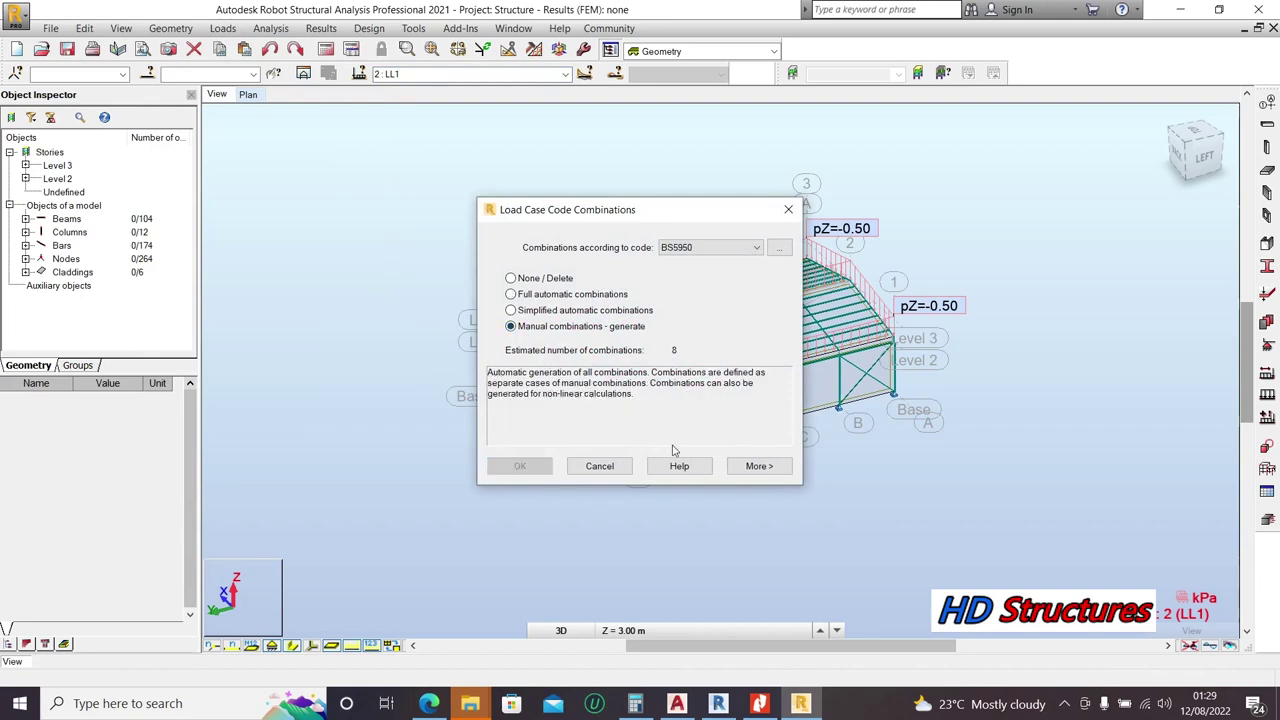
left_click(757, 466)
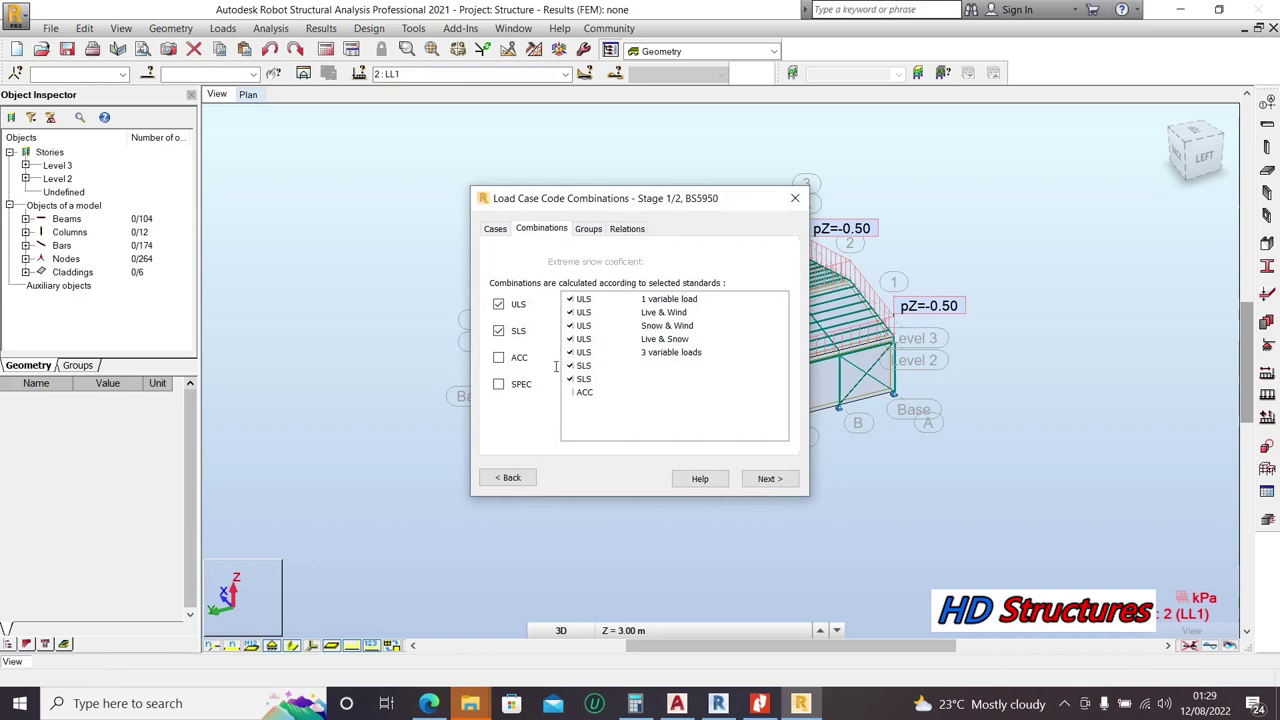
left_click(762, 478)
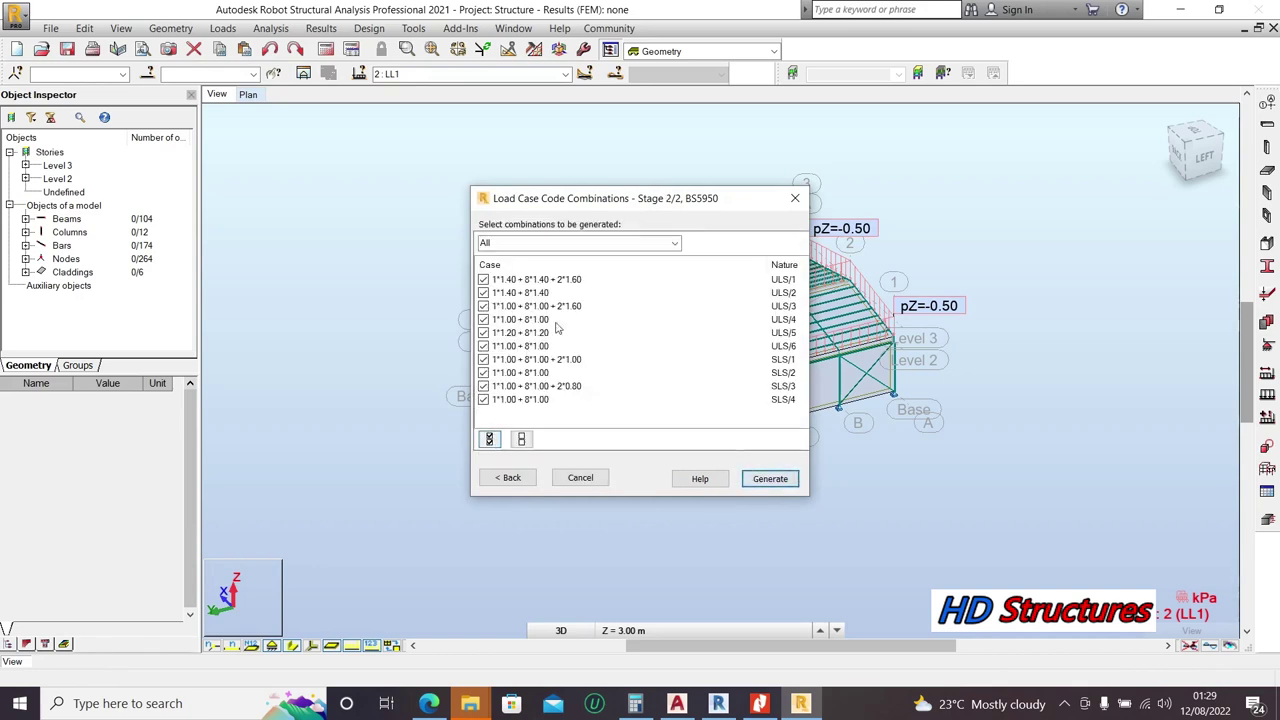
left_click(771, 479)
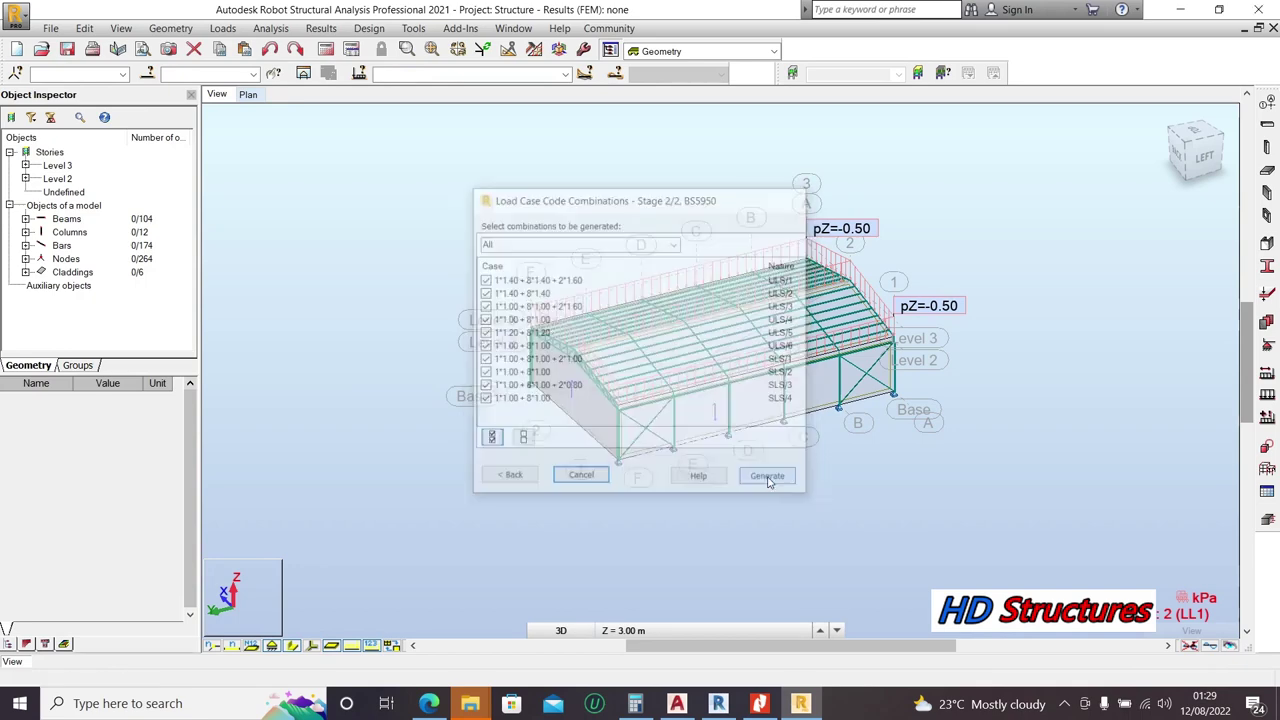
Step: Review load cases 1–18 in the list, then switch the display back to 2 : LL1
left_click(565, 74)
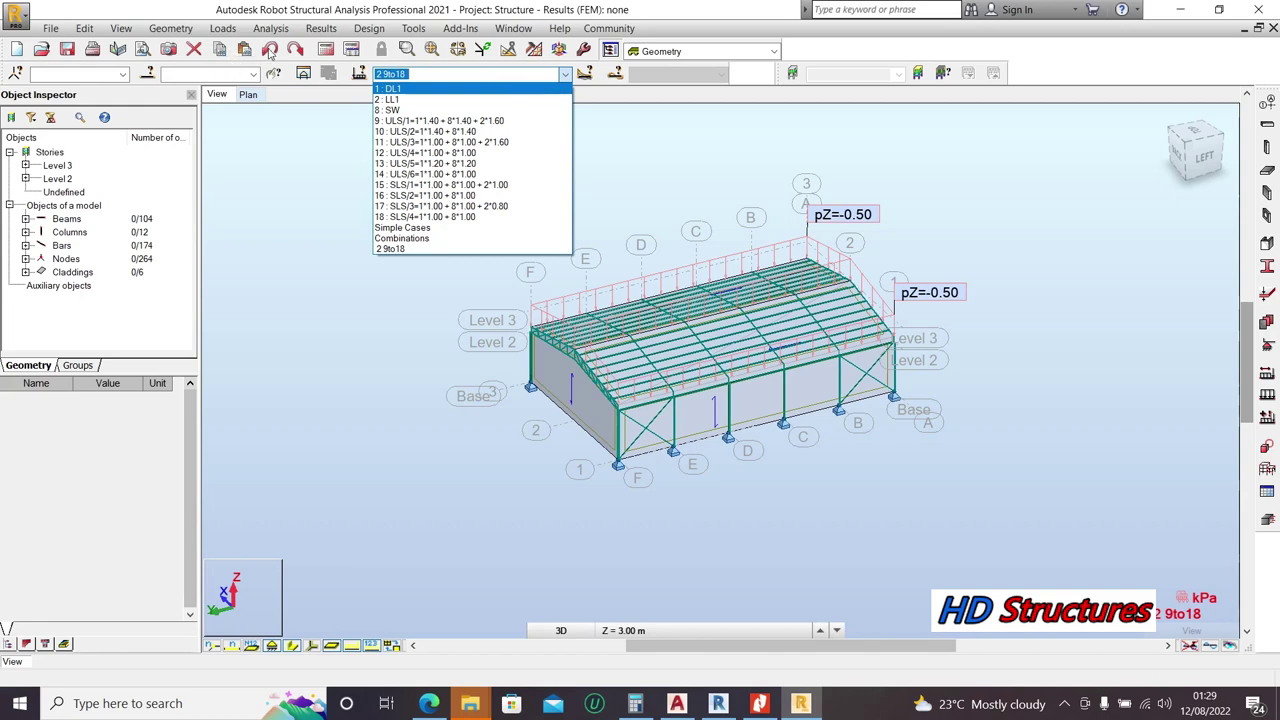
left_click(288, 122)
left_click(271, 55)
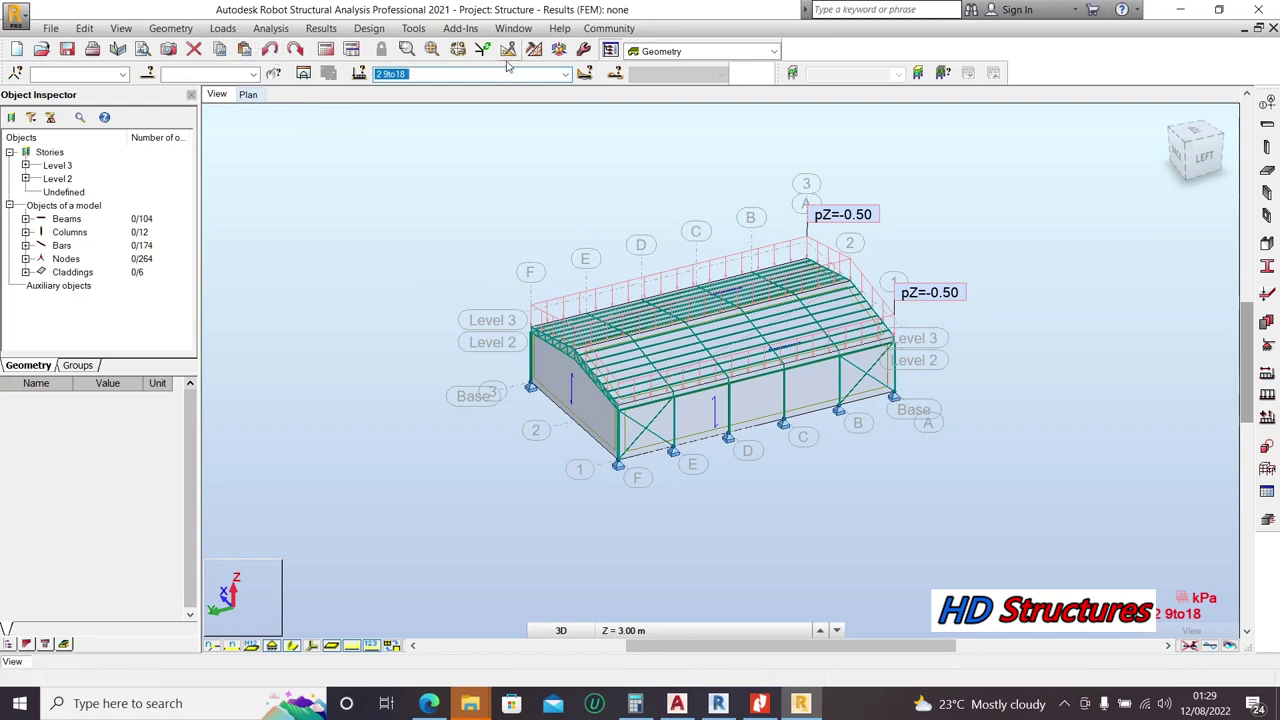
left_click(566, 74)
left_click(271, 50)
left_click(566, 74)
left_click(474, 168)
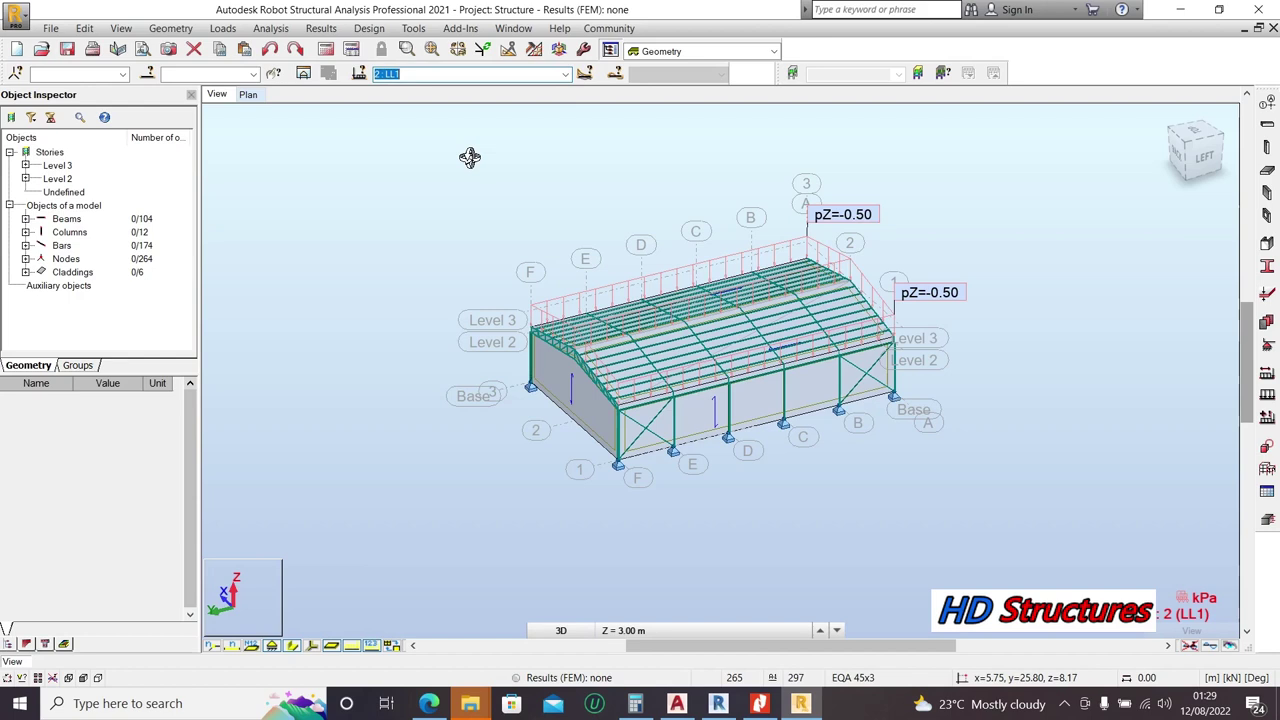
Step: Open the wind loads simulation with X+ and Y+ directions and 30 m/s wind velocity
left_click(160, 30)
mouse_move(225, 30)
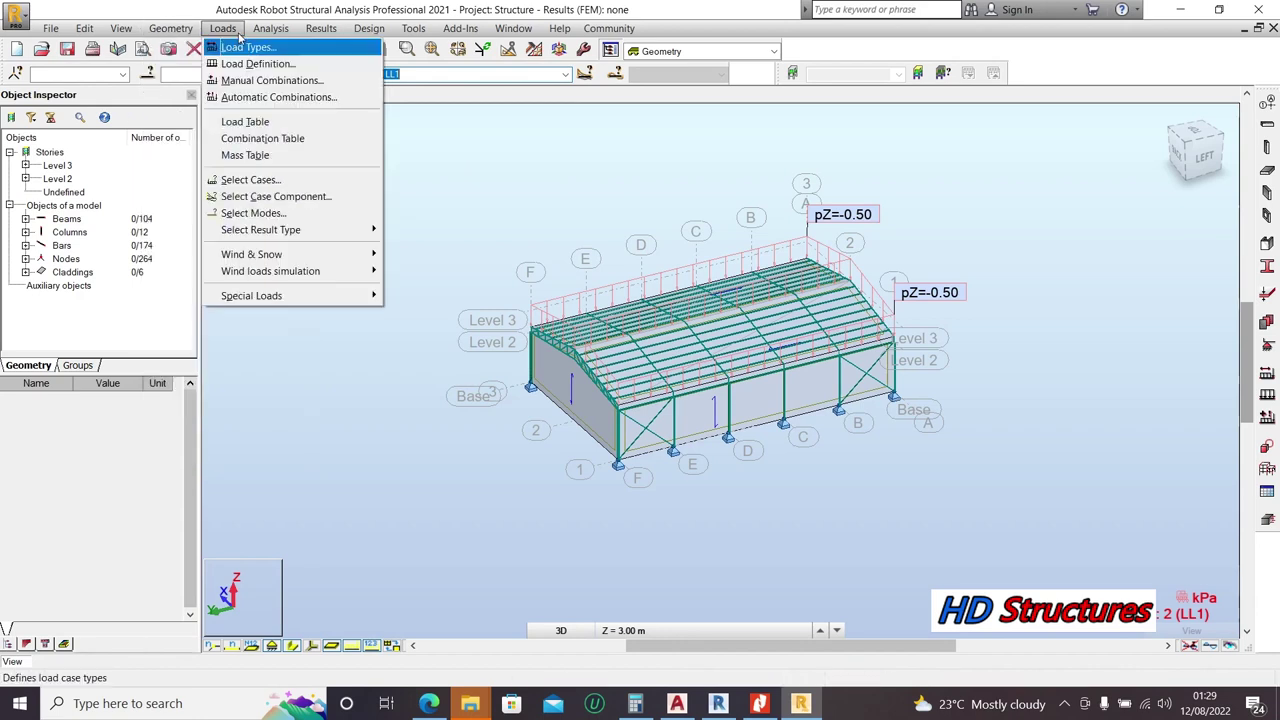
mouse_move(360, 297)
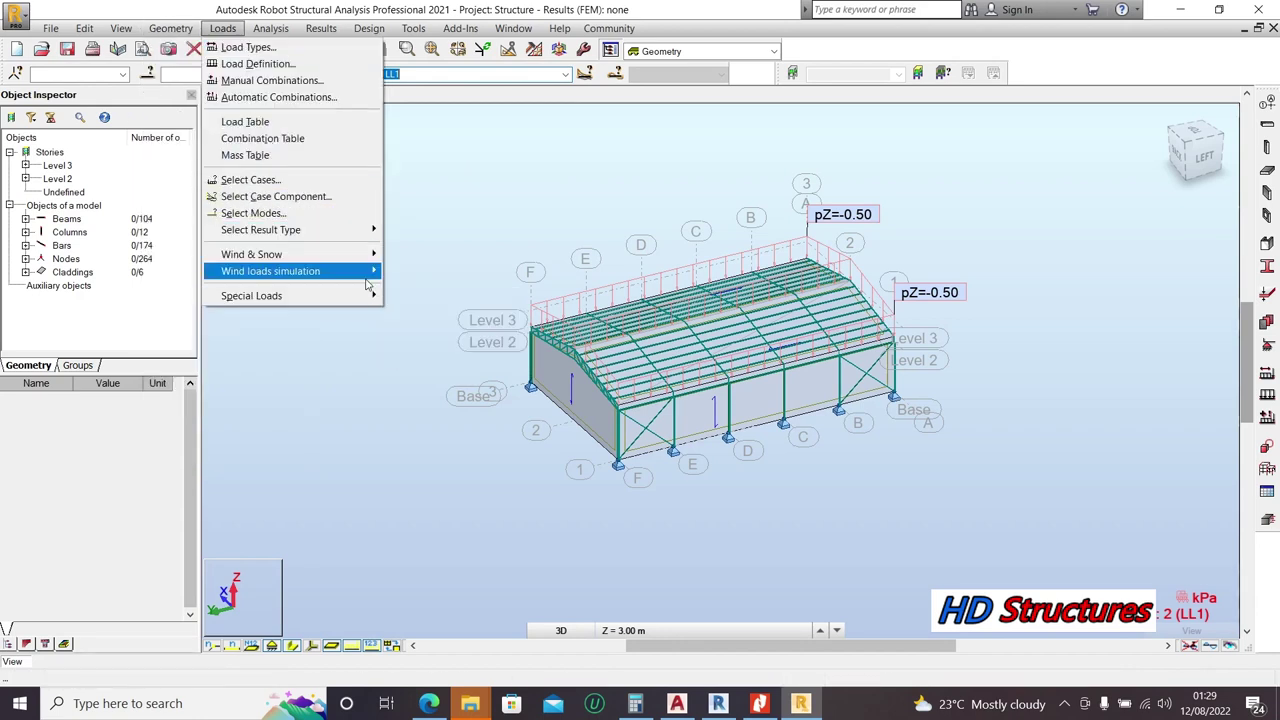
mouse_move(374, 273)
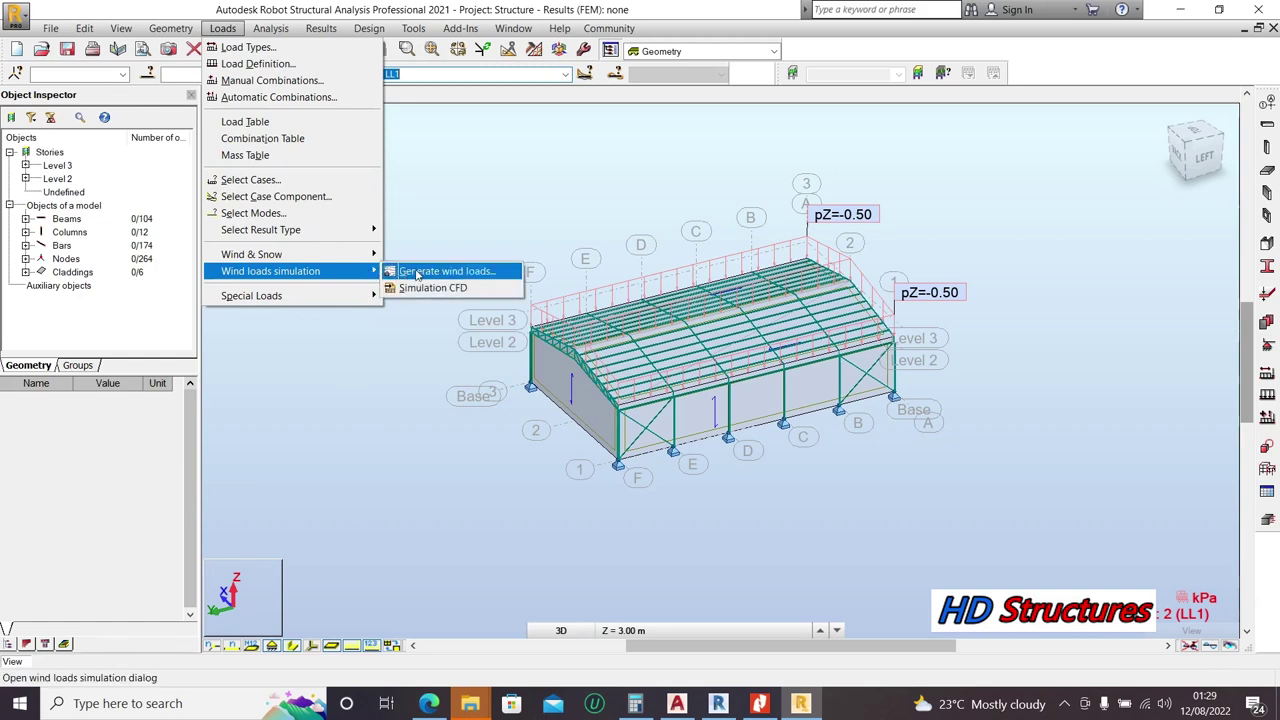
left_click(416, 272)
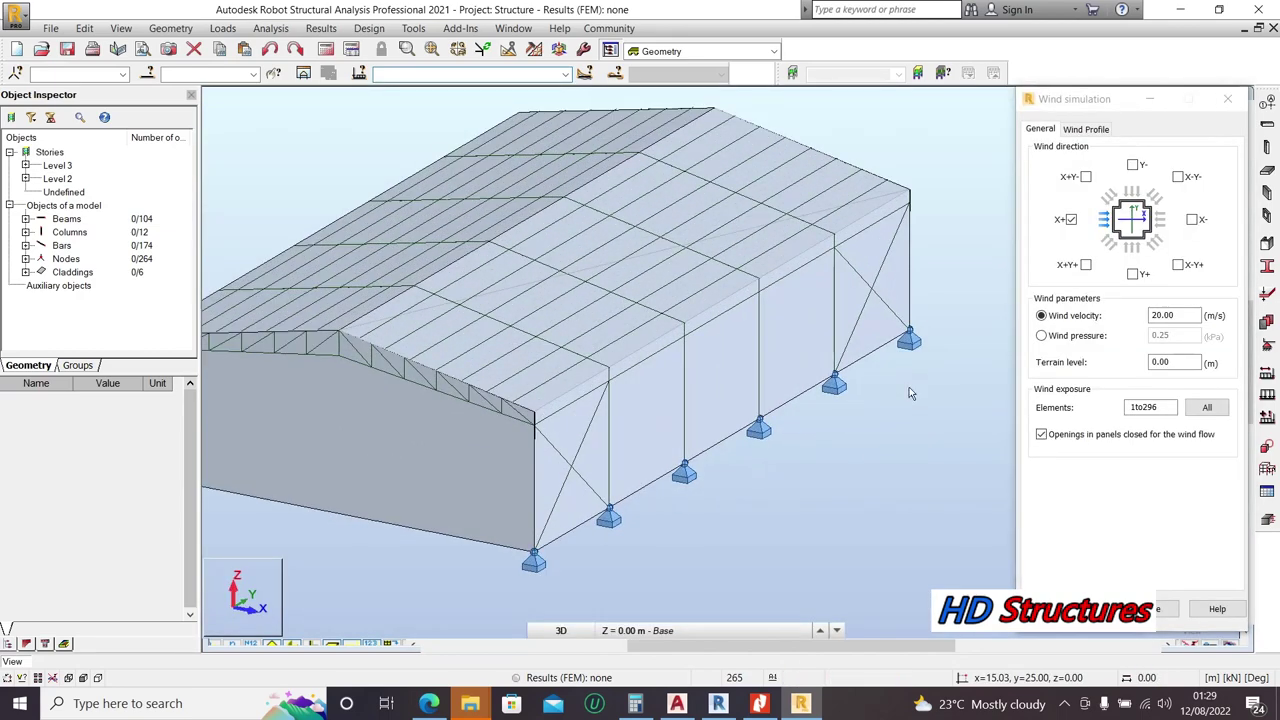
left_click(1125, 289)
left_click(1133, 274)
double_click(1165, 315)
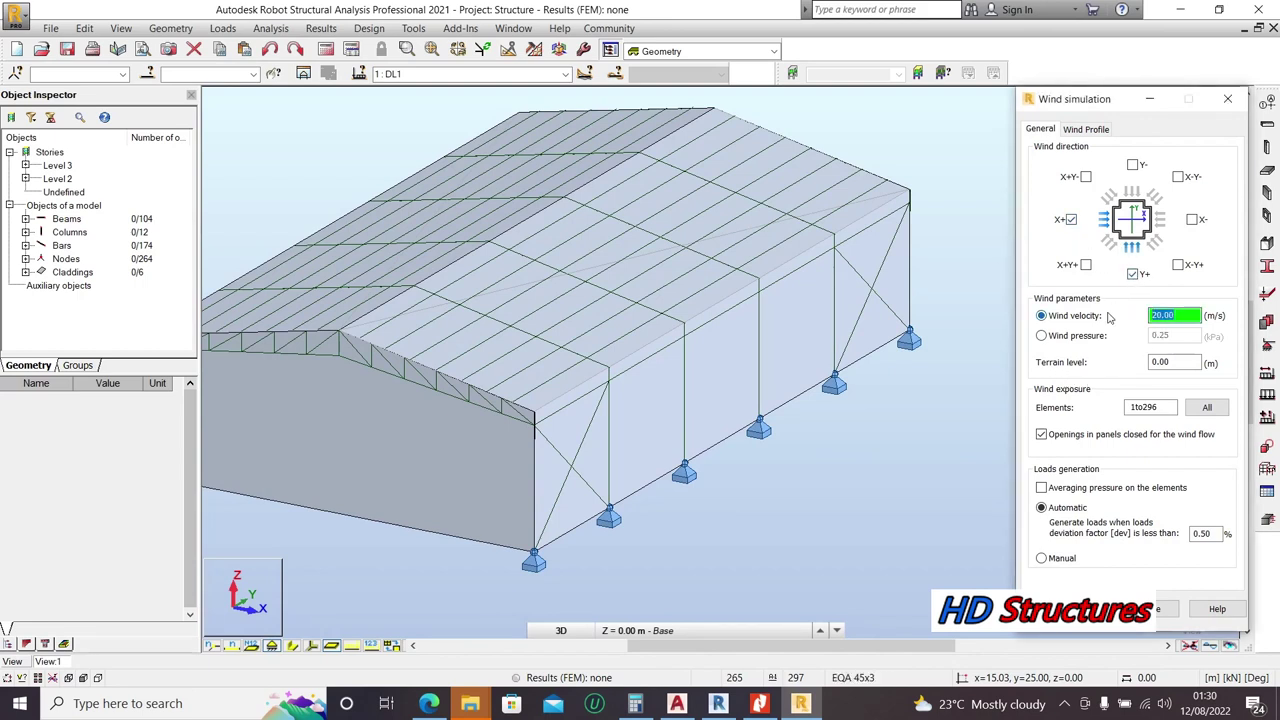
type("30")
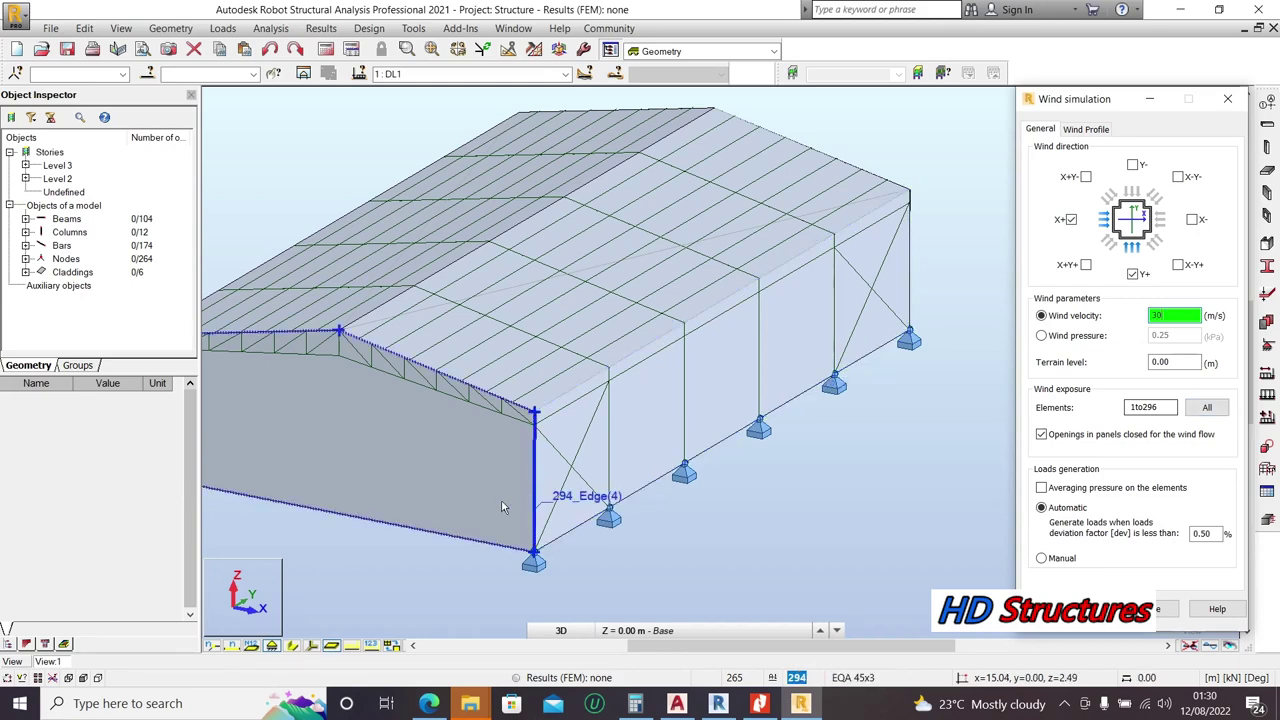
Step: Select the same-thickness claddings and enter 291to296 as the exposed elements
left_click(500, 468)
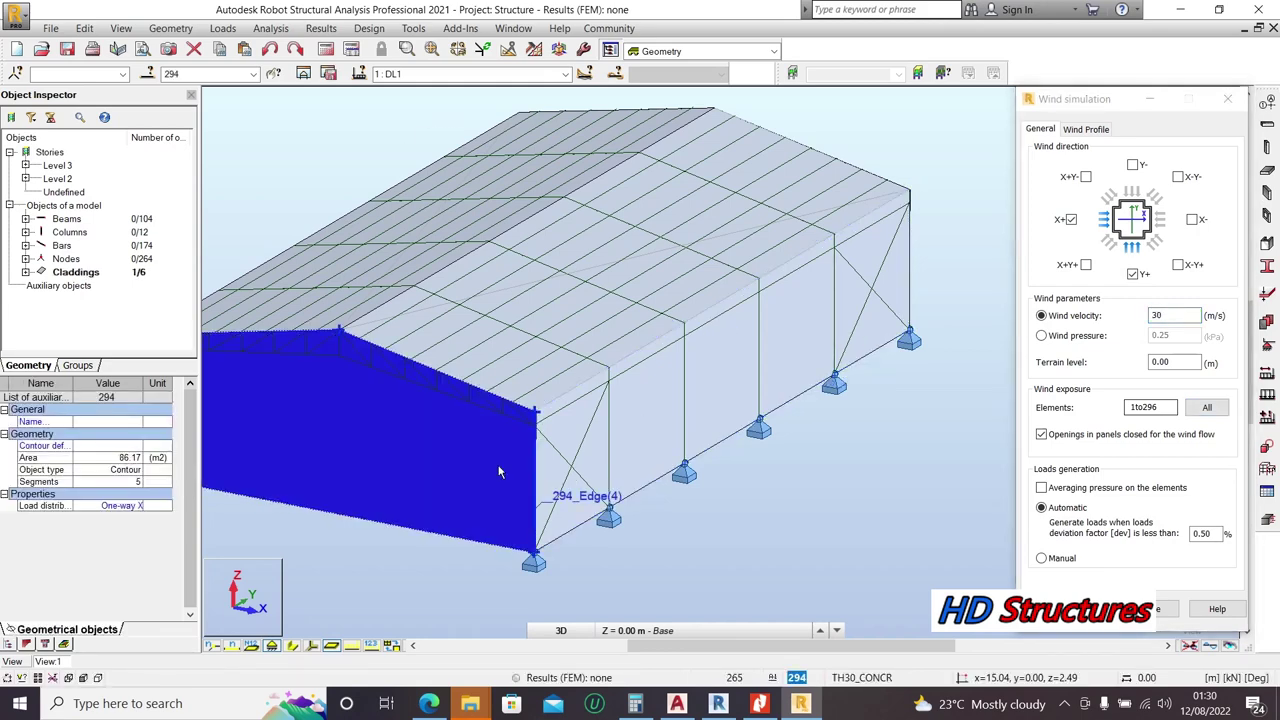
right_click(498, 468)
mouse_move(555, 417)
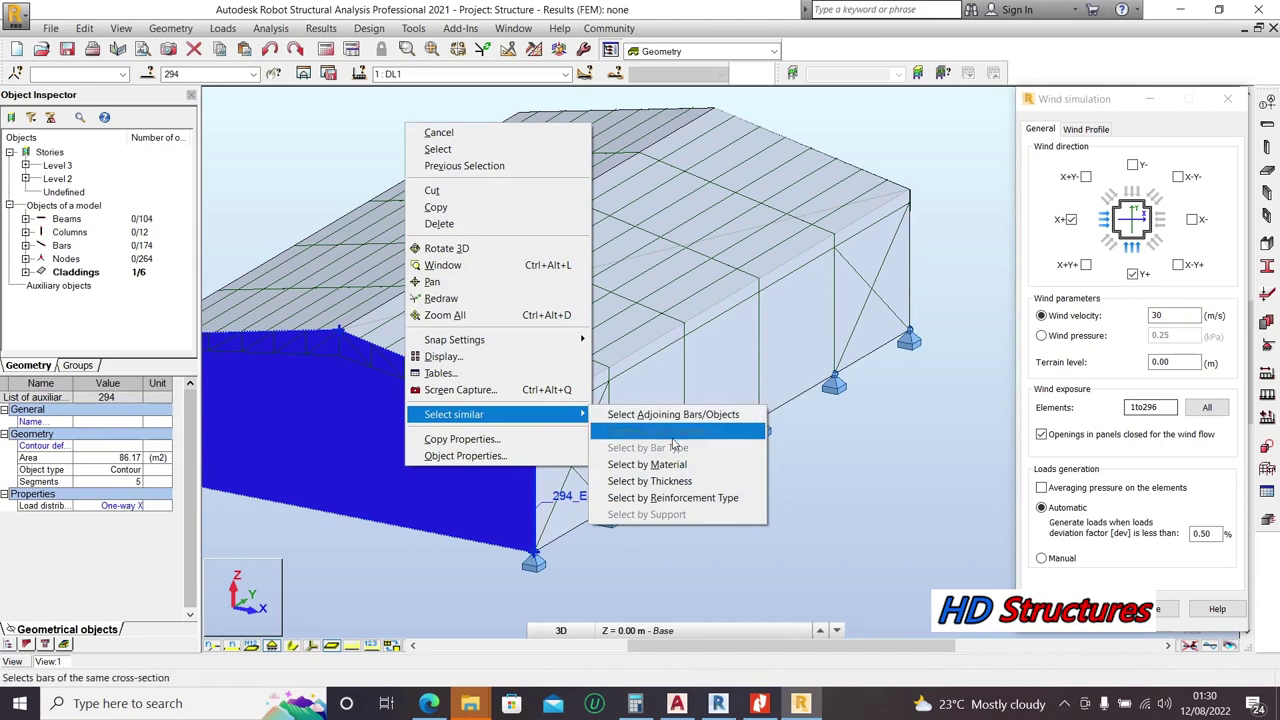
left_click(657, 483)
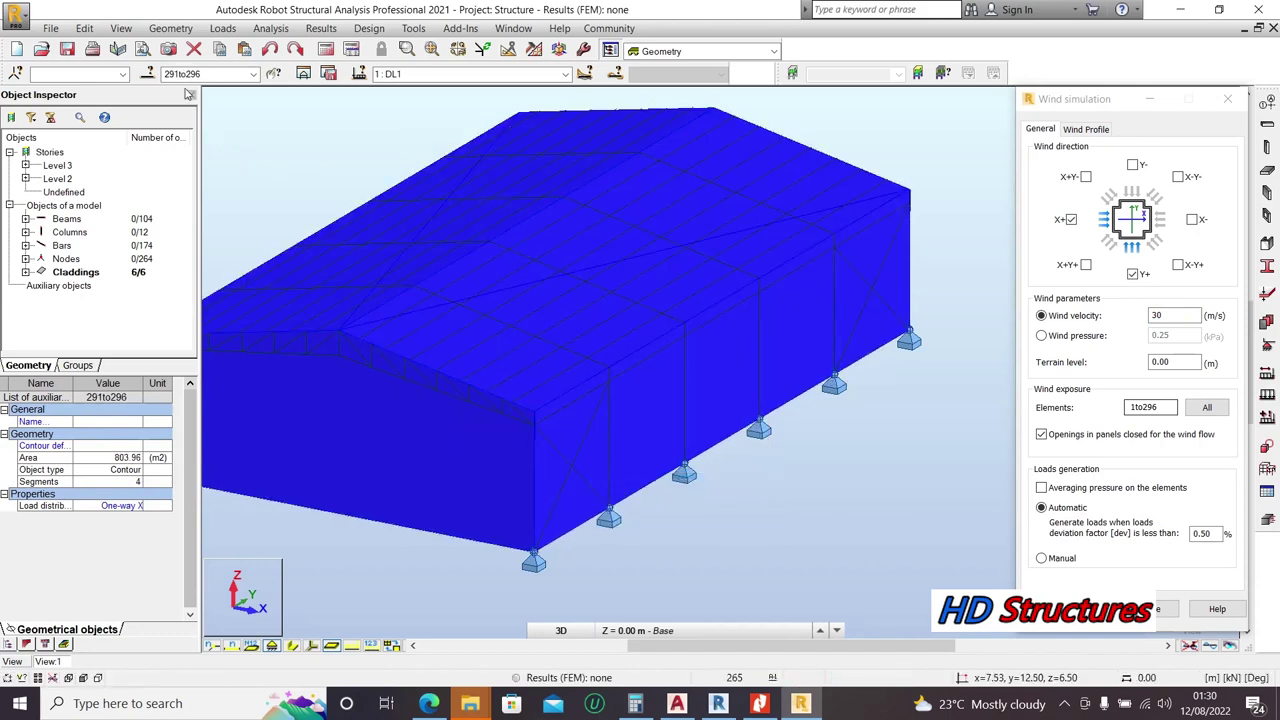
right_click(190, 73)
left_click(215, 126)
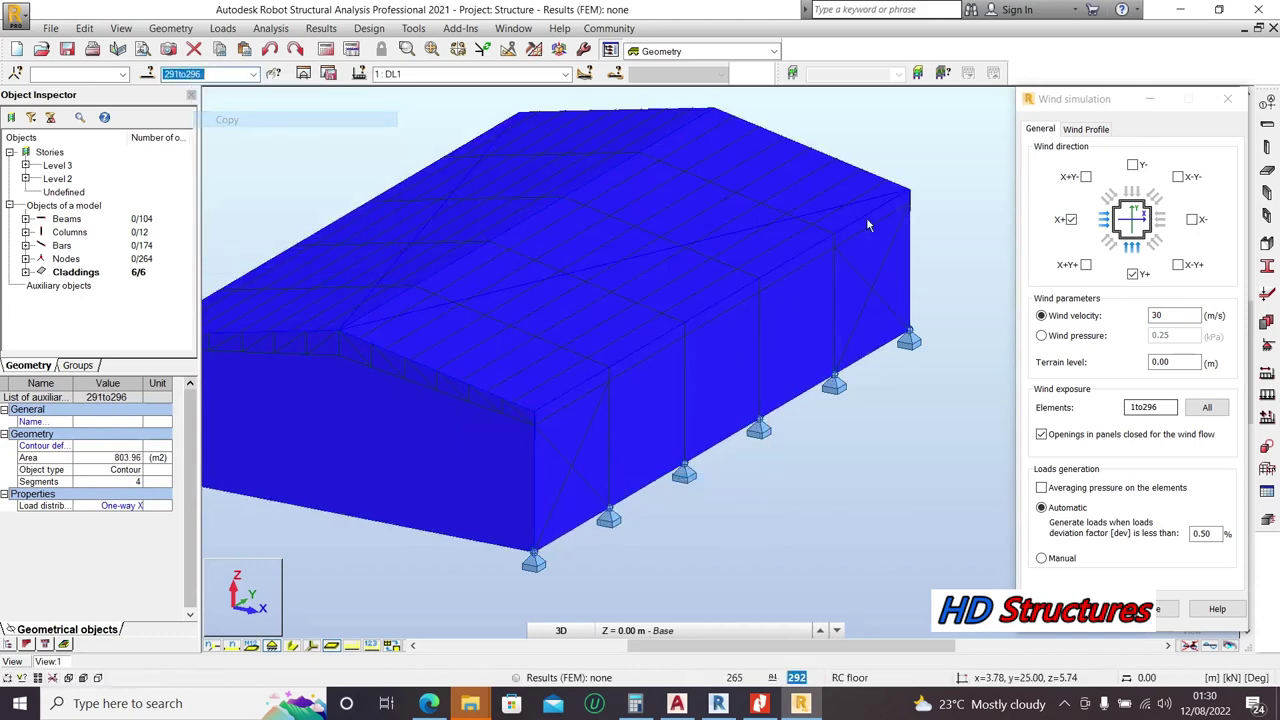
left_click(1165, 408)
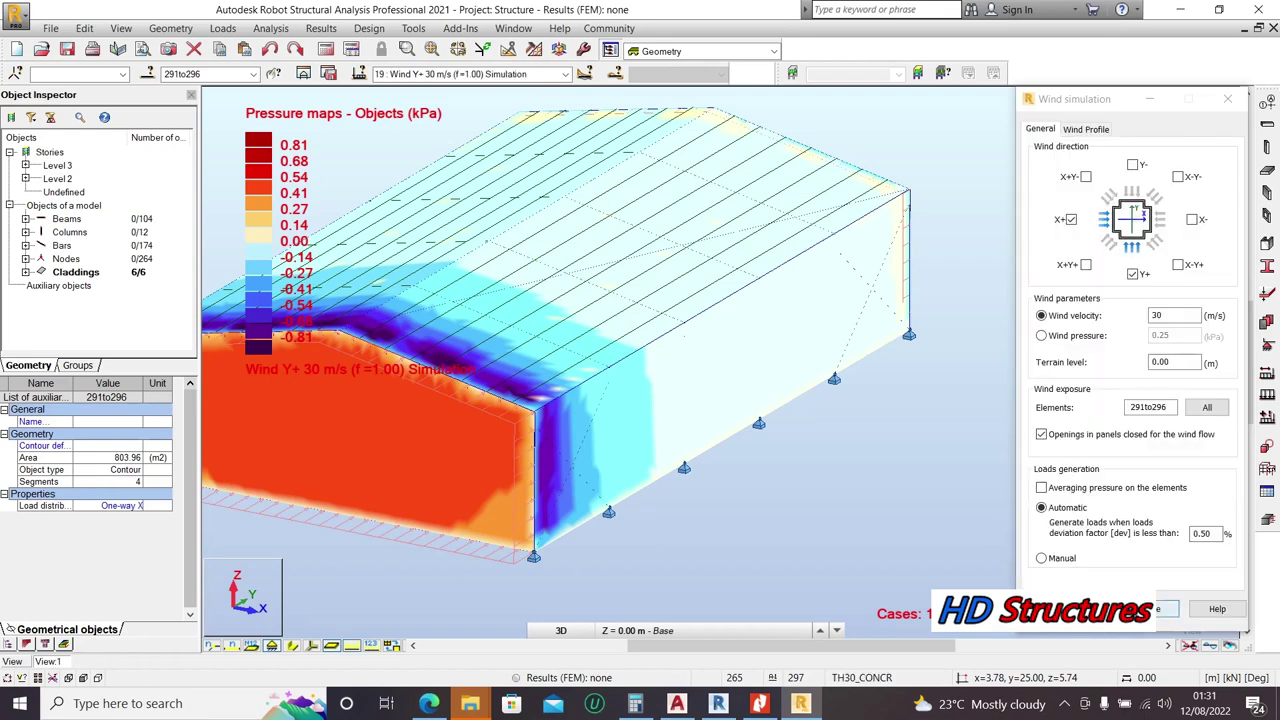
Step: Close the wind simulation window once the -0.81 to 0.81 kPa pressure map appears
left_click(1160, 609)
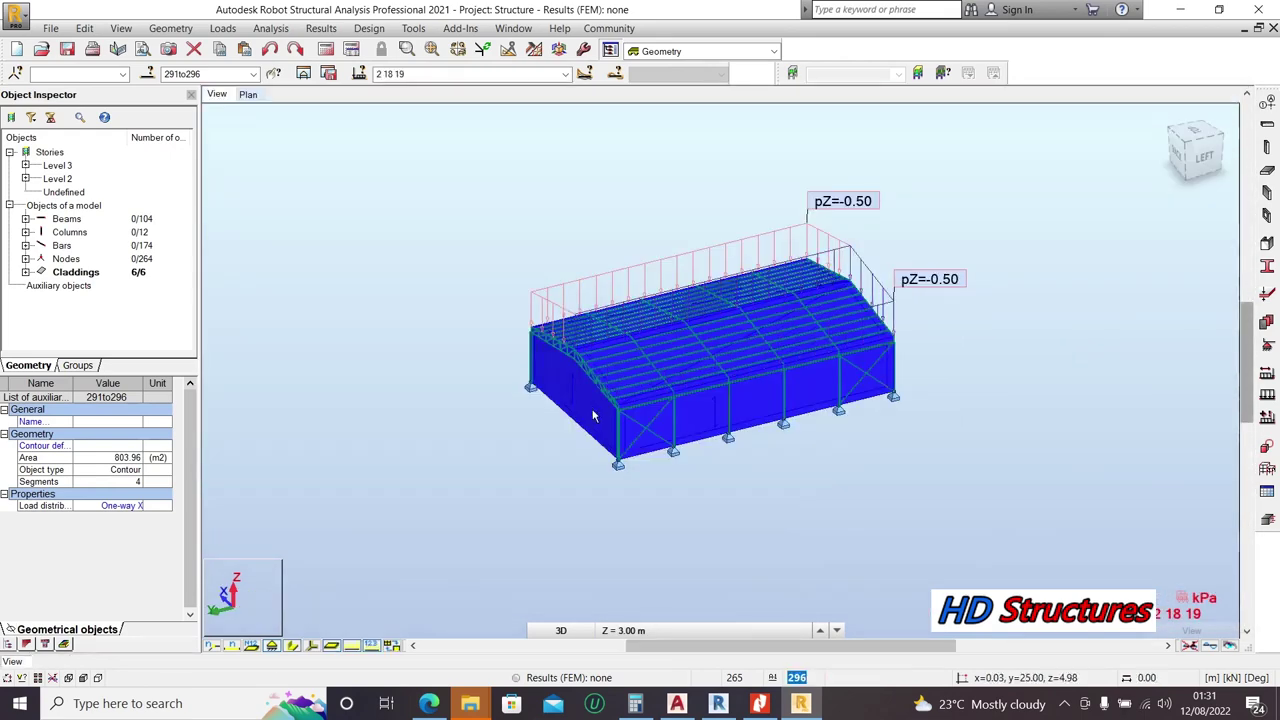
Step: Select all EQA 45x3 bracing bars via bar 290's cross-section and make them ignore trapezoidal loading
middle_click_drag(700, 400, 625, 418, "shift")
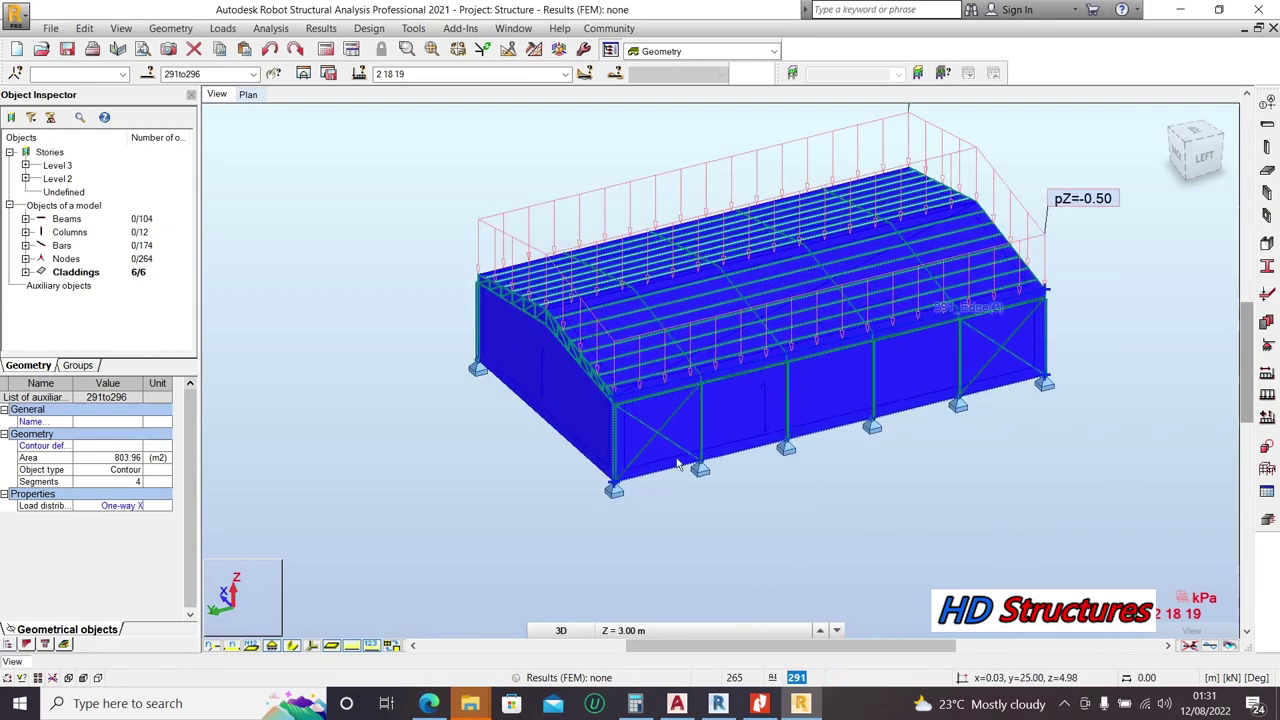
scroll(650, 415, "up", 5)
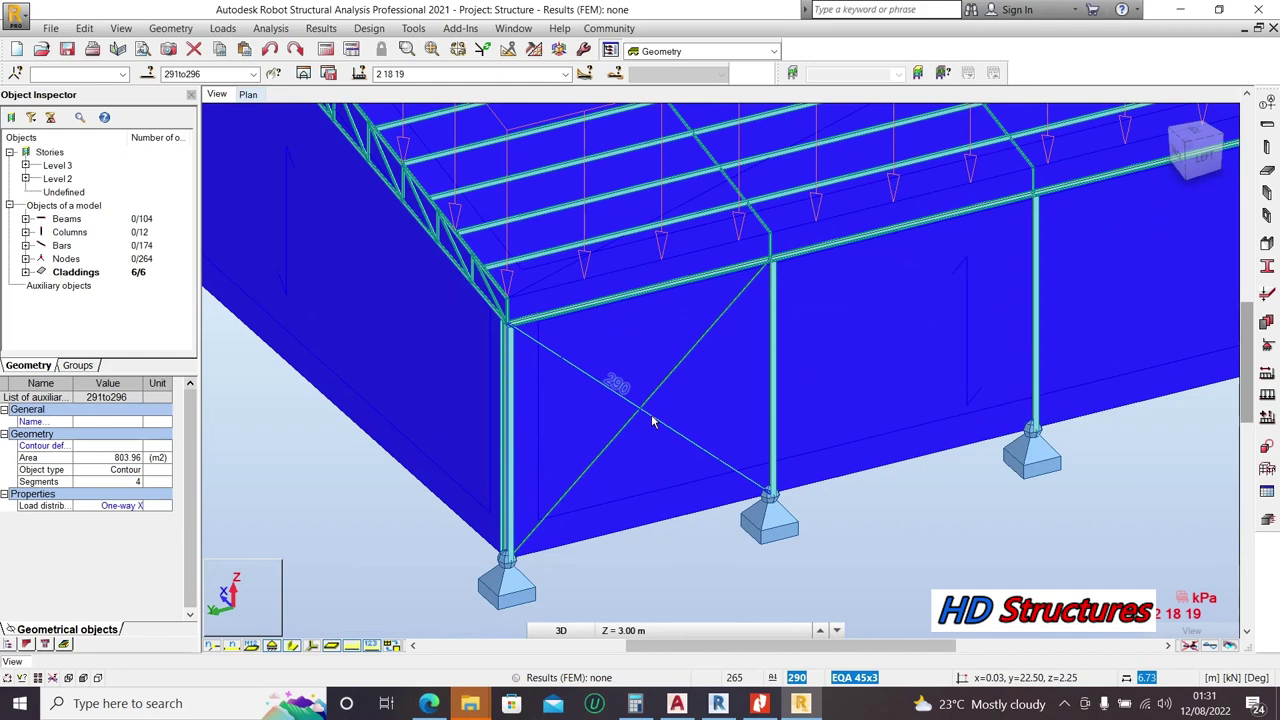
left_click(652, 422)
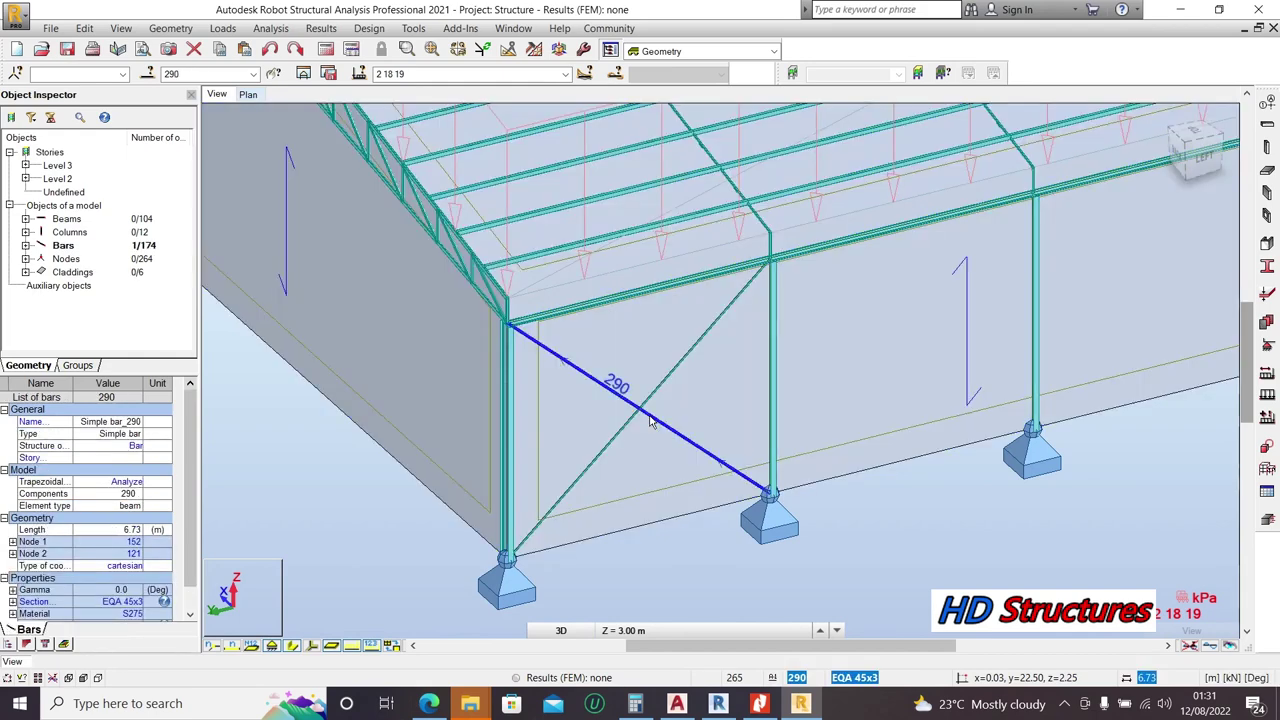
right_click(556, 418)
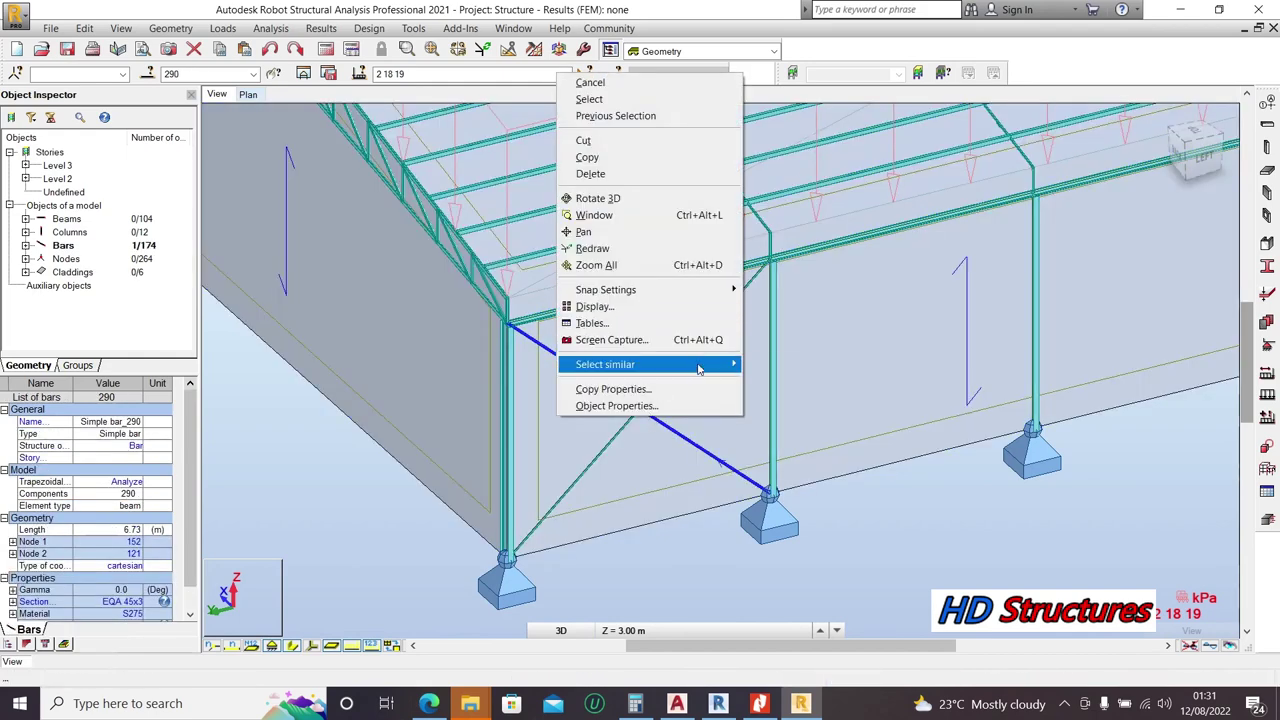
mouse_move(735, 360)
left_click(809, 381)
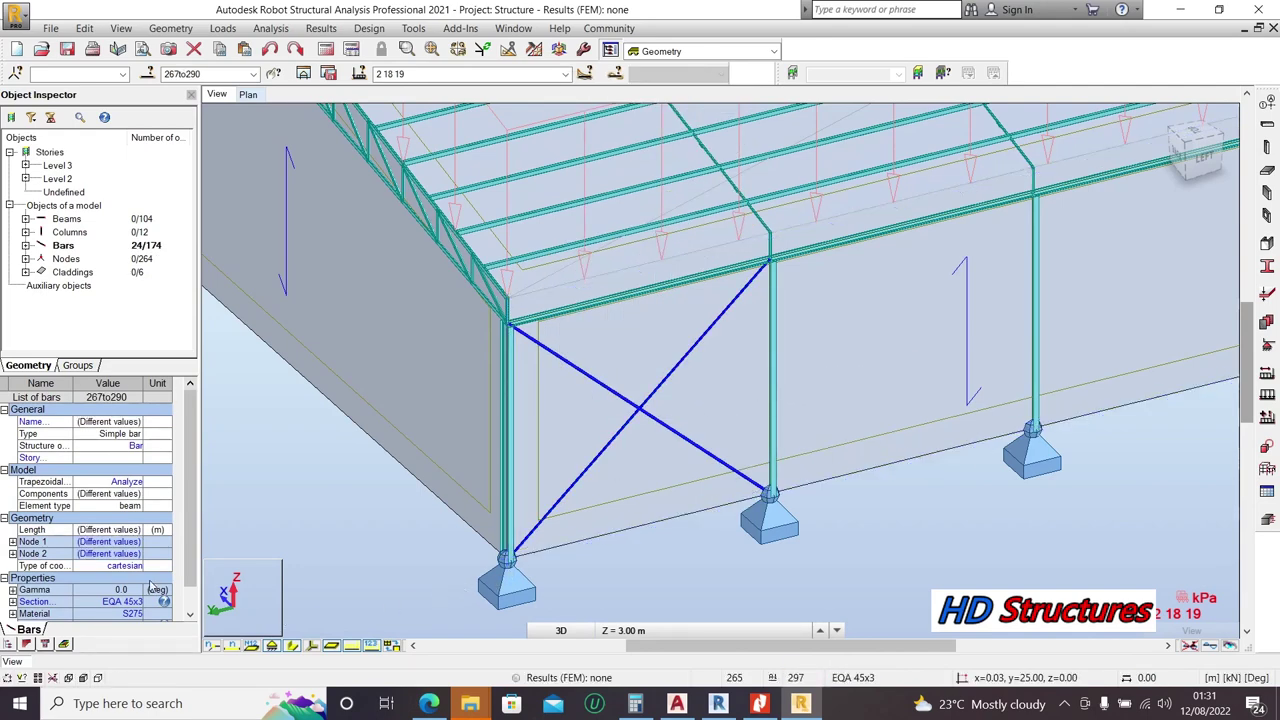
left_click(122, 482)
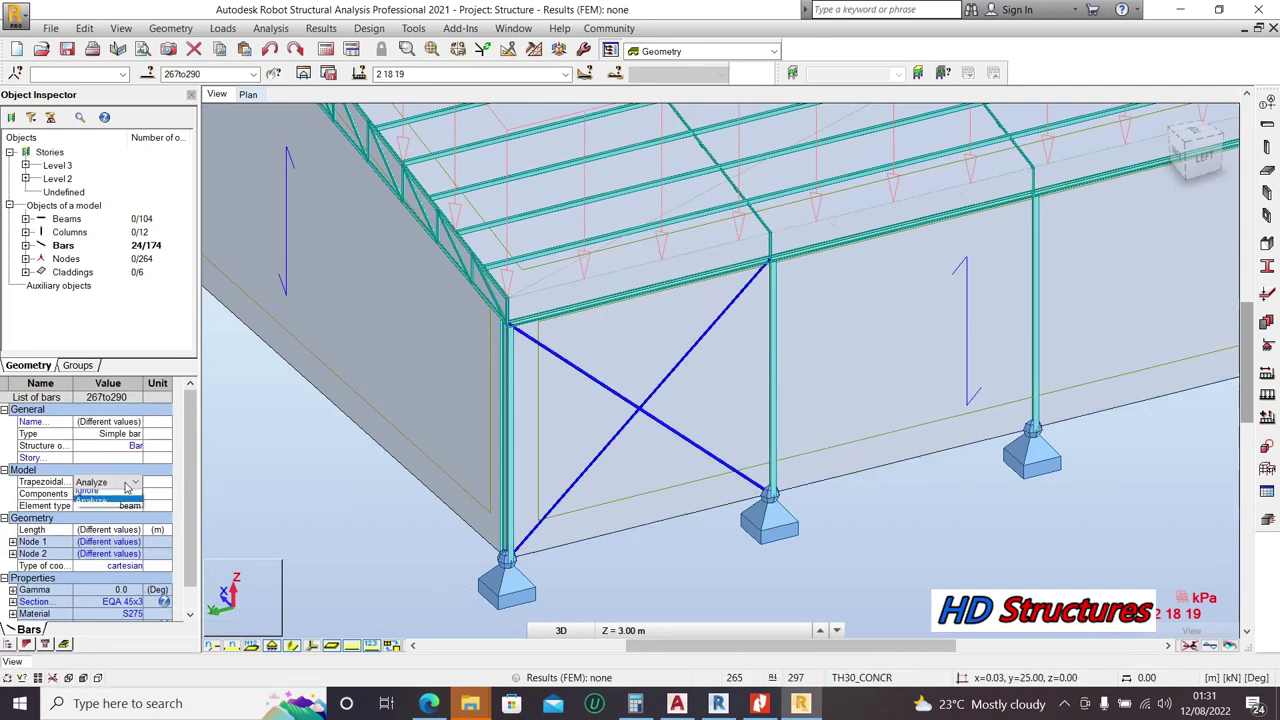
left_click(120, 495)
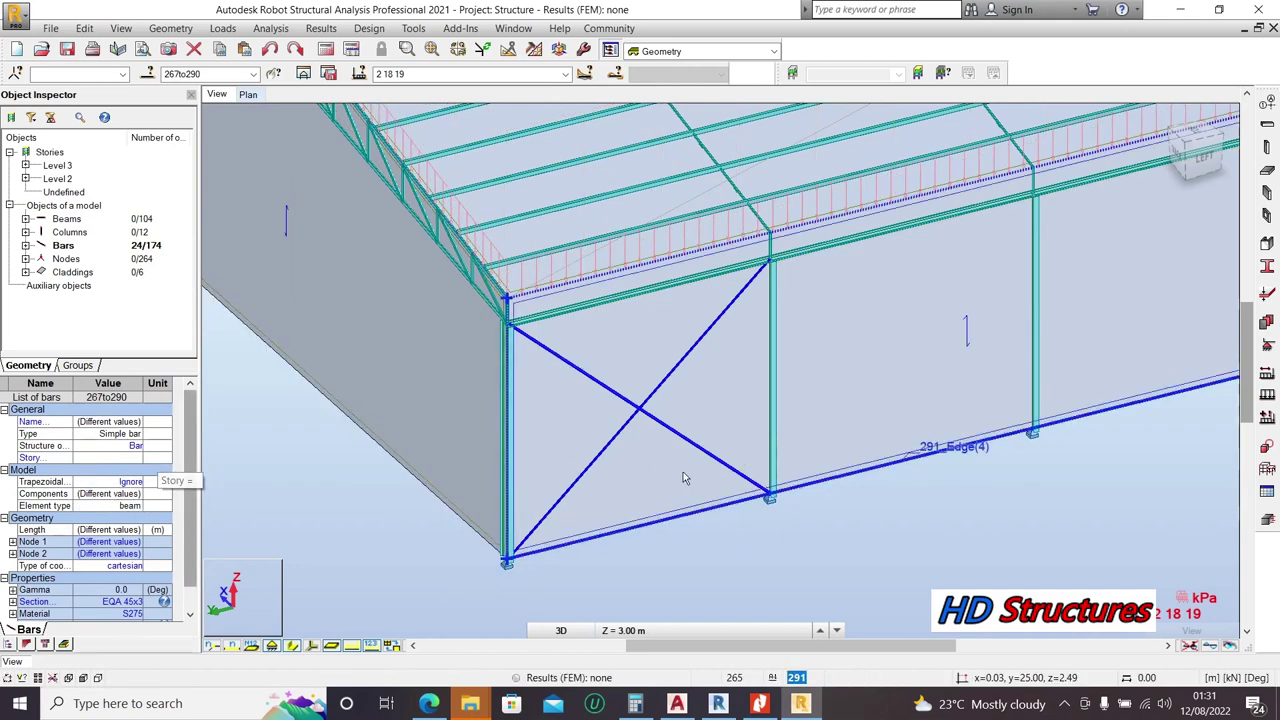
Step: Give the 24 bracing bars 267to290 Pinned-Pinned end releases
scroll(528, 443, "down", 2)
scroll(528, 443, "down", 3)
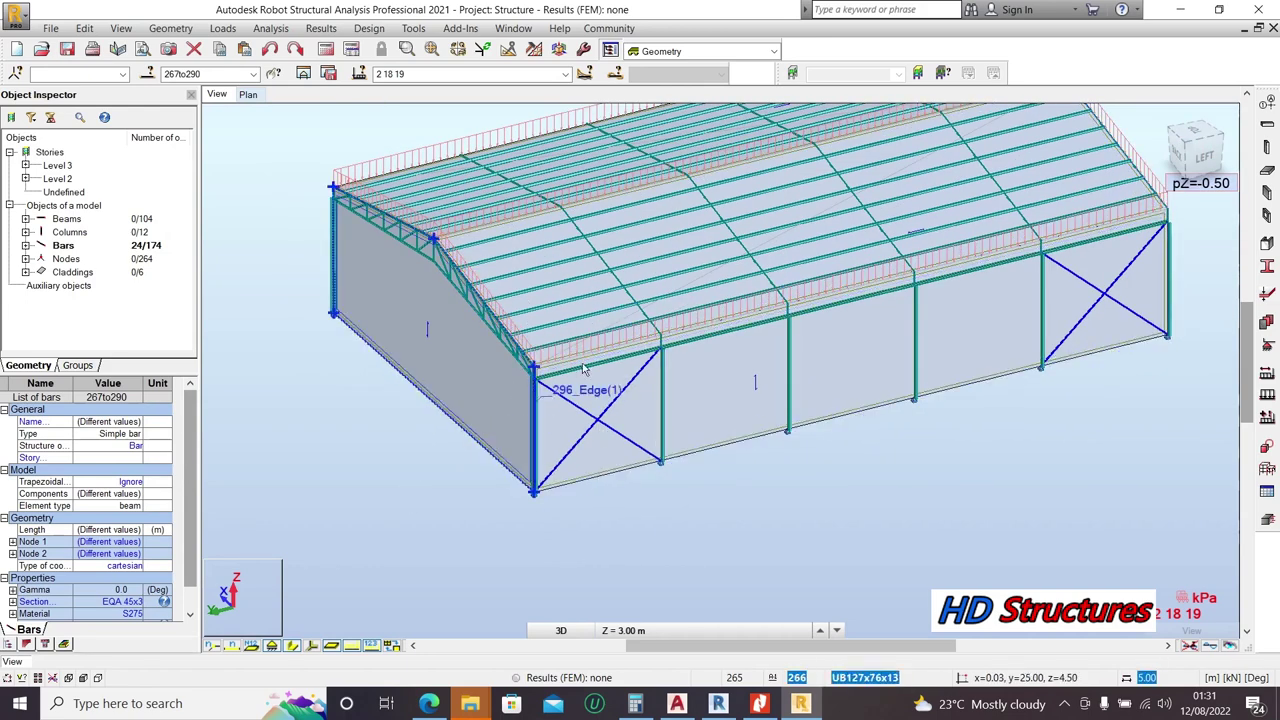
scroll(533, 342, "down", 1)
scroll(533, 342, "up", 2)
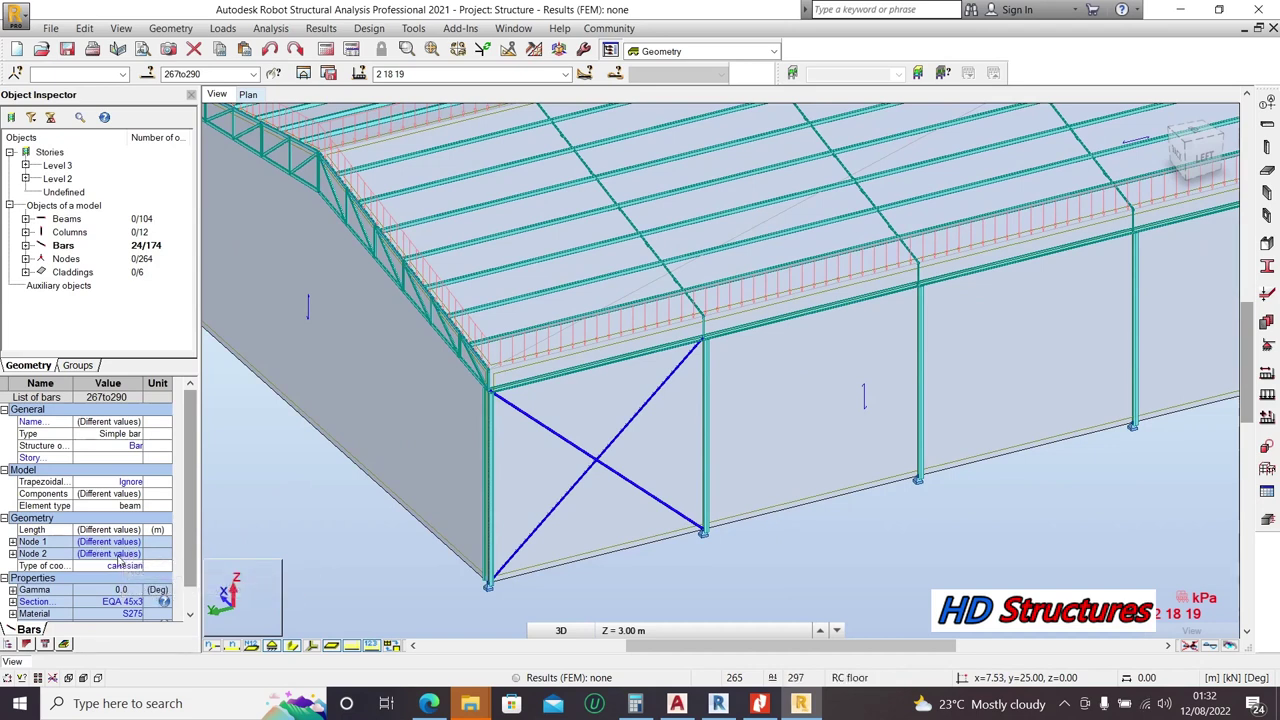
left_click(13, 590)
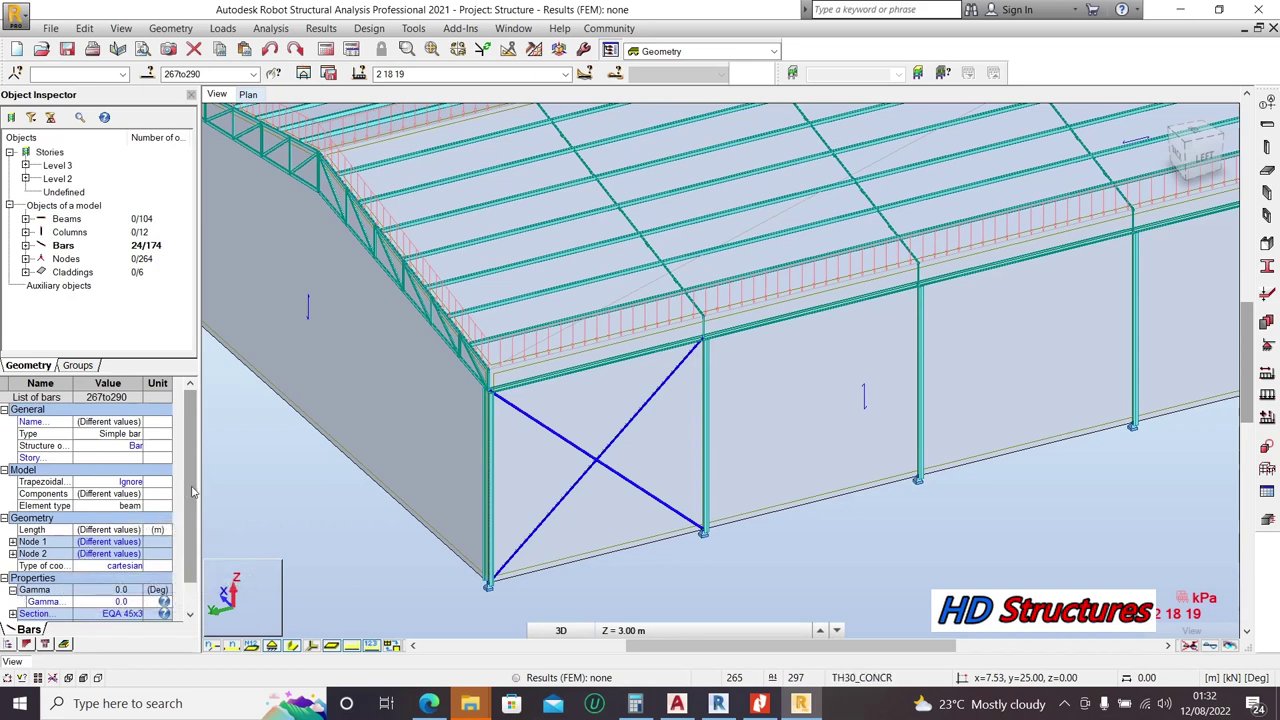
left_click_drag(191, 490, 189, 535)
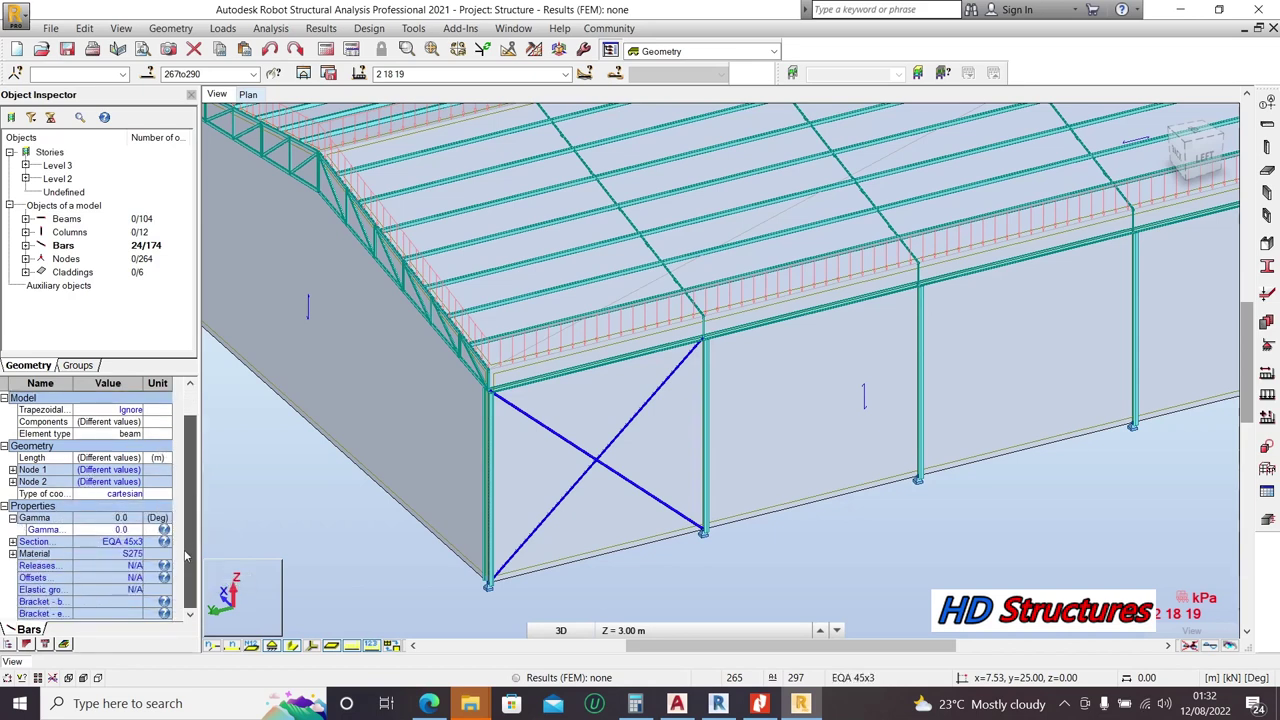
left_click(133, 567)
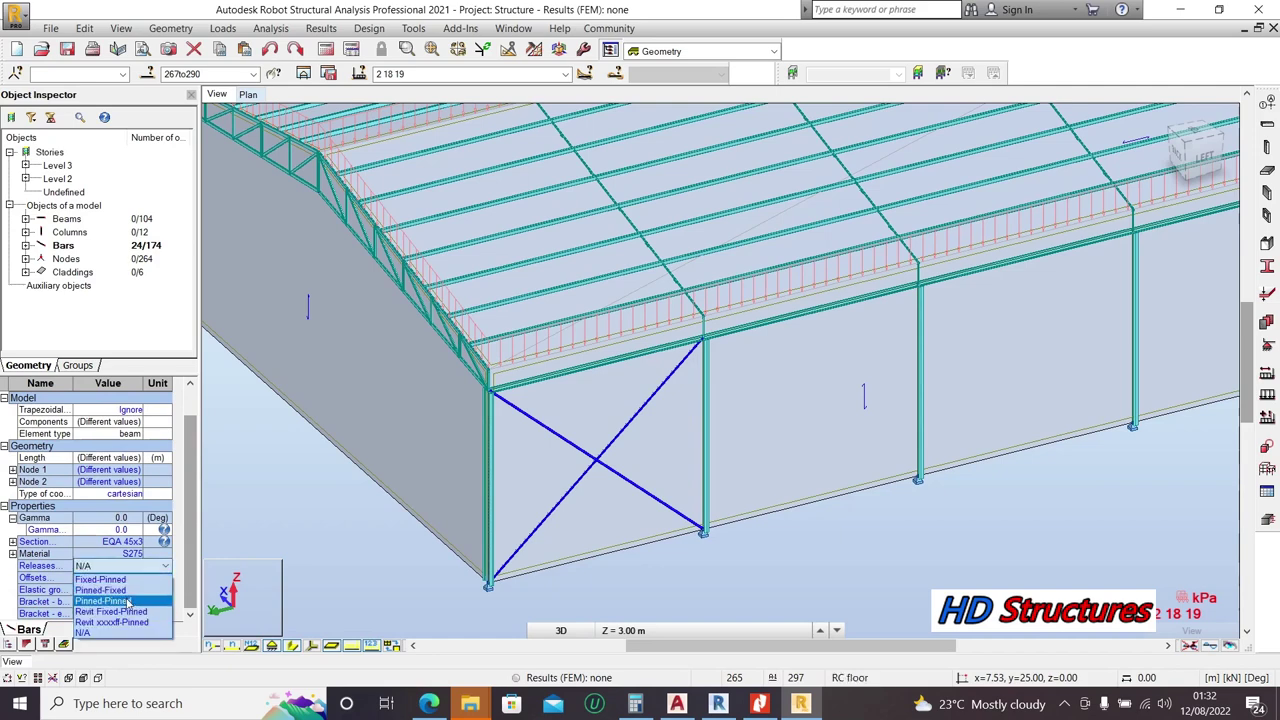
left_click(103, 601)
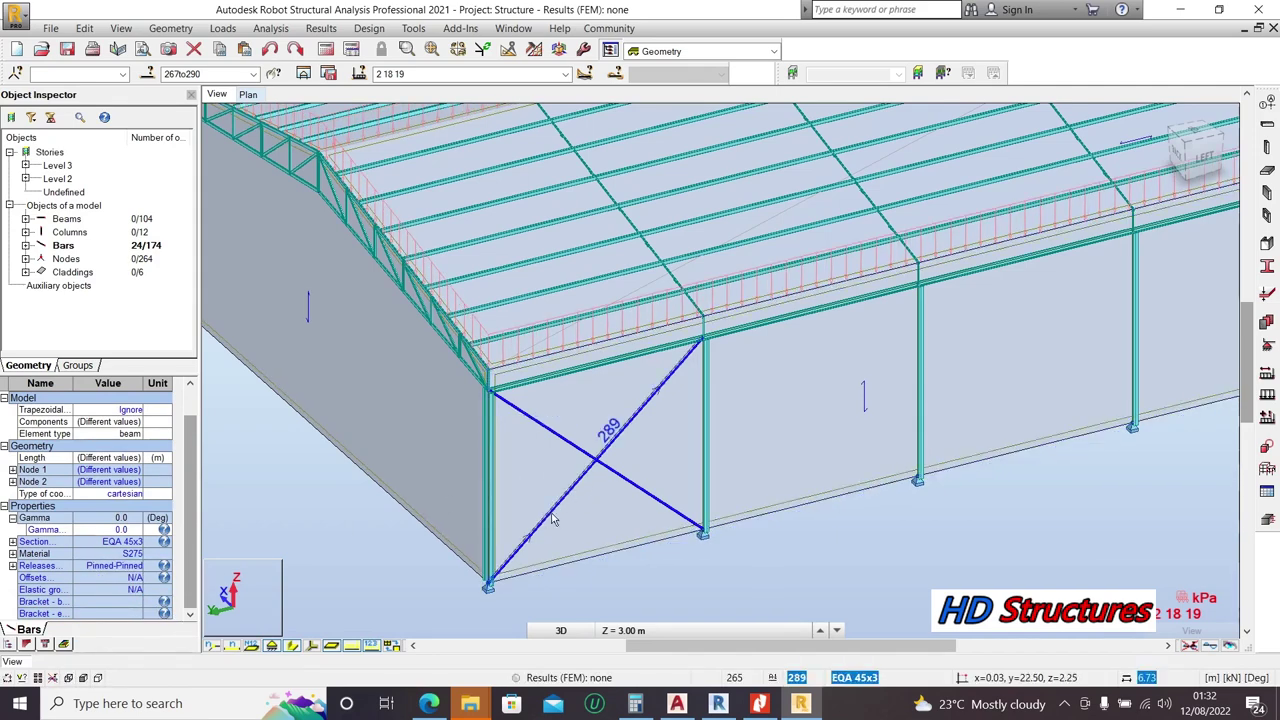
scroll(574, 407, "down", 5)
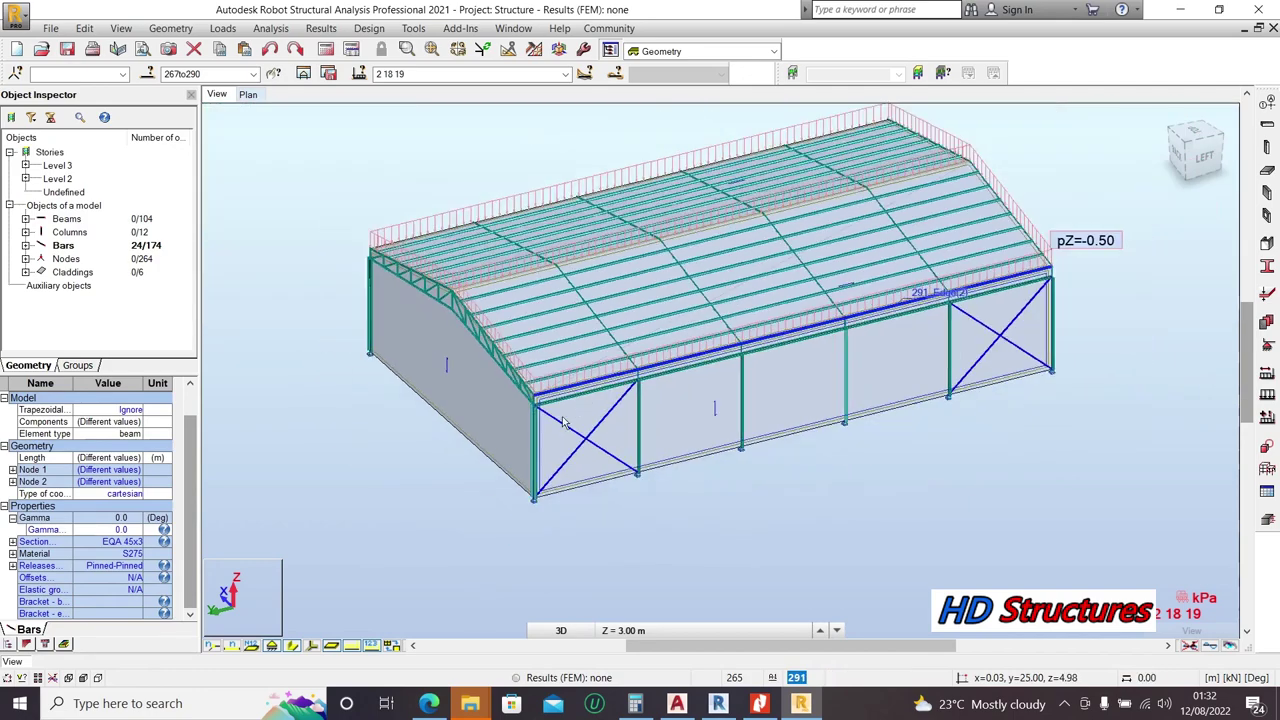
scroll(537, 418, "up", 6)
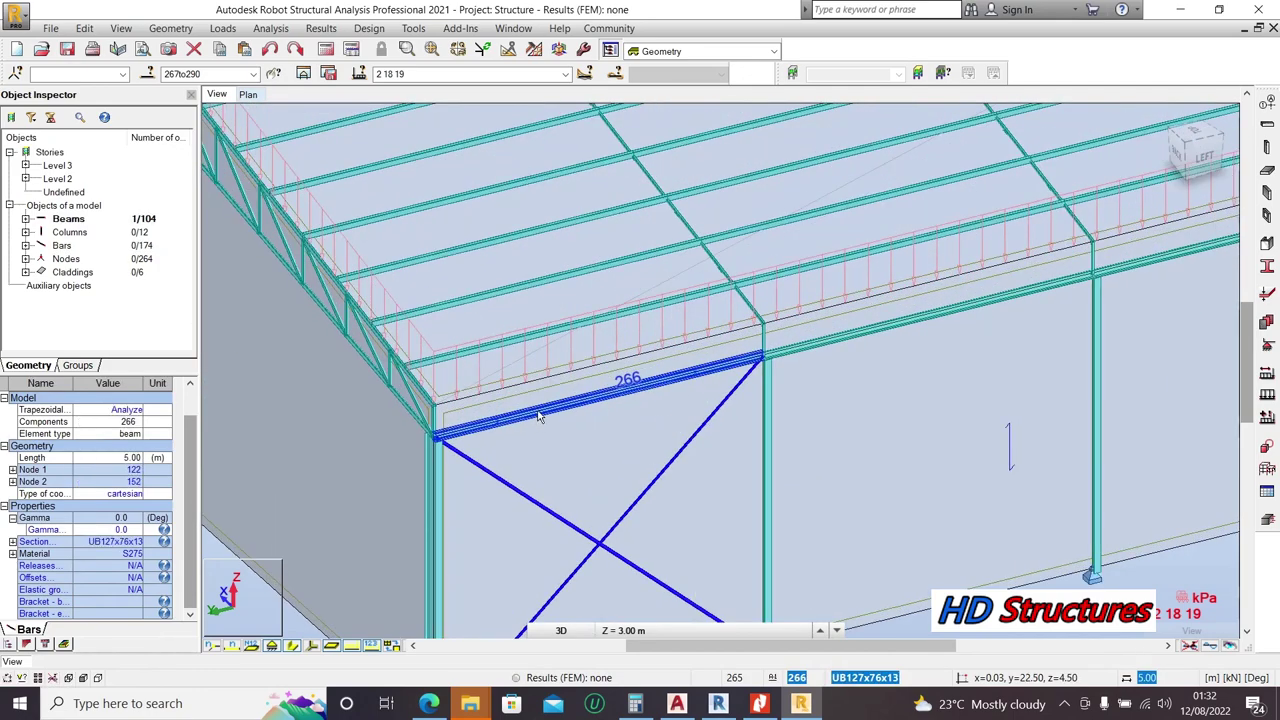
Step: Select all UB127x76x13 beams via beam 266 and set trapezoidal loading to Ignore
left_click(537, 418)
right_click(446, 409)
mouse_move(597, 367)
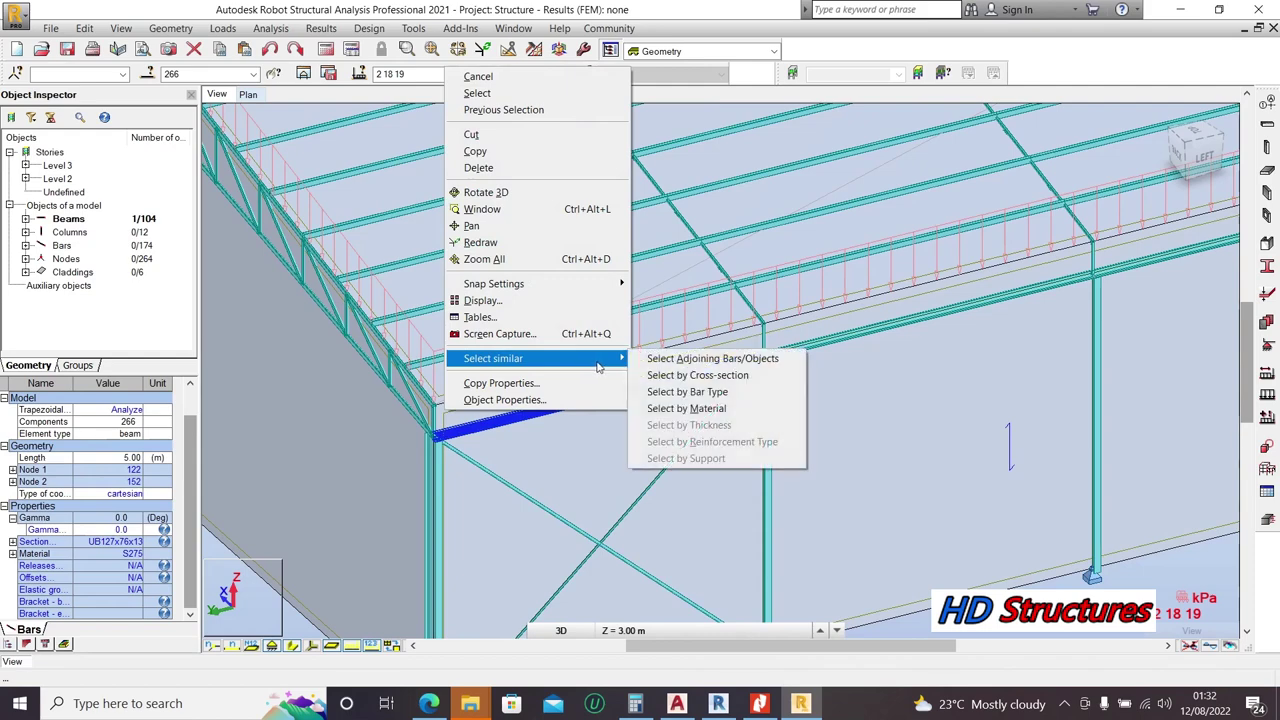
left_click(665, 376)
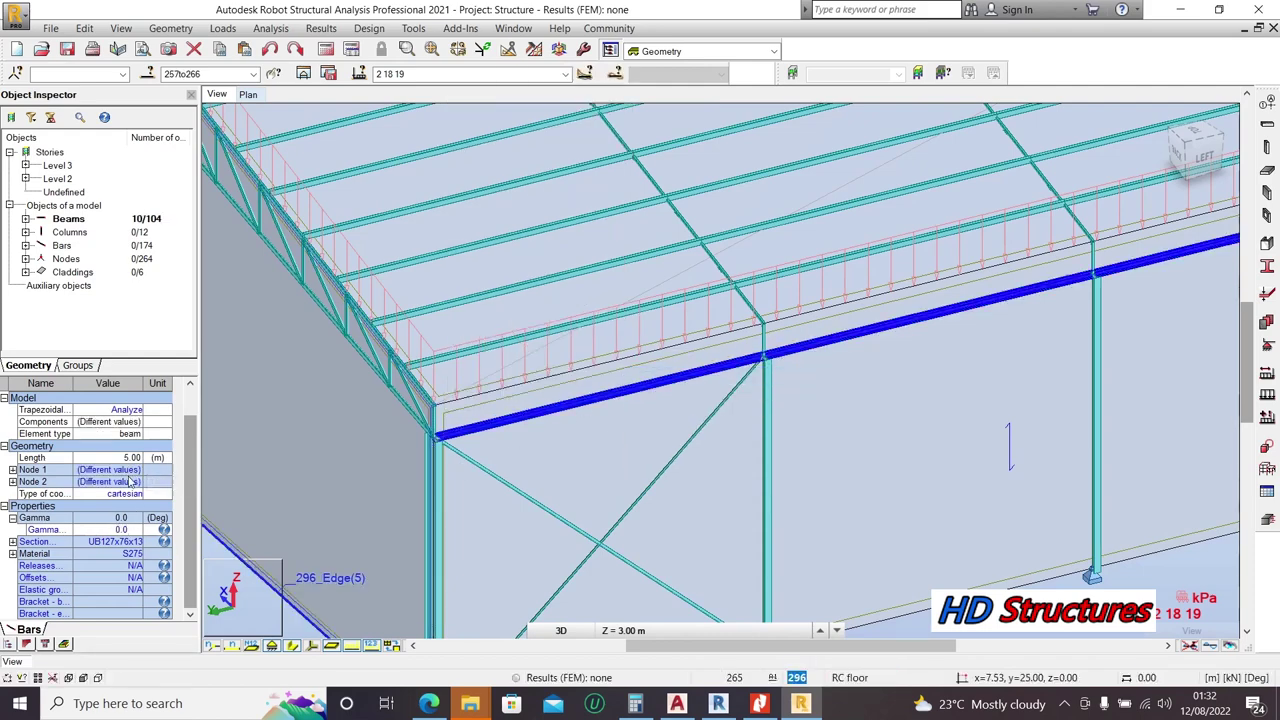
left_click(120, 410)
left_click(136, 410)
left_click(125, 428)
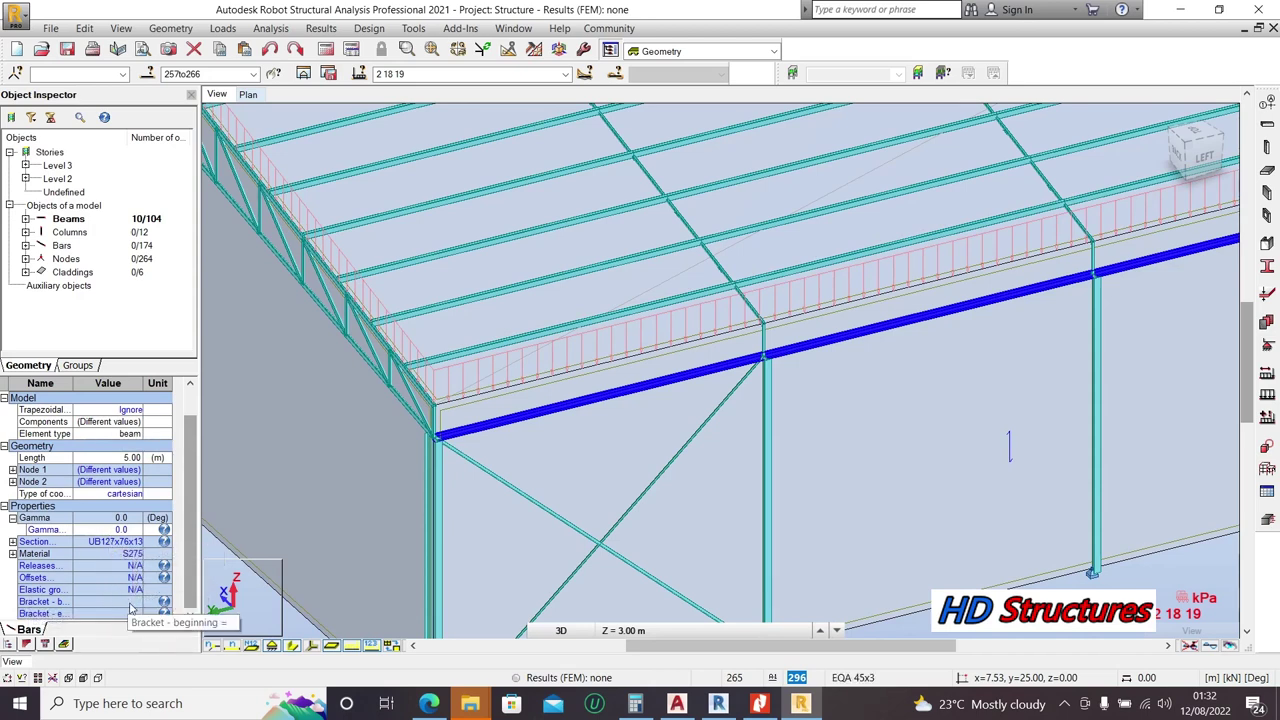
Step: Release beams 257to266 Pinned-Pinned, clear the selection and orbit the view
left_click(120, 566)
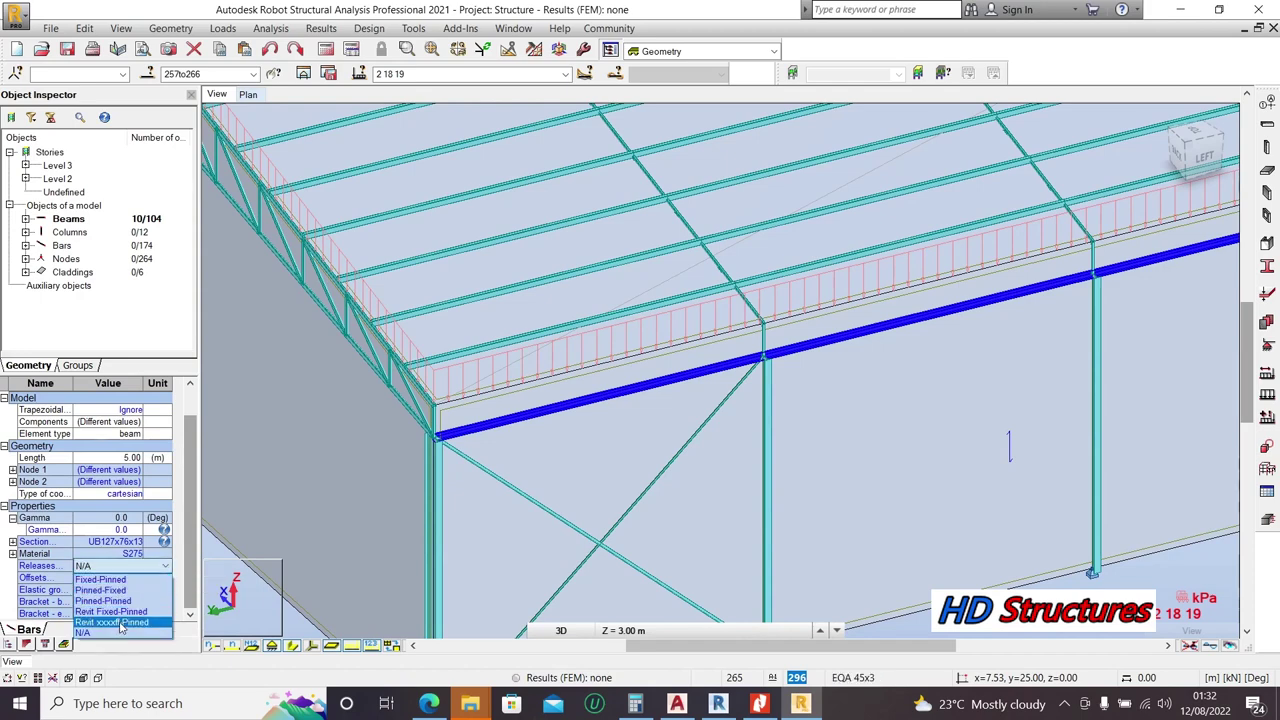
left_click(124, 601)
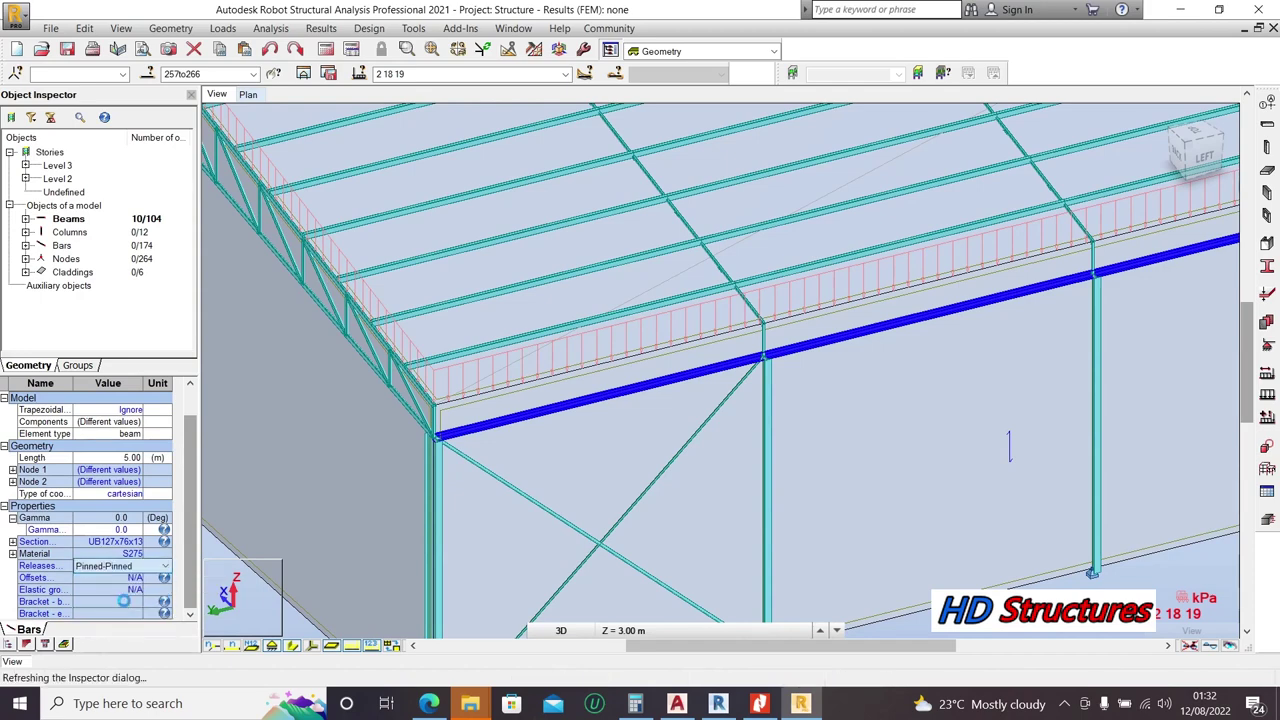
scroll(310, 499, "down", 6)
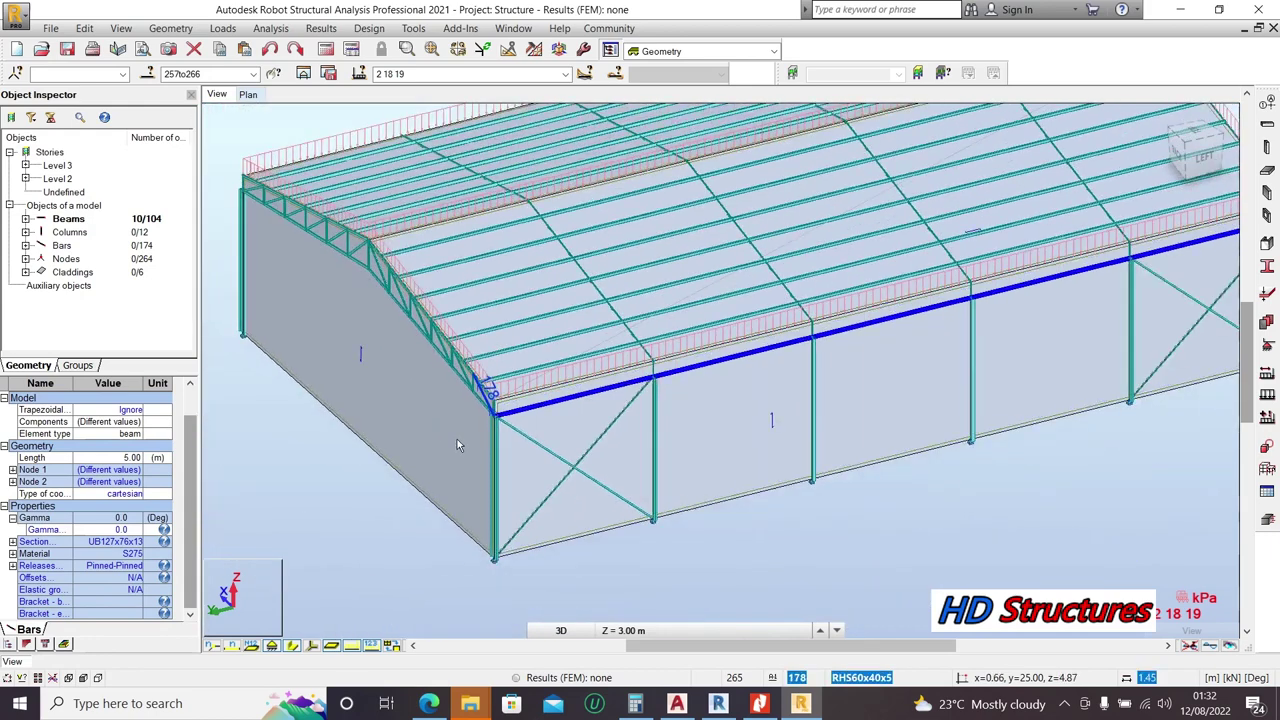
left_click(709, 517)
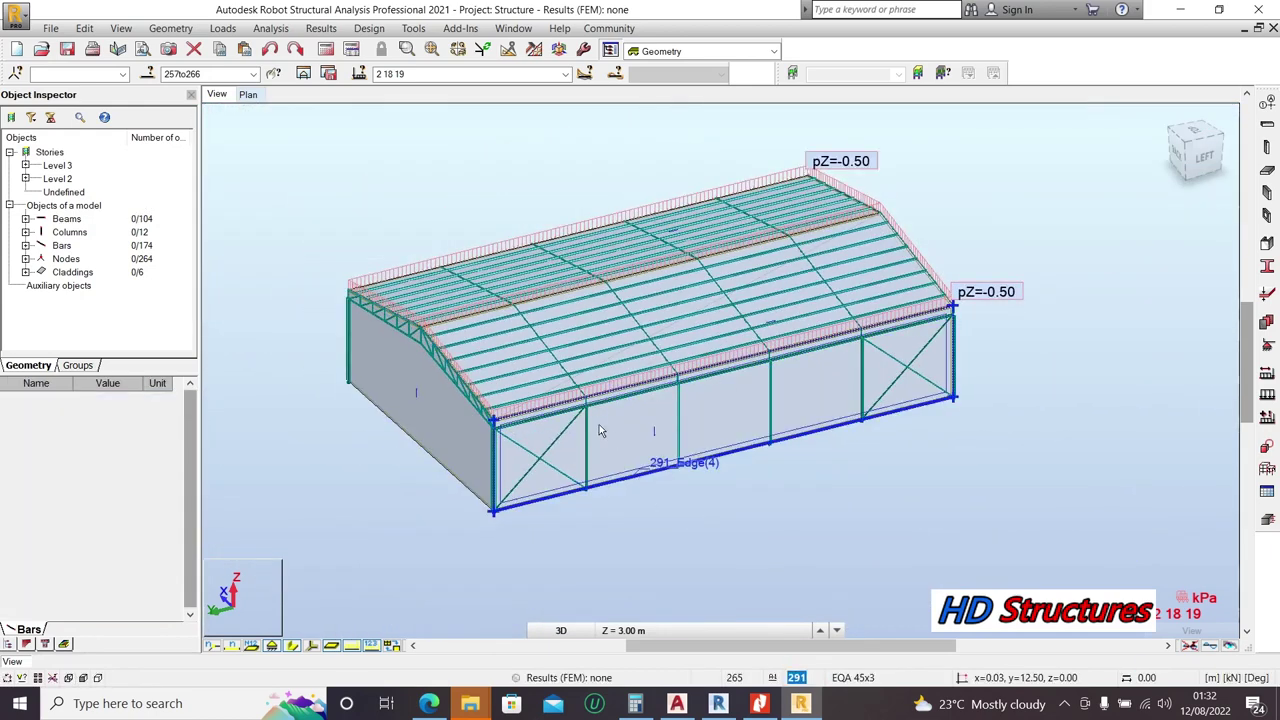
right_click(306, 160)
left_click(262, 226)
left_click_drag(320, 230, 360, 316)
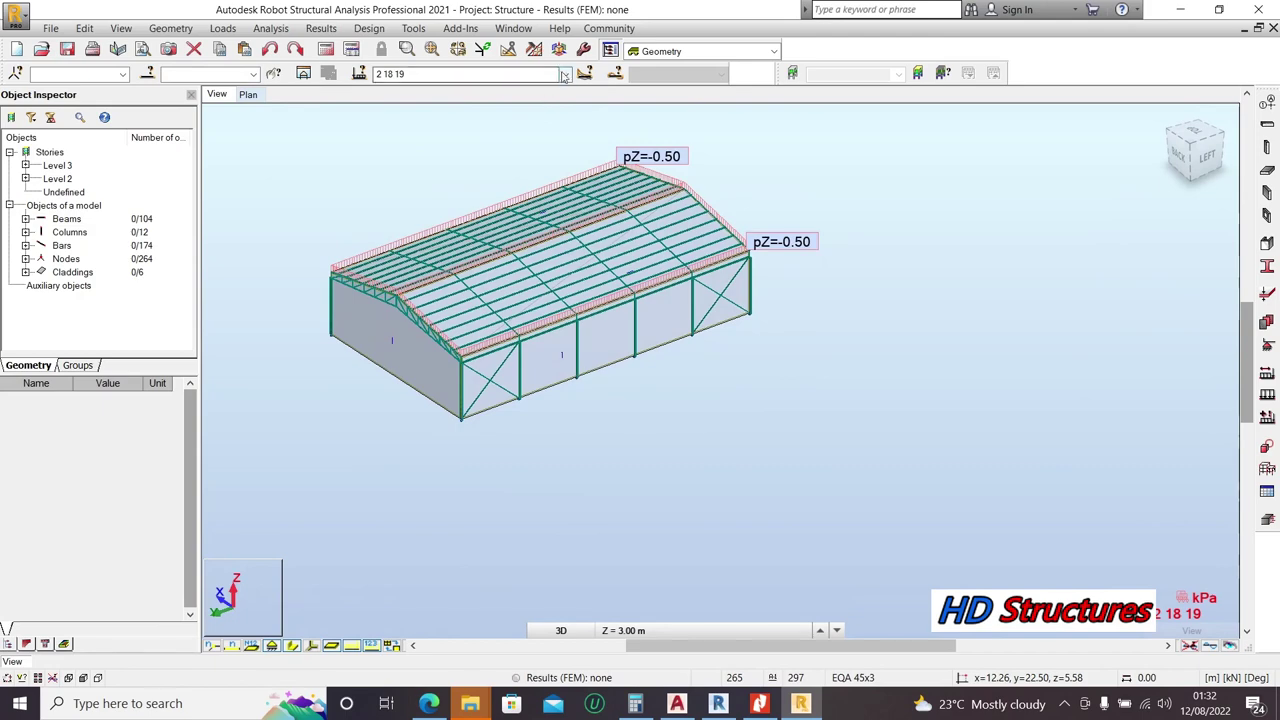
Step: Generate BS5950 code combinations including wind as cases 20–43 (ULS/1–14, SLS/1–10)
left_click(565, 74)
left_click(165, 28)
left_click(168, 28)
mouse_move(222, 30)
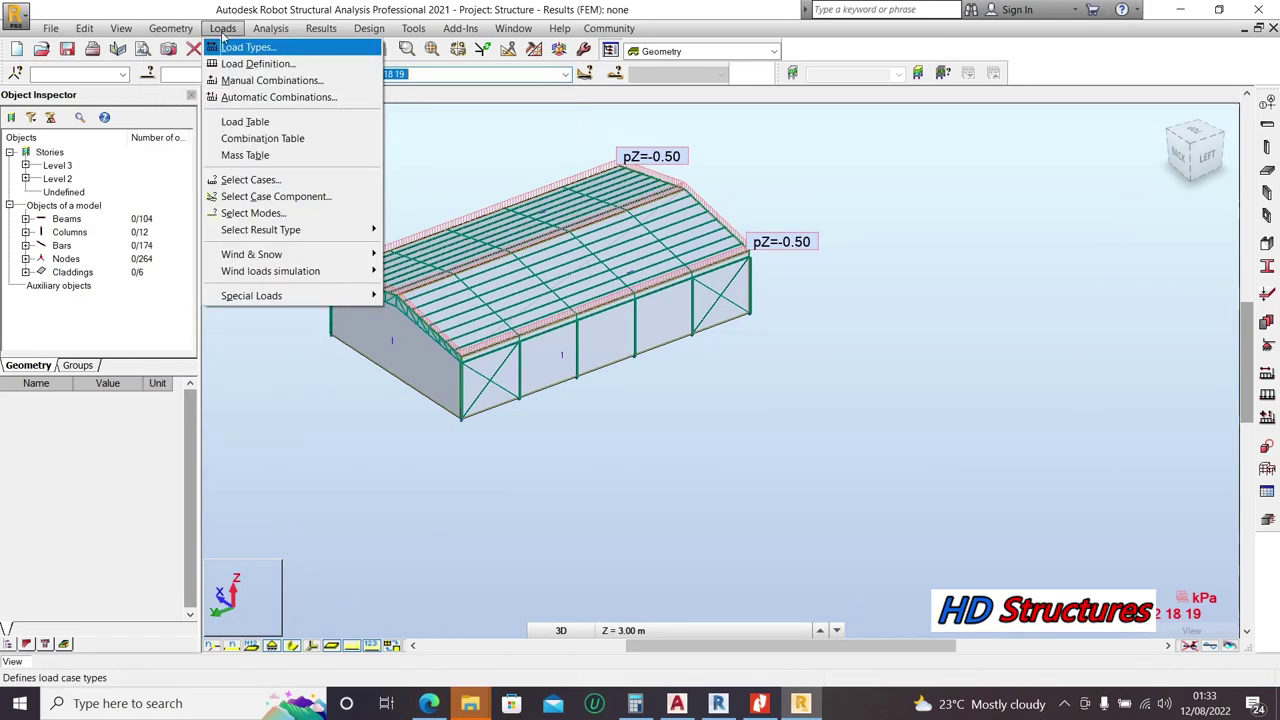
left_click(242, 30)
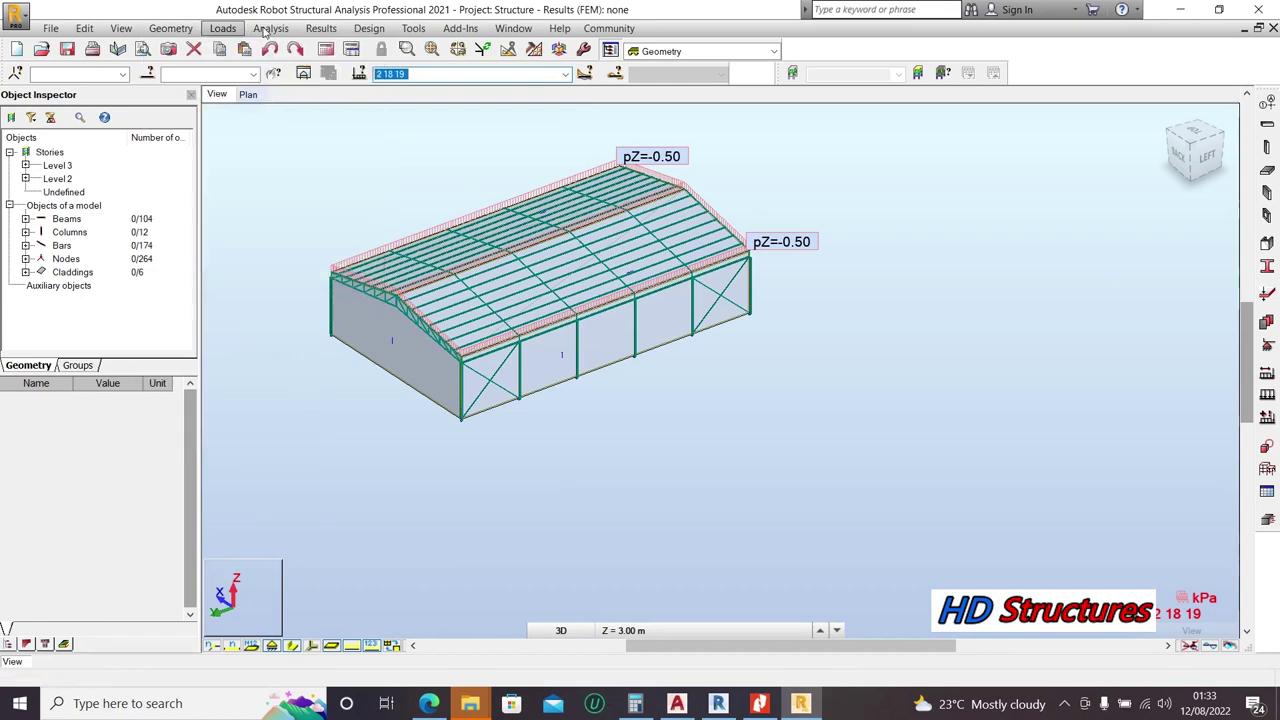
left_click(257, 30)
mouse_move(215, 31)
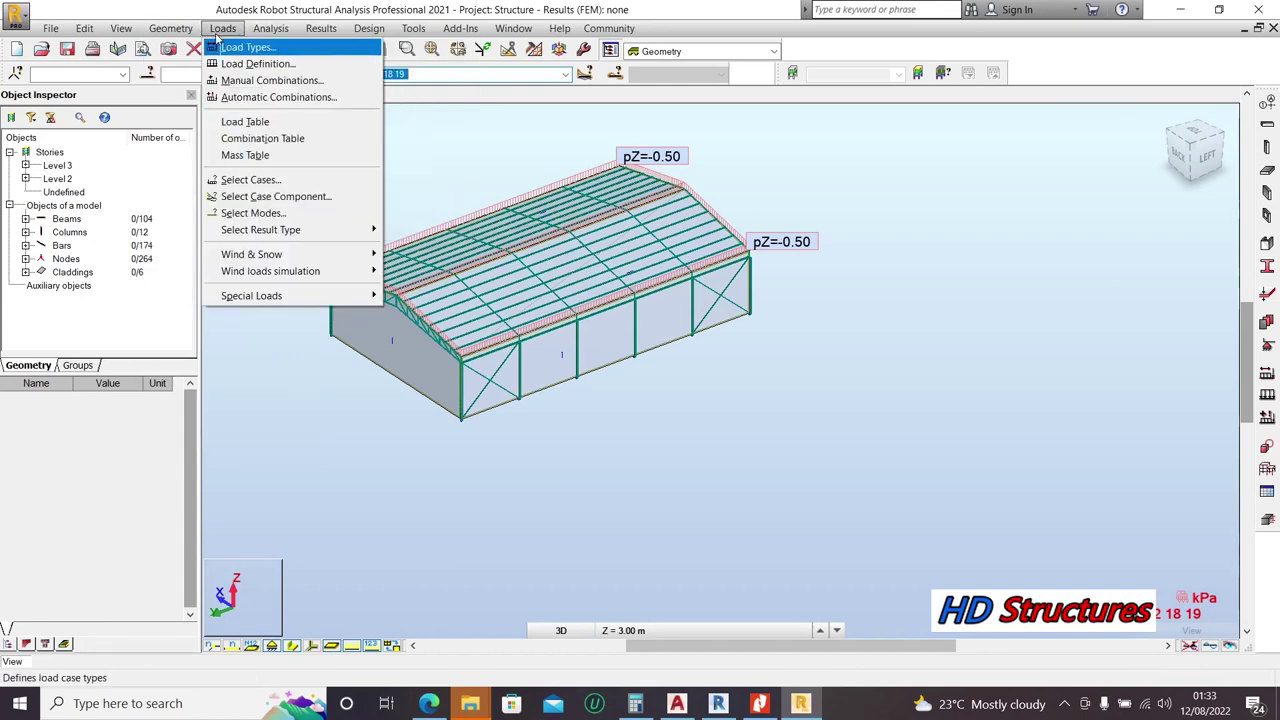
left_click(250, 97)
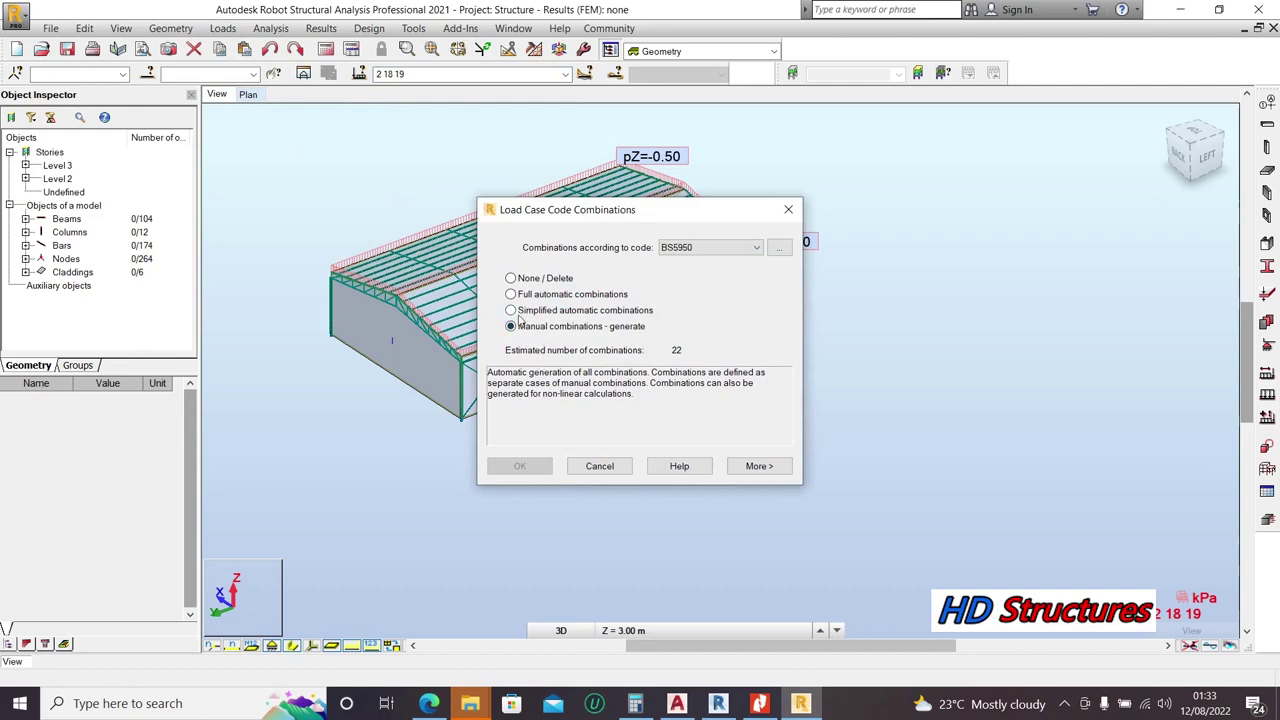
left_click(752, 465)
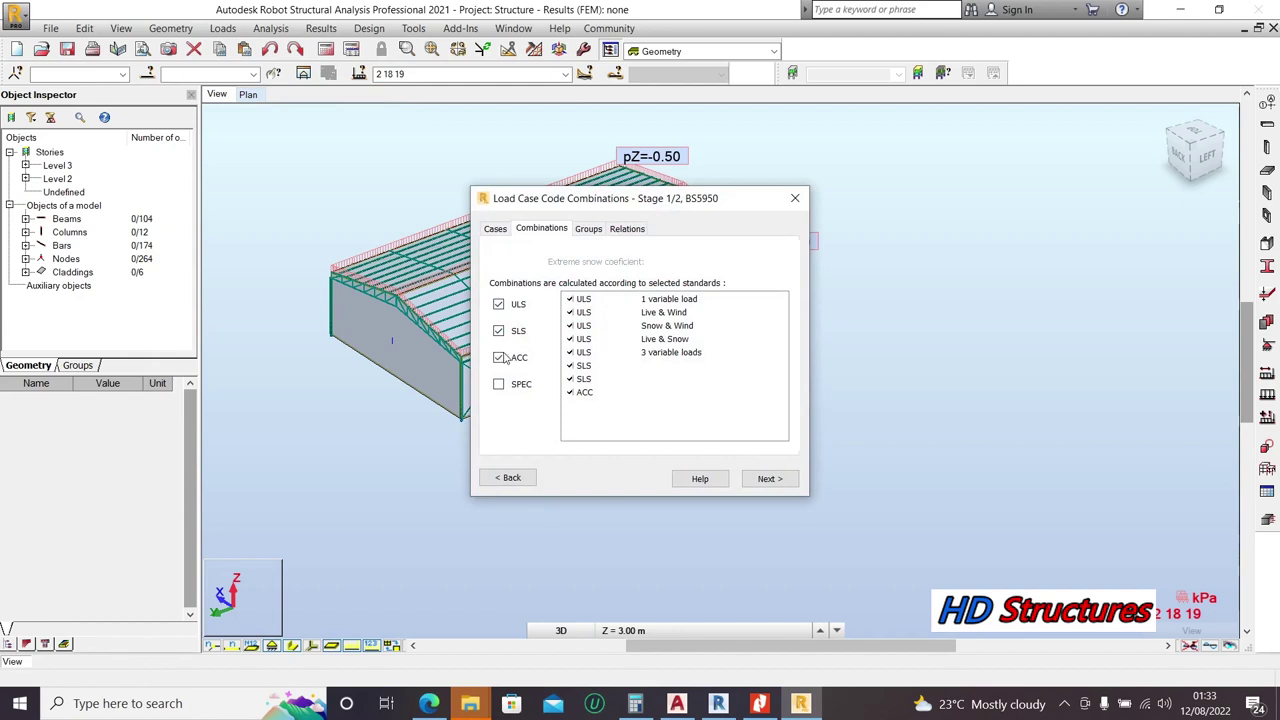
left_click(764, 480)
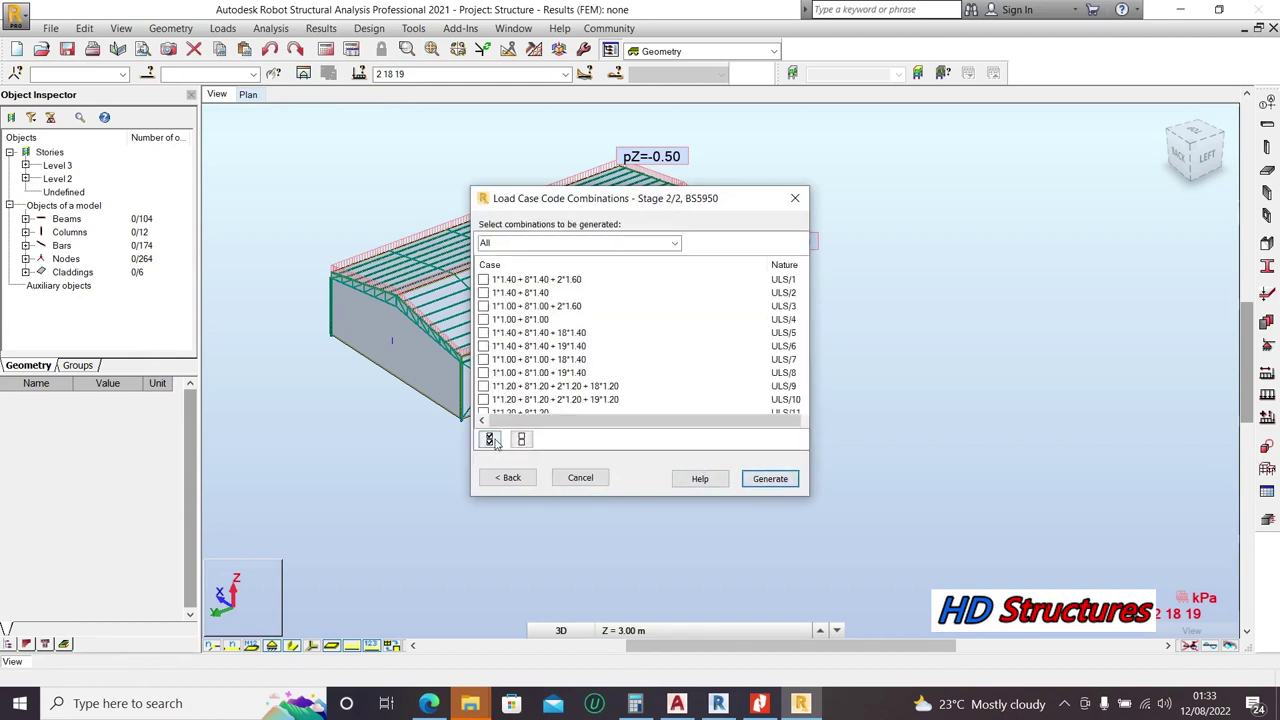
left_click(768, 478)
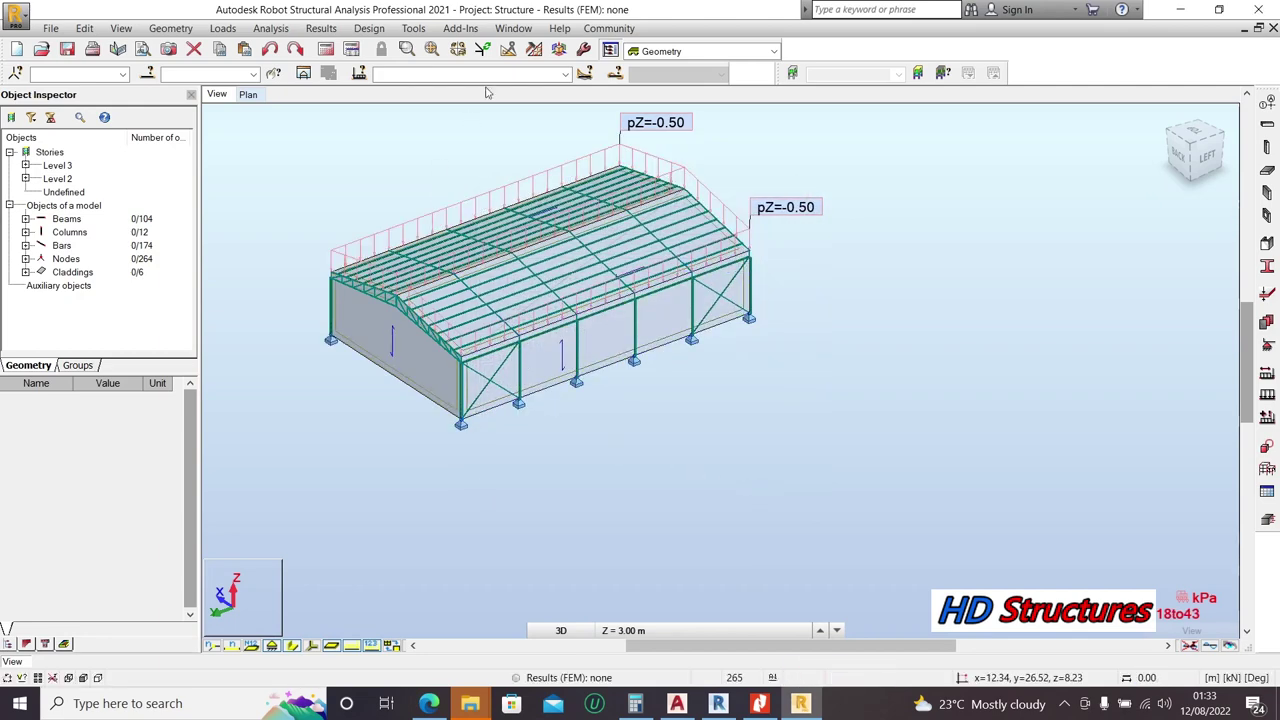
Step: Display cases 2, 18to43 from the load case list and save the project
left_click(565, 74)
scroll(468, 240, "up", 1)
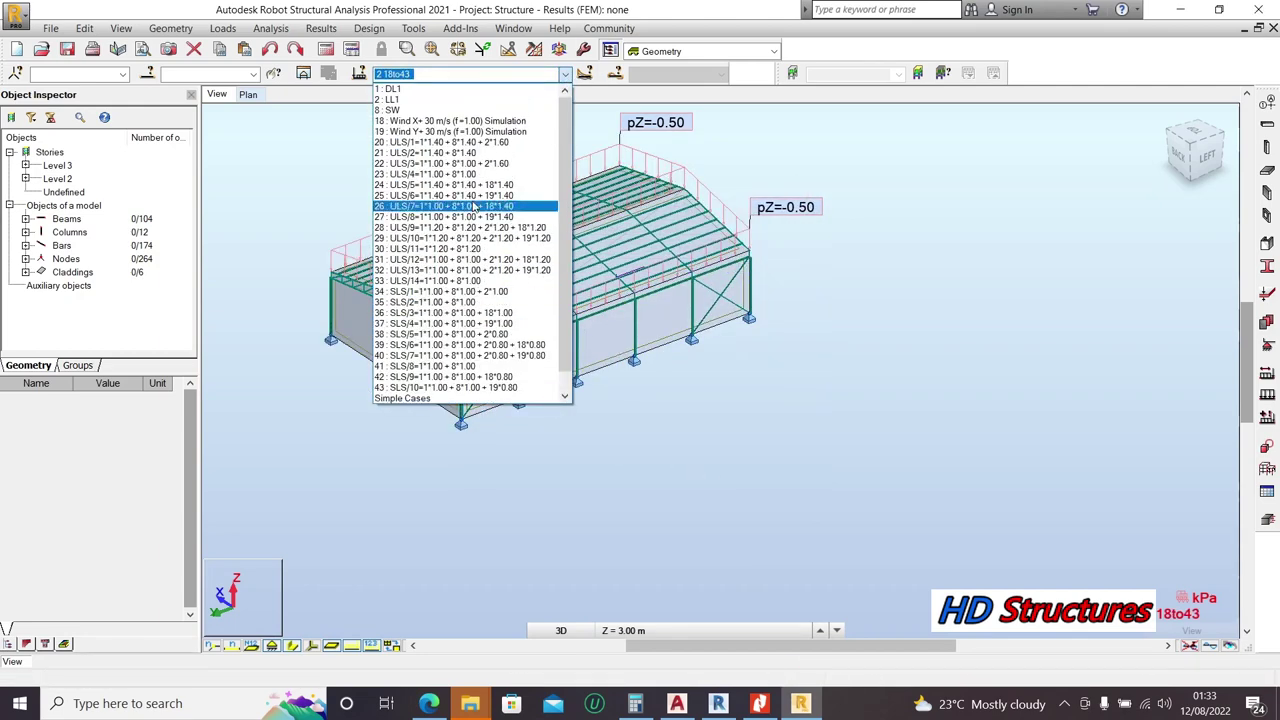
scroll(475, 225, "down", 1)
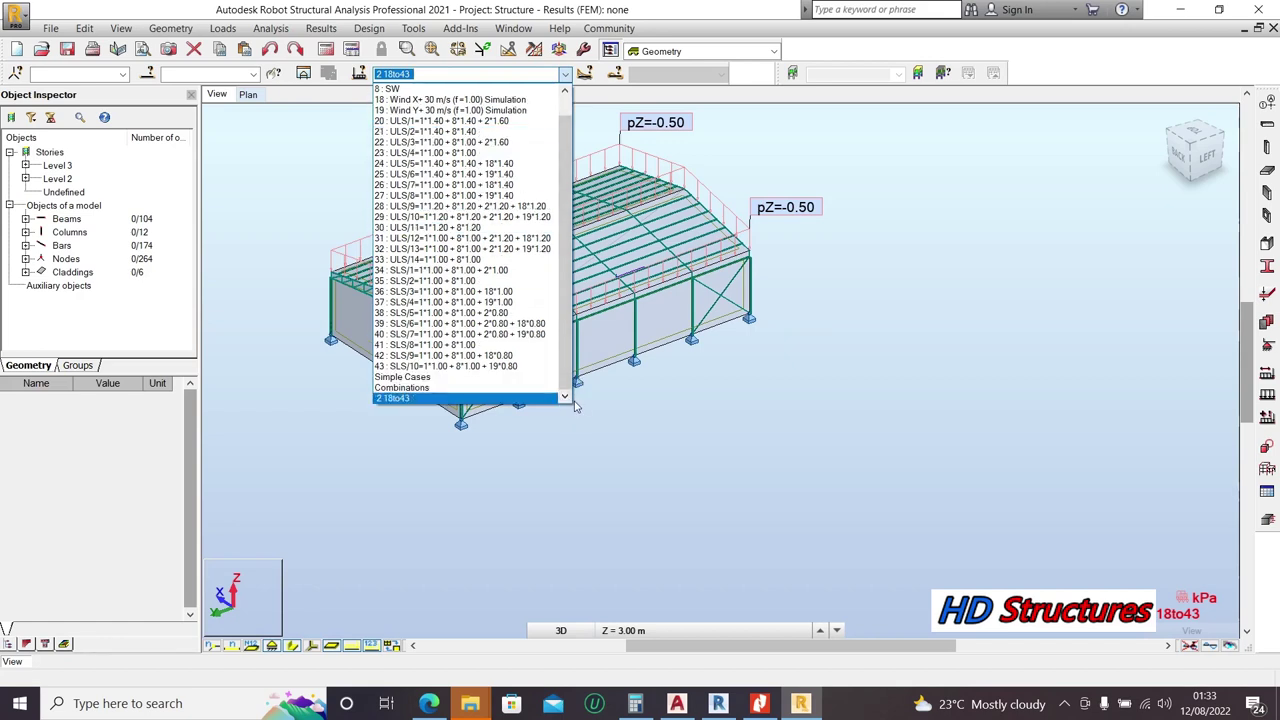
left_click(303, 198)
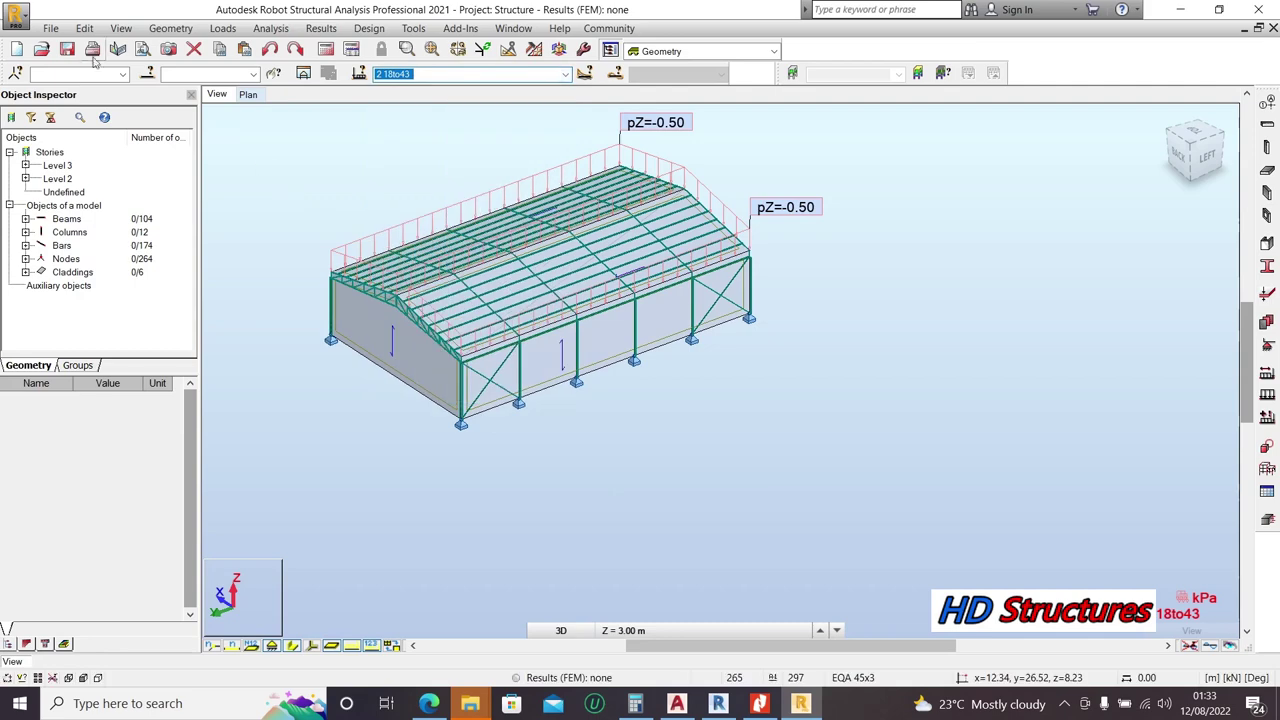
left_click(70, 52)
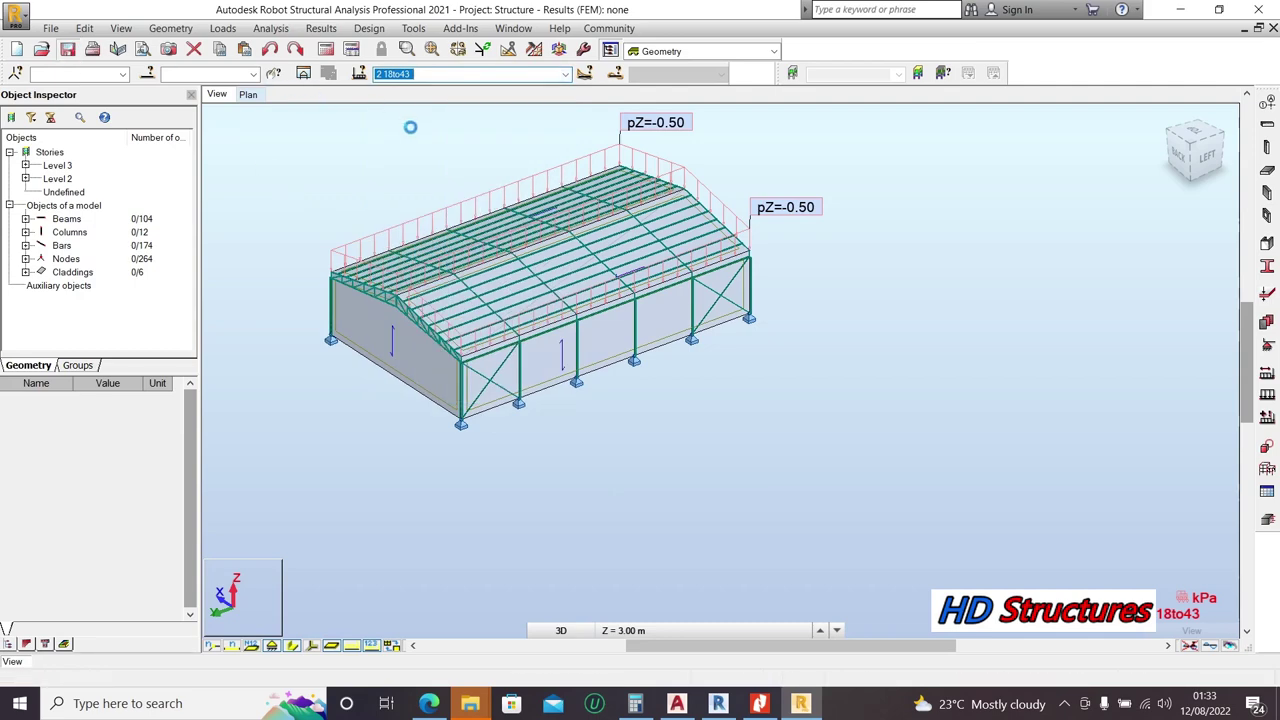
scroll(922, 290, "up", 4)
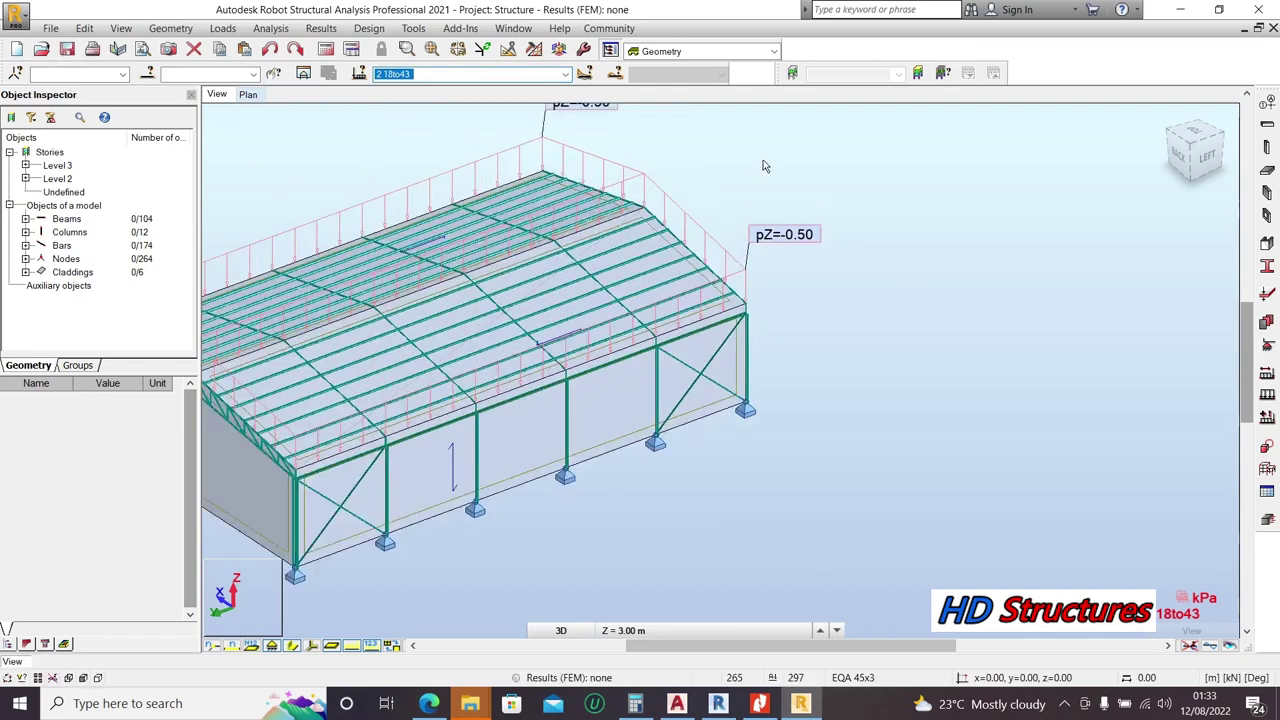
Step: Orbit the shed model to view its other end
right_click(925, 272)
left_click(877, 332)
left_click_drag(877, 331, 806, 369)
scroll(560, 413, "down", 3)
scroll(580, 400, "up", 4)
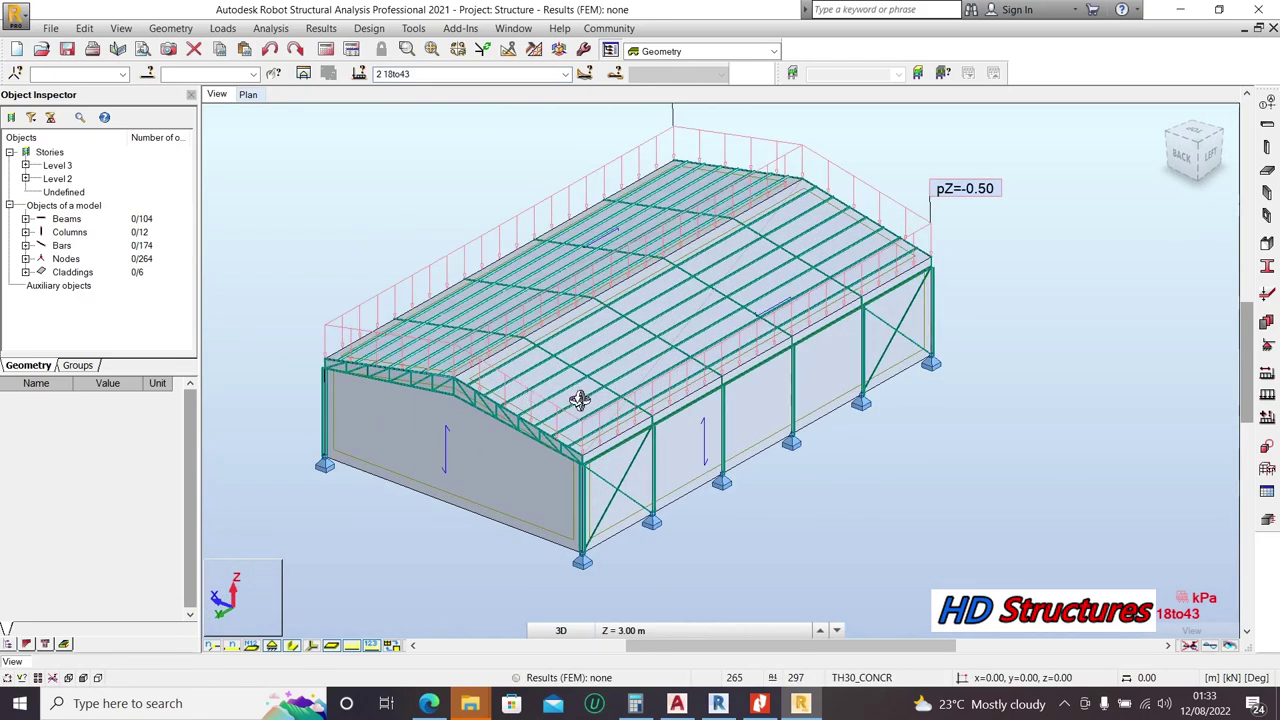
Step: Run the calculation, accepting the separate-structure and node 216–218 instability warnings, then dismiss messages
left_click(326, 50)
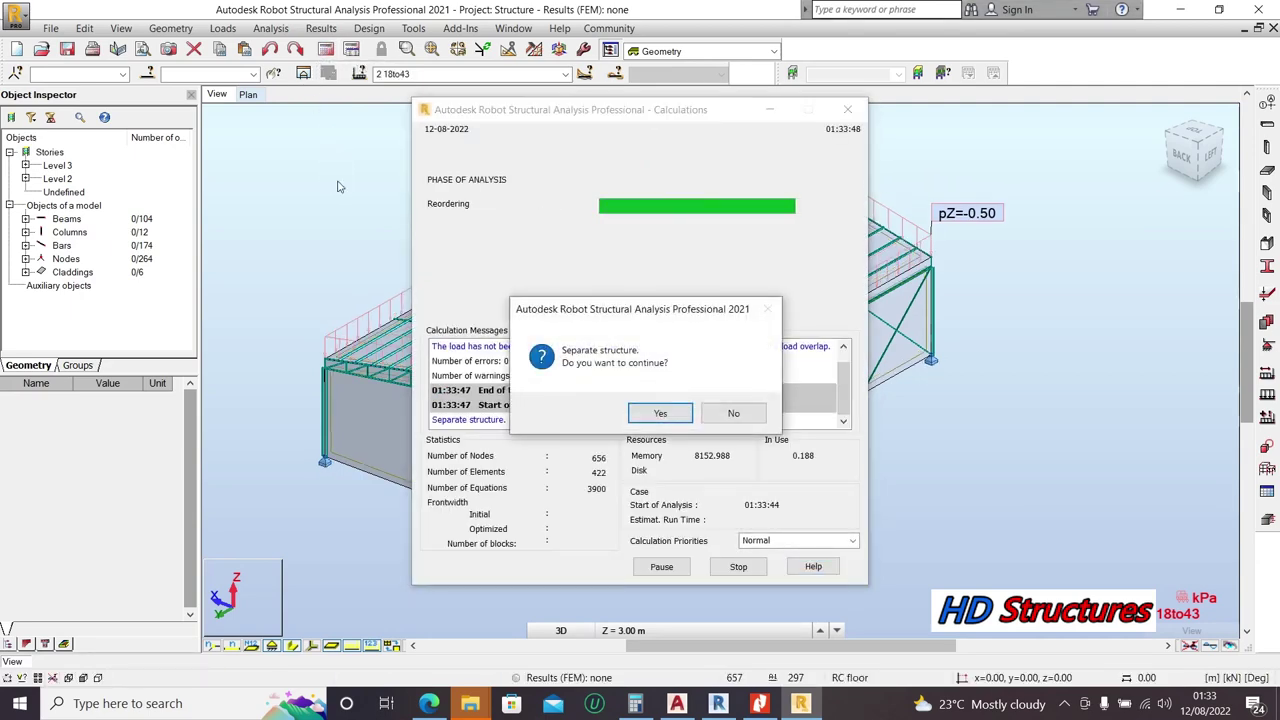
left_click(650, 414)
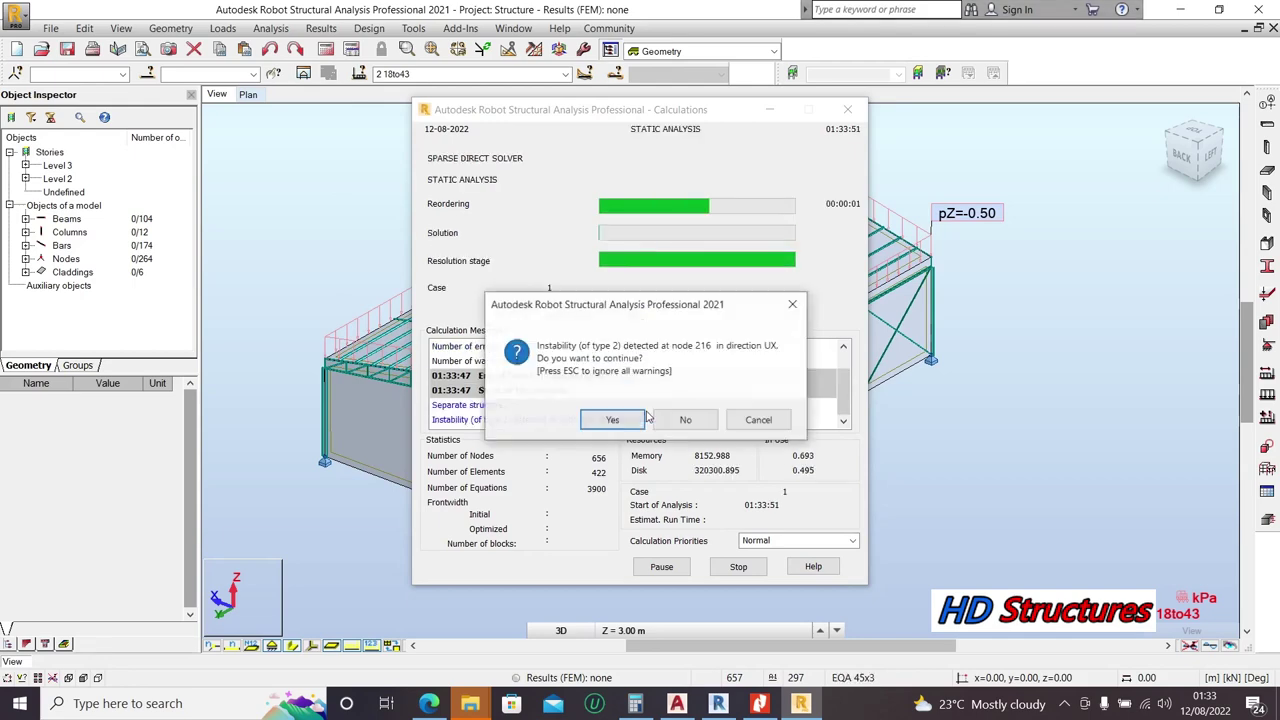
left_click(608, 425)
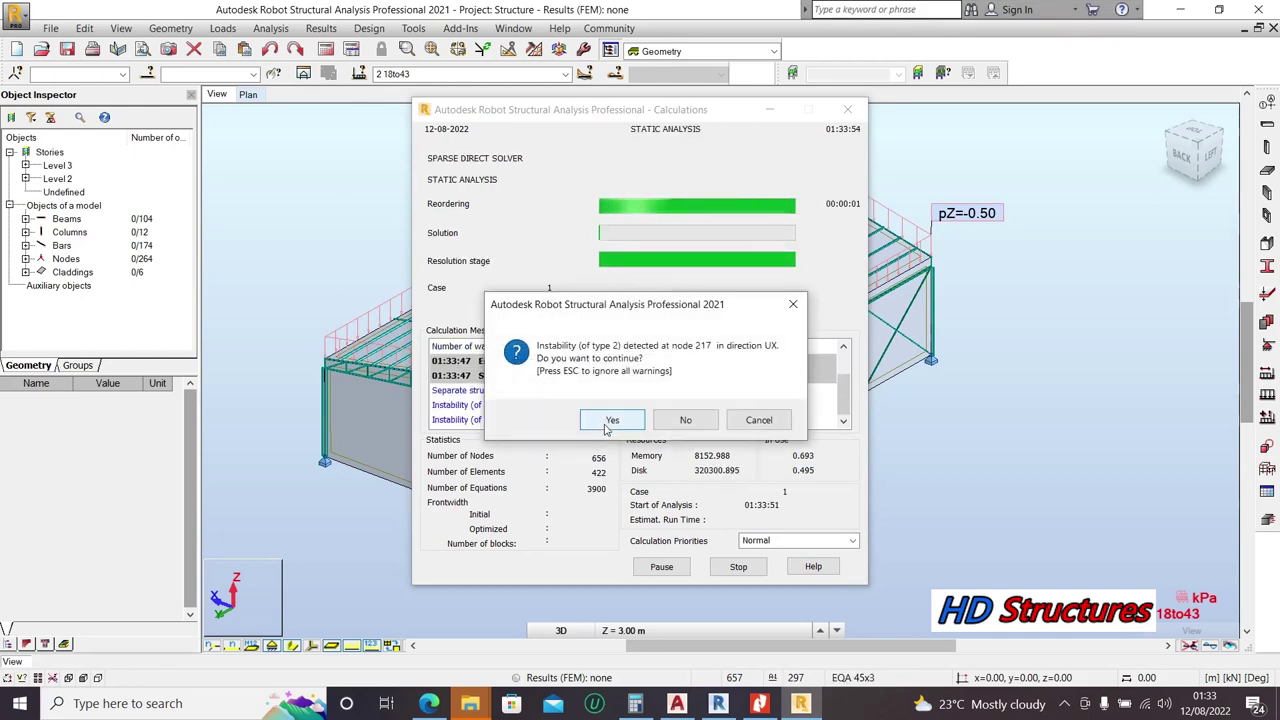
left_click(606, 428)
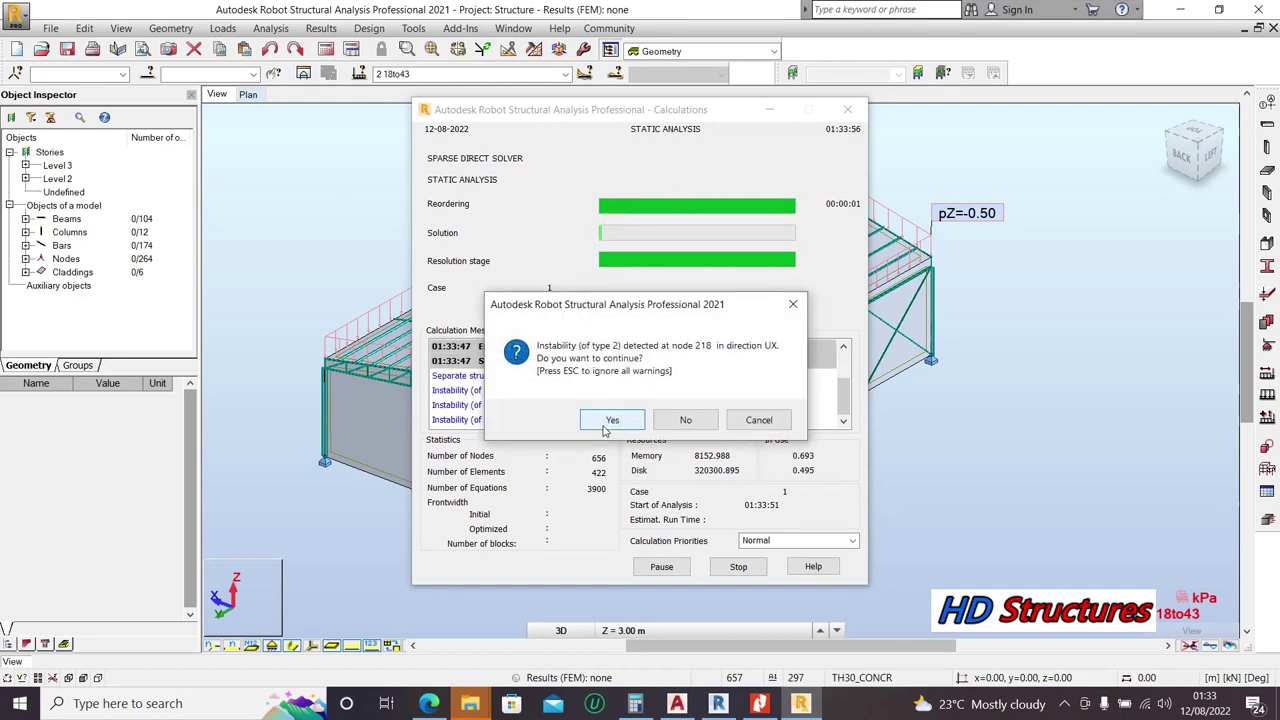
left_click(605, 424)
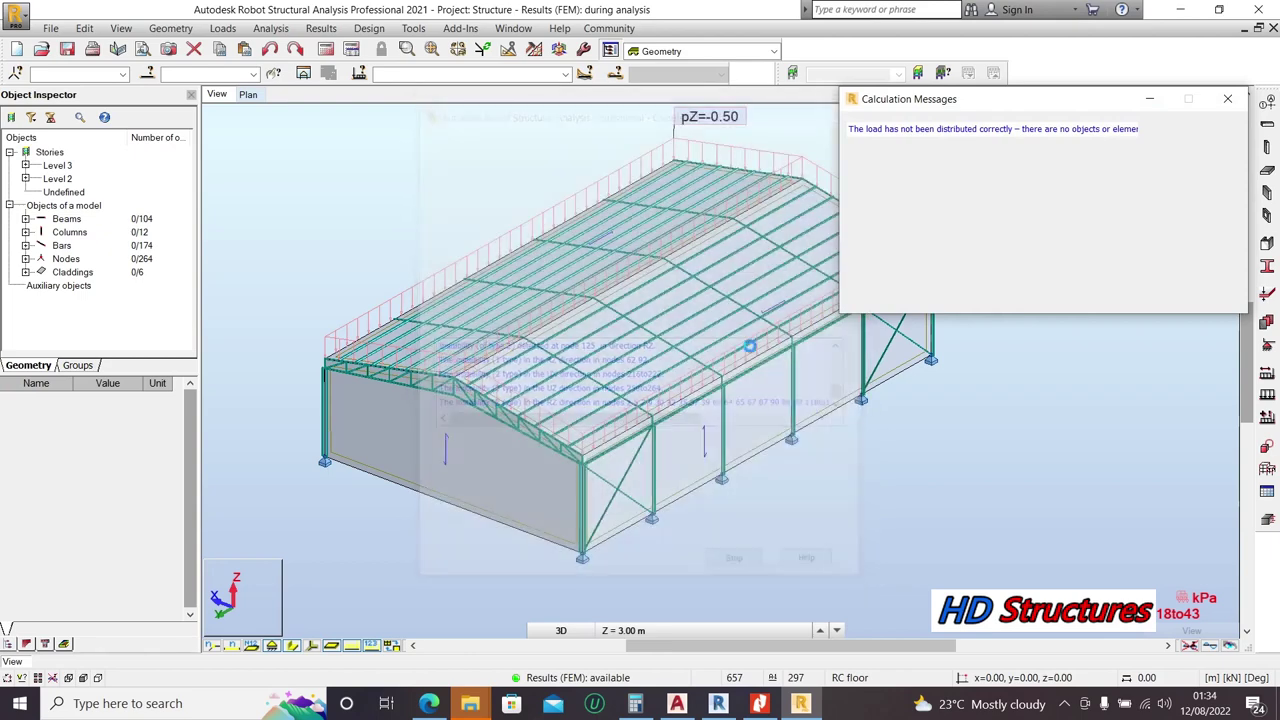
scroll(766, 377, "down", 1)
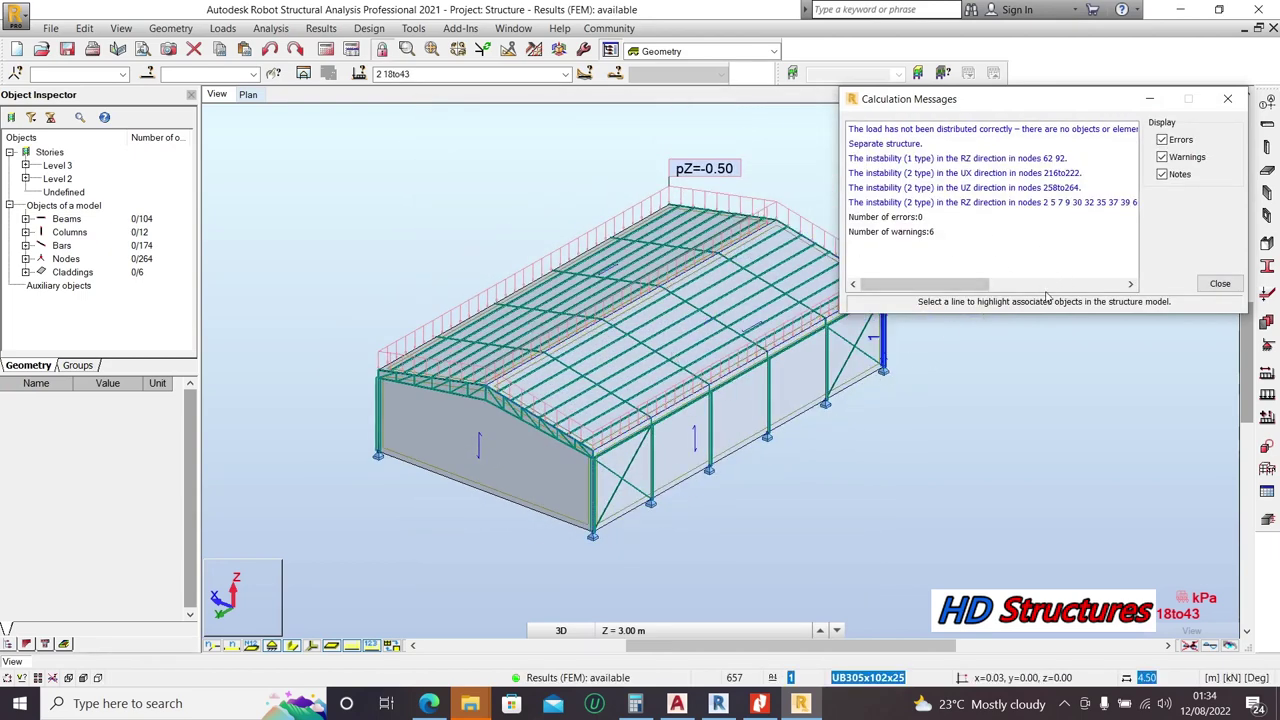
left_click(1220, 285)
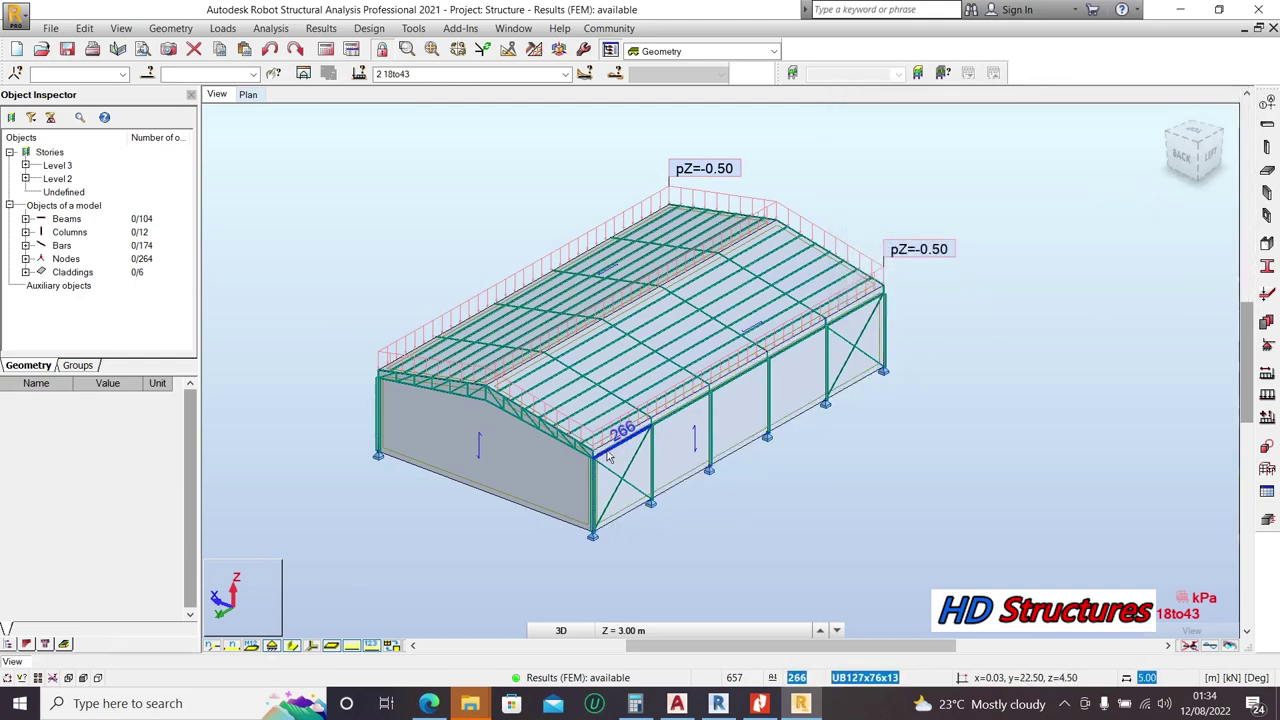
Step: Hide the load labels and the wall and roof claddings to leave the bare steel frame
left_click(352, 648)
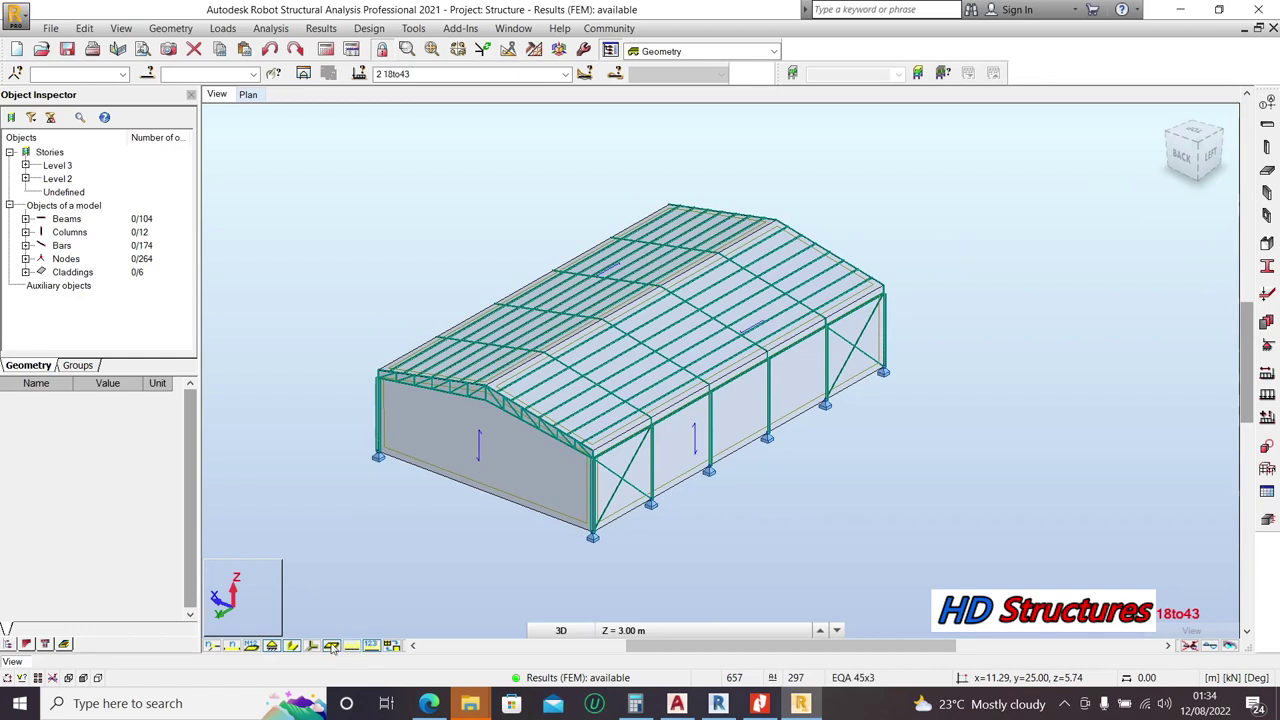
left_click(332, 646)
left_click(371, 646)
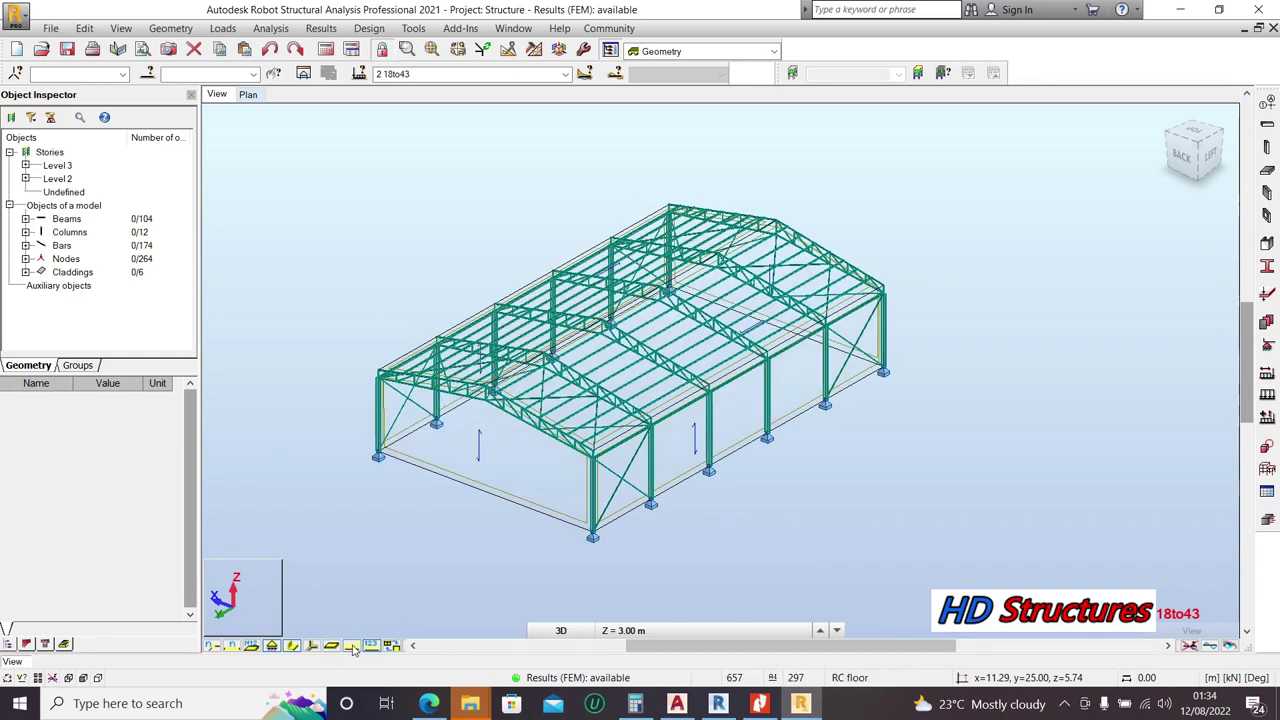
left_click(352, 648)
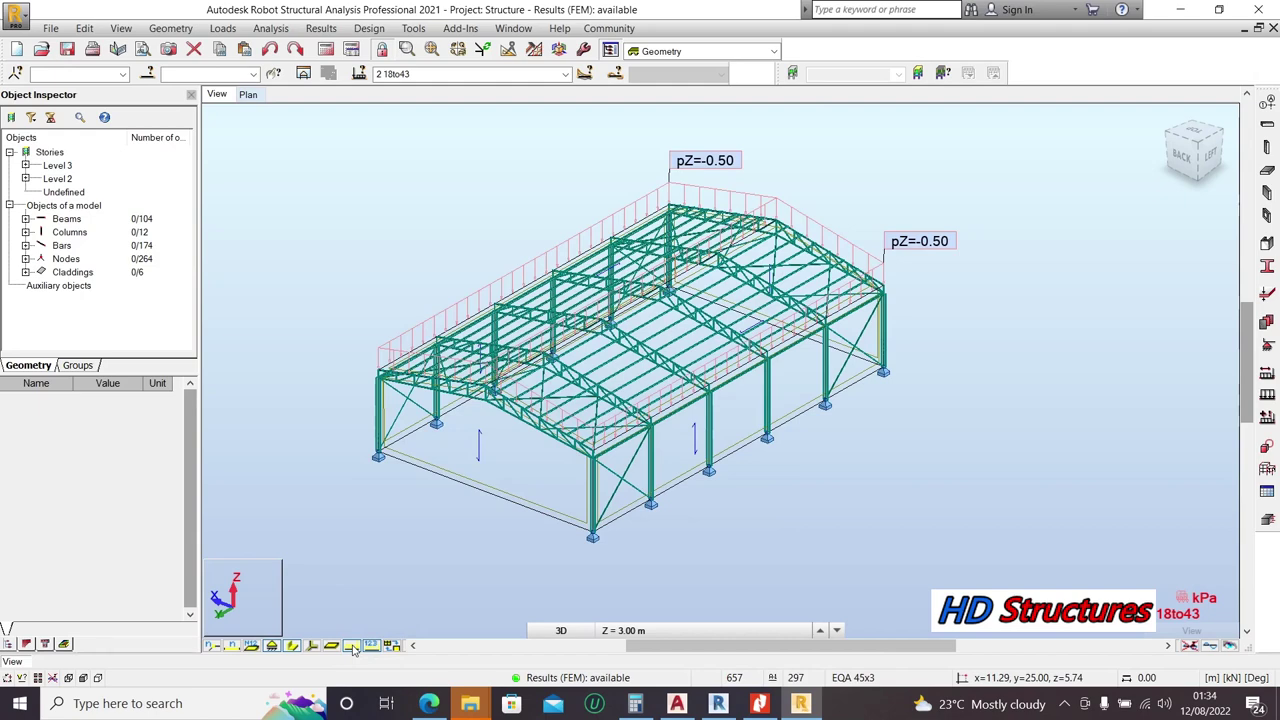
left_click(352, 648)
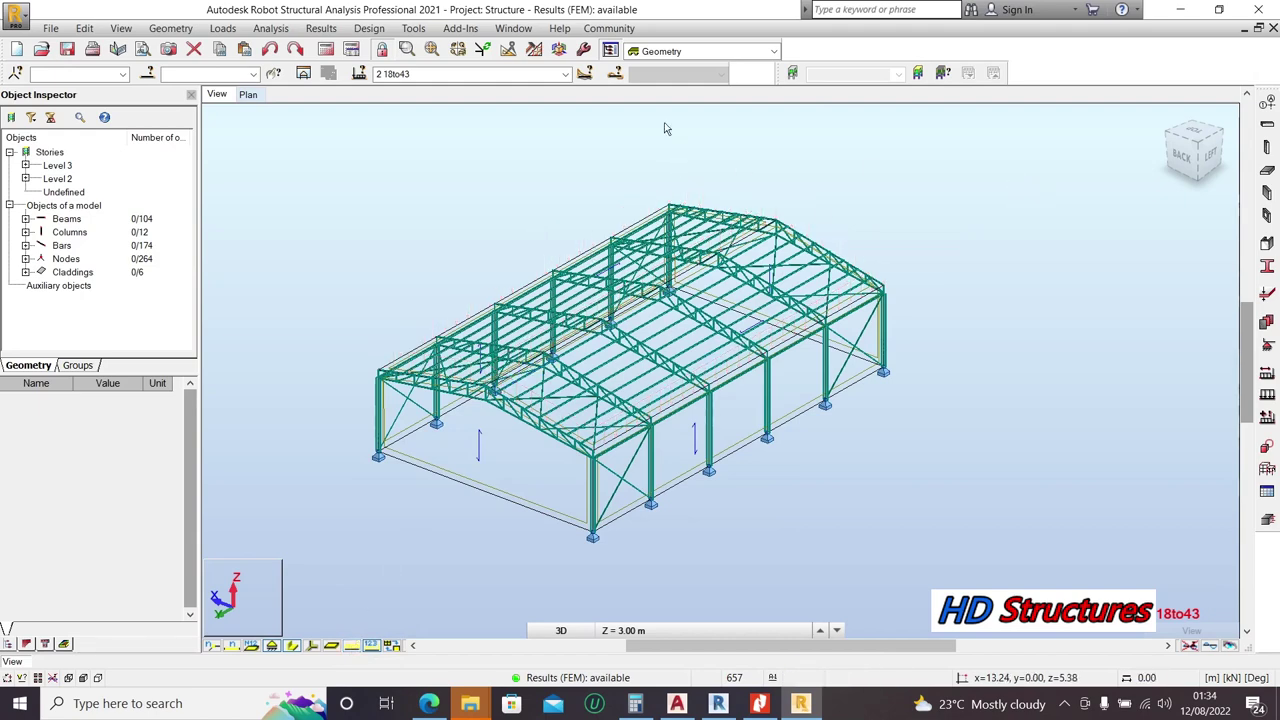
Step: Check the load case list, keeping case 2 (18to43) as the active case
left_click(529, 74)
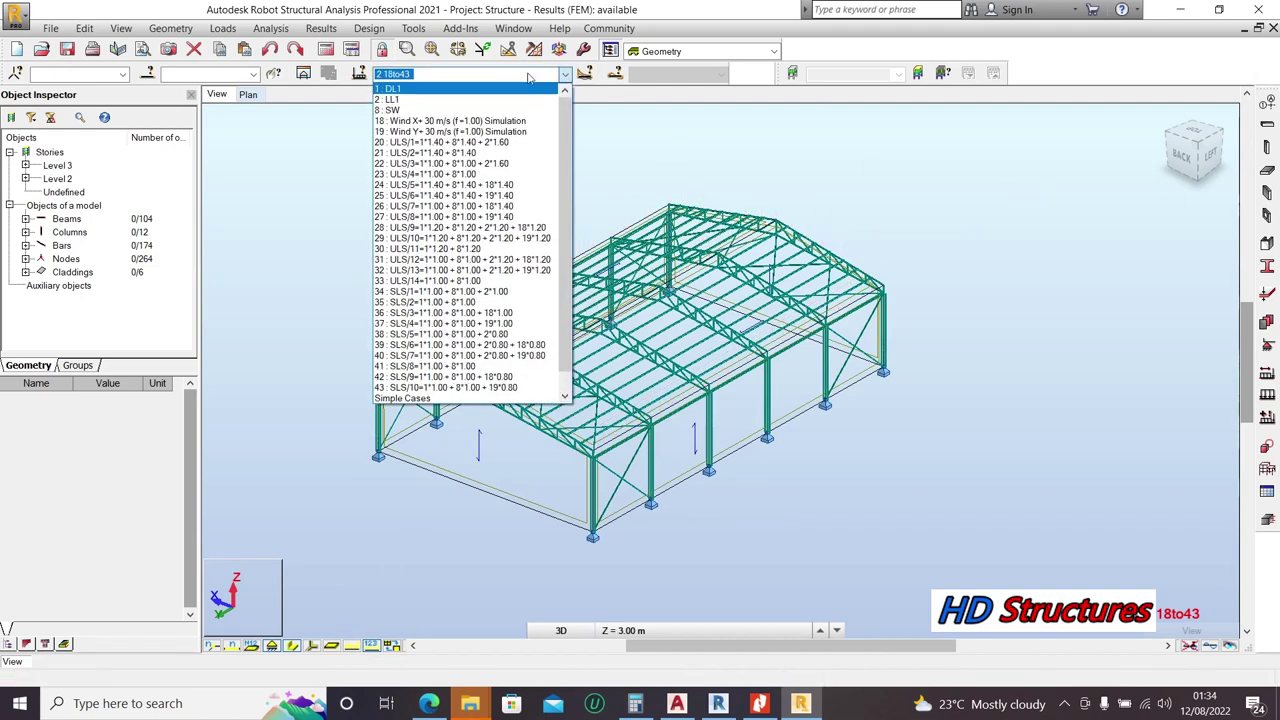
left_click(603, 118)
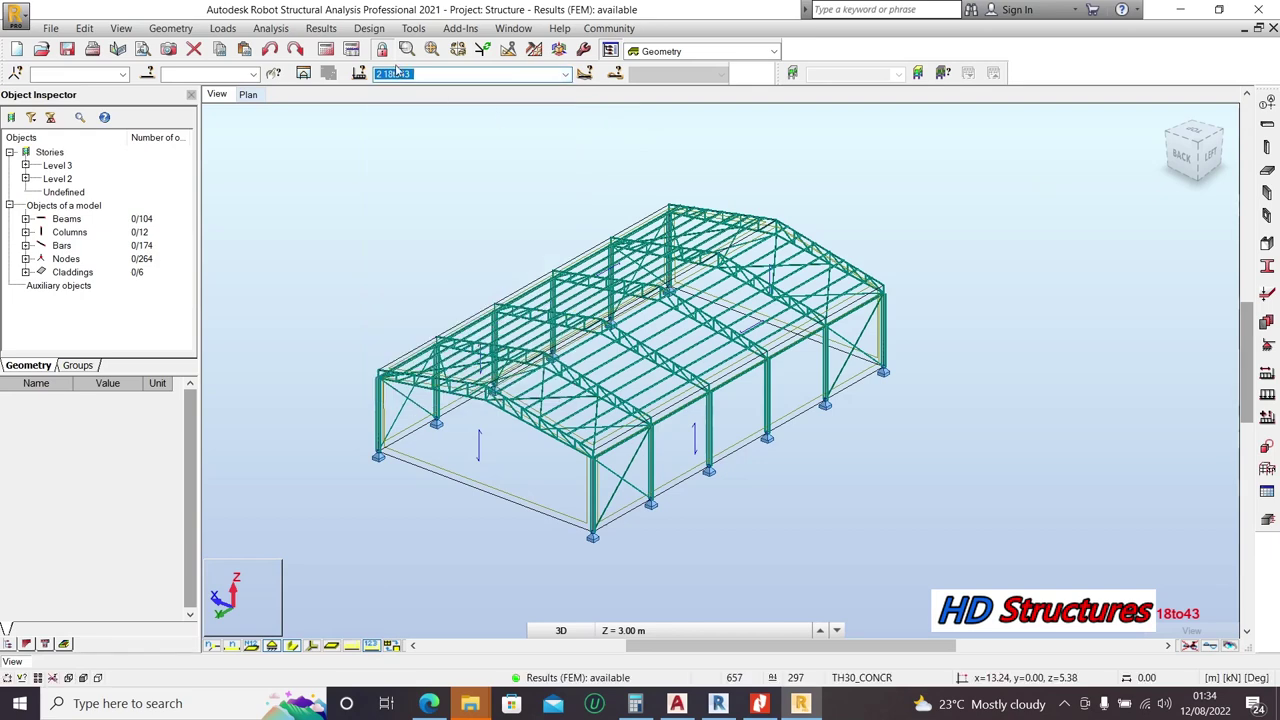
left_click(321, 28)
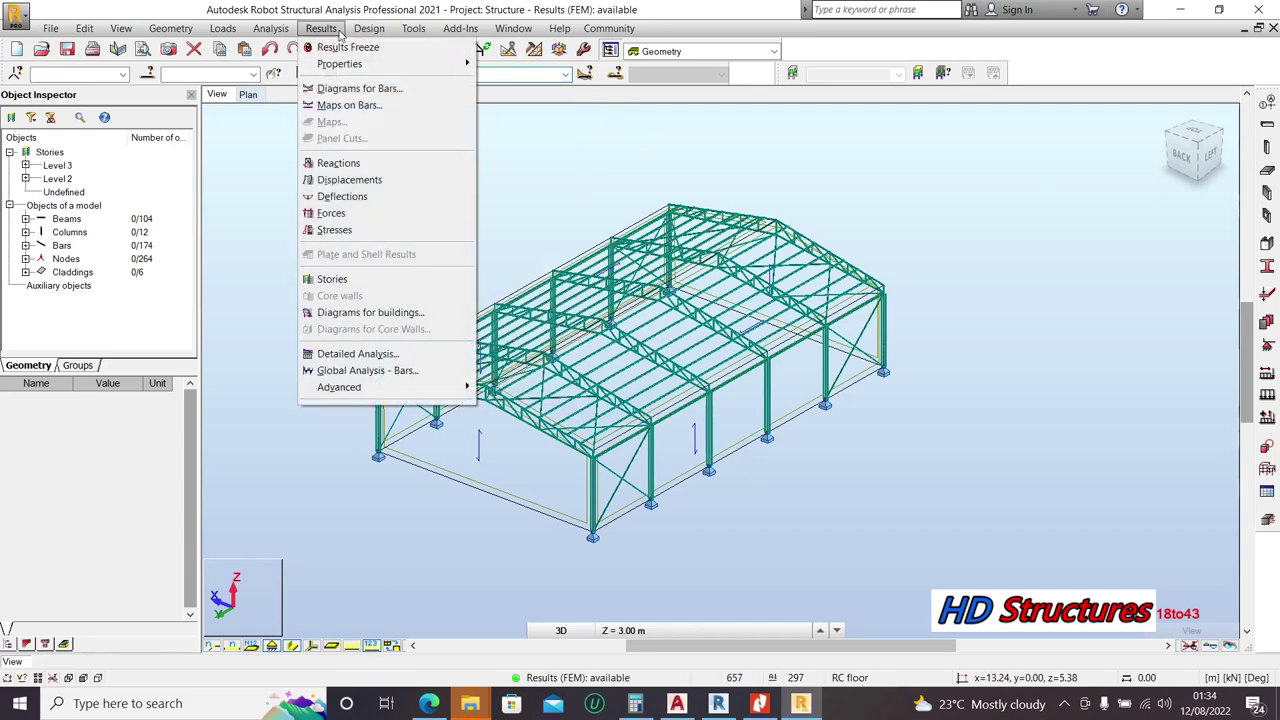
Step: Plot FZ reaction diagrams with value descriptions at all linear supports via Diagrams for Bars
left_click(358, 88)
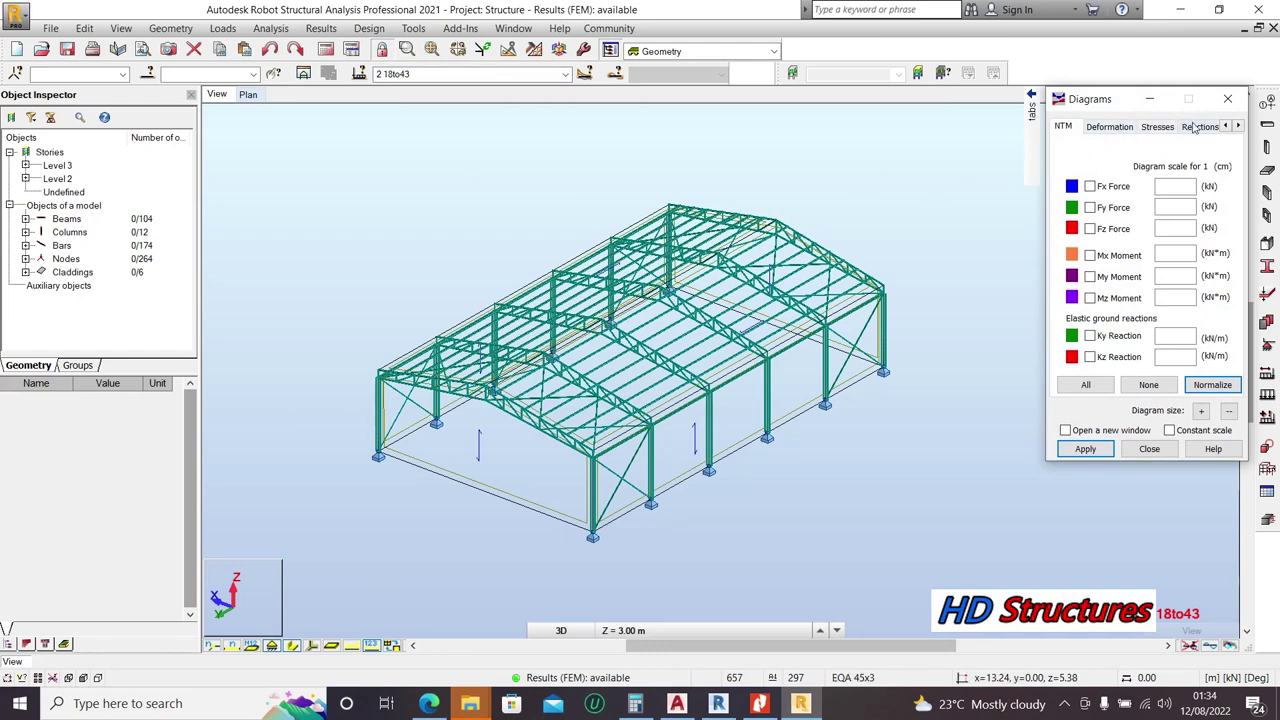
left_click(1239, 127)
left_click(1239, 127)
left_click(1239, 127)
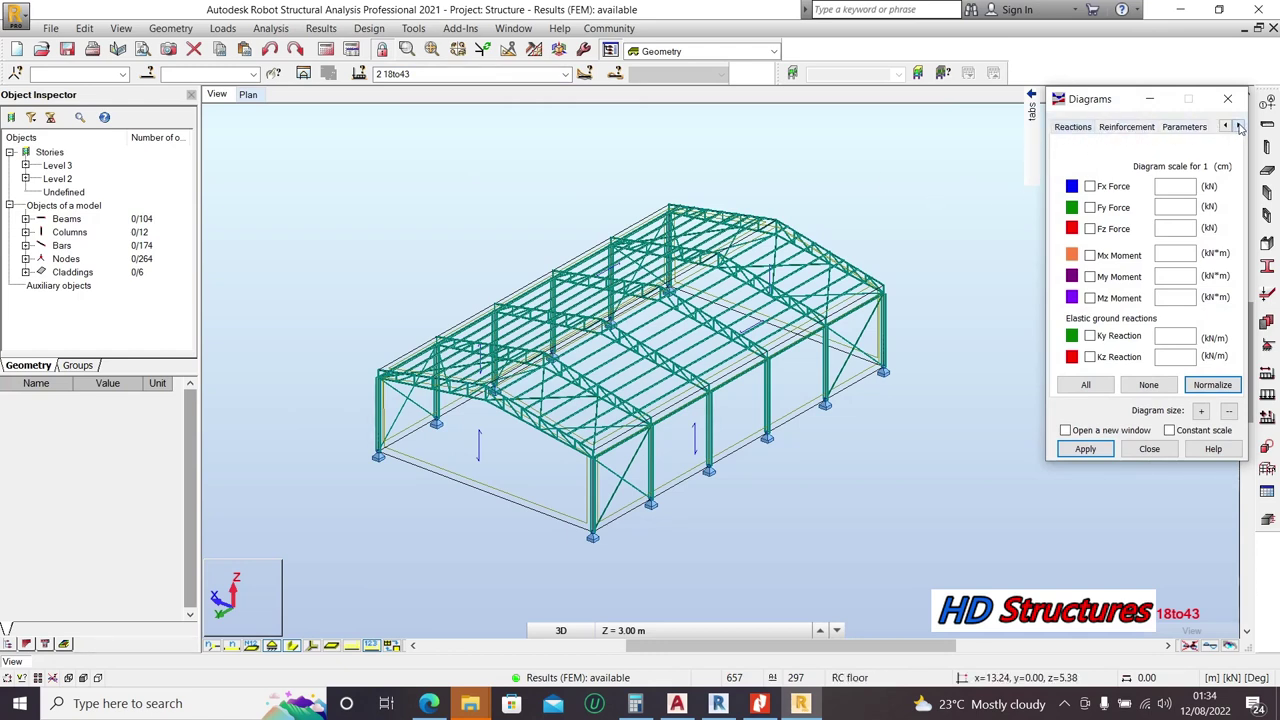
left_click(1134, 128)
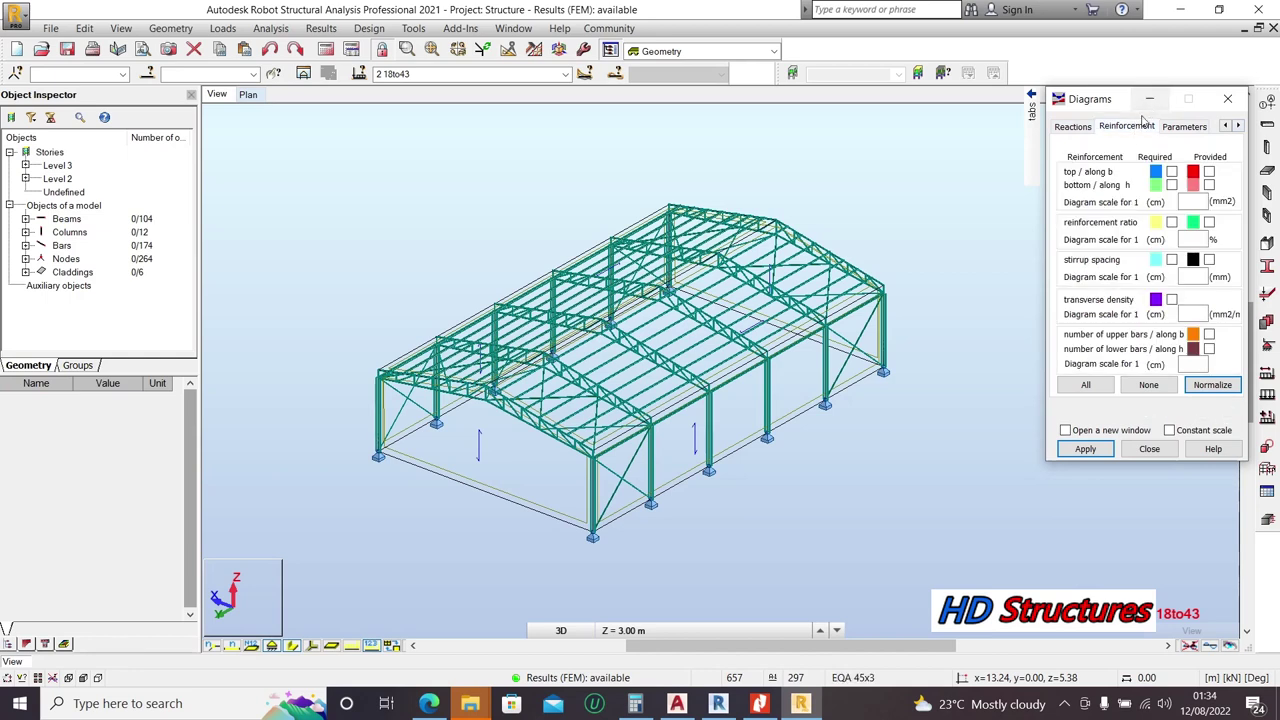
left_click(1075, 128)
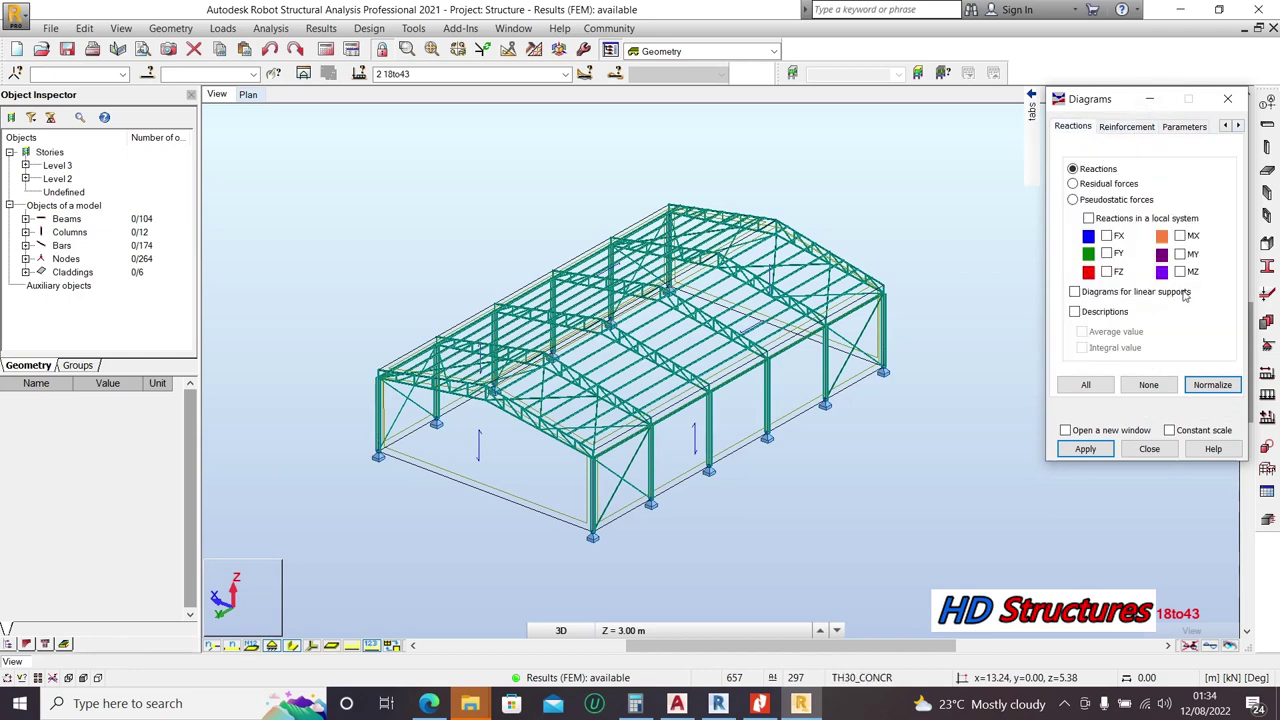
left_click(1107, 272)
left_click(1076, 312)
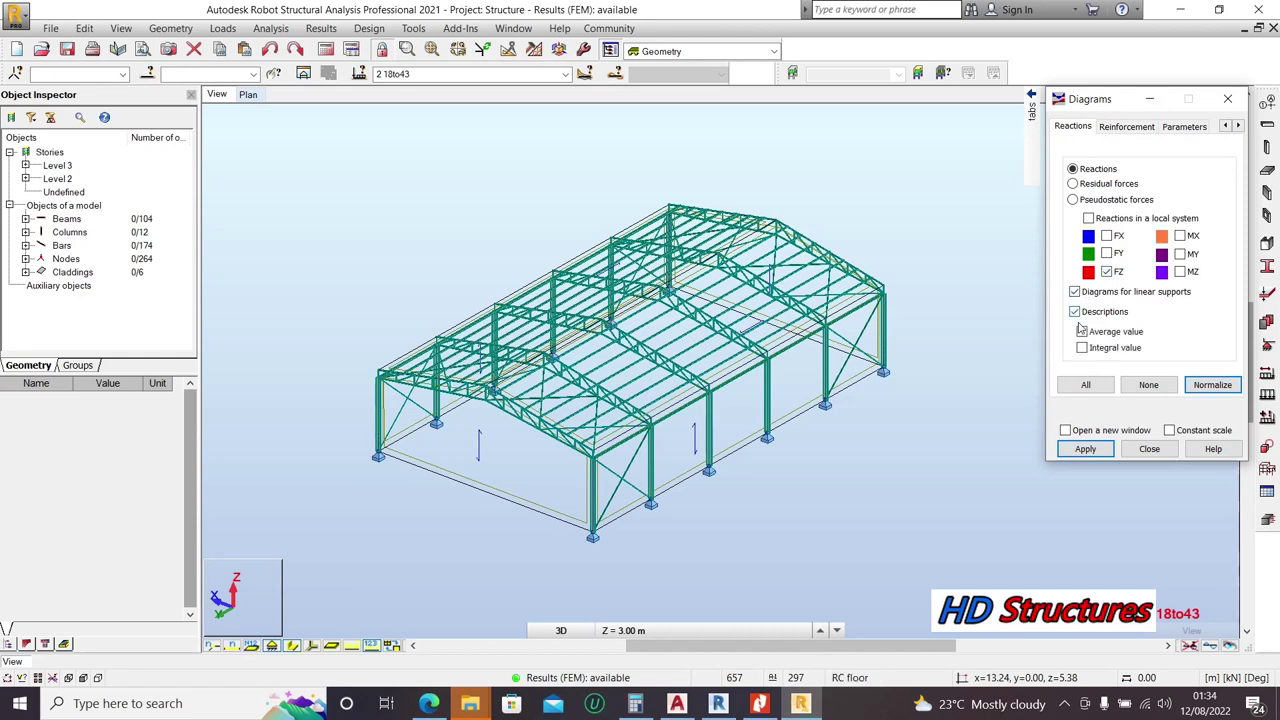
left_click(1087, 449)
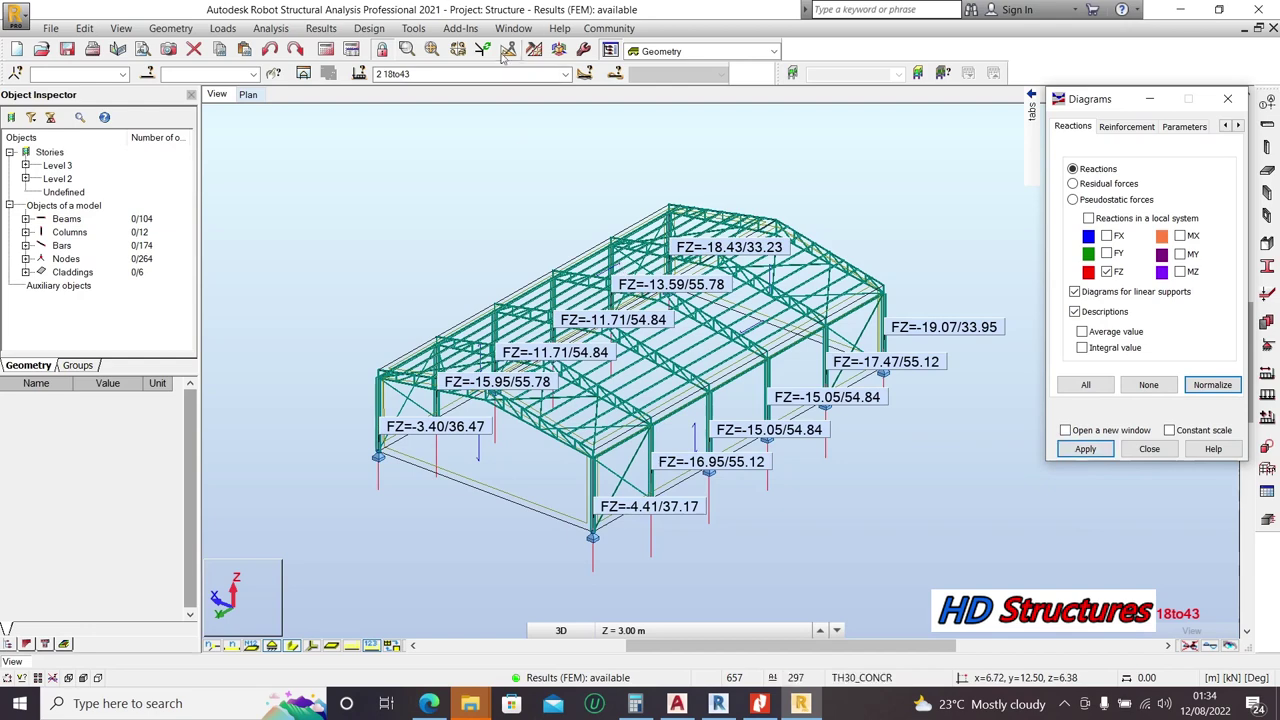
left_click(566, 75)
Step: Step the FZ reactions through combinations 20, 21, 27, 32 and back to 20
scroll(457, 110, "up", 1)
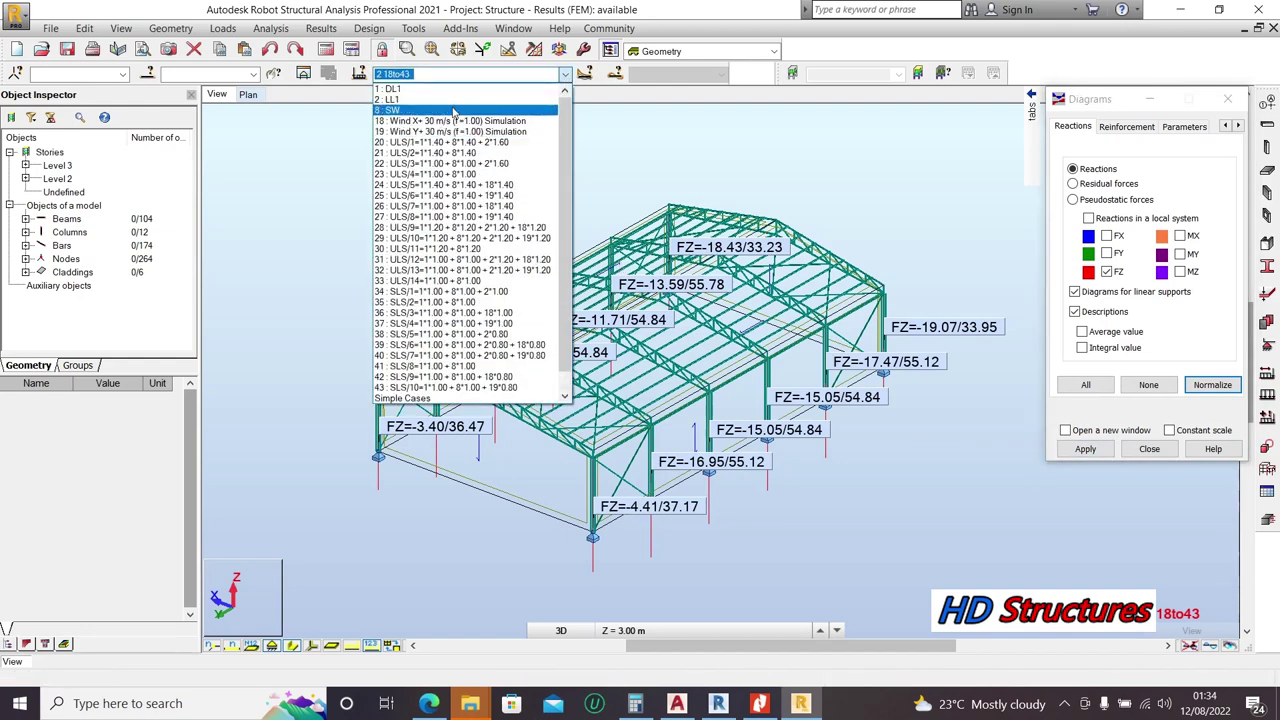
left_click(507, 143)
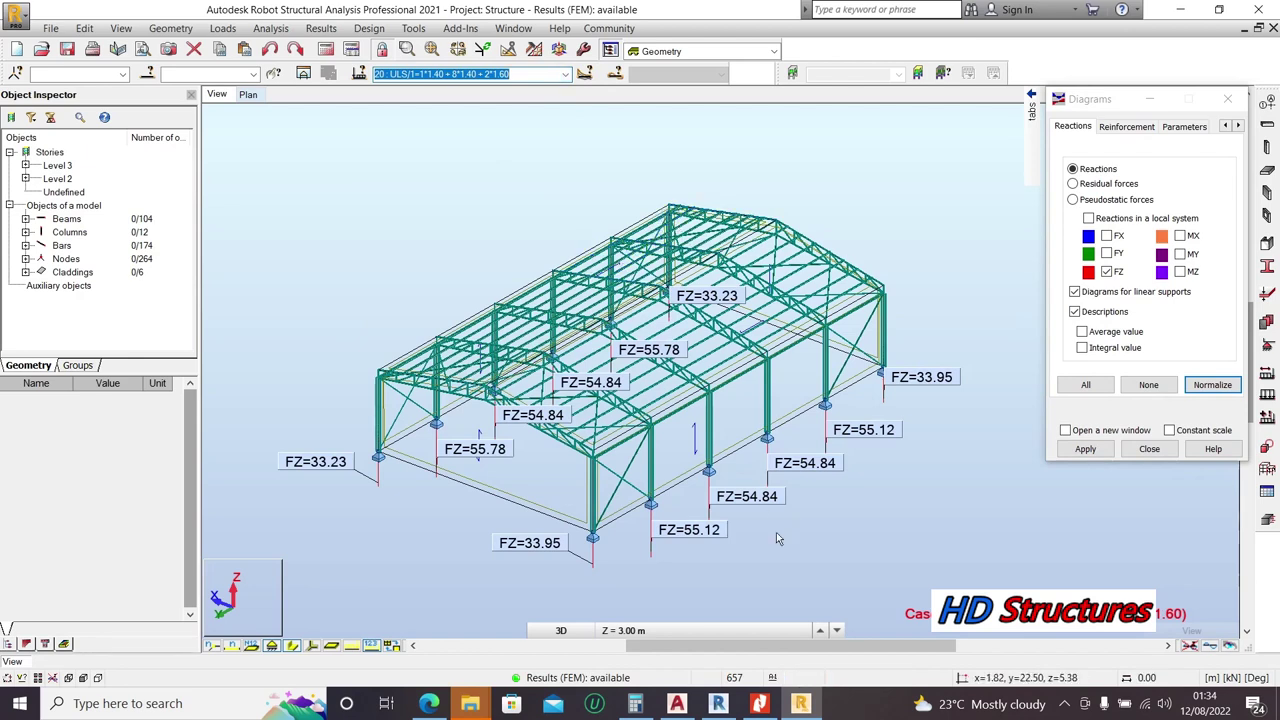
left_click(567, 84)
left_click(461, 146)
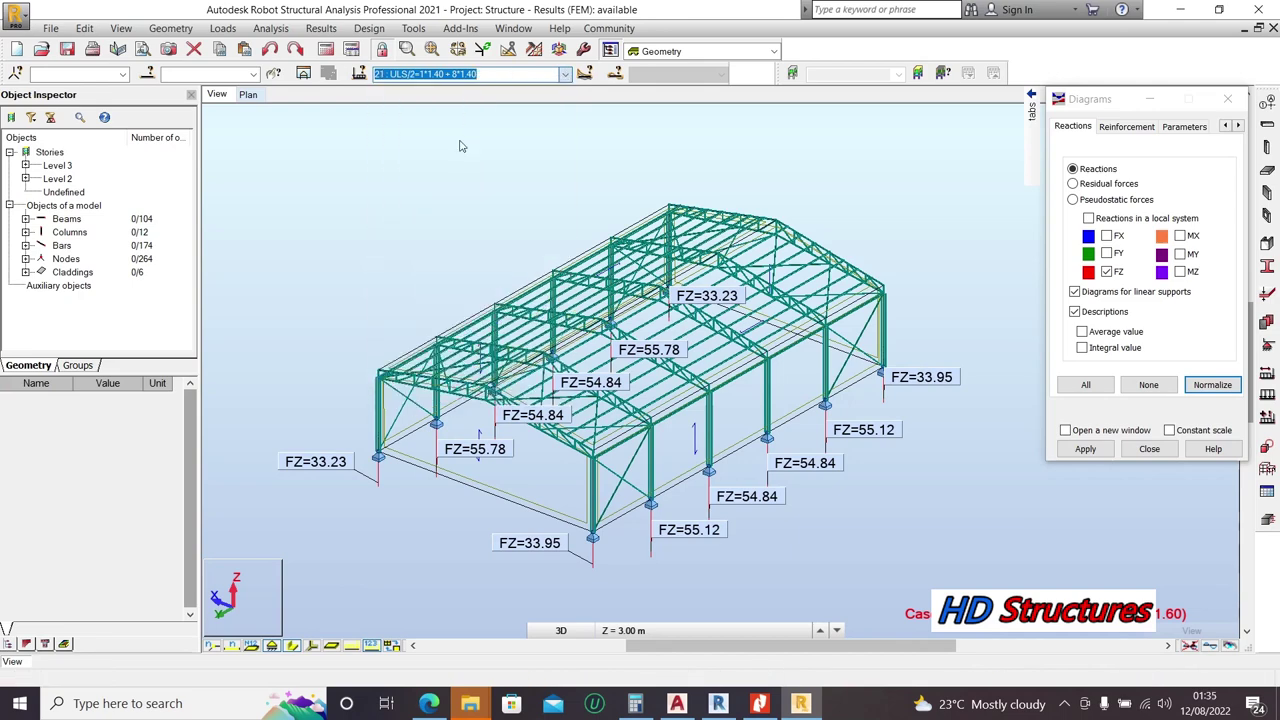
left_click(565, 74)
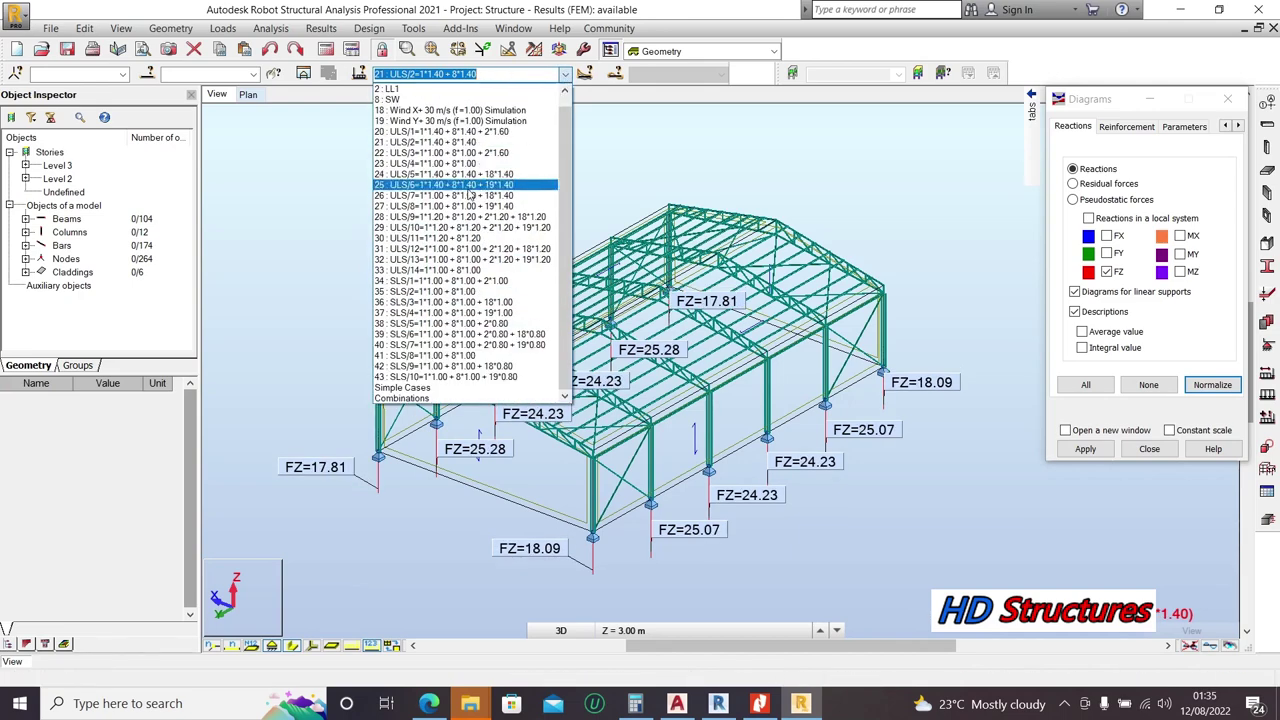
left_click(464, 209)
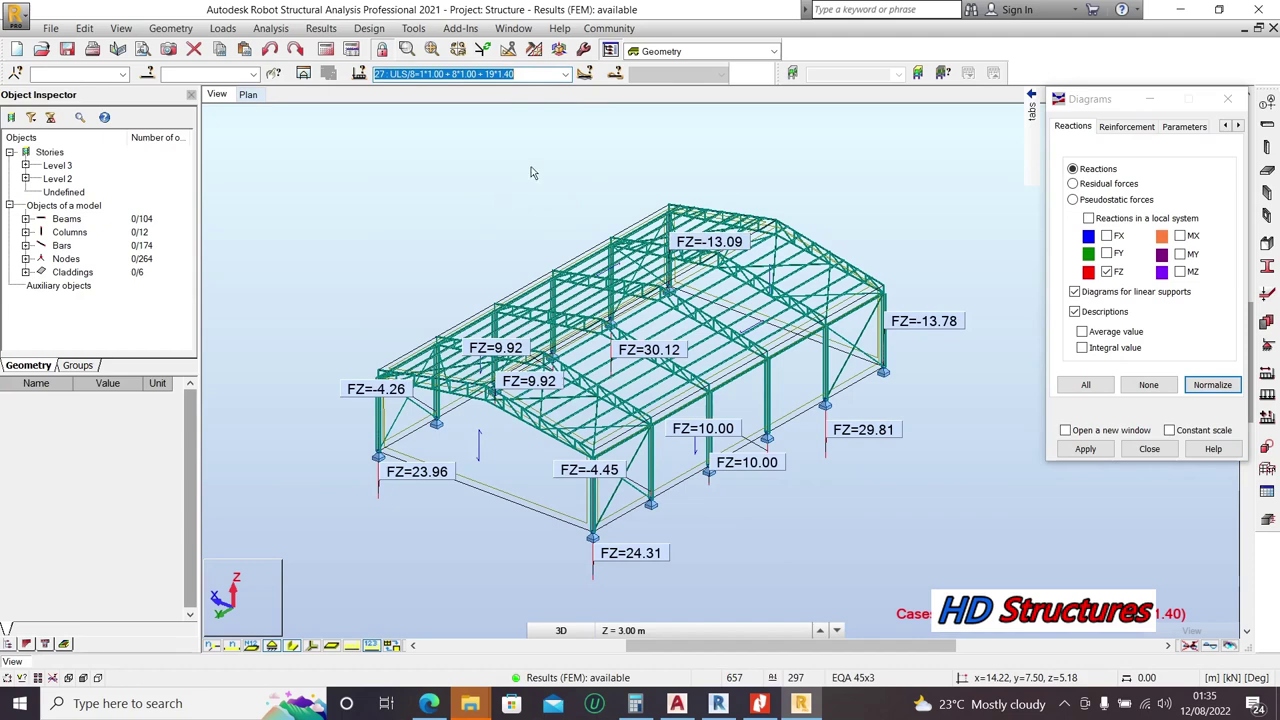
left_click(565, 74)
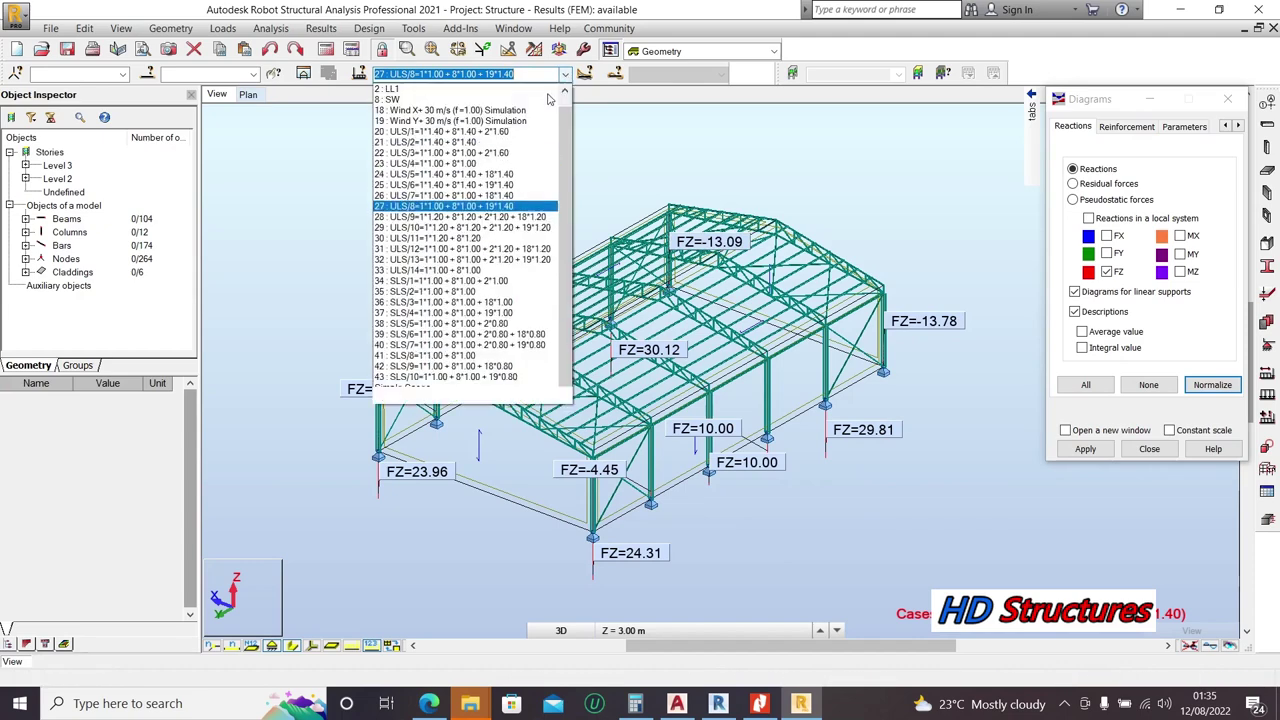
left_click(451, 264)
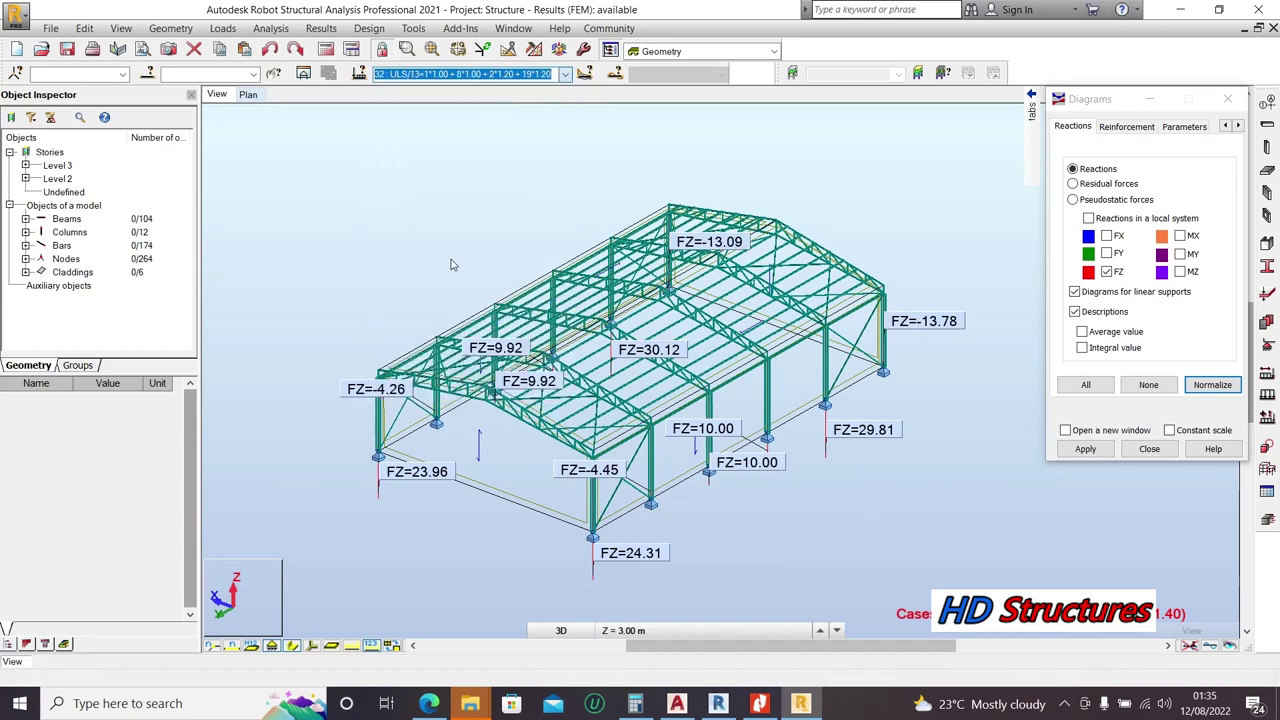
left_click(565, 74)
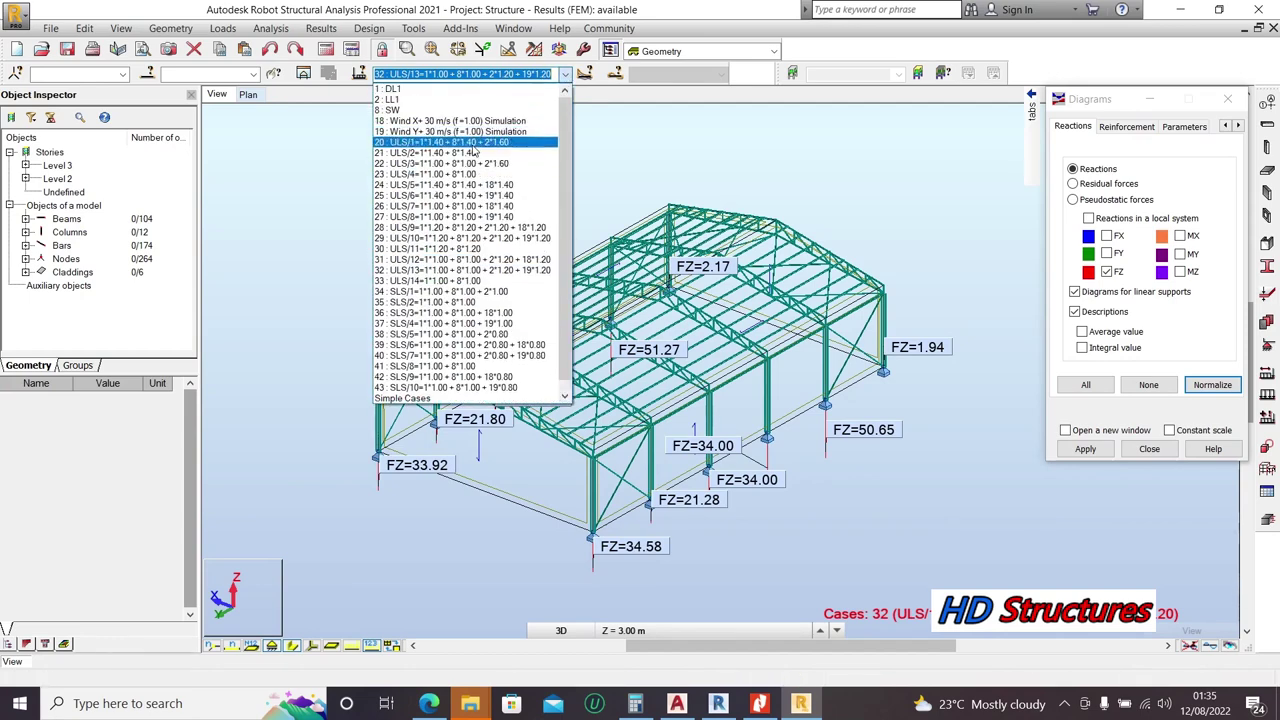
left_click(472, 143)
Step: Zoom in and out to review the FZ reactions for combination 20
scroll(801, 467, "up", 3)
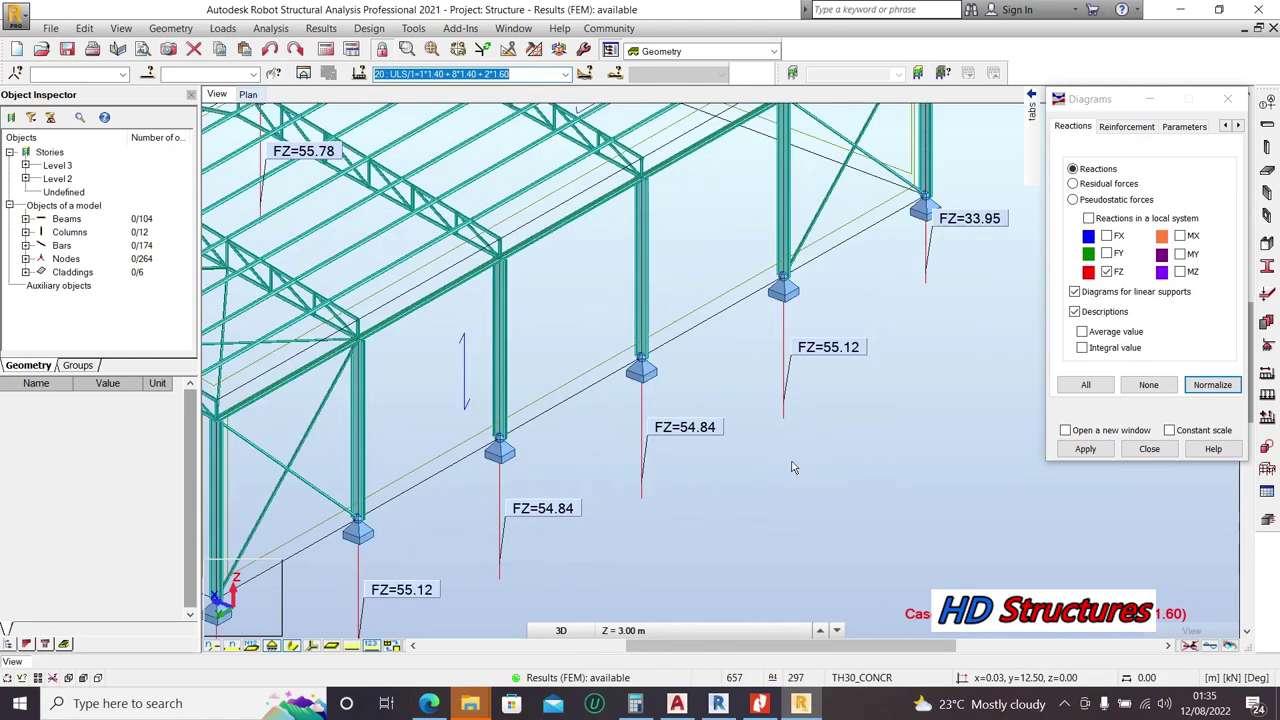
scroll(801, 473, "down", 3)
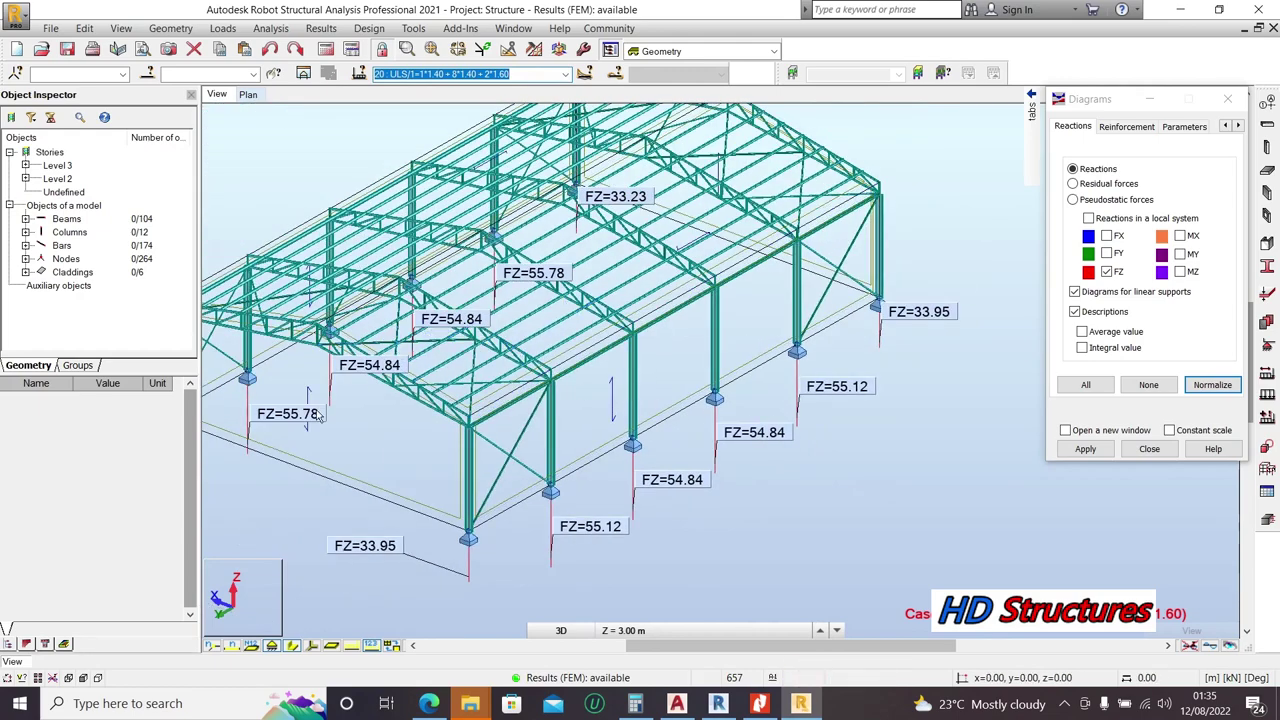
scroll(360, 410, "up", 2)
scroll(570, 440, "down", 3)
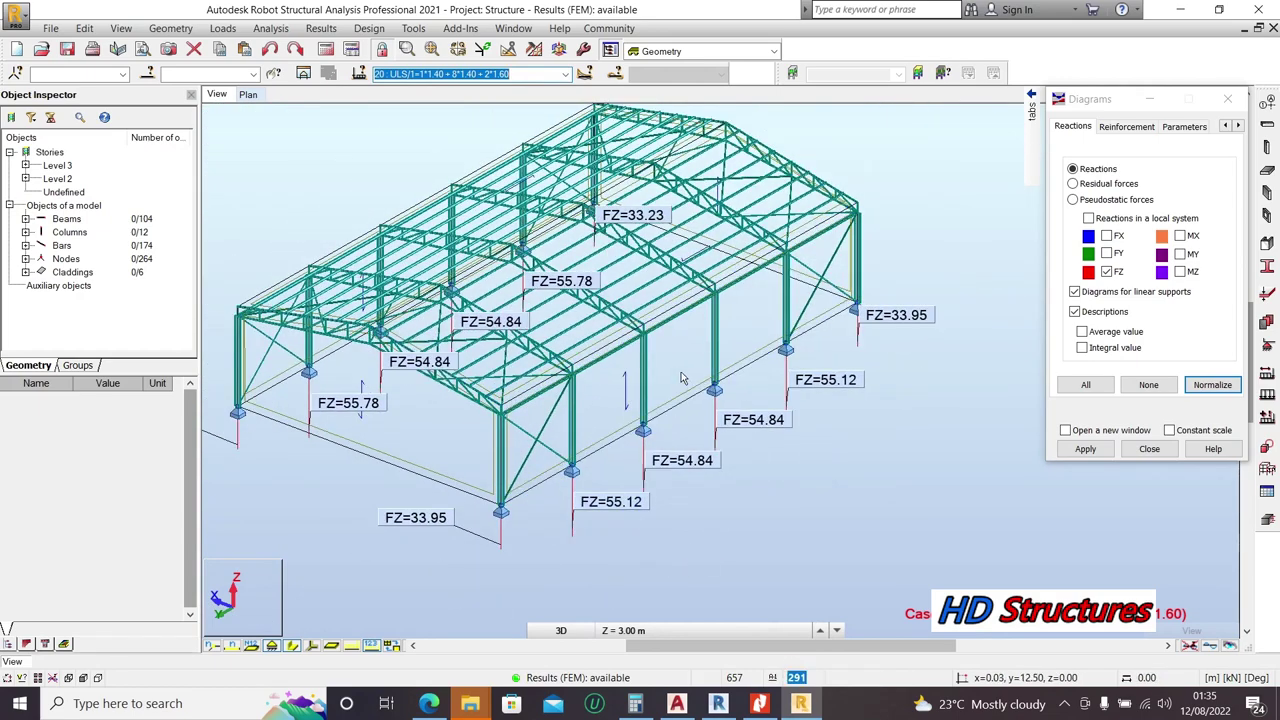
scroll(610, 505, "up", 2)
scroll(610, 497, "down", 2)
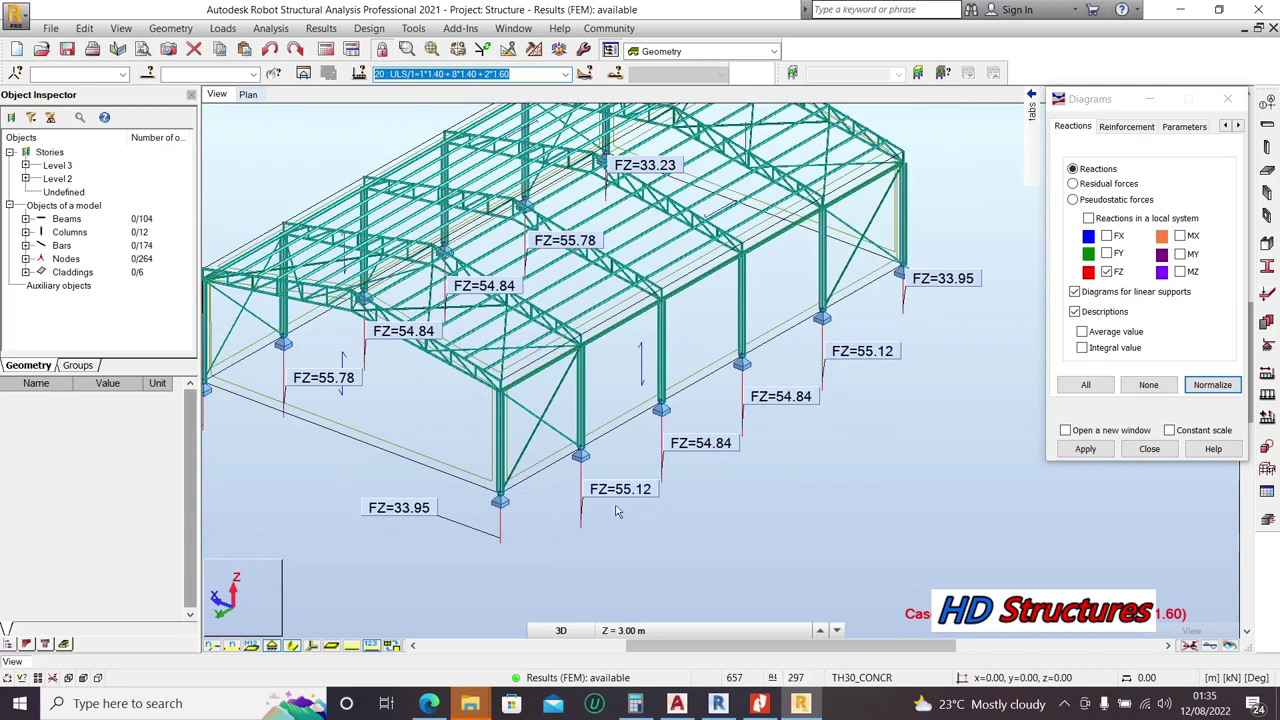
Step: Turn off the linear-support reaction diagrams and labels, then orbit the frame
left_click(1075, 292)
left_click(1085, 449)
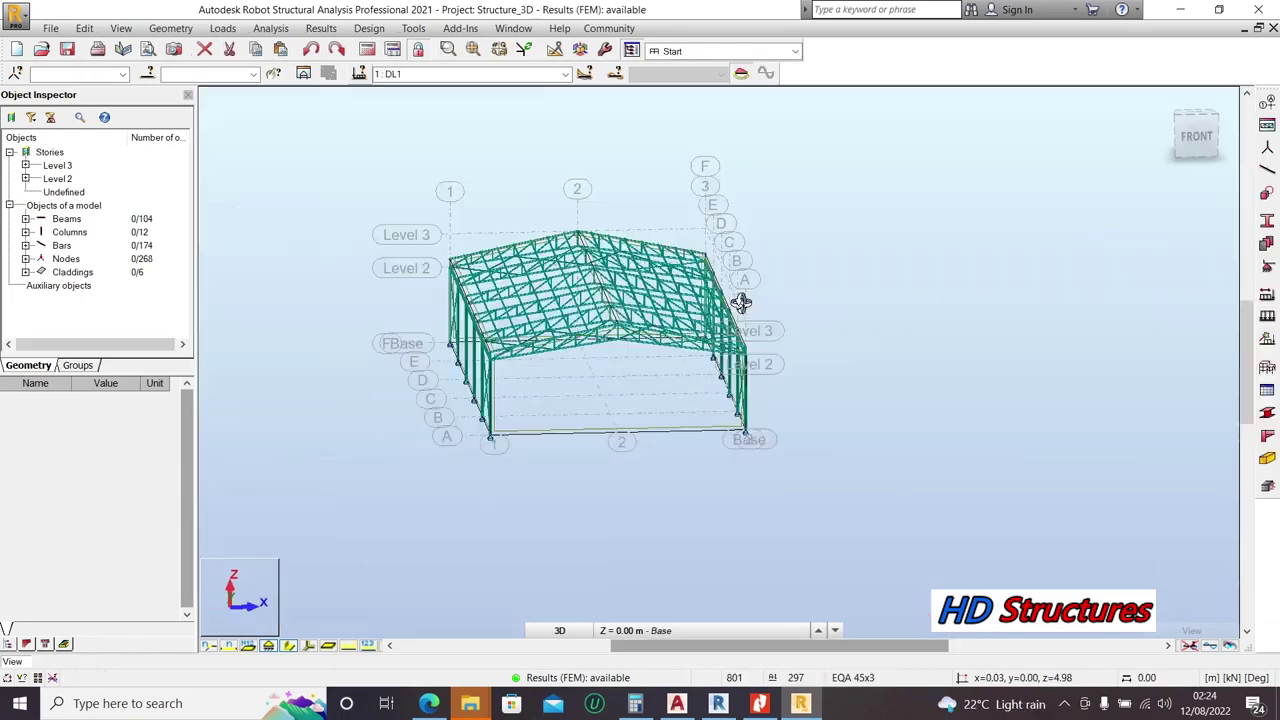
middle_click_drag(737, 297, 686, 311, "shift")
scroll(868, 199, "up", 2)
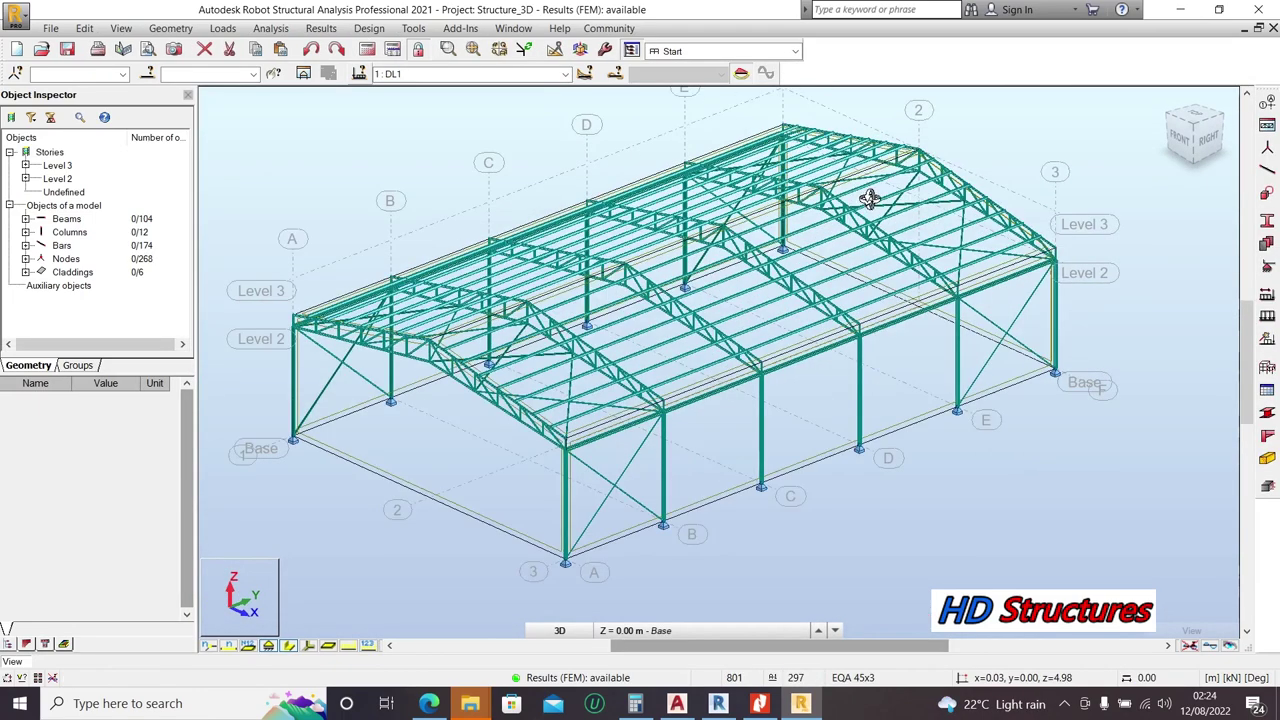
Step: Switch to the Steel/Aluminum Design layout under Steel Design
left_click(794, 51)
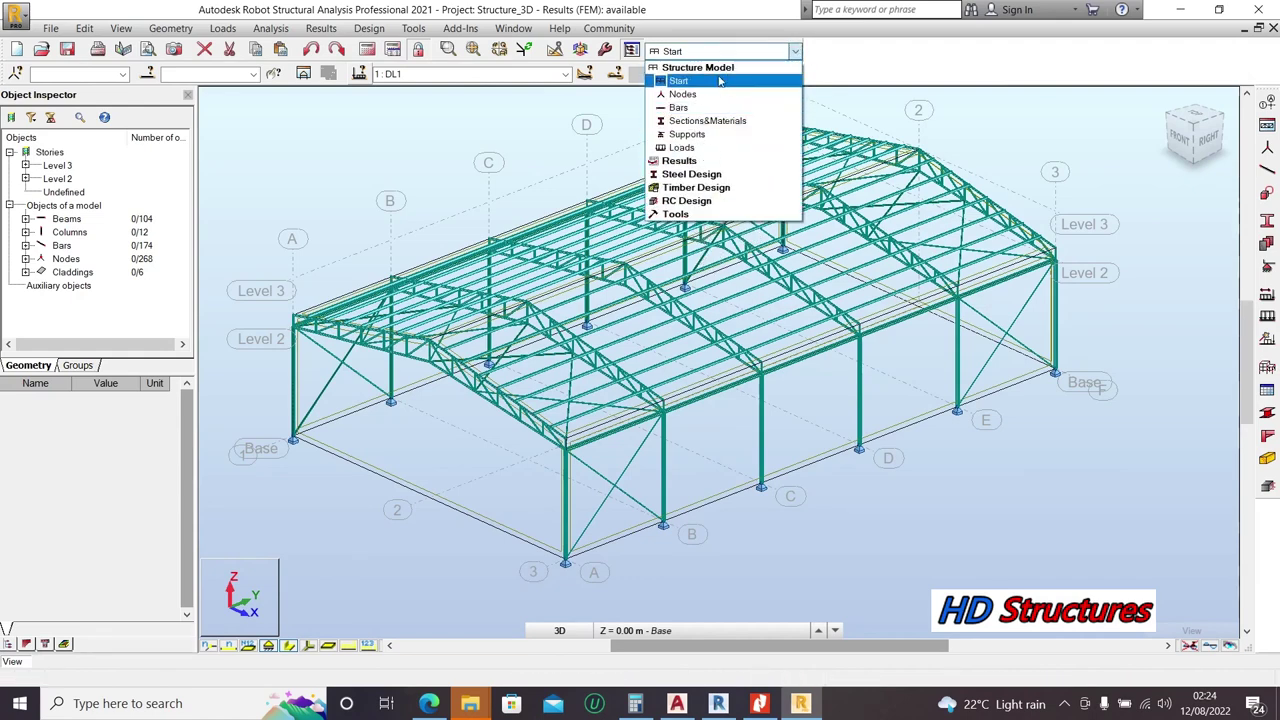
left_click(716, 174)
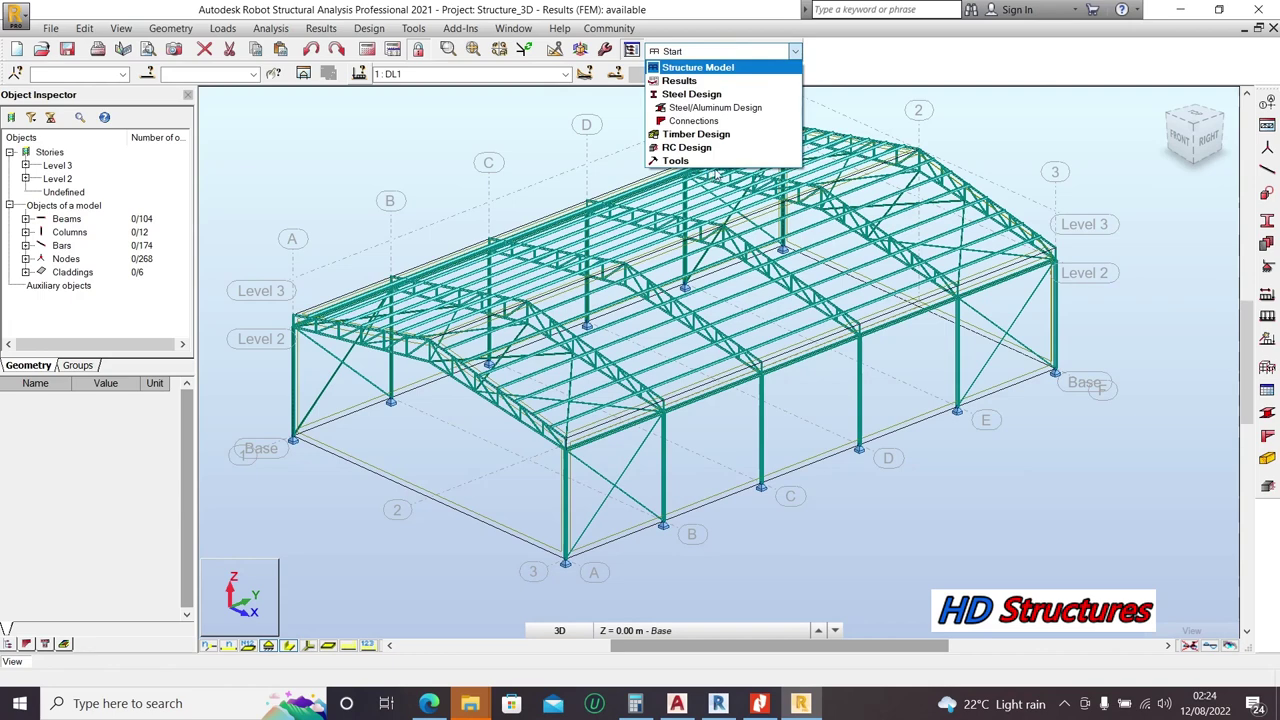
left_click(724, 108)
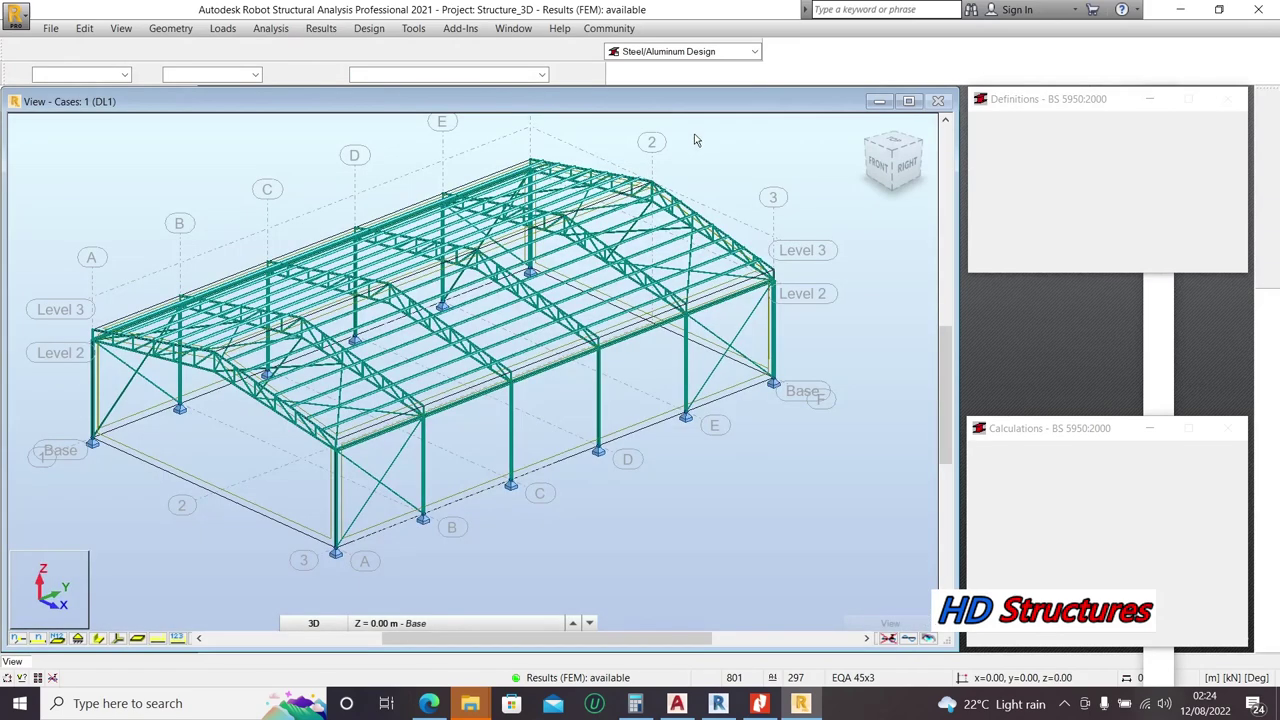
scroll(330, 345, "up", 3)
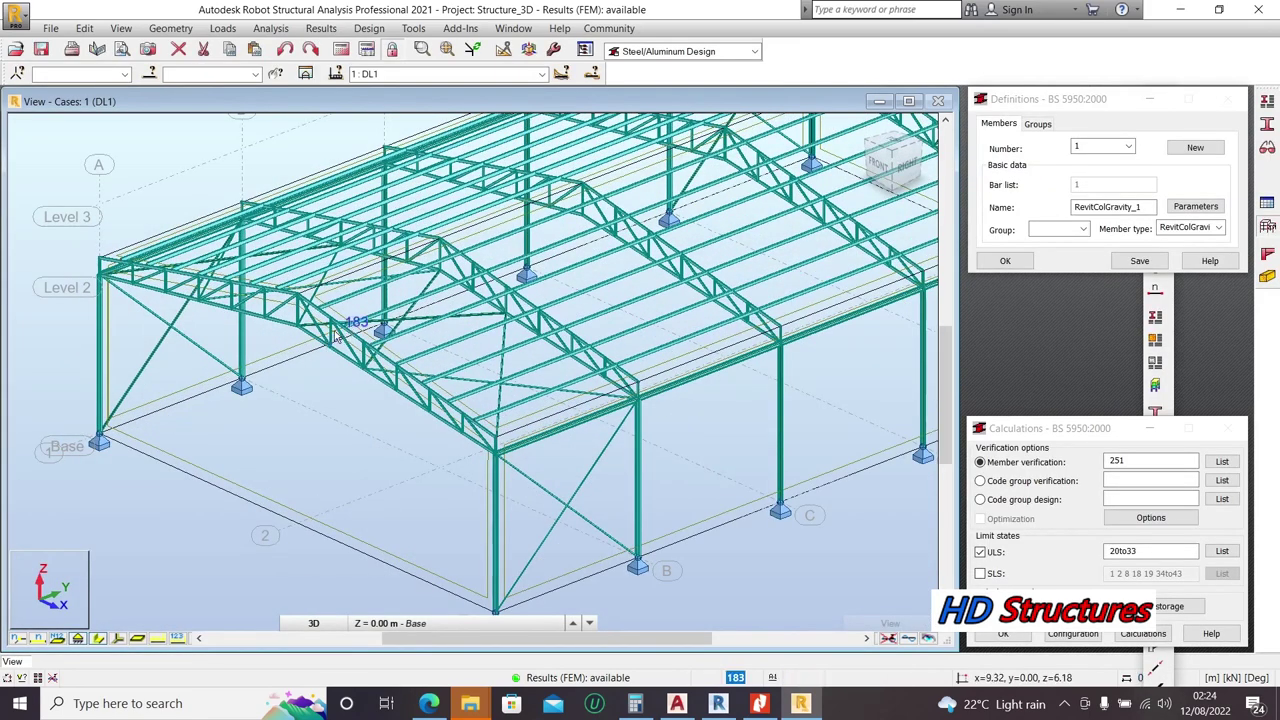
scroll(350, 362, "up", 1)
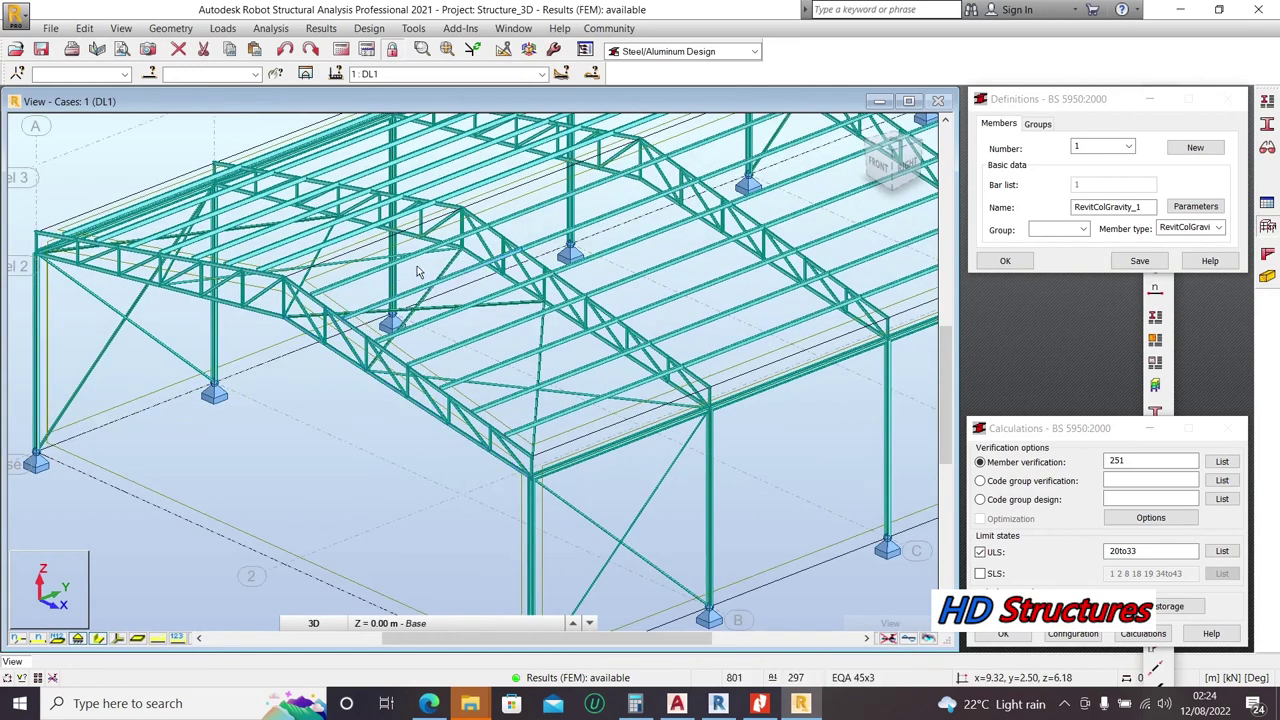
scroll(399, 416, "down", 2)
scroll(461, 389, "up", 3)
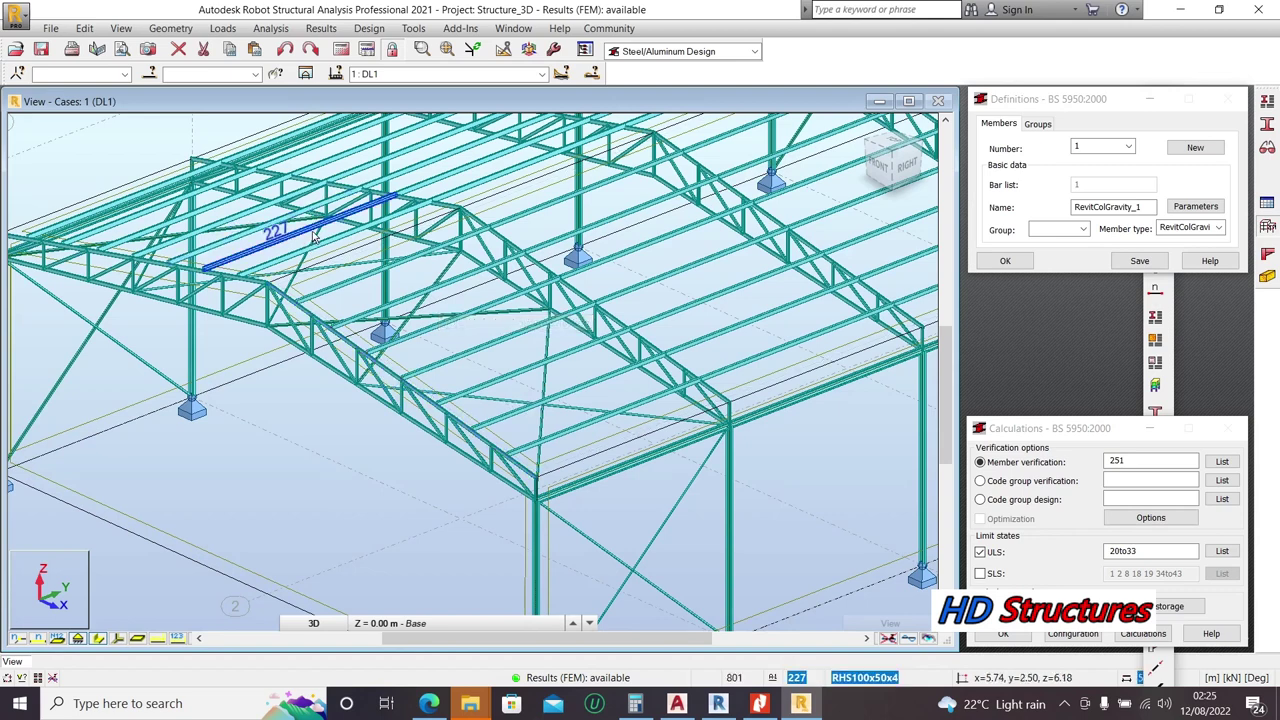
scroll(371, 366, "up", 1)
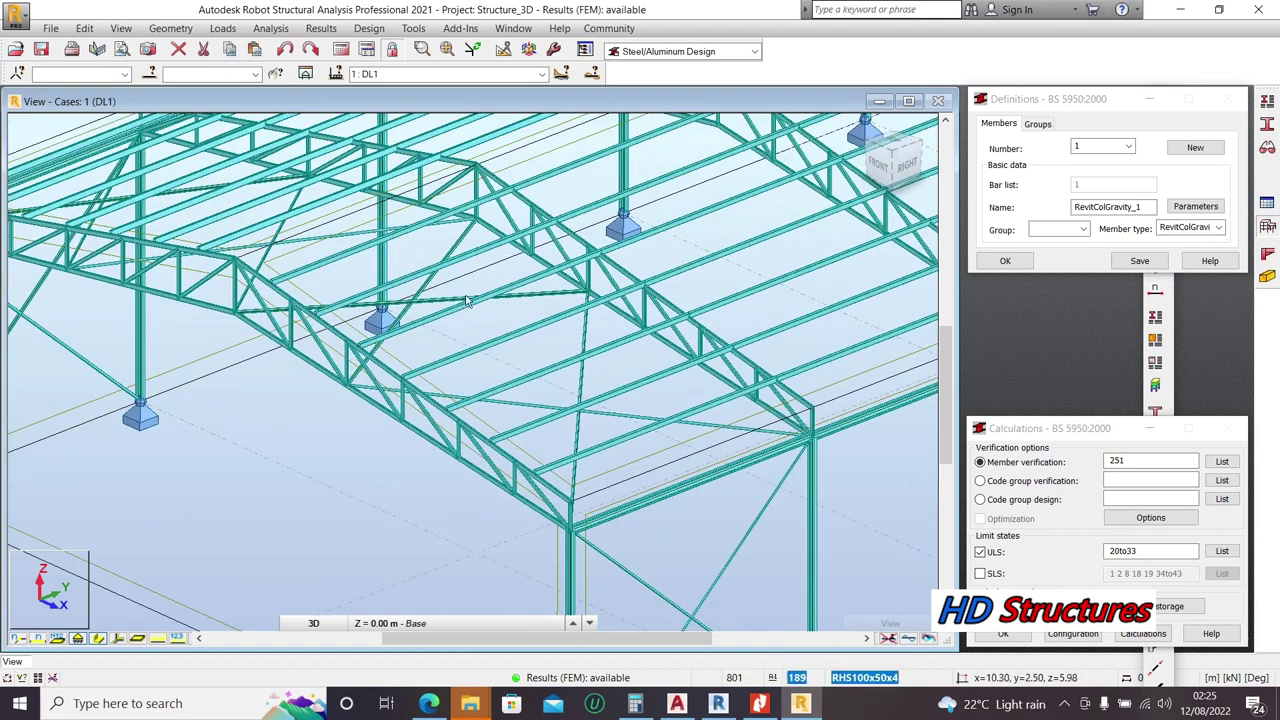
Step: Select all bars matching purlin 189's cross-section and copy the bar list 187to256
left_click(445, 318)
right_click(447, 326)
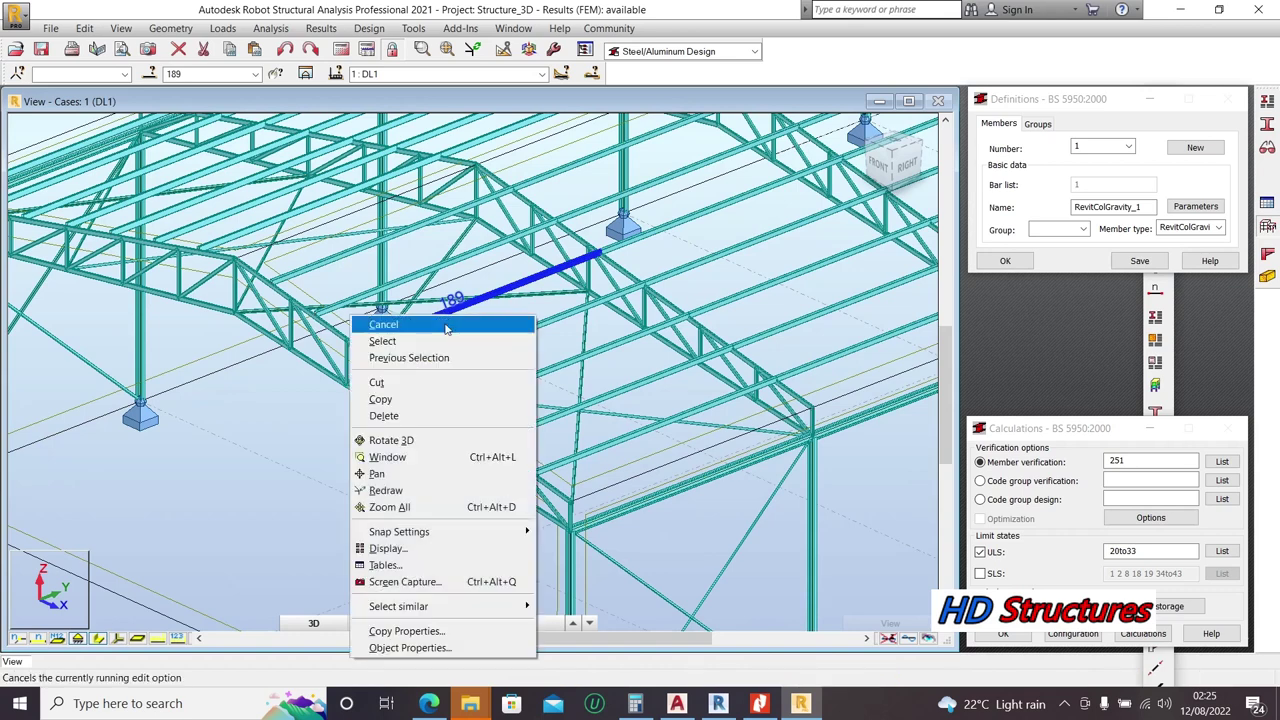
mouse_move(491, 610)
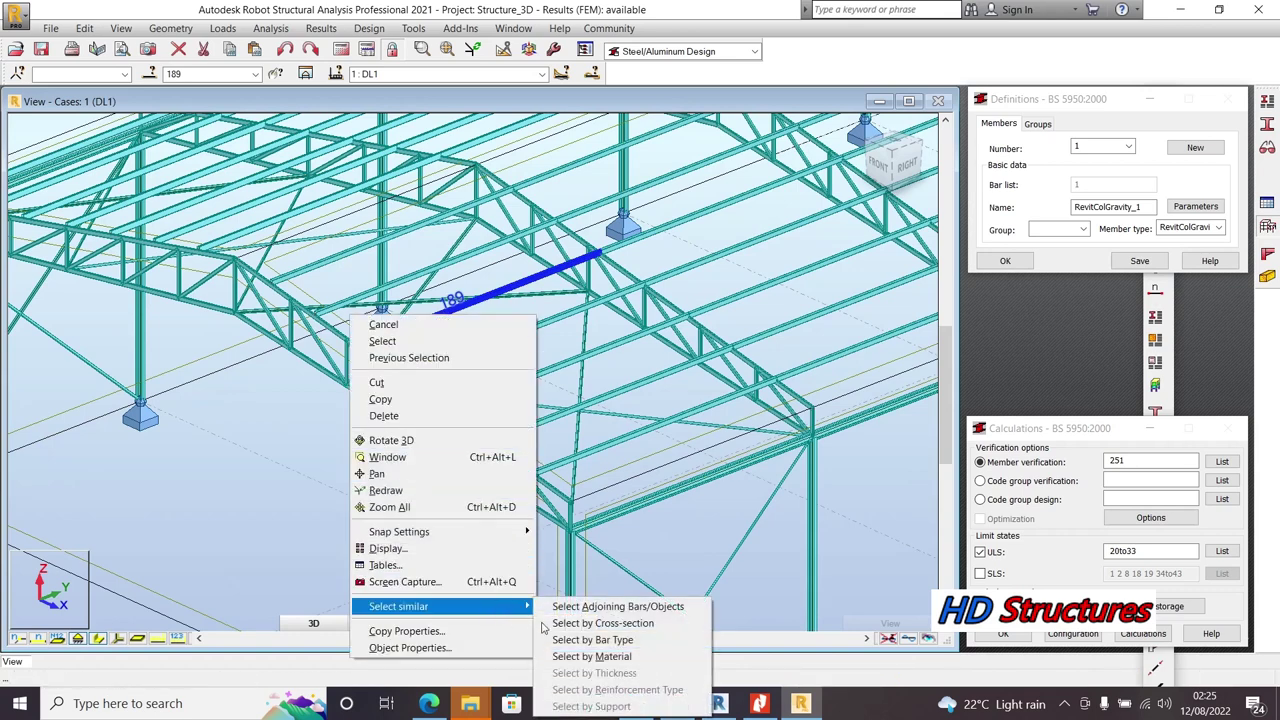
left_click(600, 623)
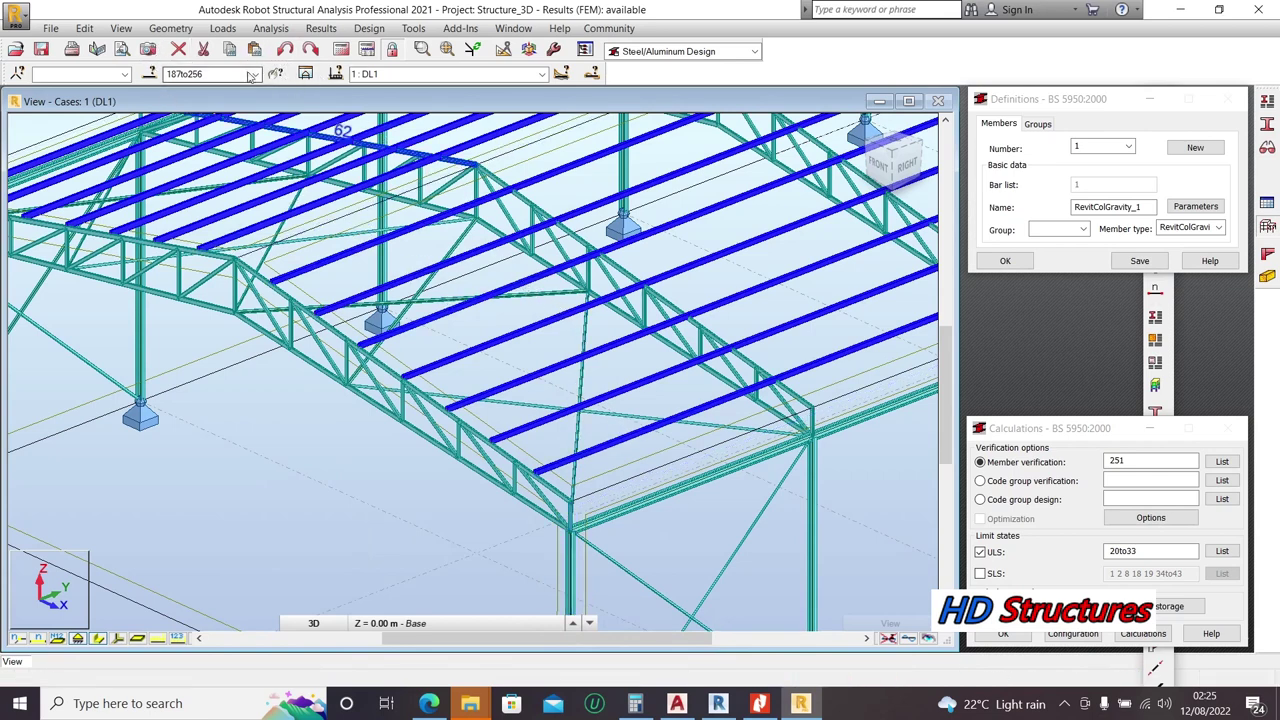
double_click(227, 74)
right_click(189, 78)
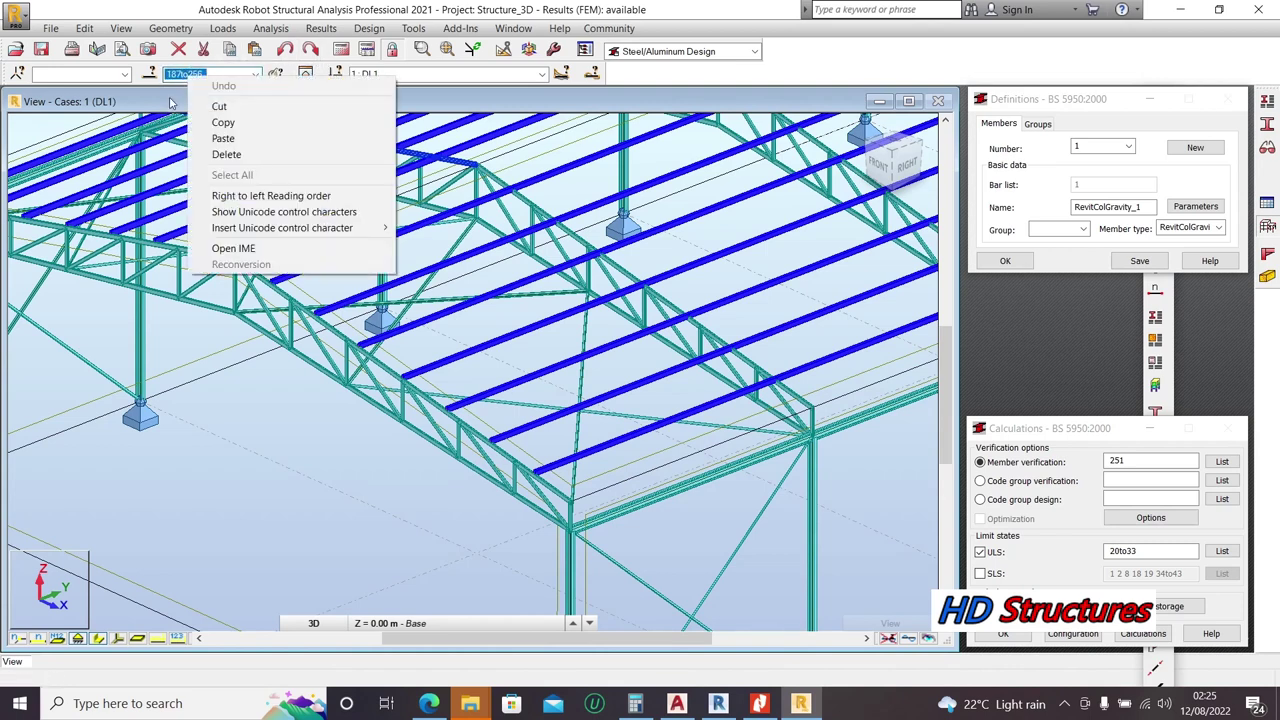
left_click(222, 122)
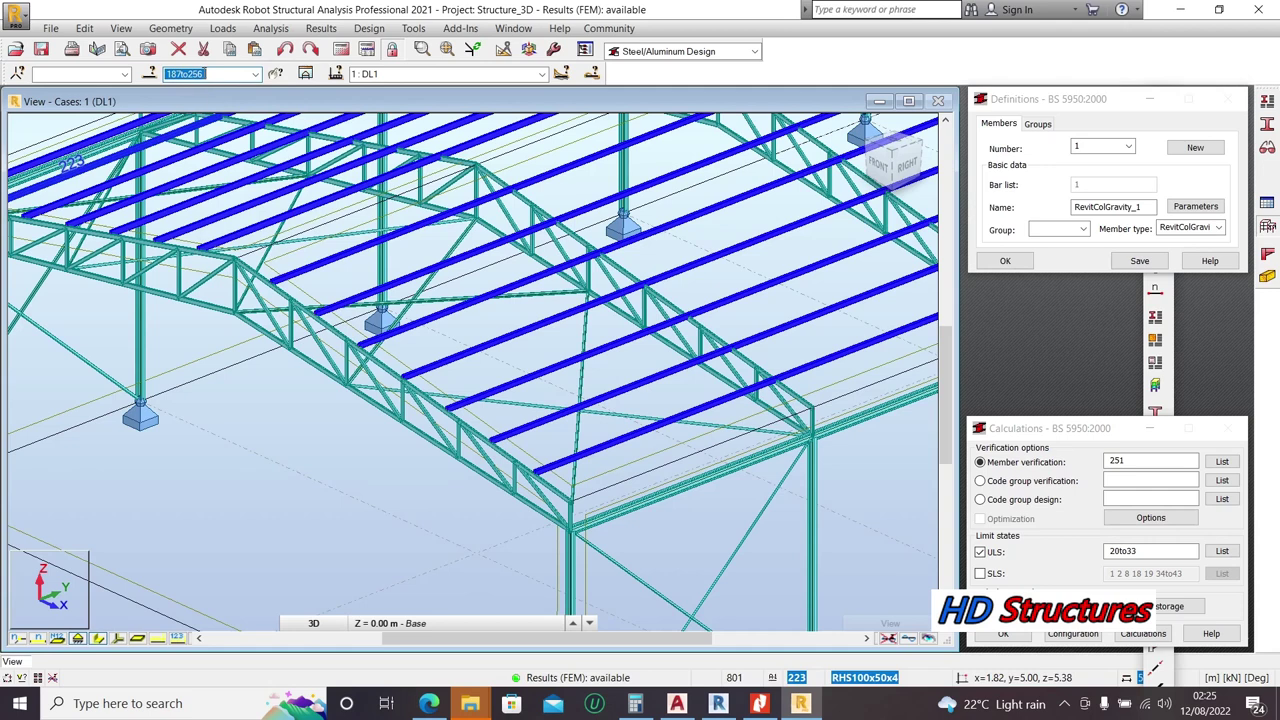
Step: Create code group 1 named PURLINS with member list 187to256 and save it
left_click(1037, 125)
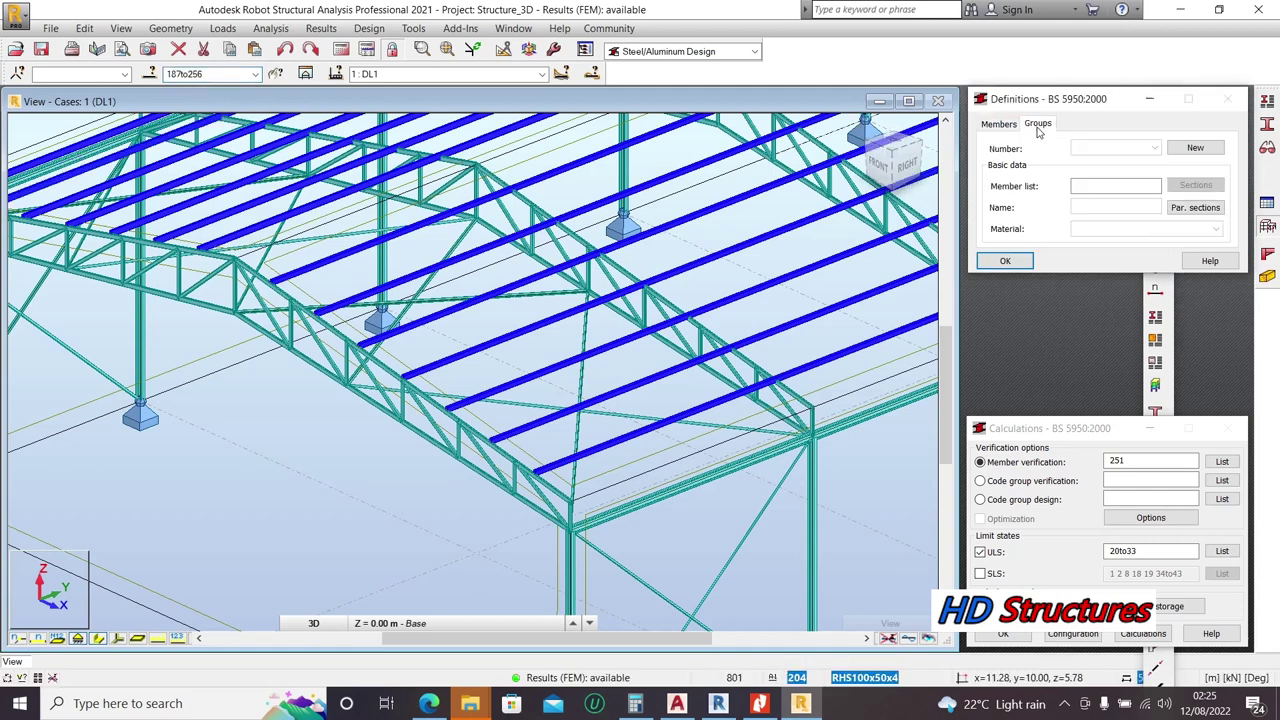
left_click(1195, 147)
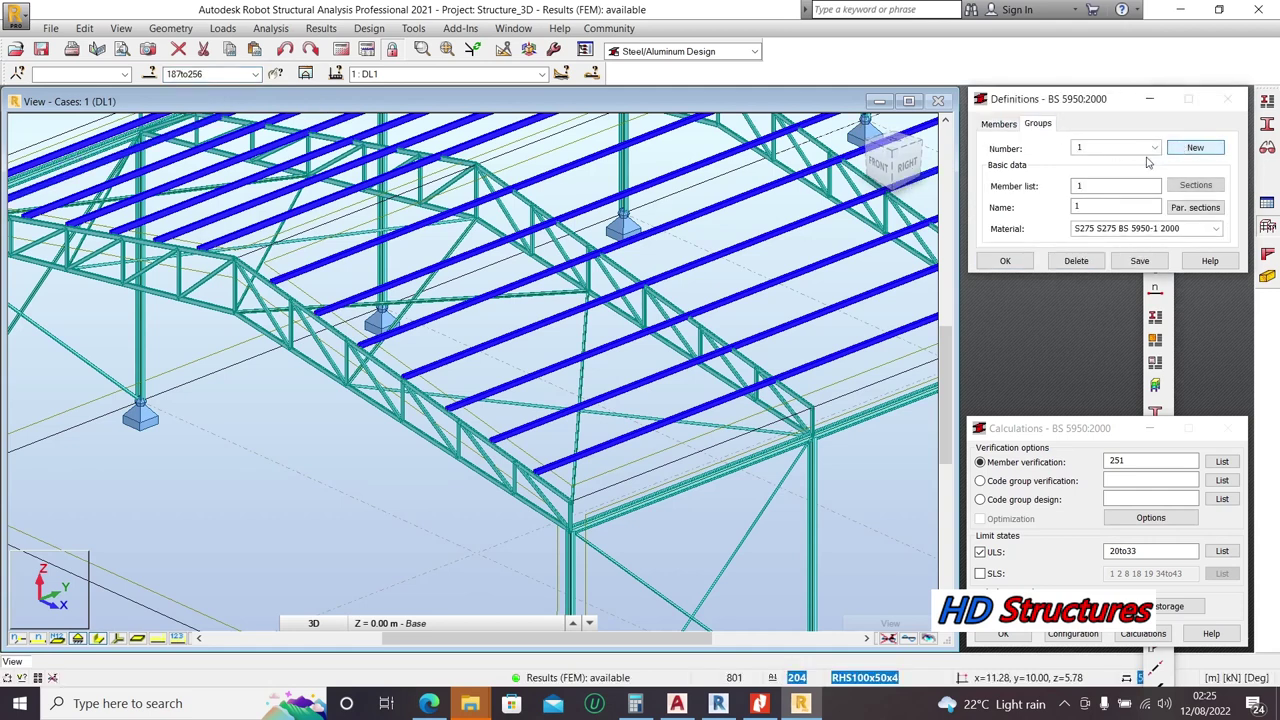
double_click(1102, 206)
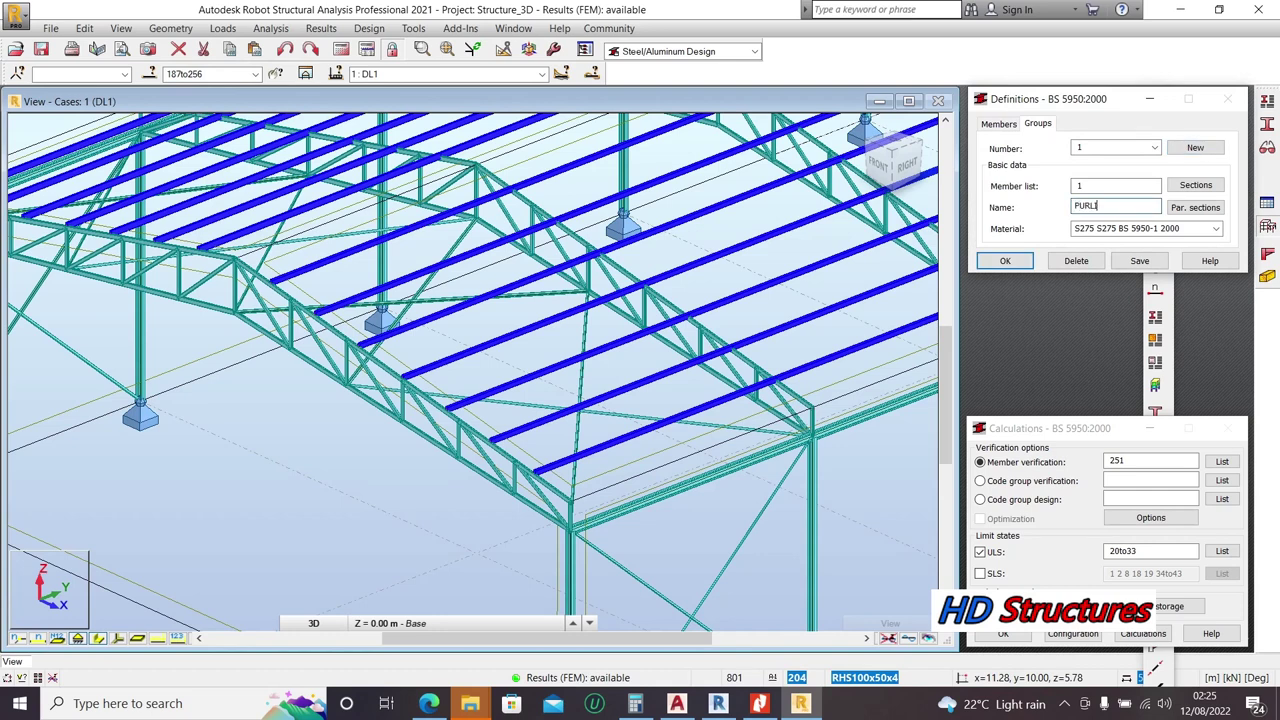
double_click(1085, 185)
left_click(1139, 260)
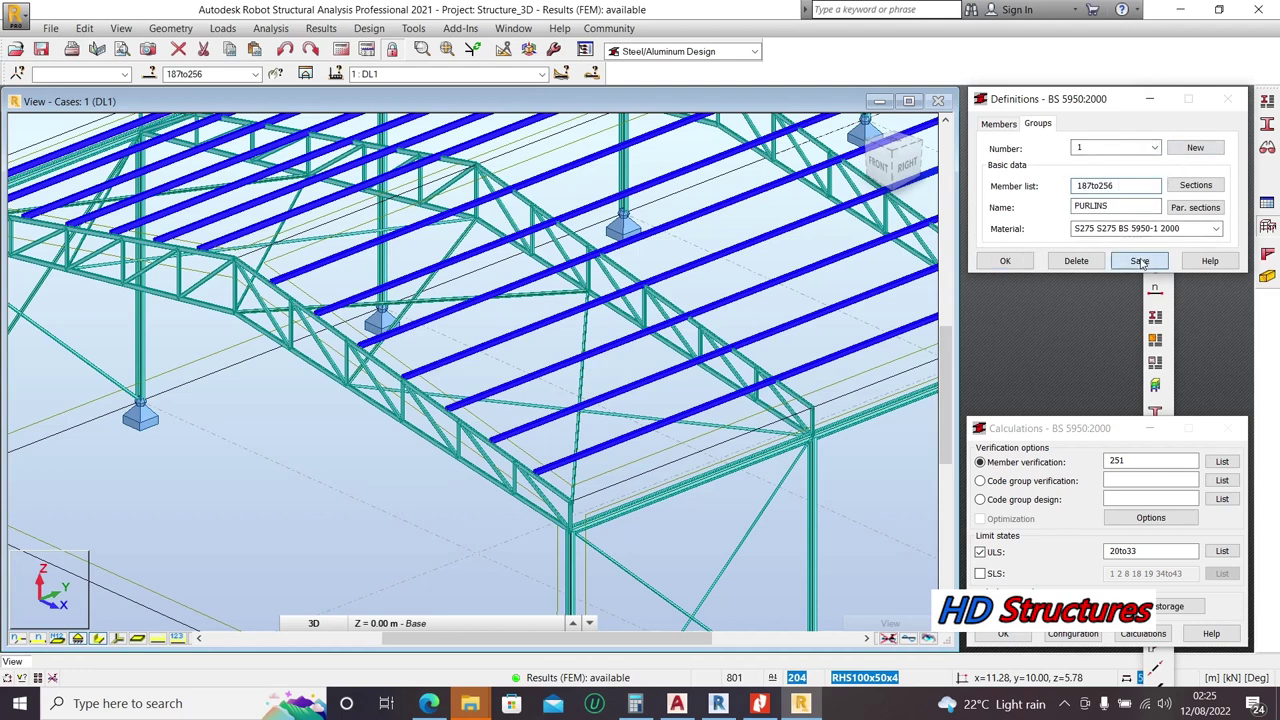
left_click(1185, 183)
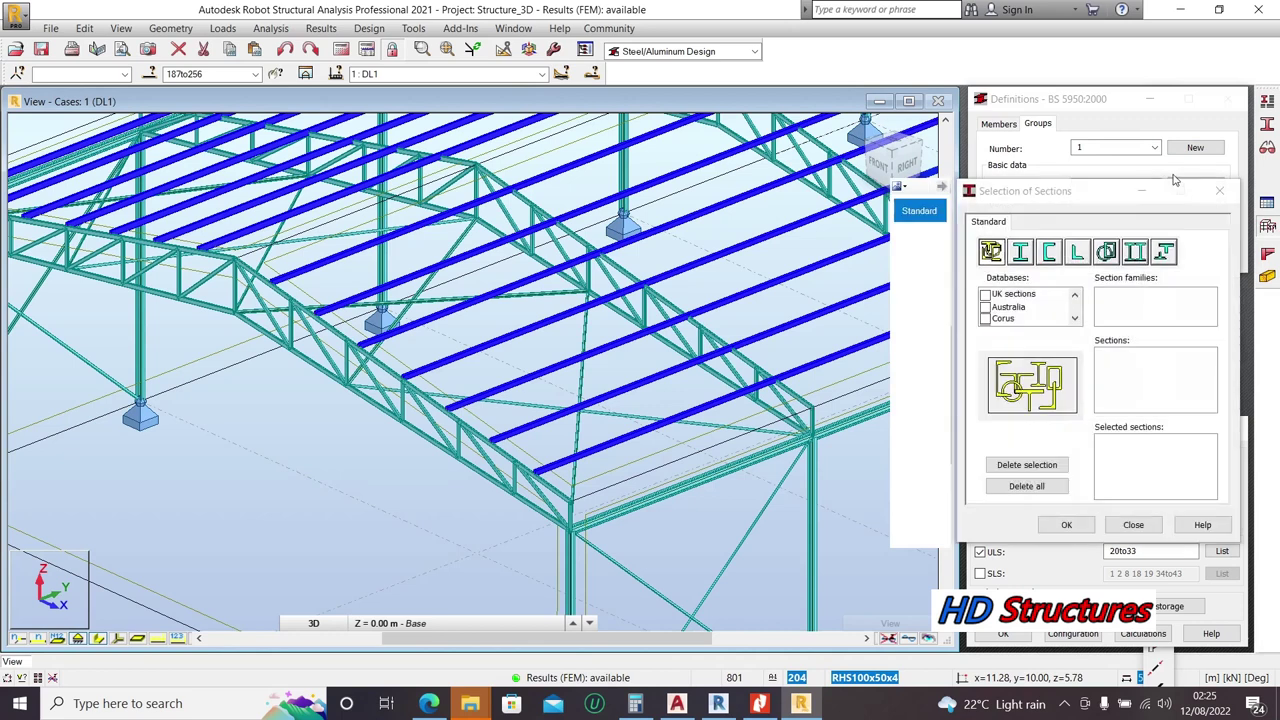
Step: Limit PURLINS to the RHSH family from UK sections and save the group
left_click(1002, 296)
scroll(1117, 307, "down", 2)
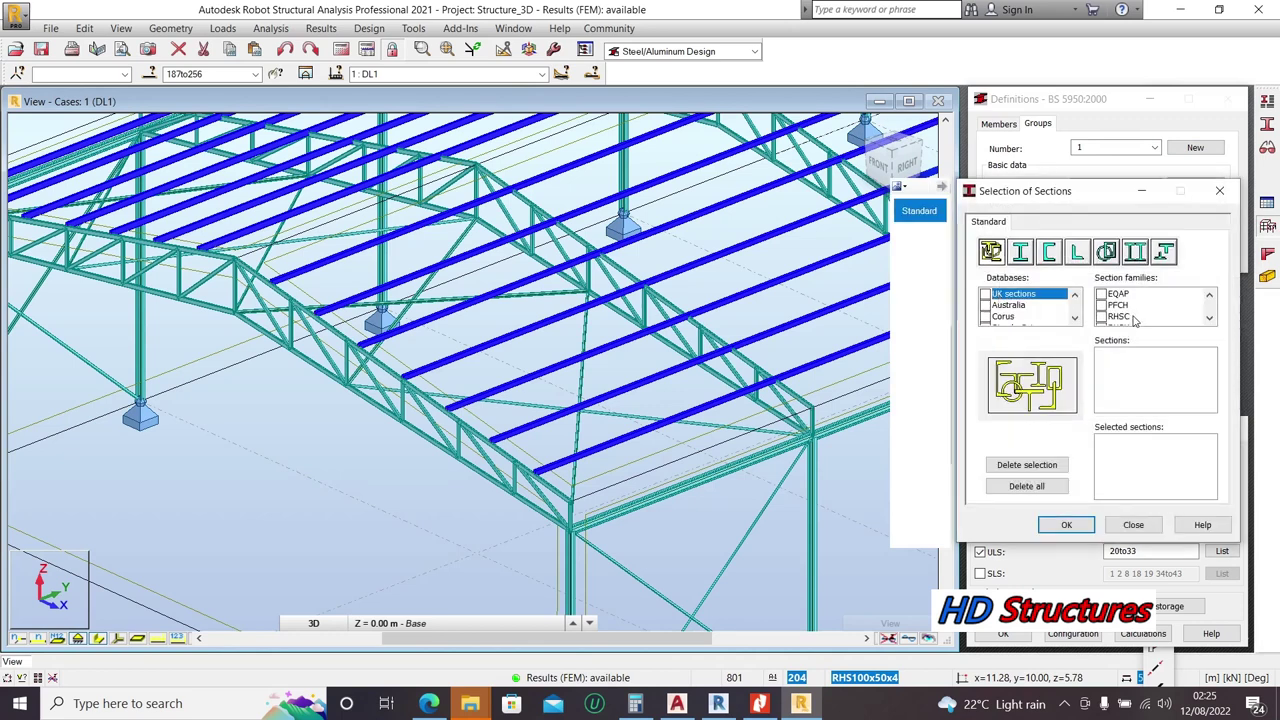
scroll(1125, 316, "down", 2)
scroll(1125, 320, "down", 4)
scroll(1133, 317, "down", 2)
scroll(1133, 313, "up", 8)
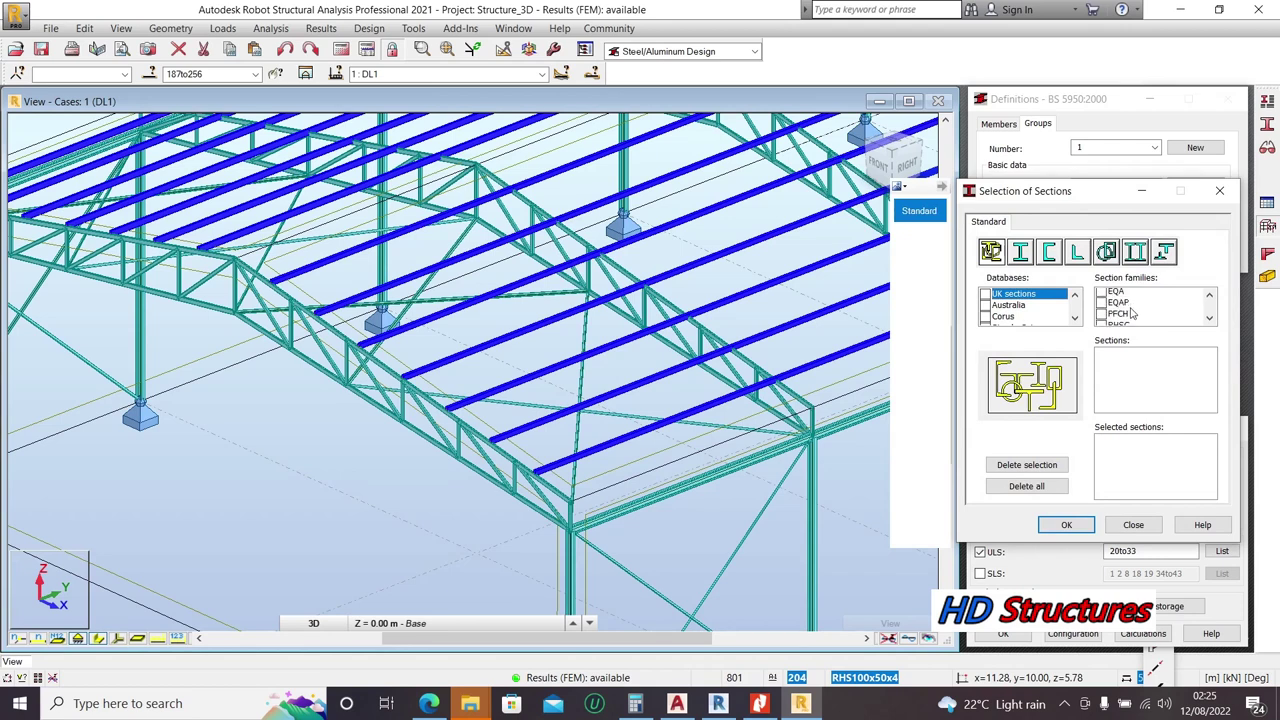
left_click(1102, 305)
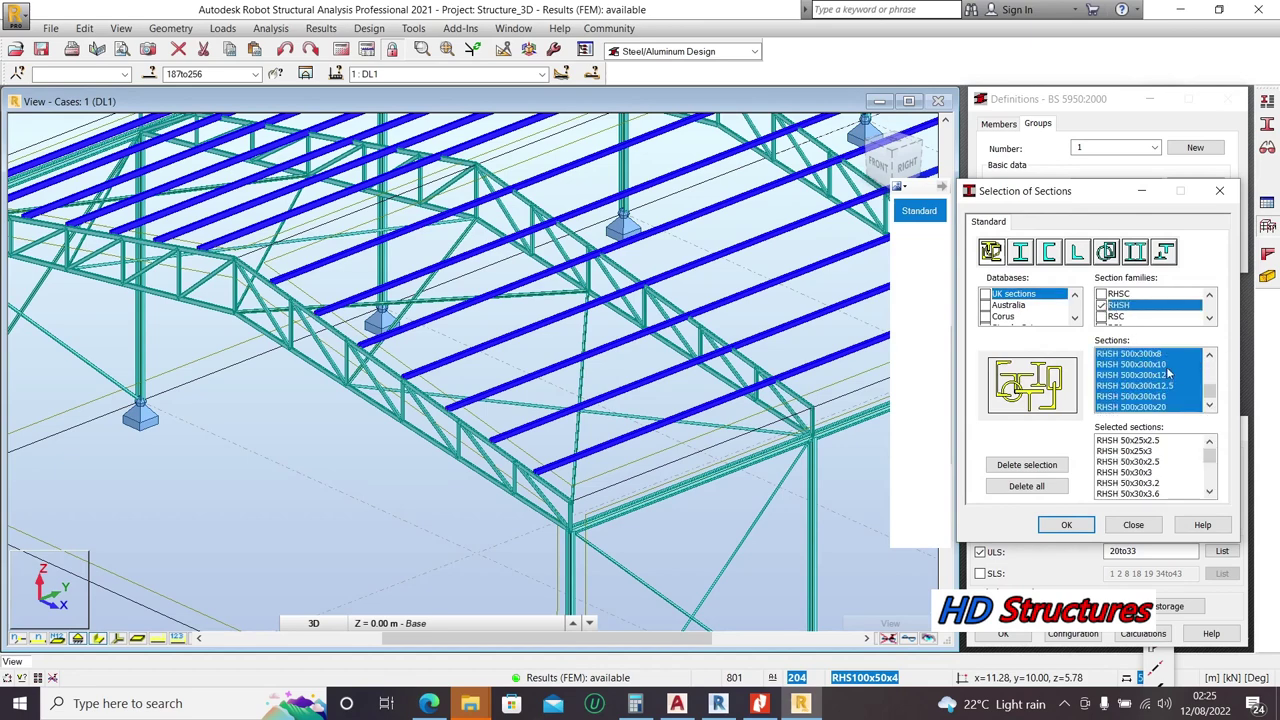
left_click(1063, 526)
left_click(1138, 261)
Step: Orbit and zoom the model toward a truss chord
middle_click_drag(560, 420, 504, 448, "shift")
scroll(506, 440, "up", 2)
scroll(414, 357, "down", 1)
scroll(414, 363, "down", 1)
scroll(397, 294, "up", 3)
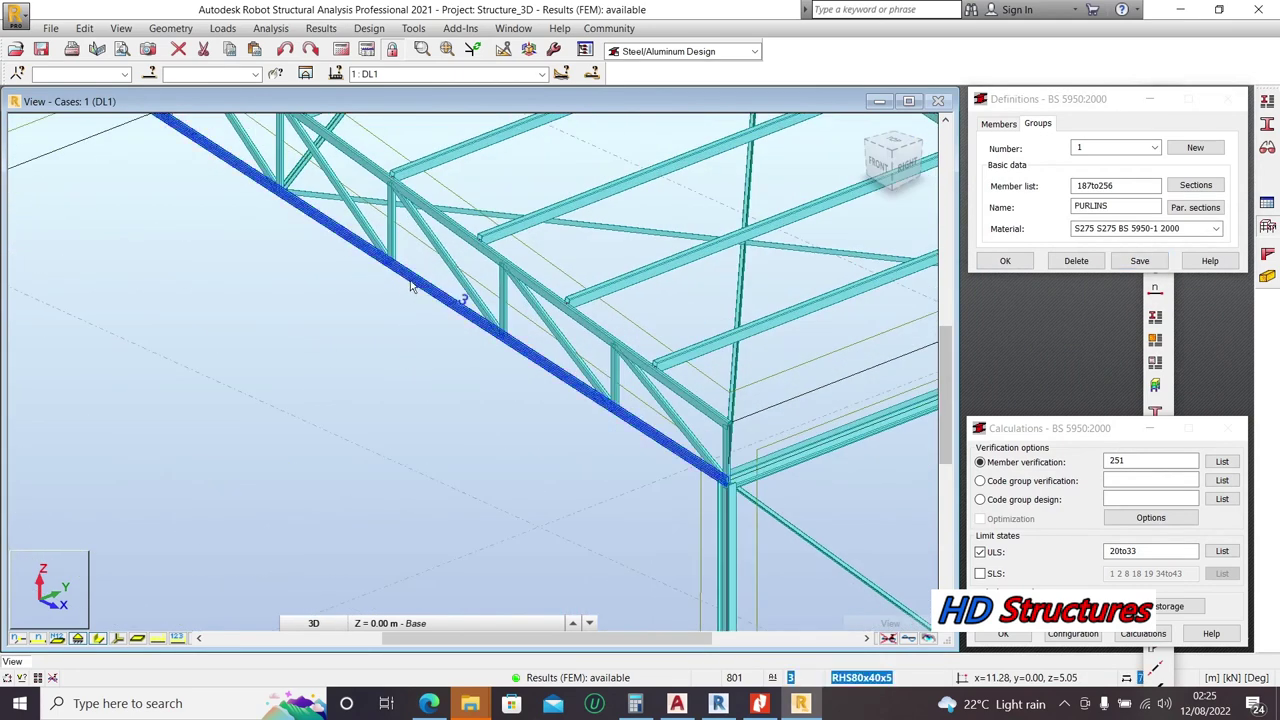
Step: Select all truss chords sharing one chord's cross-section and copy their bar list
left_click(410, 287)
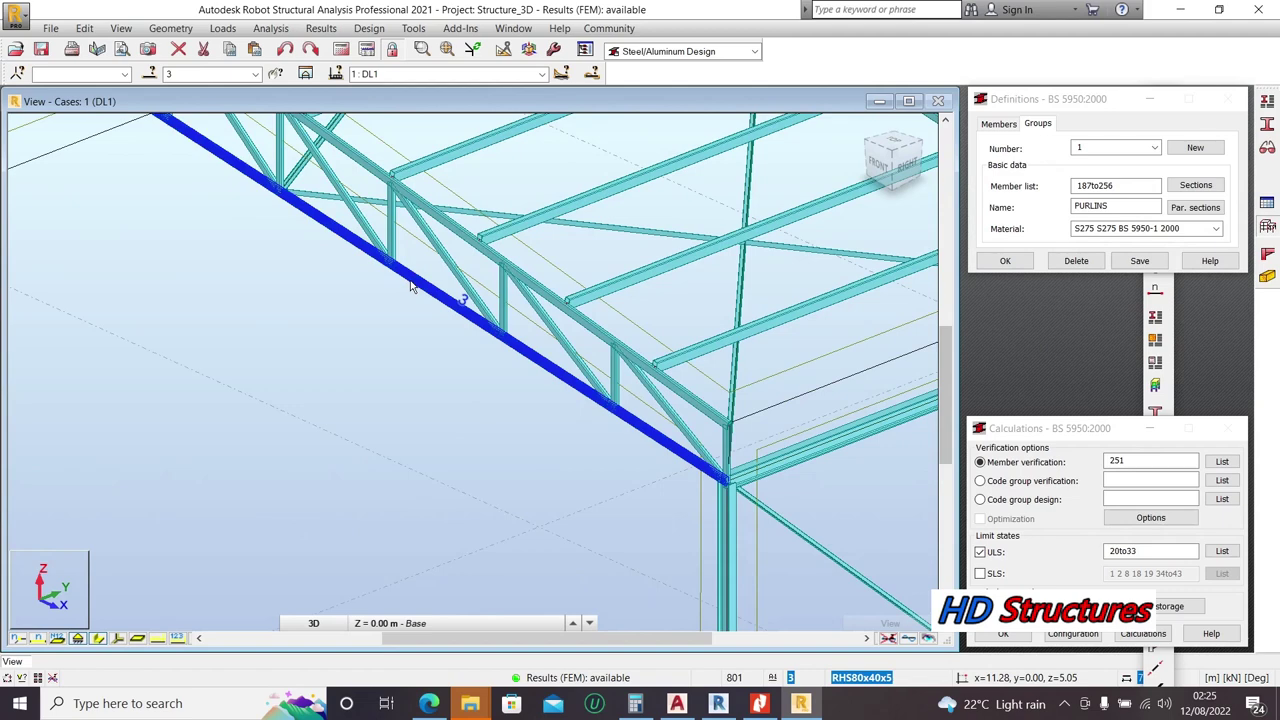
scroll(410, 287, "down", 1)
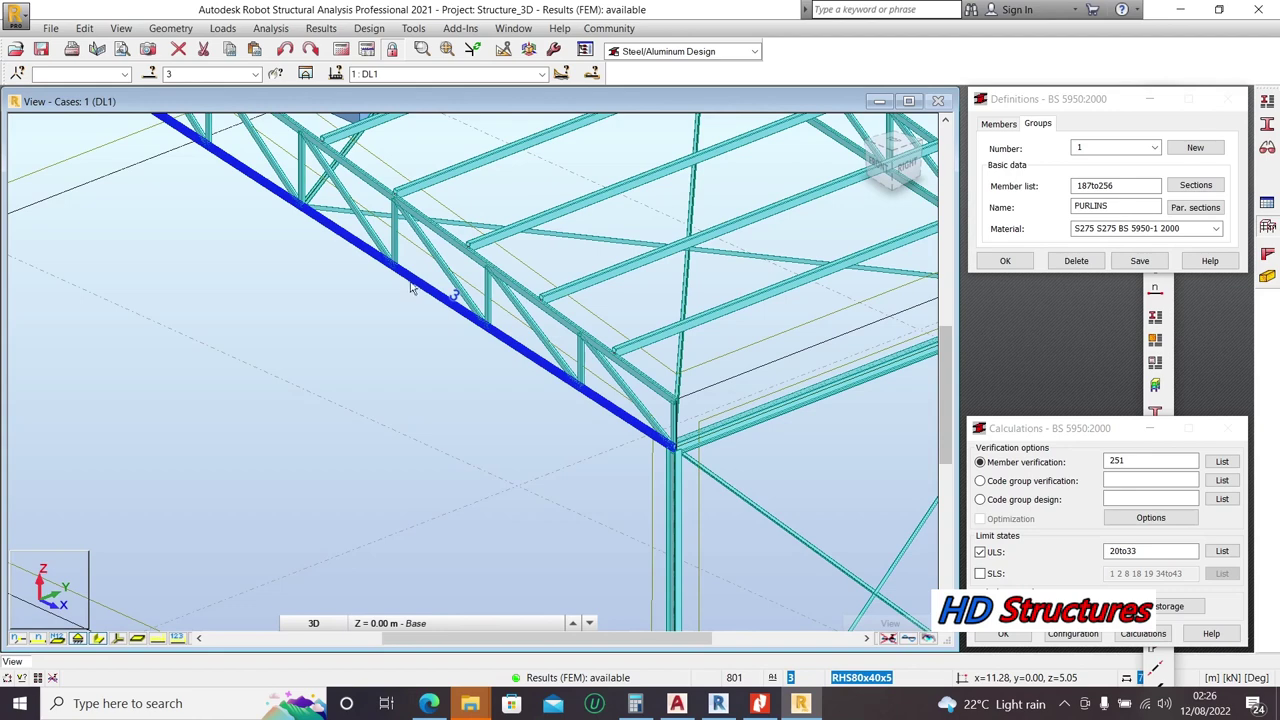
right_click(323, 282)
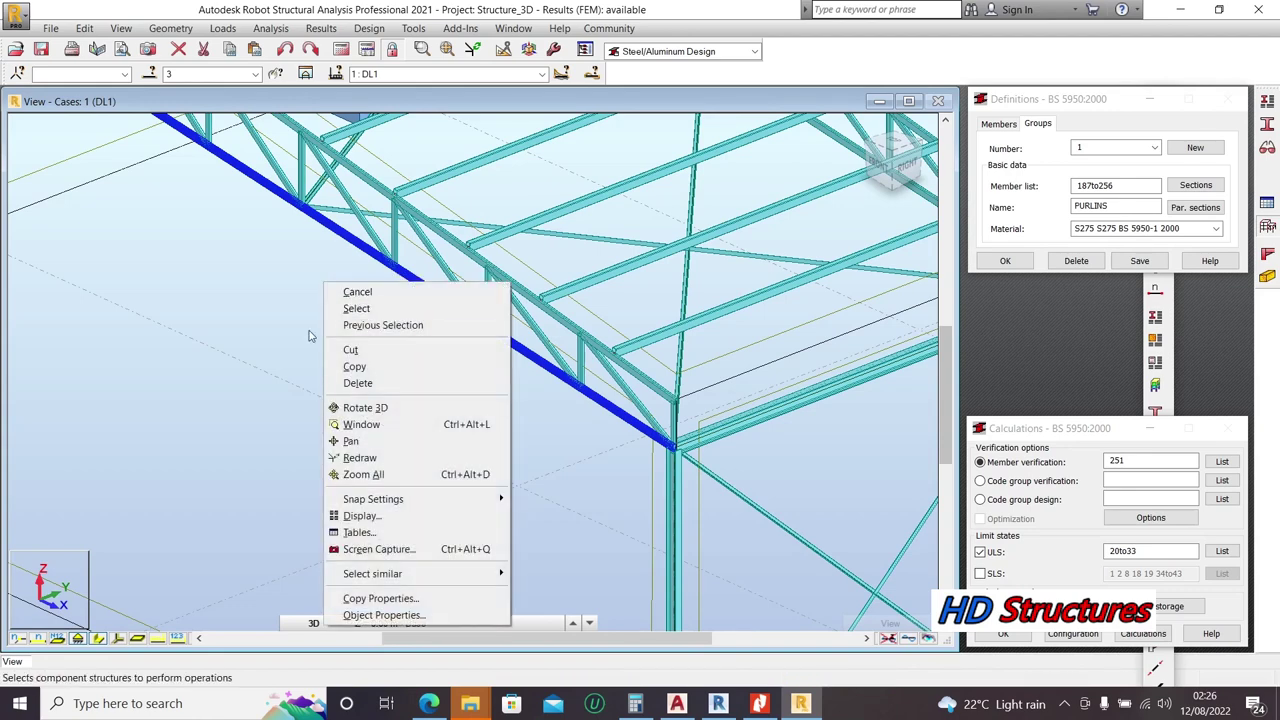
mouse_move(496, 578)
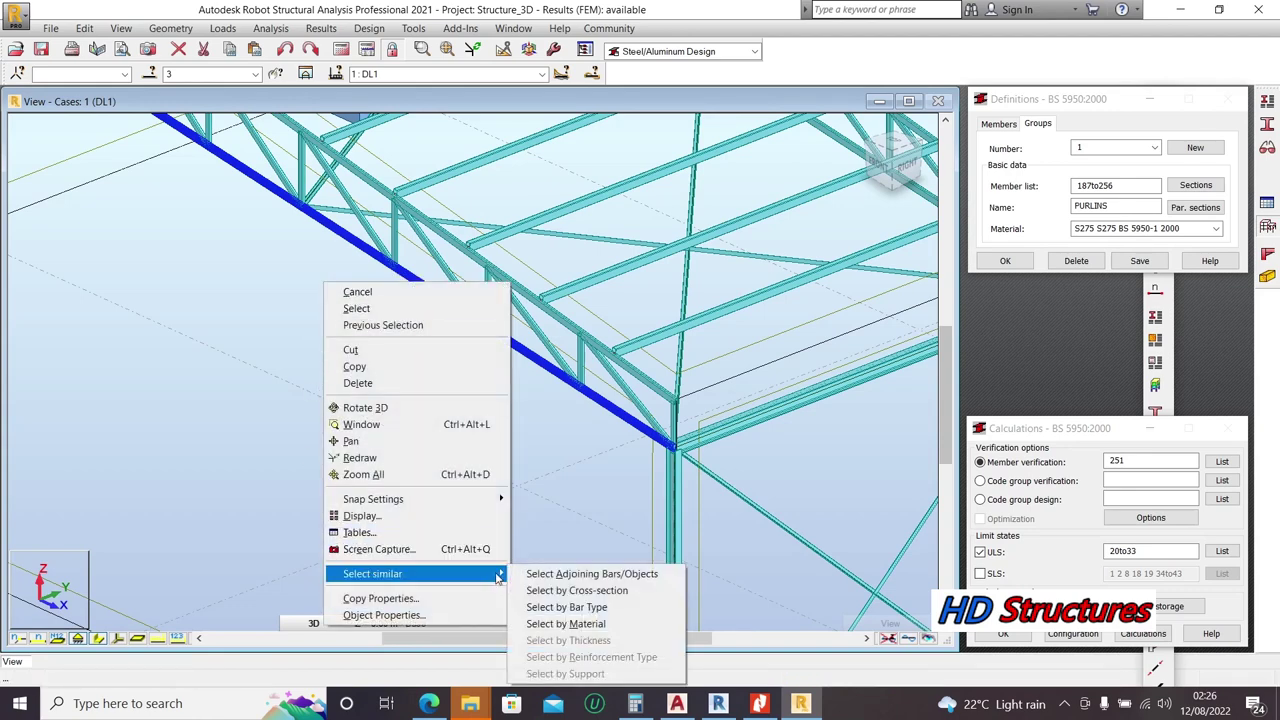
left_click(560, 590)
scroll(394, 399, "down", 3)
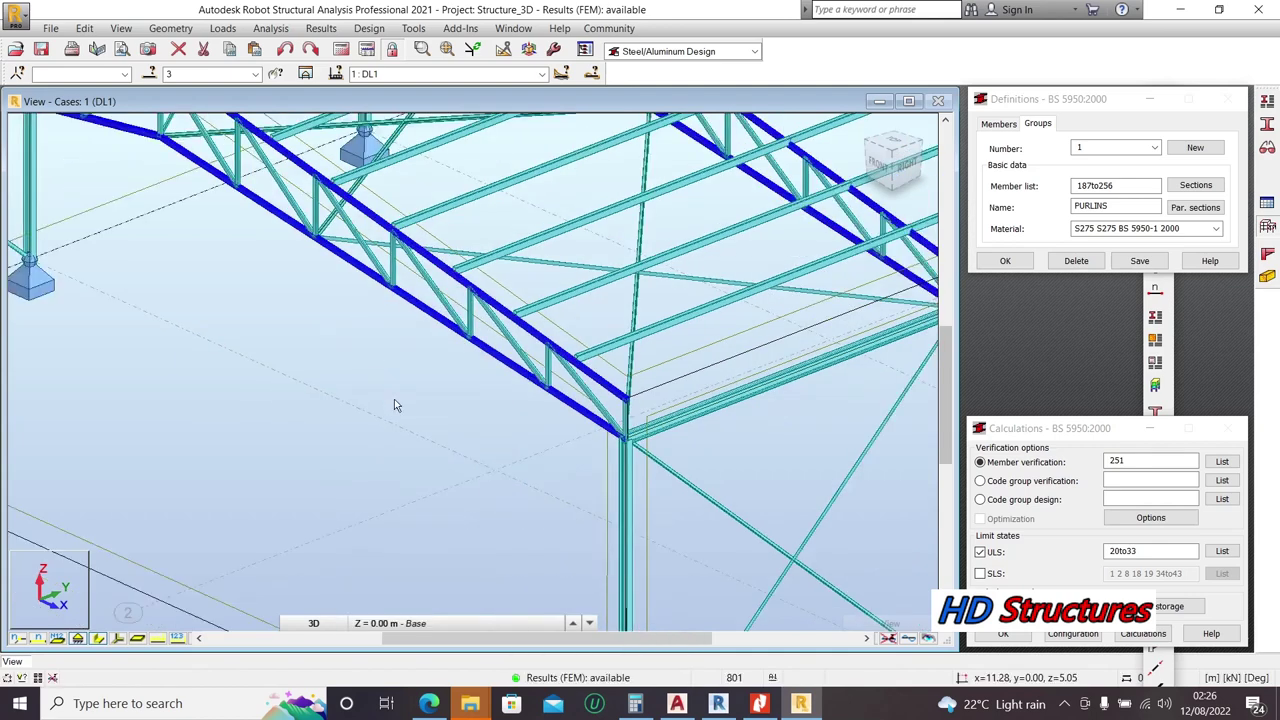
left_click(196, 74)
right_click(196, 74)
left_click(220, 124)
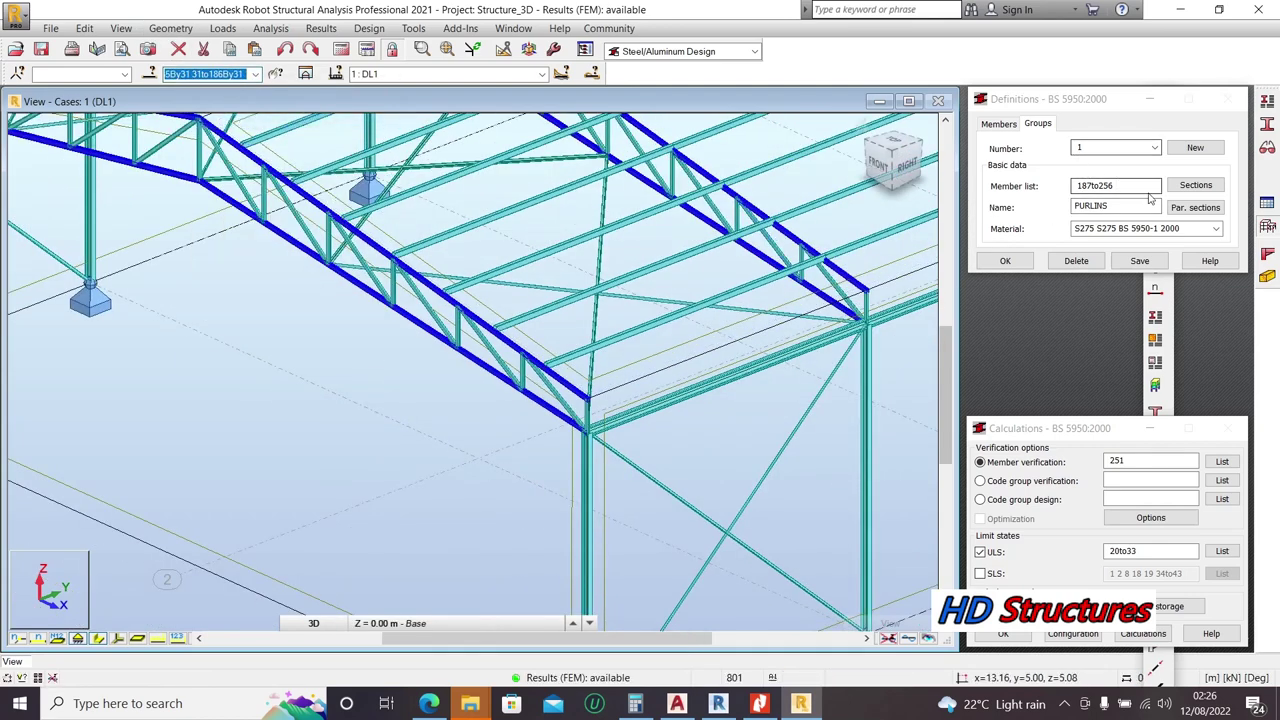
Step: Create group 2 'T&b CHORDS' with bars 3to158By31 4to159By31 and save it
left_click(1180, 151)
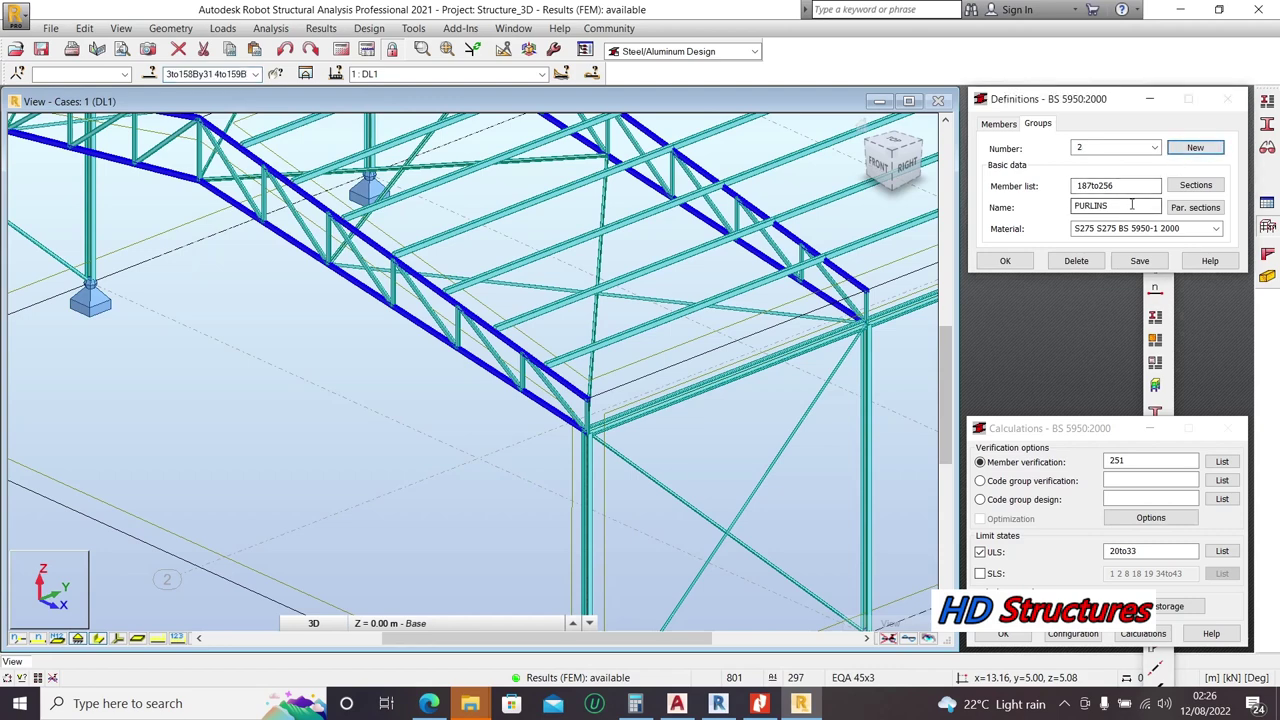
left_click_drag(1140, 206, 1064, 209)
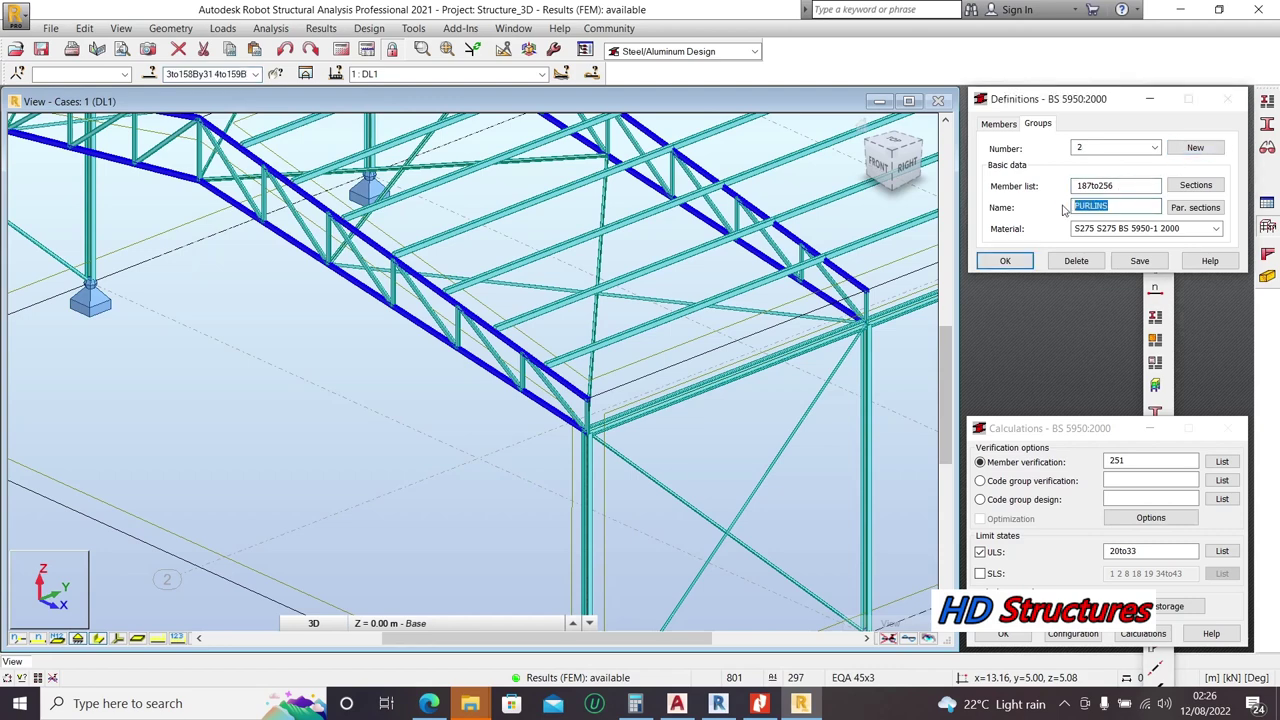
type("T&b CHORDS")
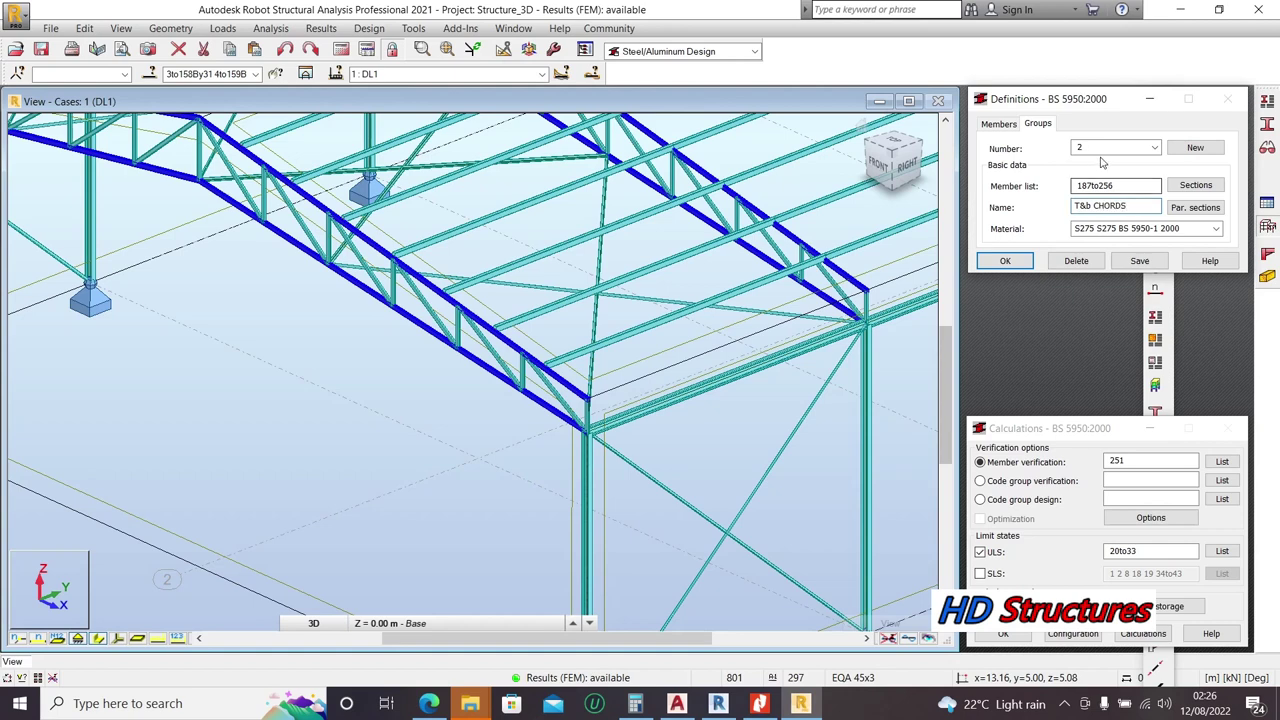
left_click_drag(1134, 182, 986, 187)
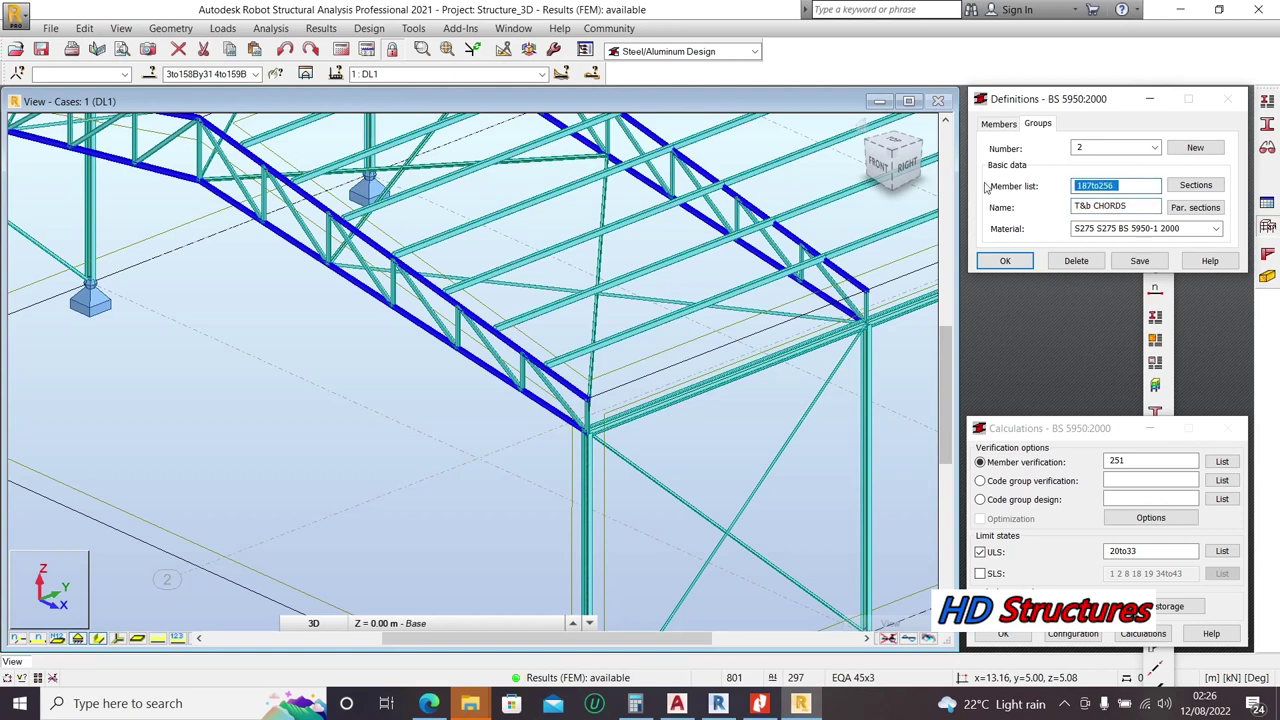
key("ctrl+v")
left_click(1148, 263)
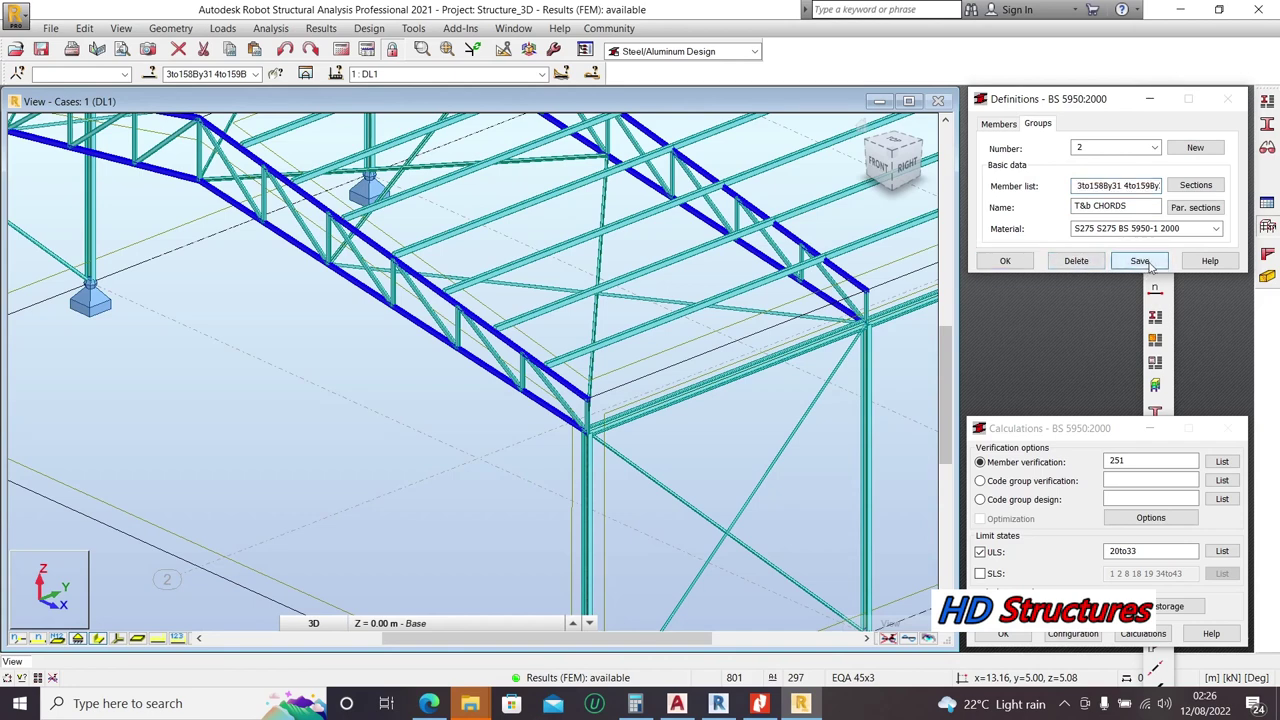
left_click(1195, 185)
left_click(1066, 524)
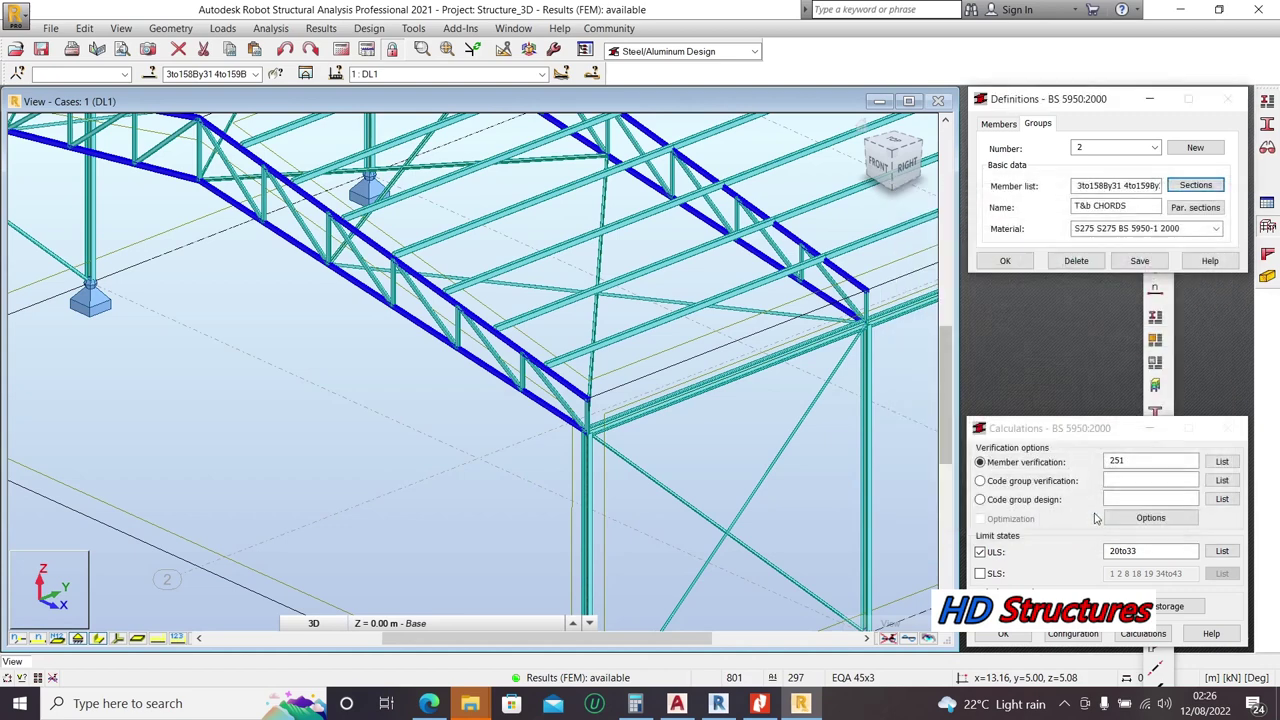
left_click(1139, 261)
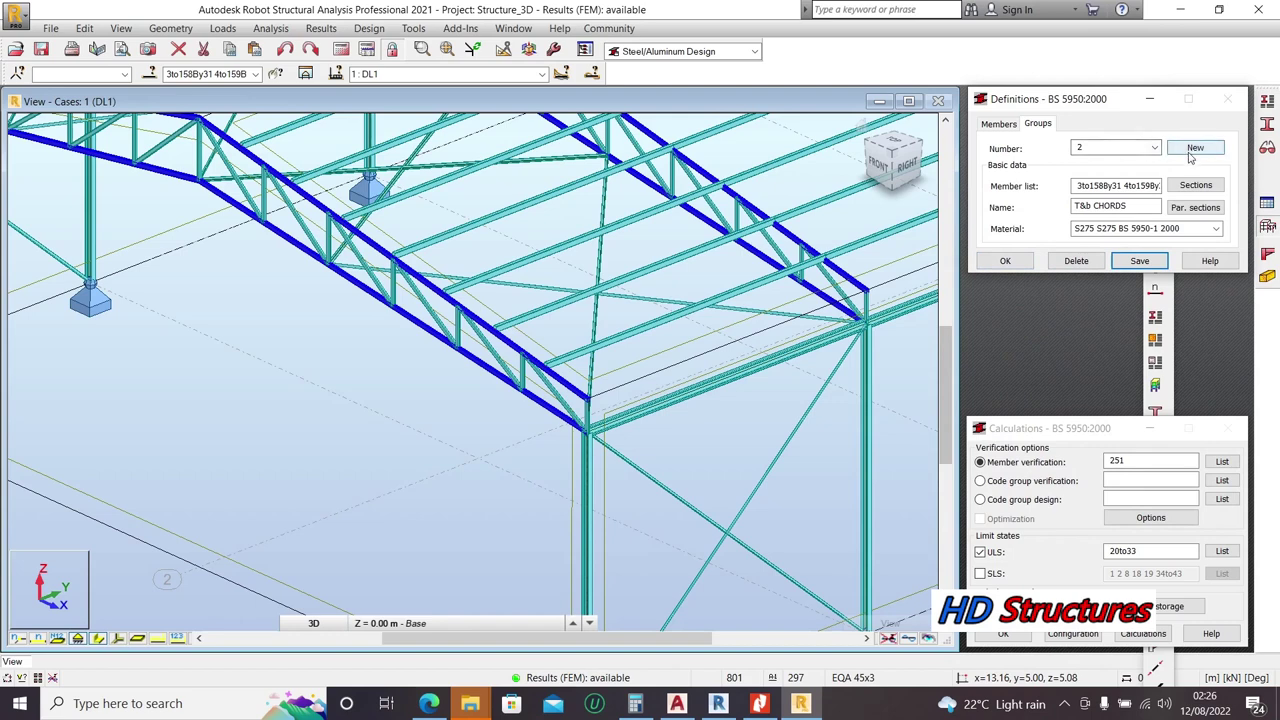
left_click(340, 336)
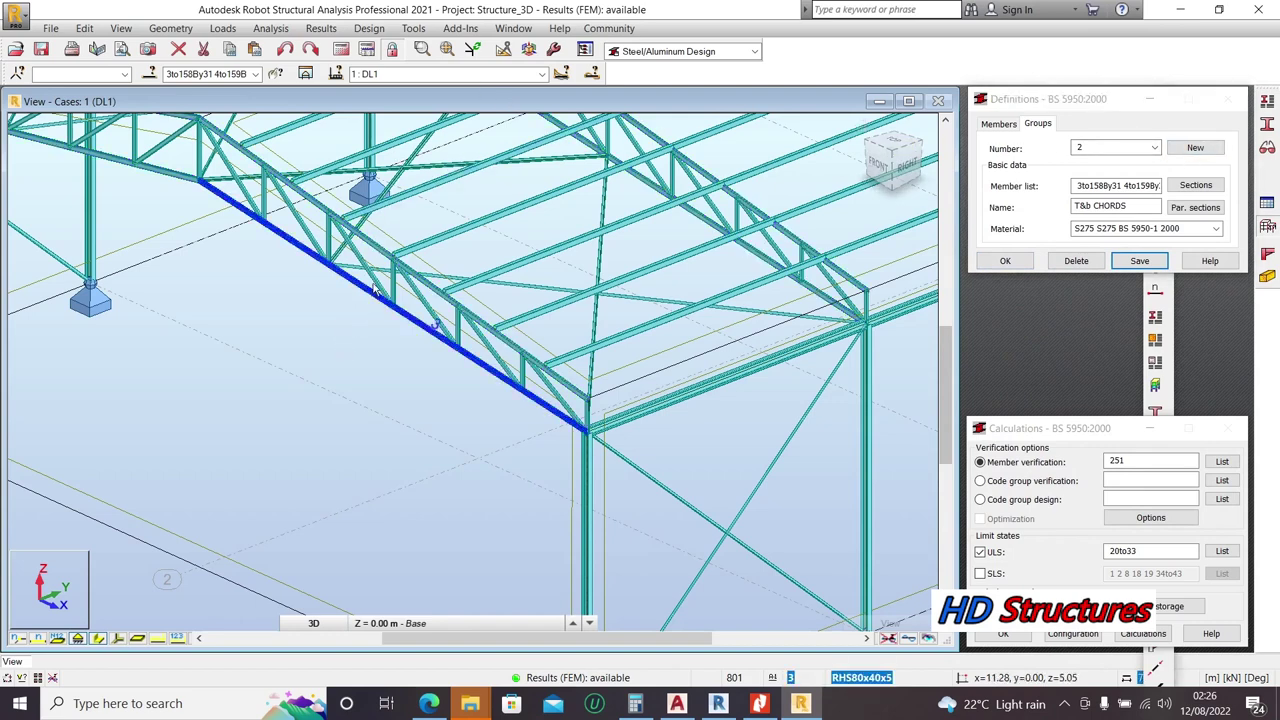
Step: Select all web diagonals sharing one diagonal's cross-section and copy their bar list
right_click(378, 283)
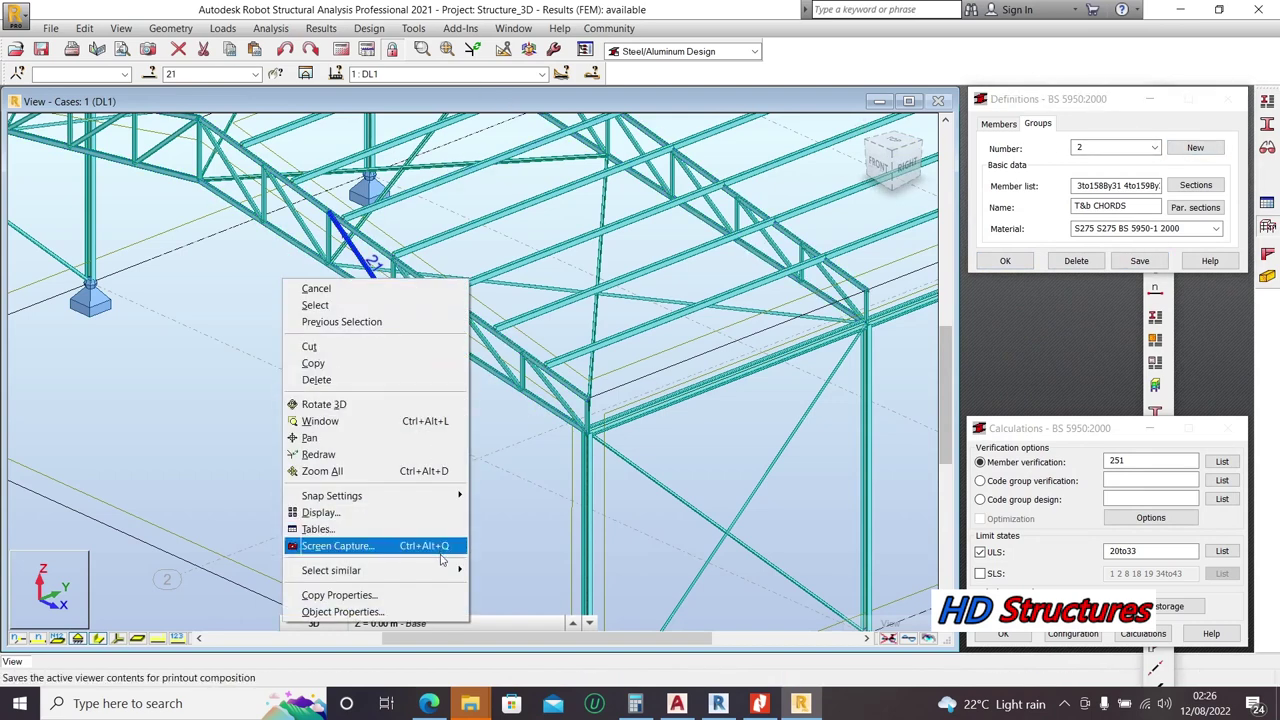
mouse_move(440, 572)
left_click(503, 587)
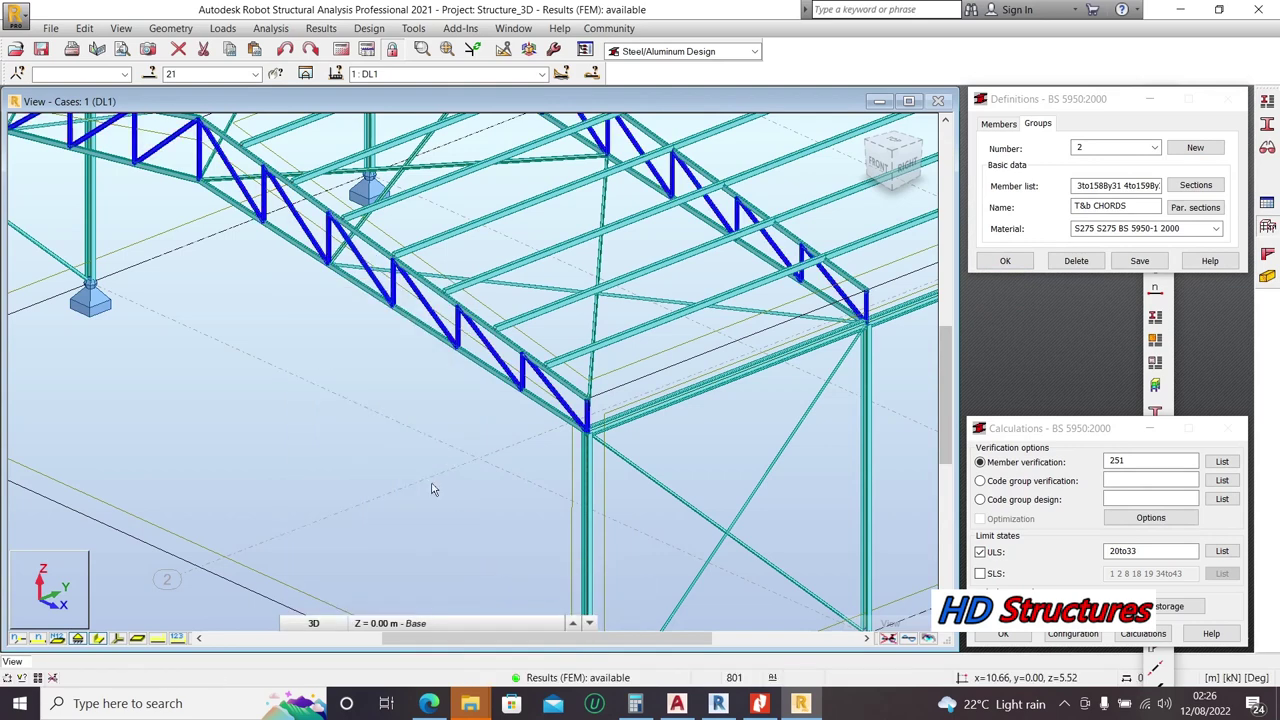
scroll(476, 372, "down", 3)
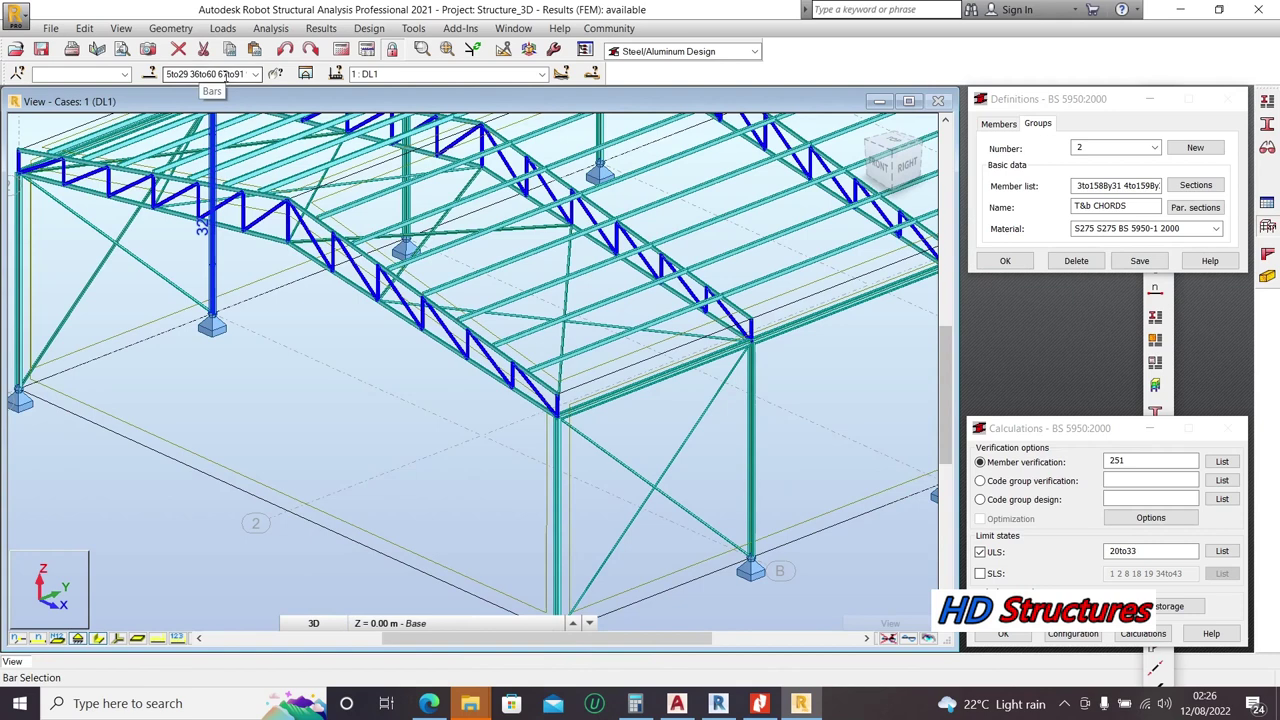
left_click(206, 74)
right_click(222, 74)
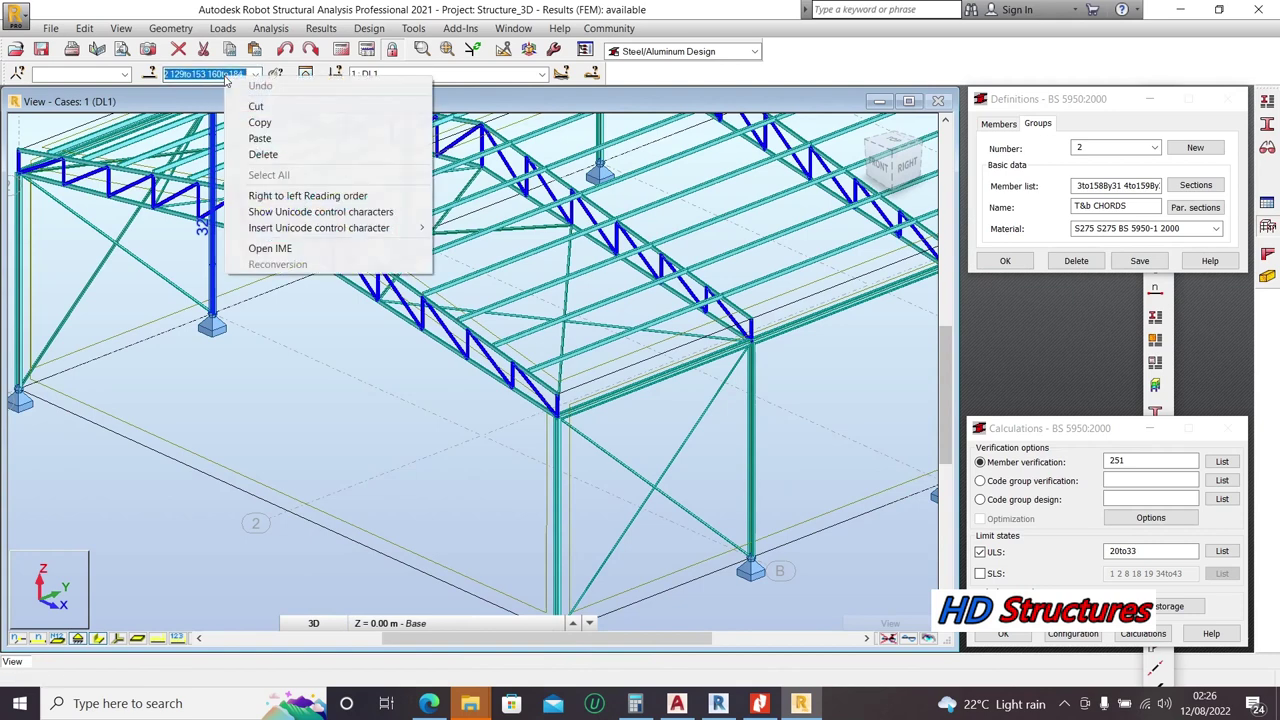
left_click(250, 123)
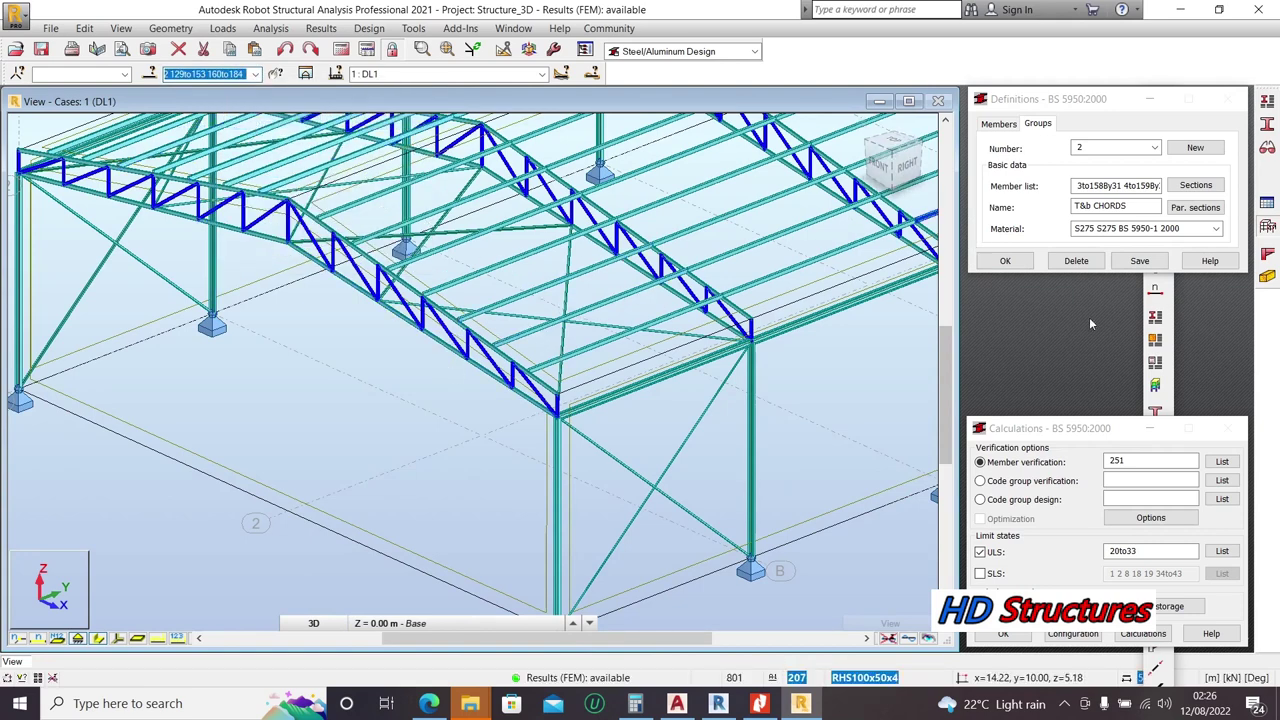
Step: Create group 3 'WEBS' with web bars 5to29 36to60 67to91 and save it
left_click(1178, 152)
left_click_drag(1079, 186, 1173, 185)
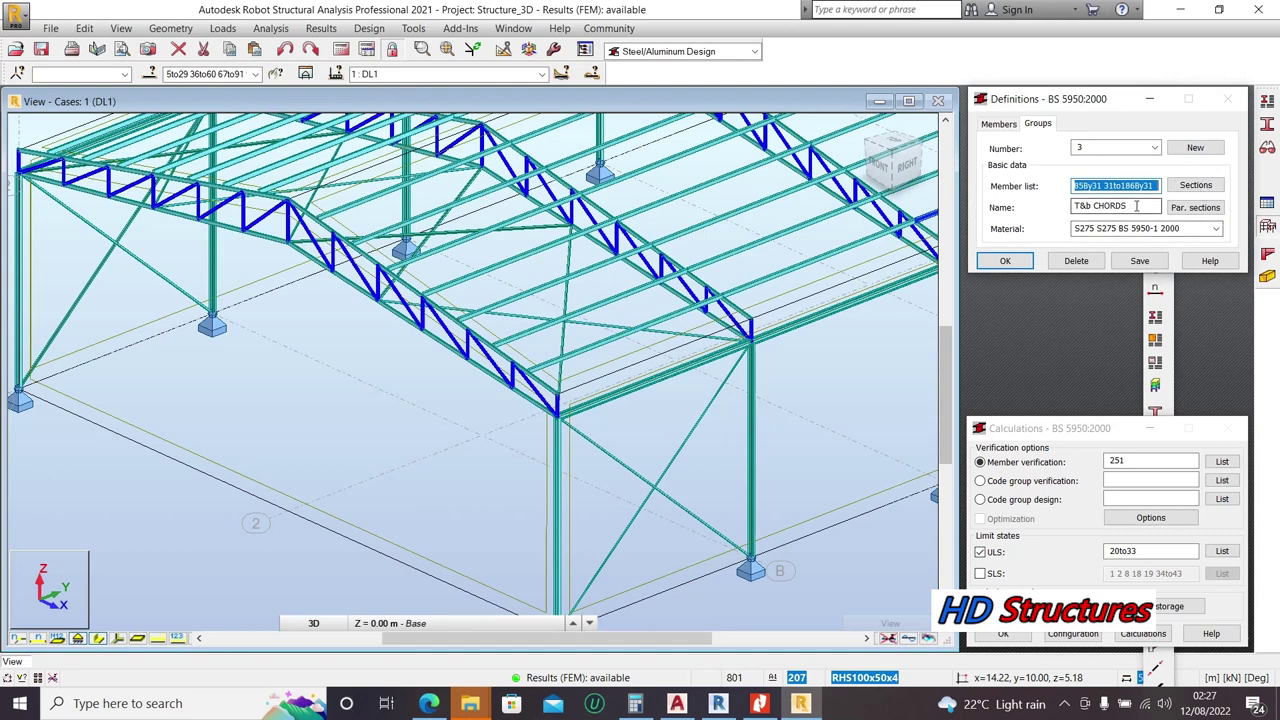
left_click_drag(1136, 206, 1020, 212)
key("ctrl+v")
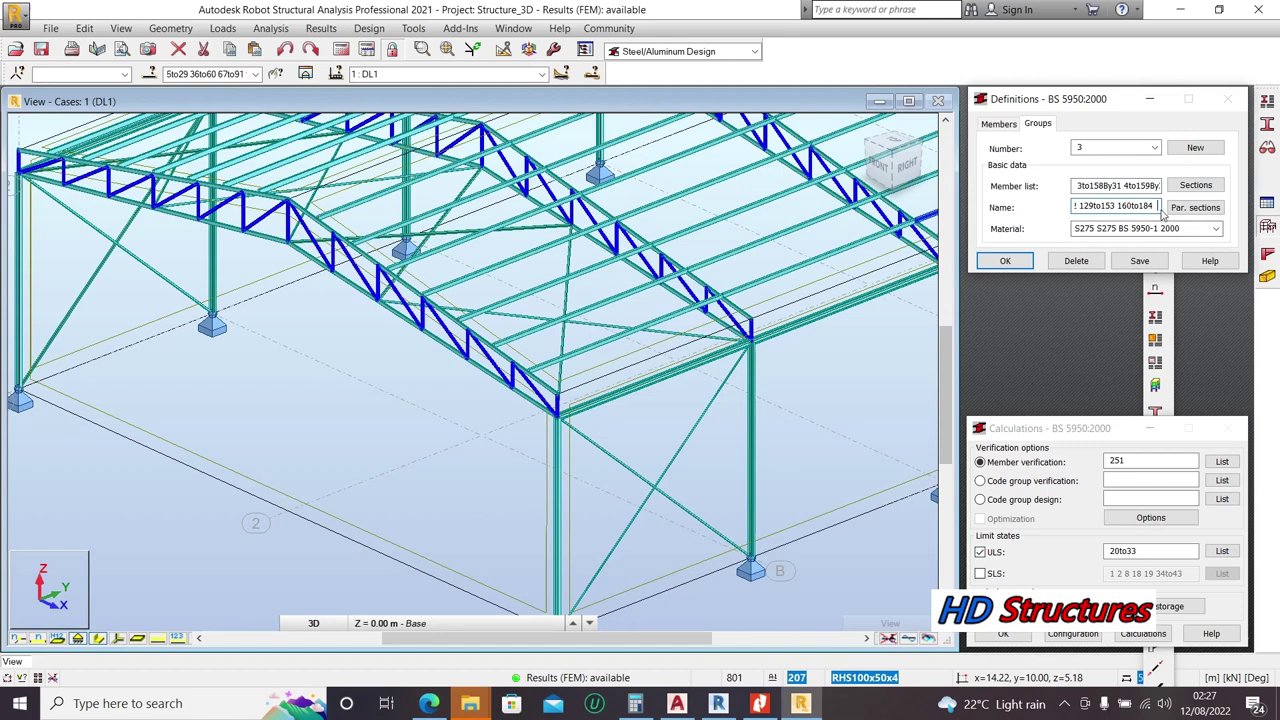
left_click_drag(1158, 206, 1030, 236)
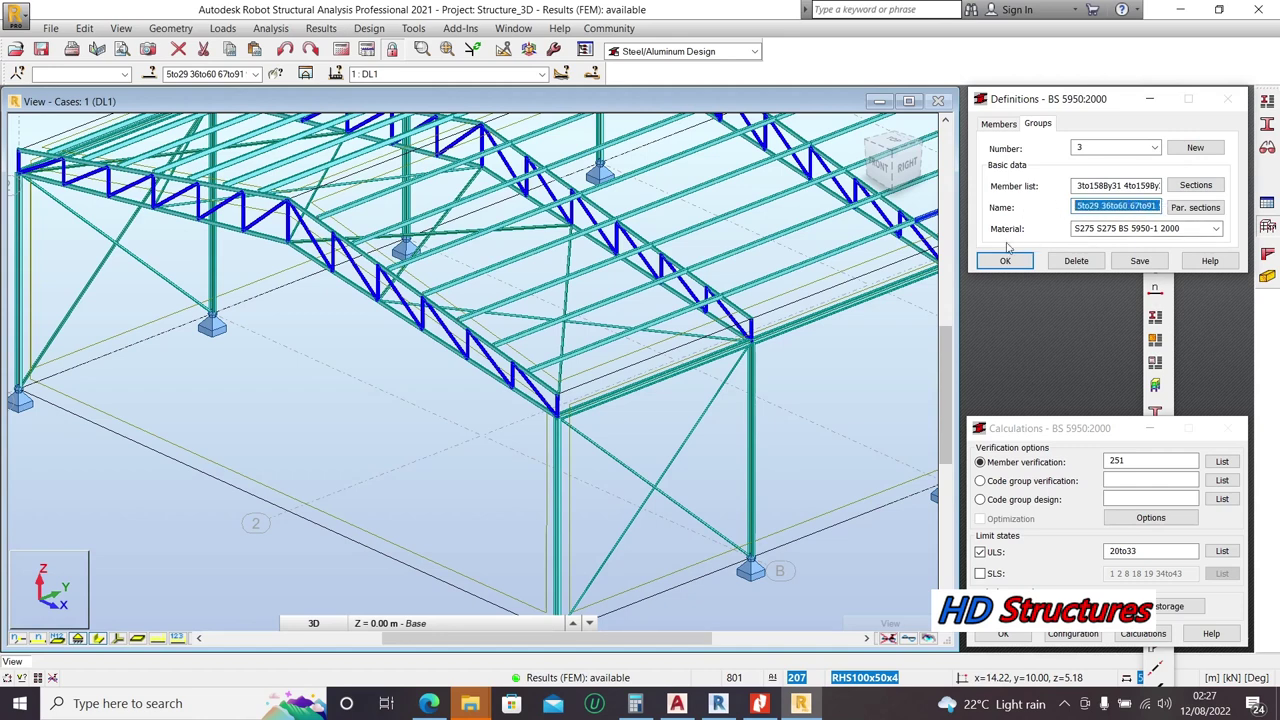
key("Delete")
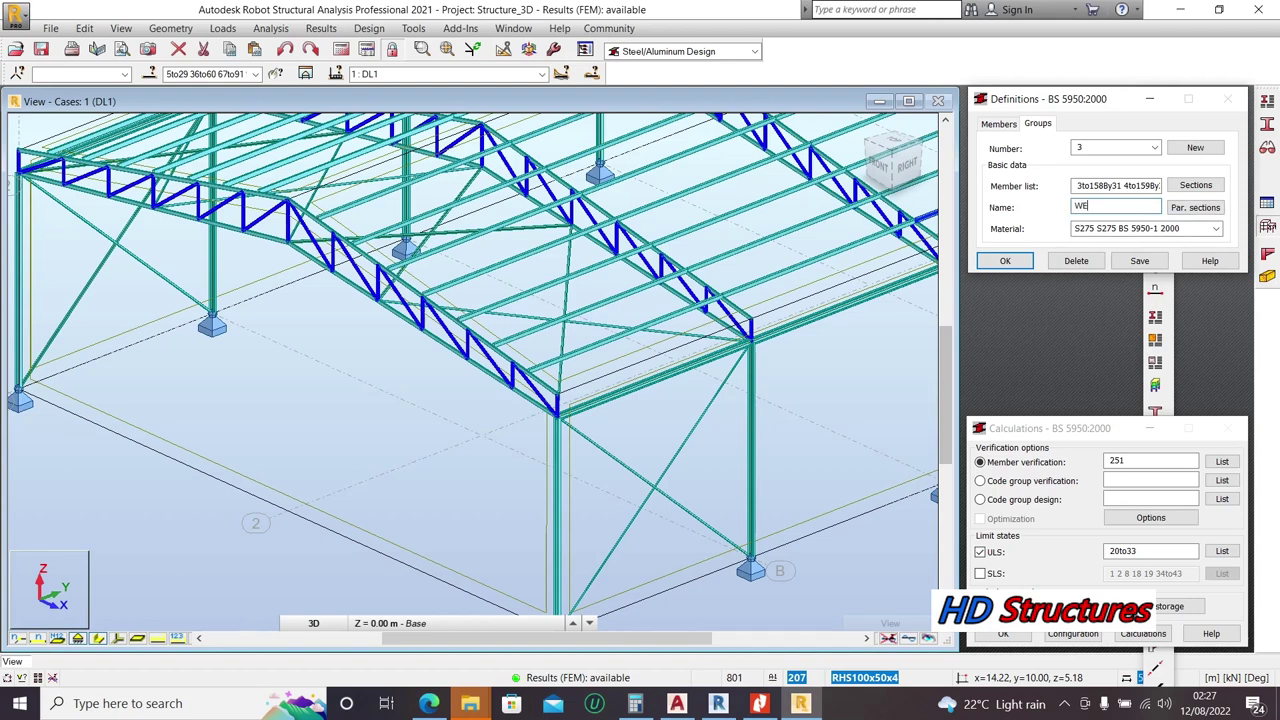
left_click_drag(1076, 186, 1197, 186)
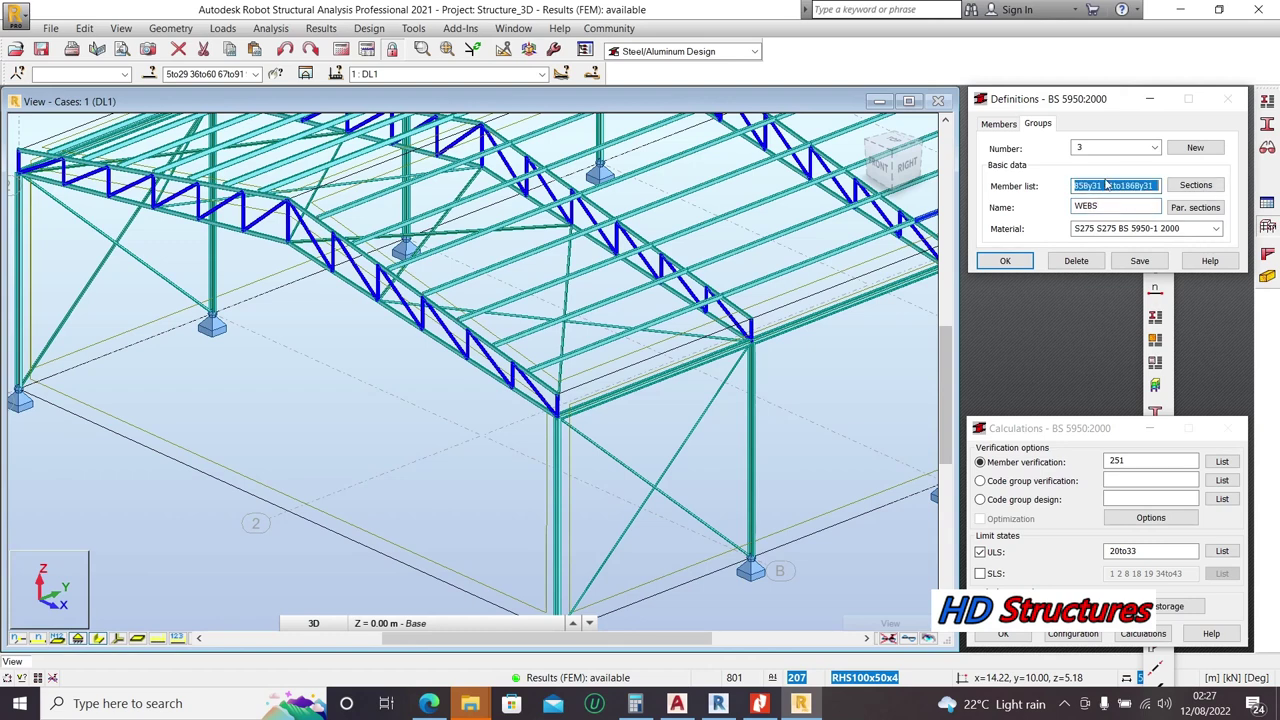
key("Delete")
key("ctrl+v")
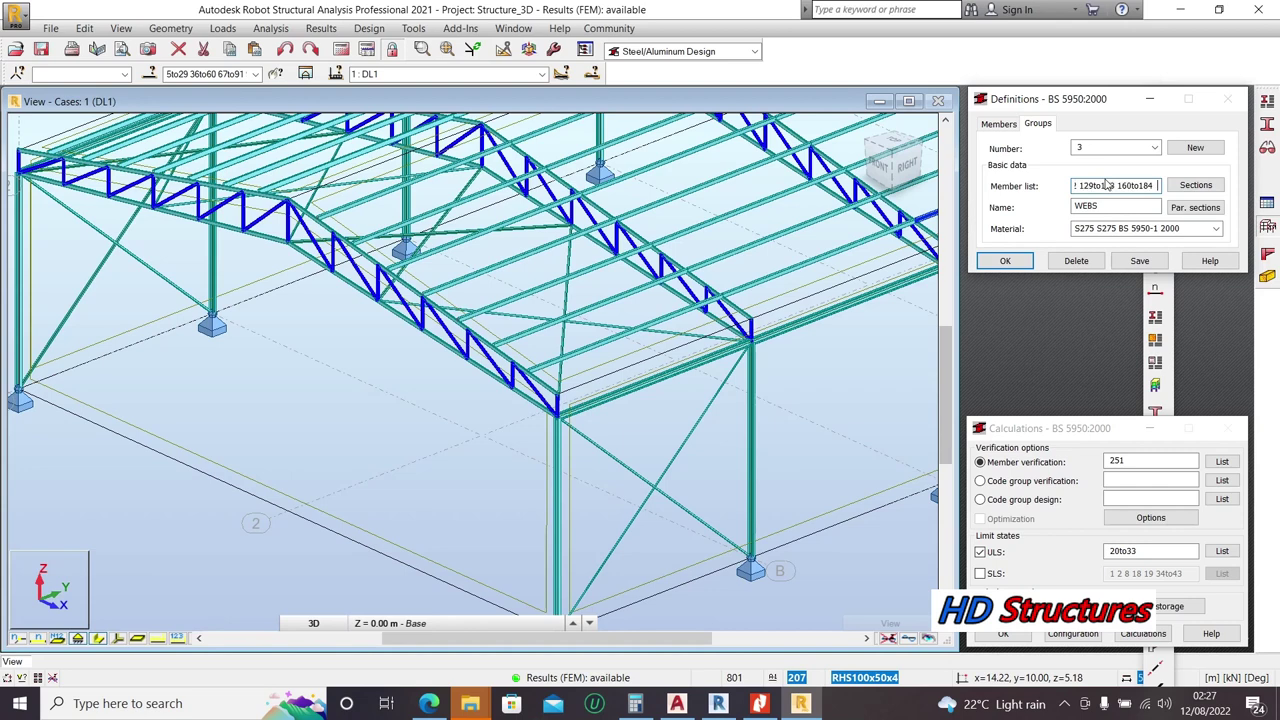
left_click(1160, 265)
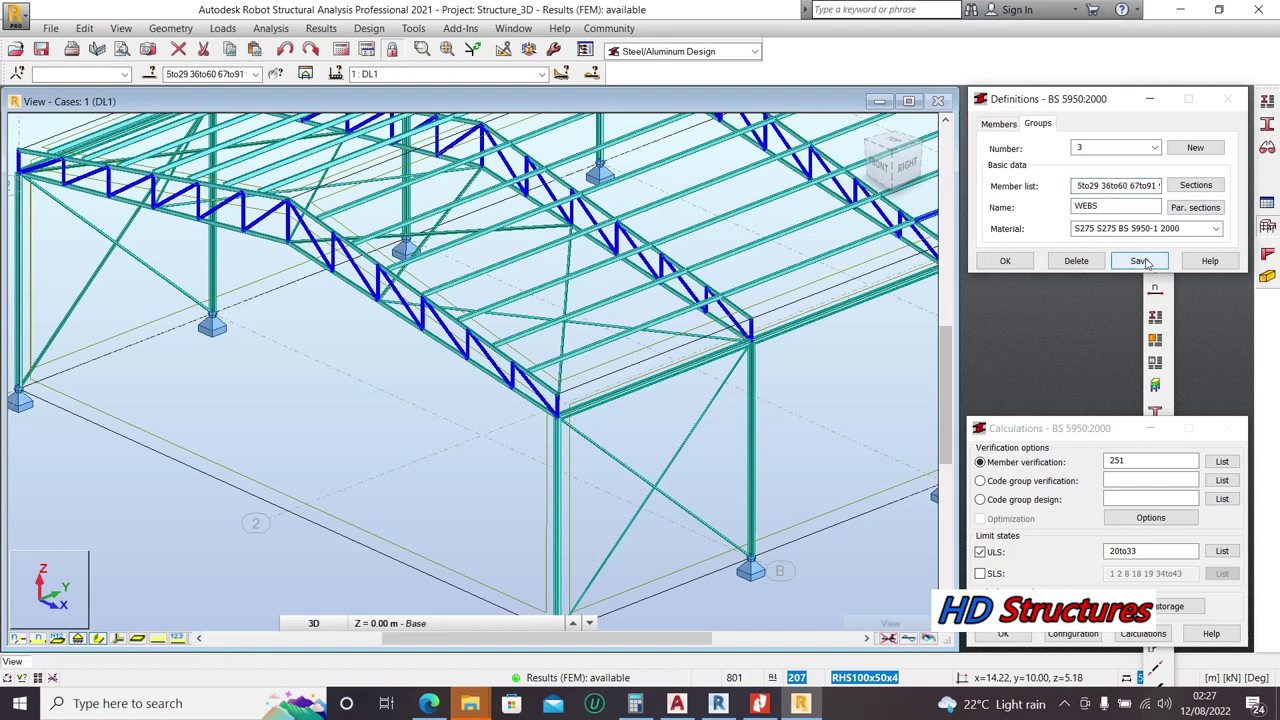
left_click(1147, 262)
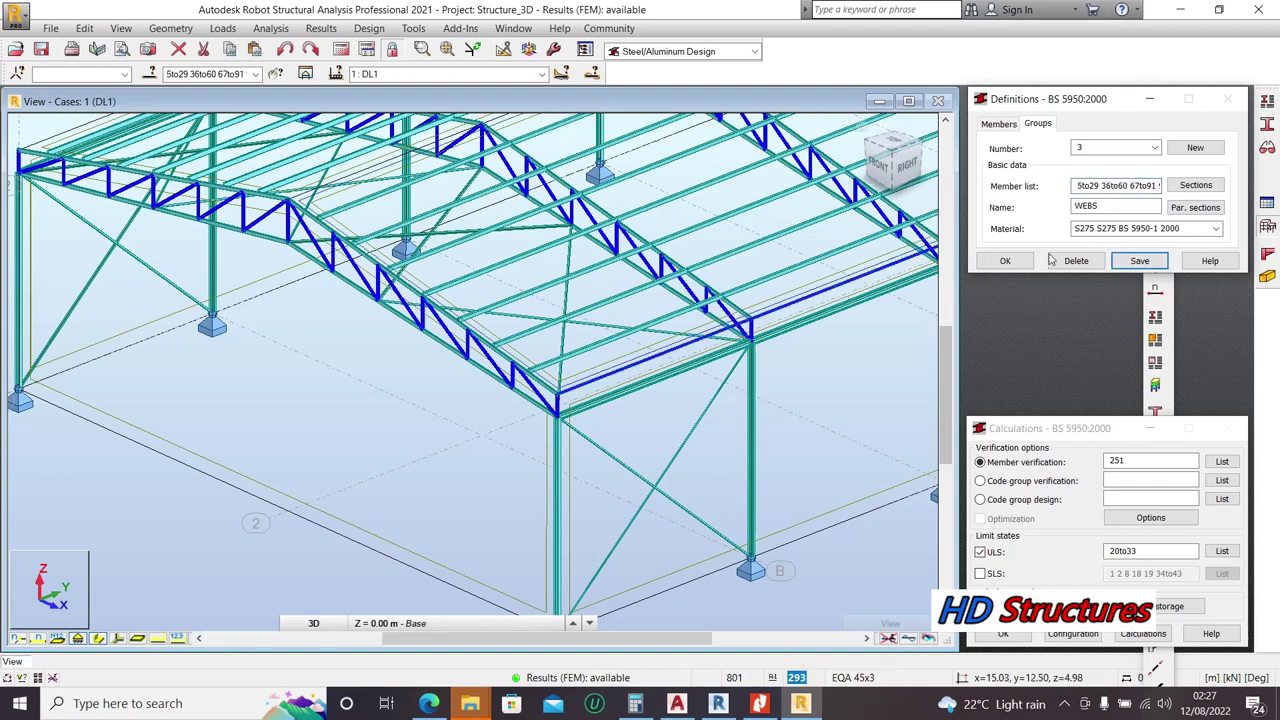
Step: Finish the WEBS group and start new code group 4 named COLUMNS
left_click(1185, 190)
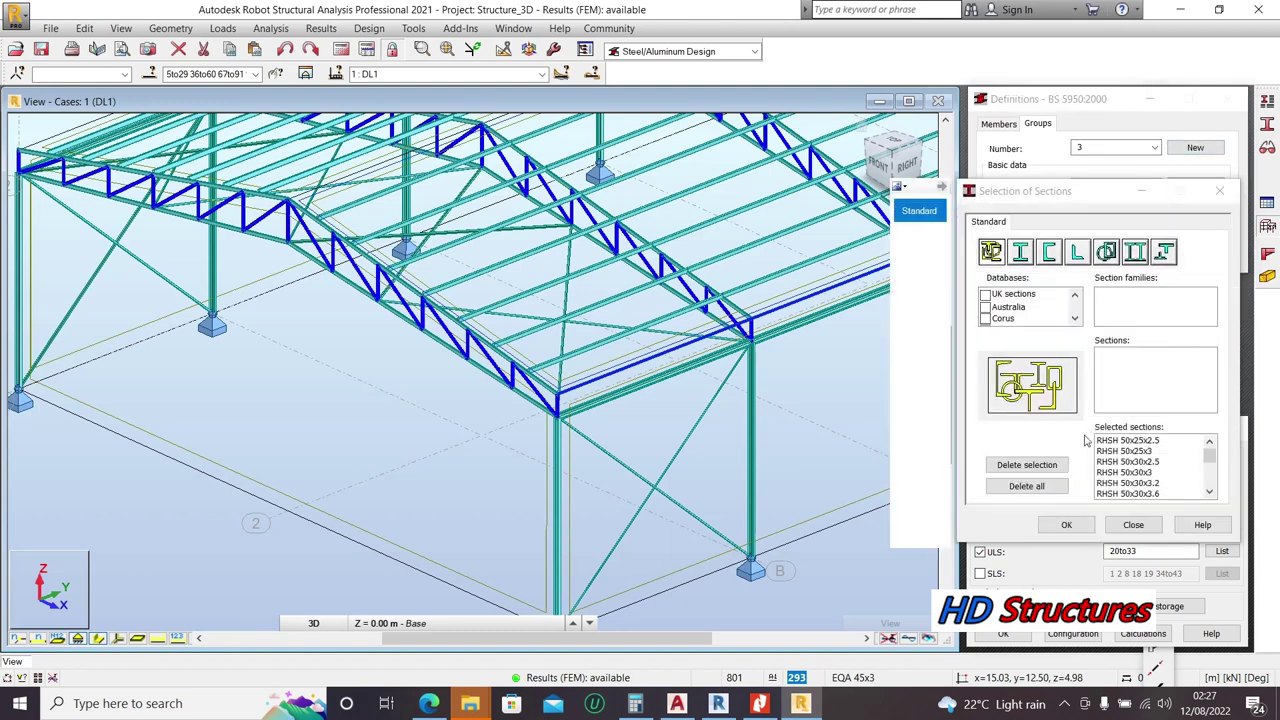
left_click(1090, 522)
left_click(1192, 148)
double_click(1105, 206)
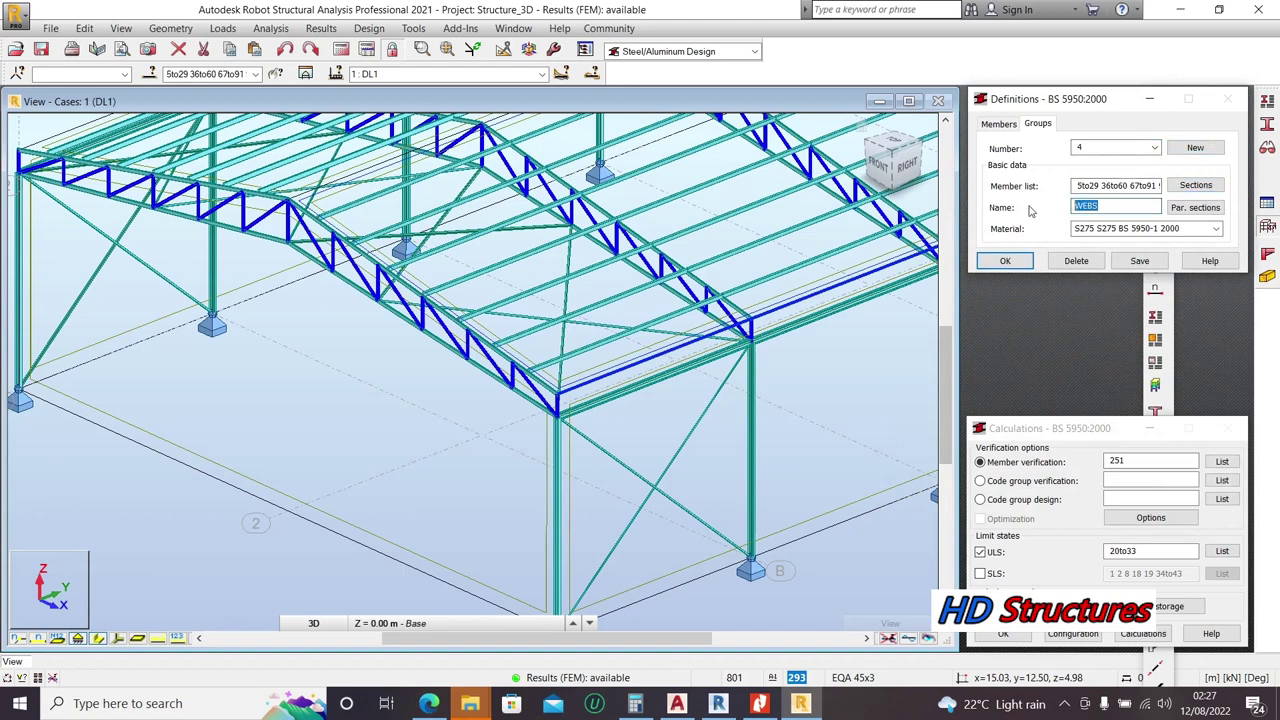
type("COLUMNS")
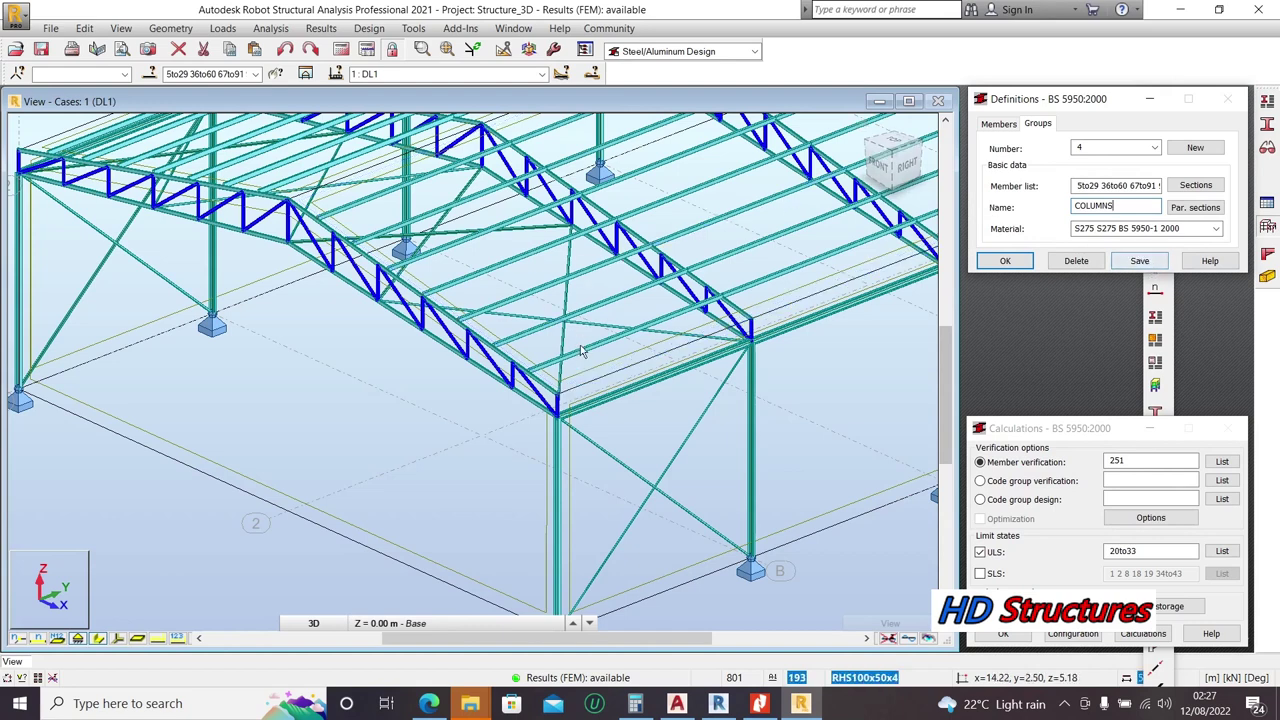
left_click(555, 449)
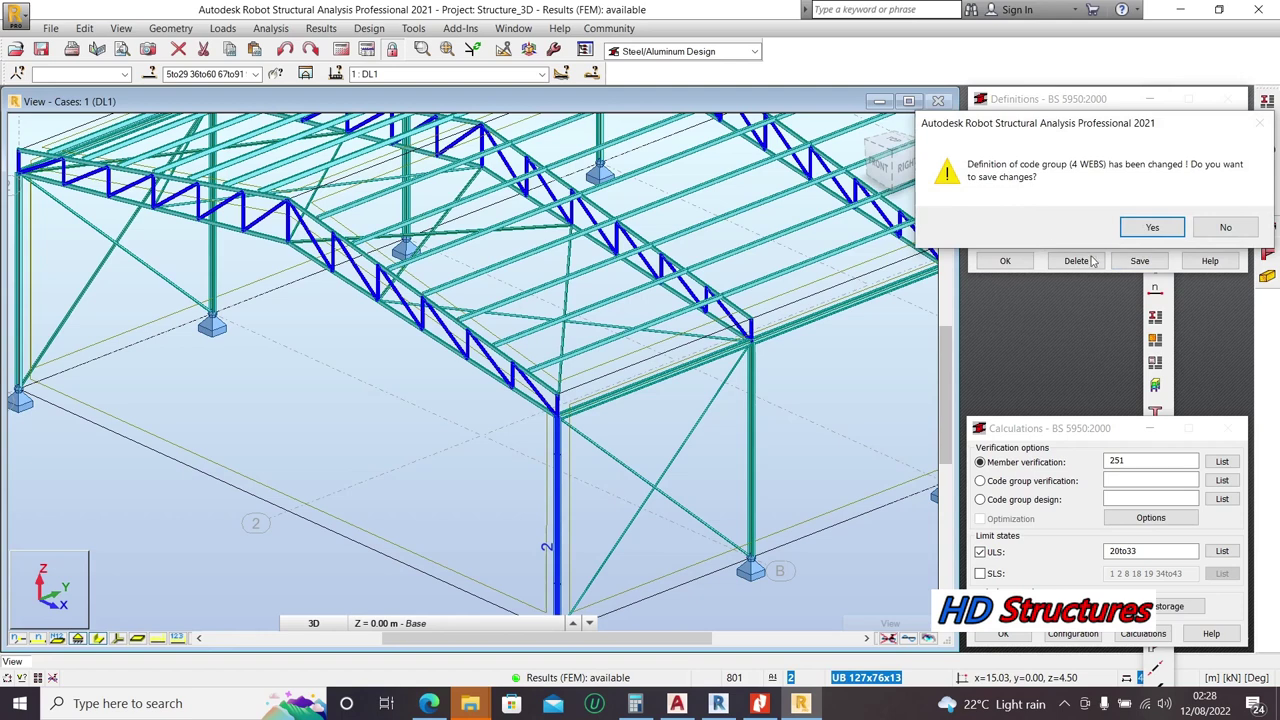
left_click(1147, 228)
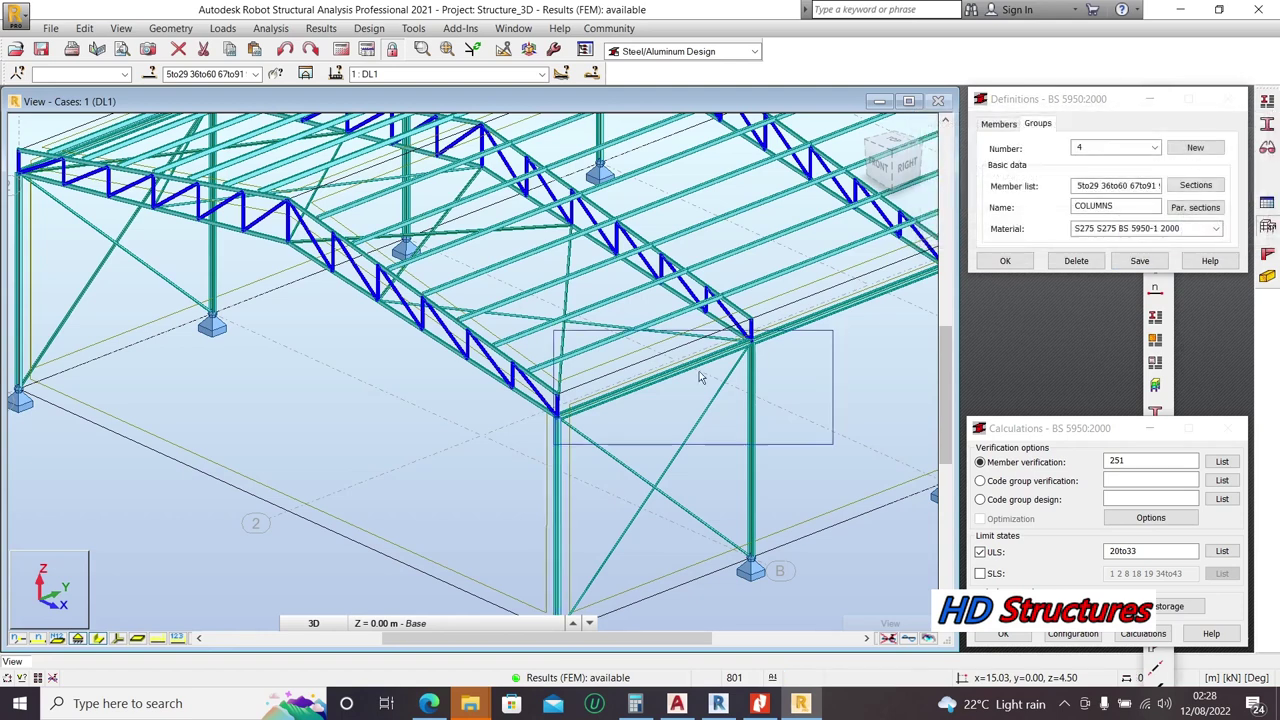
Step: Fill group 4 with every column (1to156By31 2to157By31) using Select similar on one column
left_click(558, 445)
right_click(558, 442)
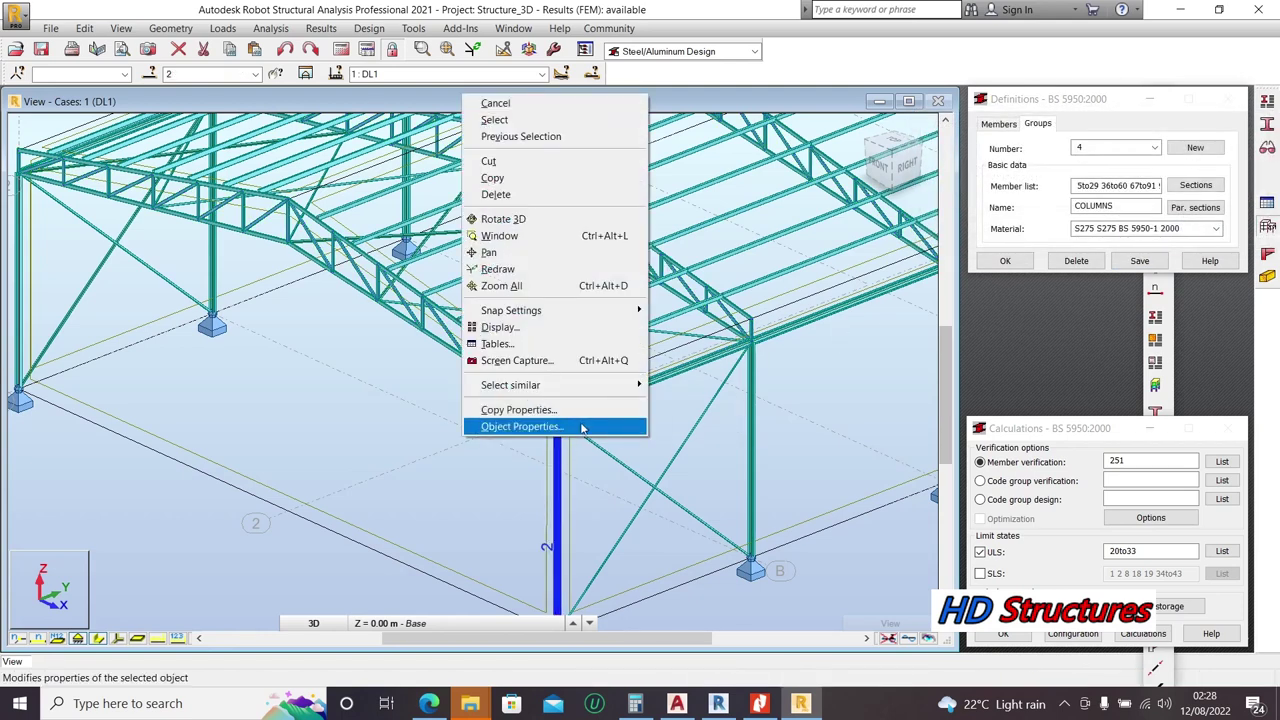
mouse_move(631, 395)
left_click(712, 386)
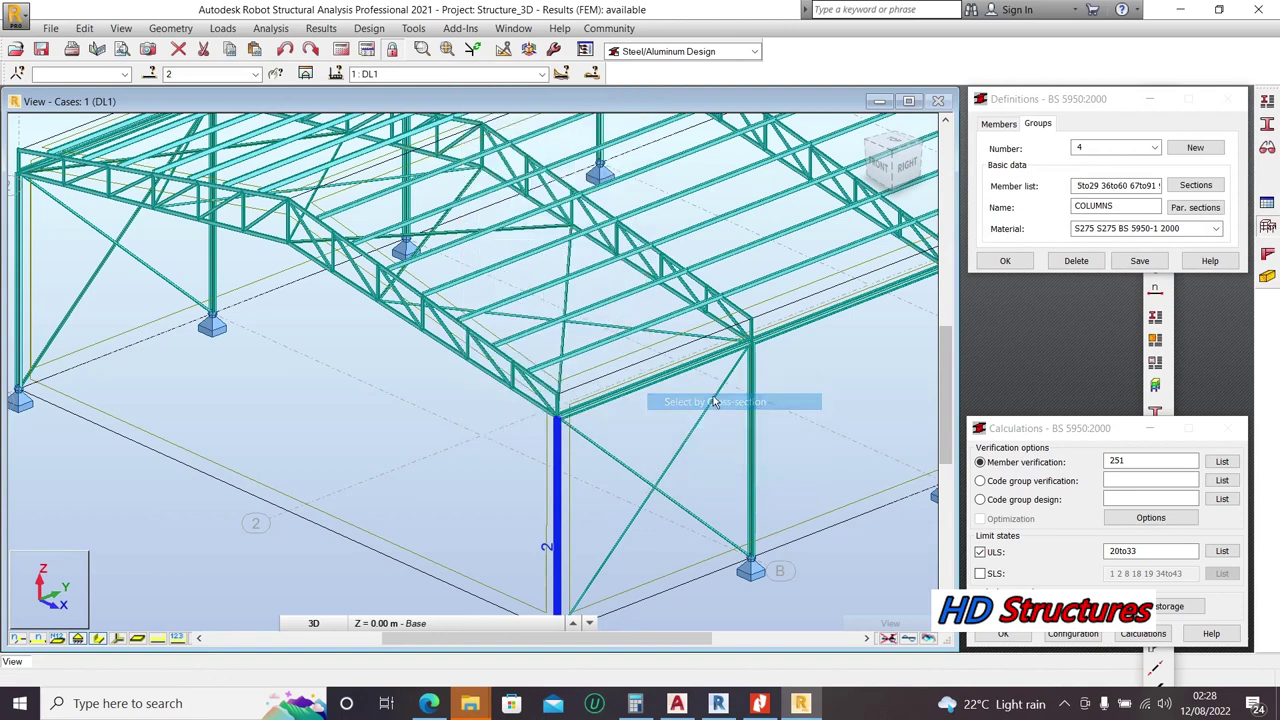
triple_click(200, 74)
right_click(204, 74)
left_click(239, 118)
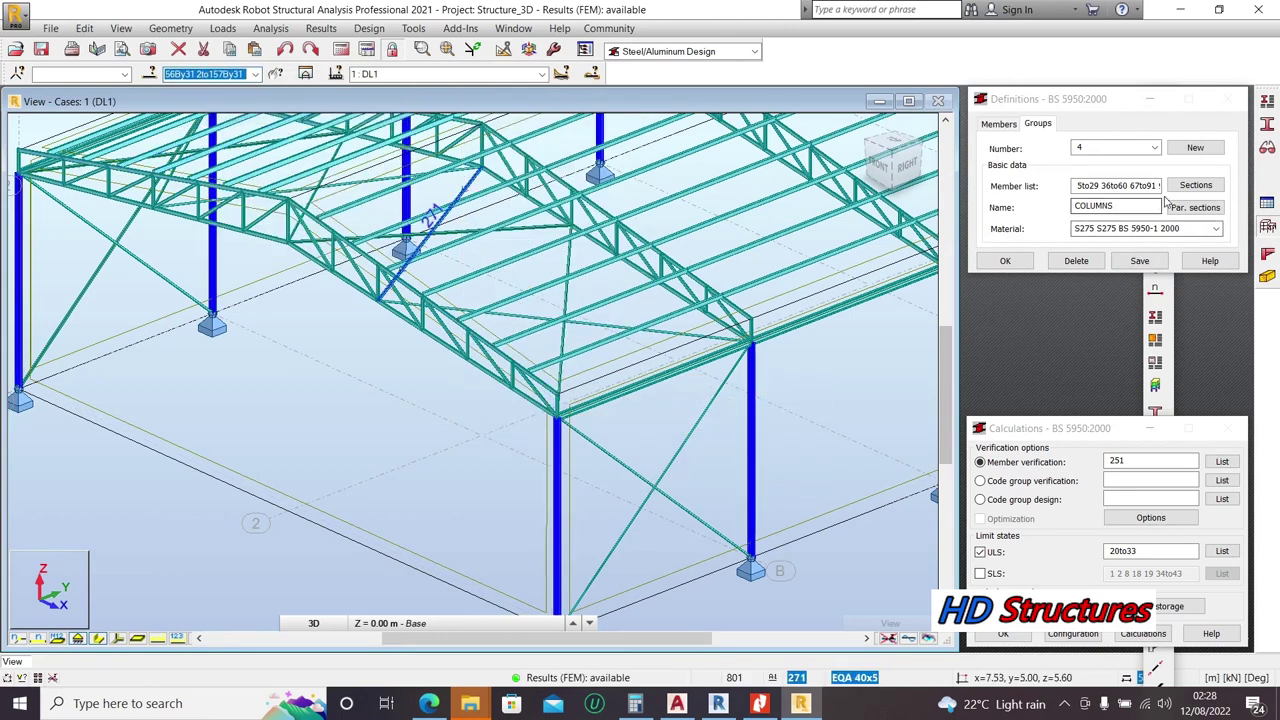
left_click_drag(1076, 186, 1226, 184)
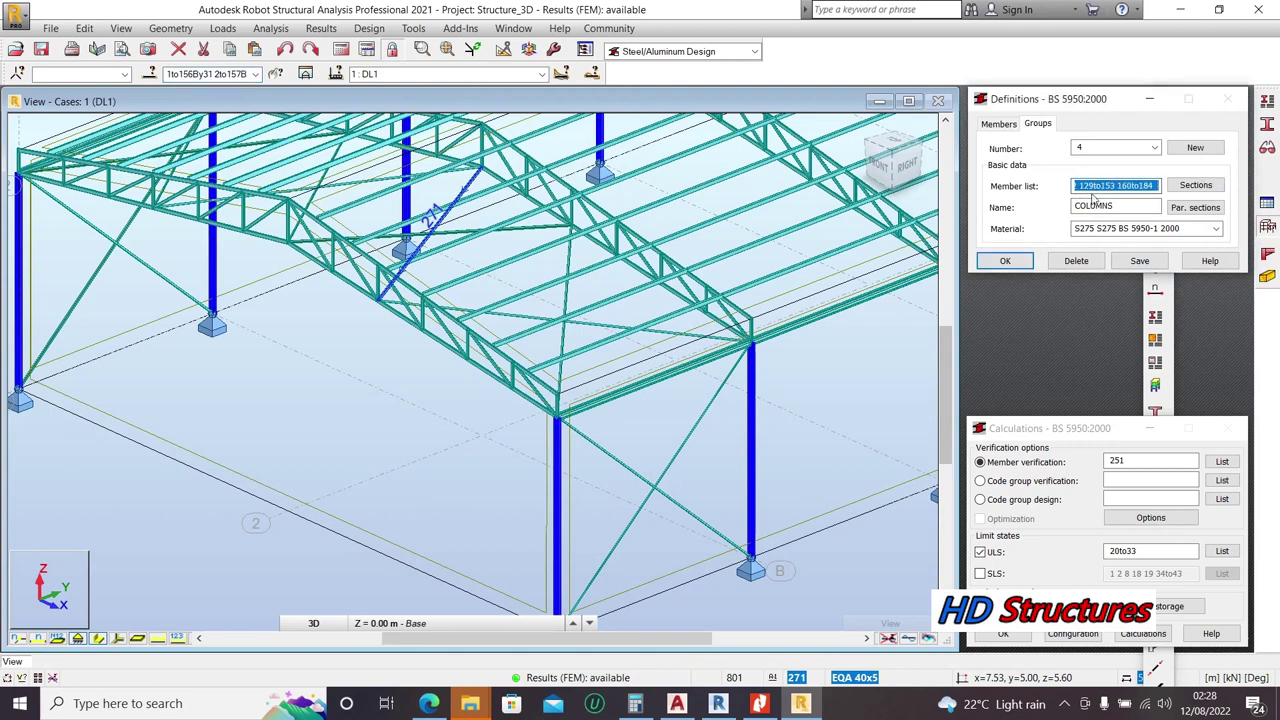
key("ctrl+v")
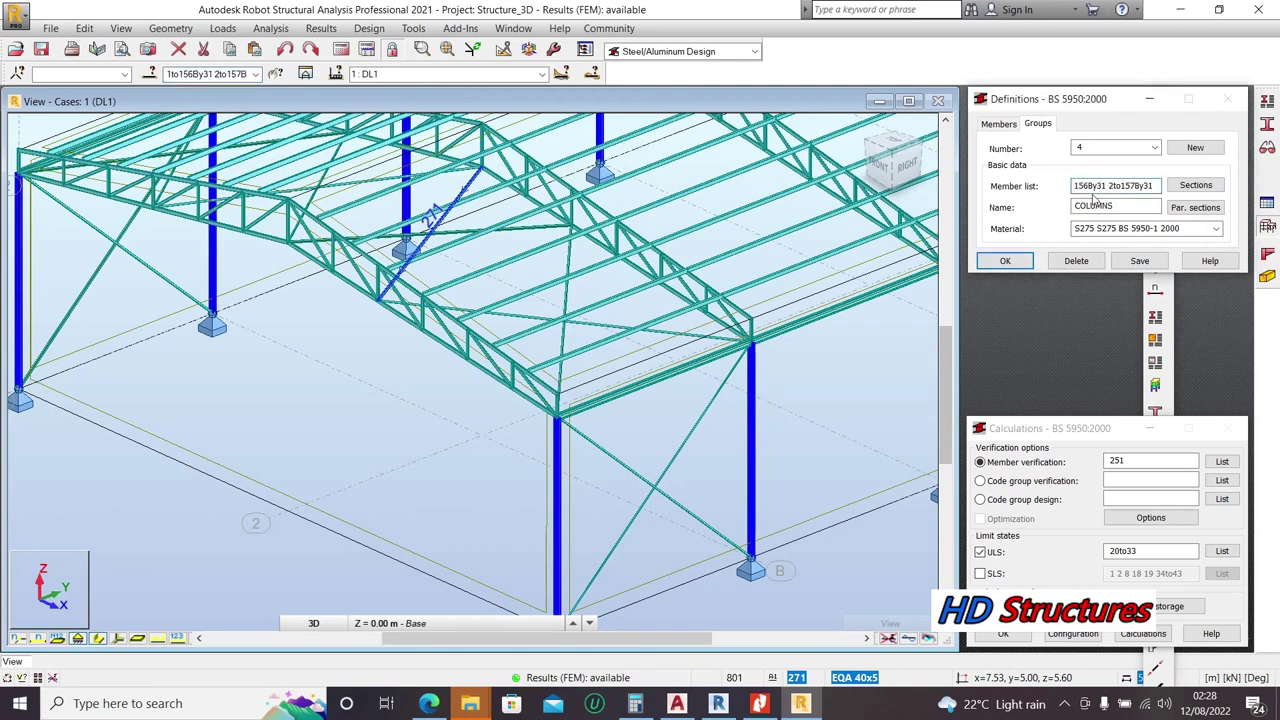
Step: Give the COLUMNS group all UK UB sections as candidates and save it
left_click(1195, 185)
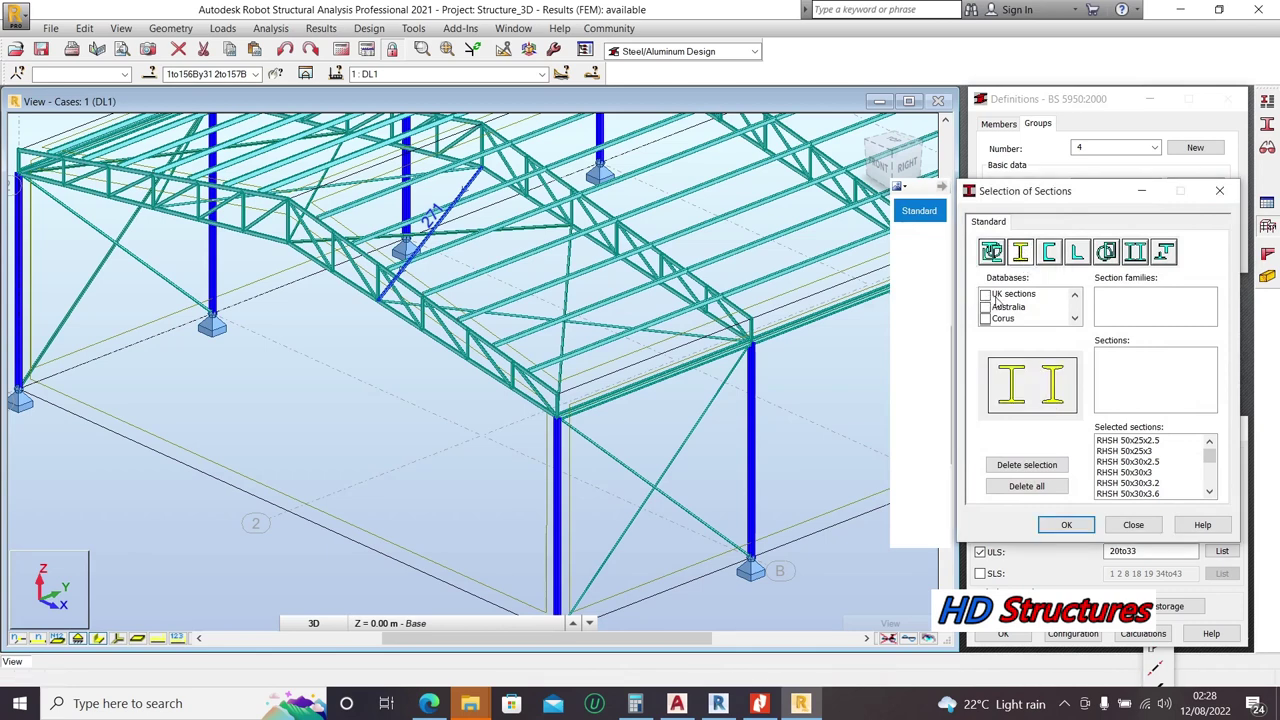
left_click(995, 296)
scroll(1105, 306, "down", 1)
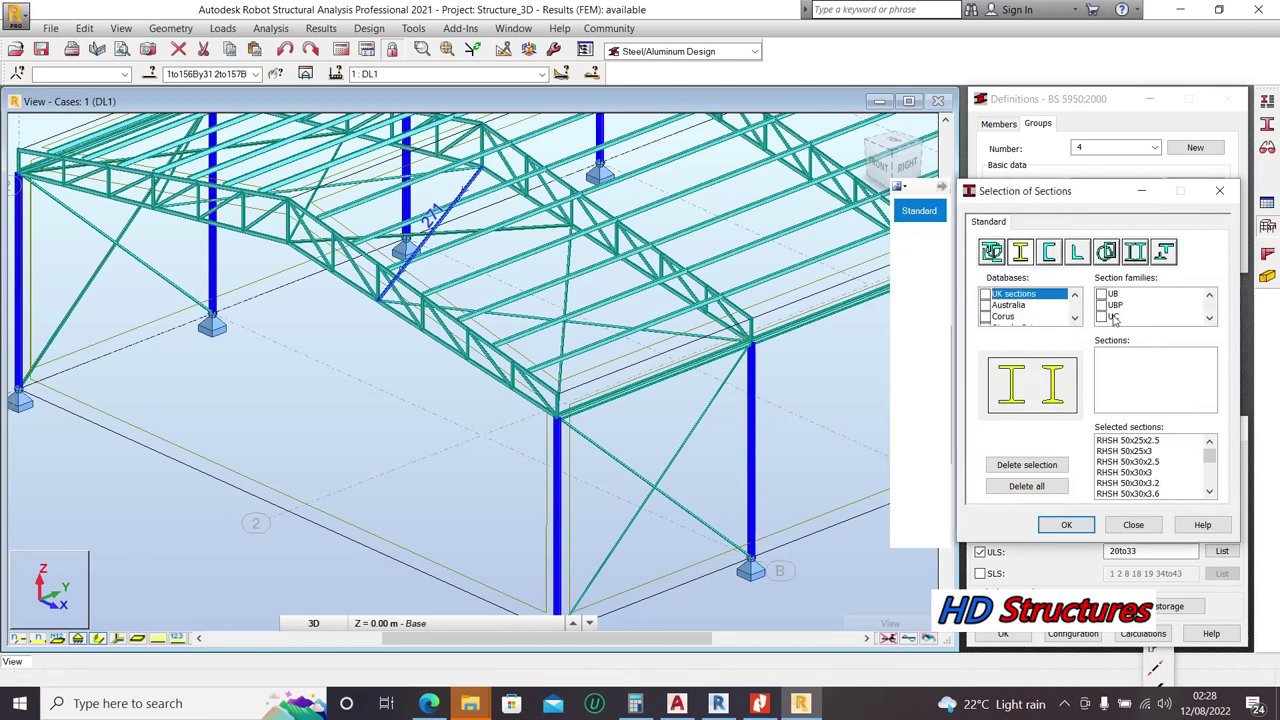
left_click(1102, 295)
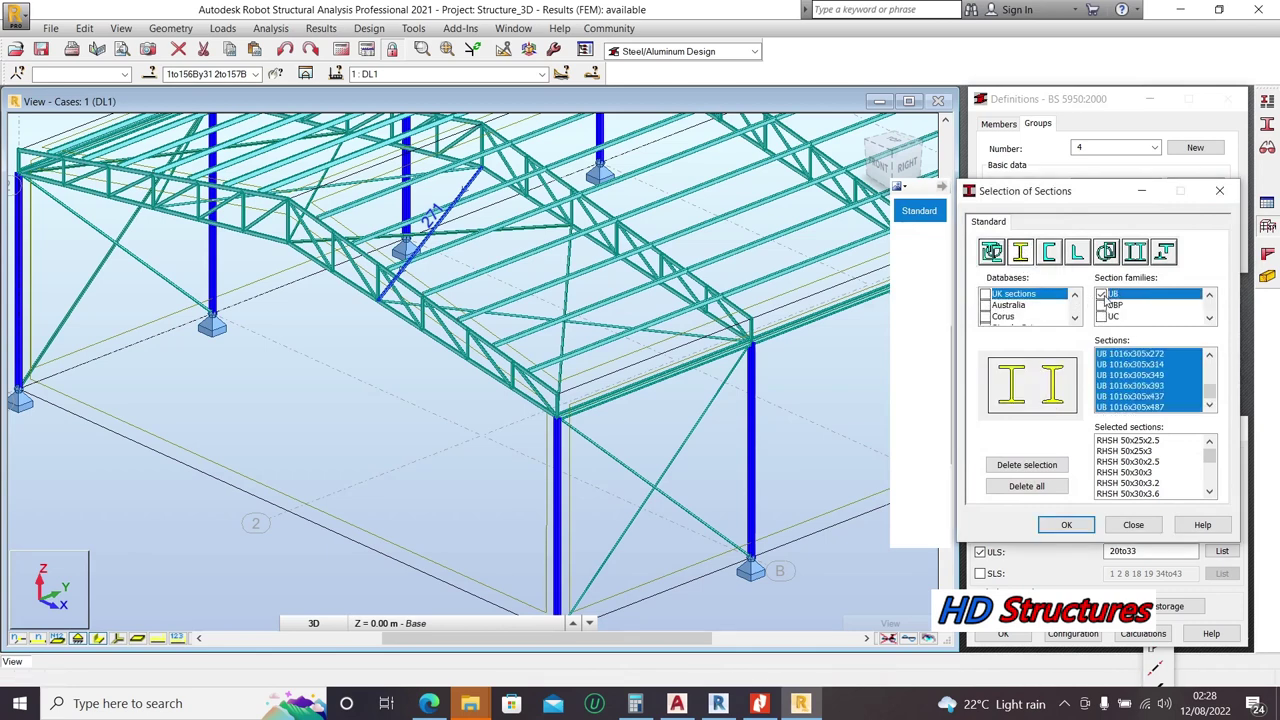
left_click(1066, 524)
left_click(1140, 262)
left_click(1003, 262)
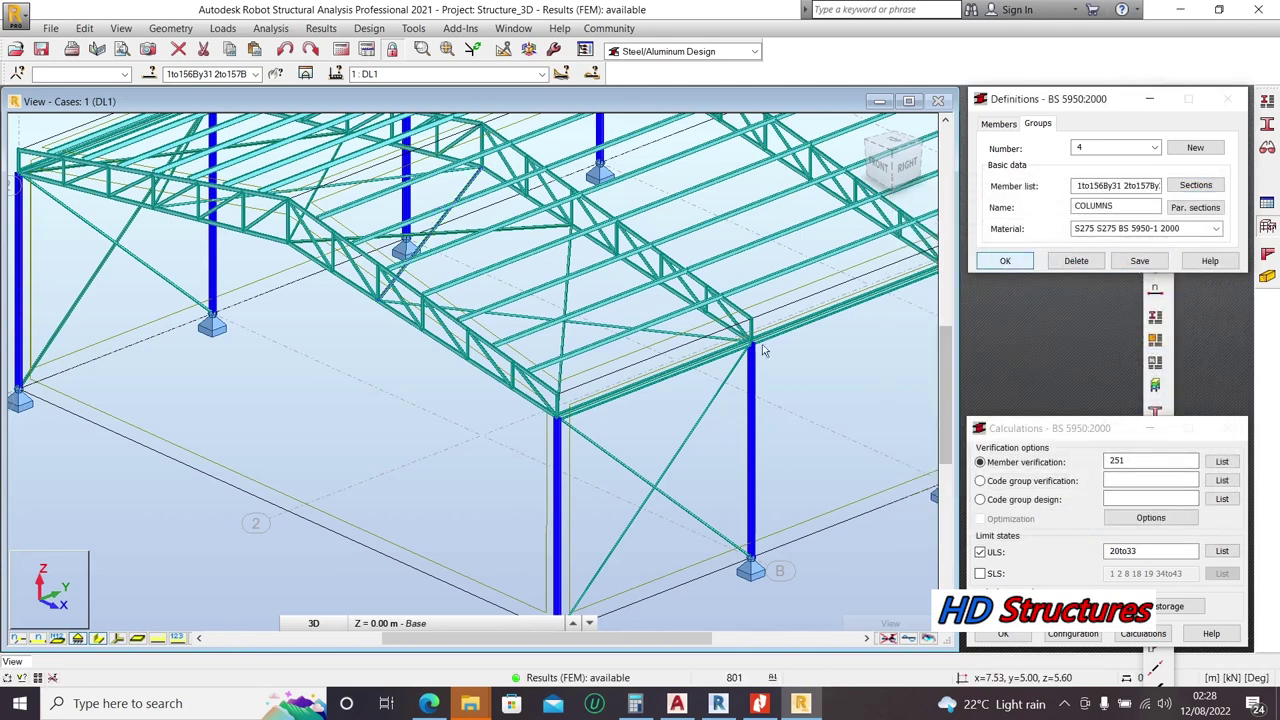
Step: Switch the calculation to code group design and bring up the code group list
scroll(667, 327, "down", 5)
scroll(665, 328, "up", 3)
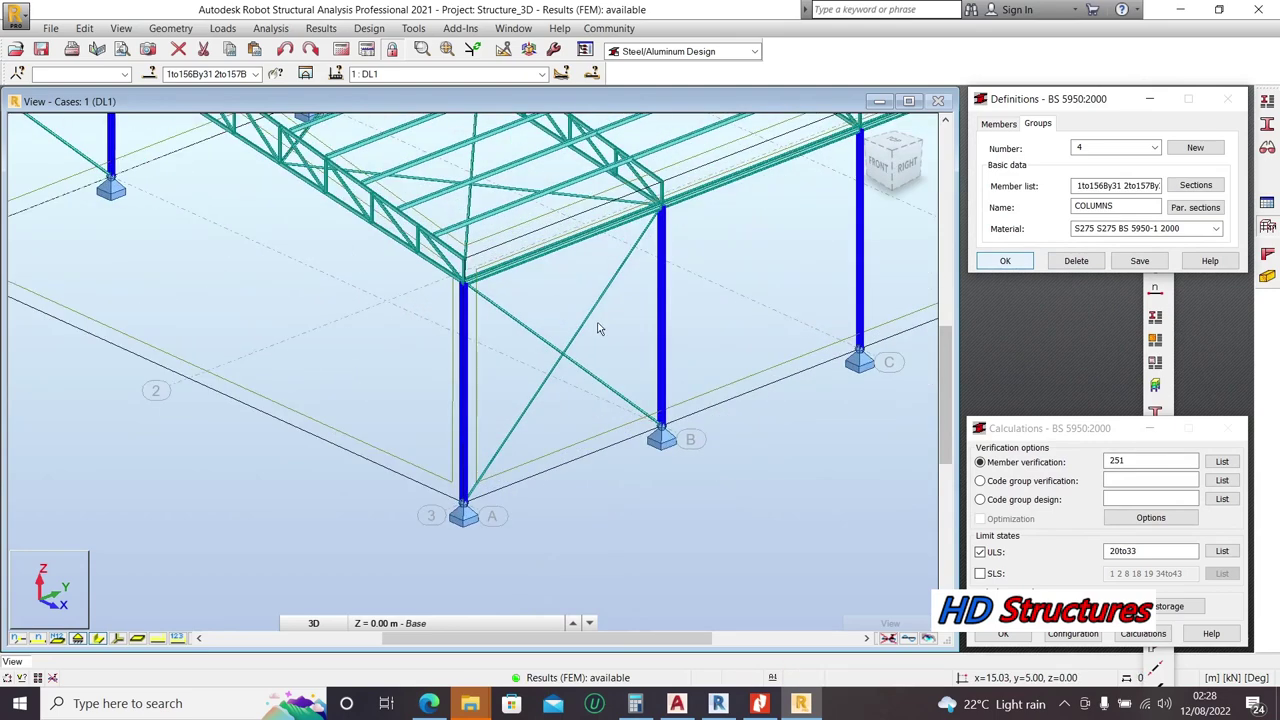
scroll(447, 430, "down", 1)
scroll(447, 430, "down", 3)
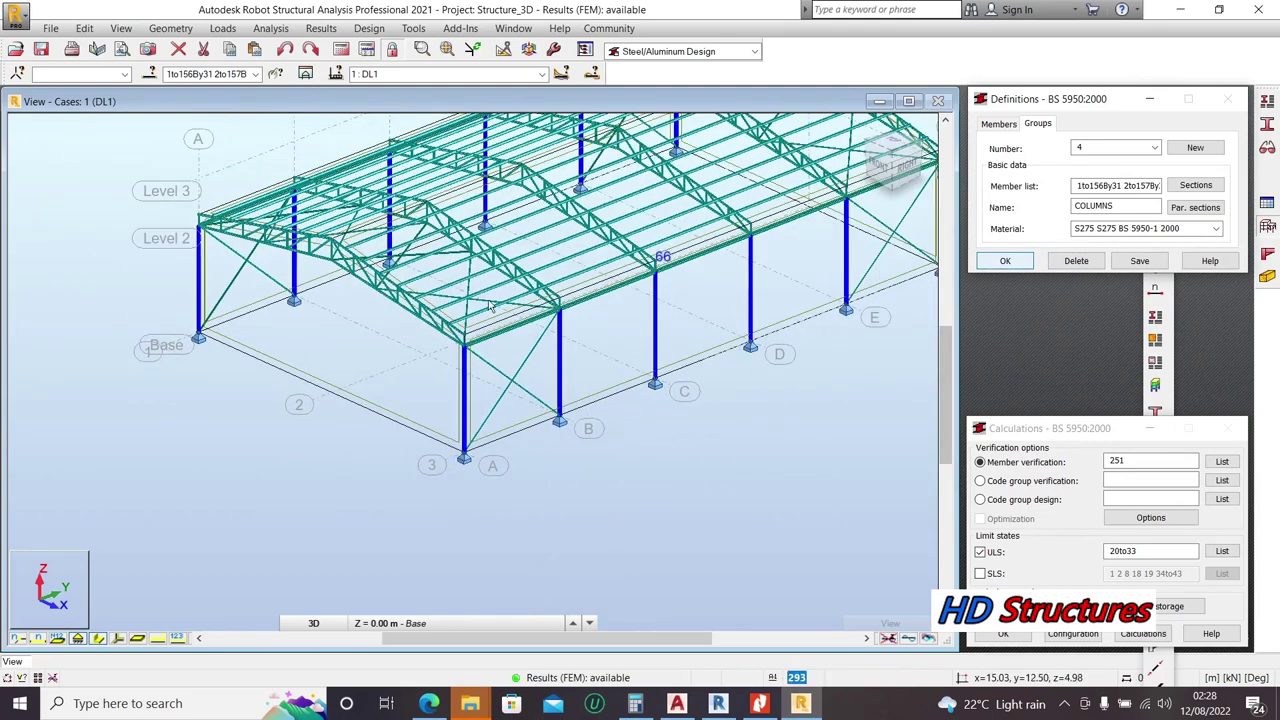
scroll(410, 240, "up", 3)
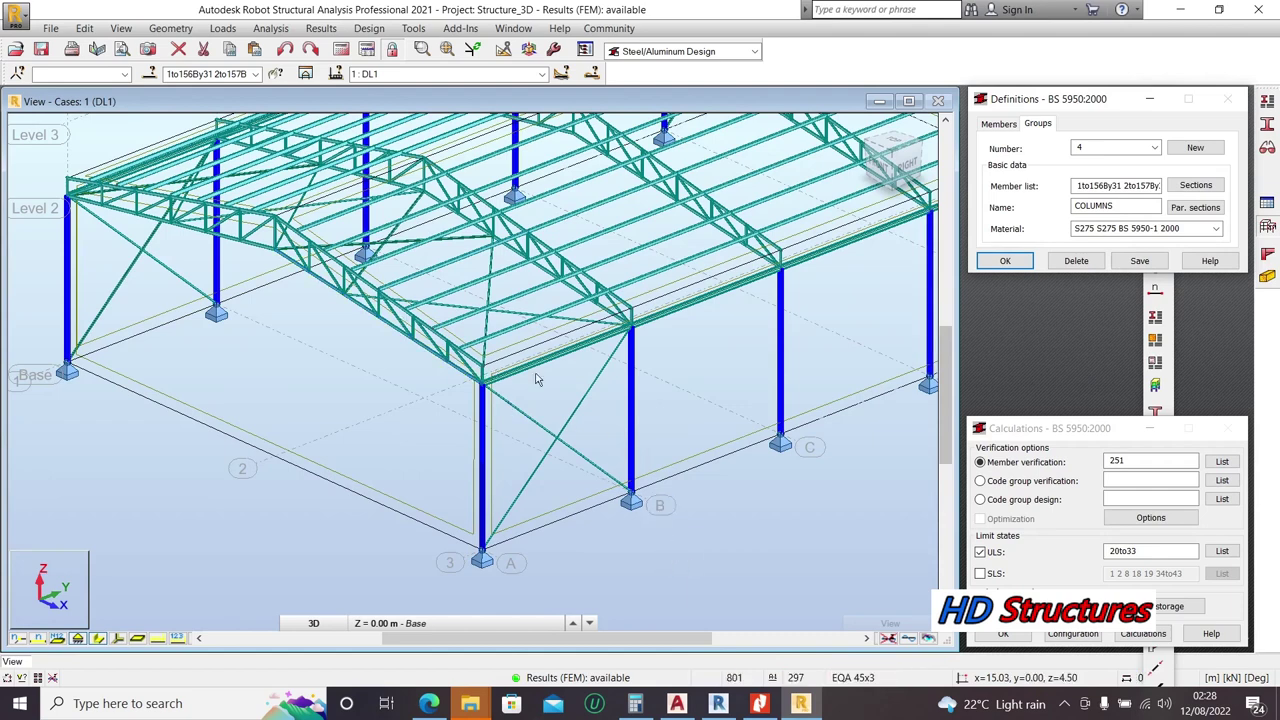
left_click(1030, 504)
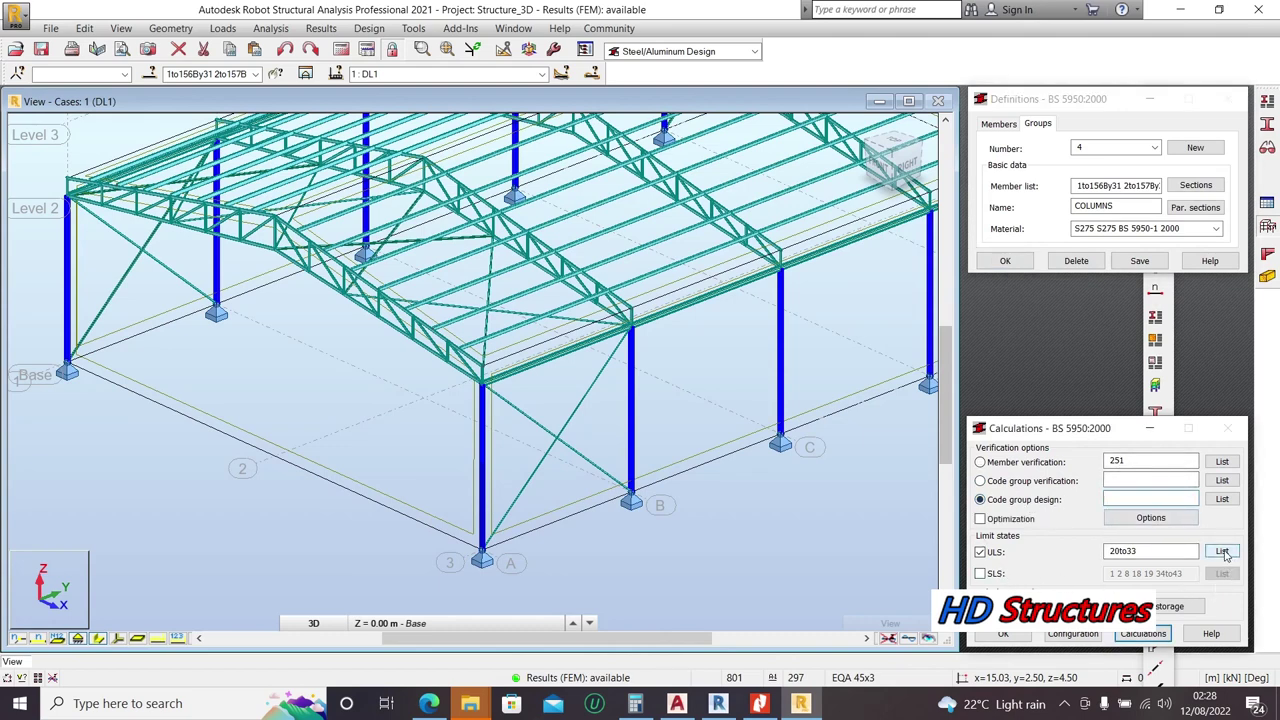
left_click(1222, 498)
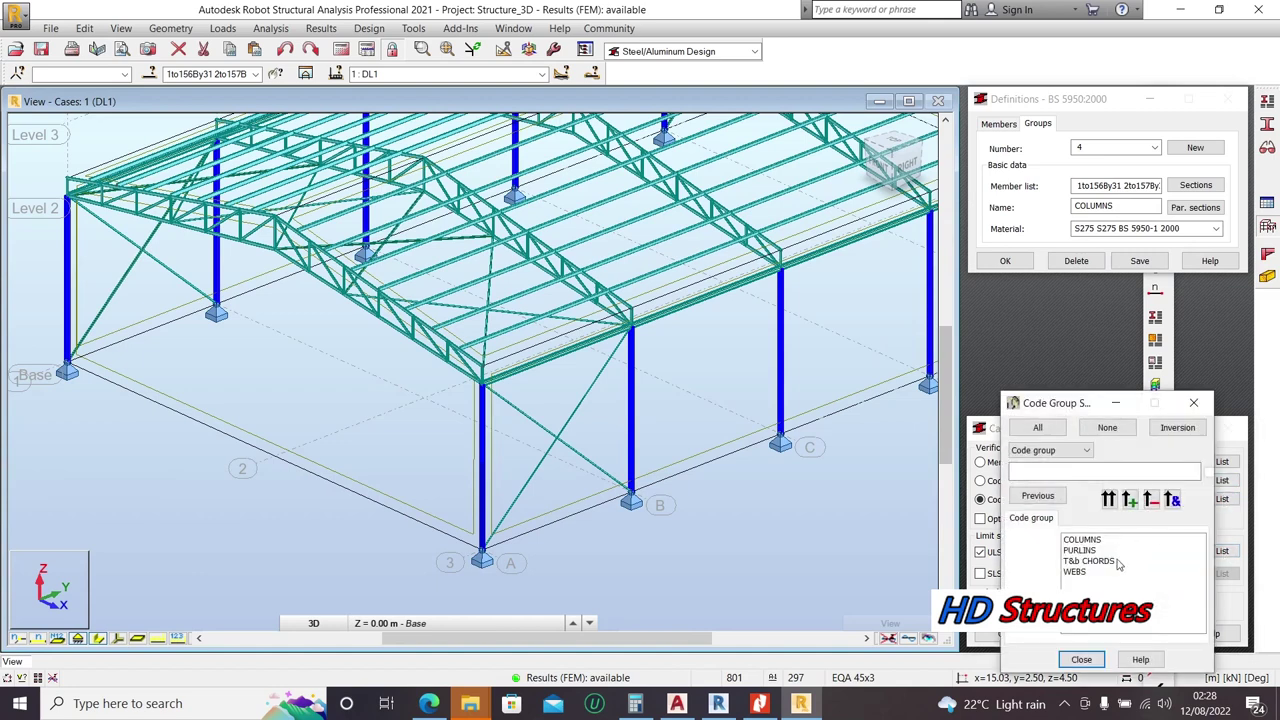
Step: Select all four code groups so the design runs on 1to4
left_click_drag(1083, 575, 1080, 540)
left_click(1109, 499)
left_click(1081, 659)
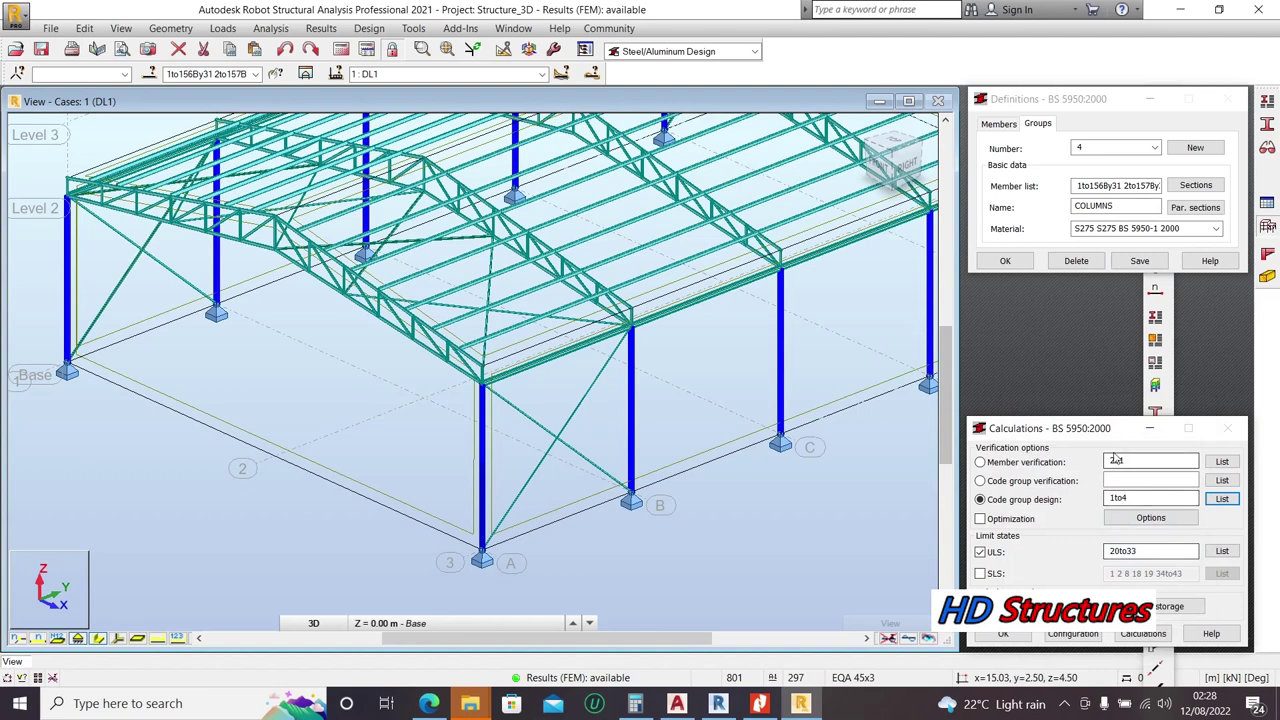
Step: Set the ULS load combinations to 20to43 and run the code group design
left_click(1220, 553)
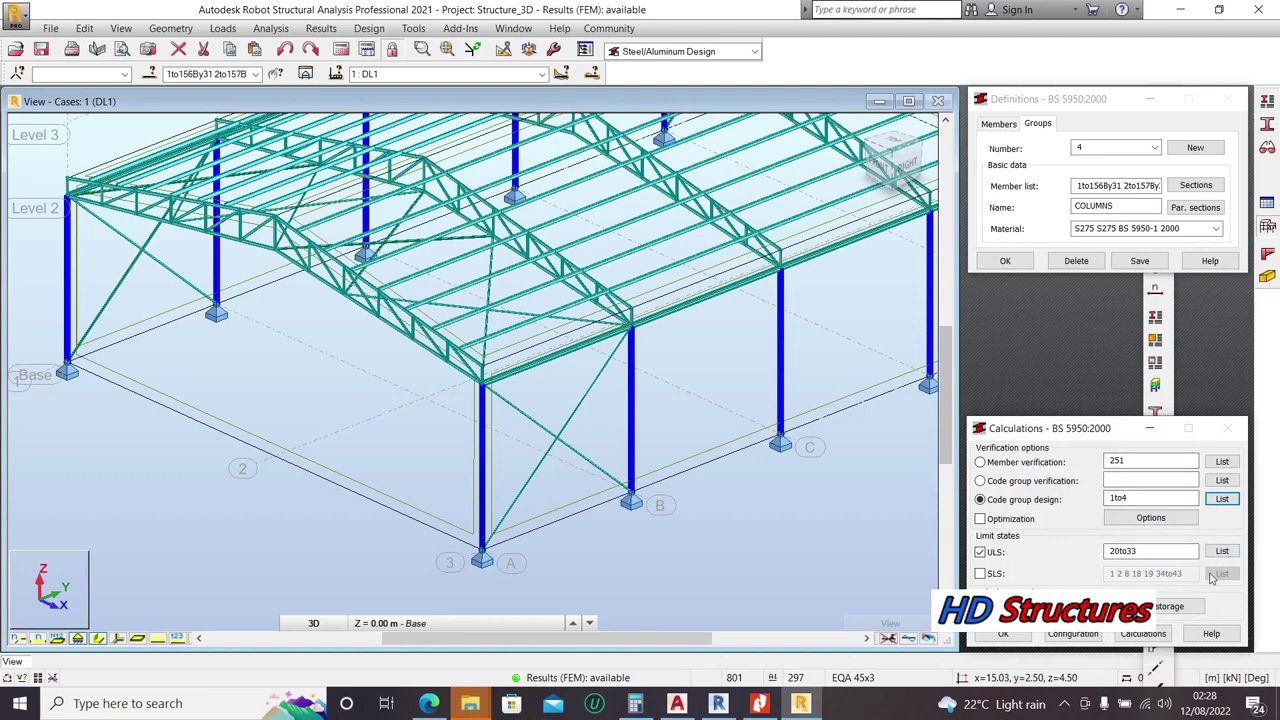
left_click(1223, 553)
left_click(1058, 518)
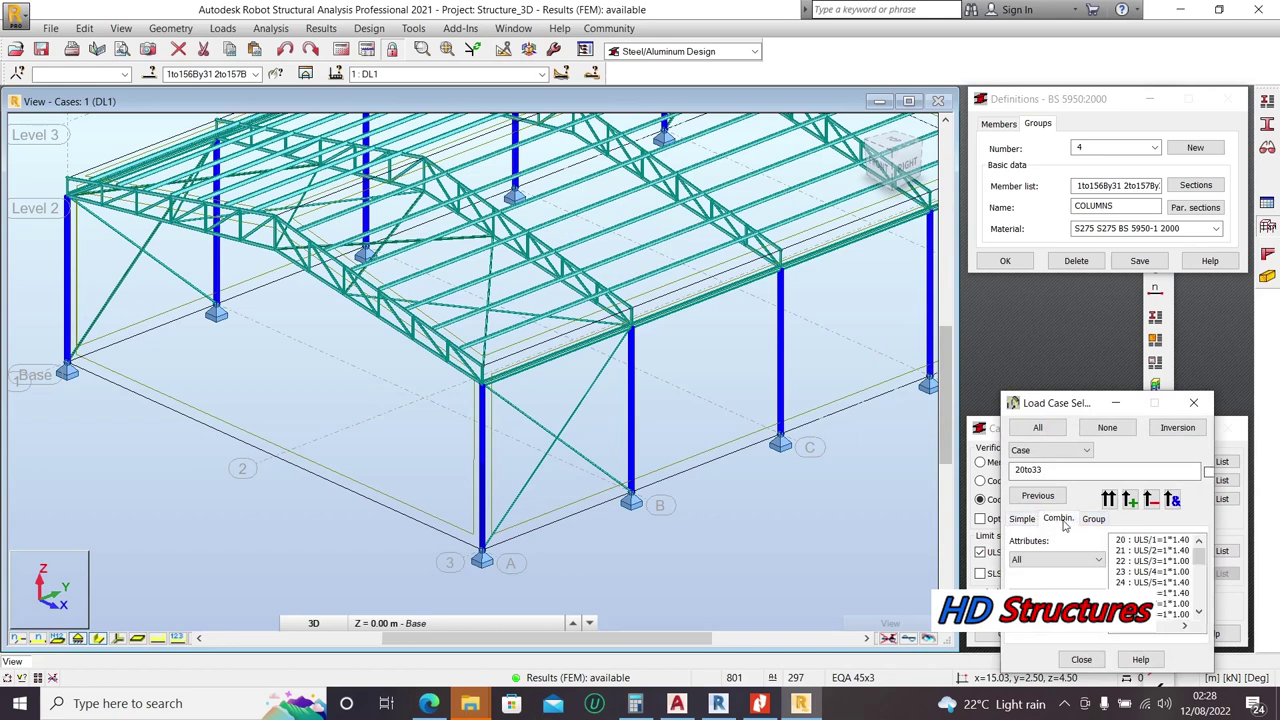
left_click_drag(1132, 545, 1170, 674)
left_click(1108, 499)
scroll(1140, 556, "up", 6)
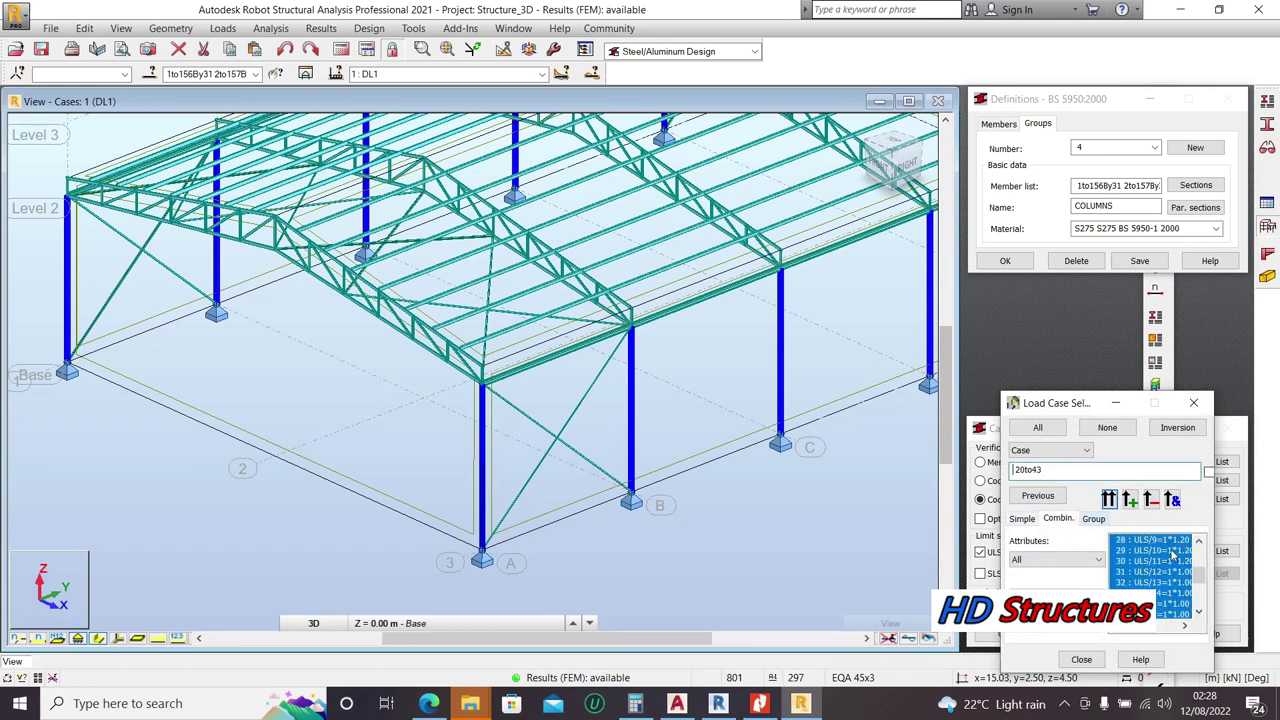
left_click(1078, 659)
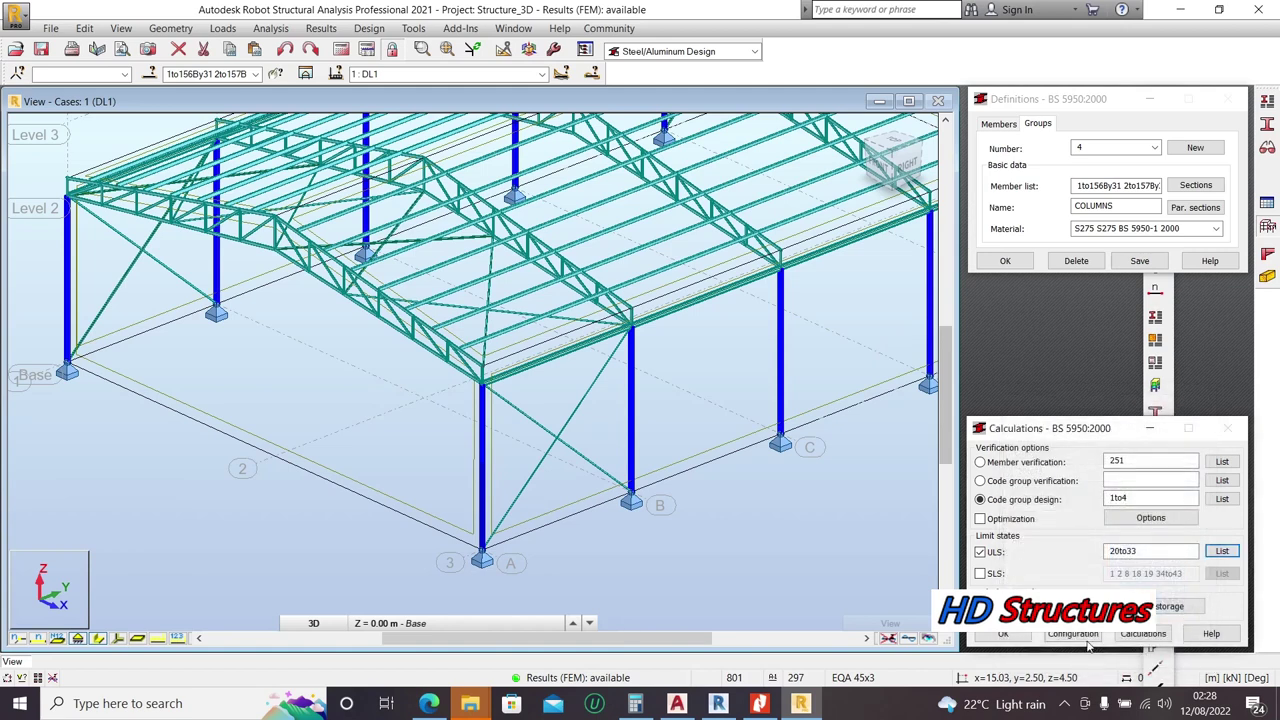
left_click(1141, 634)
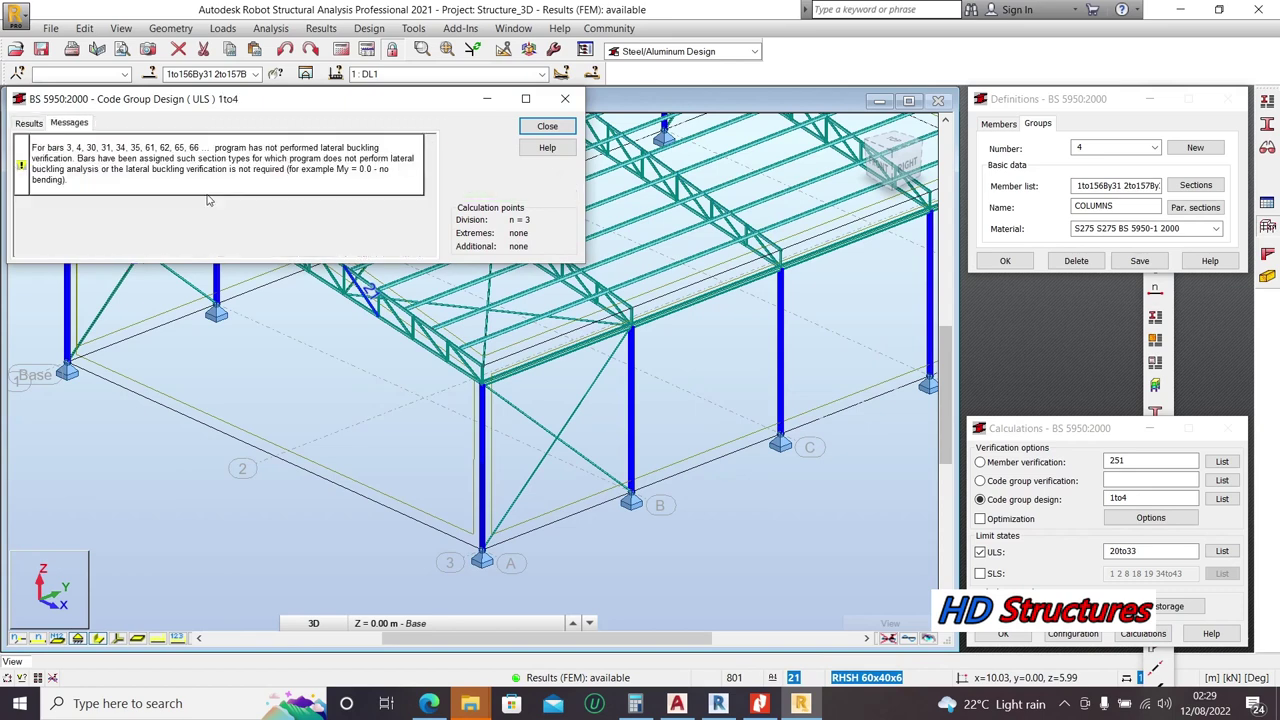
Step: Scroll the Results table for PURLINS through COLUMNS, then open the COLUMNS section selection
left_click(30, 123)
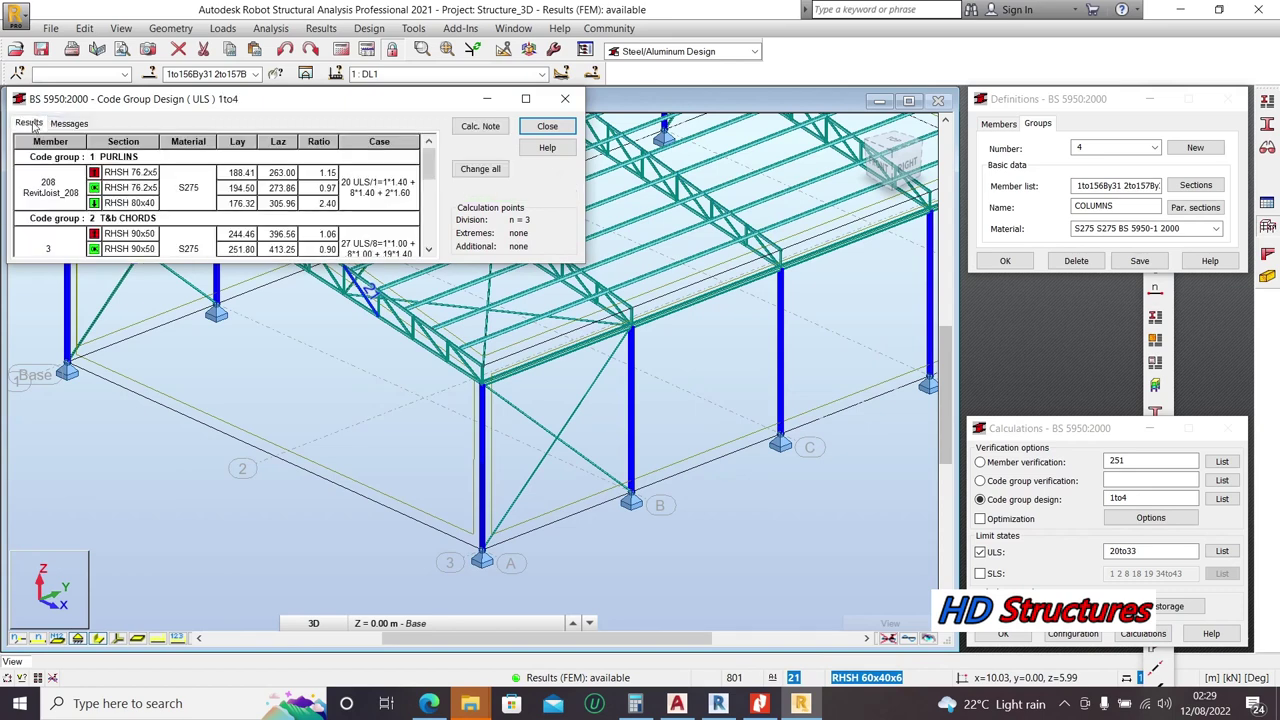
scroll(137, 198, "down", 5)
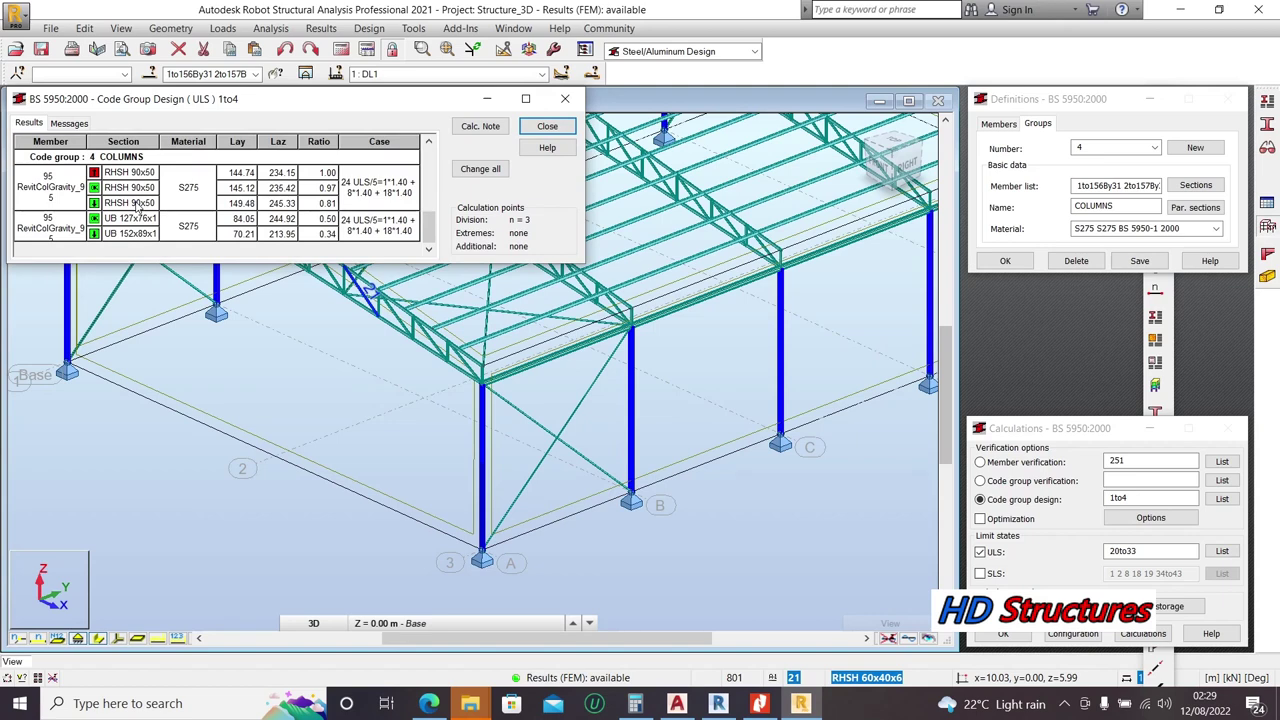
scroll(116, 200, "up", 5)
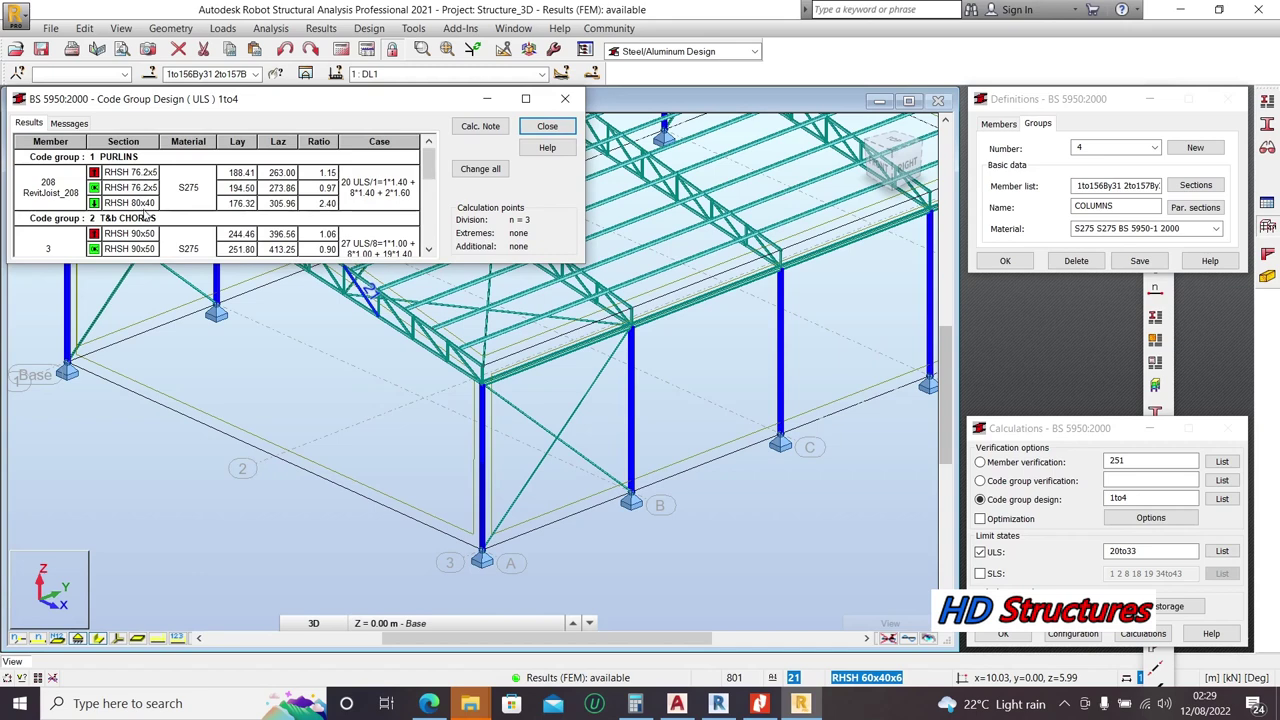
scroll(145, 213, "down", 5)
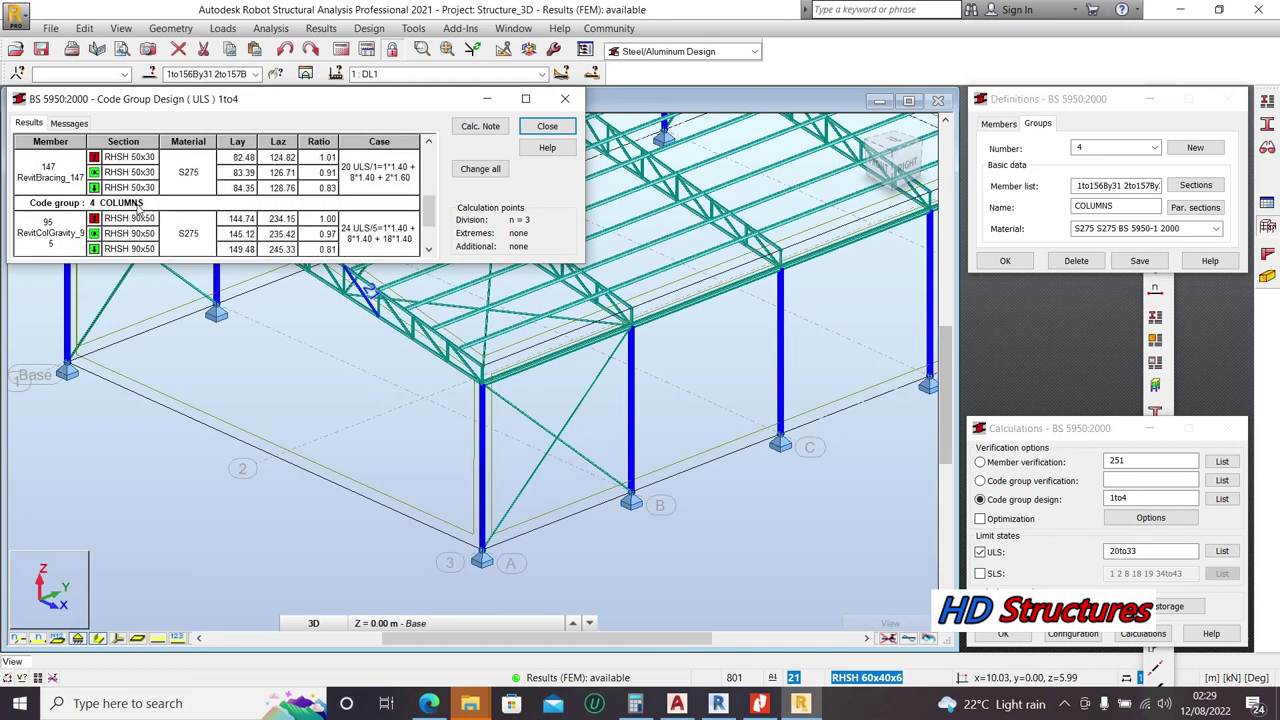
scroll(147, 232, "down", 1)
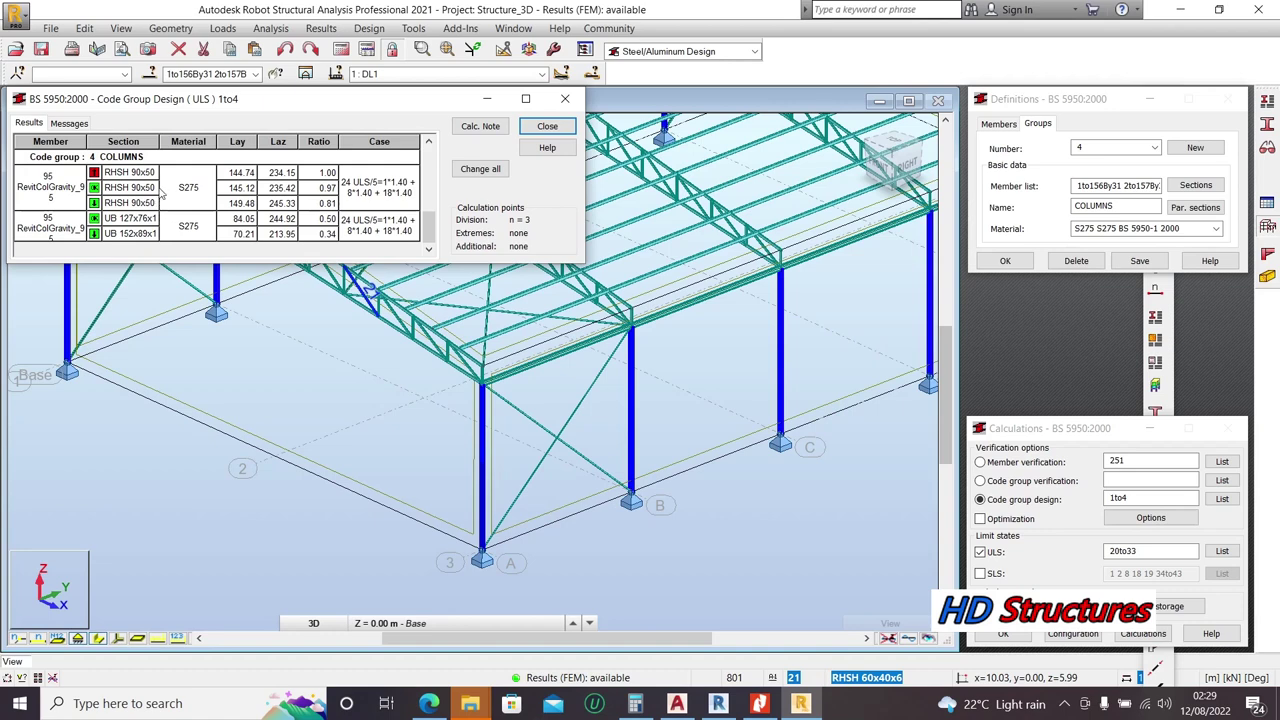
left_click(1189, 210)
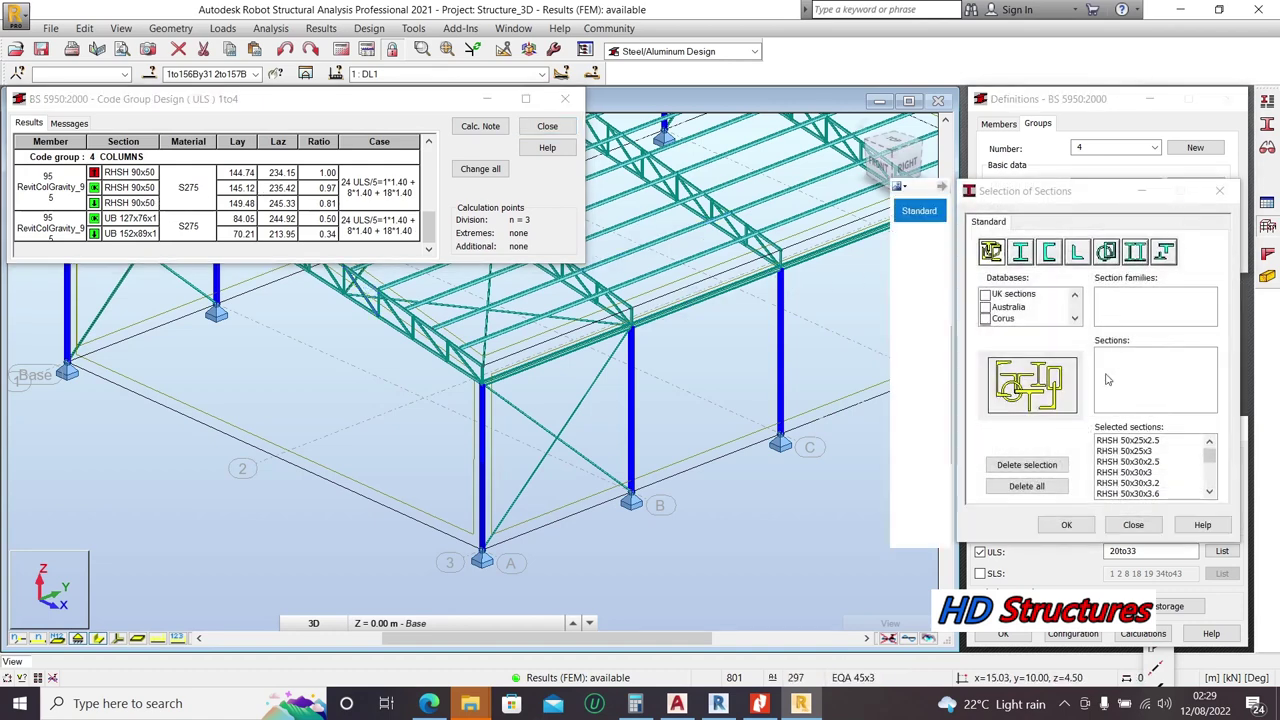
Step: Delete every RHSH size, including RHSH 500x300, from the COLUMNS candidates, keeping only UB sections
left_click_drag(1108, 444, 1146, 498)
left_click(1027, 465)
scroll(1110, 456, "up", 5)
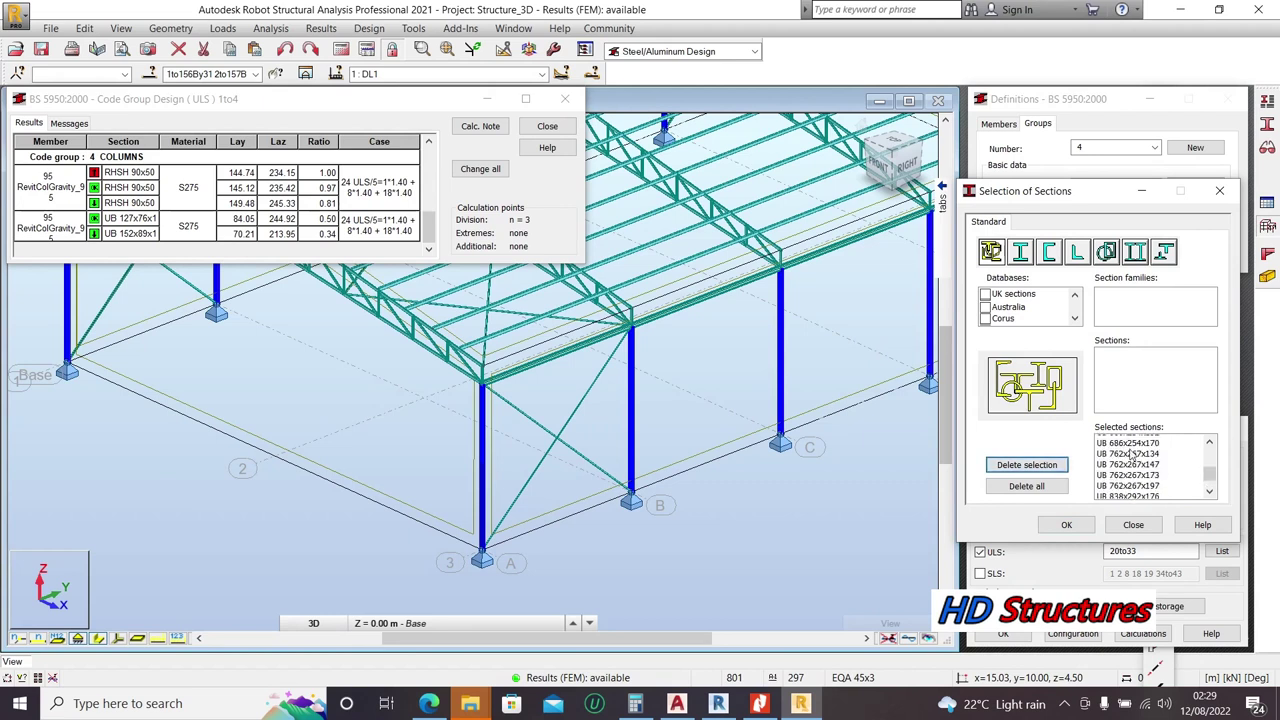
left_click_drag(1102, 440, 1136, 497)
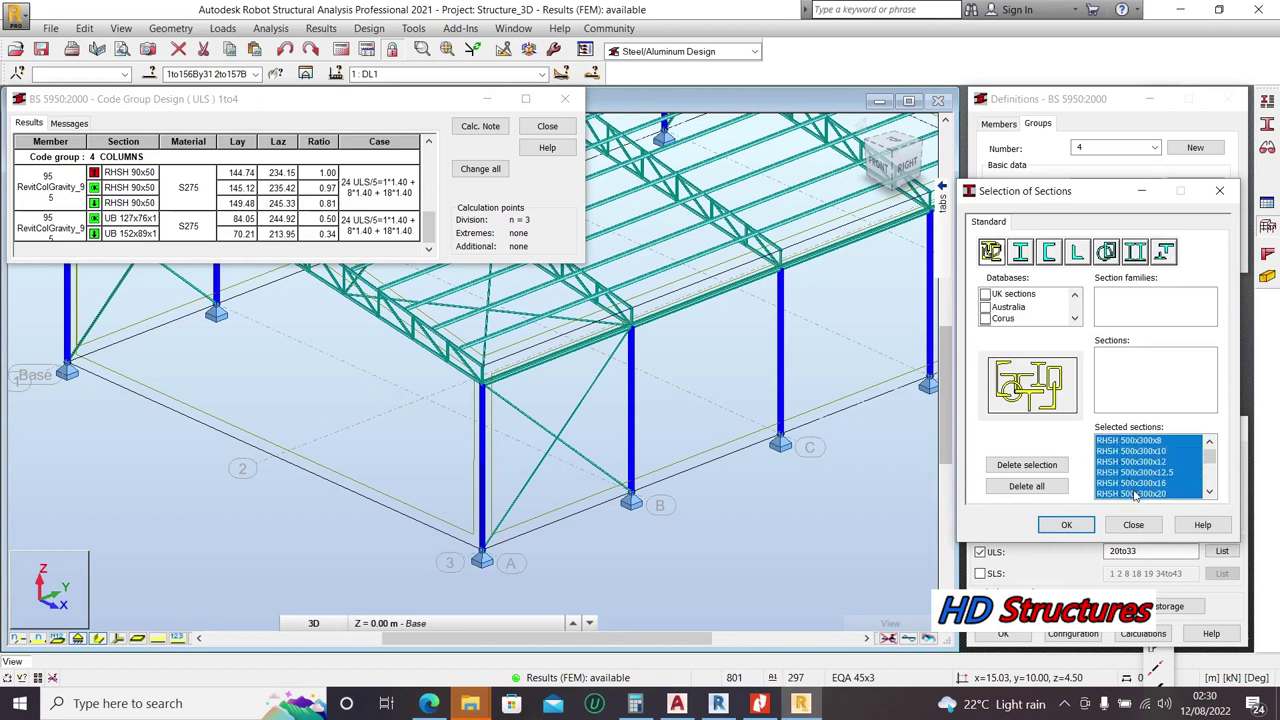
left_click(1026, 465)
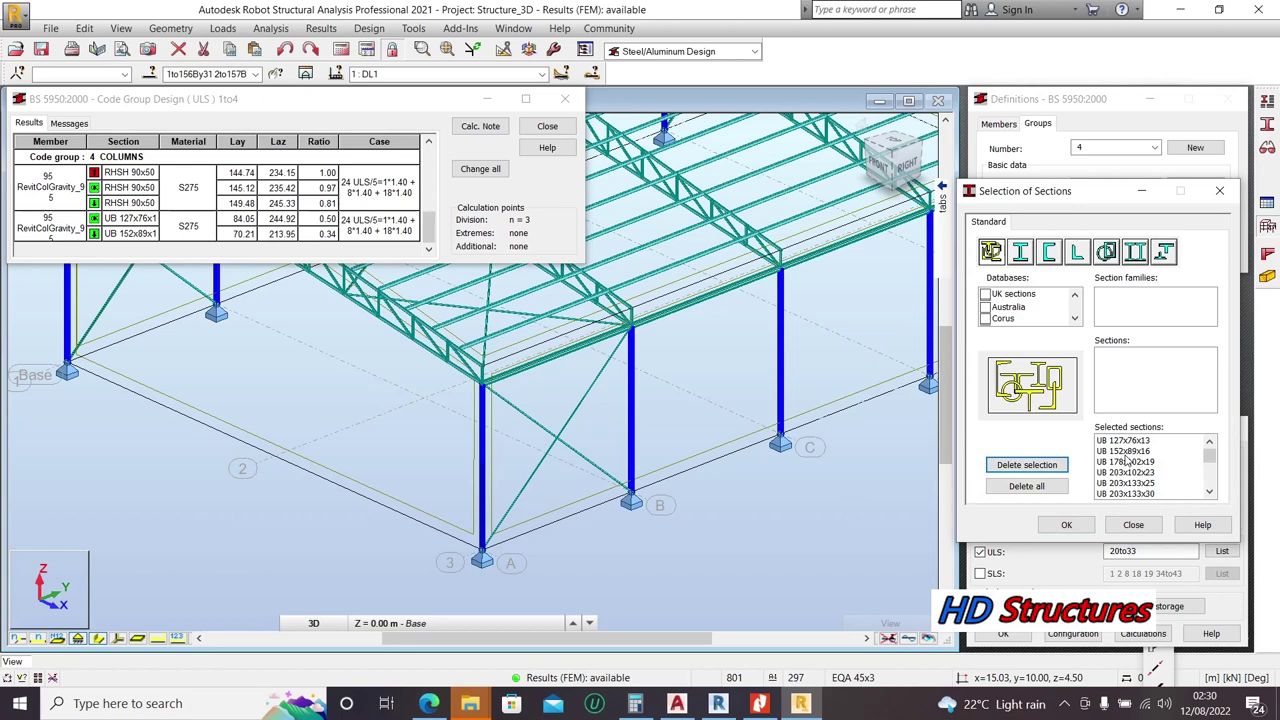
left_click(1112, 441)
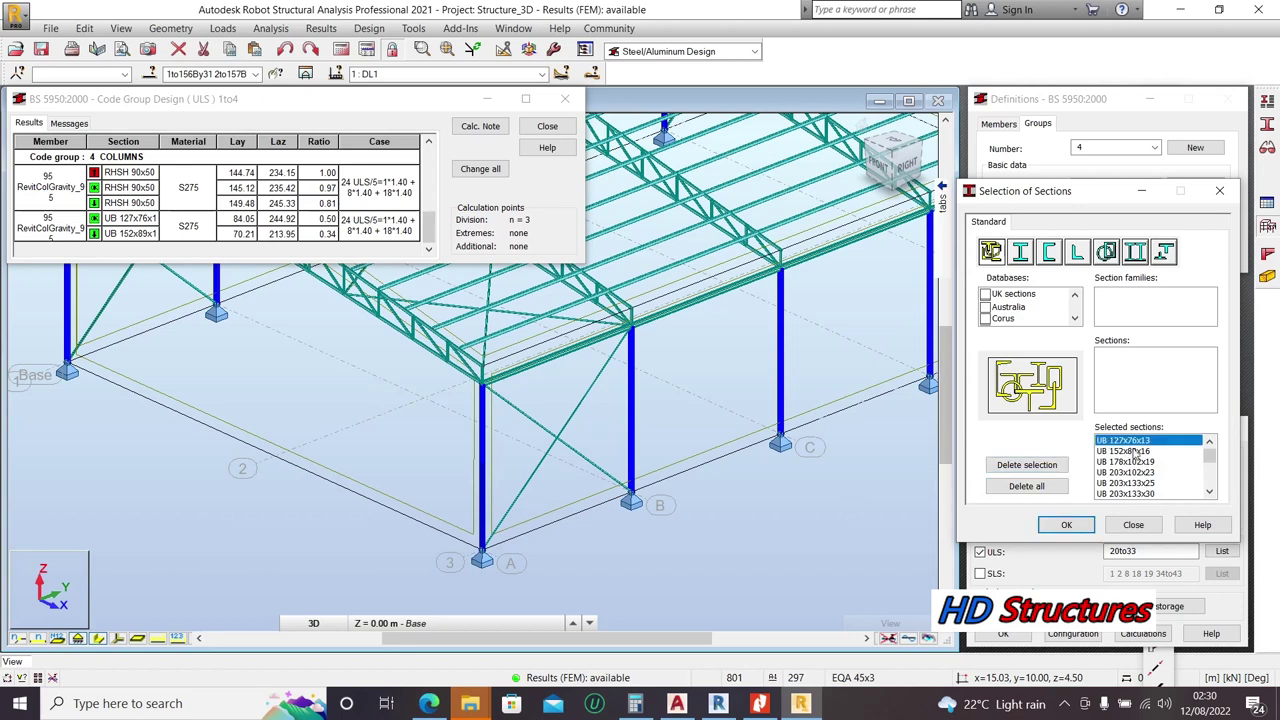
left_click(1066, 524)
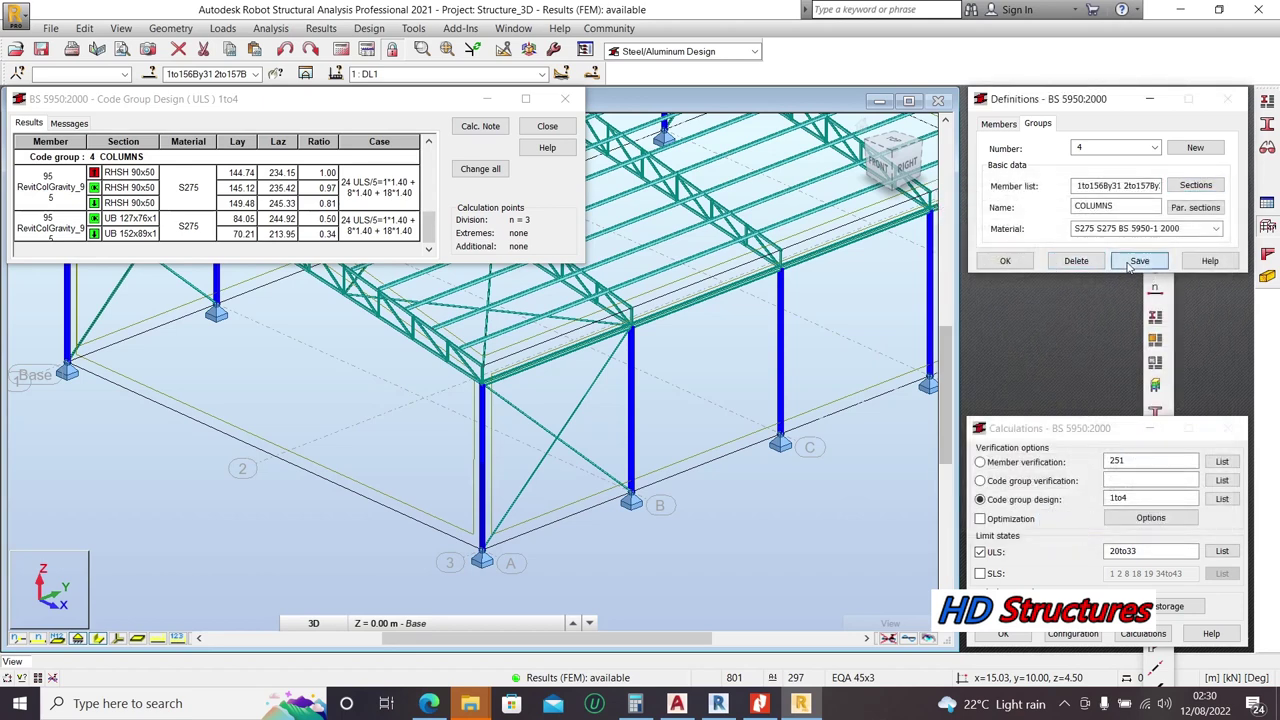
left_click(548, 127)
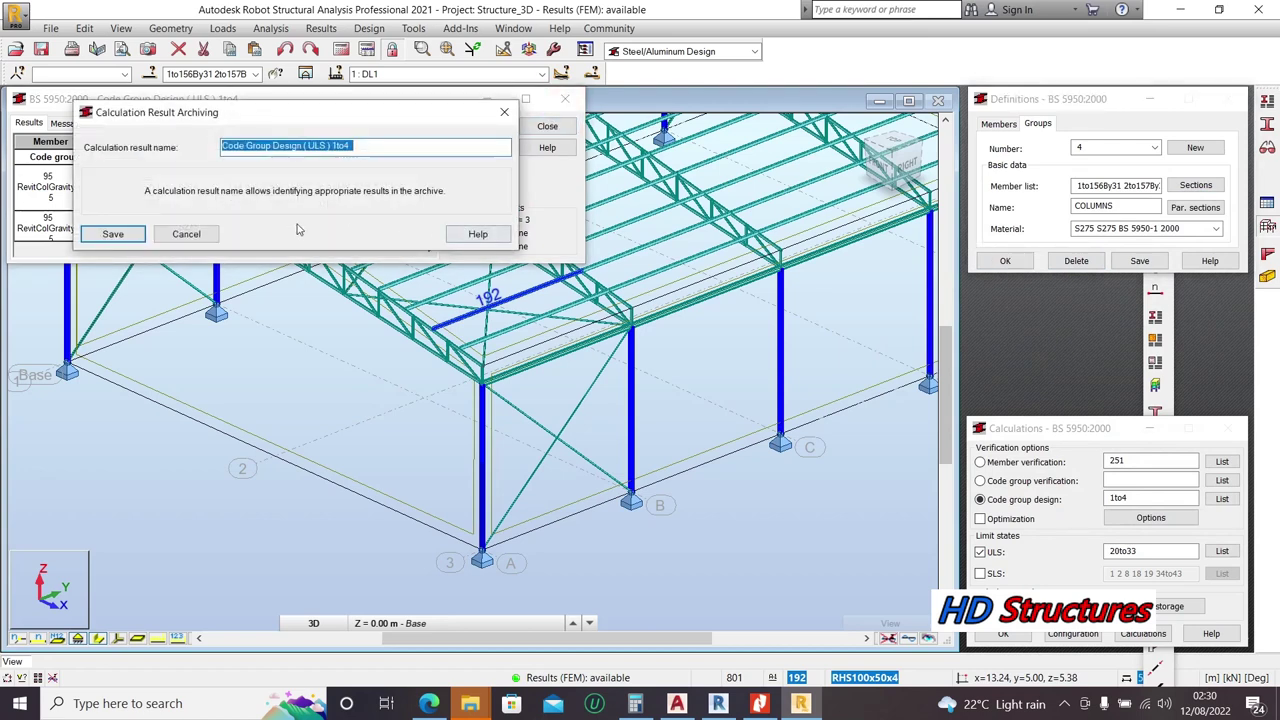
Step: Rerun the design without archiving; COLUMNS now gets UB 127x76x13 at a 0.50 ratio
left_click(186, 236)
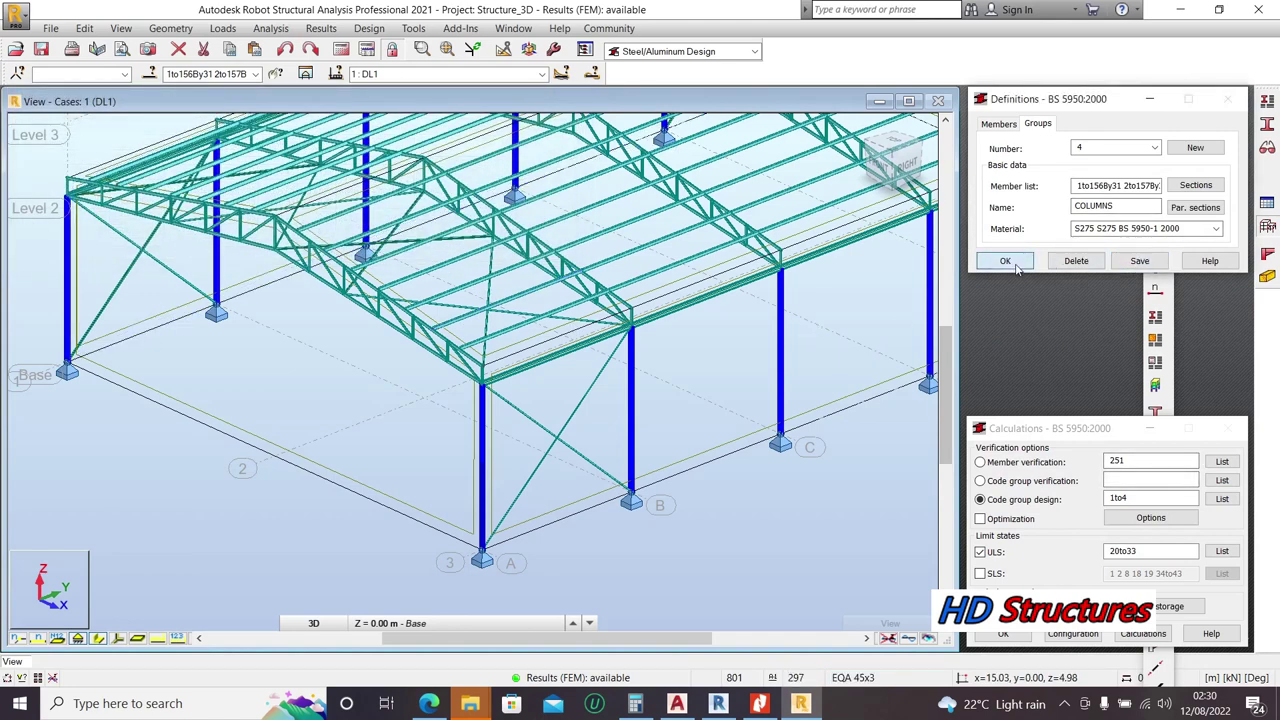
left_click(1143, 633)
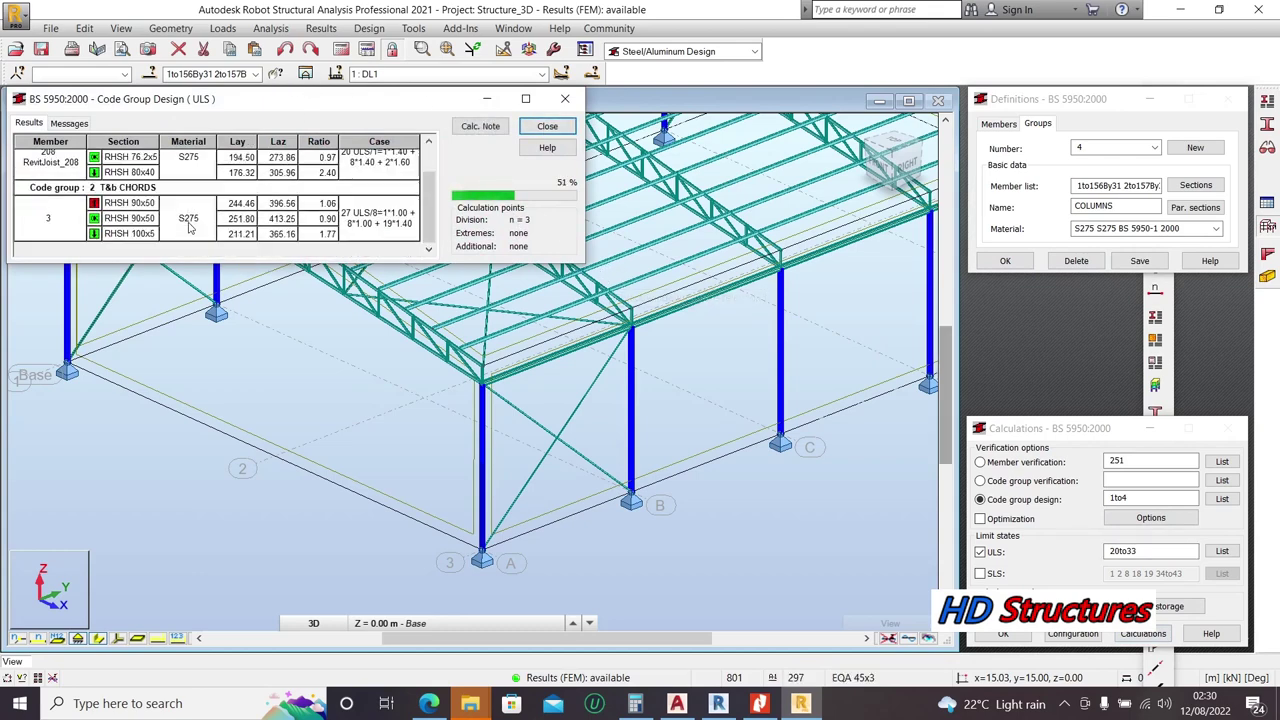
left_click(36, 122)
scroll(155, 236, "down", 5)
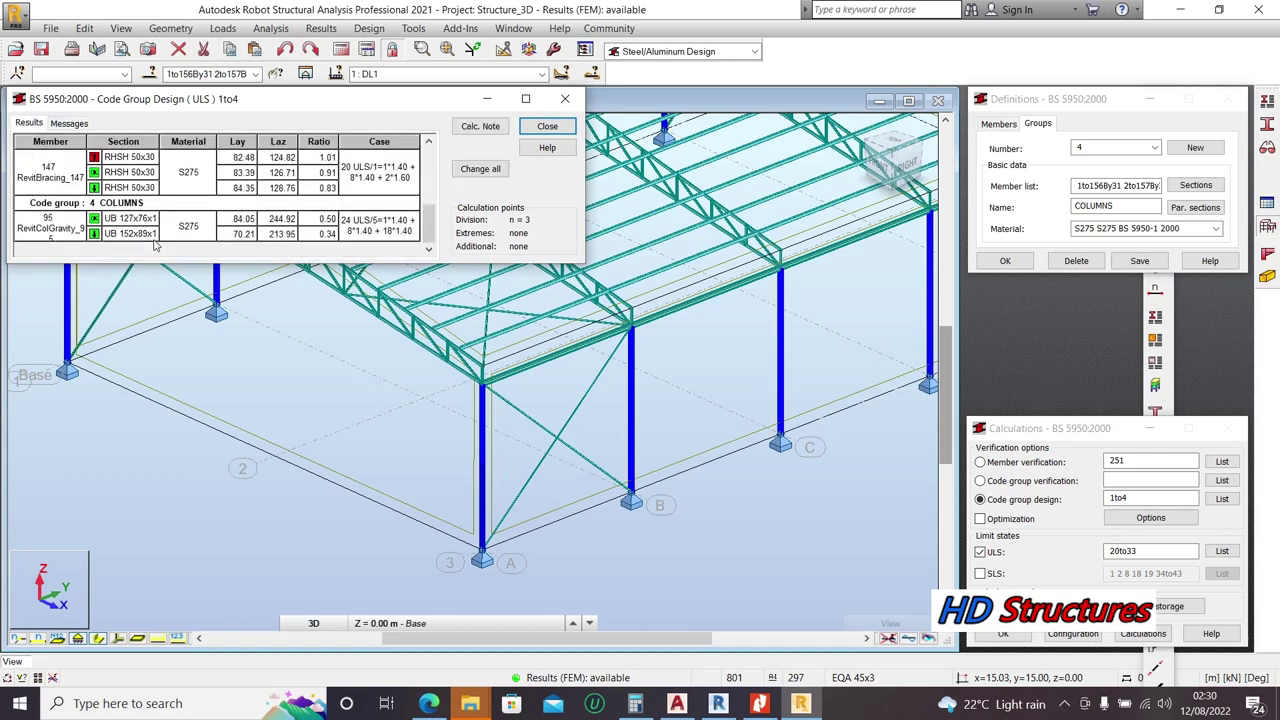
scroll(155, 236, "up", 1)
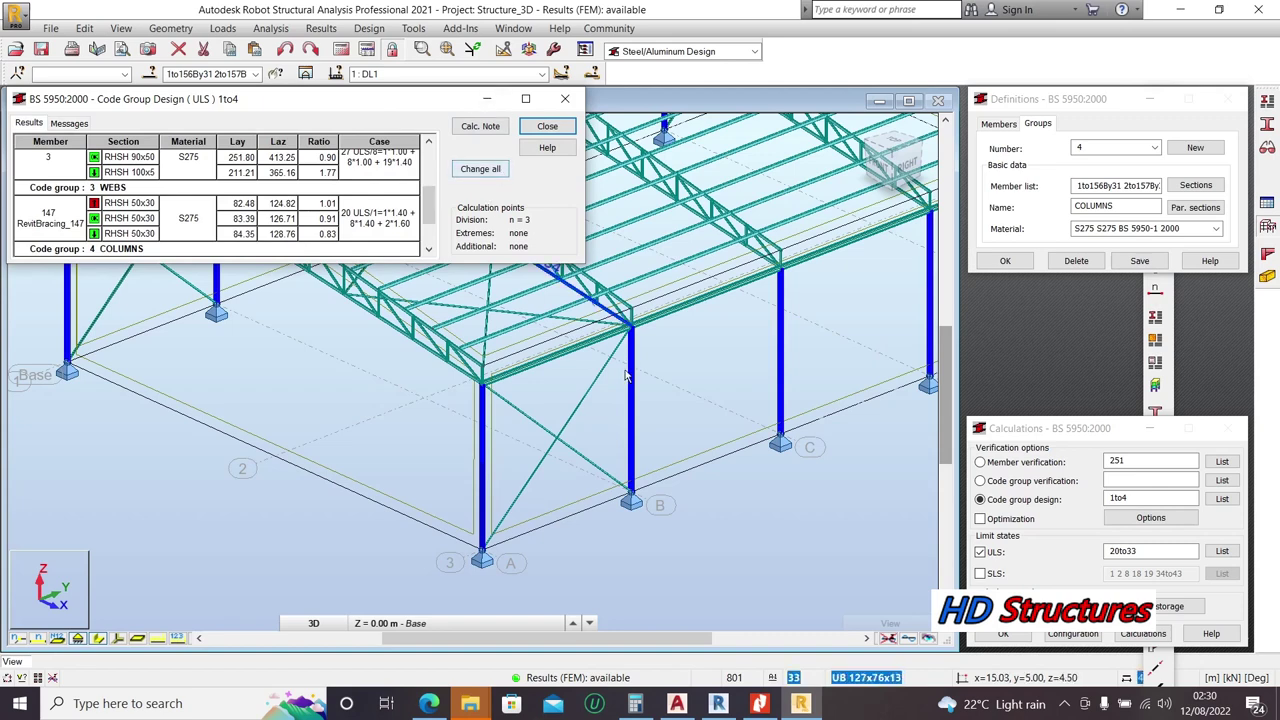
left_click(483, 170)
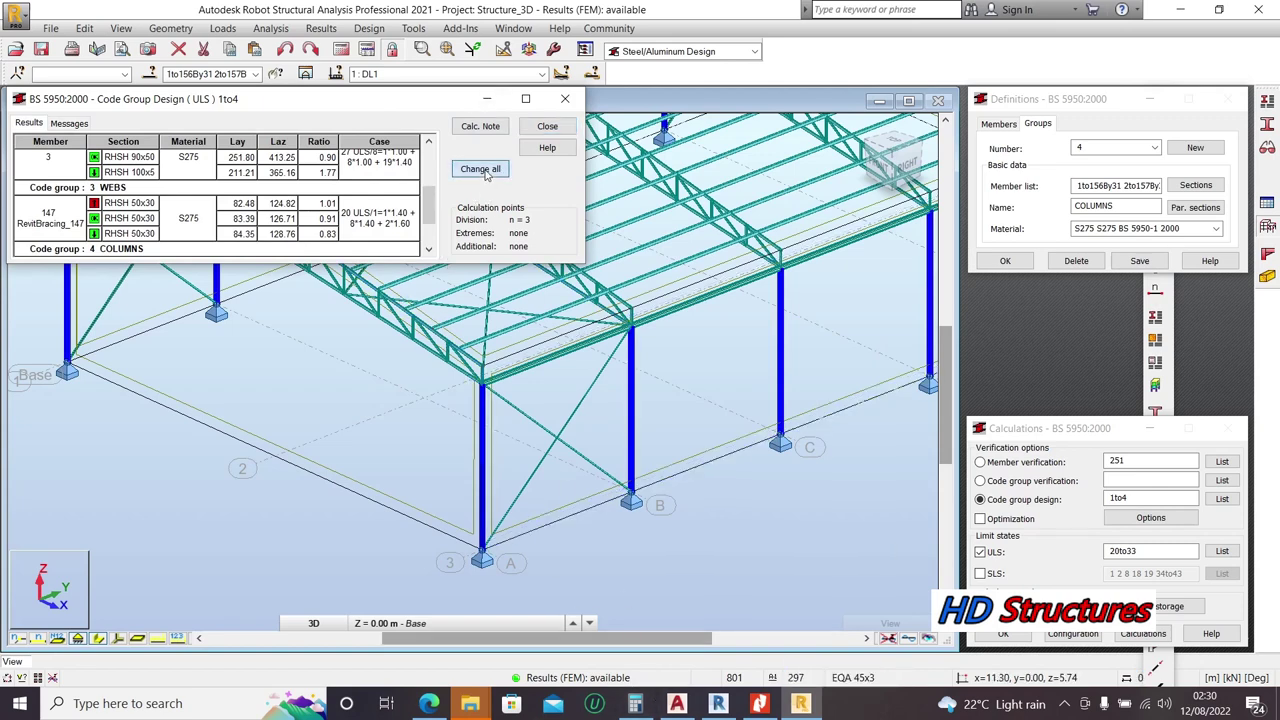
Step: Apply the designed sections to all four groups and inspect the roof trusses in 3D
left_click(686, 393)
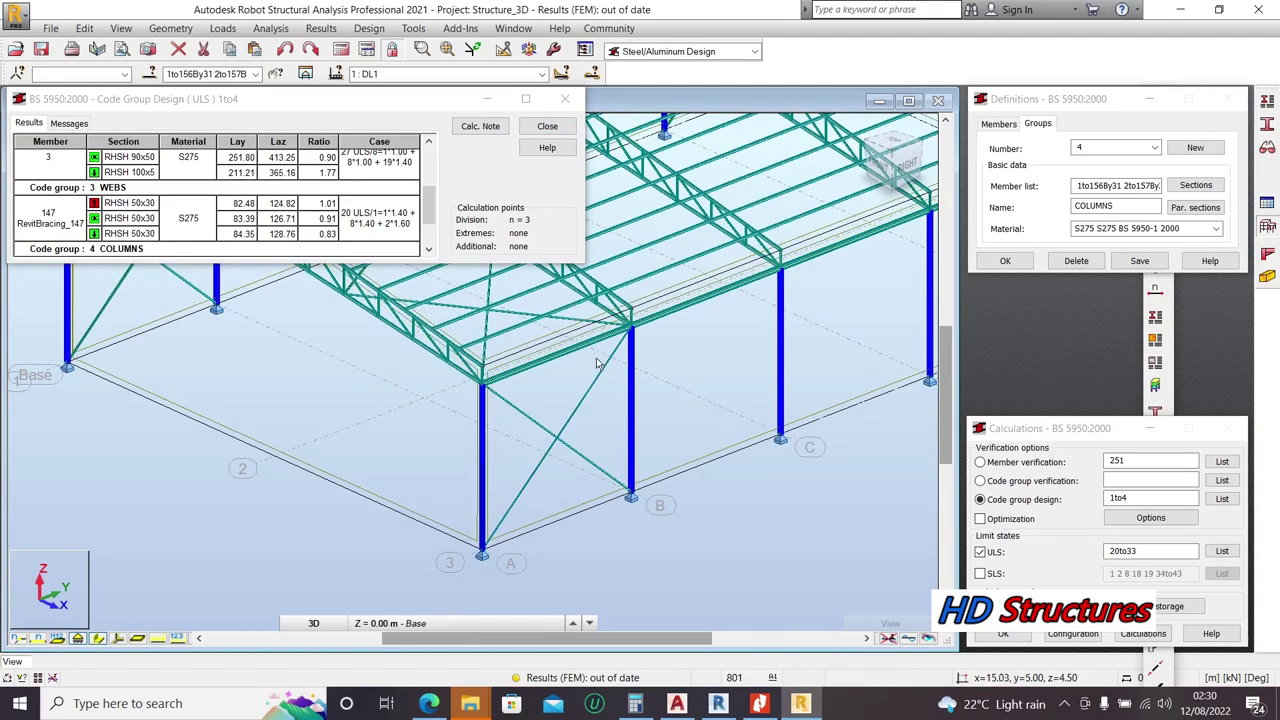
scroll(597, 363, "down", 3)
middle_click_drag(567, 400, 620, 440, "shift")
scroll(641, 458, "up", 5)
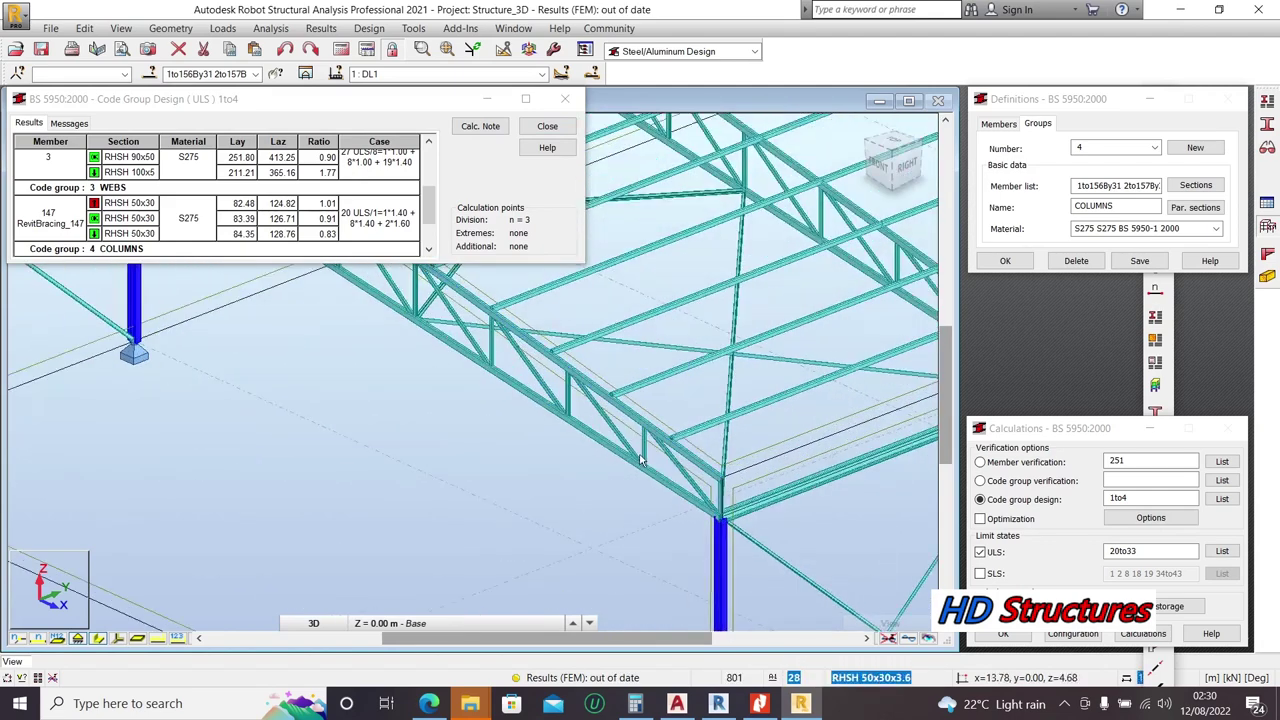
scroll(641, 458, "up", 4)
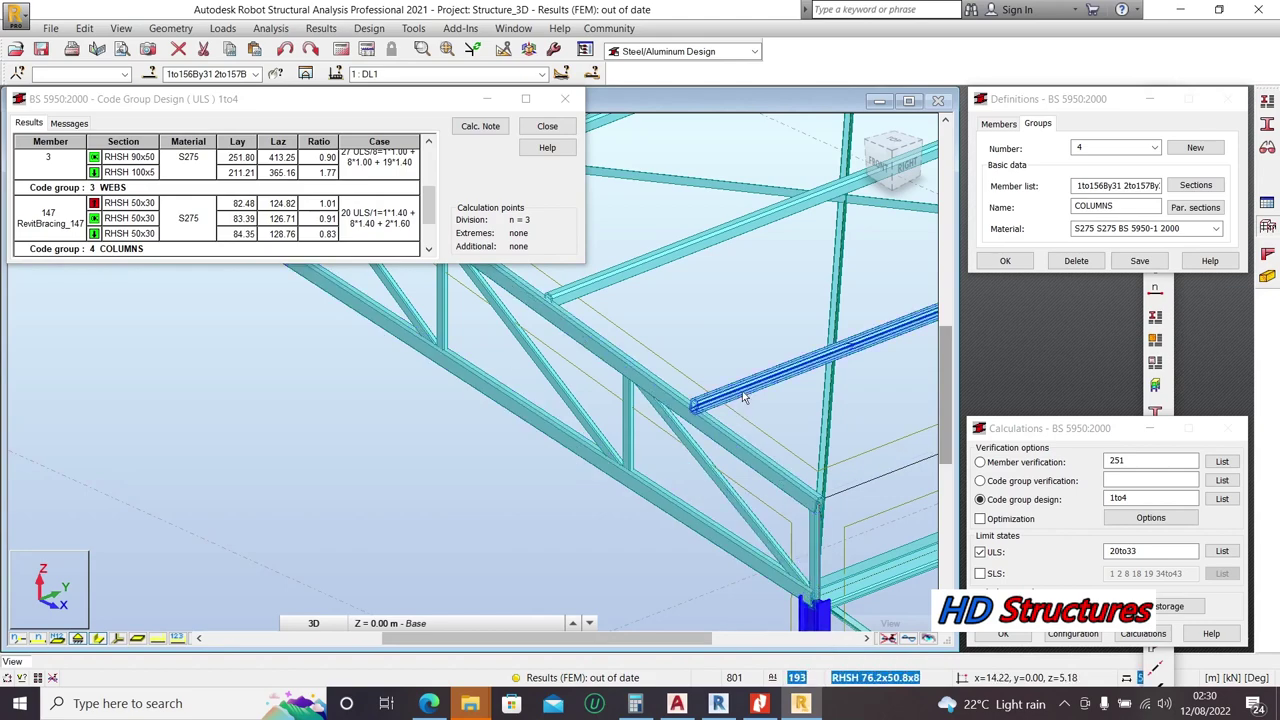
scroll(660, 400, "down", 5)
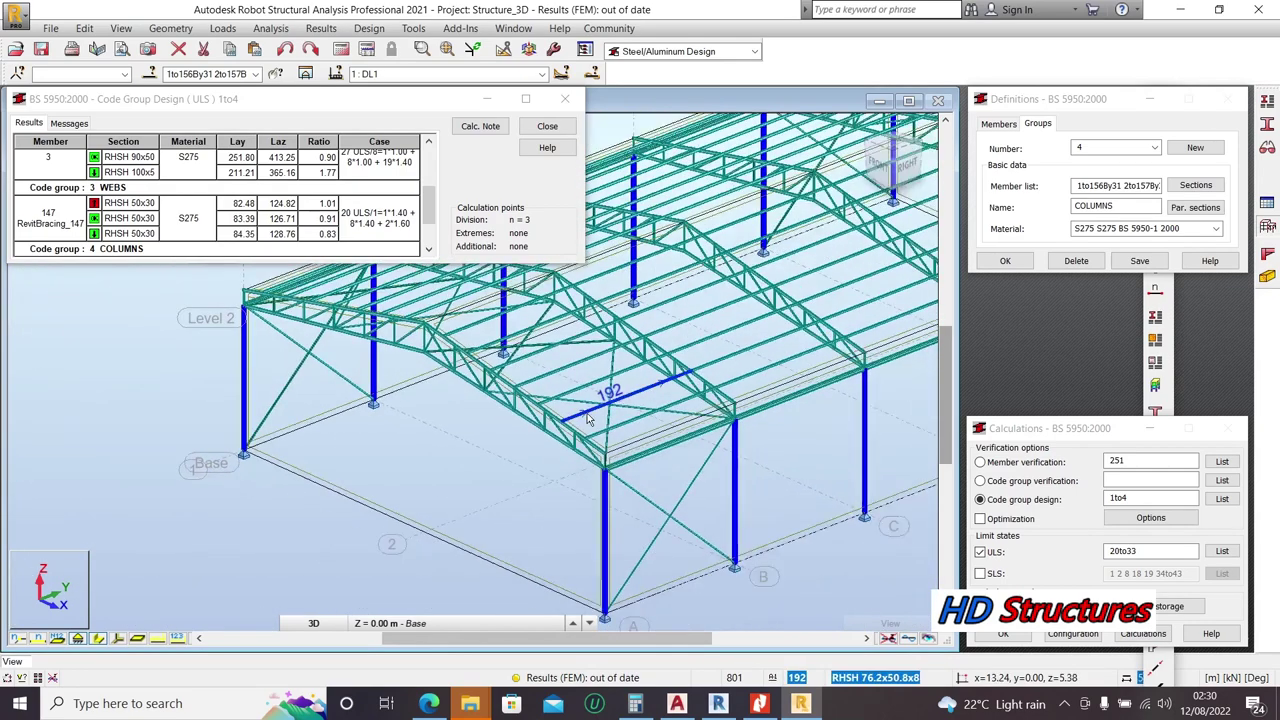
scroll(660, 400, "up", 2)
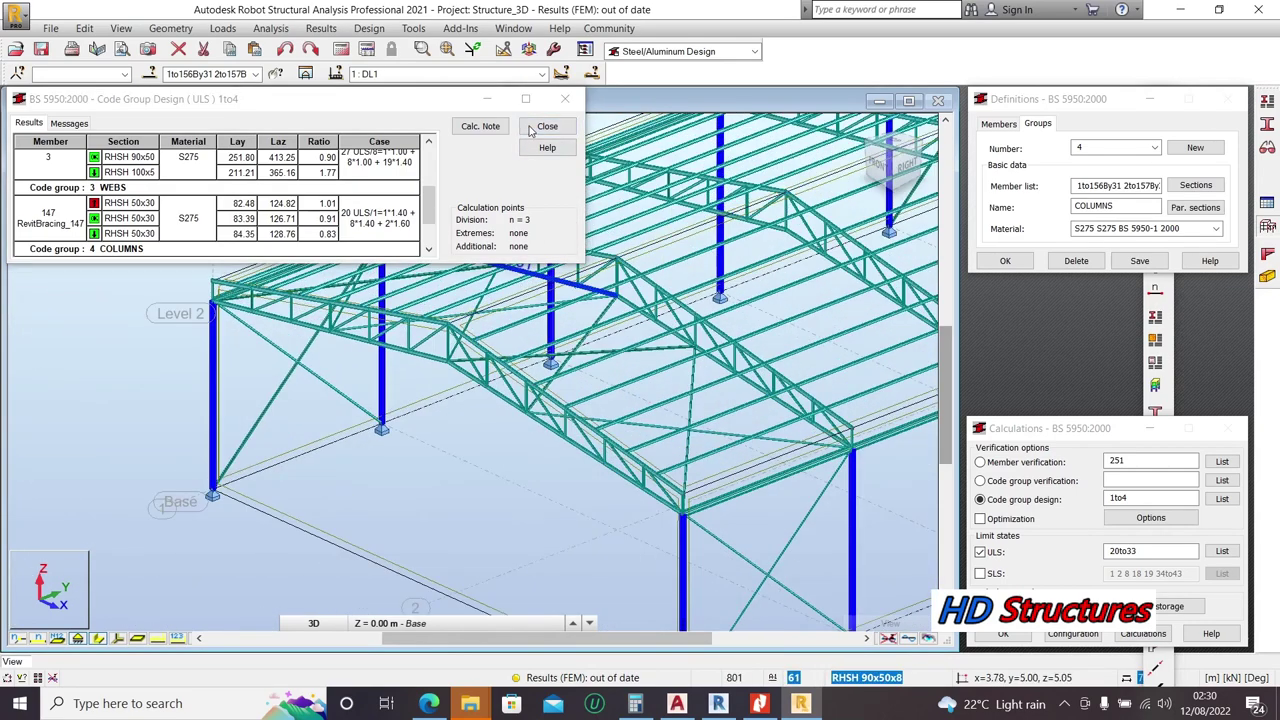
Step: Close the code group design results without archiving them
left_click(547, 126)
left_click(186, 234)
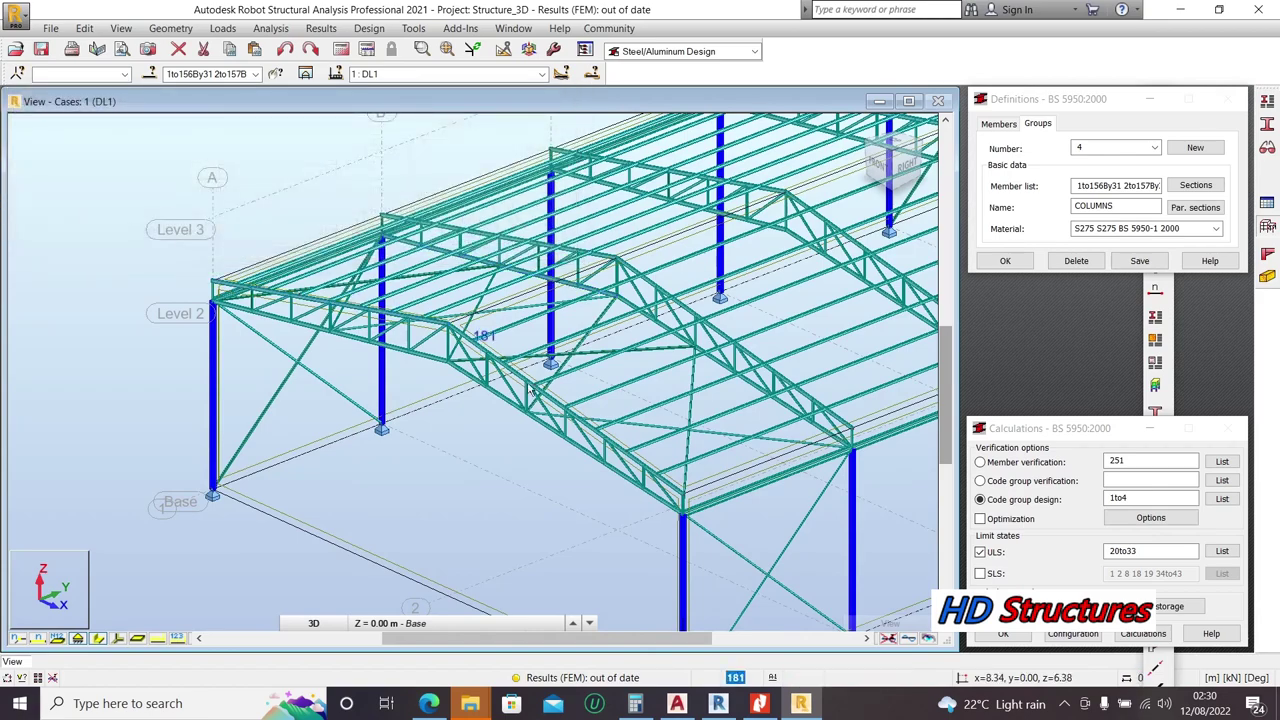
scroll(603, 378, "down", 3)
scroll(603, 378, "up", 4)
scroll(610, 302, "down", 3)
scroll(414, 163, "up", 1)
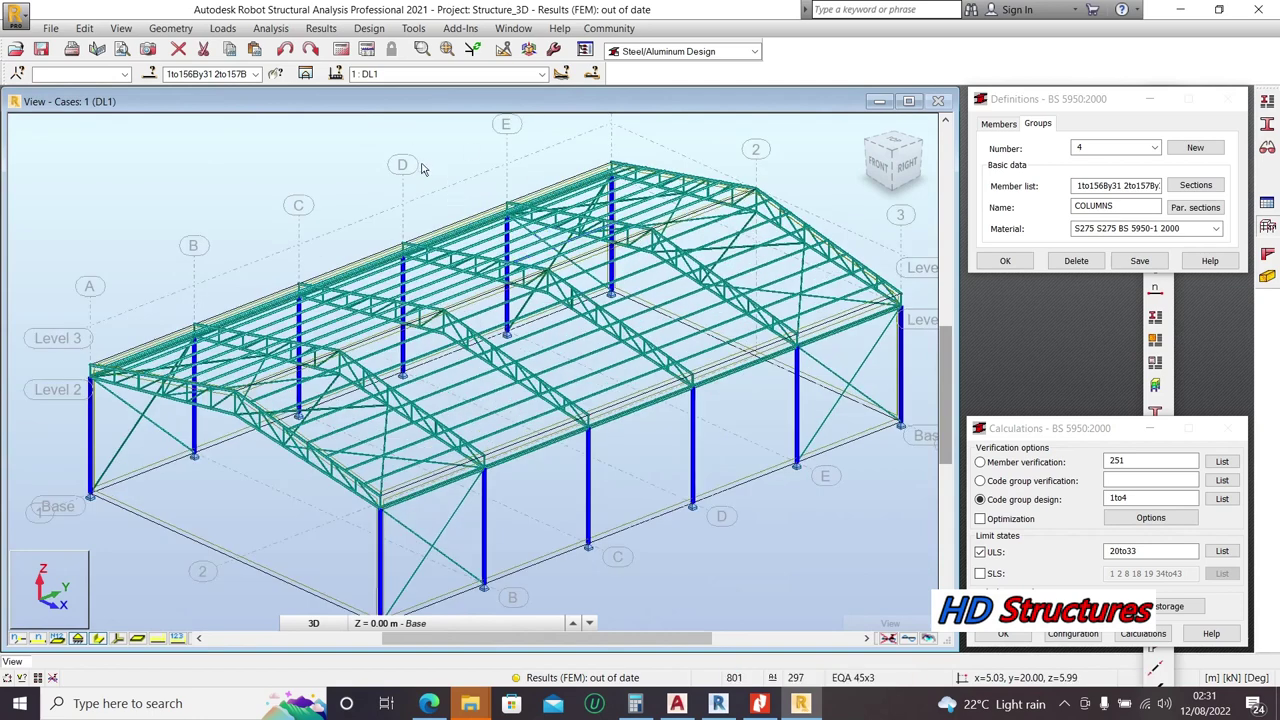
scroll(535, 489, "up", 3)
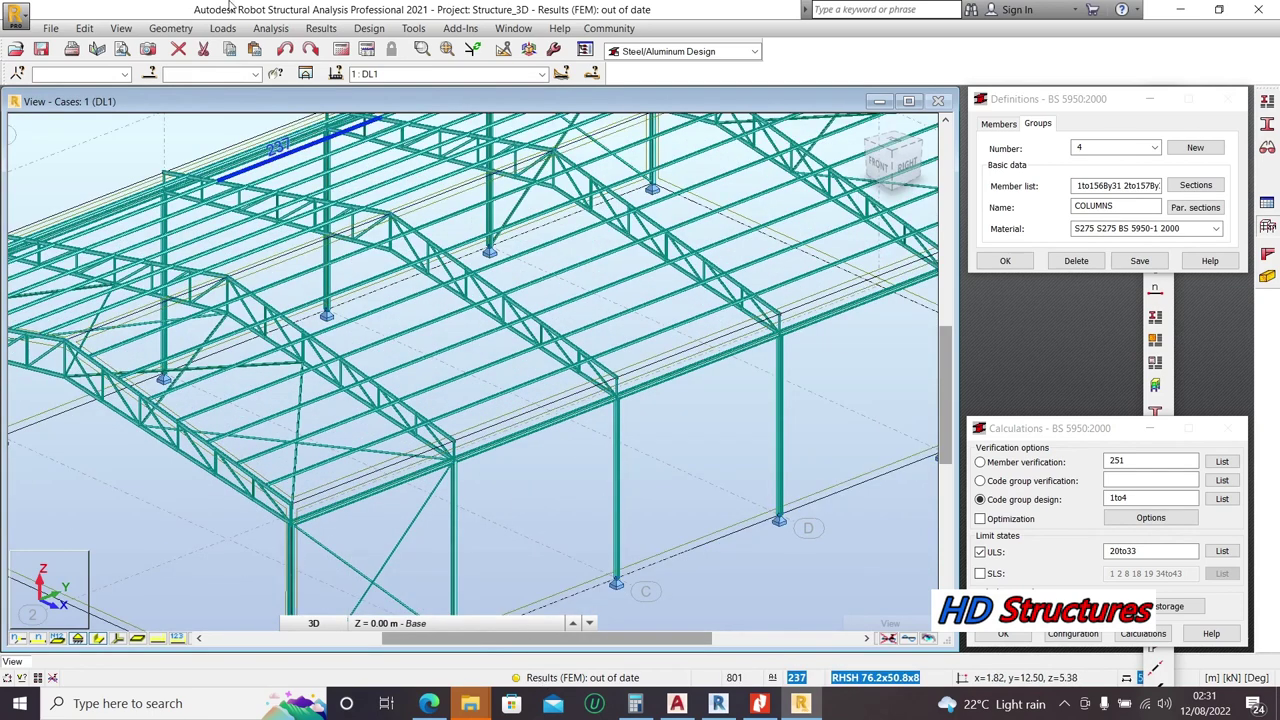
Step: Review the Structure Type choices from the Geometry menu
left_click(171, 30)
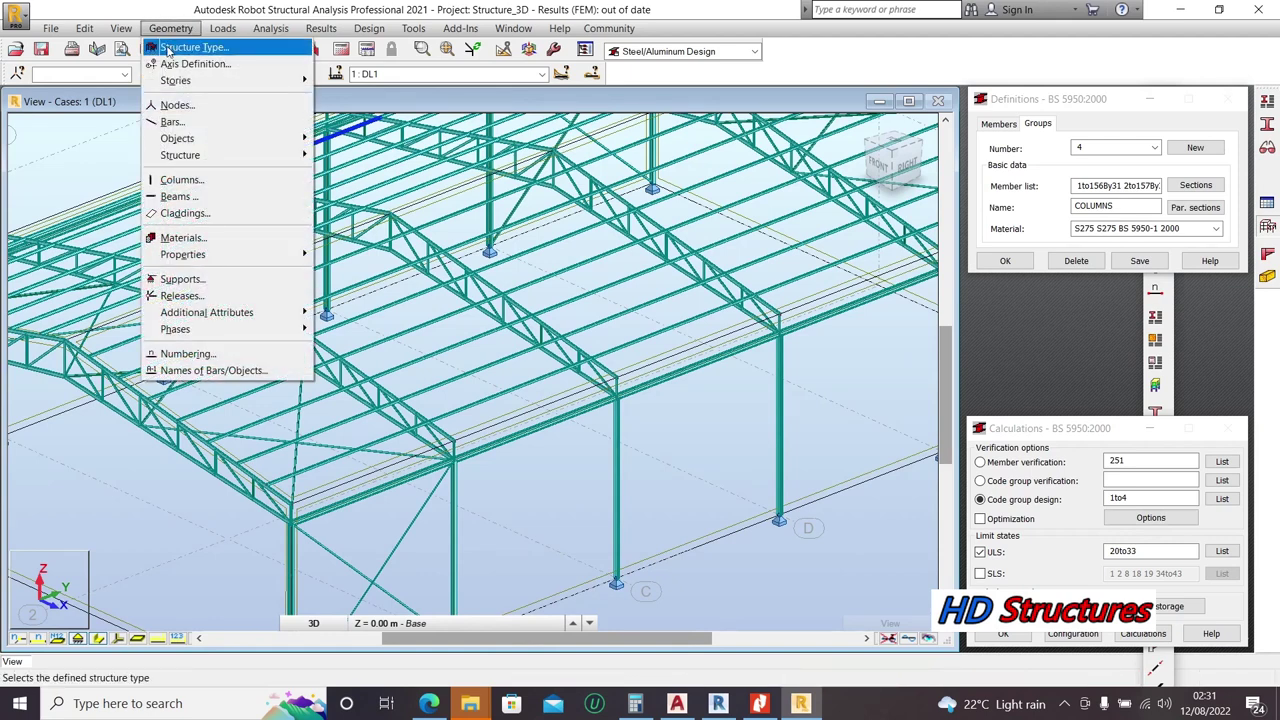
left_click(168, 50)
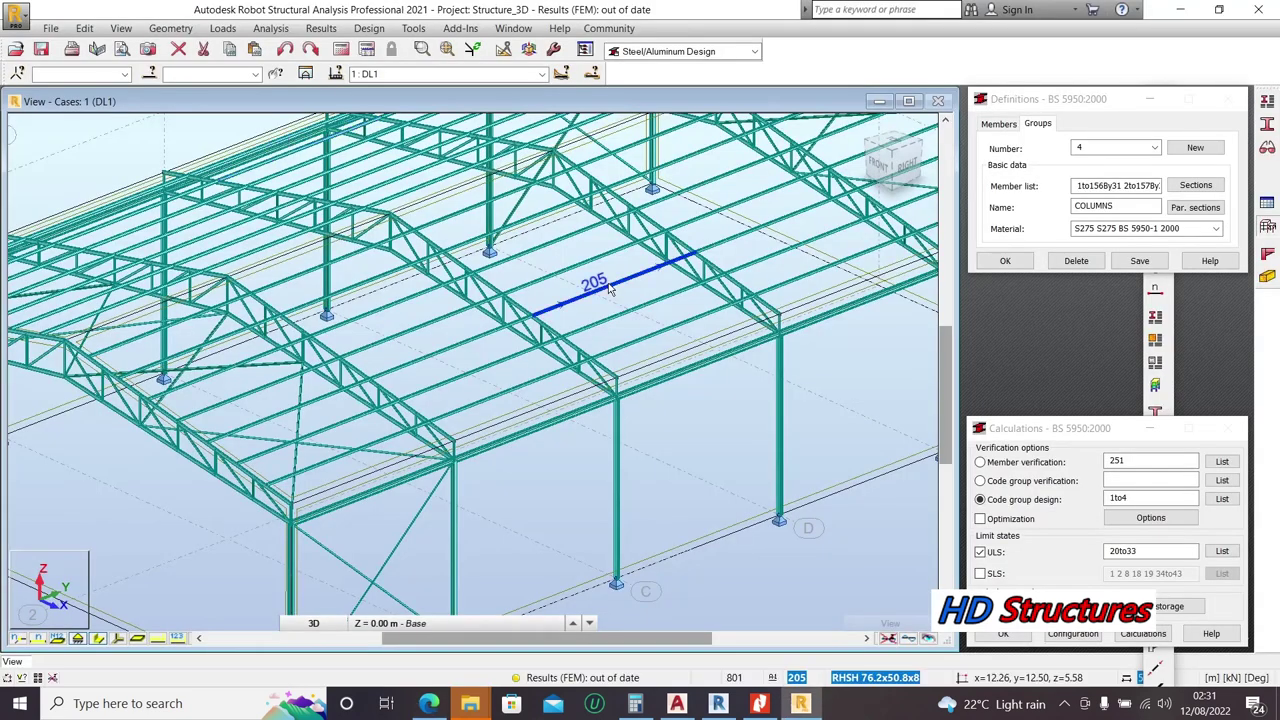
scroll(600, 326, "down", 2)
scroll(545, 346, "up", 5)
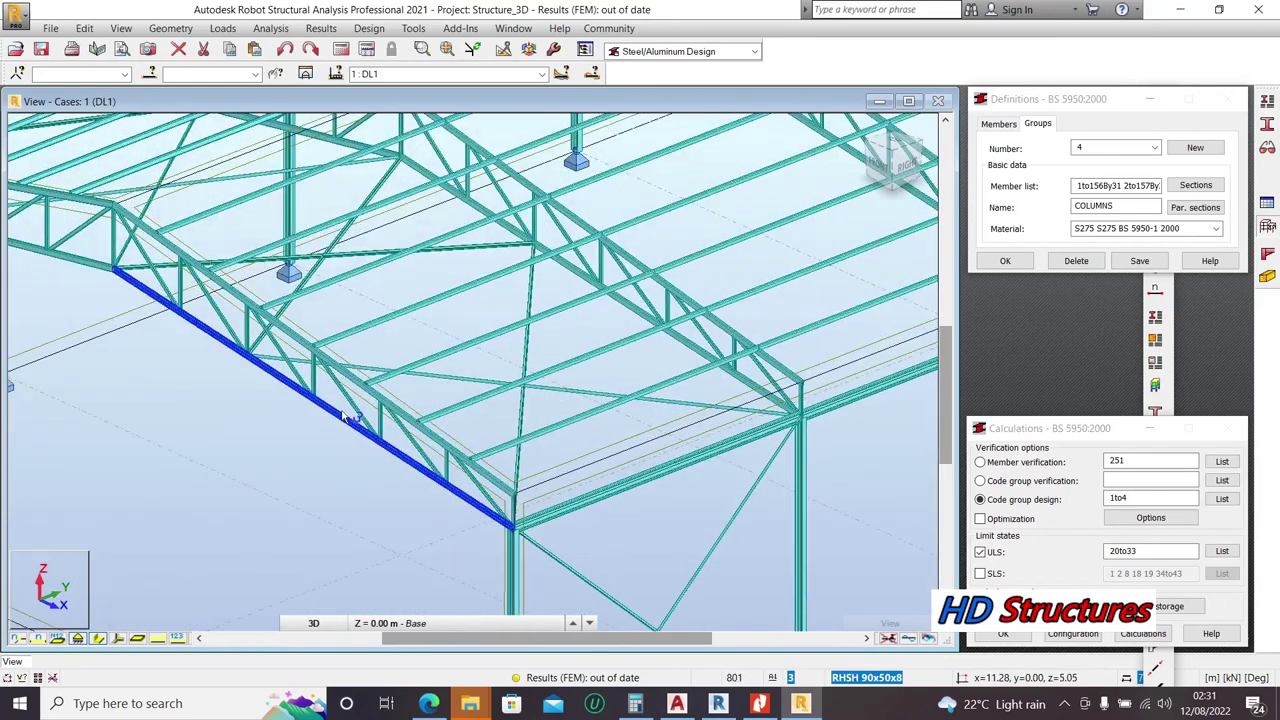
scroll(342, 424, "down", 4)
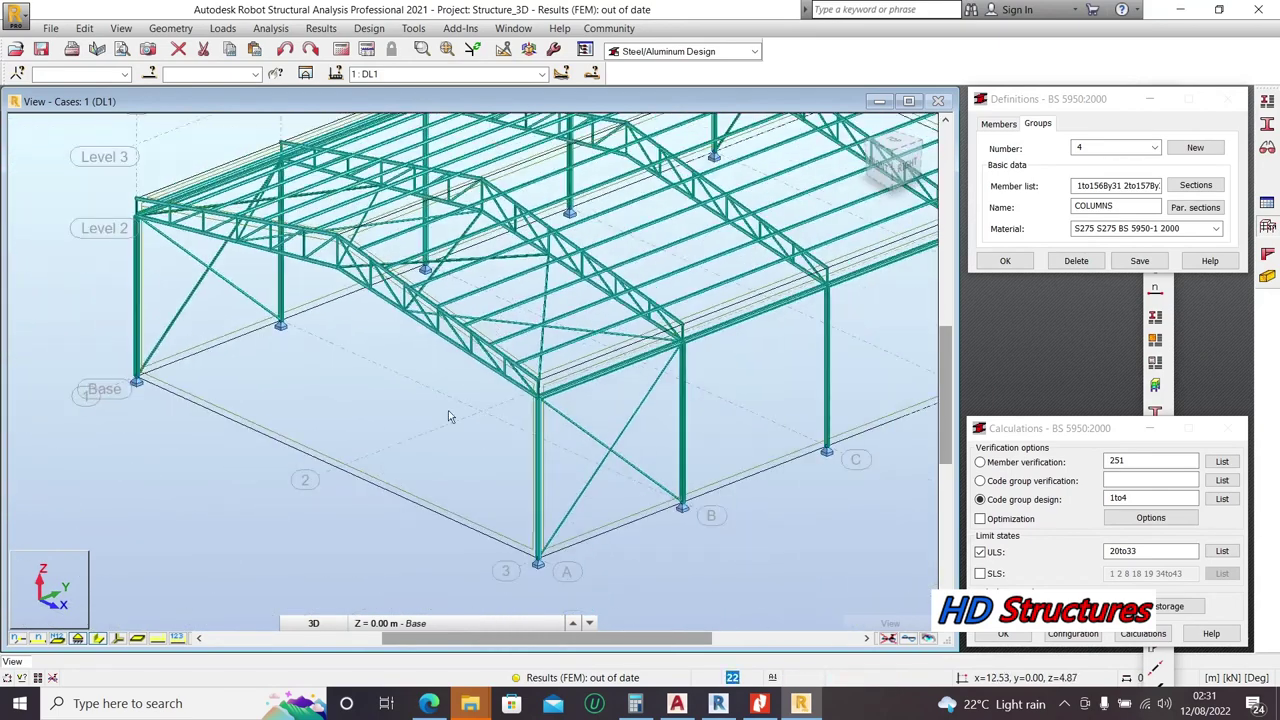
scroll(501, 363, "up", 1)
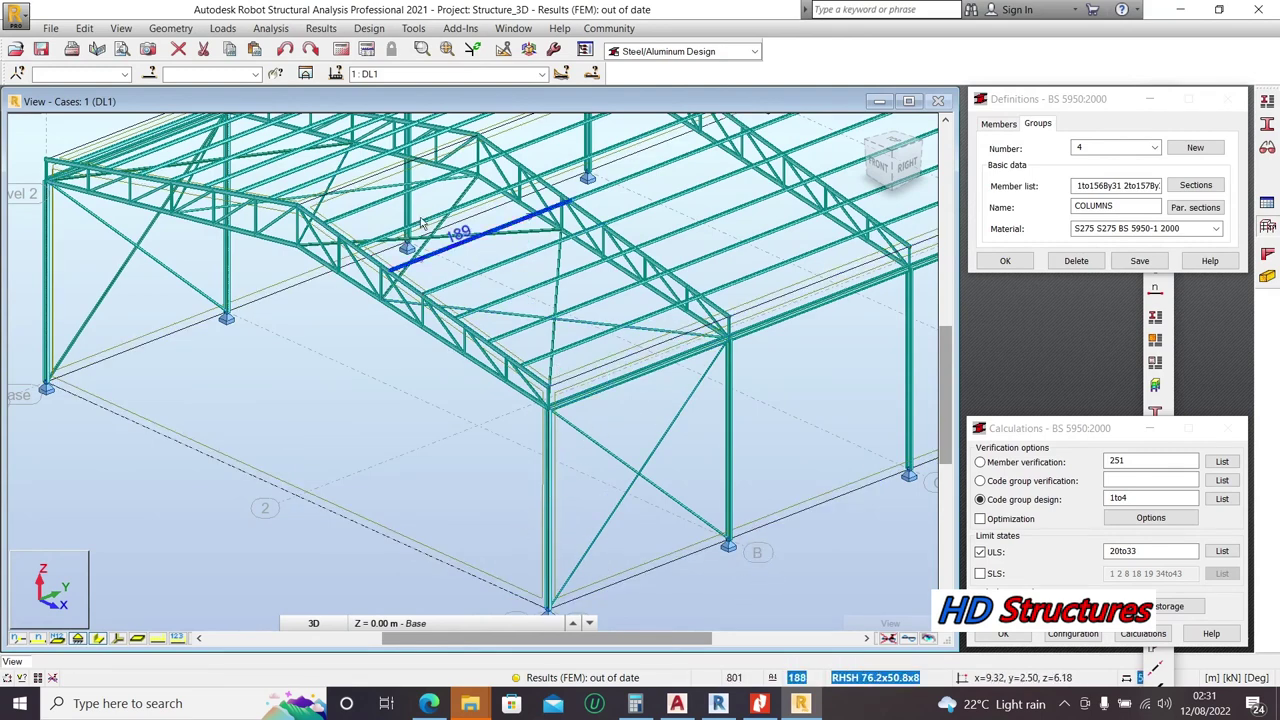
scroll(450, 397, "down", 1)
scroll(820, 500, "up", 2)
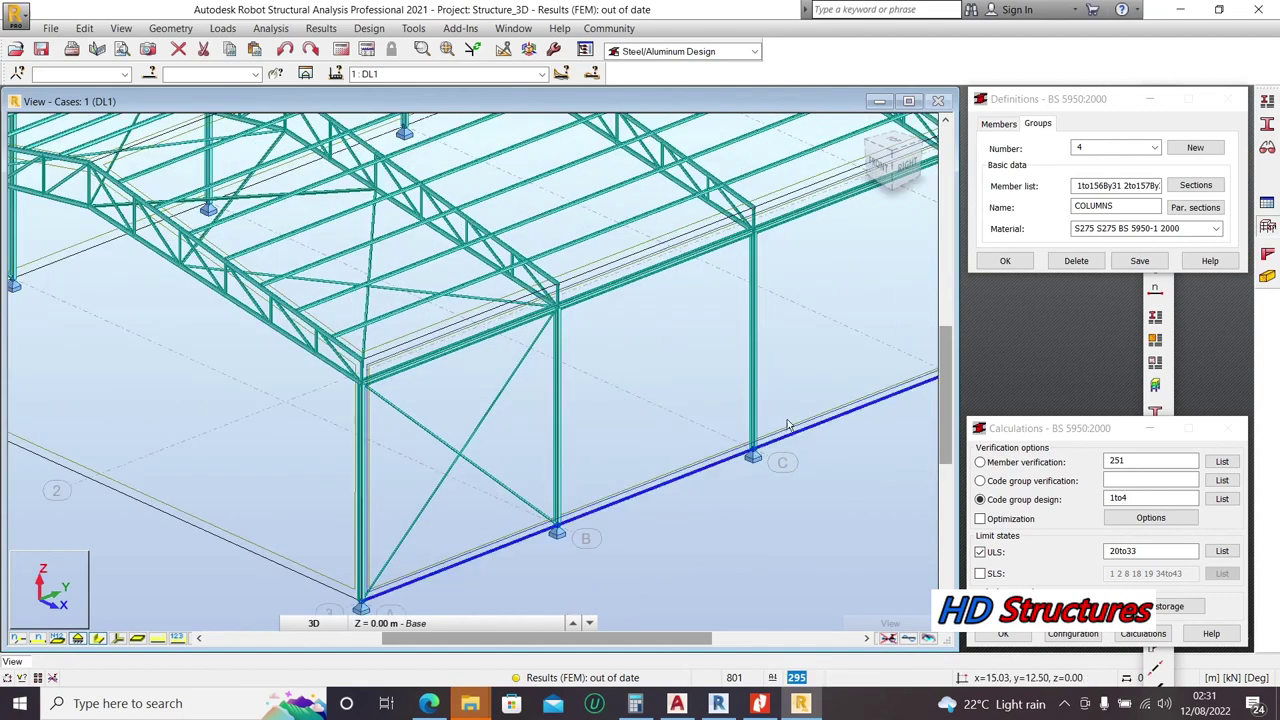
scroll(760, 445, "down", 3)
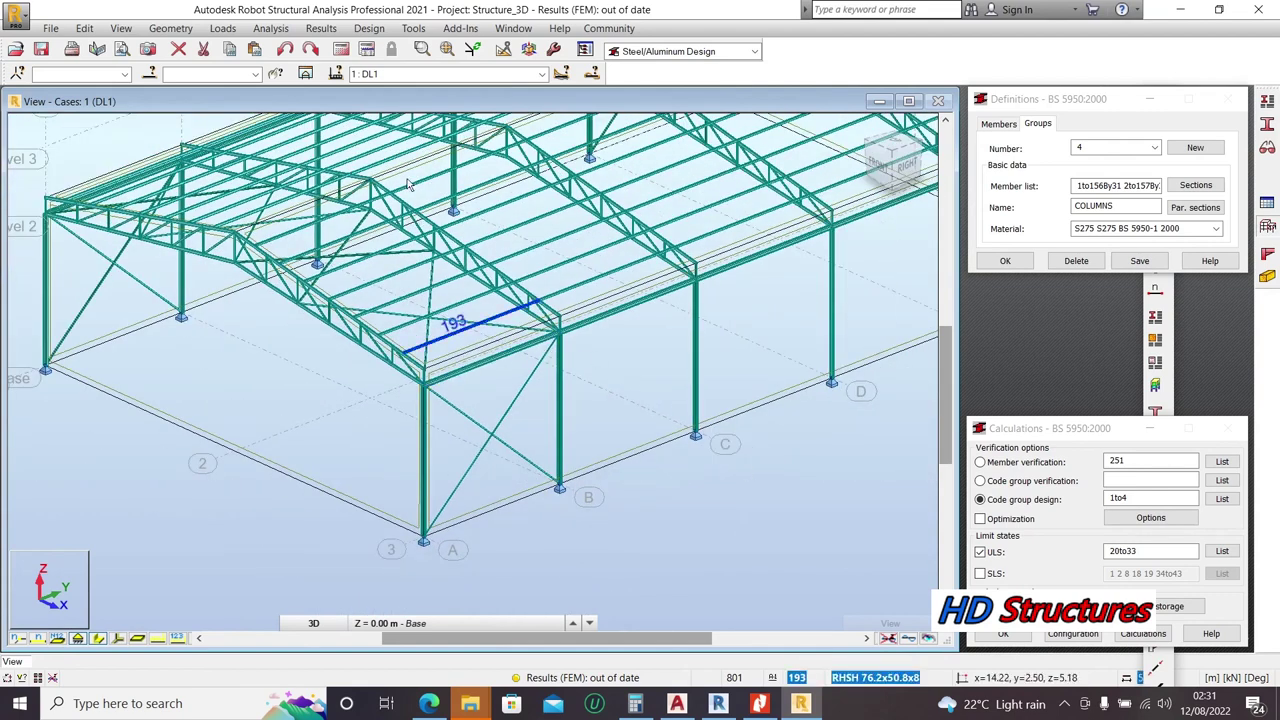